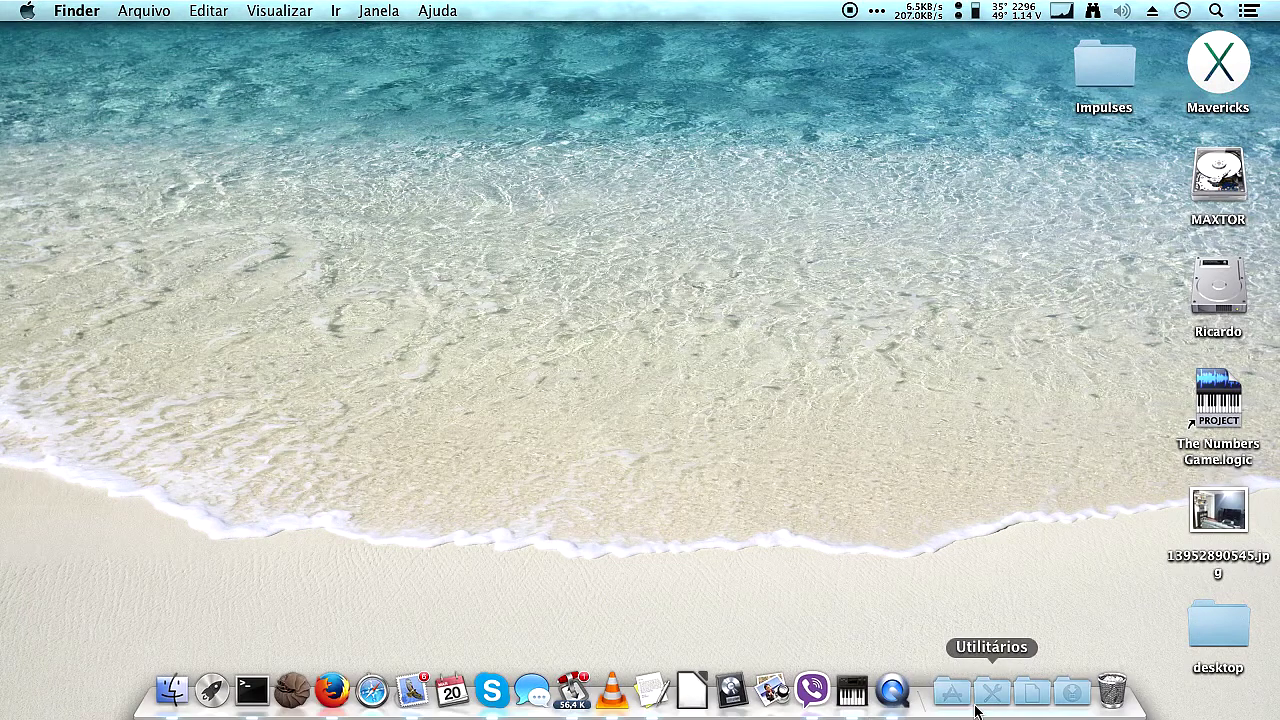
# Launch EAGLE from the EAGLE-6.5.0 folder in the applications list.
pyautogui.click(965, 708)
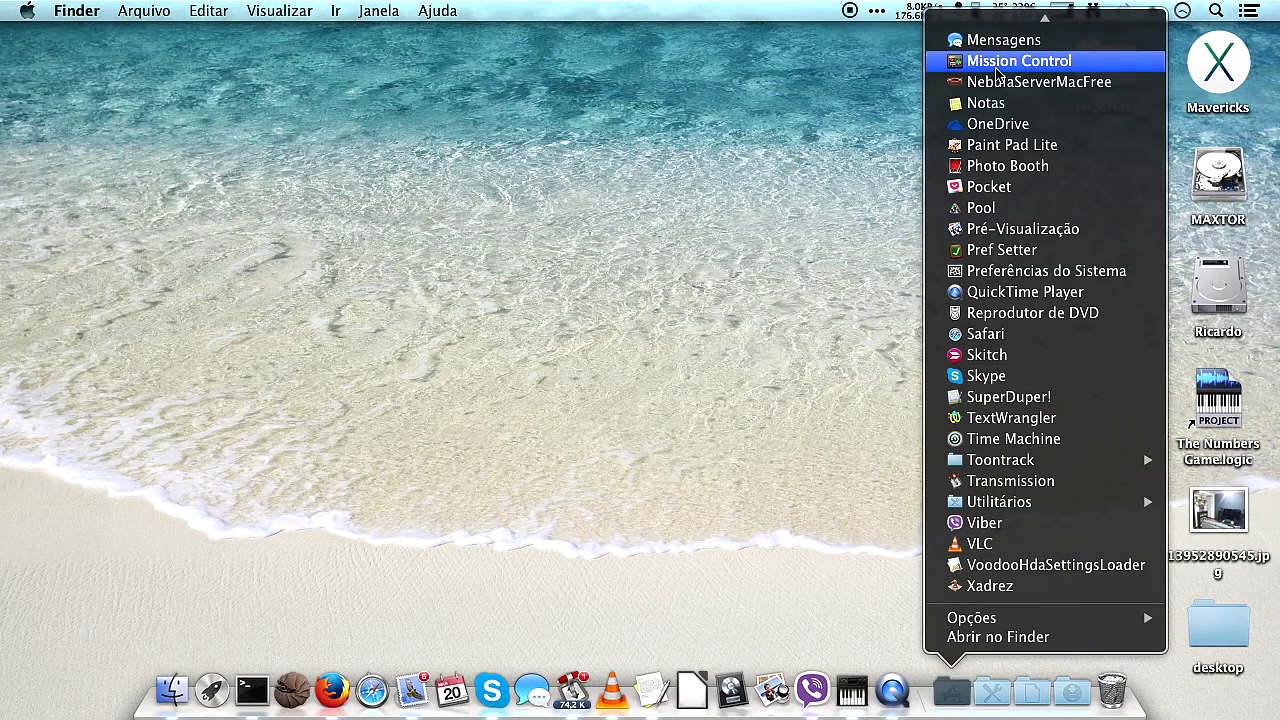
pyautogui.scroll(5, 997, 70)
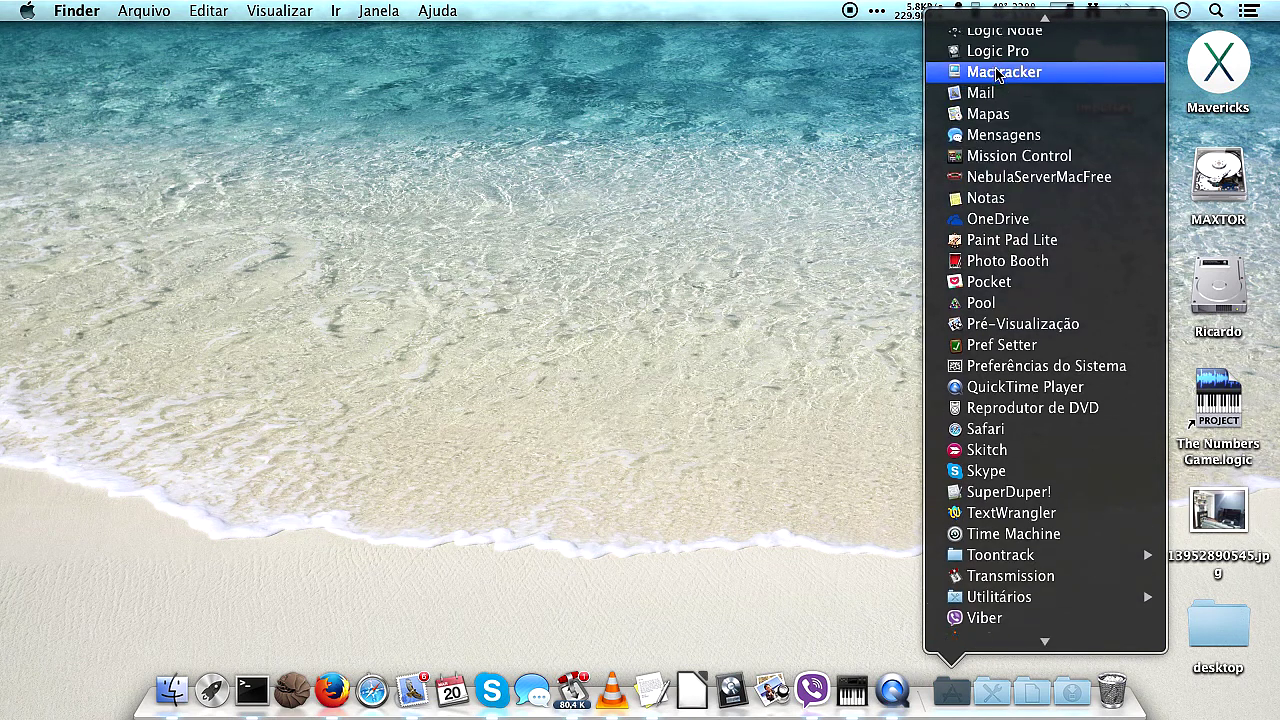
pyautogui.scroll(6, 997, 70)
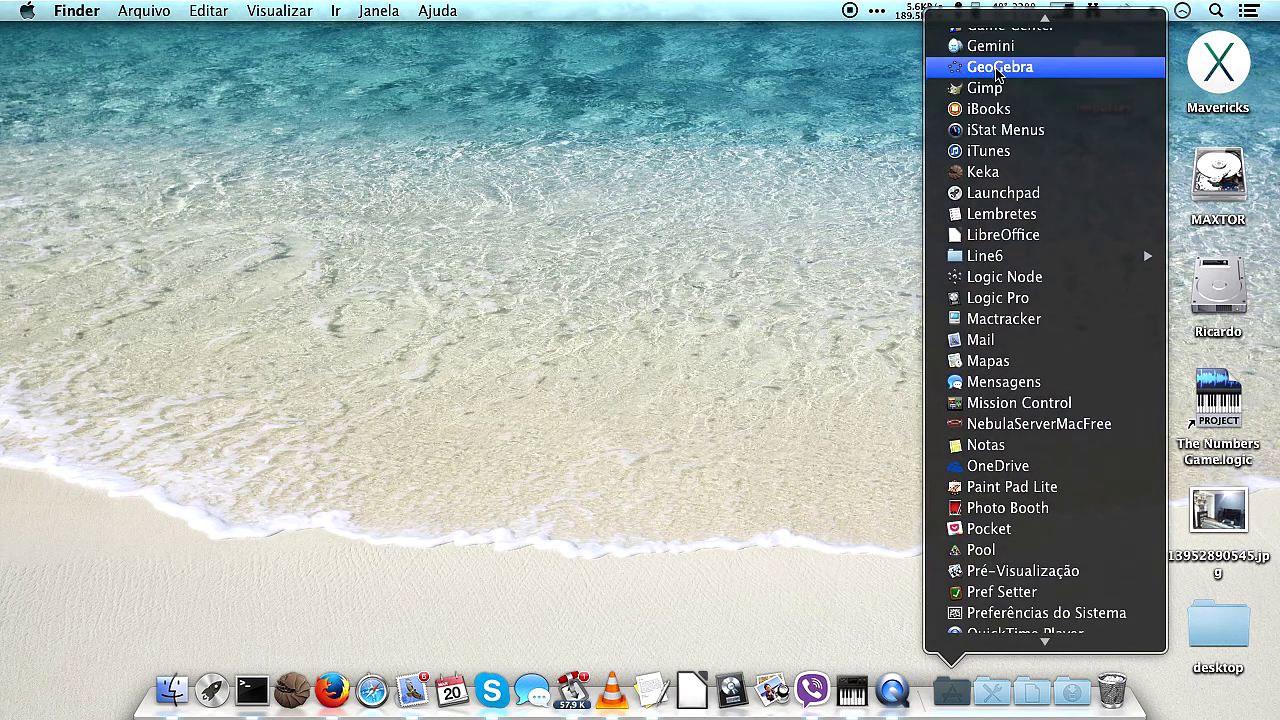
pyautogui.scroll(2, 997, 72)
pyautogui.moveTo(997, 72)
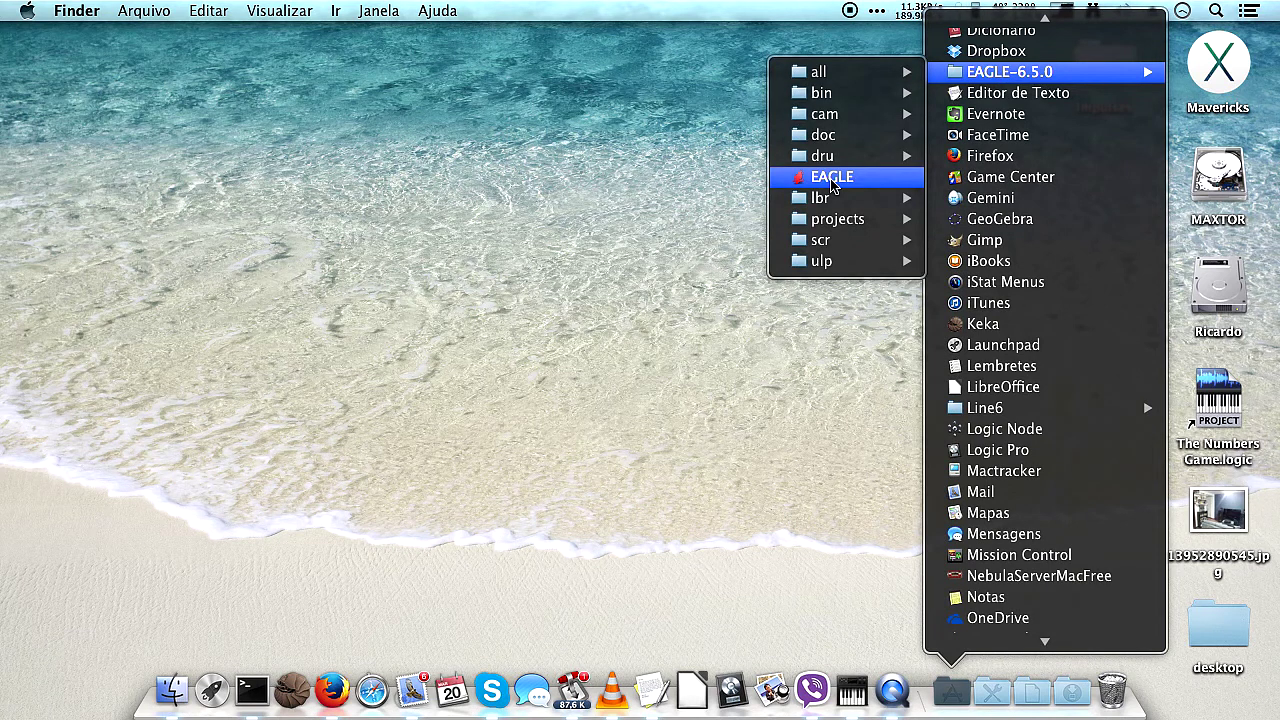
pyautogui.click(832, 180)
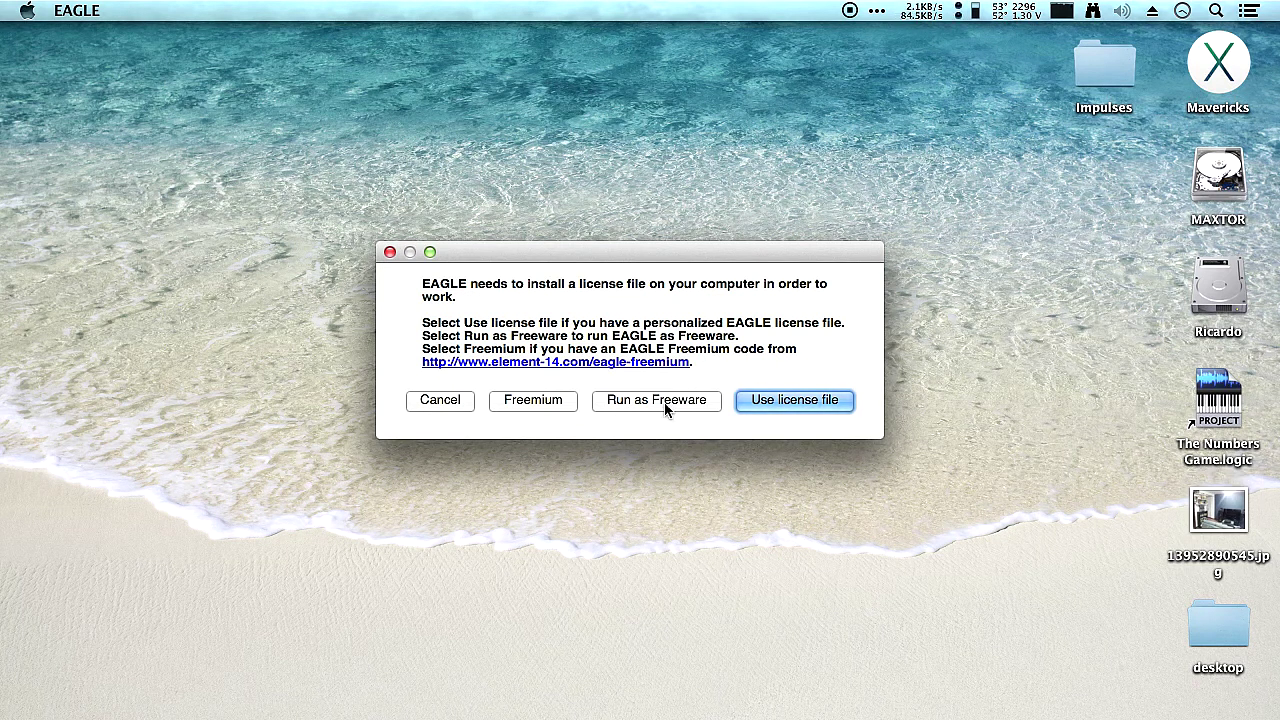
# Choose to run EAGLE as Freeware and authorize the change with the account password.
pyautogui.click(665, 405)
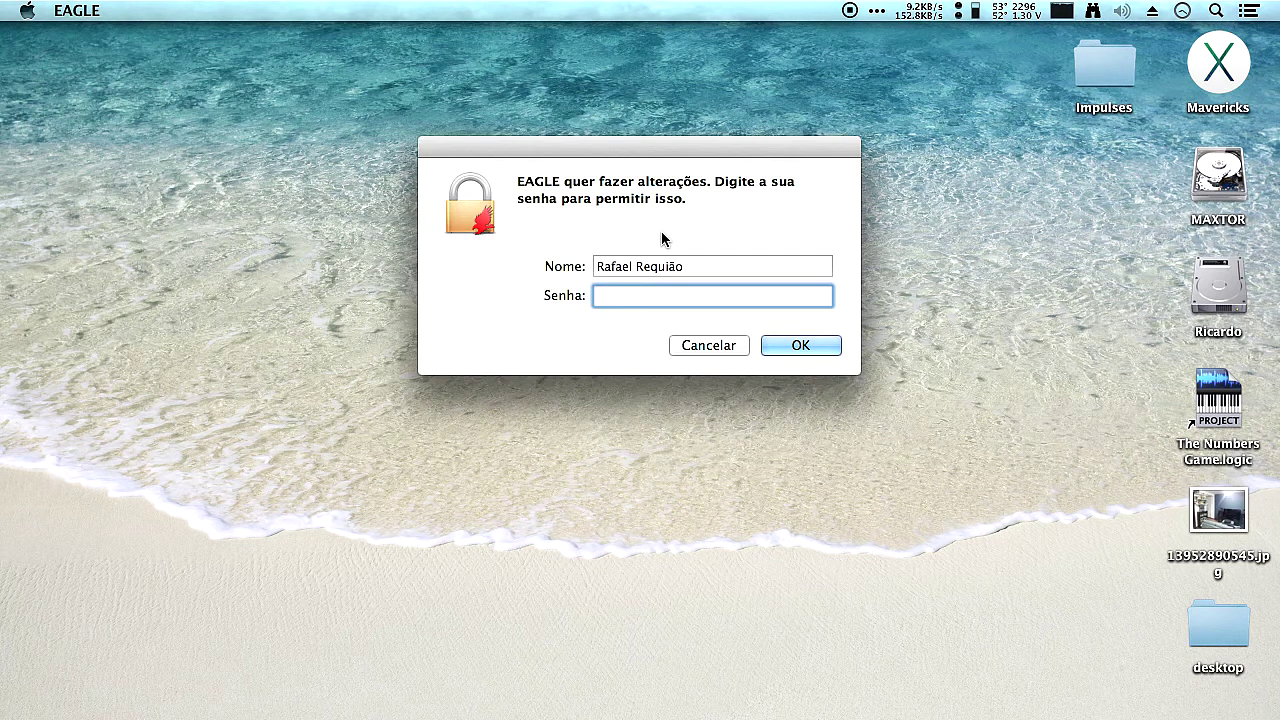
pyautogui.write('•••••••••••••••')
pyautogui.press('Return')
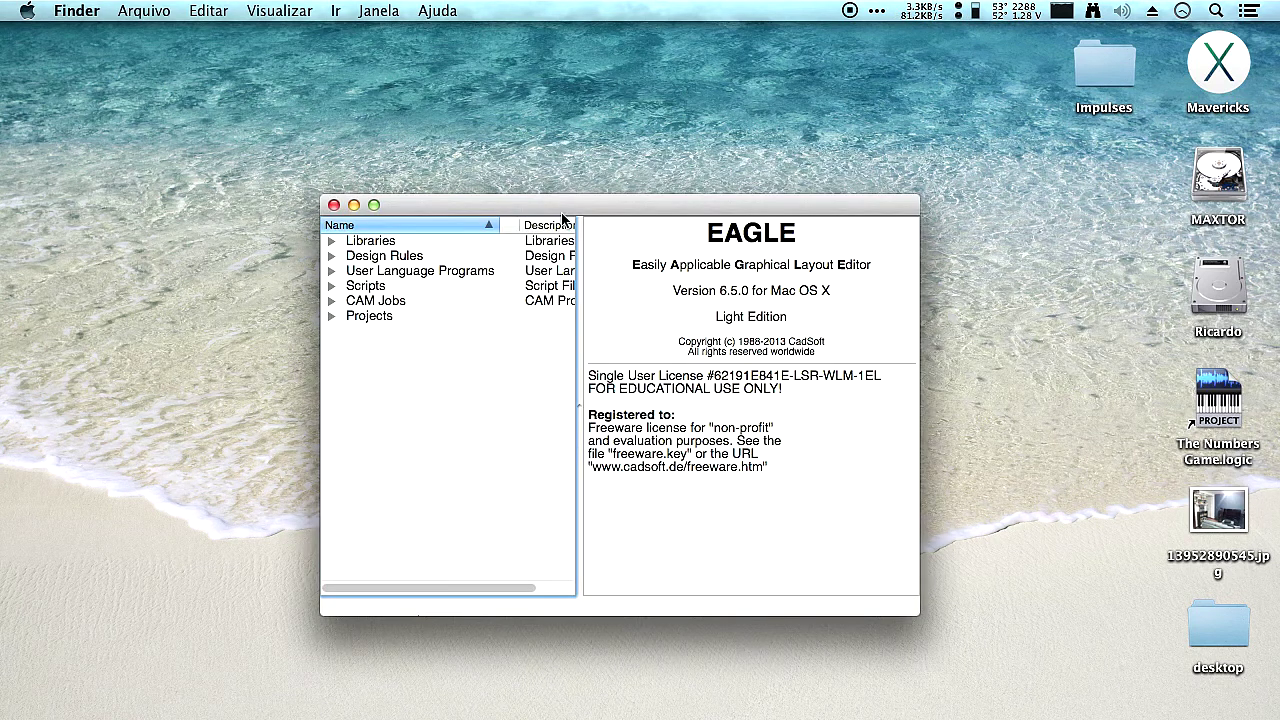
# Reposition and enlarge the Control Panel window, and widen its tree pane to show the full descriptions.
pyautogui.moveTo(560, 202); pyautogui.dragTo(431, 117)
pyautogui.moveTo(789, 526); pyautogui.dragTo(990, 606)
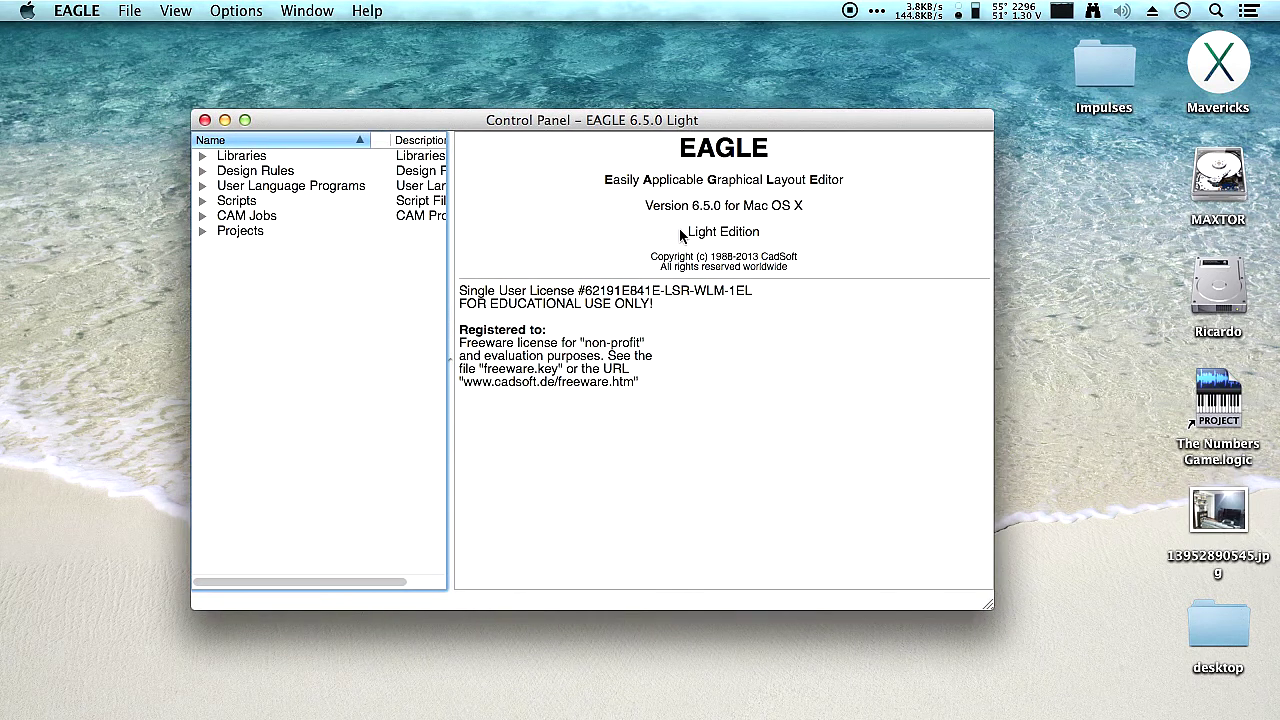
pyautogui.moveTo(711, 127); pyautogui.dragTo(774, 158)
pyautogui.moveTo(512, 199); pyautogui.dragTo(660, 197)
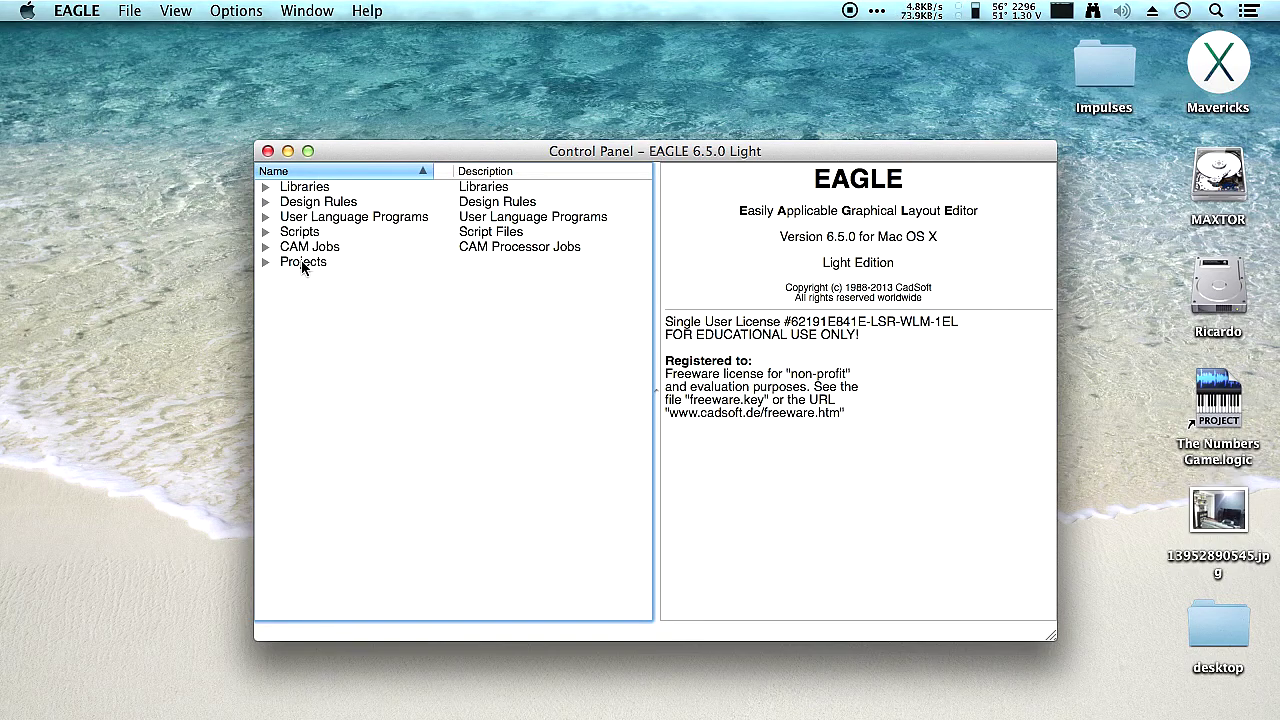
# Create a new project named 741_audio inside the eagle projects folder.
pyautogui.click(265, 262)
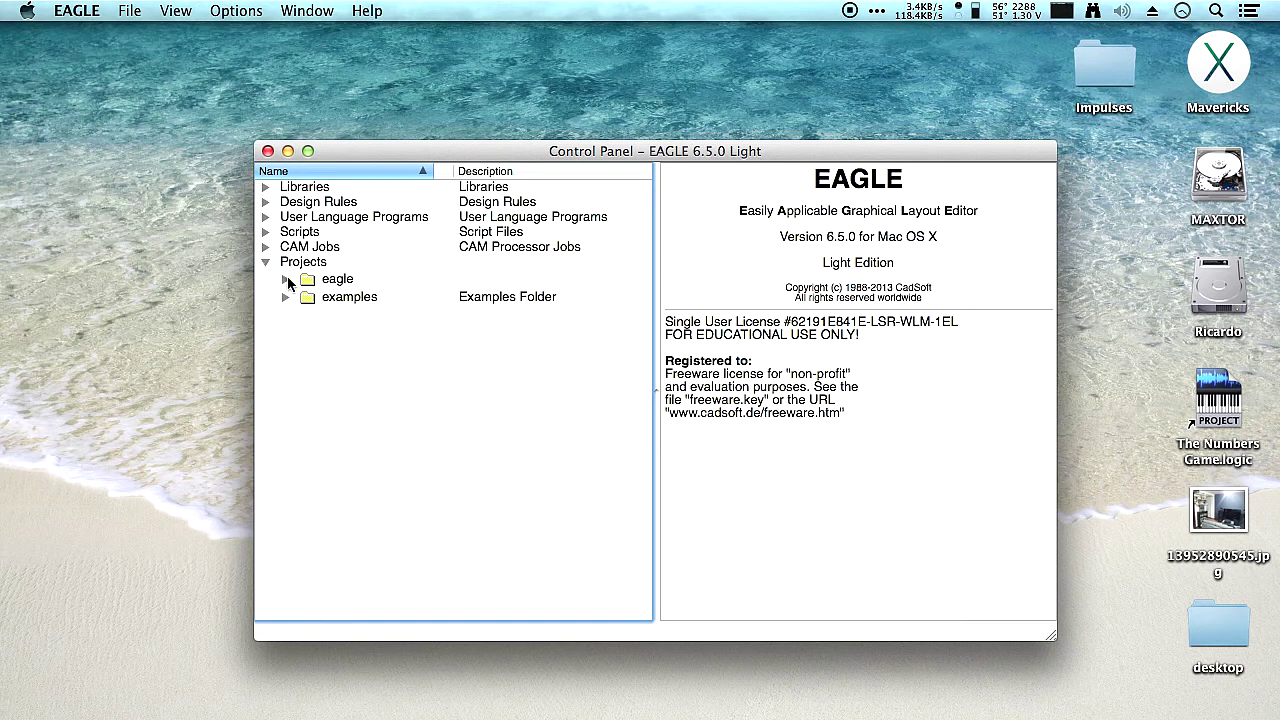
pyautogui.click(286, 279)
pyautogui.click(305, 279)
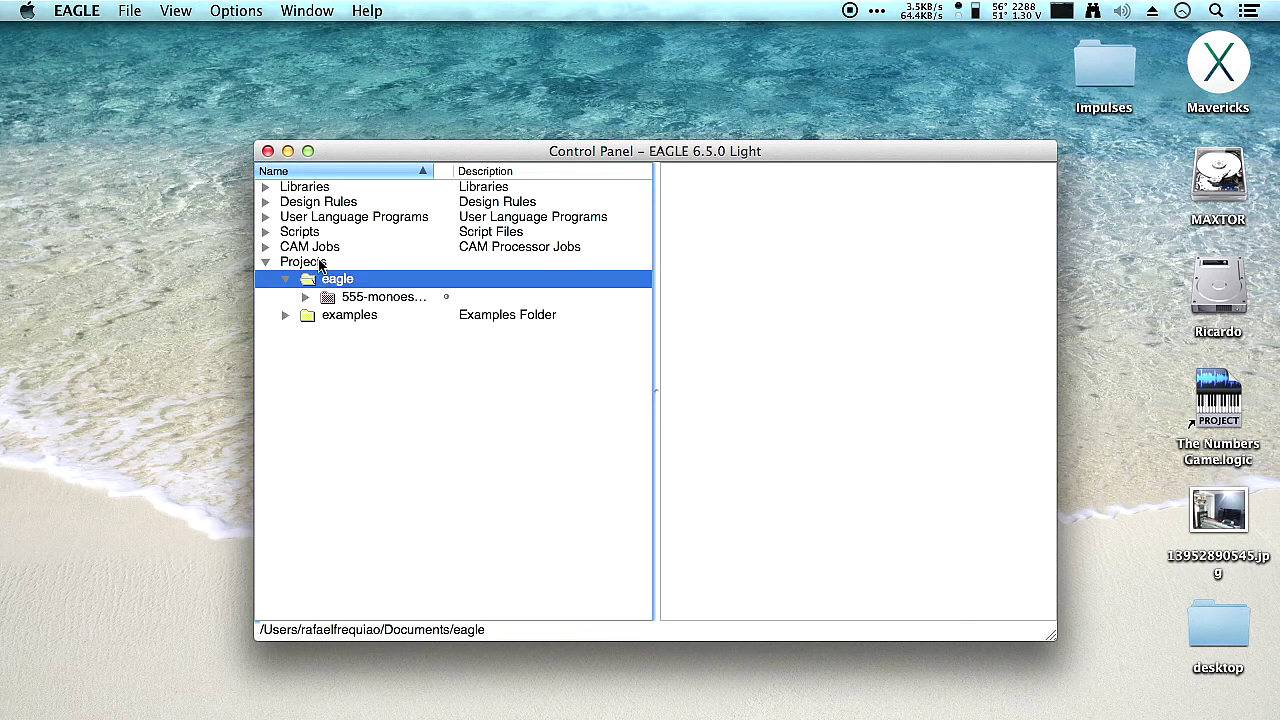
pyautogui.click(130, 10)
pyautogui.moveTo(141, 37)
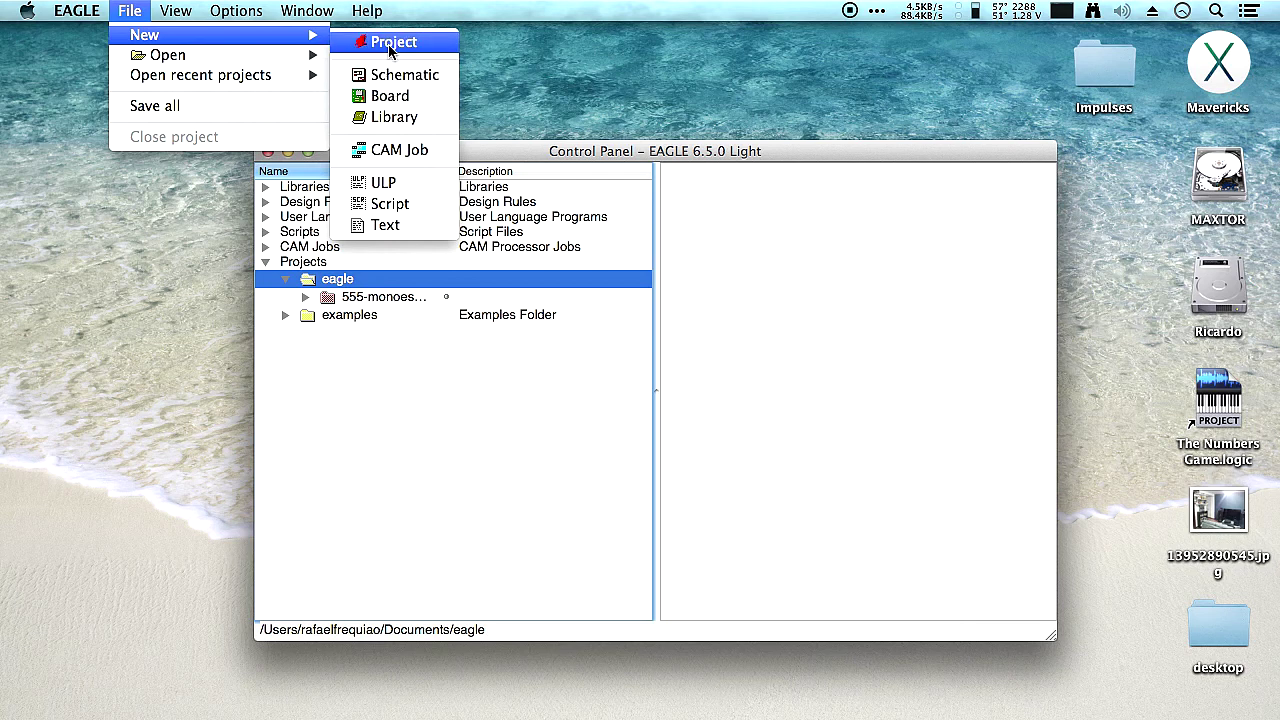
pyautogui.click(395, 44)
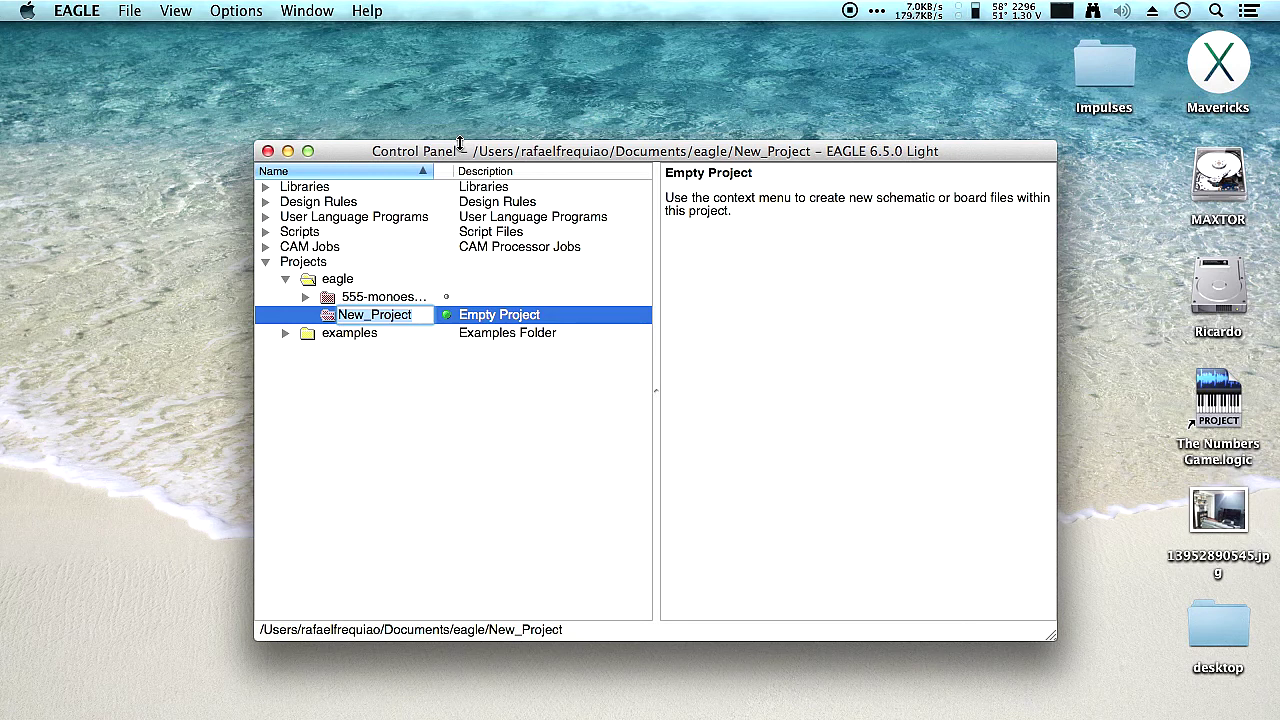
pyautogui.write('741')
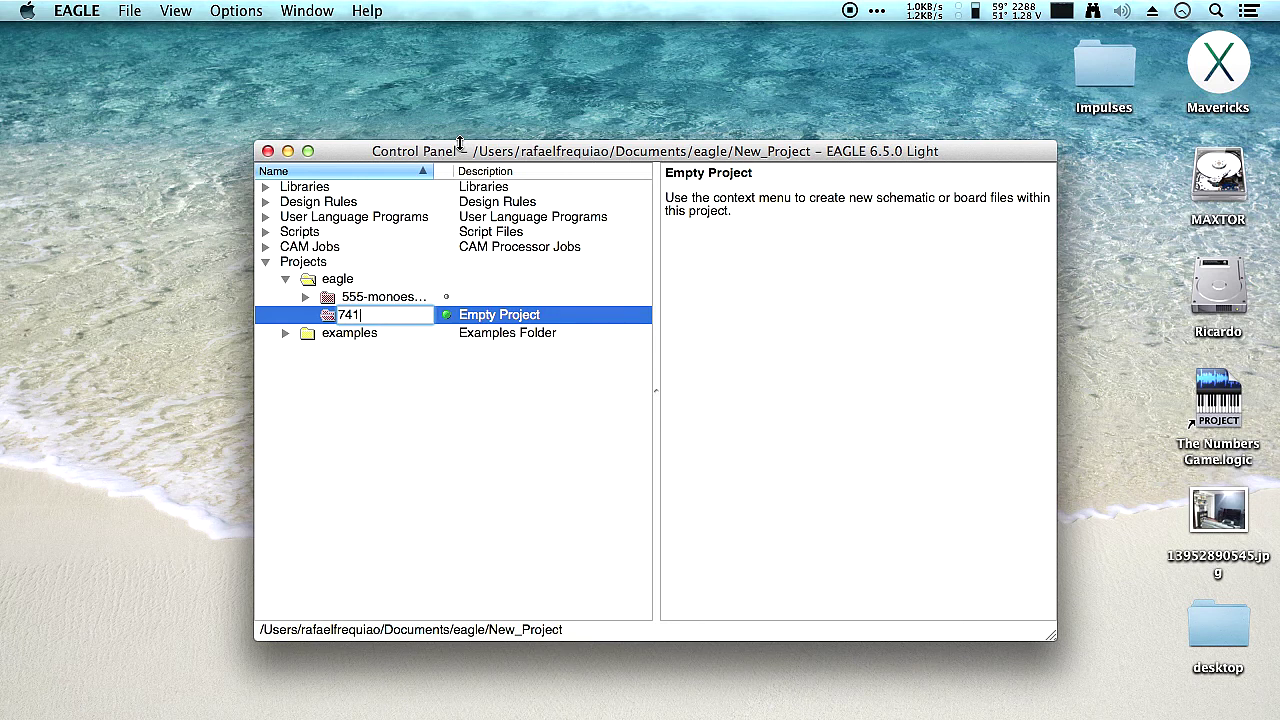
pyautogui.write('_audio')
pyautogui.press('Return')
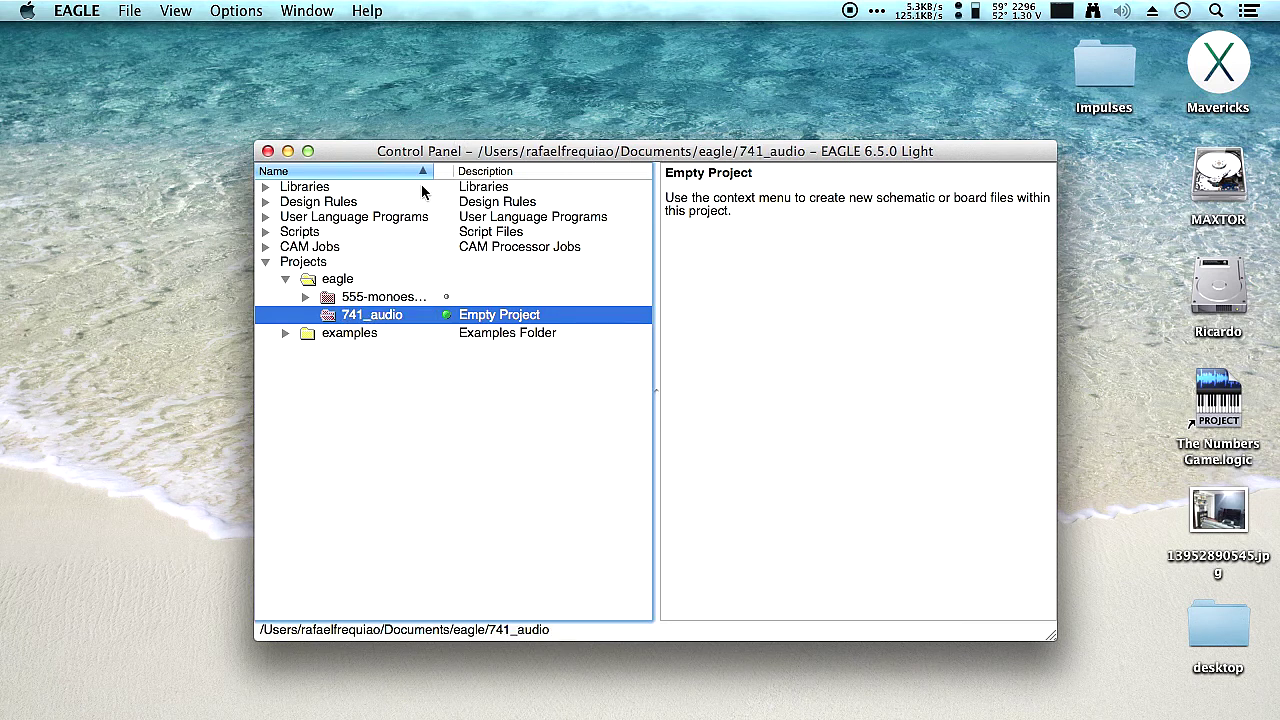
# Create a new schematic in the 741_audio project and enlarge its window to fill the screen.
pyautogui.click(127, 10)
pyautogui.moveTo(148, 38)
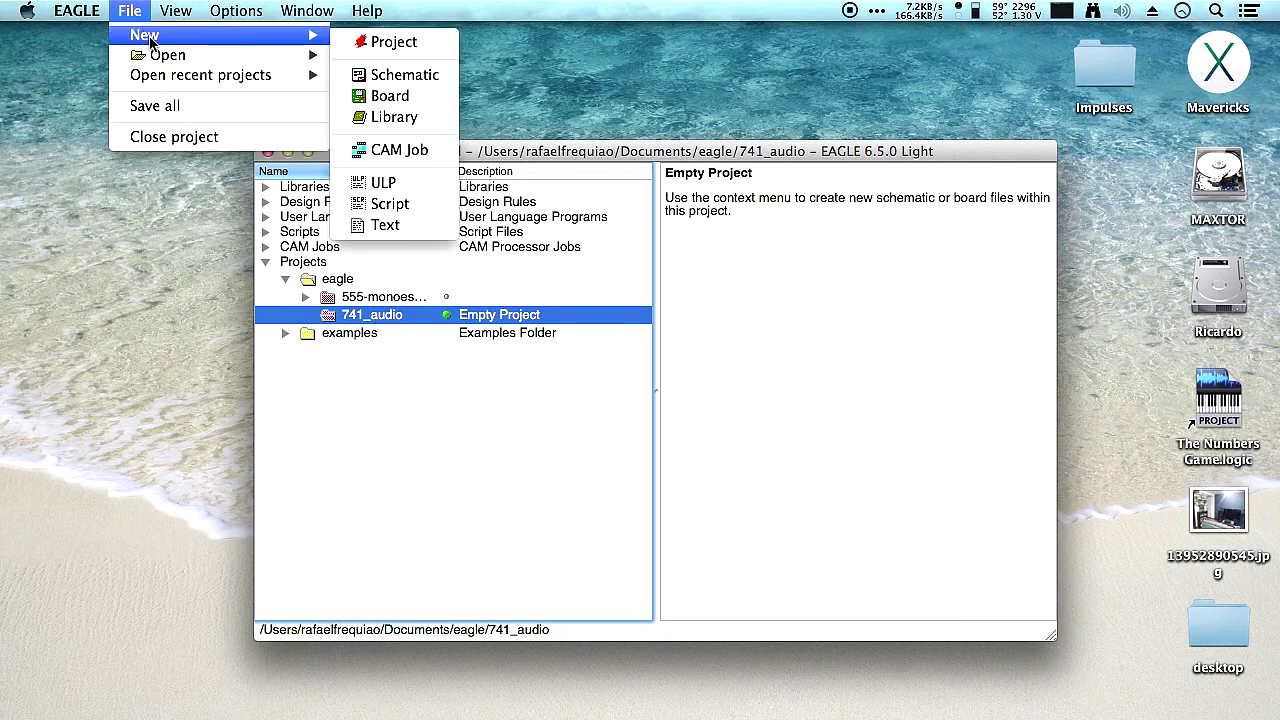
pyautogui.click(395, 75)
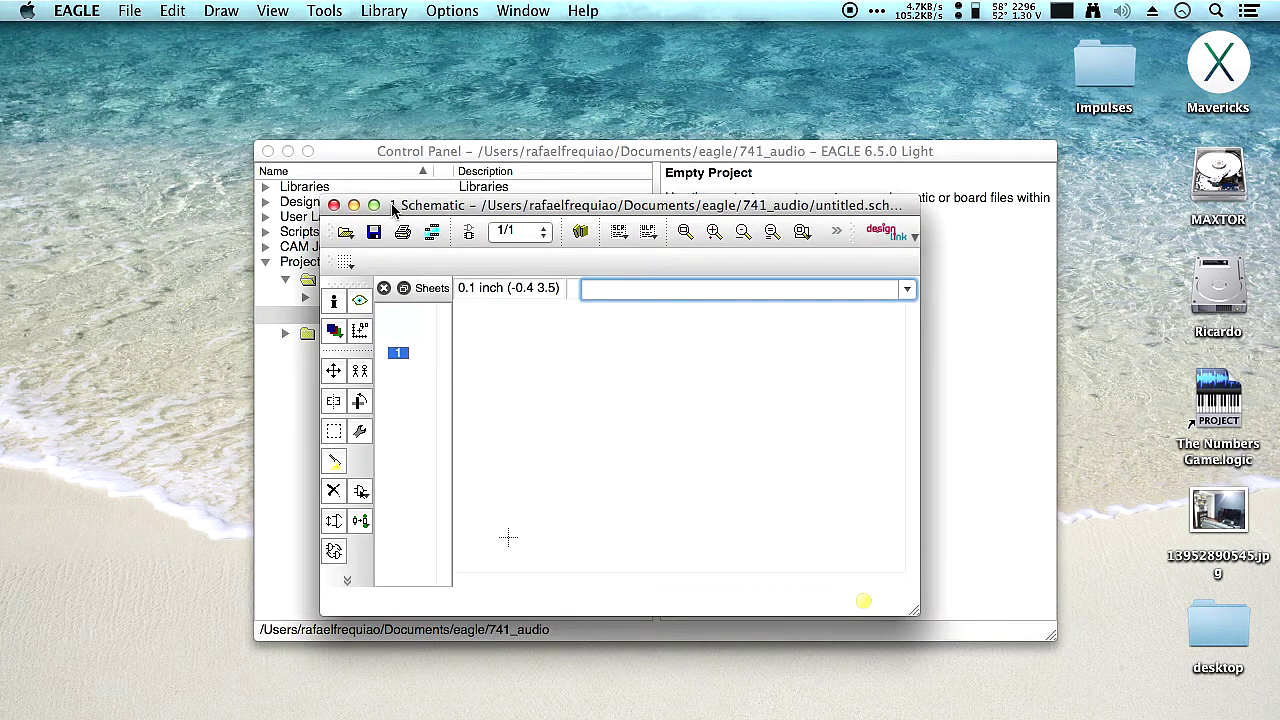
pyautogui.moveTo(458, 208); pyautogui.dragTo(372, 141)
pyautogui.moveTo(828, 545); pyautogui.dragTo(1008, 607)
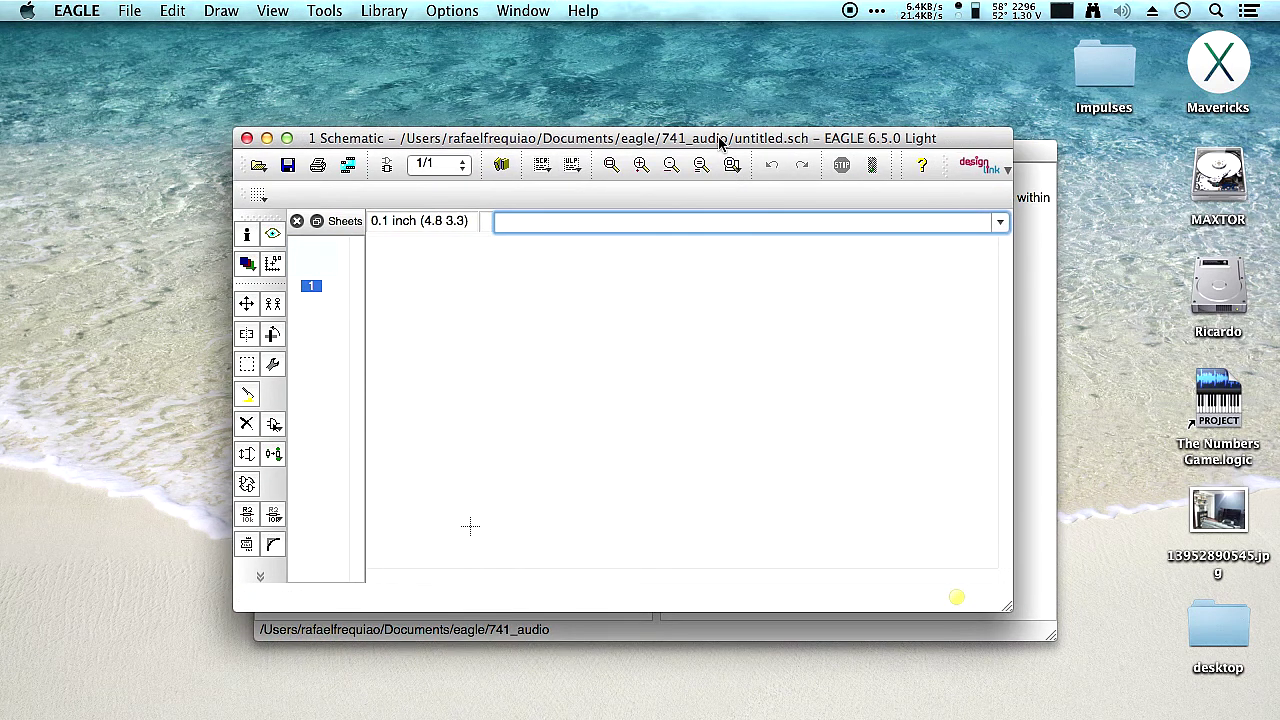
pyautogui.click(287, 138)
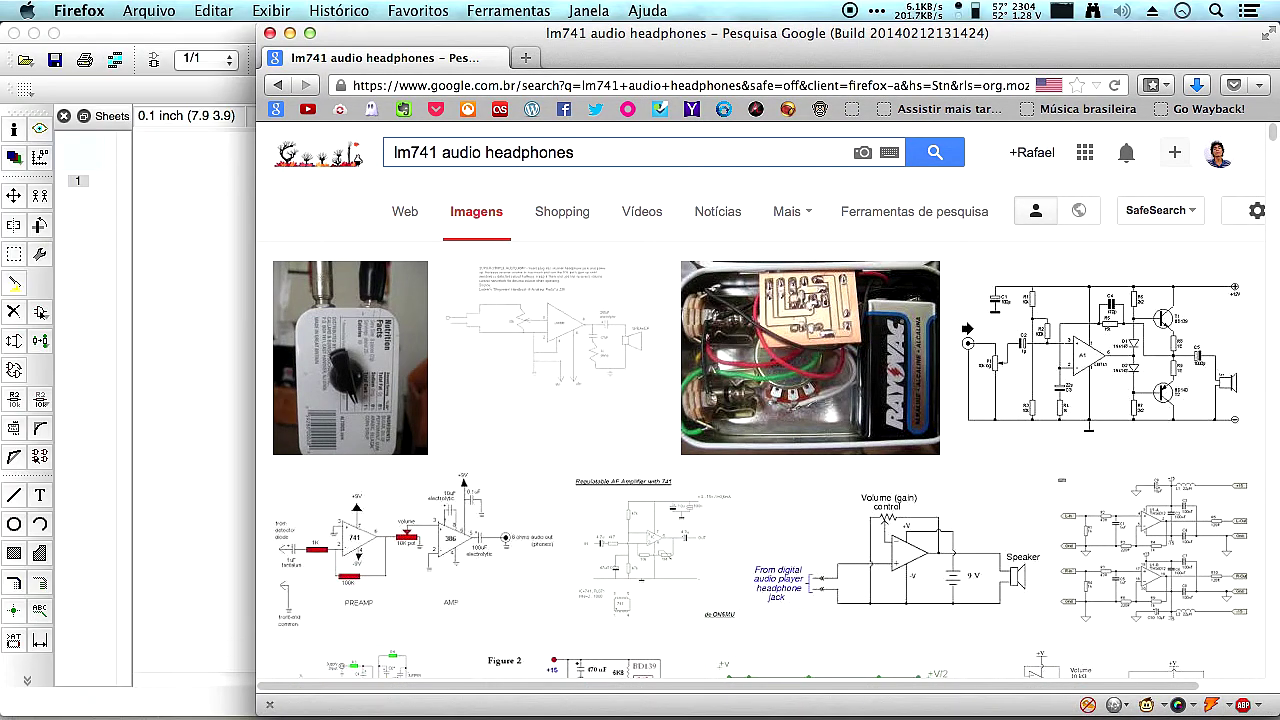
# Move the Firefox window with the lm741 image results to a separate desktop and reposition it there.
pyautogui.hotkey('ctrl', 'Up')
pyautogui.moveTo(946, 403); pyautogui.dragTo(1090, 83)
pyautogui.click(1090, 83)
pyautogui.rightClick(1092, 54)
pyautogui.click(1163, 84)
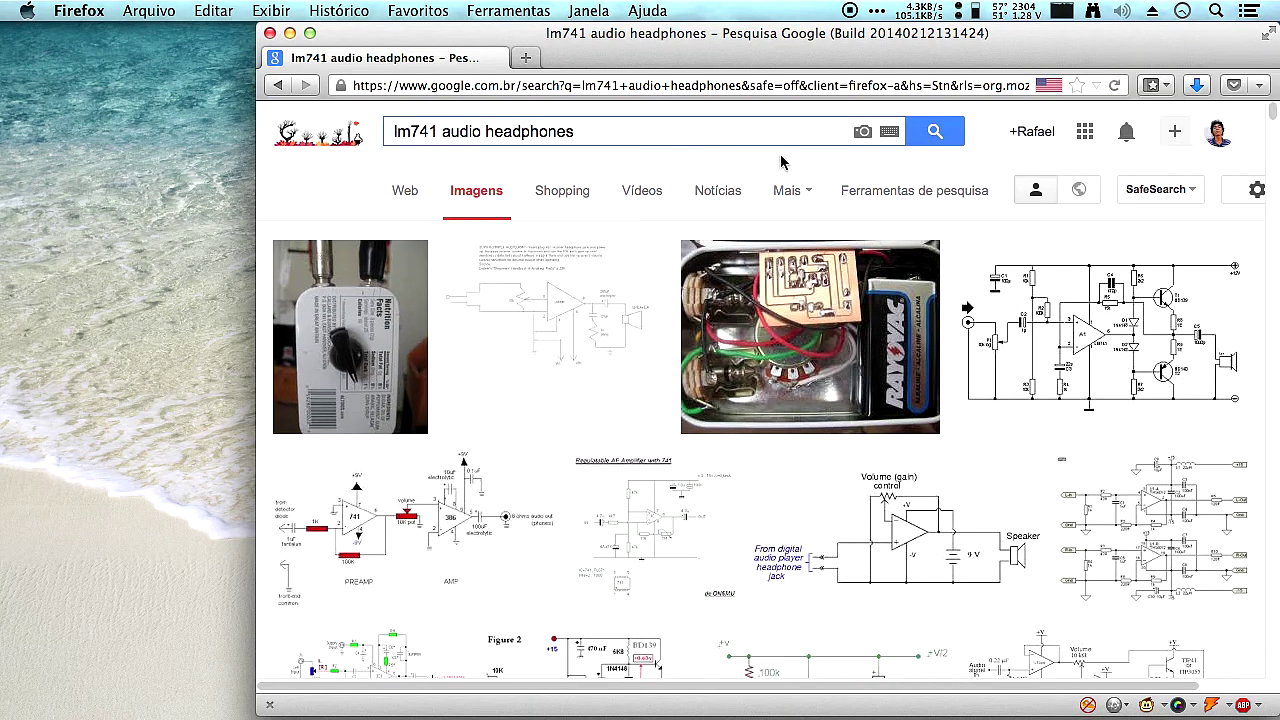
pyautogui.moveTo(840, 36); pyautogui.dragTo(731, 33)
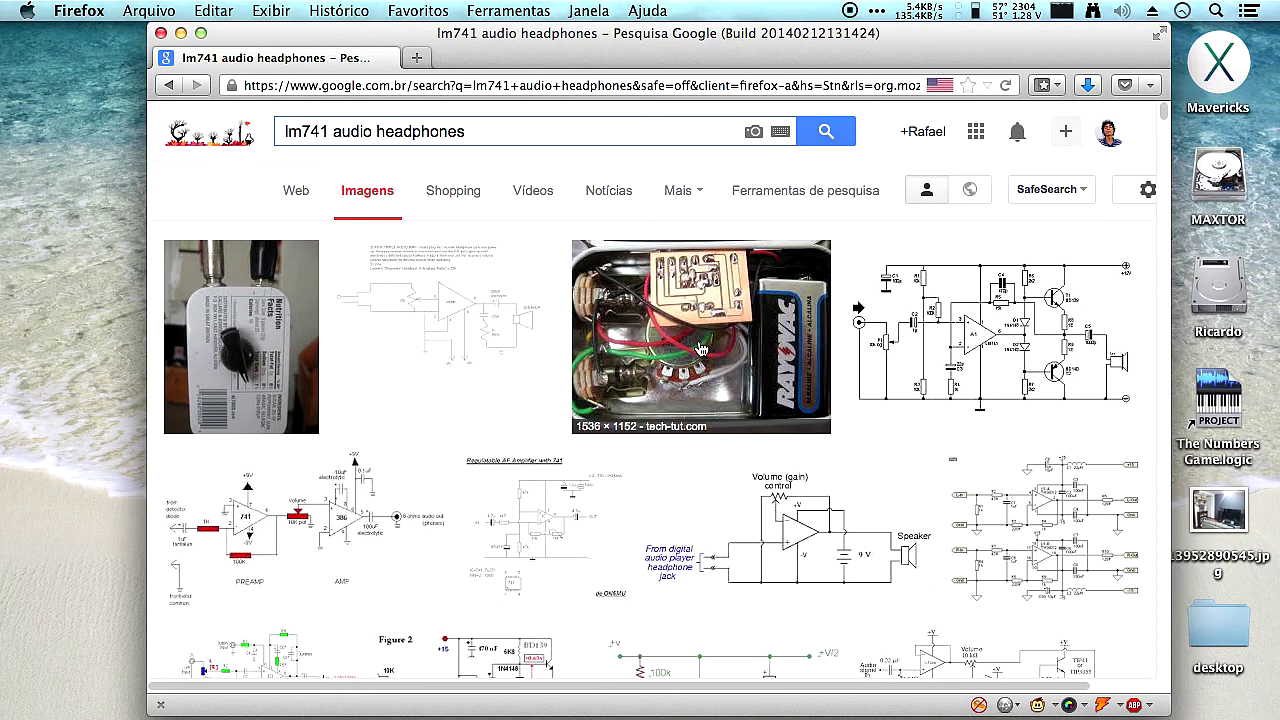
# Look through the "lm741 audio headphones" image results for a suitable amplifier circuit.
pyautogui.scroll(-2, 511, 397)
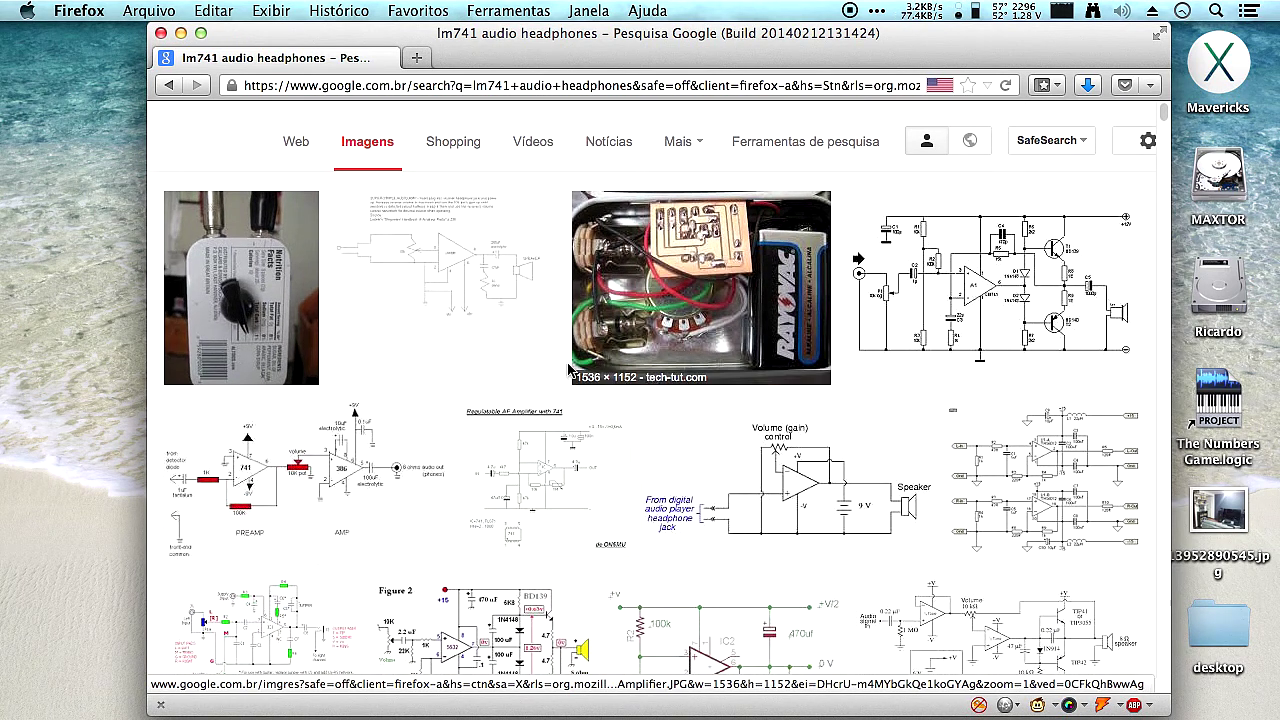
pyautogui.scroll(-5, 568, 452)
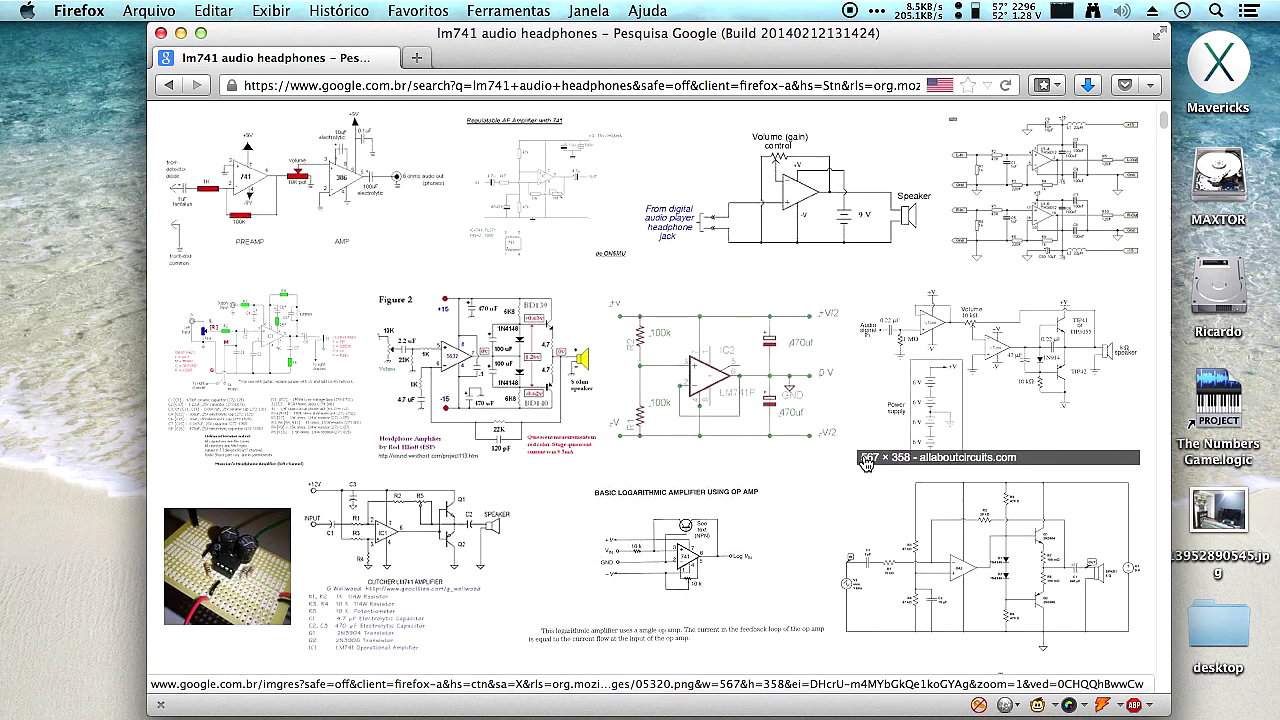
pyautogui.scroll(-1, 770, 403)
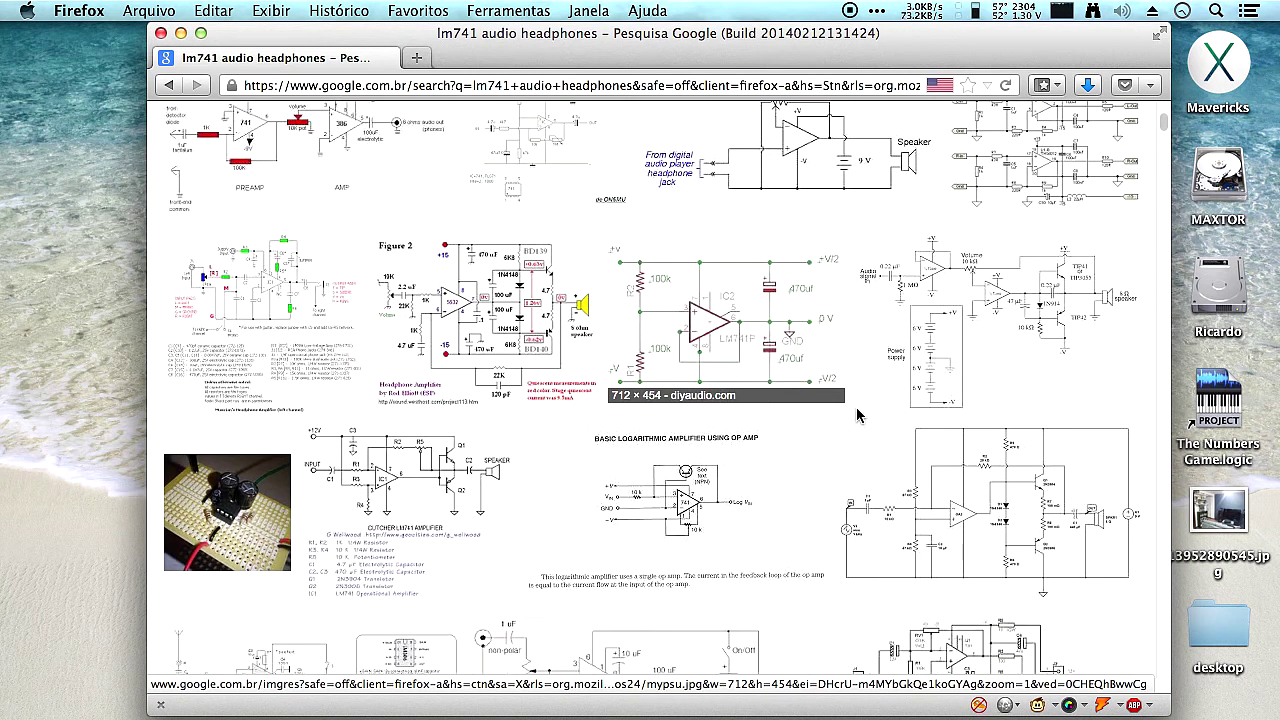
pyautogui.scroll(-6, 716, 508)
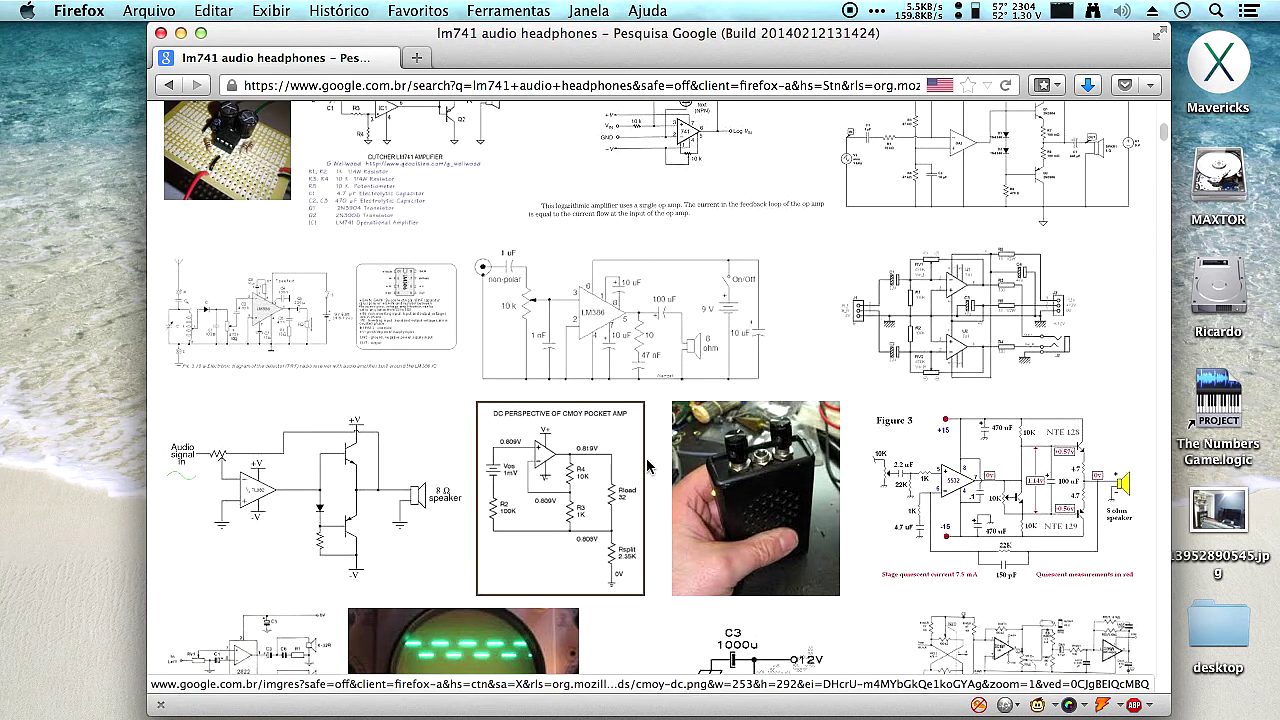
pyautogui.scroll(-7, 577, 450)
pyautogui.scroll(-9, 745, 372)
pyautogui.scroll(20, 748, 374)
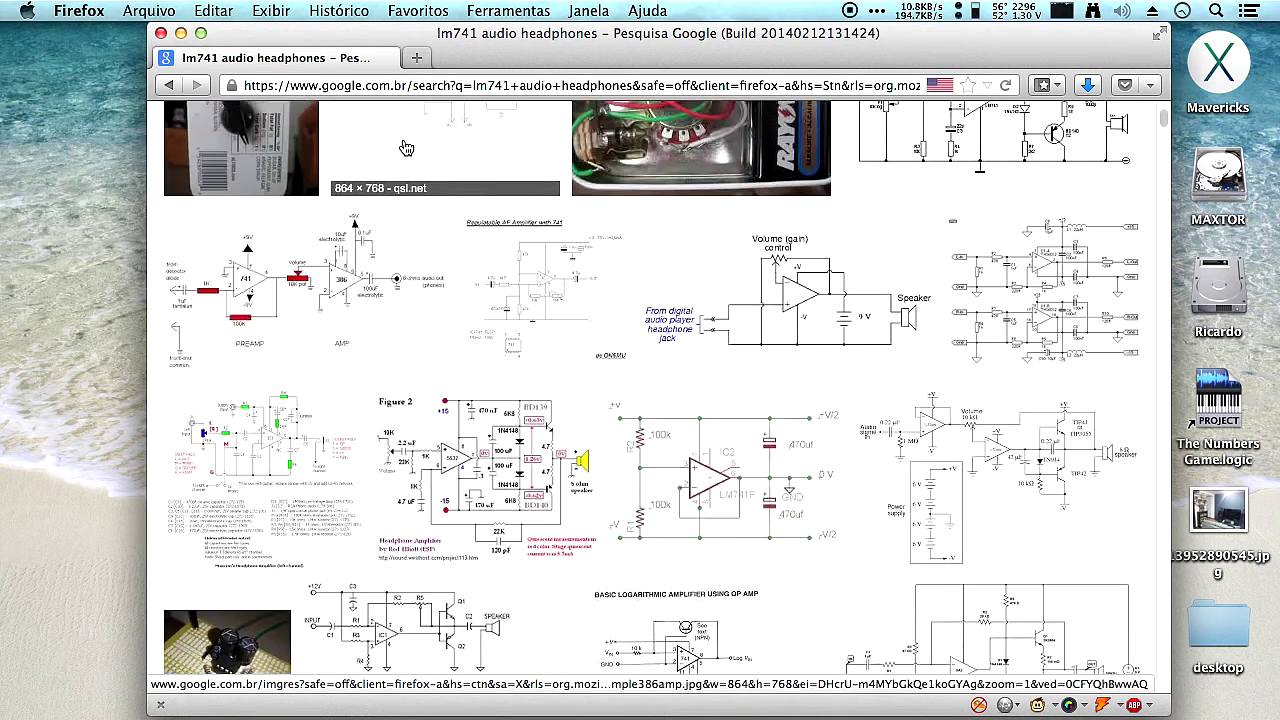
# Switch the search from images to web results and select the whole query text.
pyautogui.click(298, 190)
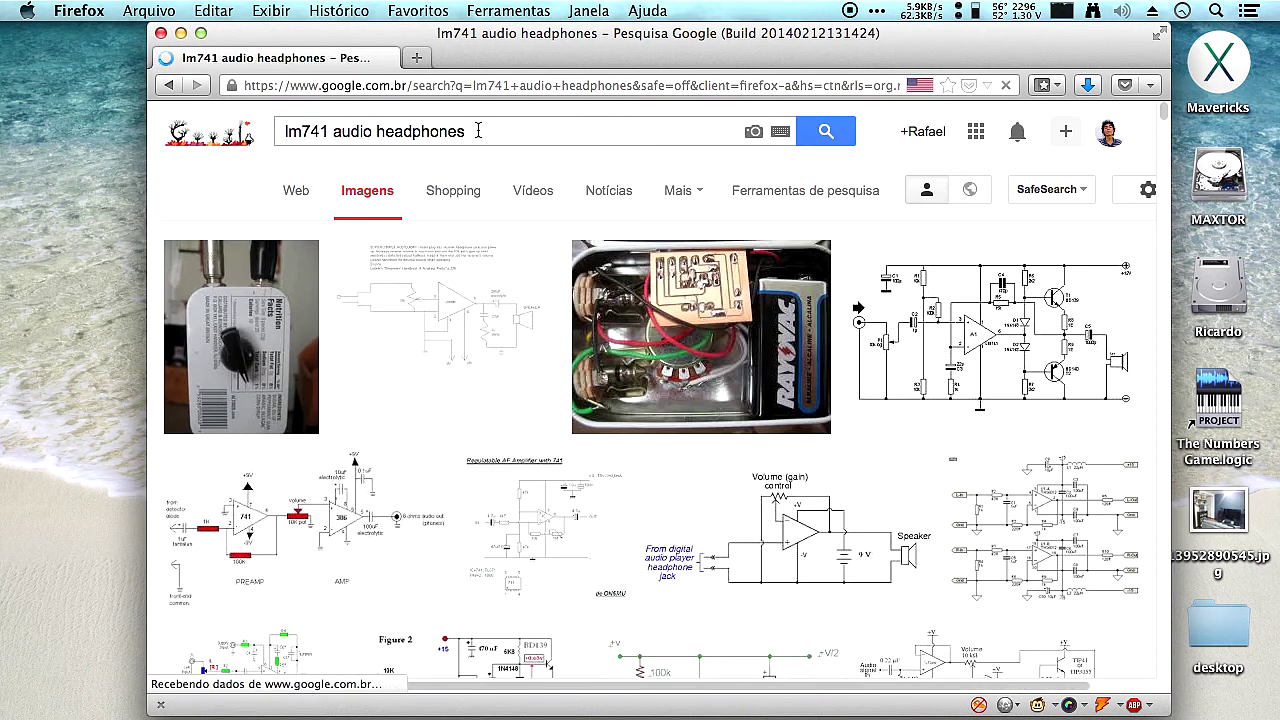
pyautogui.tripleClick(512, 131)
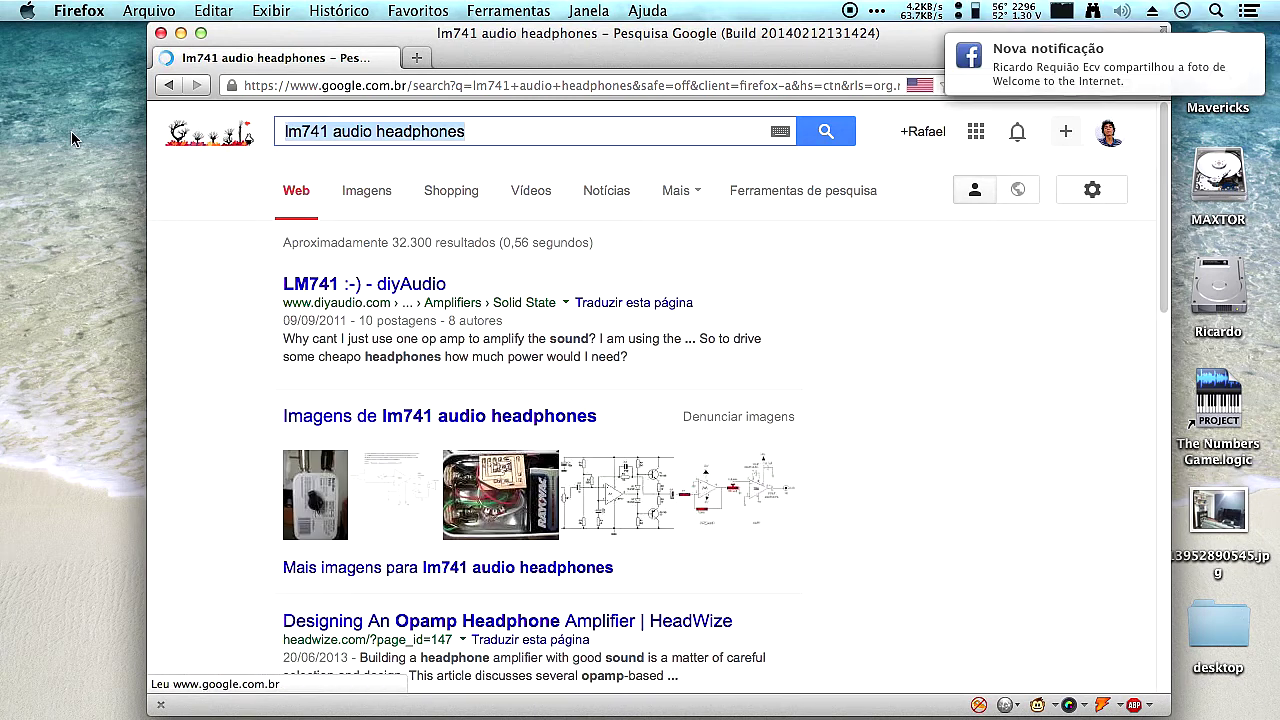
# Turn on Do Not Disturb for the system notifications.
pyautogui.click(1248, 10)
pyautogui.scroll(3, 1145, 68)
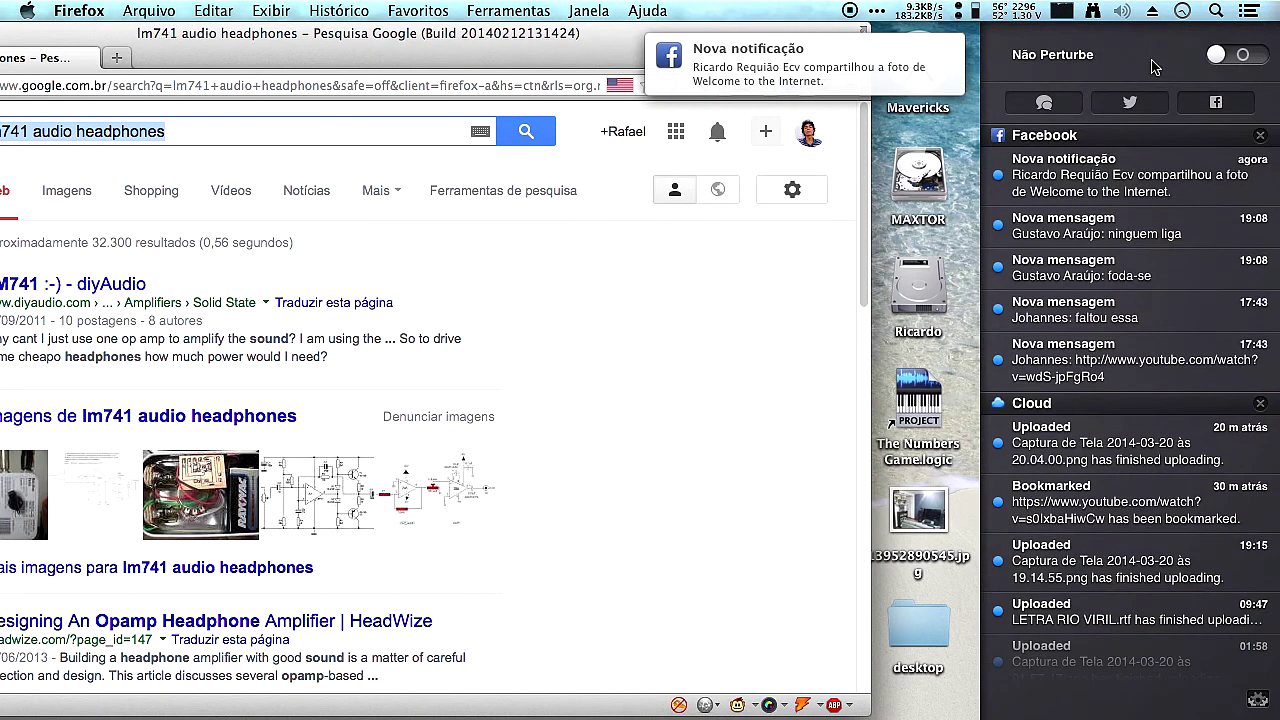
pyautogui.click(1238, 54)
pyautogui.click(1248, 10)
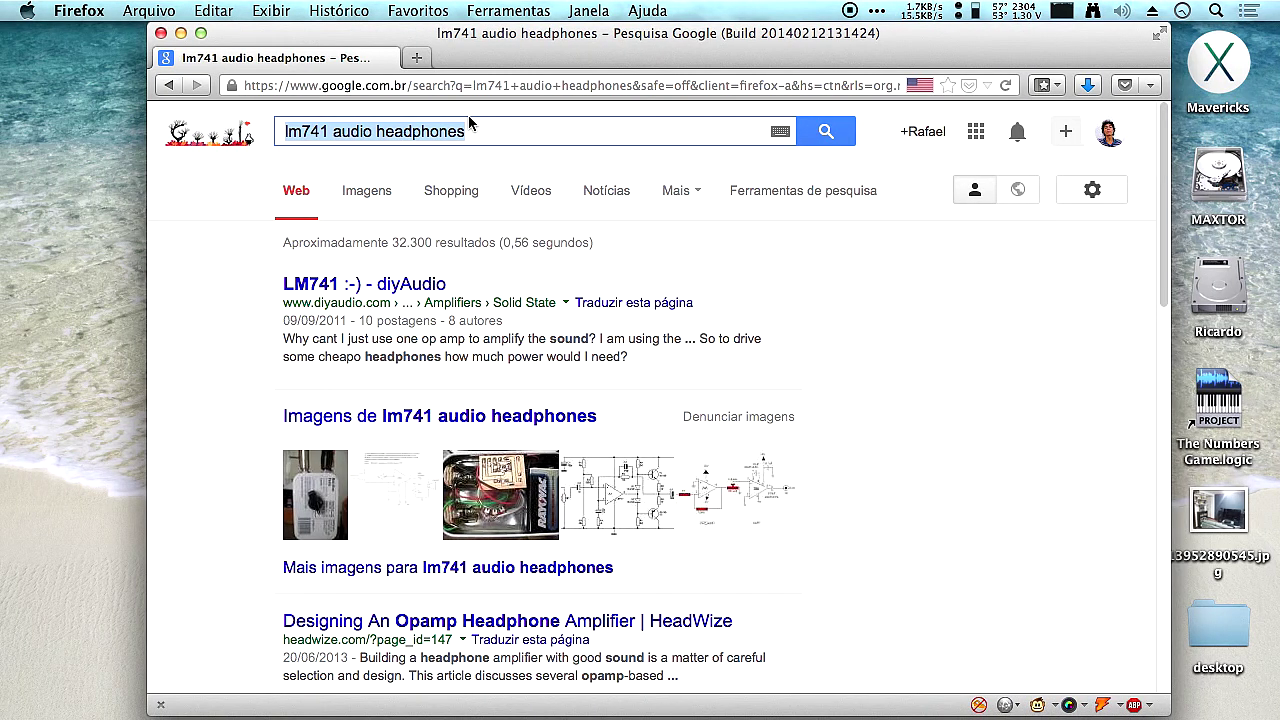
# Search the web for "amplificador lm741 som" and open the "Amplificador de Áudio com o 741 (CIR143)" result.
pyautogui.write('amplificador ')
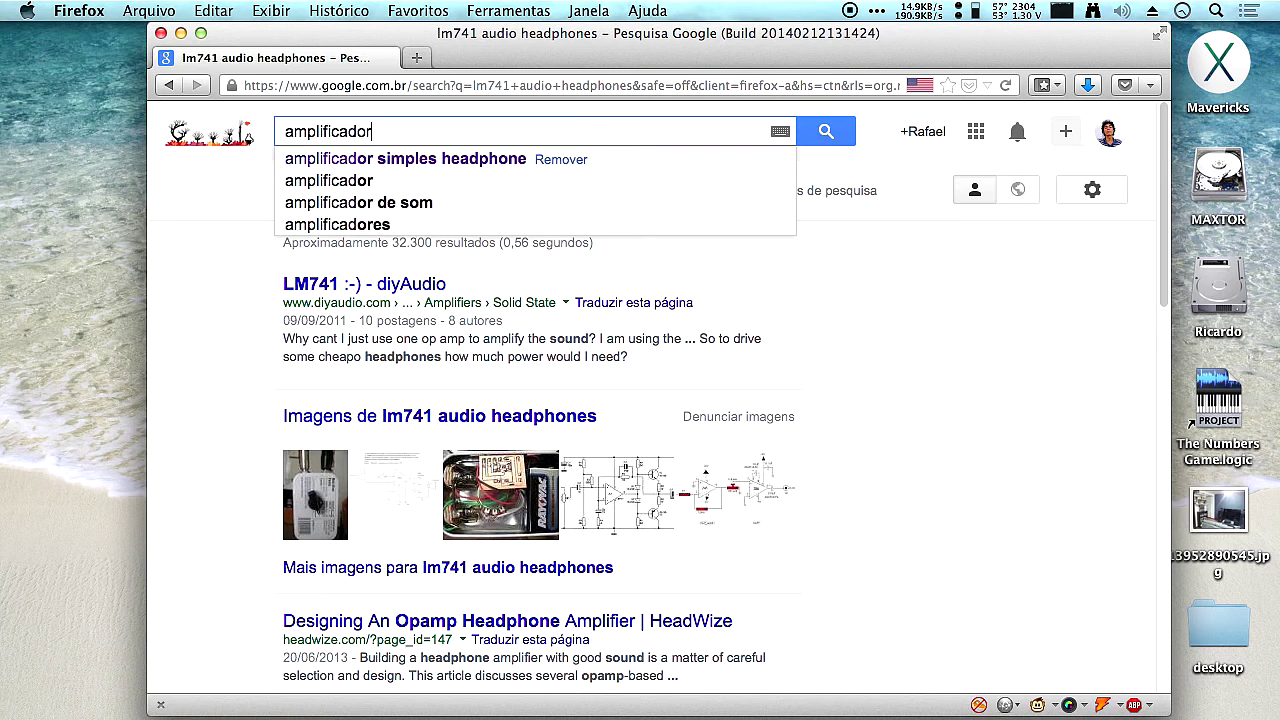
pyautogui.write('lm741 ')
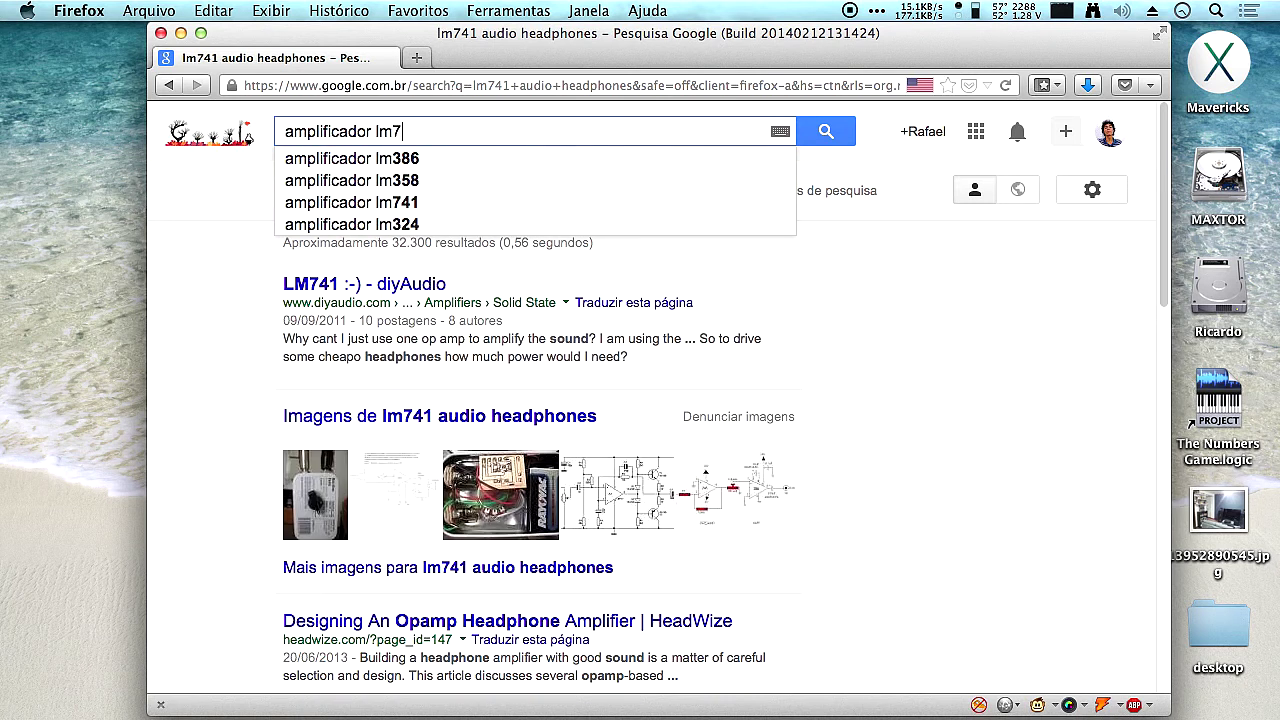
pyautogui.write('som')
pyautogui.press('Return')
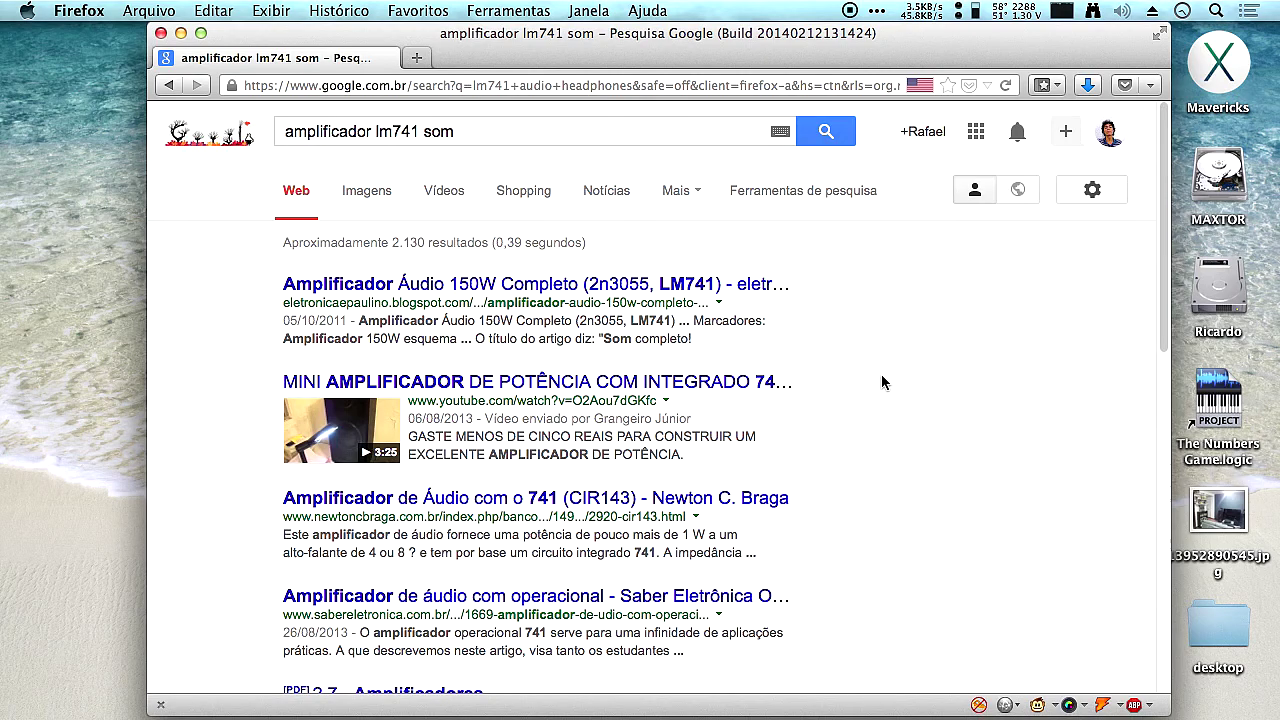
pyautogui.scroll(-4, 884, 381)
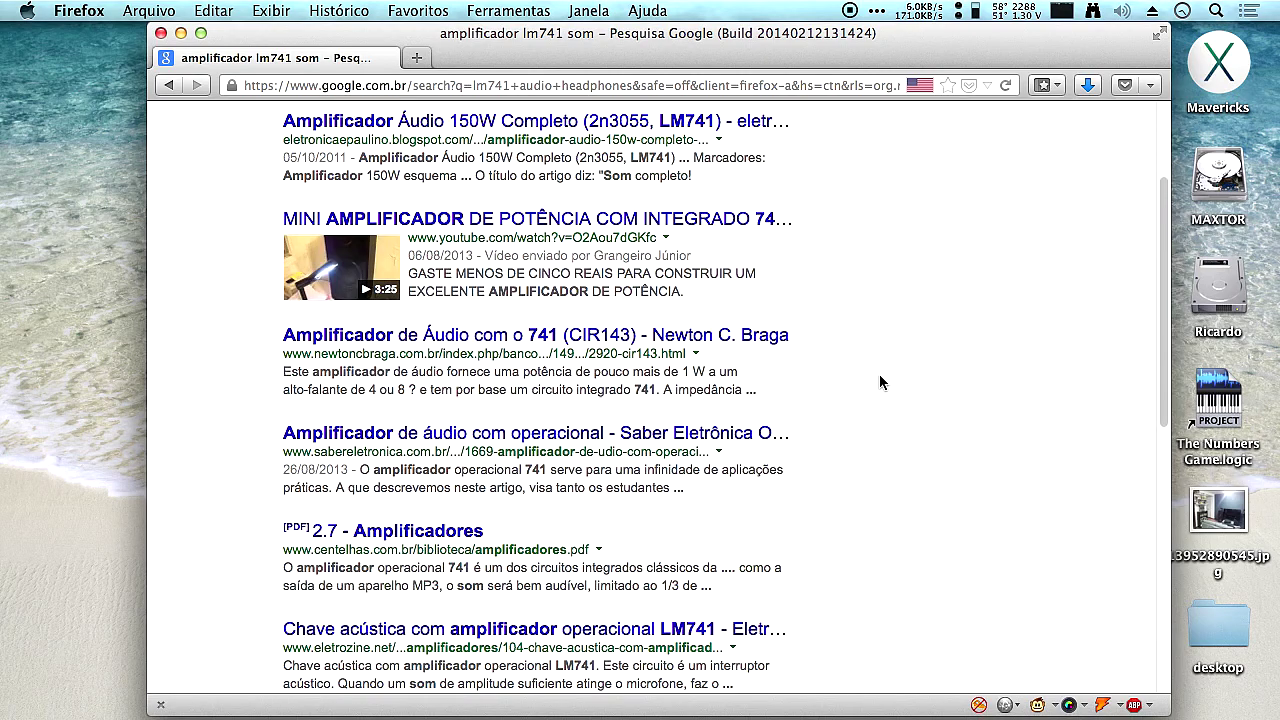
pyautogui.click(492, 340)
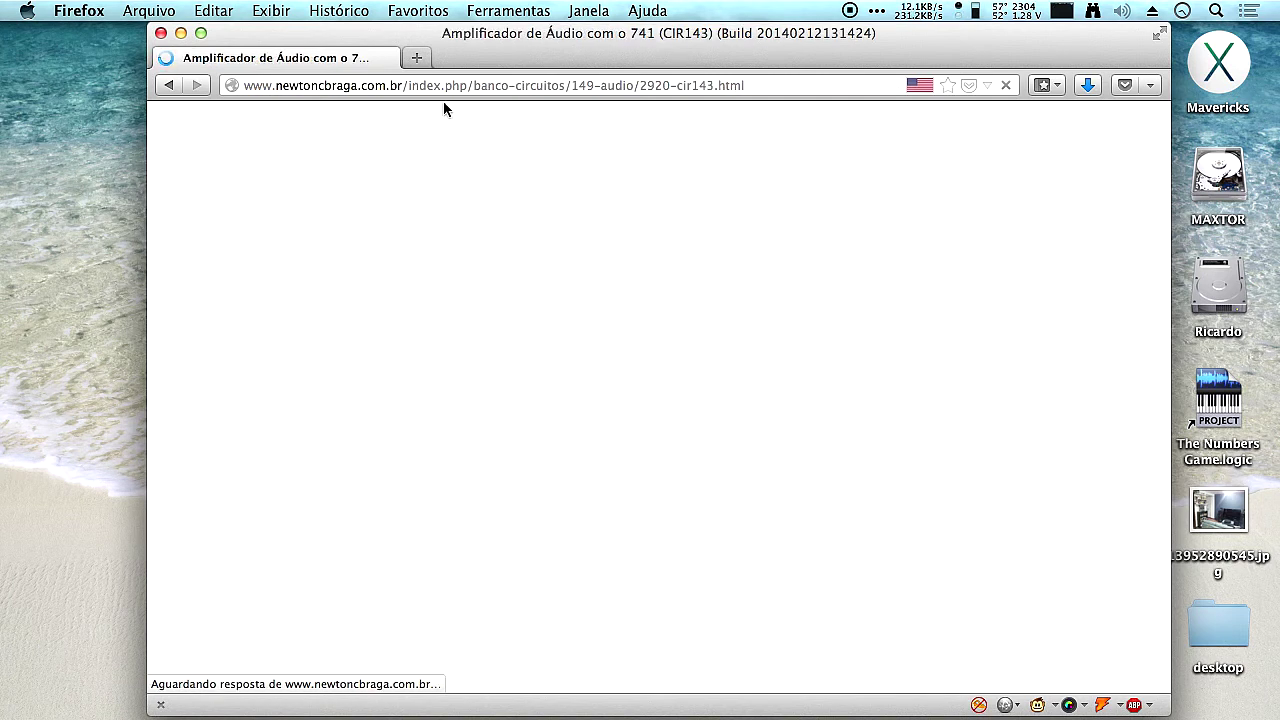
# Examine the 741 audio amplifier article's description and circuit diagram.
pyautogui.click(1249, 10)
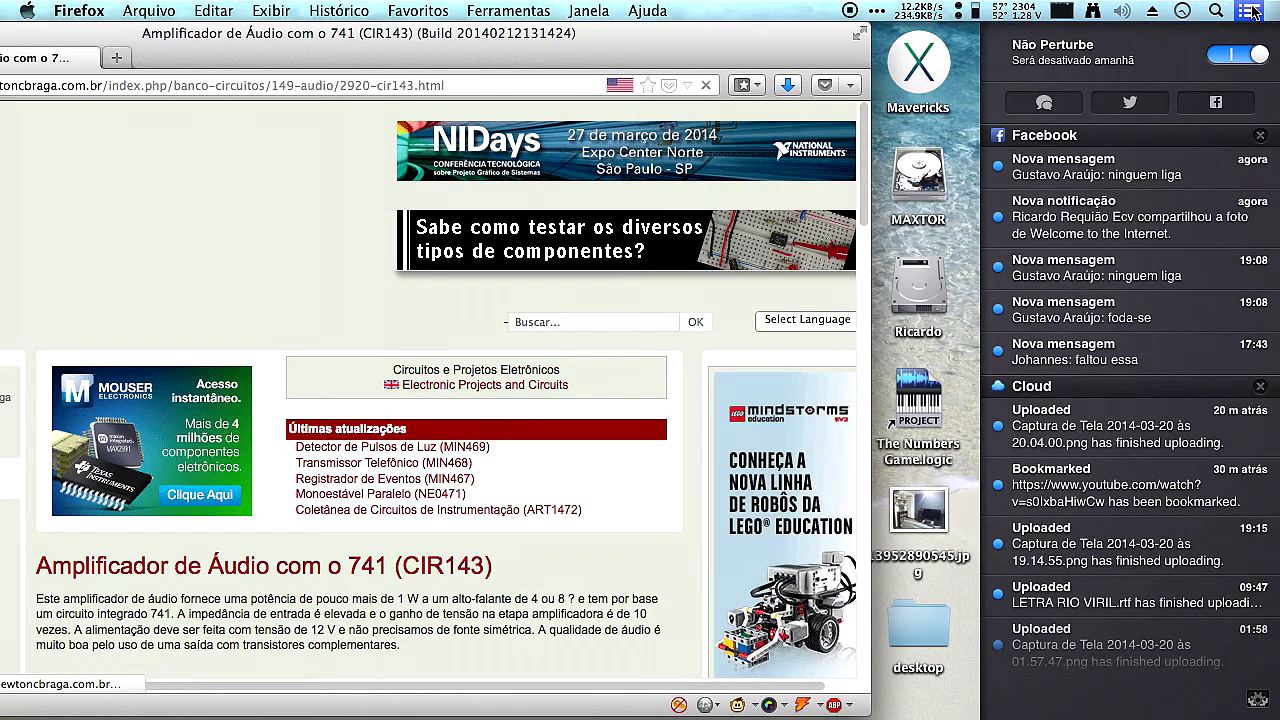
pyautogui.click(1252, 10)
pyautogui.scroll(-10, 703, 457)
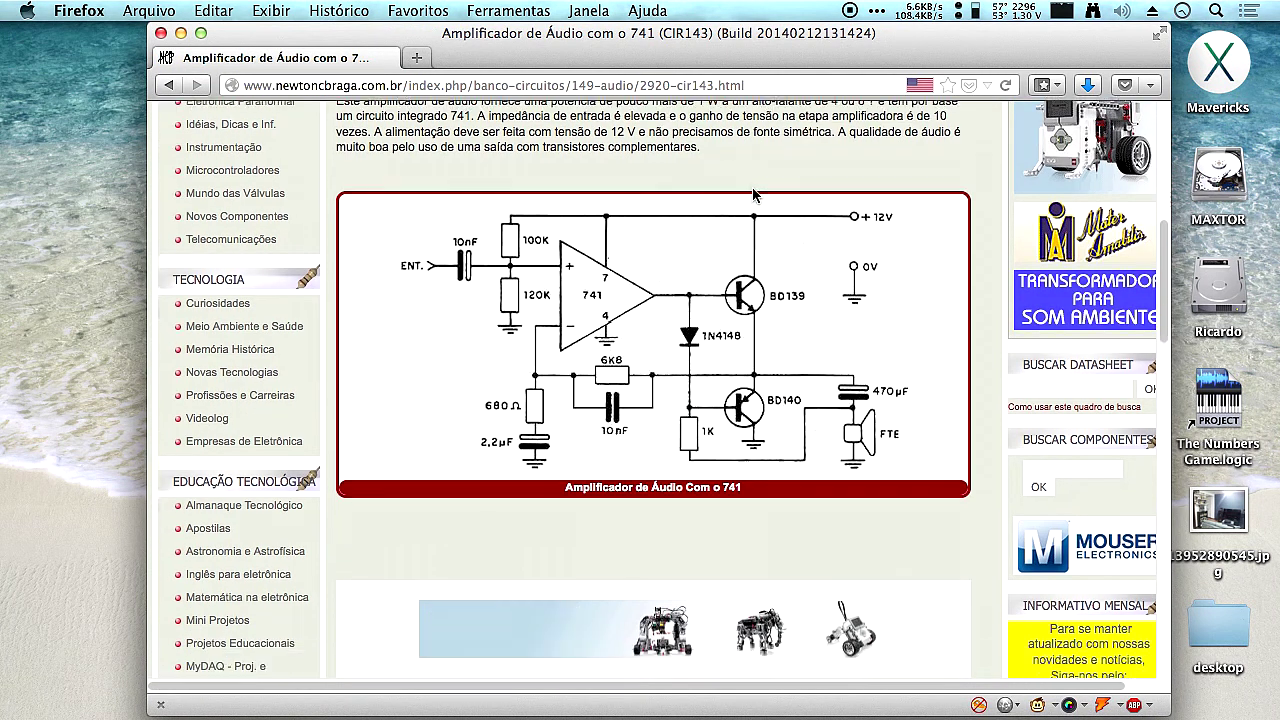
pyautogui.scroll(3, 557, 208)
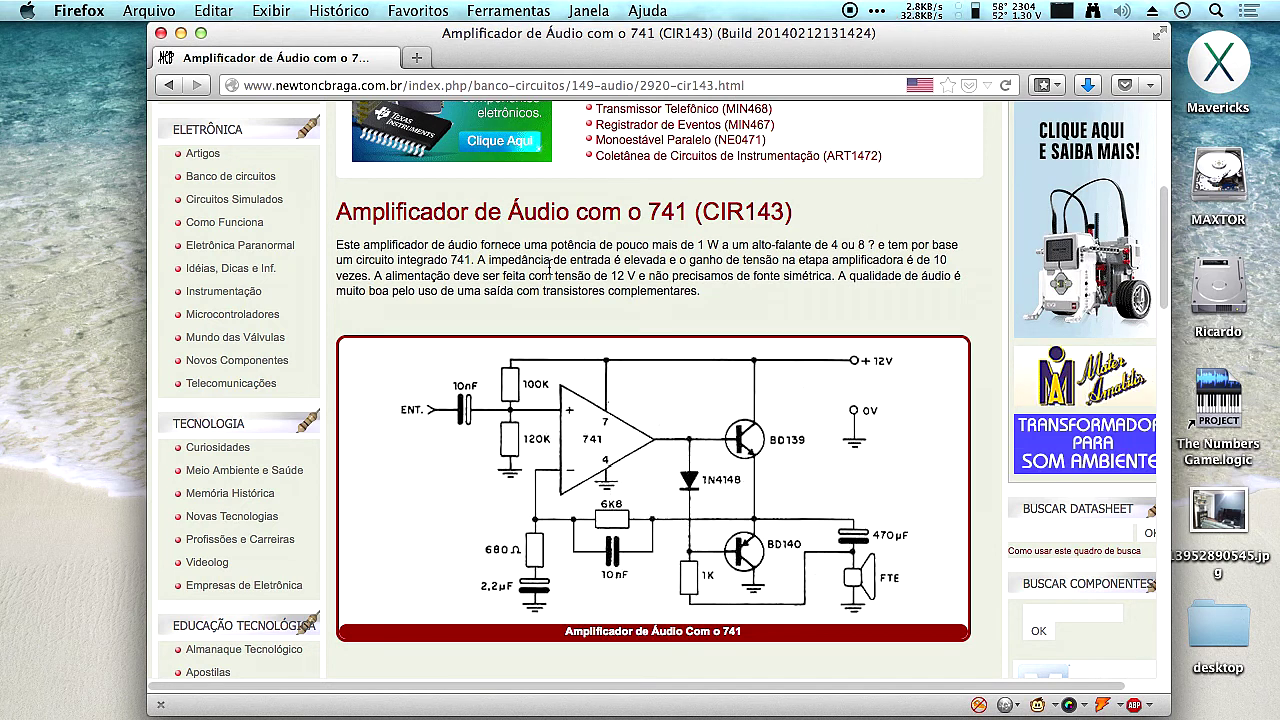
pyautogui.moveTo(593, 276); pyautogui.dragTo(655, 277)
pyautogui.click(655, 277)
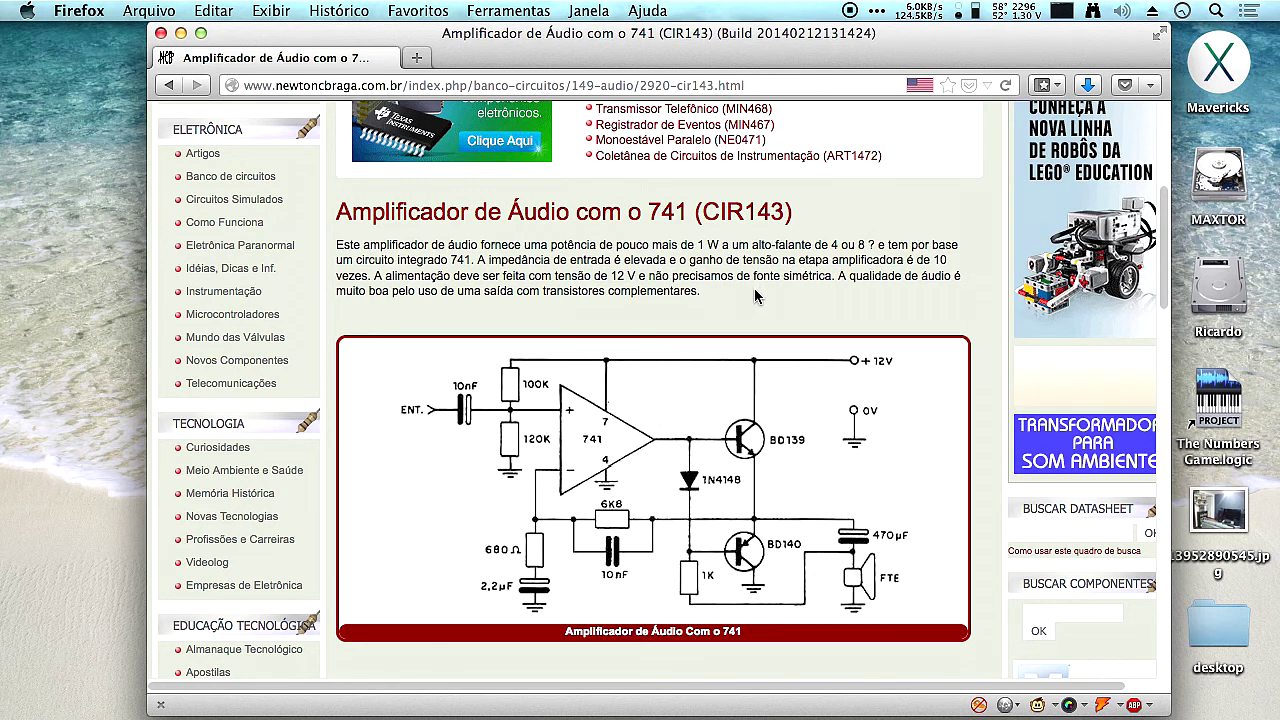
pyautogui.scroll(-2, 758, 291)
pyautogui.scroll(-3, 755, 296)
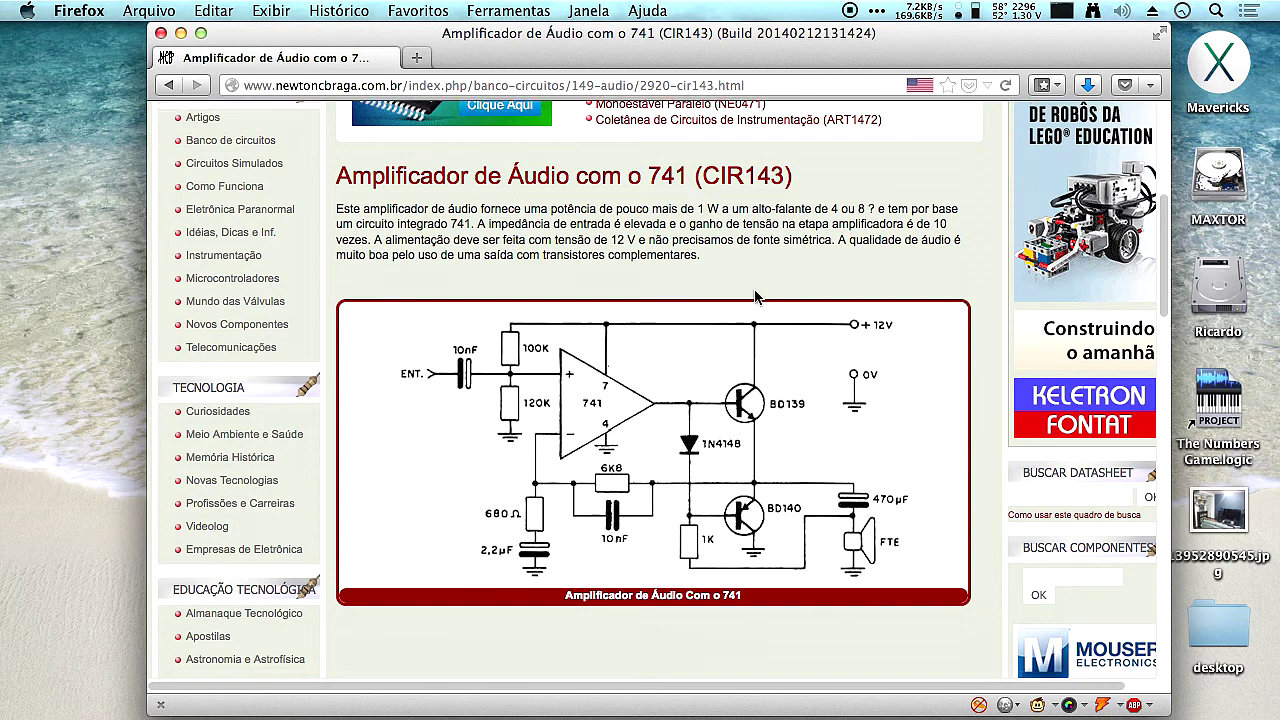
pyautogui.scroll(-5, 757, 297)
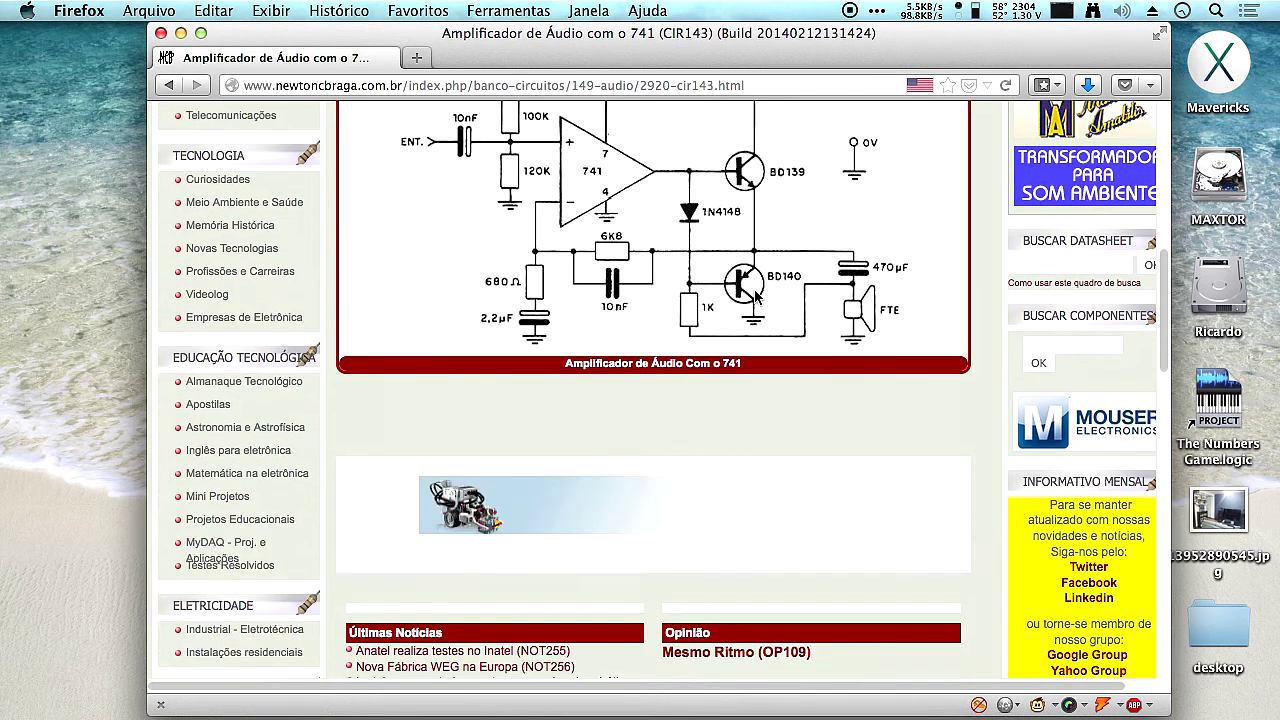
pyautogui.scroll(4, 757, 297)
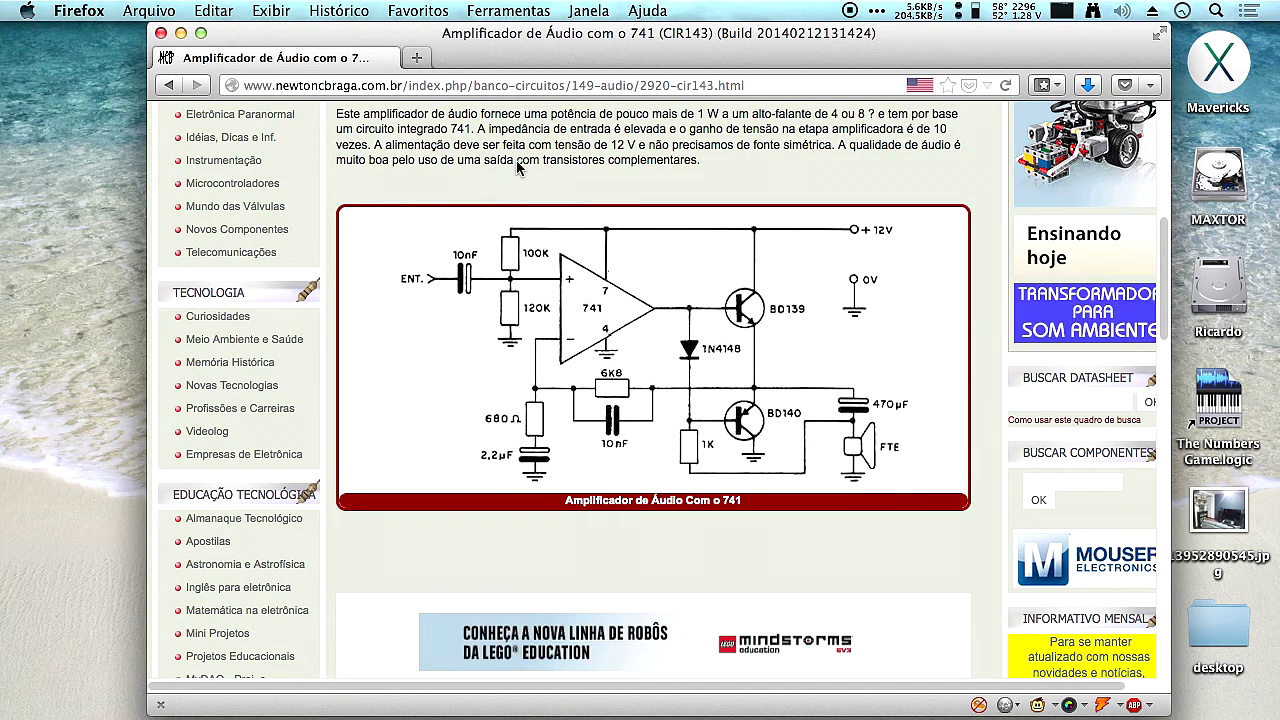
# Open the amplifier circuit diagram in its own browser tab and save it to the desktop as cir0143_01.jpg.
pyautogui.moveTo(557, 285); pyautogui.dragTo(430, 58)
pyautogui.rightClick(692, 348)
pyautogui.press('Escape')
pyautogui.moveTo(680, 360); pyautogui.dragTo(101, 332)
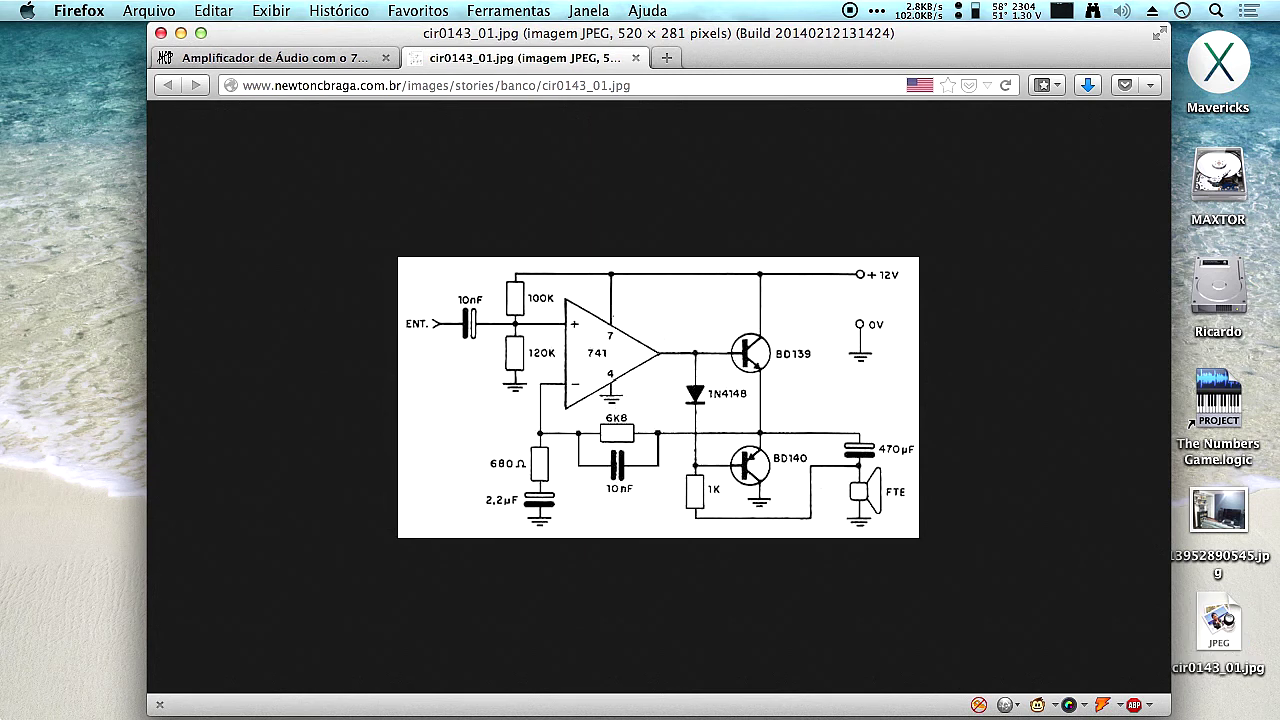
# Open the saved cir0143_01.jpg circuit image from the desktop in Preview.
pyautogui.press('F11')
pyautogui.click(1216, 618)
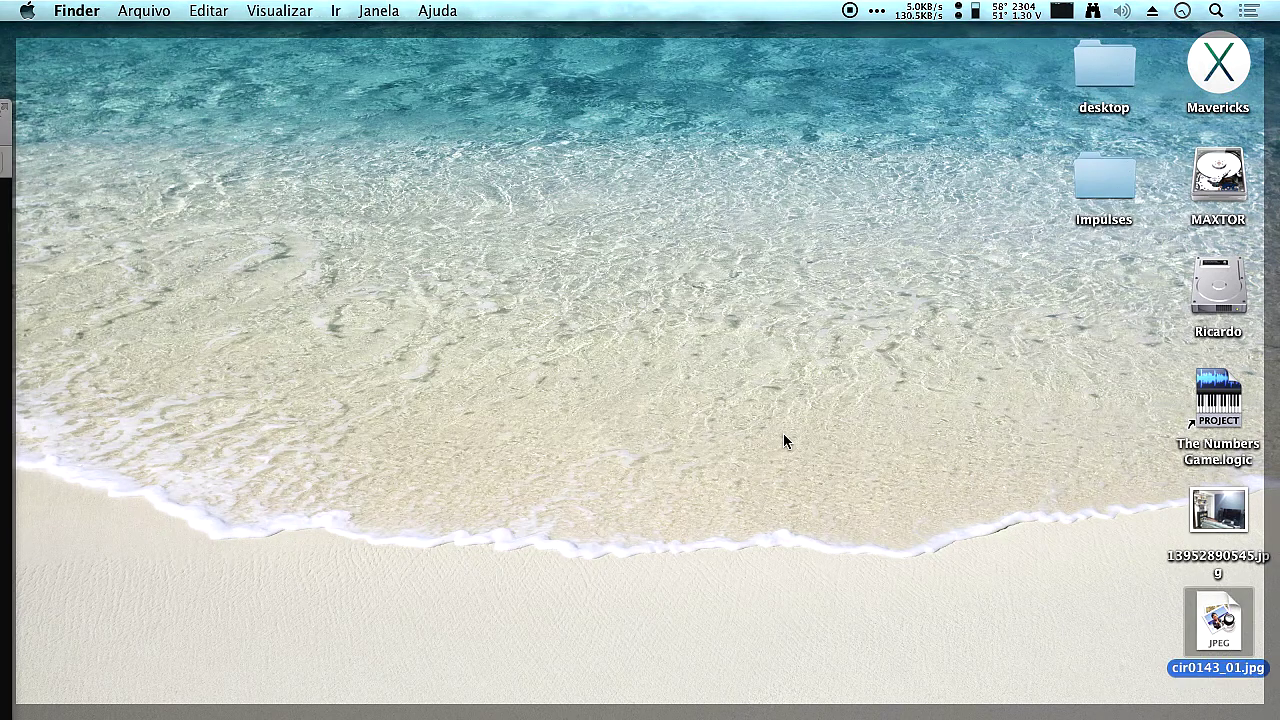
pyautogui.press('F11')
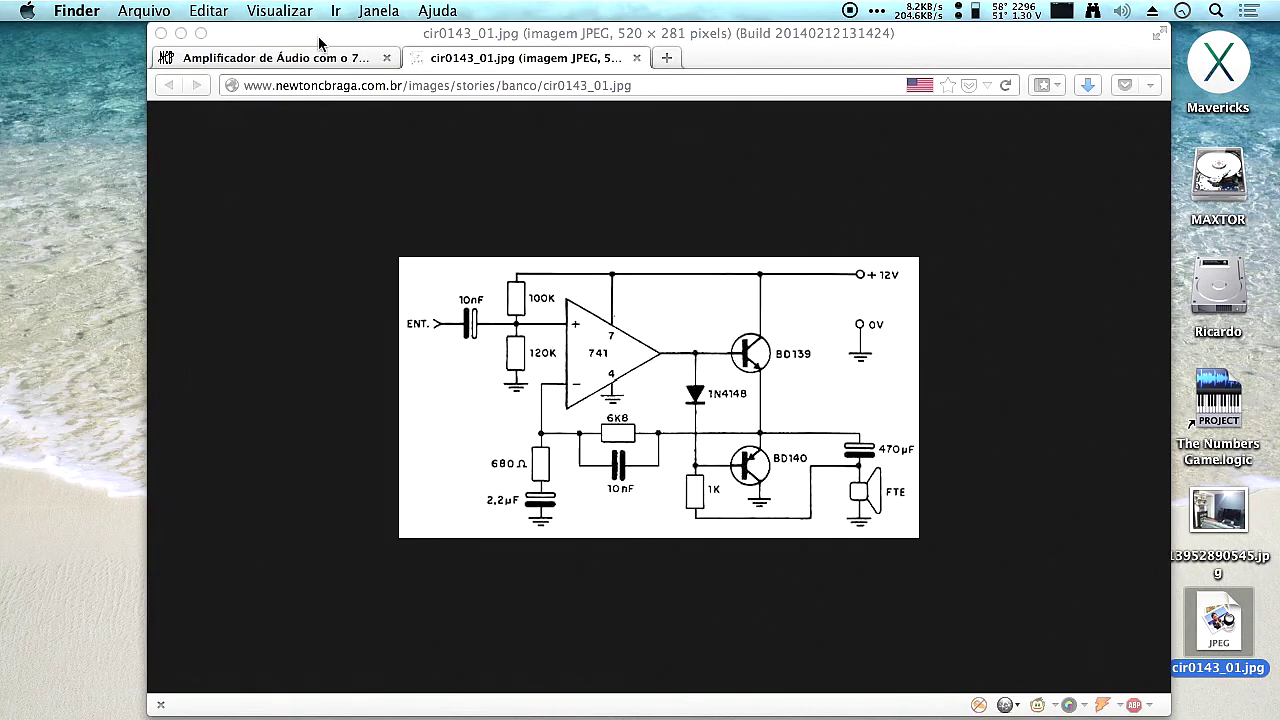
pyautogui.click(736, 82)
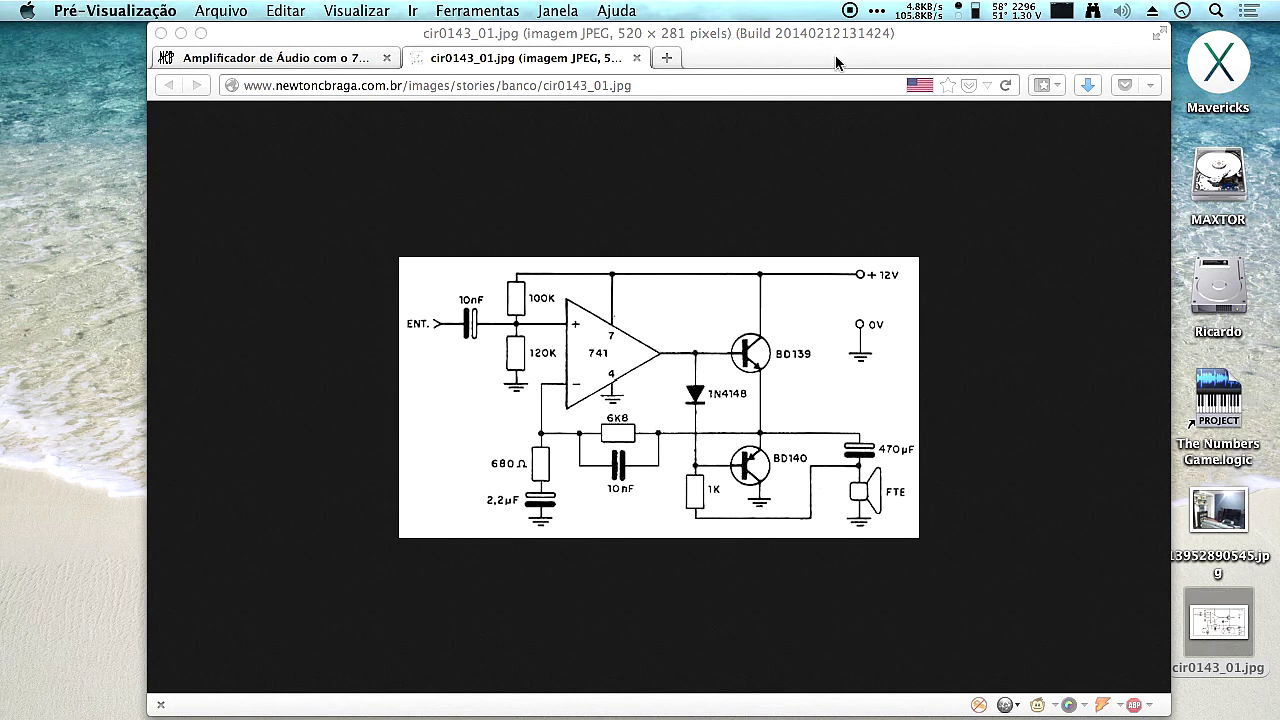
pyautogui.press('F3')
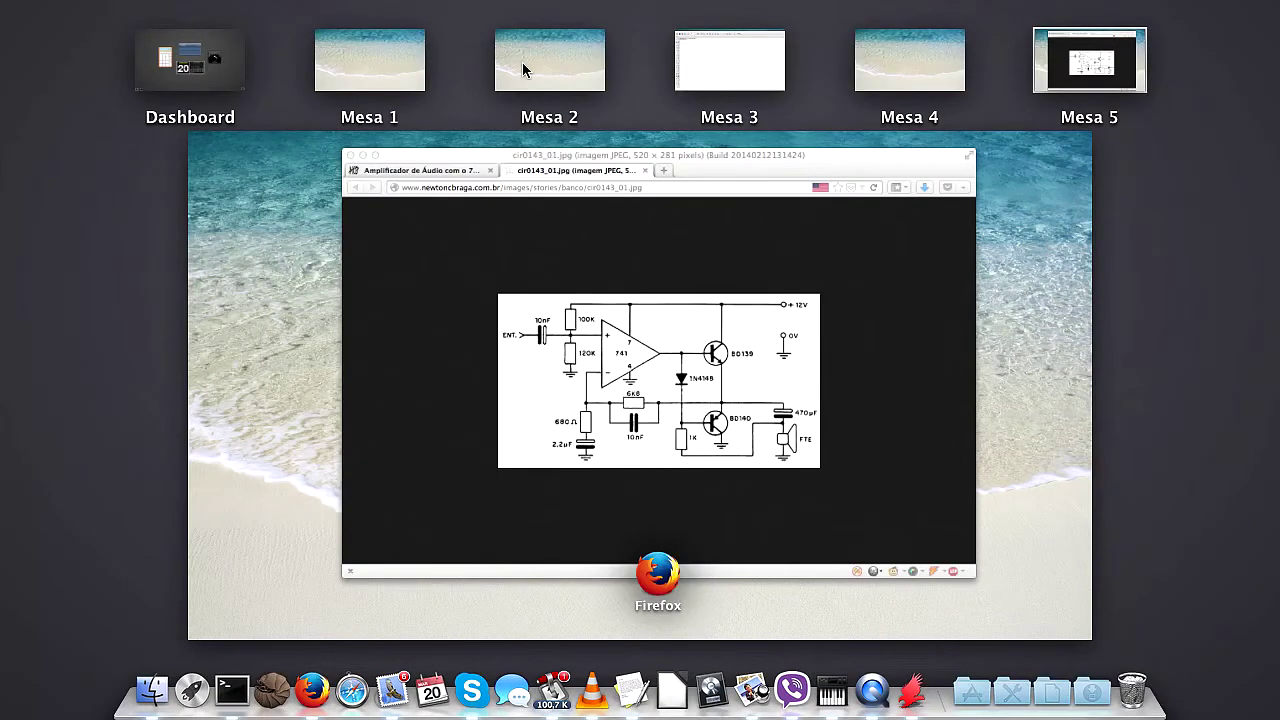
pyautogui.press('F3')
pyautogui.click(1084, 146)
pyautogui.press('F3')
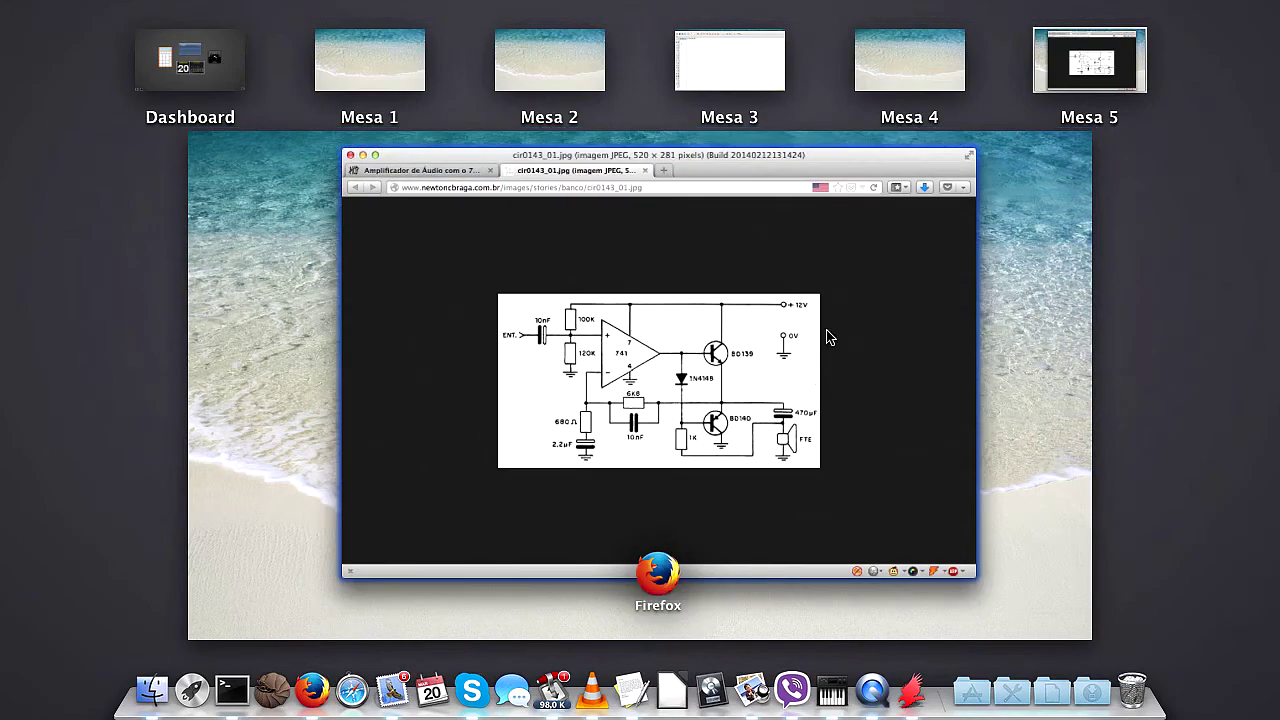
pyautogui.click(914, 609)
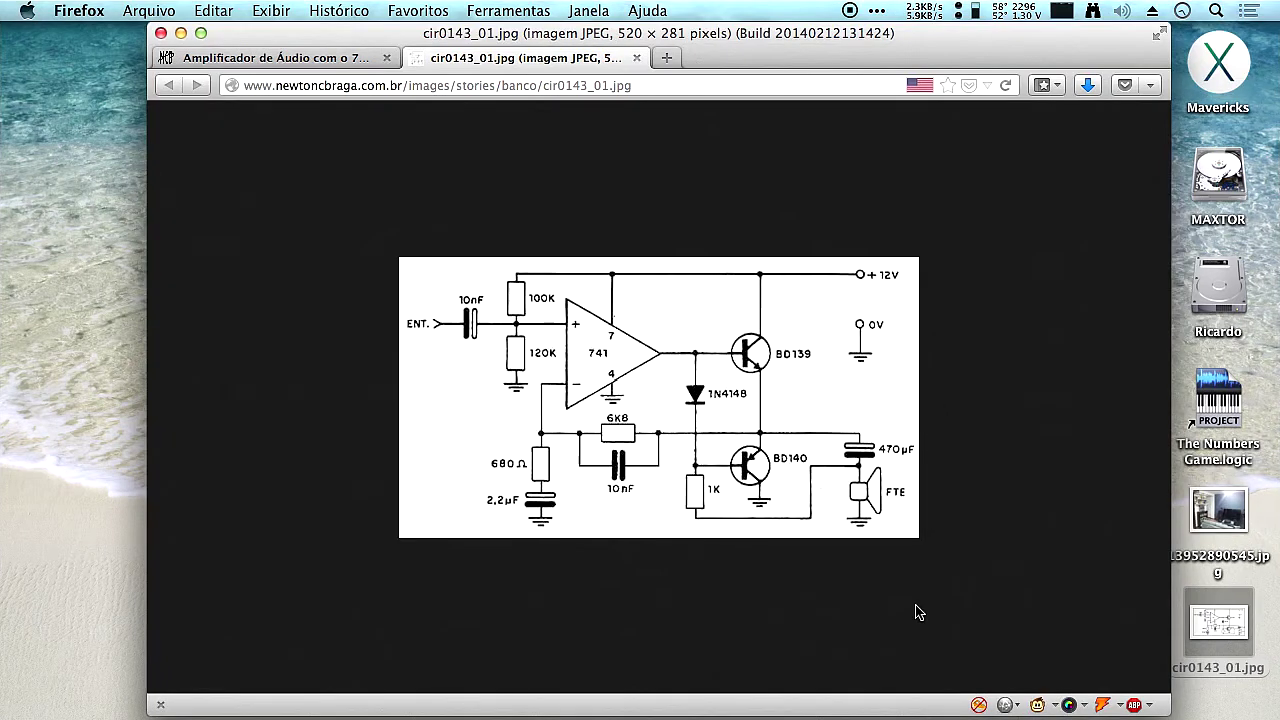
pyautogui.doubleClick(1205, 625)
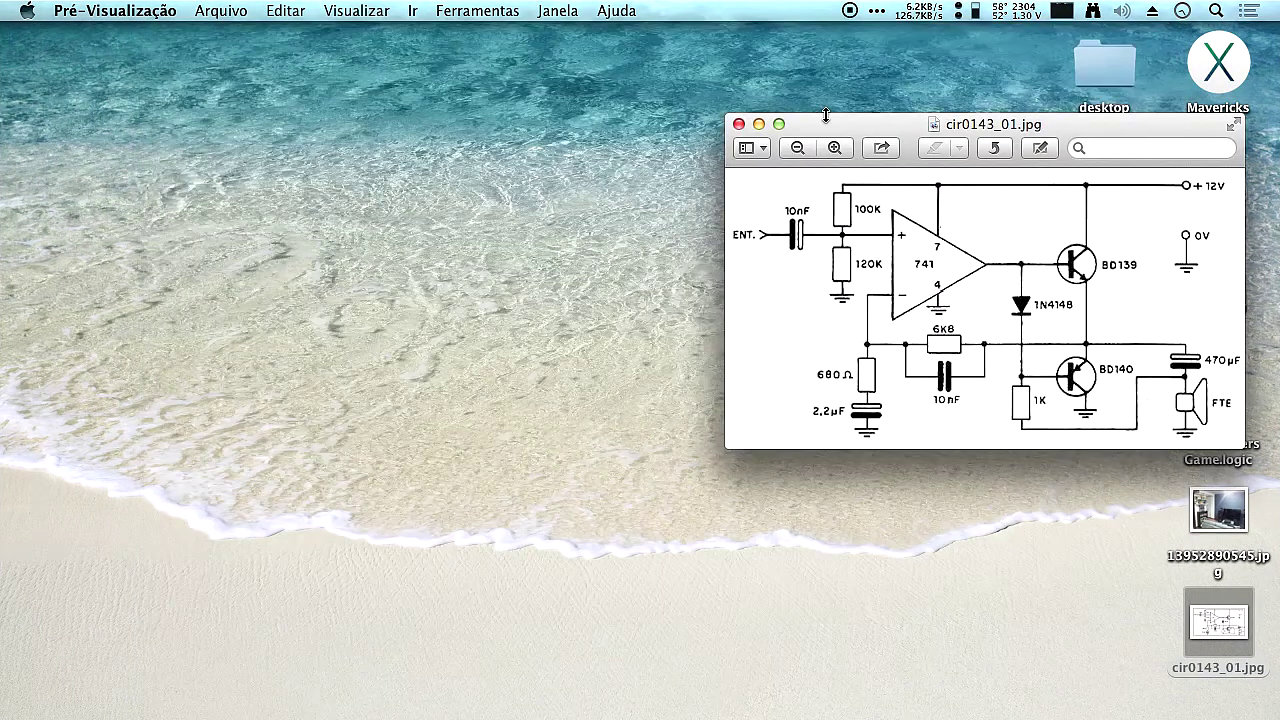
# Put the circuit image window away and switch to the desktop space with the EAGLE schematic.
pyautogui.press('super+w')
pyautogui.press('F3')
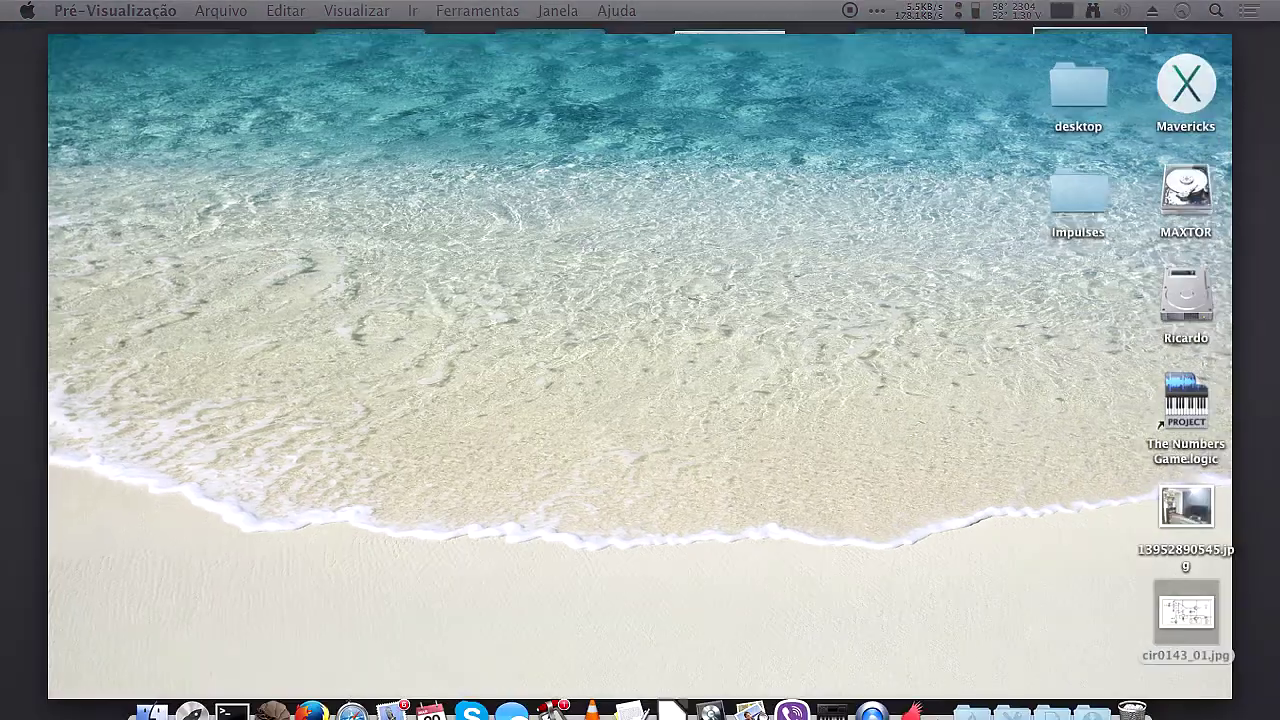
pyautogui.click(665, 55)
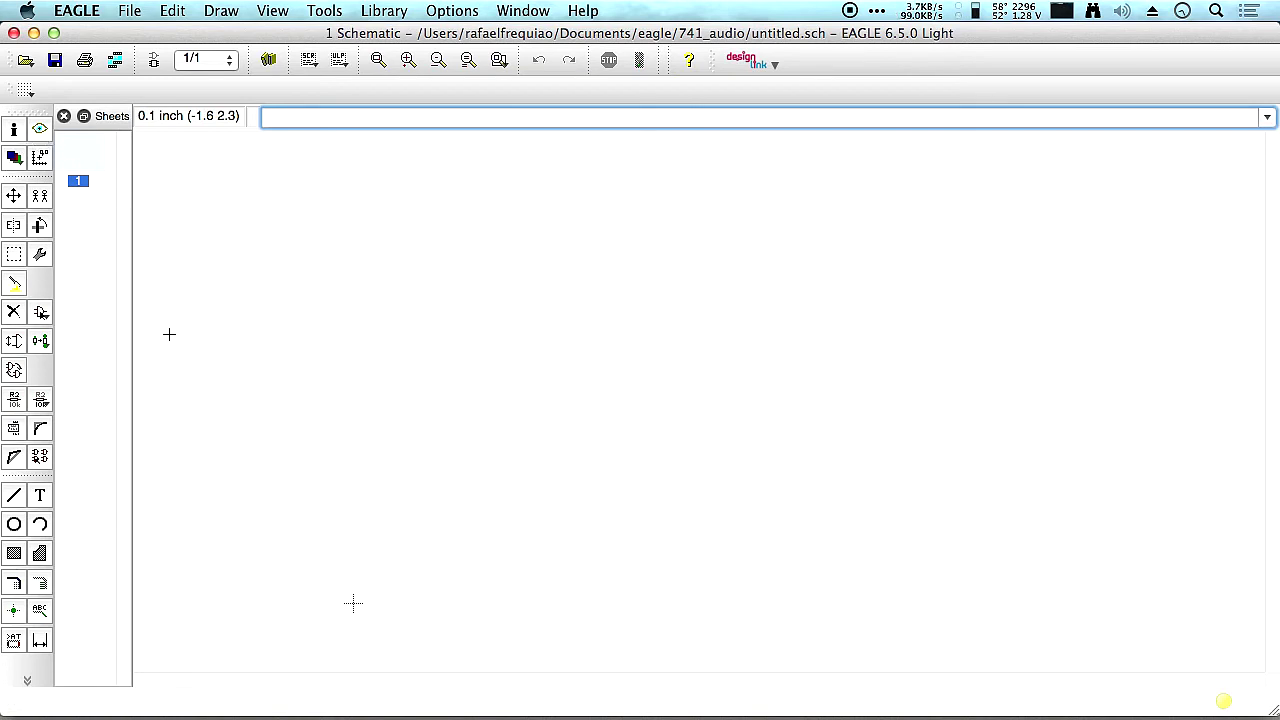
# Start adding a part and search the libraries for 741, widening the pattern to *741 and *741*.
pyautogui.click(42, 313)
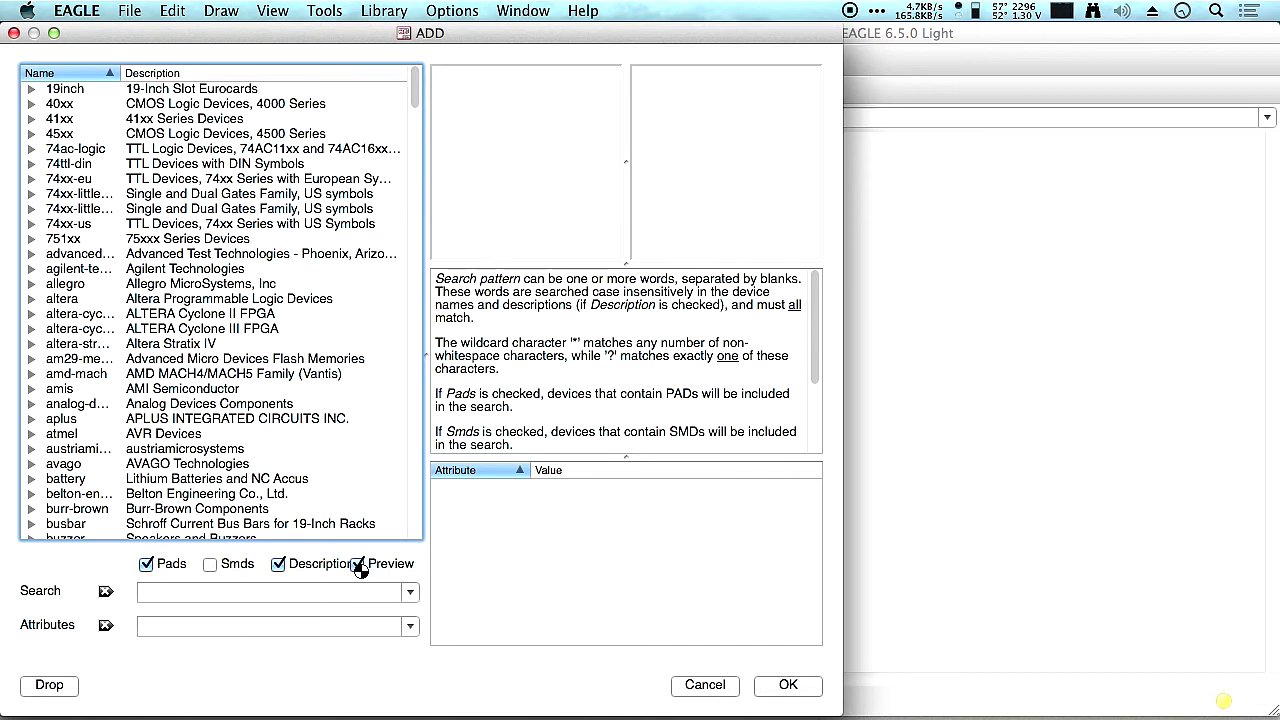
pyautogui.click(312, 591)
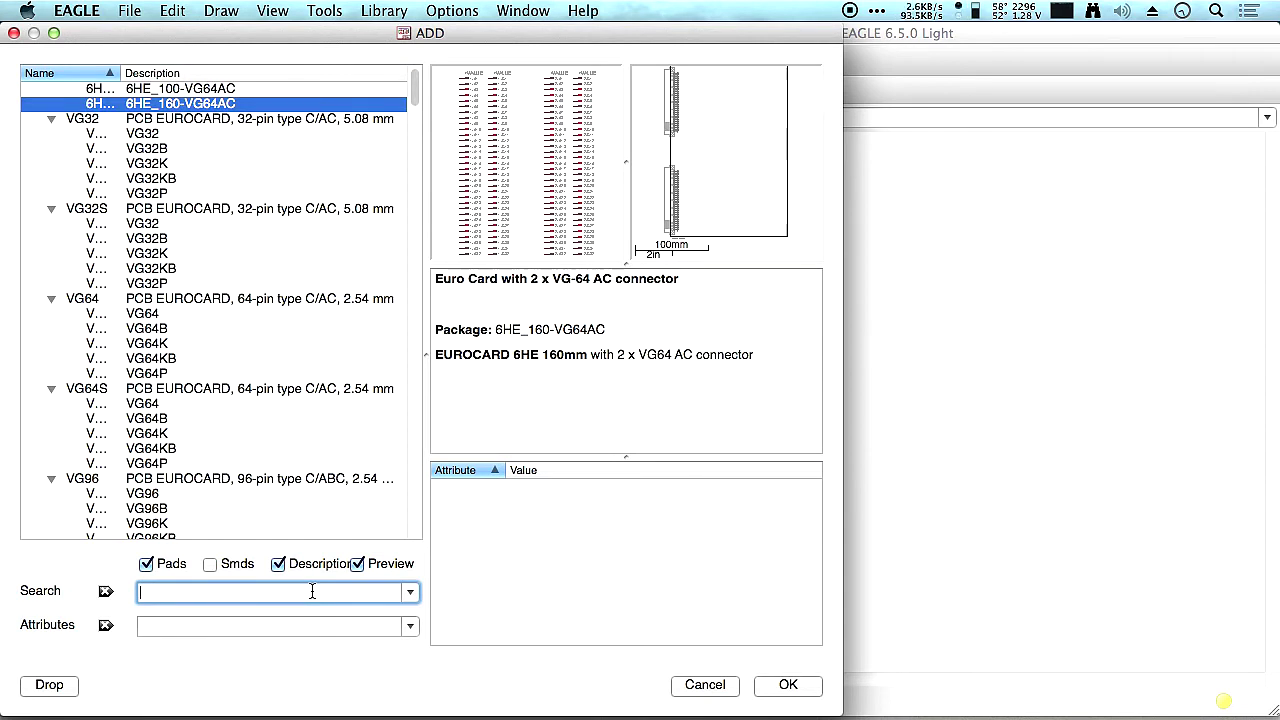
pyautogui.write('741')
pyautogui.press('Return')
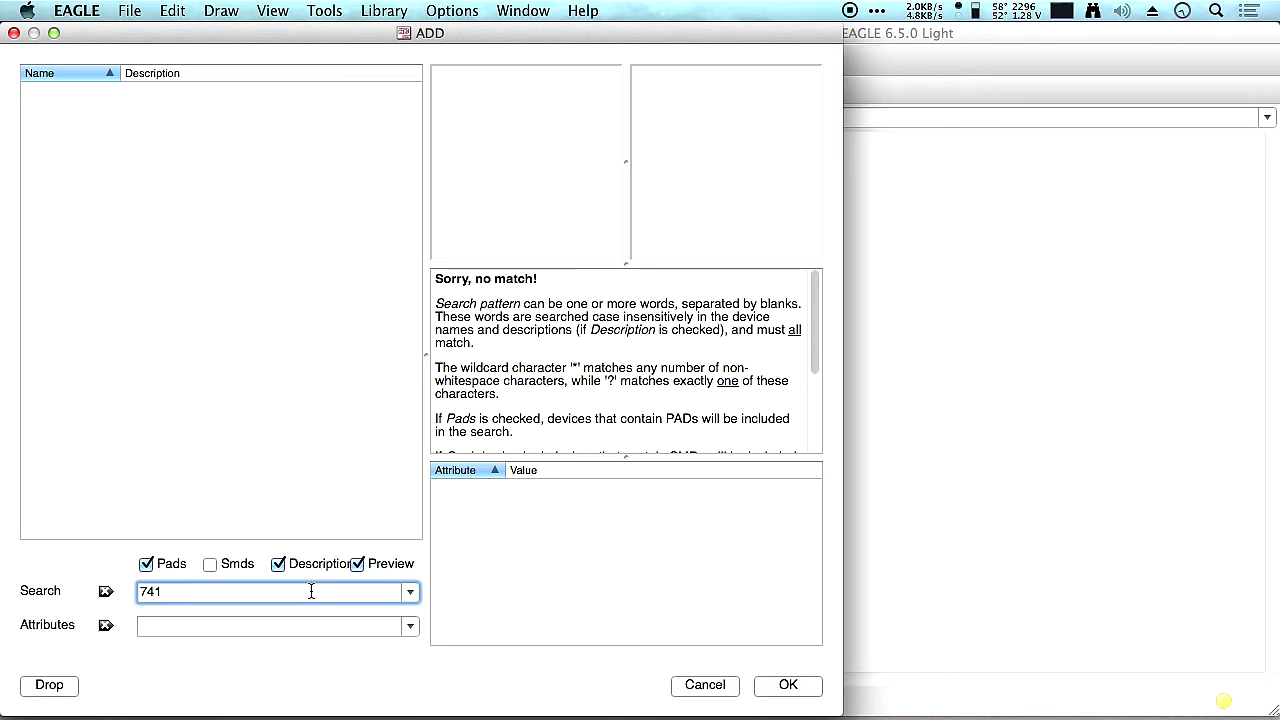
pyautogui.press('Left')
pyautogui.write('*')
pyautogui.press('Return')
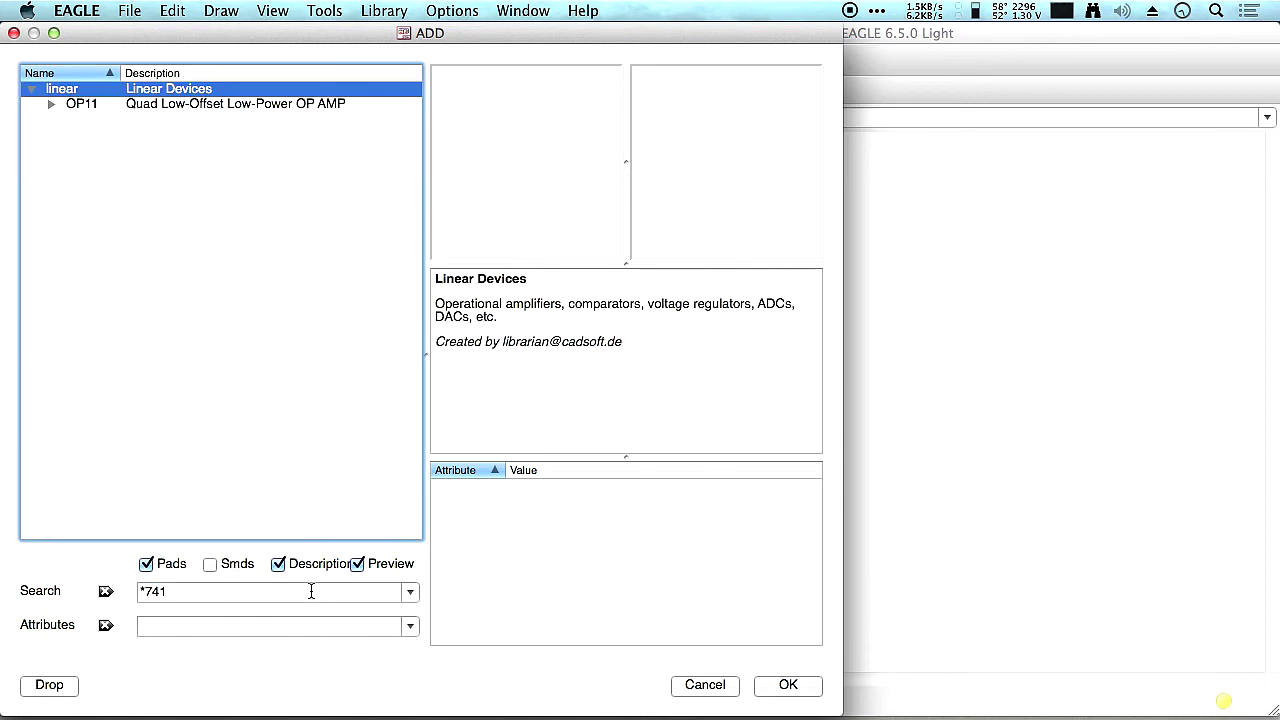
pyautogui.click(311, 591)
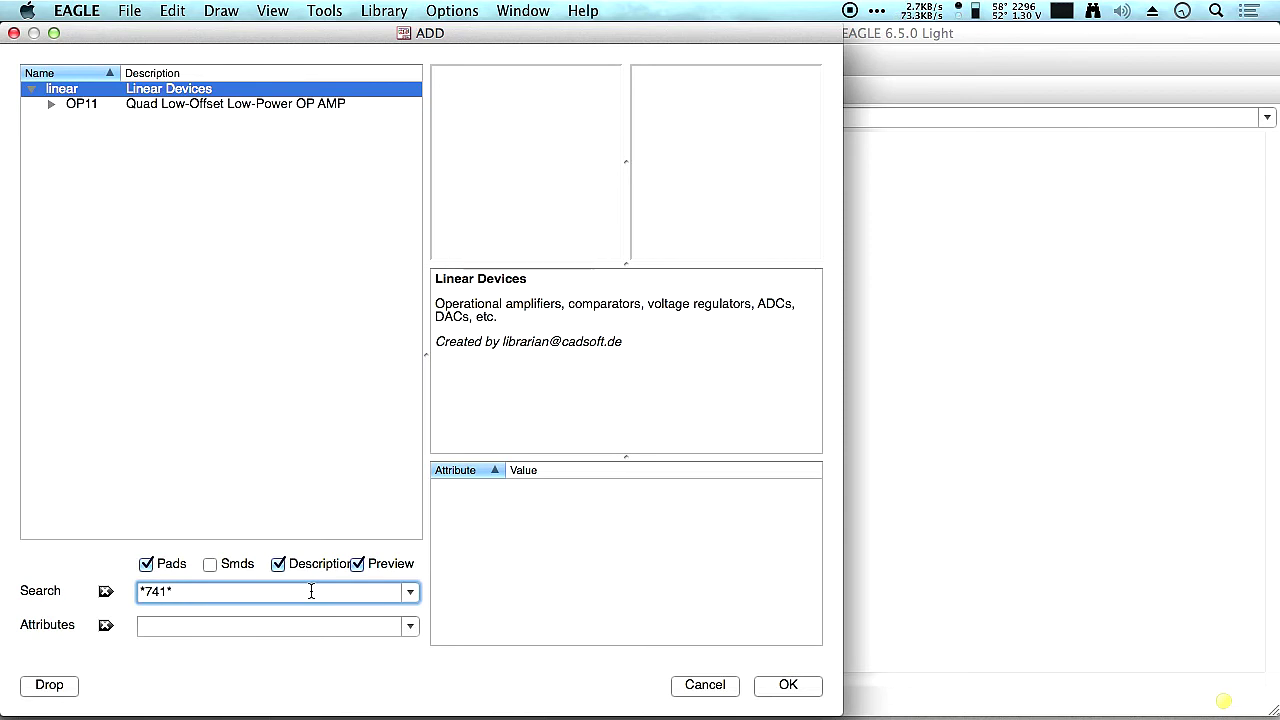
pyautogui.press('Return')
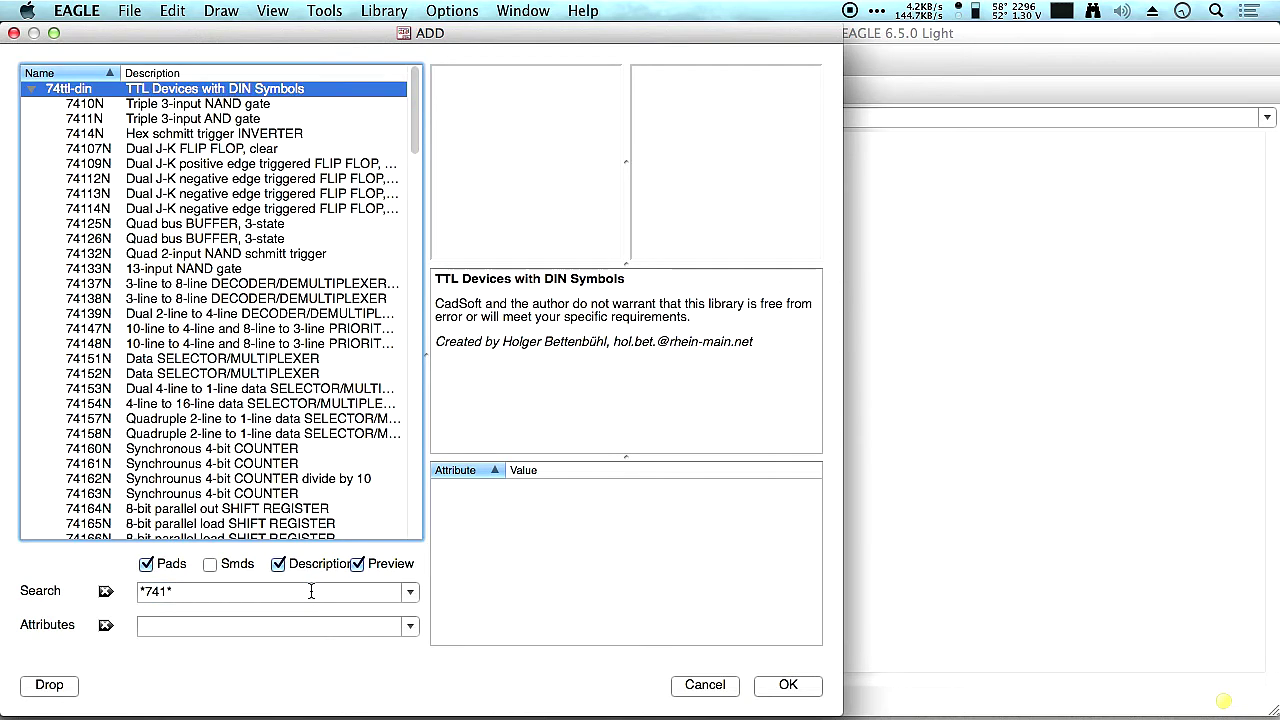
# Locate the *741 OP AMP in the linear library among the search results and expand its package variants.
pyautogui.click(210, 584)
pyautogui.scroll(-5, 295, 331)
pyautogui.scroll(-20, 295, 331)
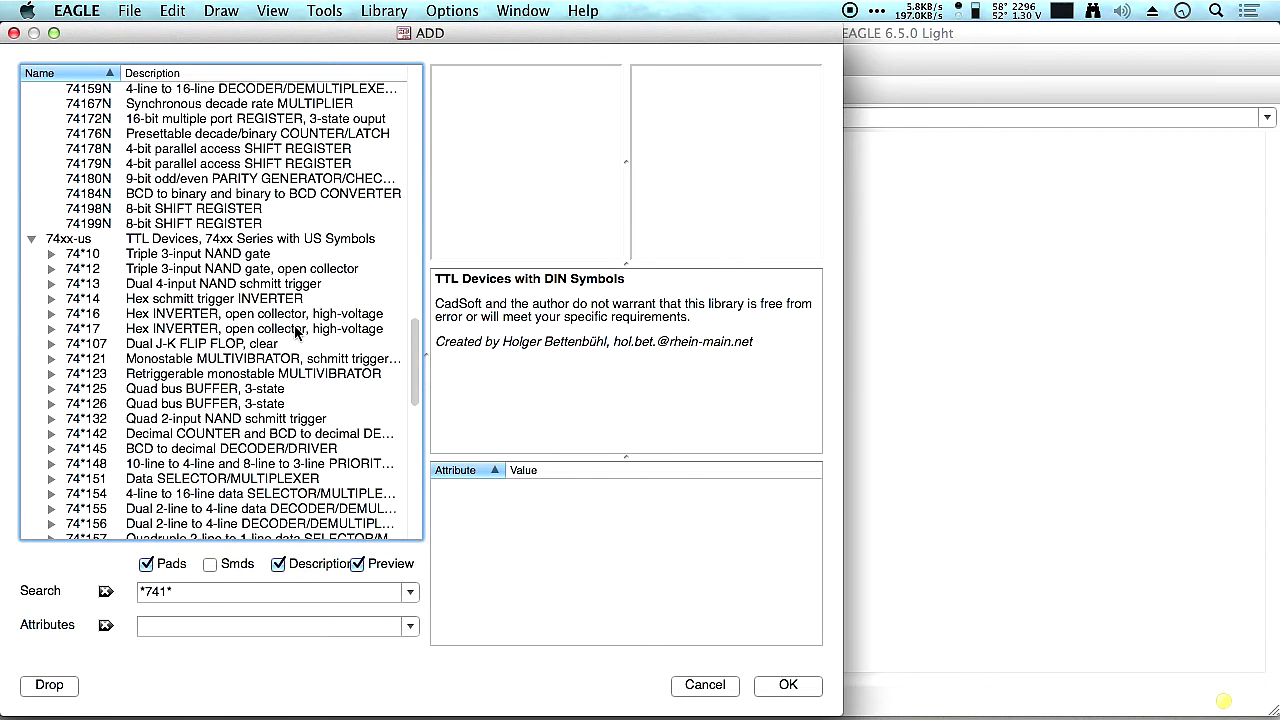
pyautogui.scroll(-15, 295, 331)
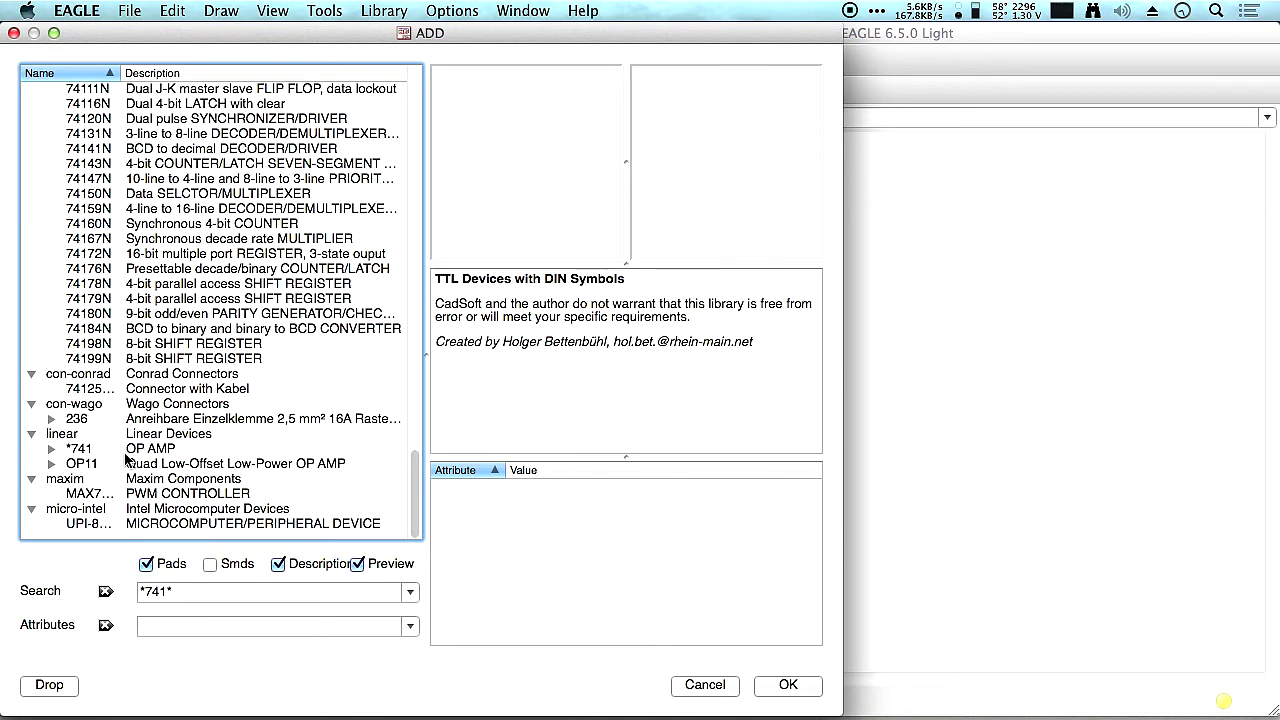
pyautogui.click(145, 436)
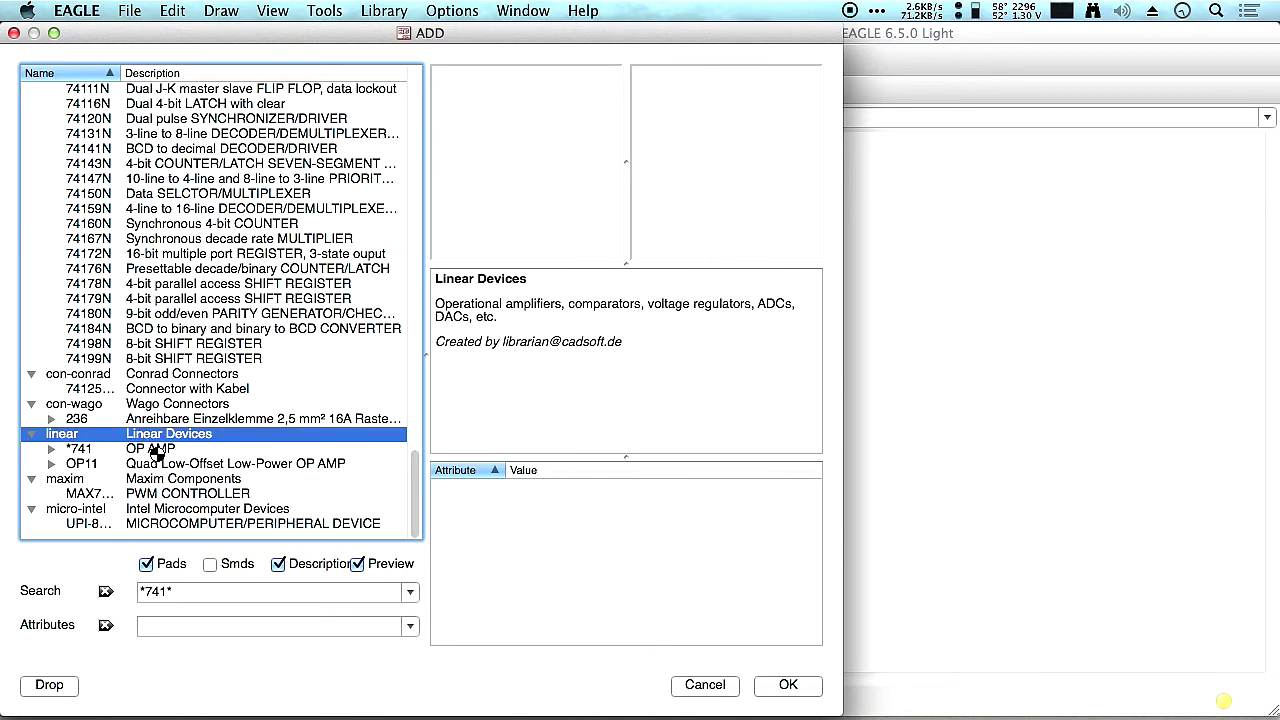
pyautogui.click(157, 452)
pyautogui.doubleClick(155, 452)
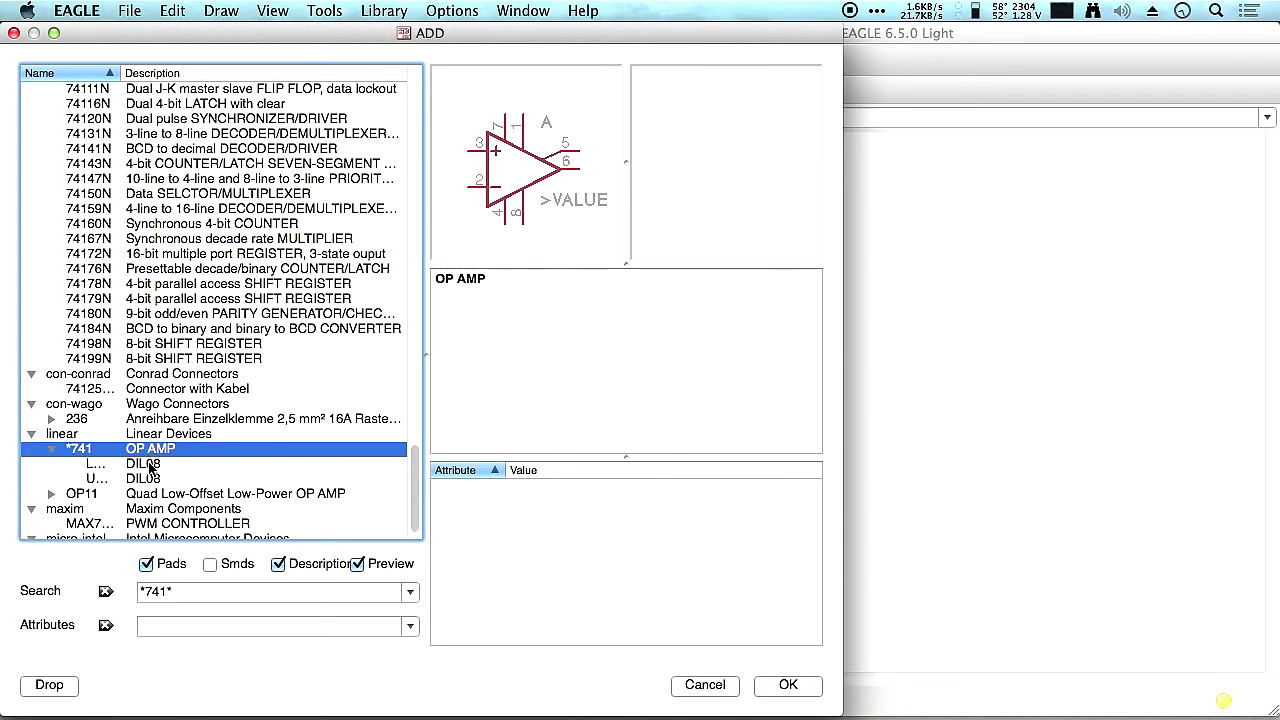
# Compare the two DIL08 variants of the *741 and place one LM741P op amp near the middle of the schematic.
pyautogui.click(149, 464)
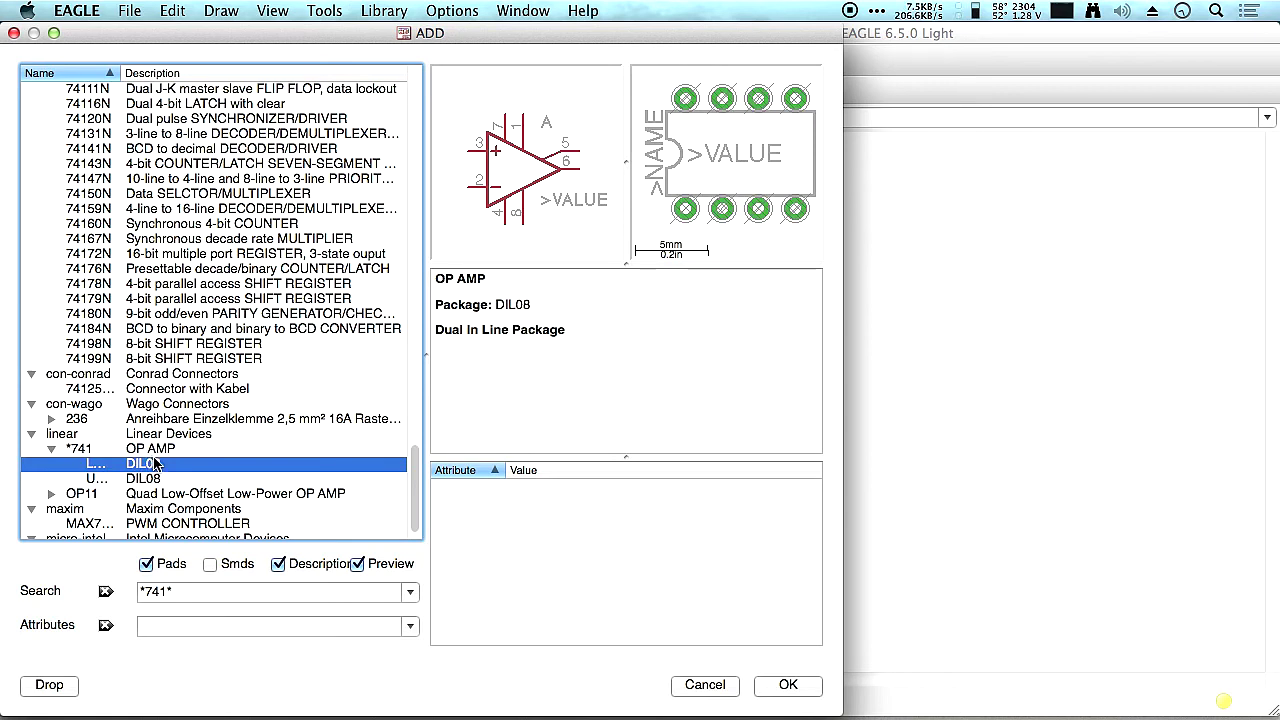
pyautogui.click(153, 479)
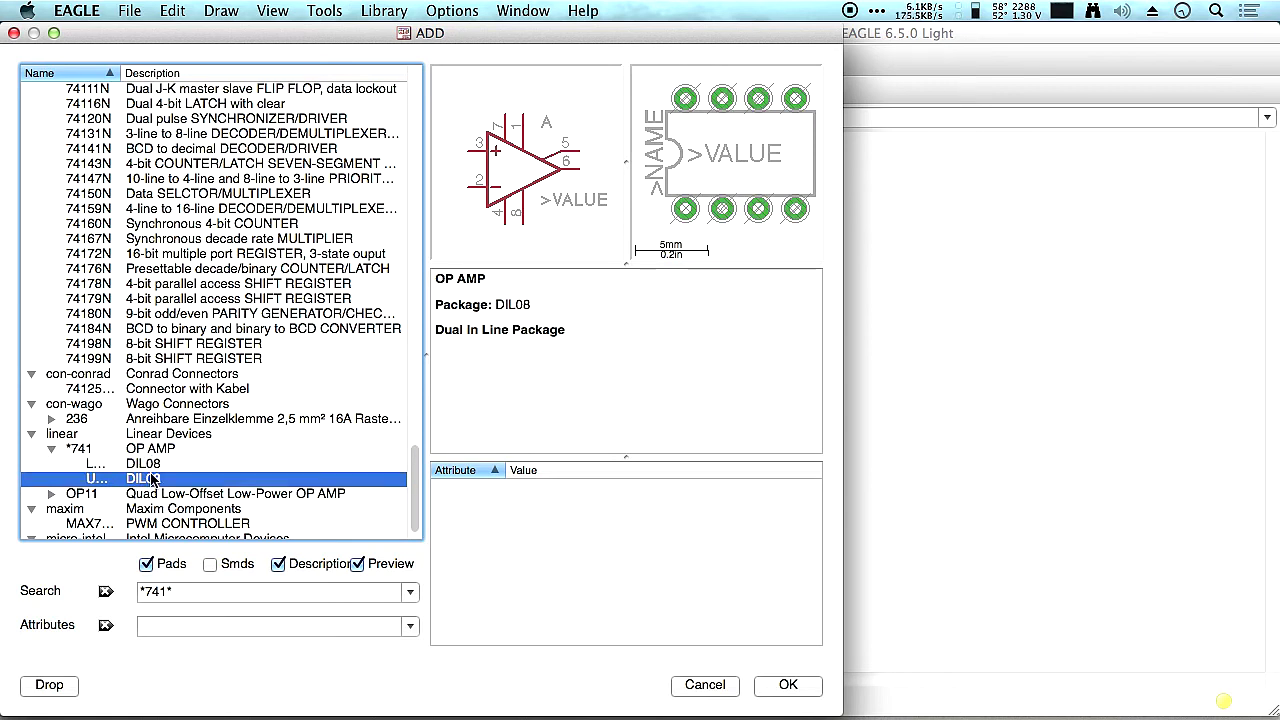
pyautogui.press('Return')
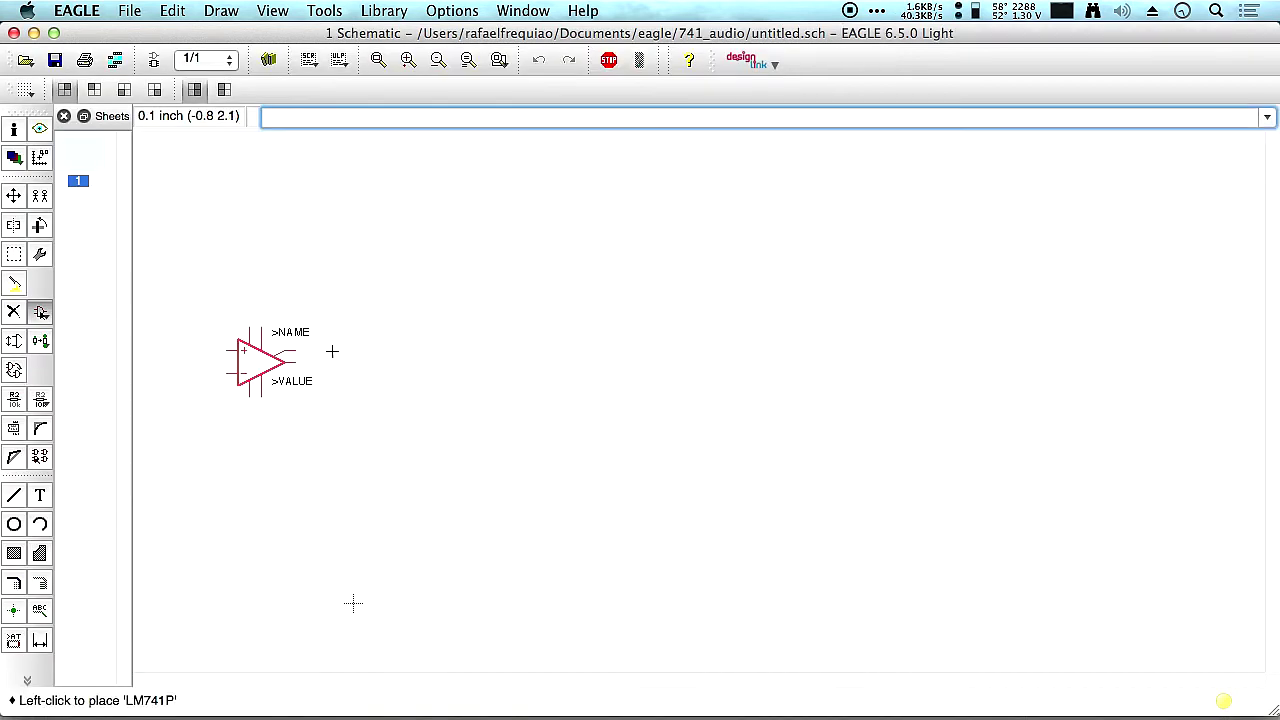
pyautogui.click(675, 340)
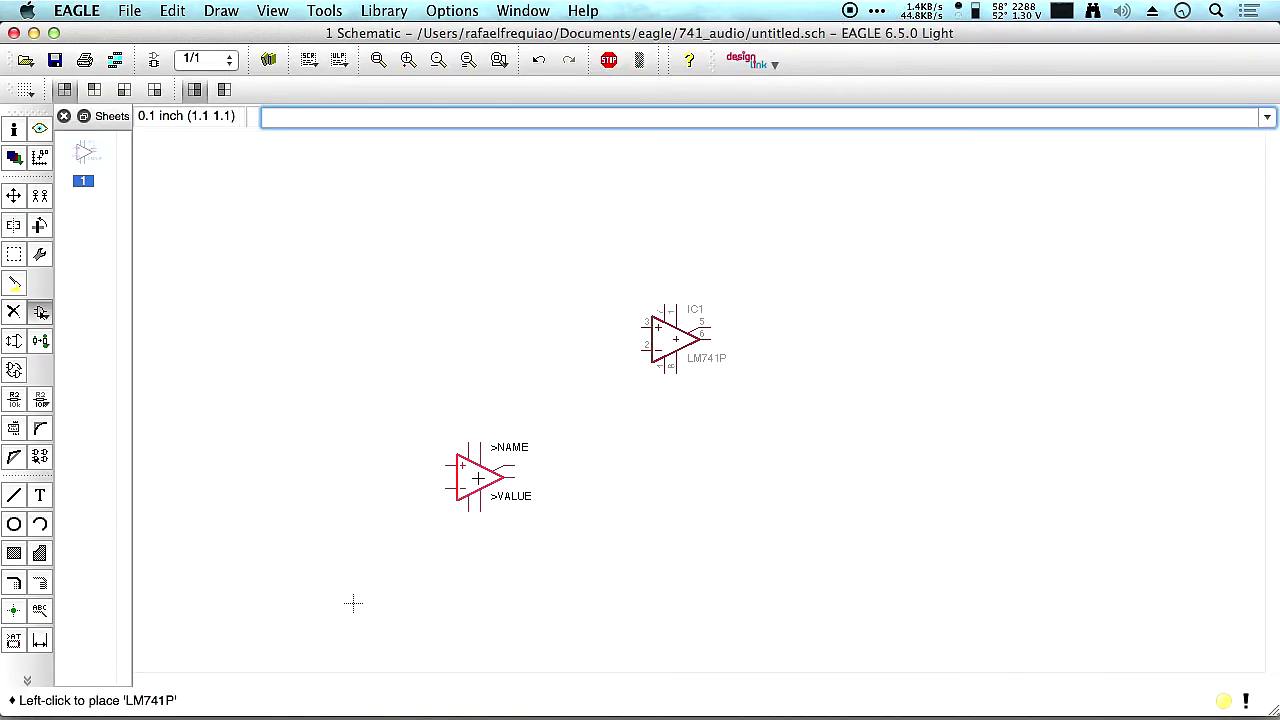
pyautogui.press('Escape')
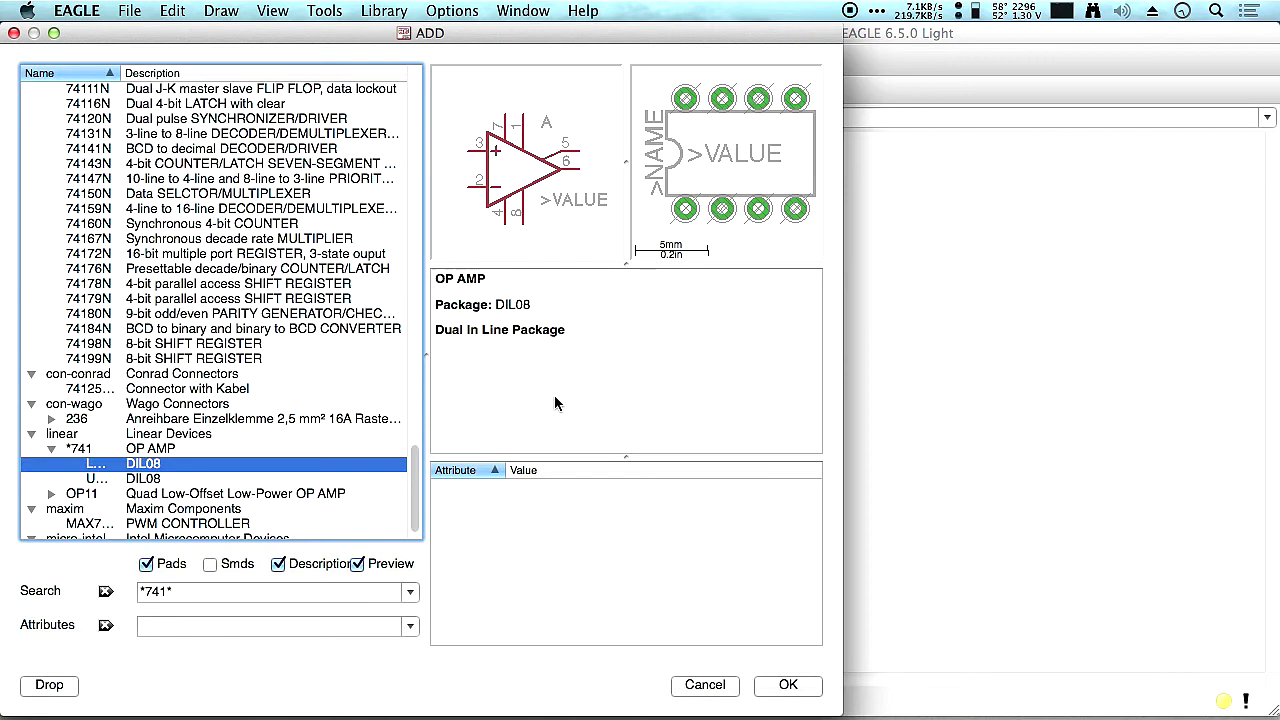
pyautogui.press('Escape')
pyautogui.scroll(2, 531, 343)
pyautogui.scroll(-2, 597, 343)
pyautogui.moveTo(597, 343); pyautogui.dragTo(443, 331, button='middle')
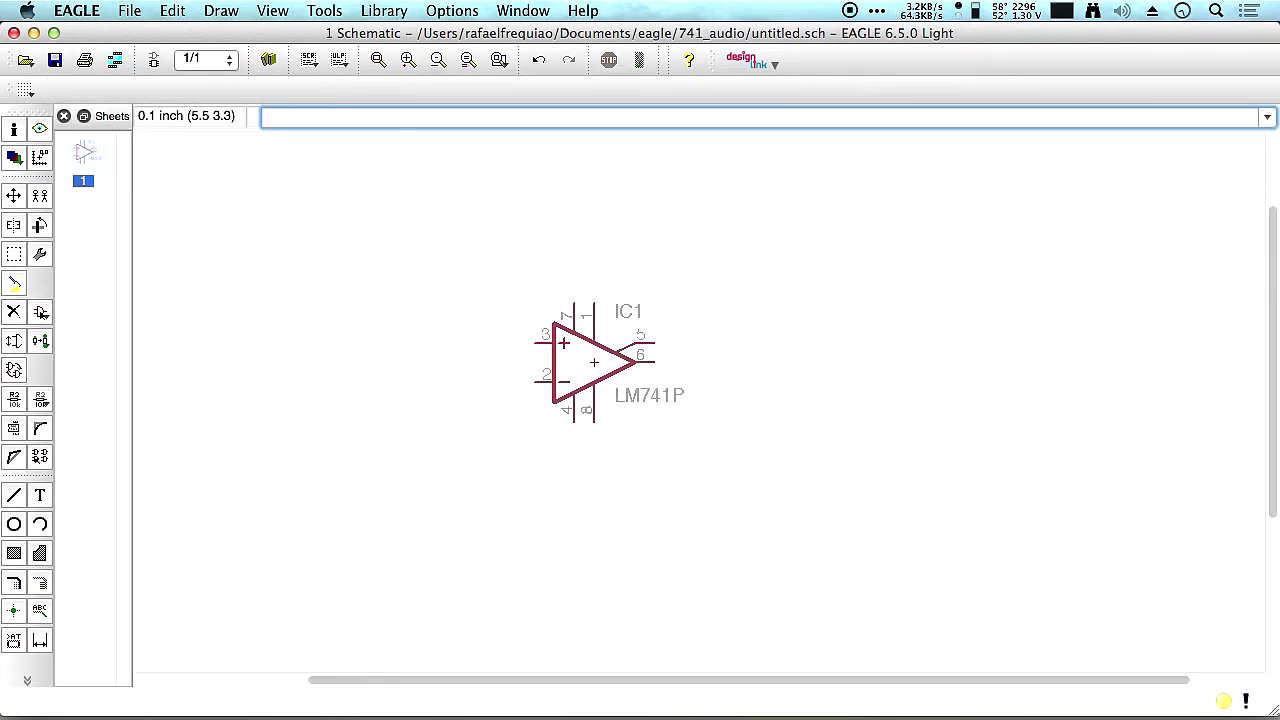
# Consult the reference circuit image over the schematic and quit Preview.
pyautogui.press('super+Tab')
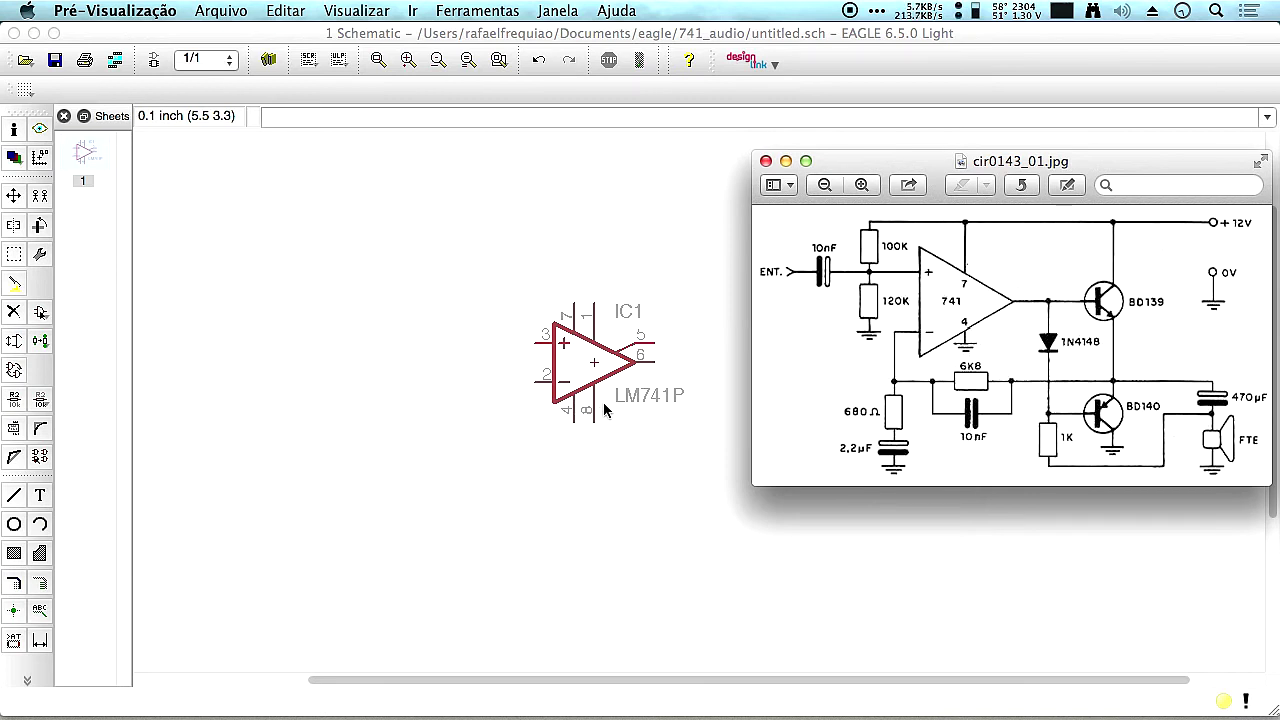
pyautogui.press('super+q')
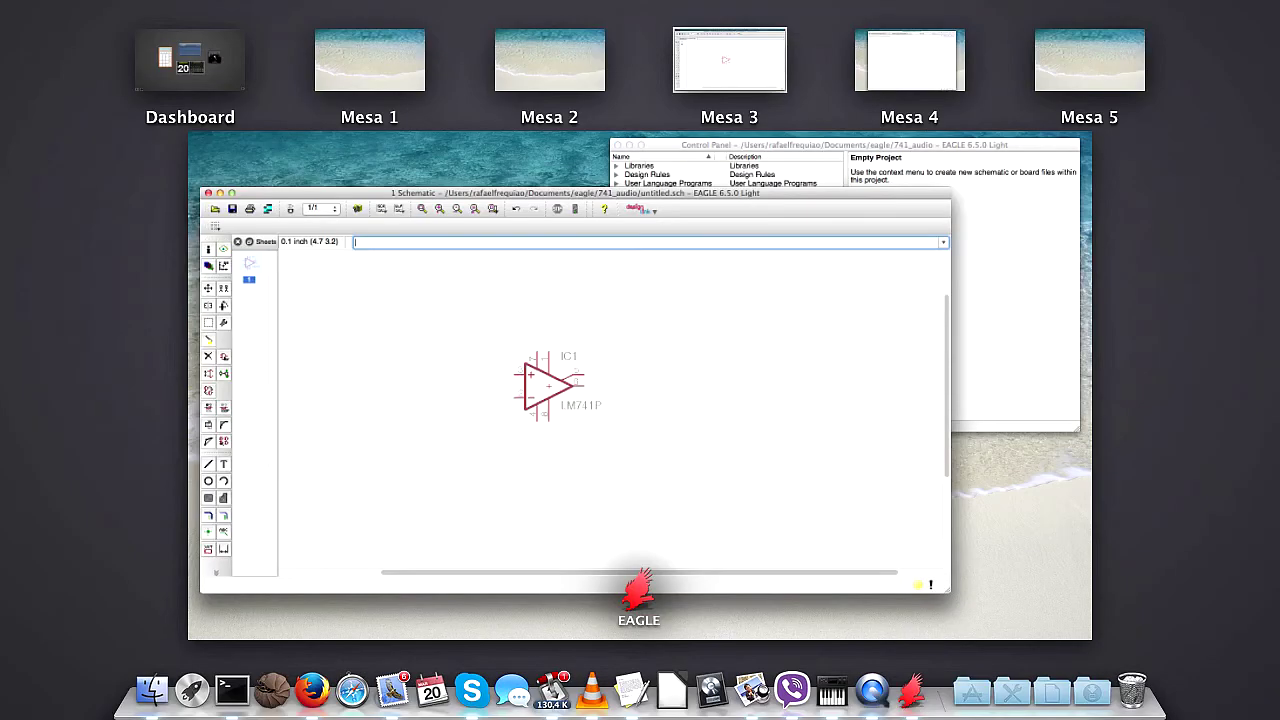
# Switch to Firefox and search the web for lm741p datasheet pdf.
pyautogui.hotkey('ctrl', 'Up')
pyautogui.click(905, 60)
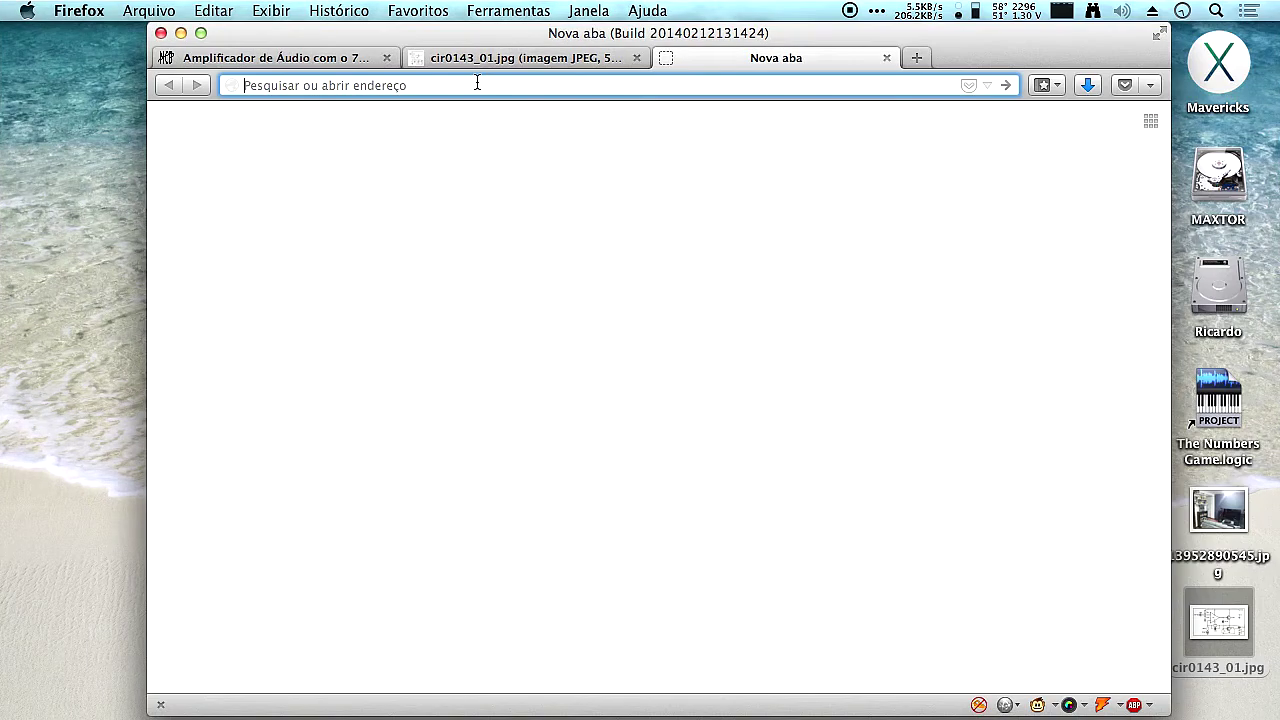
pyautogui.write('lm741p')
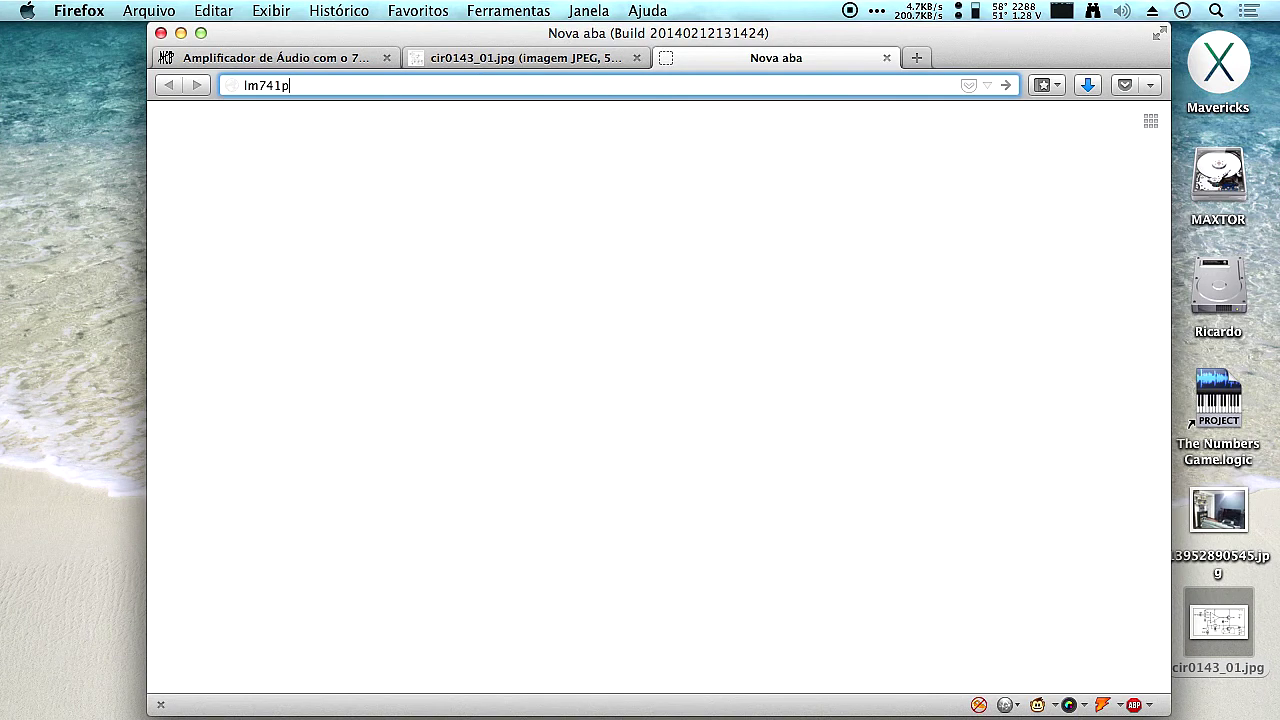
pyautogui.write(' datasheet pdf')
pyautogui.press('Return')
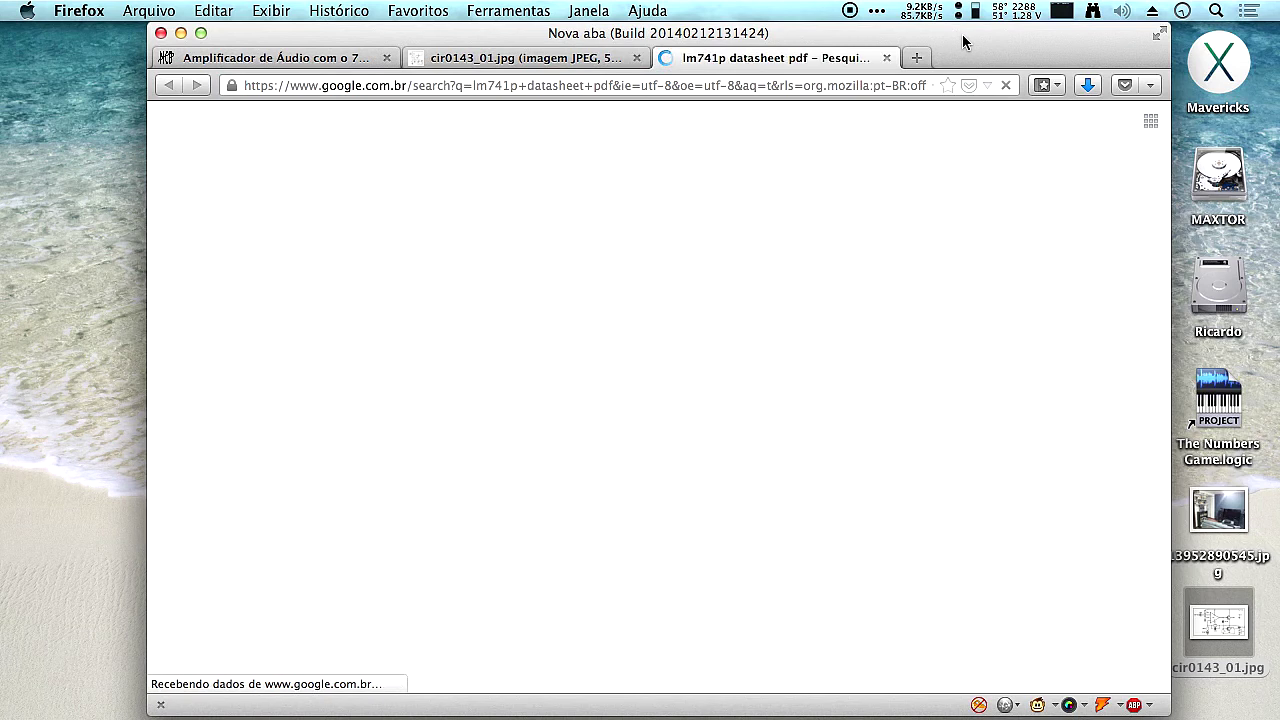
# Open the alldatasheet.com result for LM741P and look through its LM741 list for a Fairchild Semiconductor op amp datasheet.
pyautogui.click(537, 383)
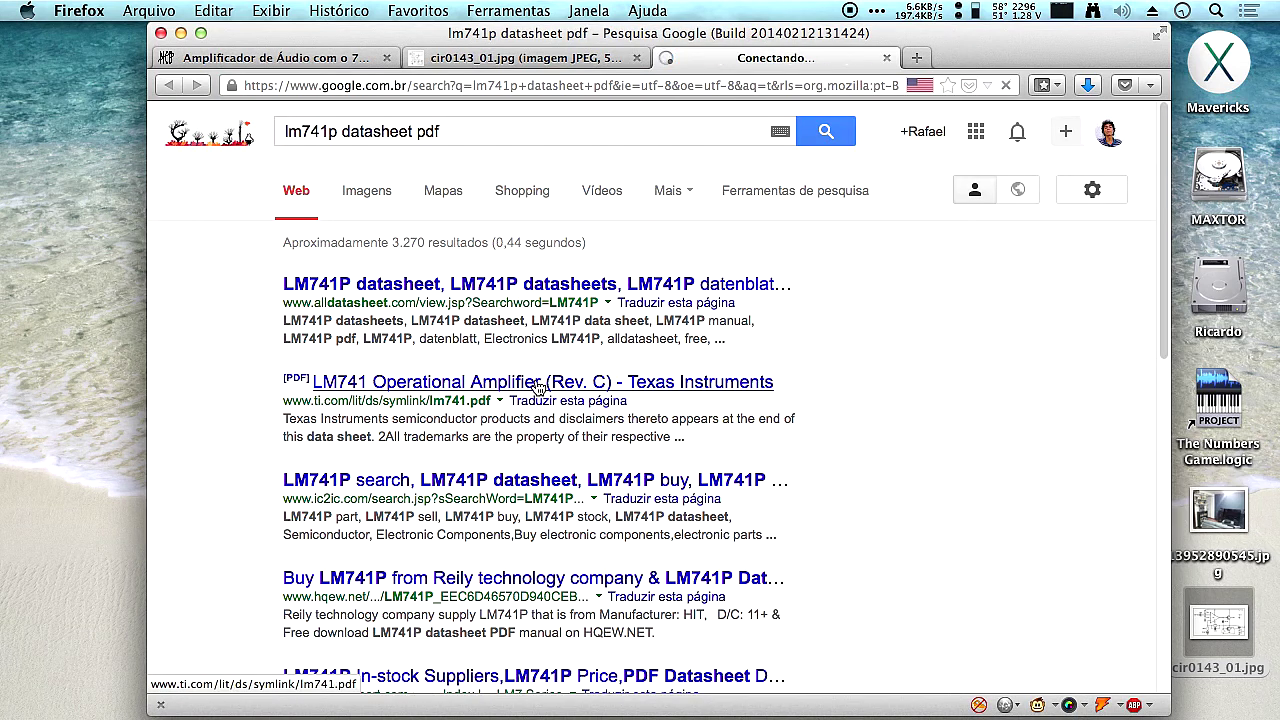
pyautogui.click(537, 292)
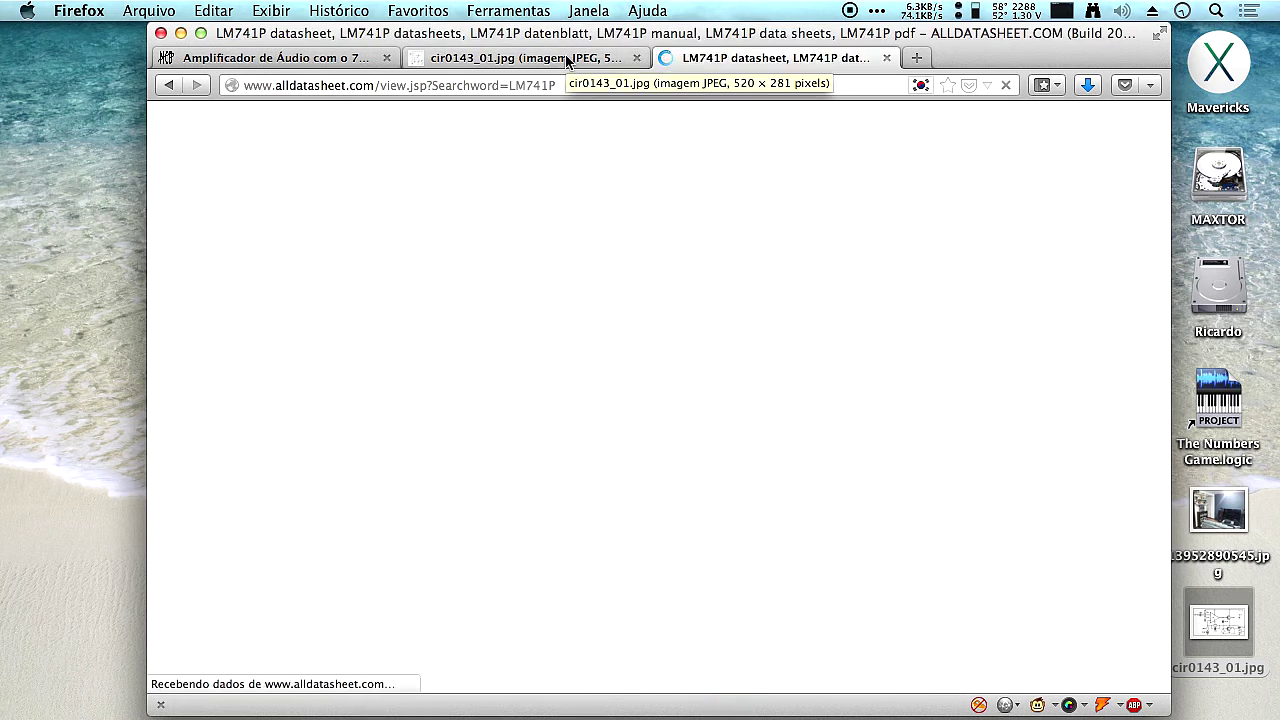
pyautogui.scroll(-1, 505, 270)
pyautogui.scroll(-6, 485, 292)
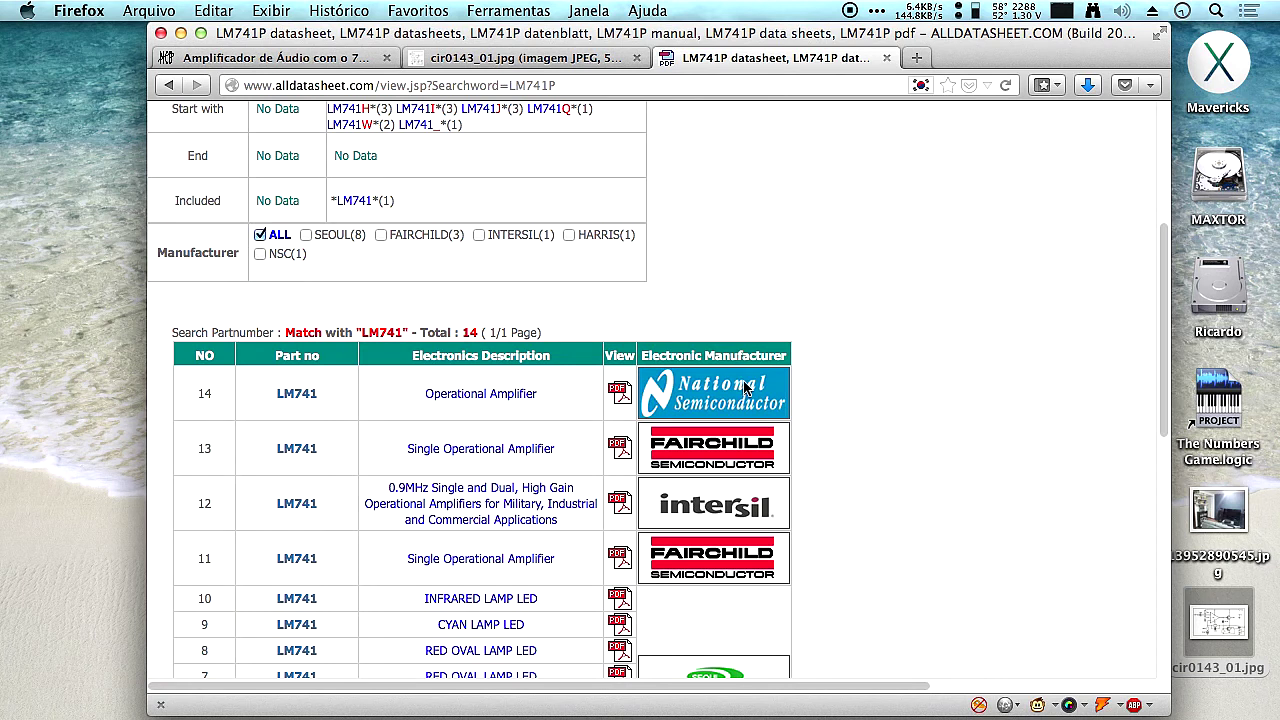
pyautogui.scroll(-5, 766, 438)
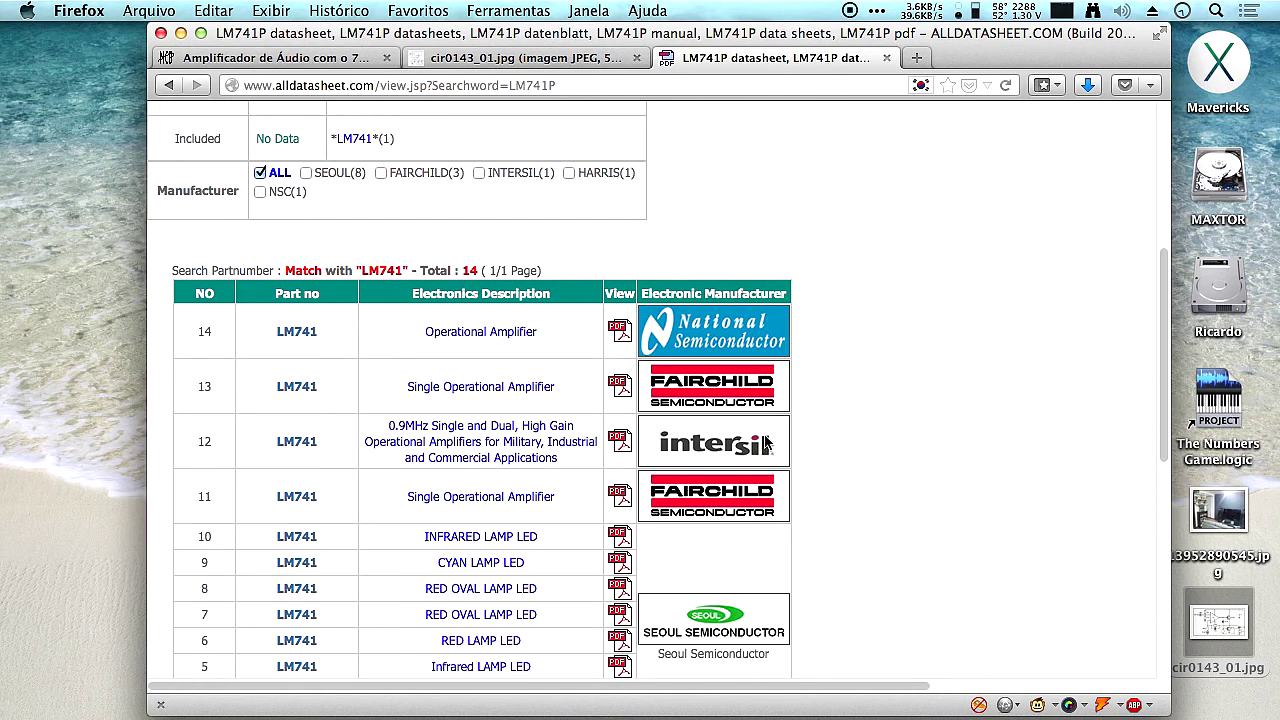
pyautogui.scroll(-5, 770, 403)
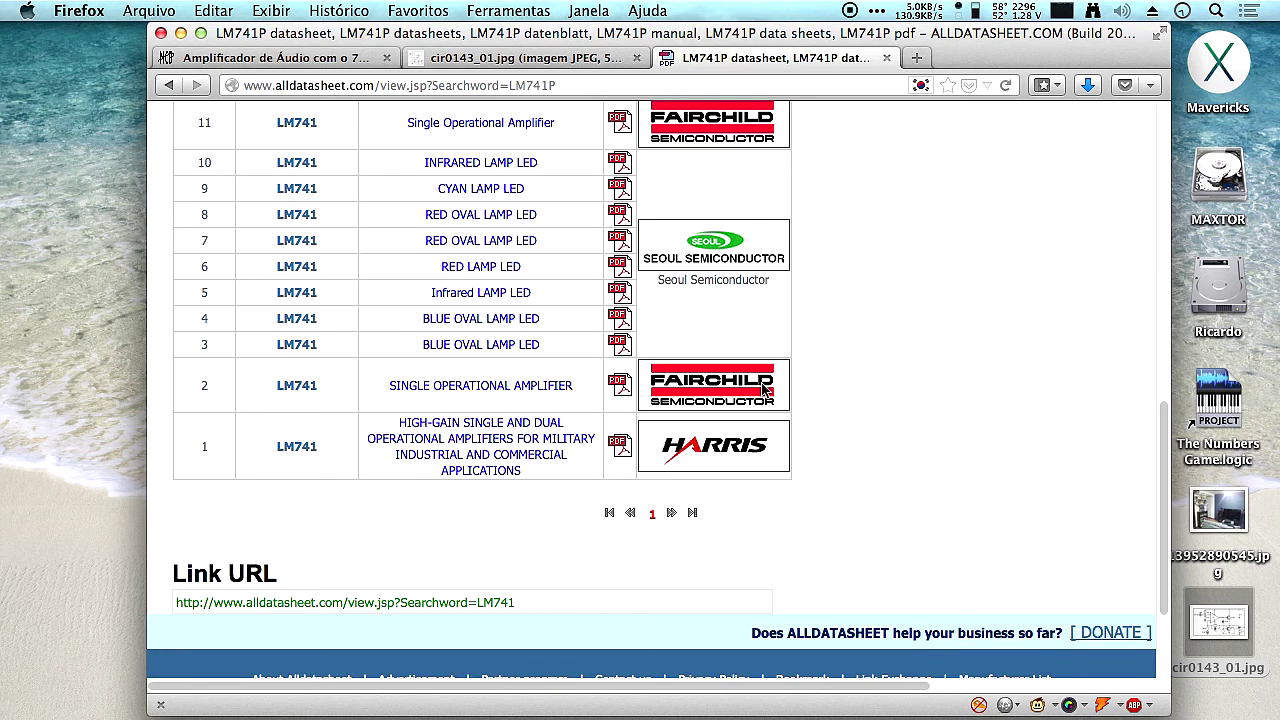
pyautogui.scroll(3, 765, 389)
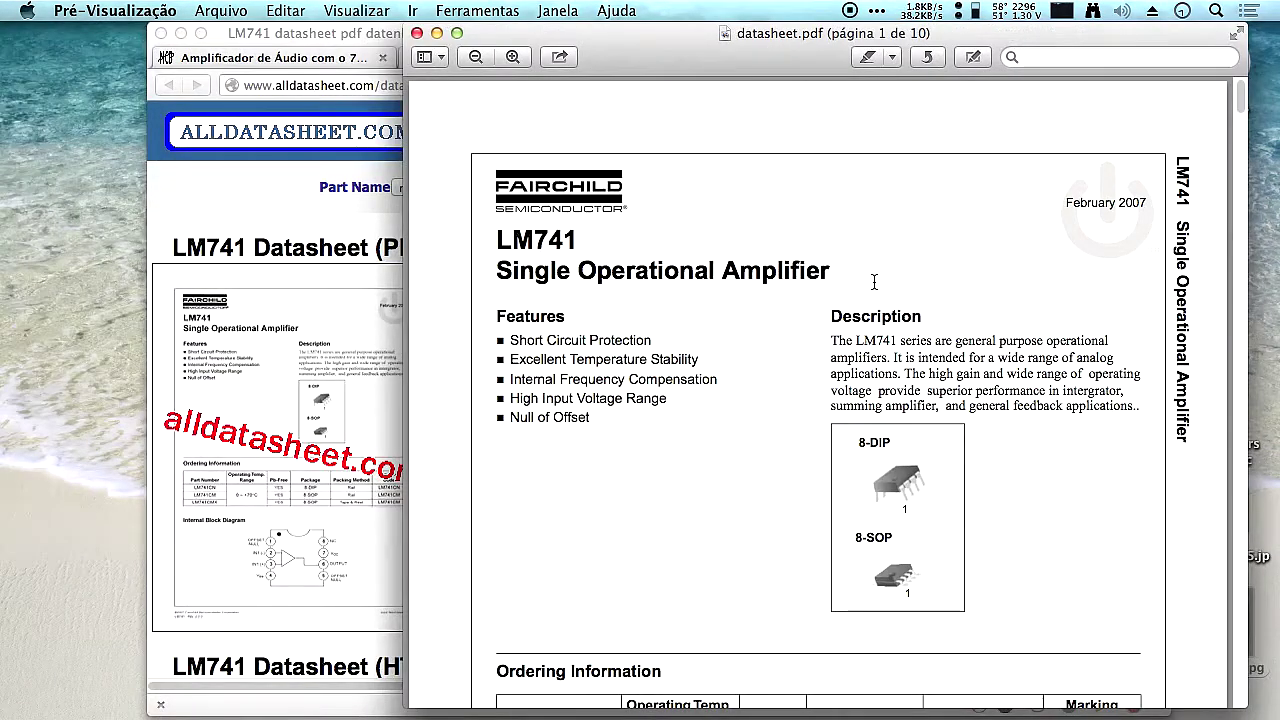
# Examine the packages, ordering information and internal block diagram pinout on the first page of the Fairchild LM741 datasheet.
pyautogui.scroll(-3, 879, 292)
pyautogui.scroll(-3, 879, 292)
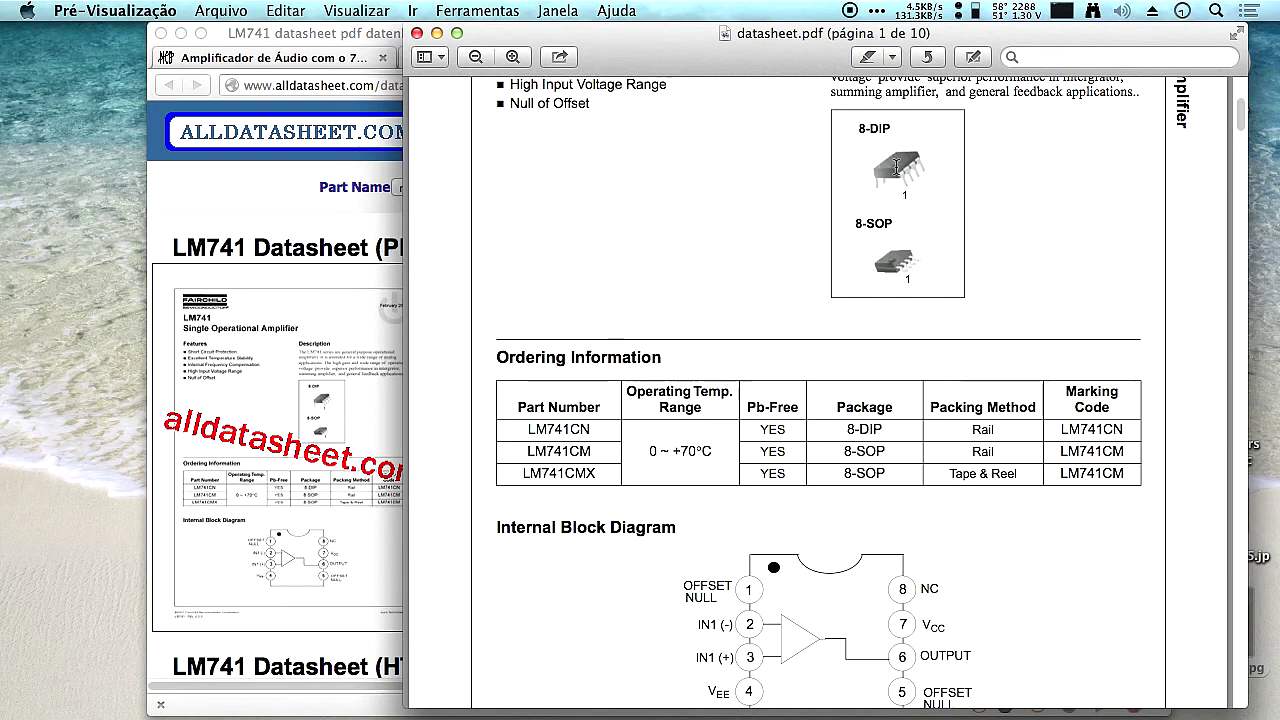
pyautogui.click(1182, 10)
pyautogui.click(1182, 10)
pyautogui.scroll(-1, 898, 338)
pyautogui.scroll(-1, 898, 345)
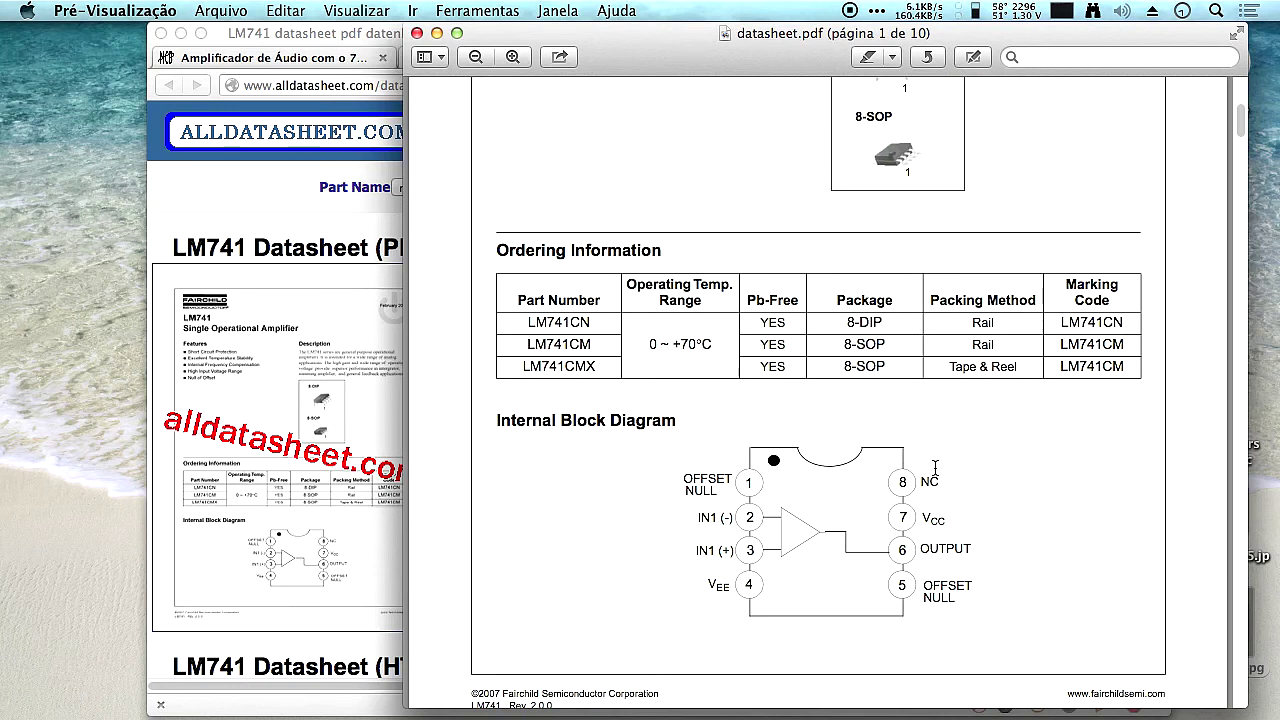
# Skim the rest of the Fairchild datasheet, from the internal schematic and maximum ratings to the 8-DIP and 8-SOP package dimensions.
pyautogui.scroll(-15, 935, 468)
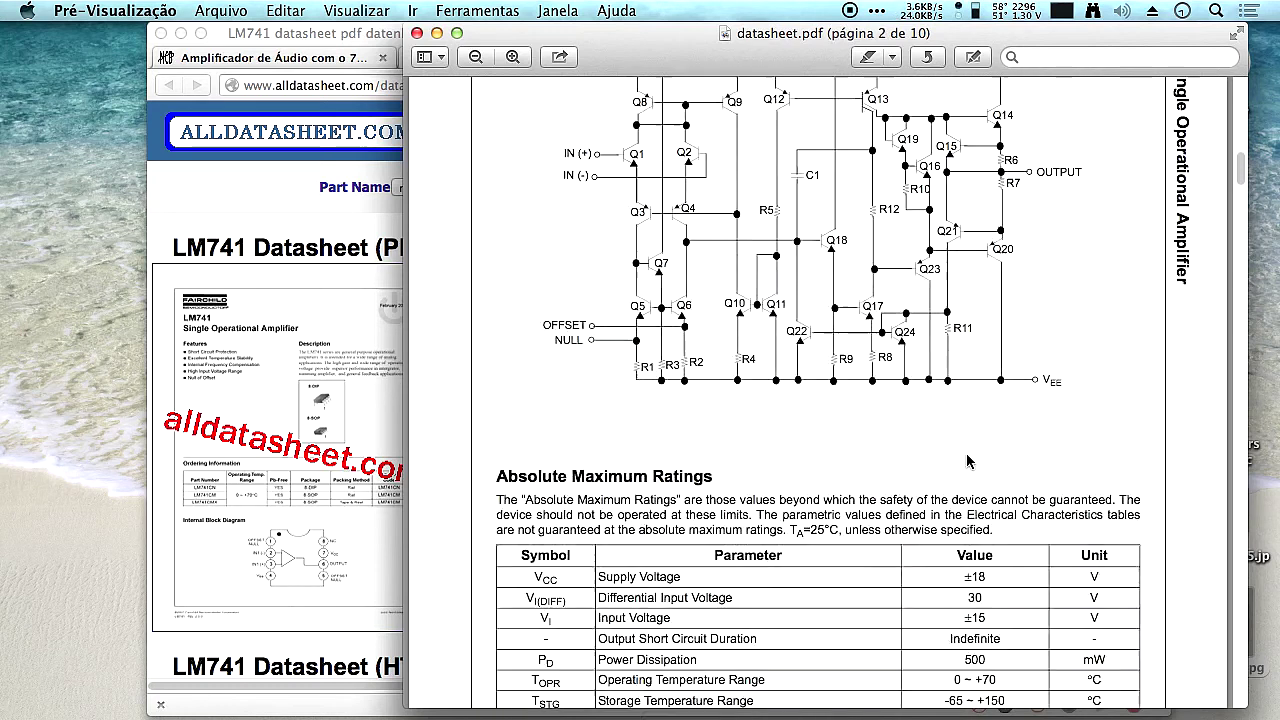
pyautogui.scroll(-20, 969, 454)
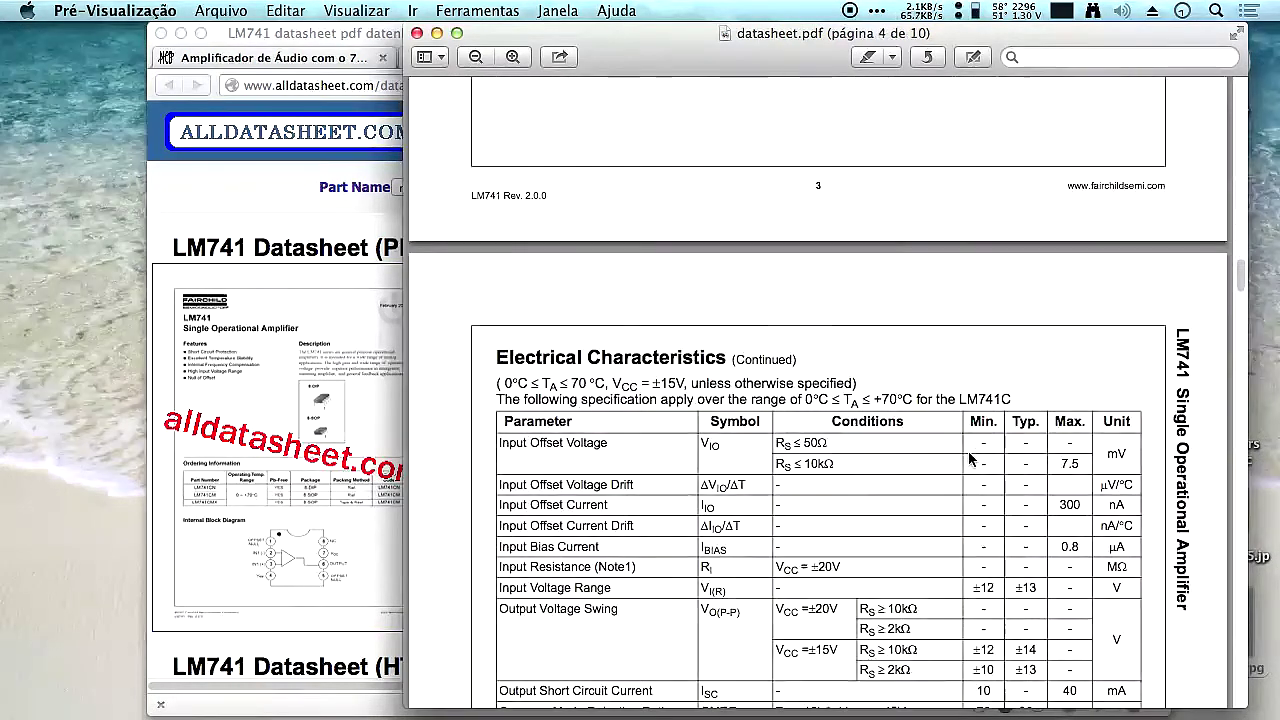
pyautogui.scroll(-20, 969, 452)
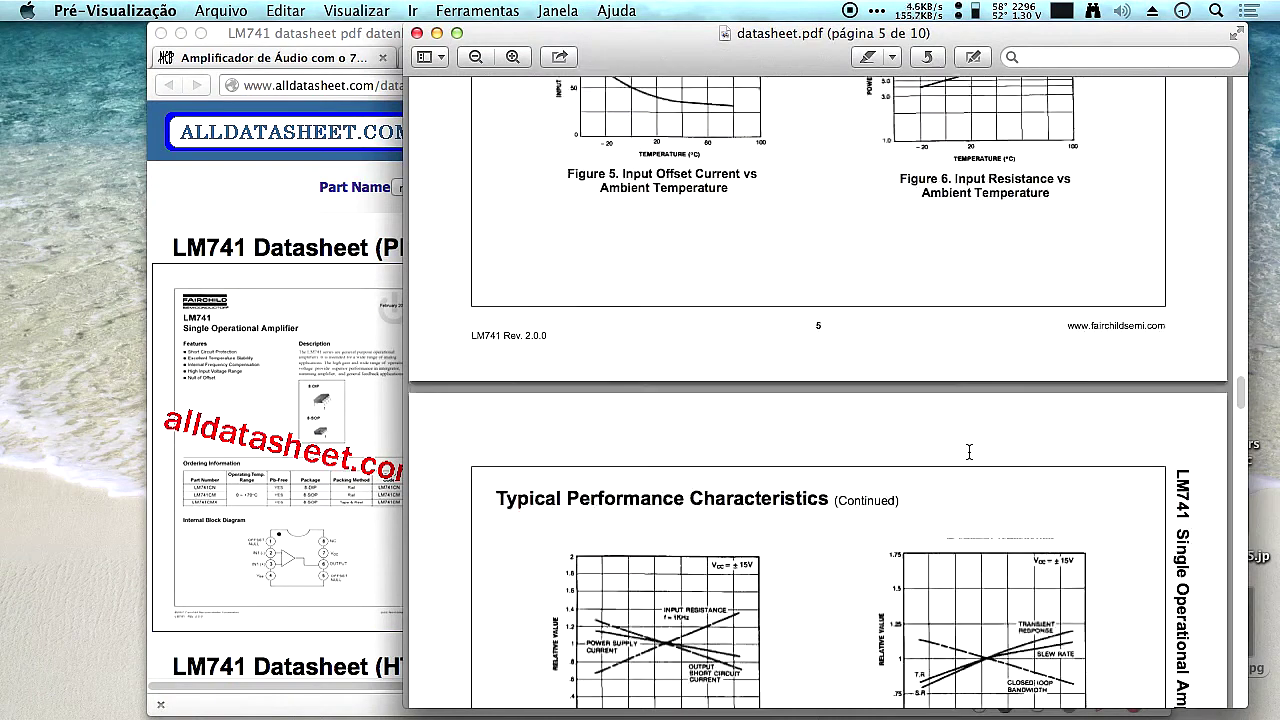
pyautogui.scroll(-20, 969, 452)
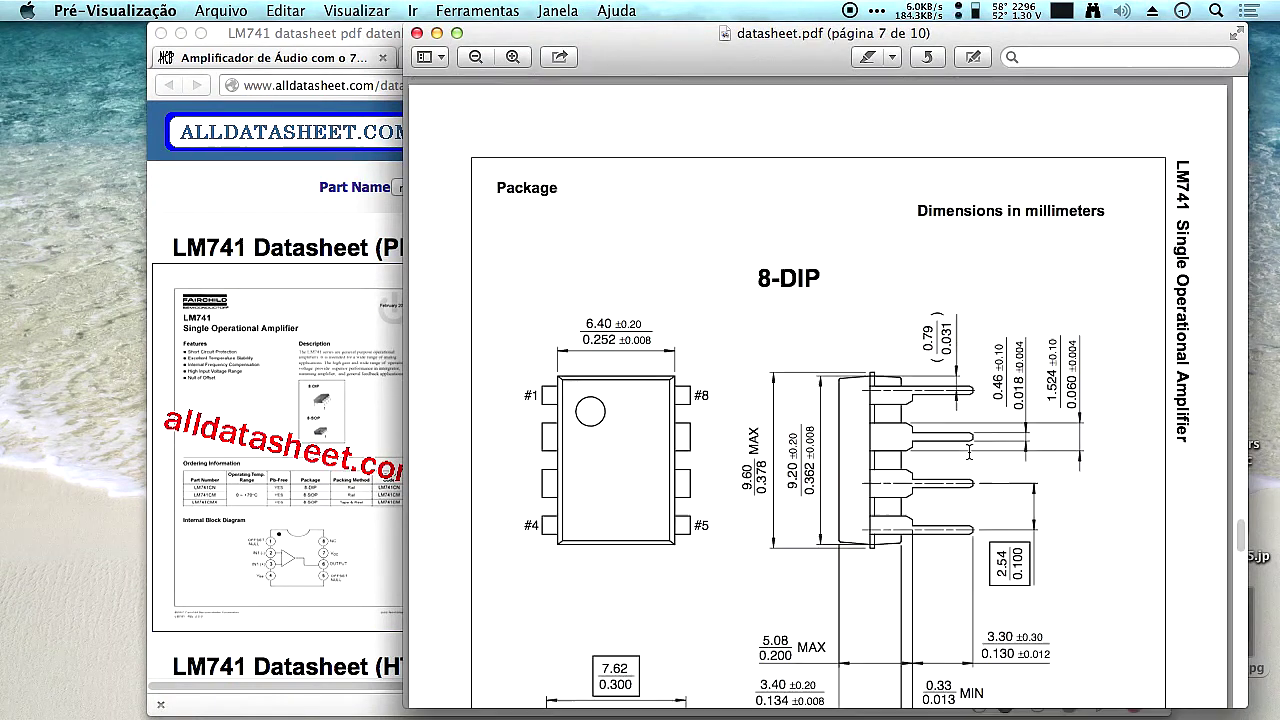
pyautogui.scroll(-20, 969, 452)
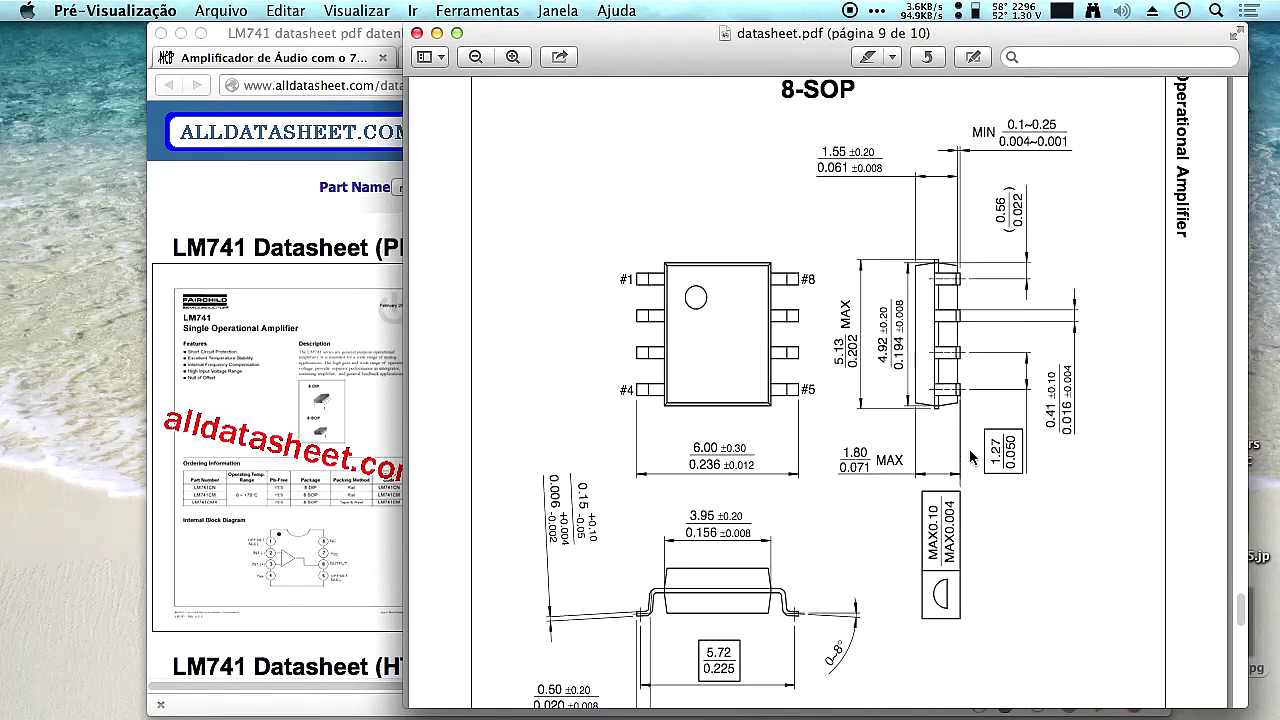
pyautogui.scroll(-10, 969, 452)
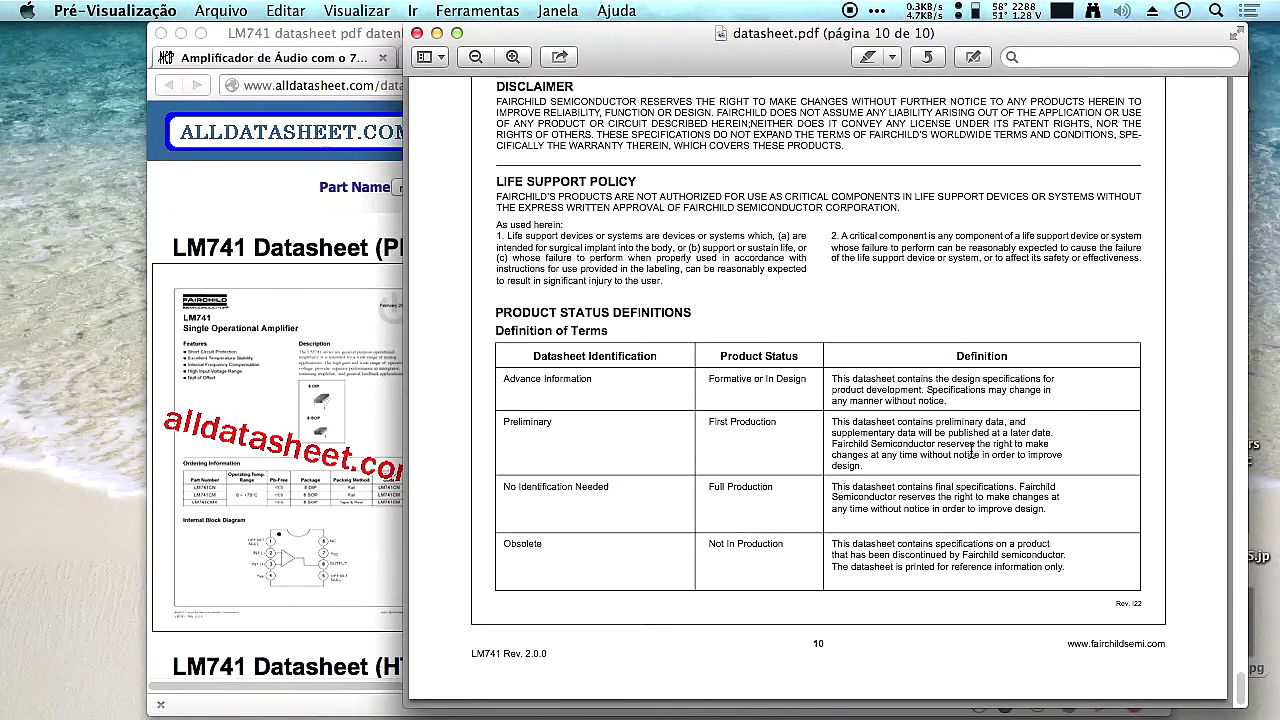
pyautogui.moveTo(1240, 688); pyautogui.dragTo(1240, 200)
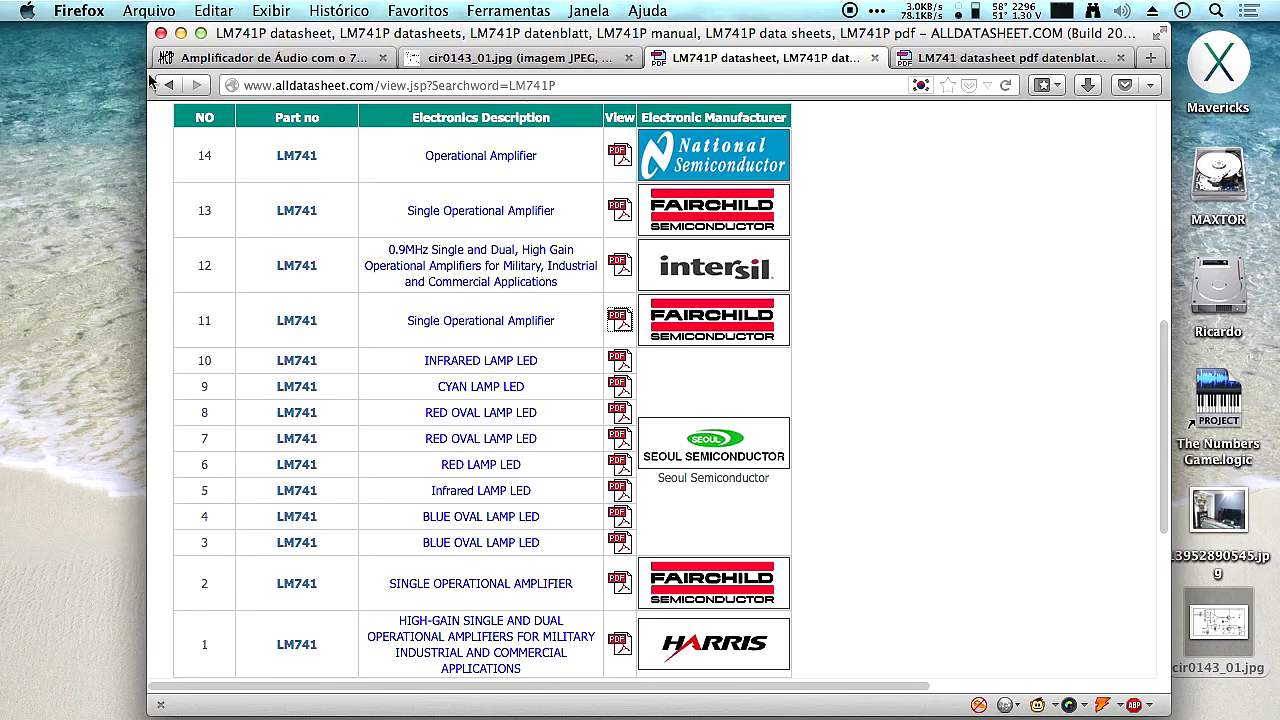
# Return to the web search results, open the Texas Instruments LM741 datasheet PDF and close the leftover datasheet page.
pyautogui.click(167, 84)
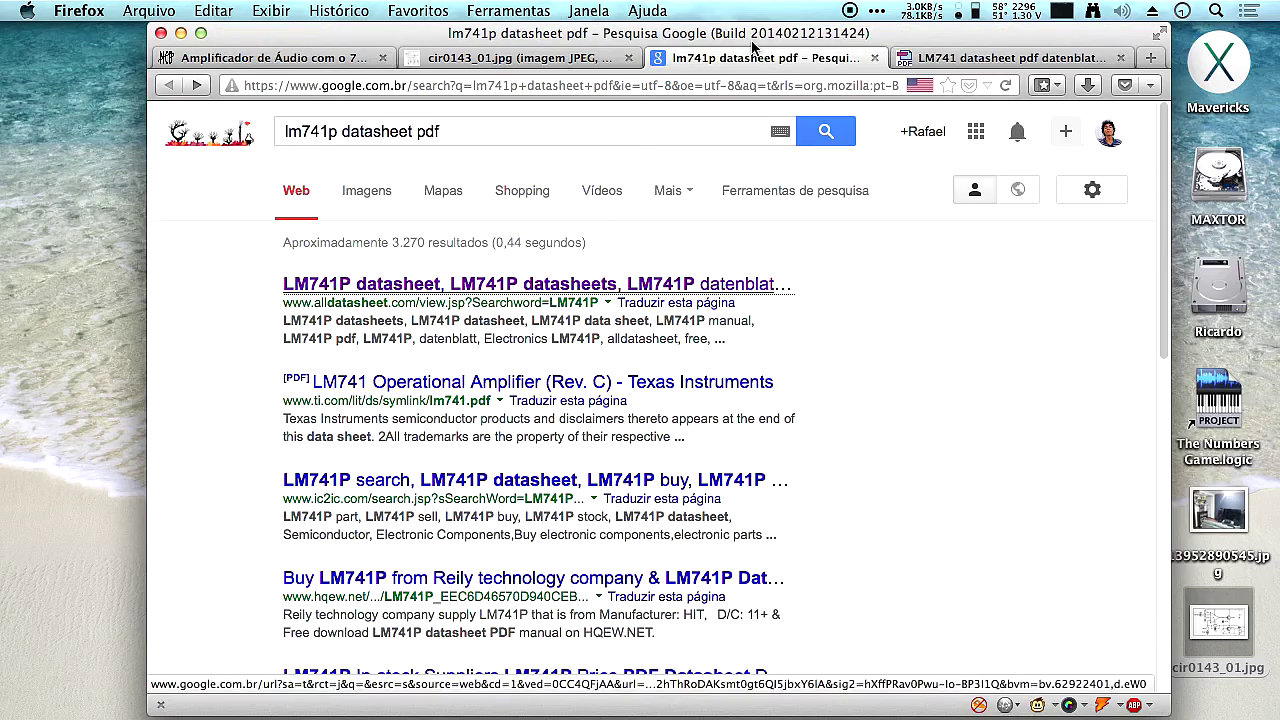
pyautogui.click(407, 388)
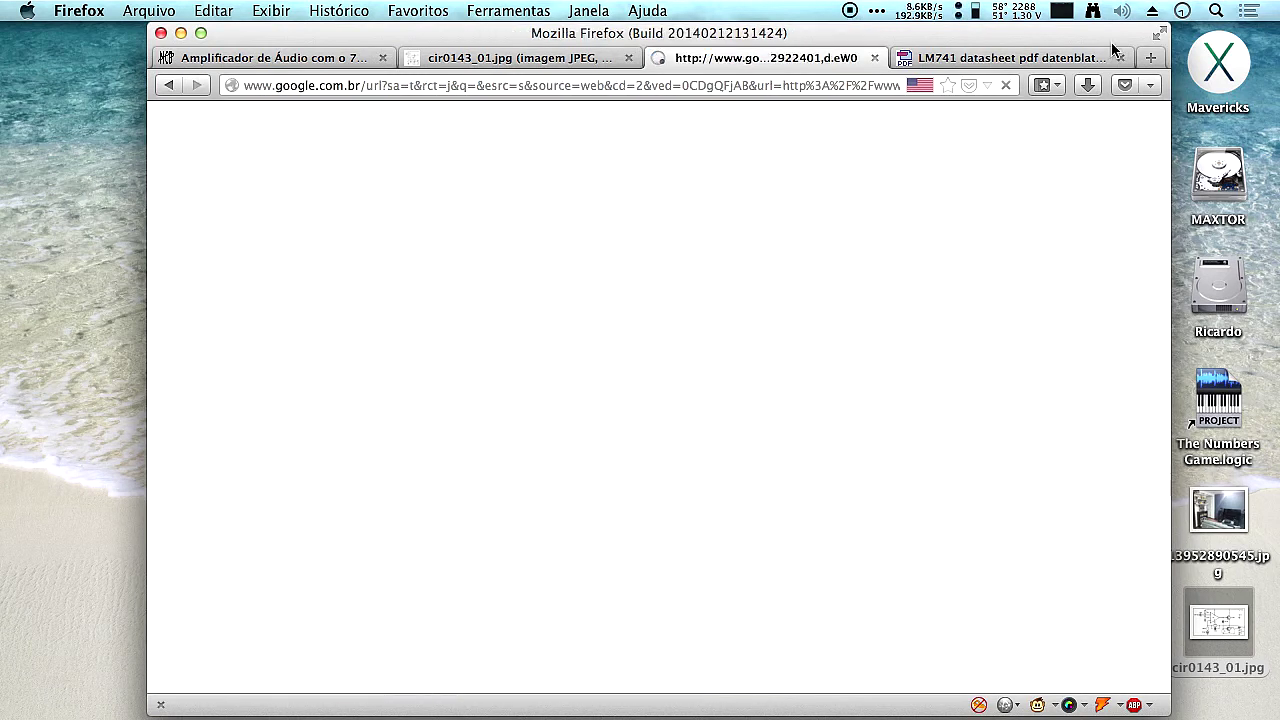
pyautogui.click(1119, 59)
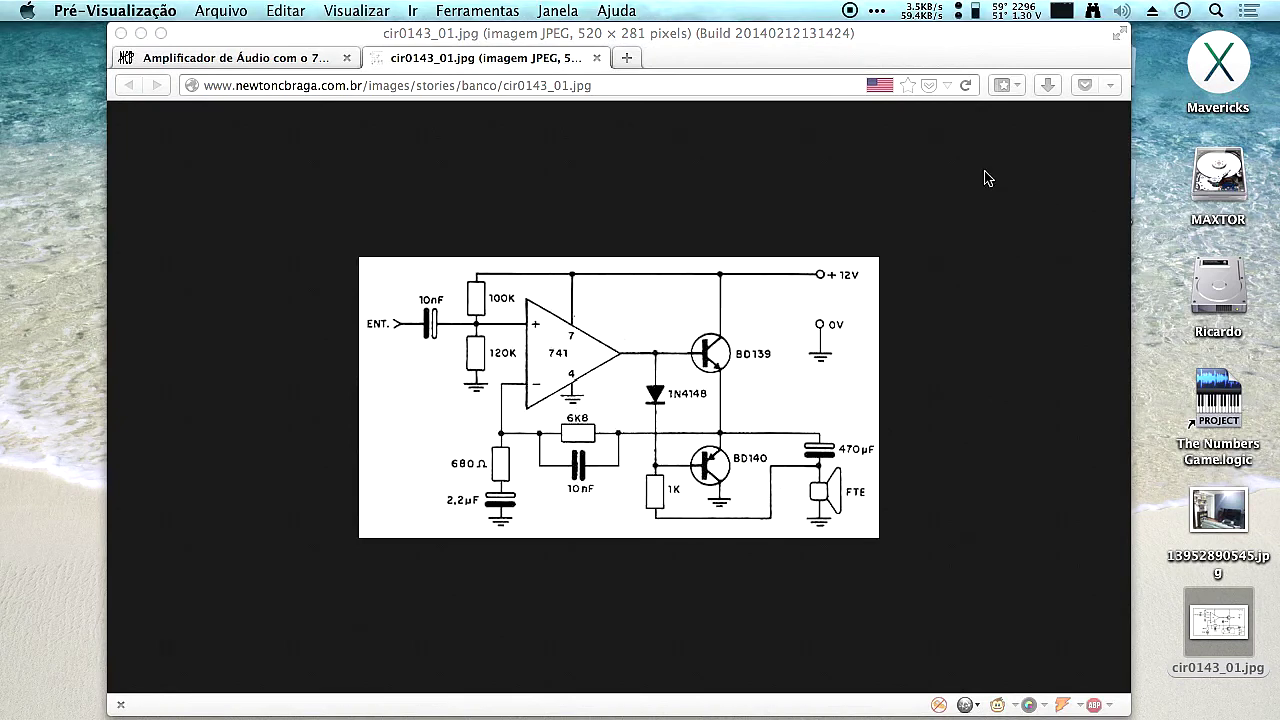
# Examine the connection diagrams, offset nulling circuit and absolute maximum ratings in the Texas Instruments LM741 datasheet.
pyautogui.scroll(-3, 940, 268)
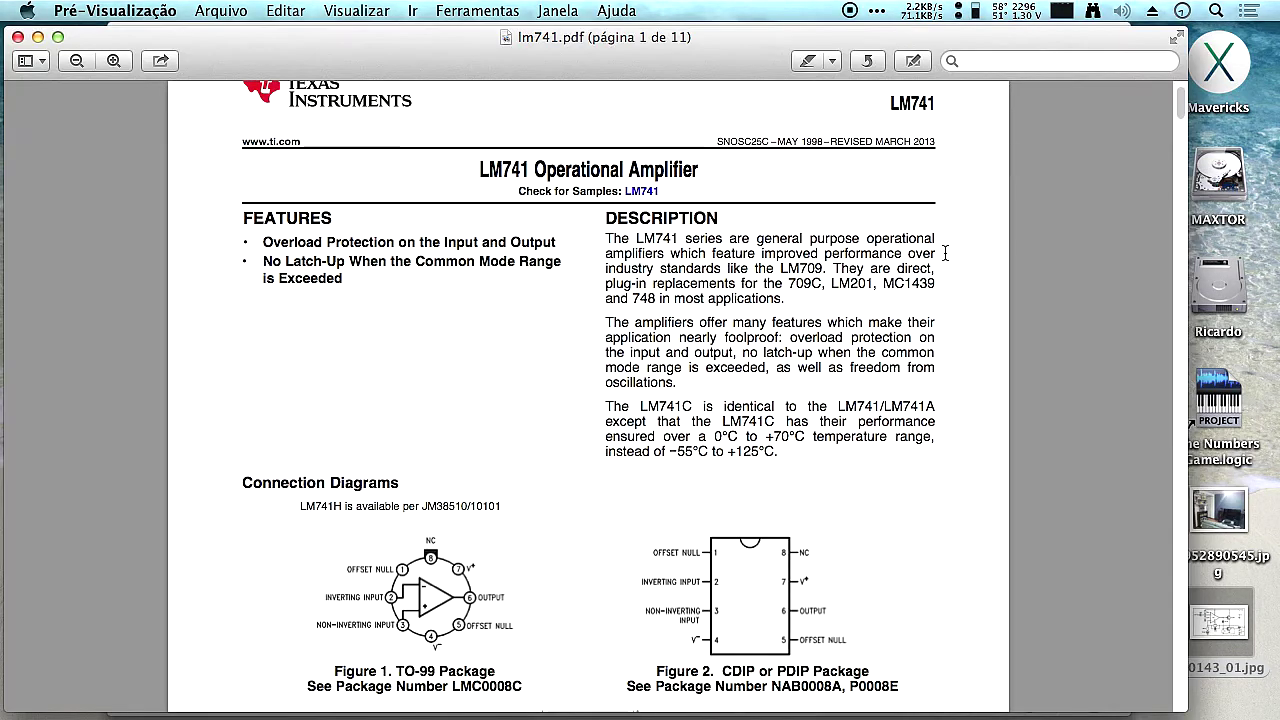
pyautogui.scroll(-10, 939, 358)
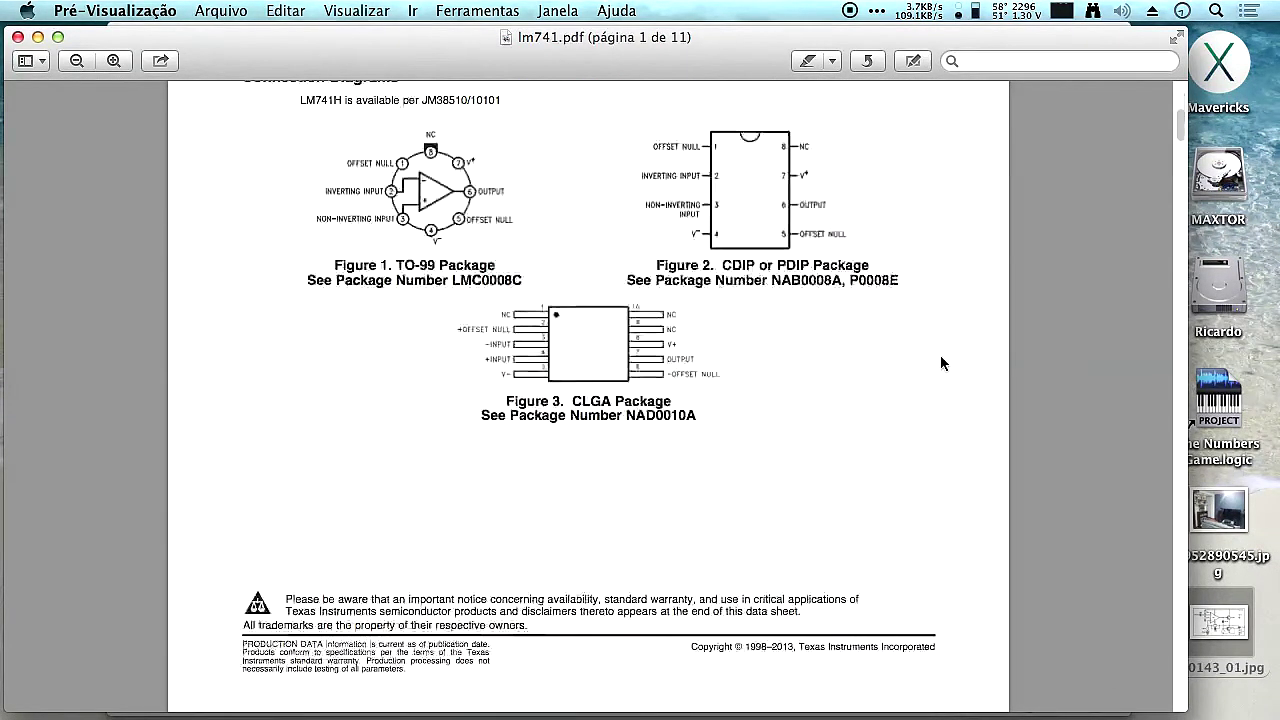
pyautogui.scroll(-2, 940, 363)
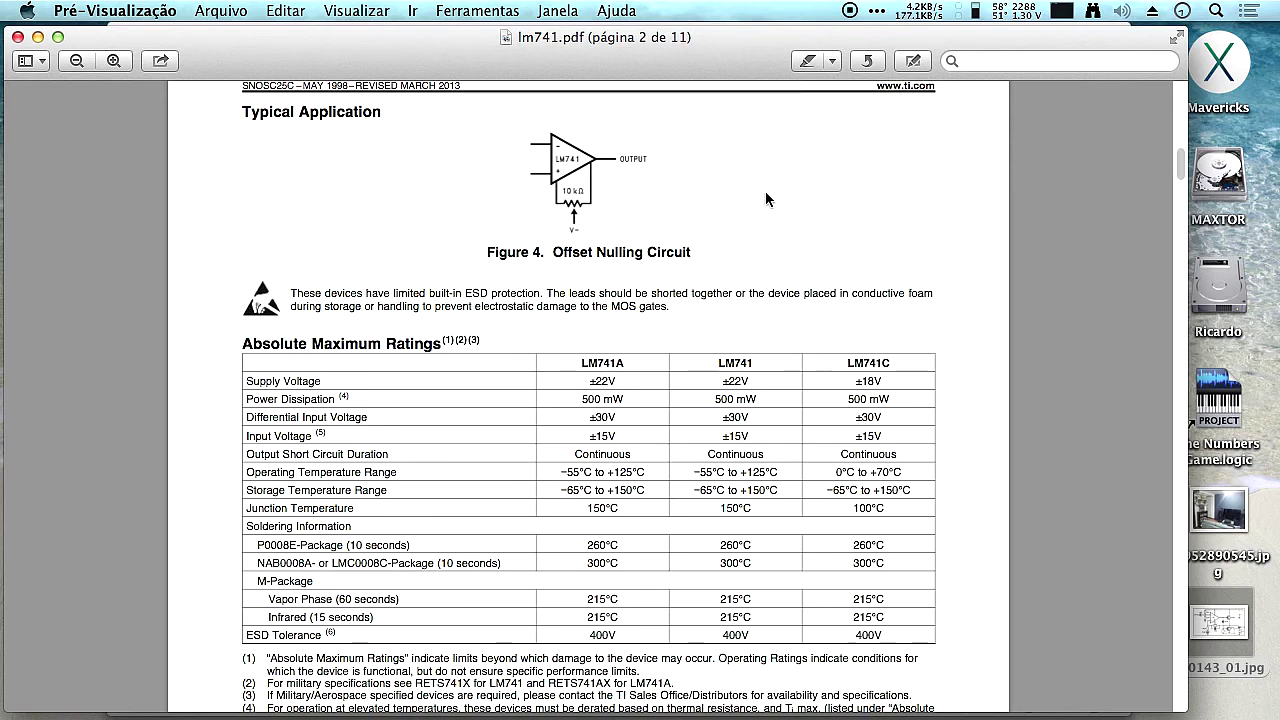
pyautogui.scroll(-5, 766, 193)
pyautogui.scroll(5, 766, 193)
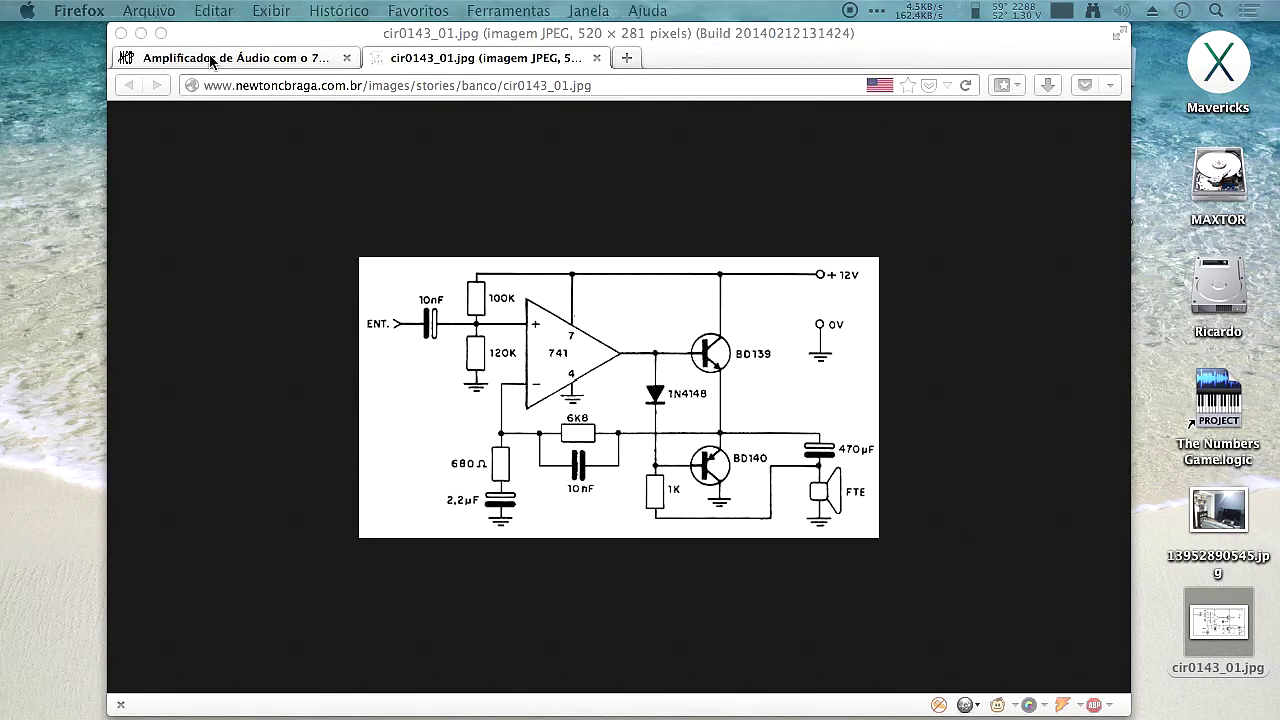
# Review the CIR143 audio amplifier article in Firefox and bring up its cir0143_01.jpg circuit image.
pyautogui.click(240, 57)
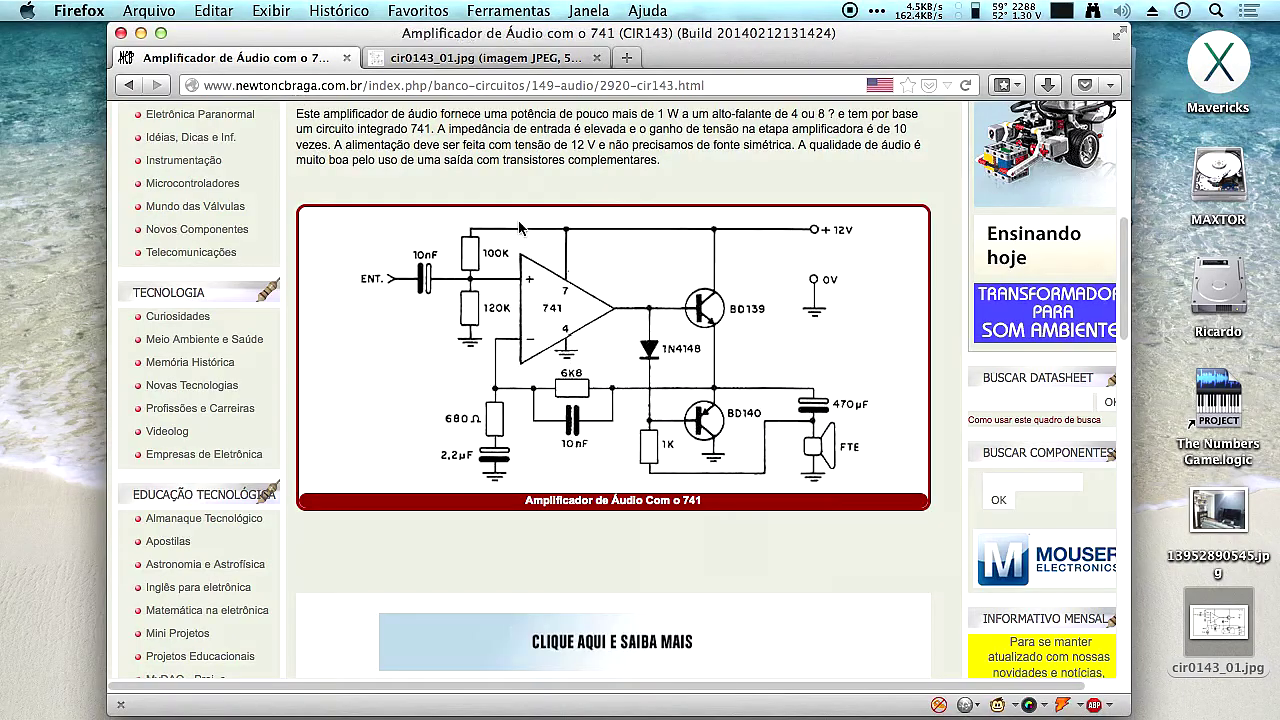
pyautogui.scroll(-10, 592, 201)
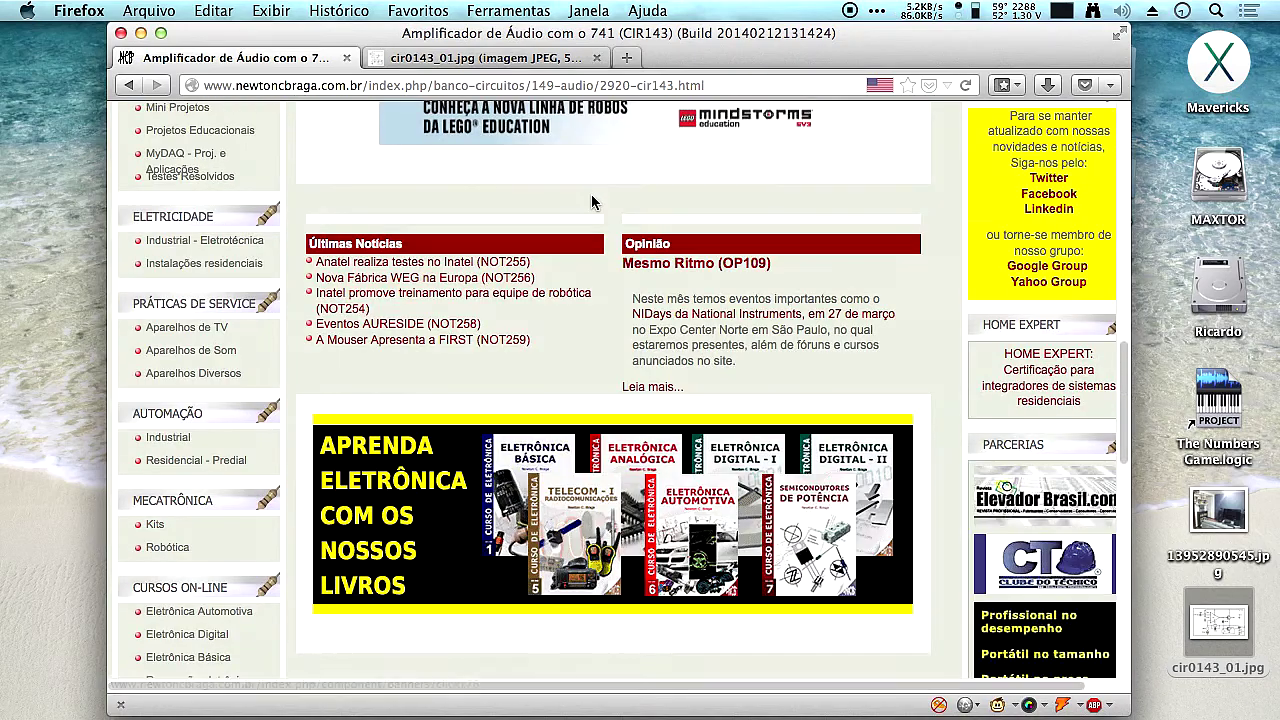
pyautogui.scroll(15, 580, 164)
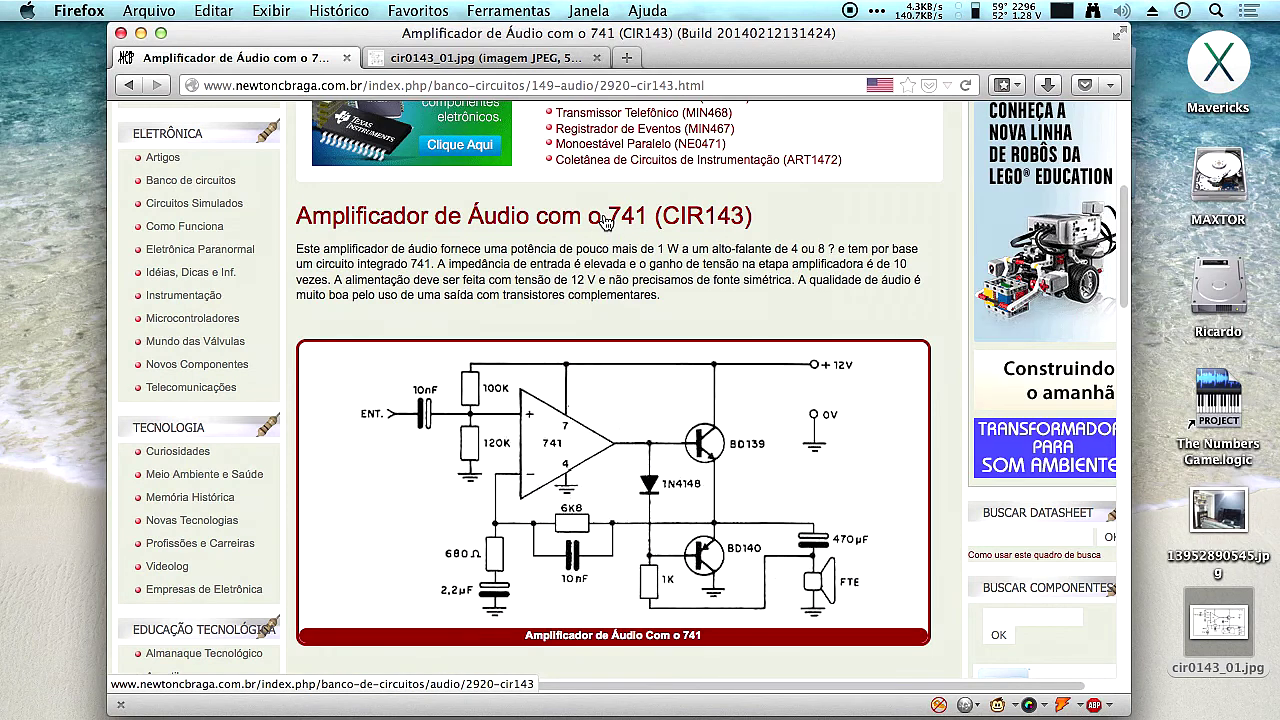
pyautogui.click(441, 62)
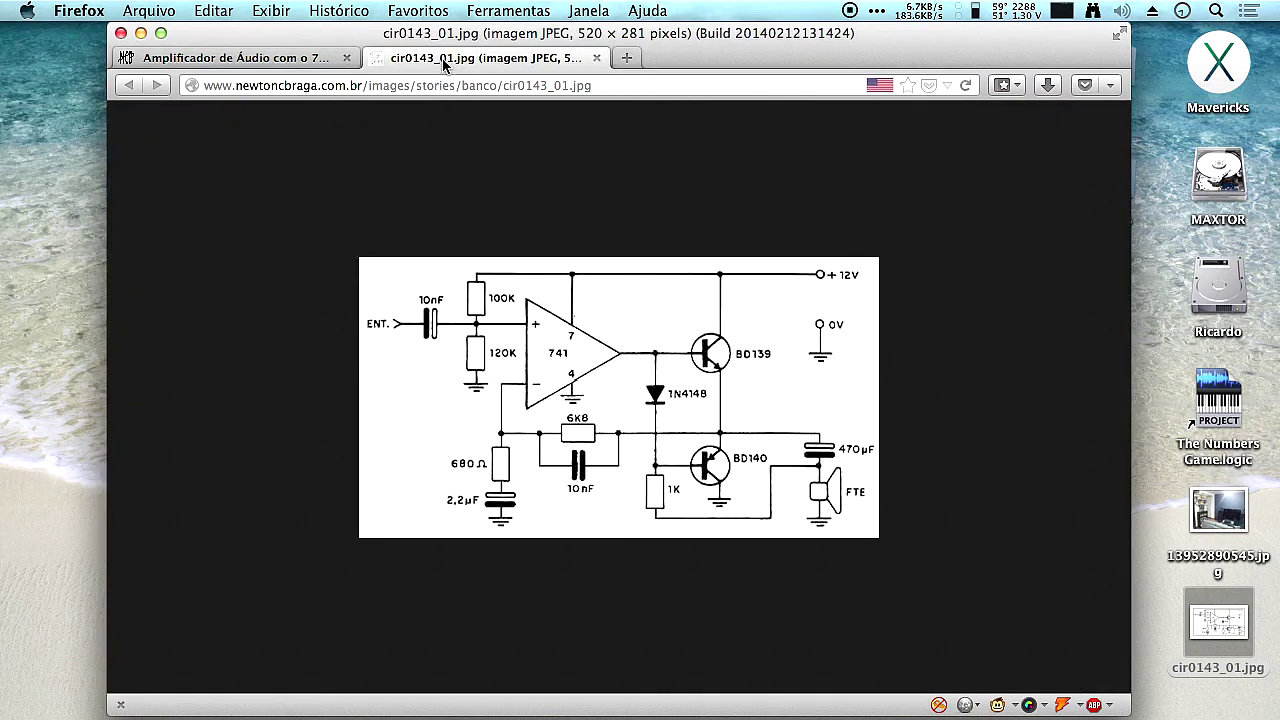
# Switch back to the EAGLE schematic, start adding a part and search the libraries for VCC.
pyautogui.hotkey('ctrl', 'Up')
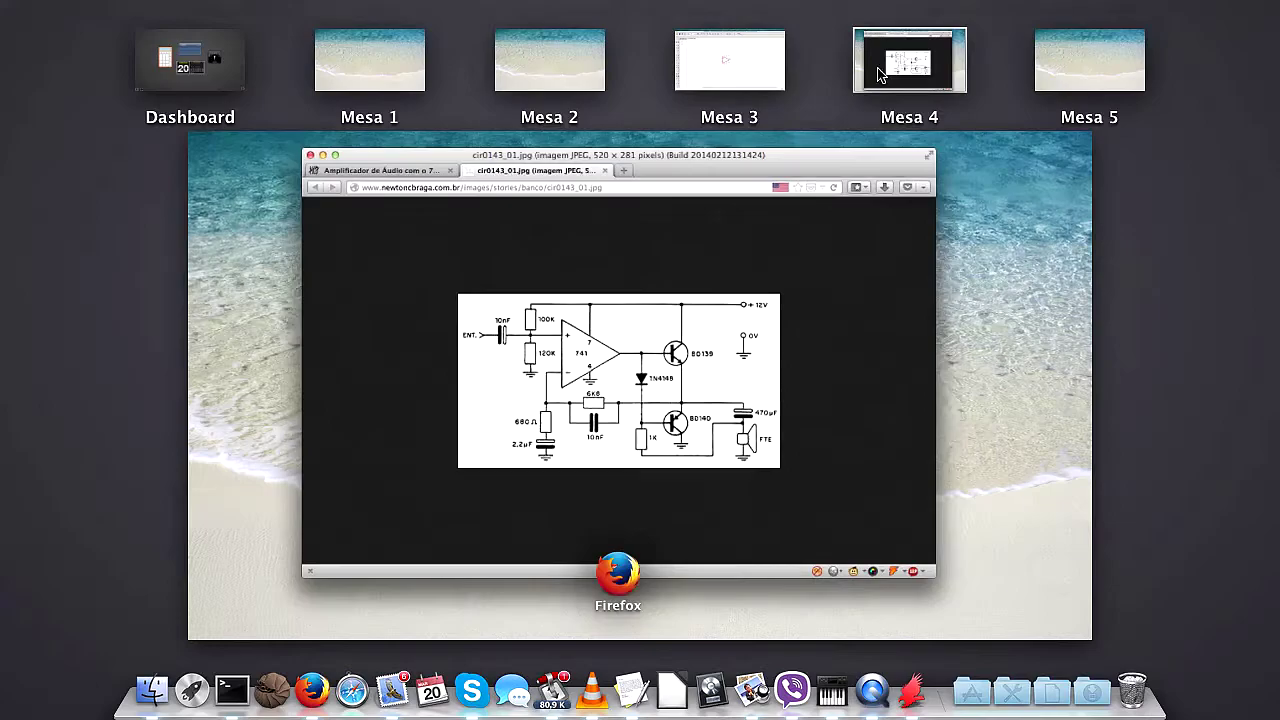
pyautogui.click(668, 76)
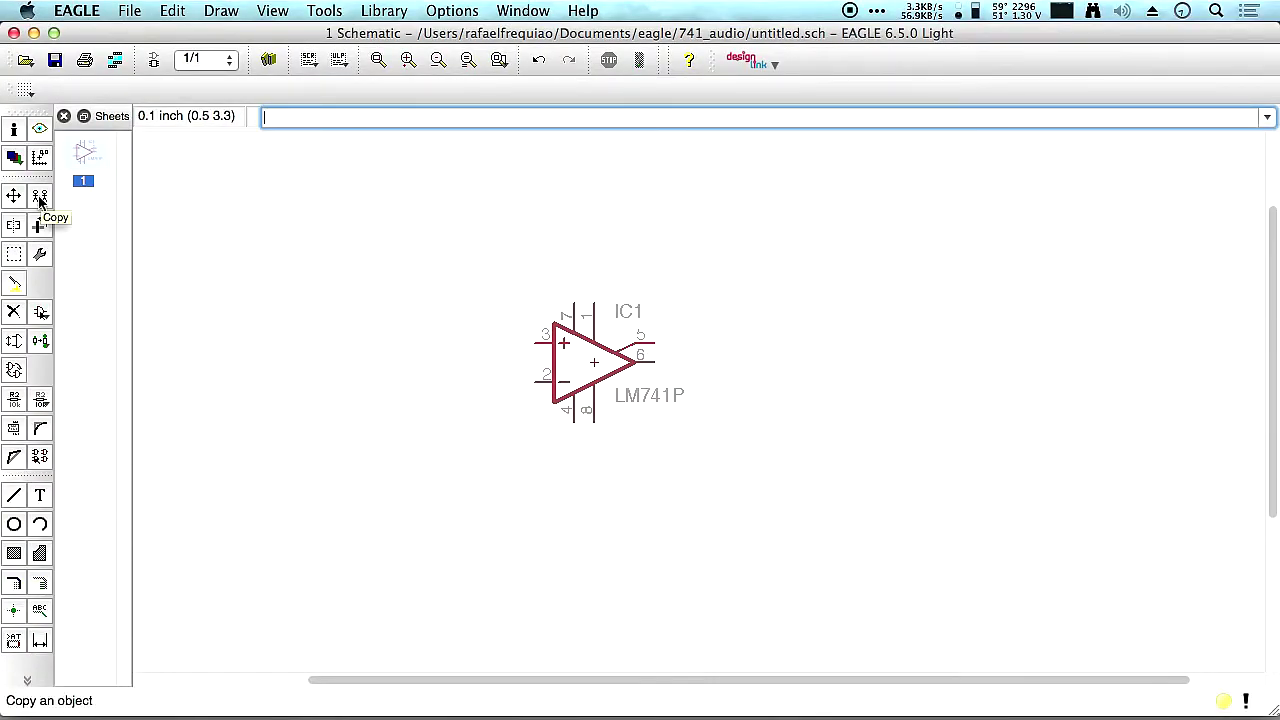
pyautogui.click(40, 311)
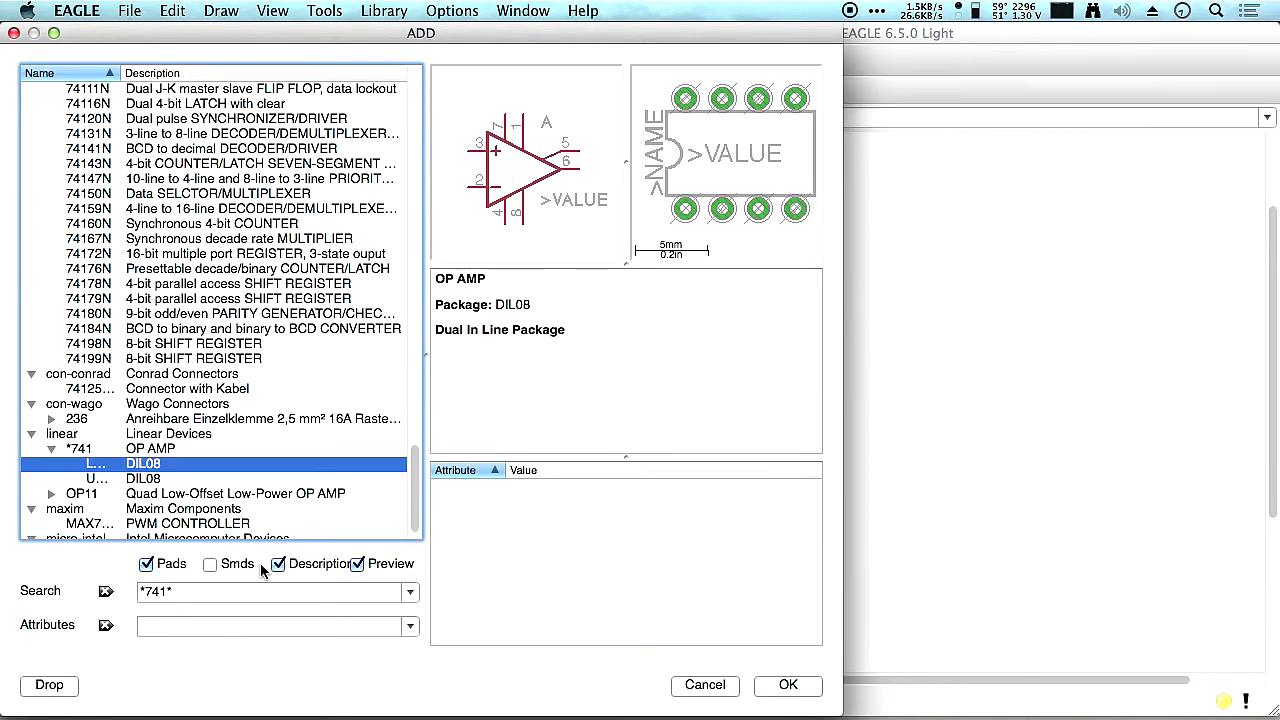
pyautogui.moveTo(214, 589); pyautogui.dragTo(42, 594)
pyautogui.press('BackSpace')
pyautogui.write('VCC')
pyautogui.press('Return')
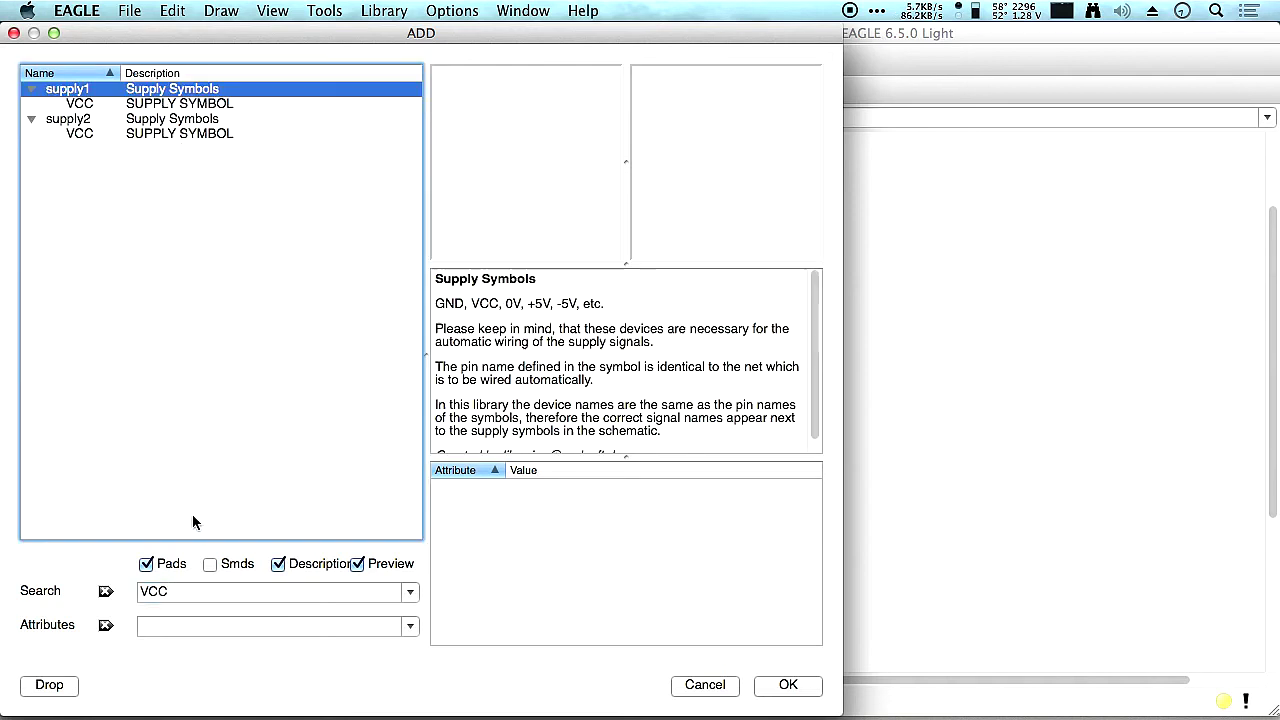
# Place the VCC supply symbol from the supply2 library above pin 7 of the LM741P op amp.
pyautogui.click(177, 105)
pyautogui.click(174, 134)
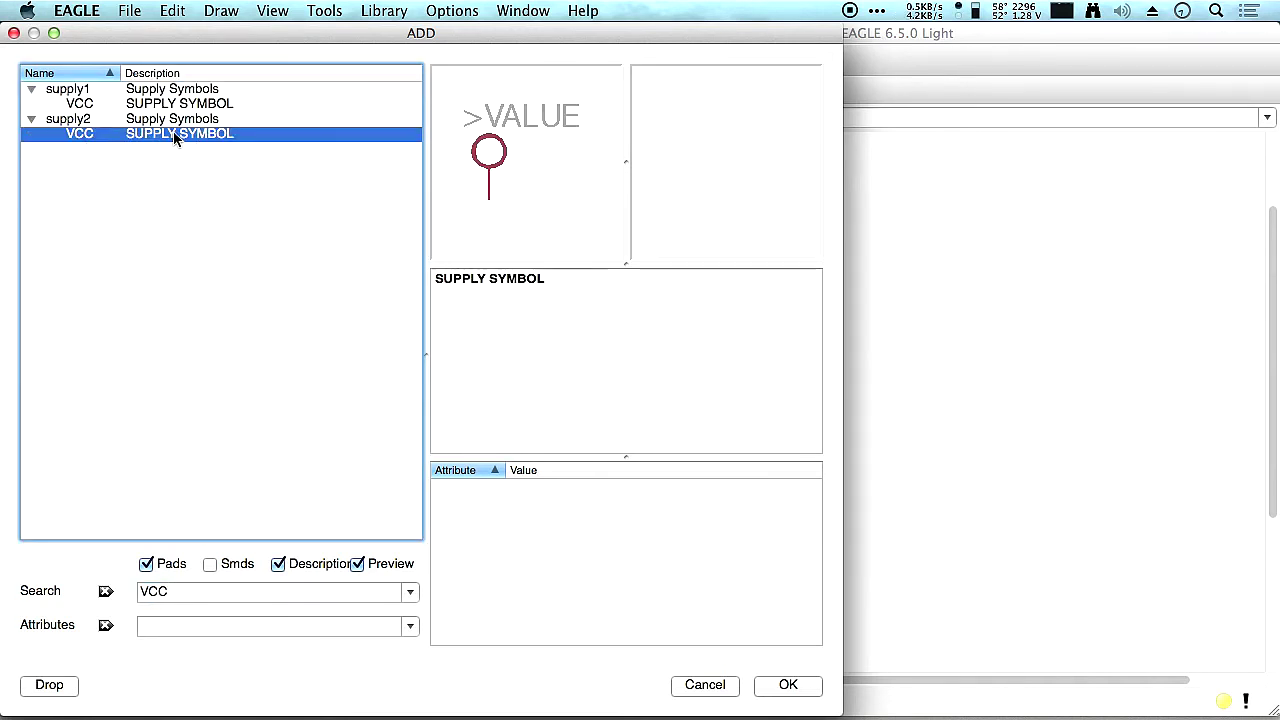
pyautogui.doubleClick(178, 132)
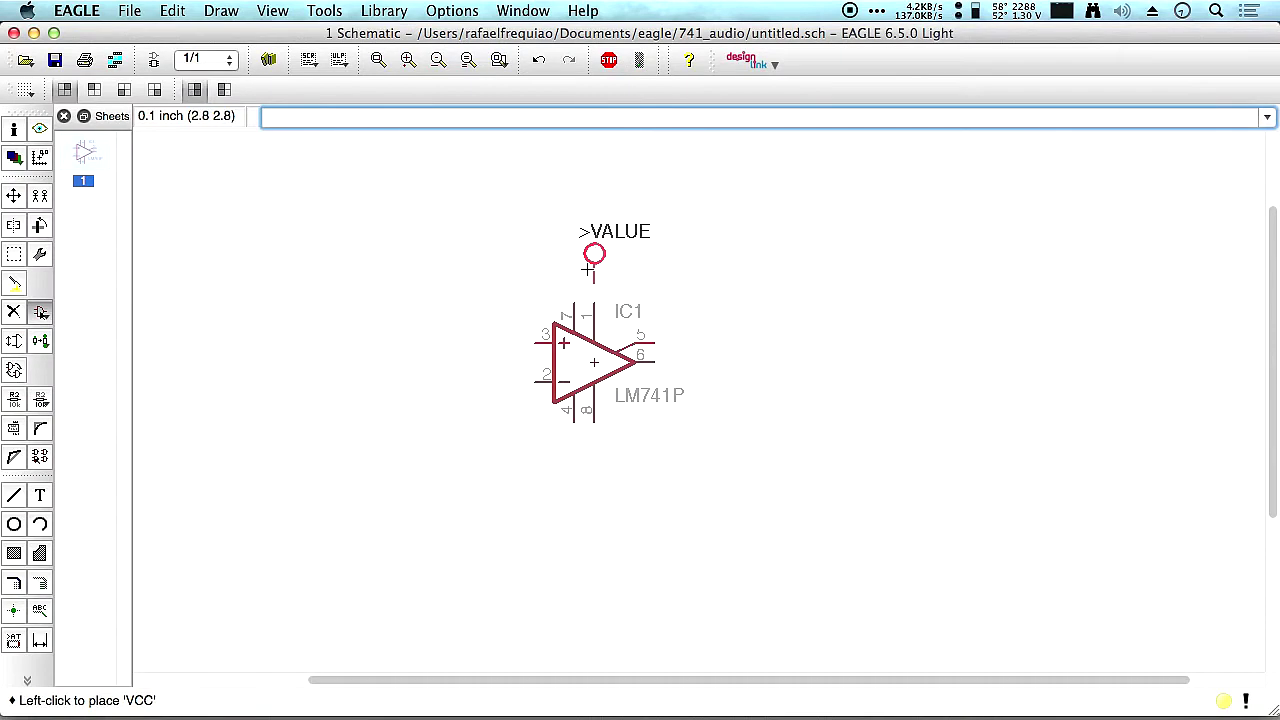
pyautogui.click(574, 214)
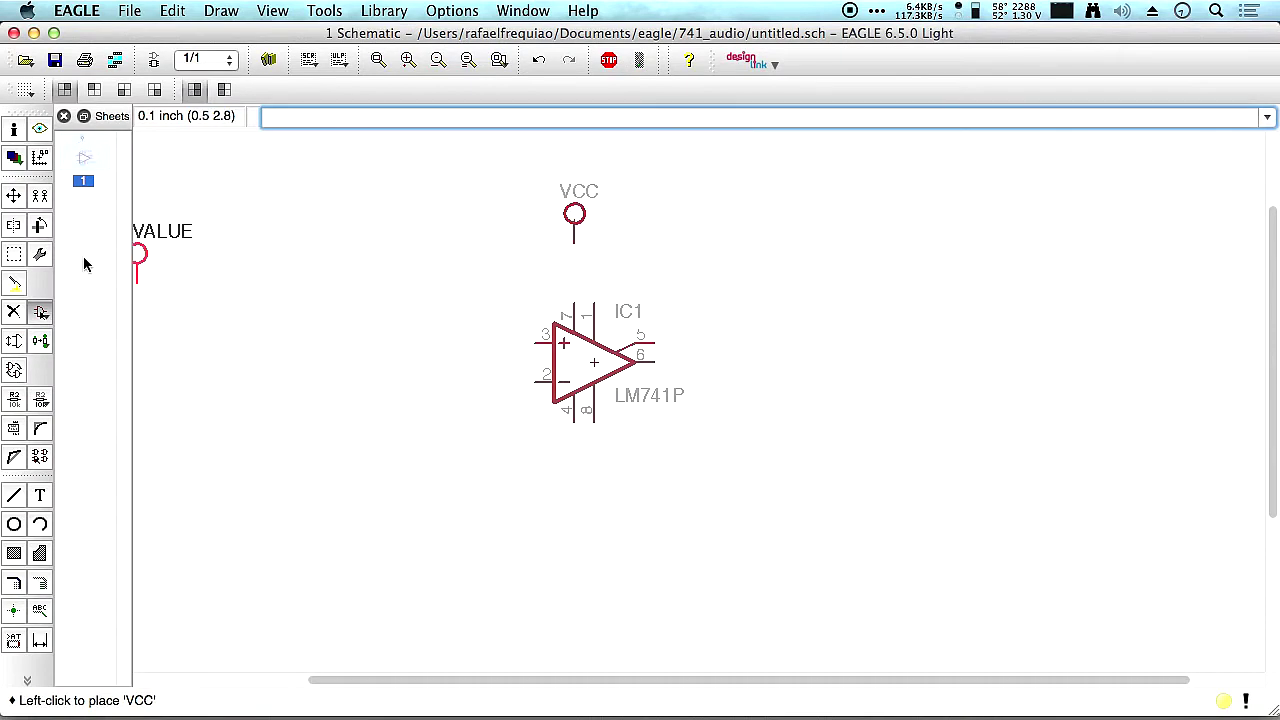
pyautogui.press('Escape')
# Search the libraries for GND and place the supply1 GND symbol below pin 4 of the op amp.
pyautogui.click(168, 592)
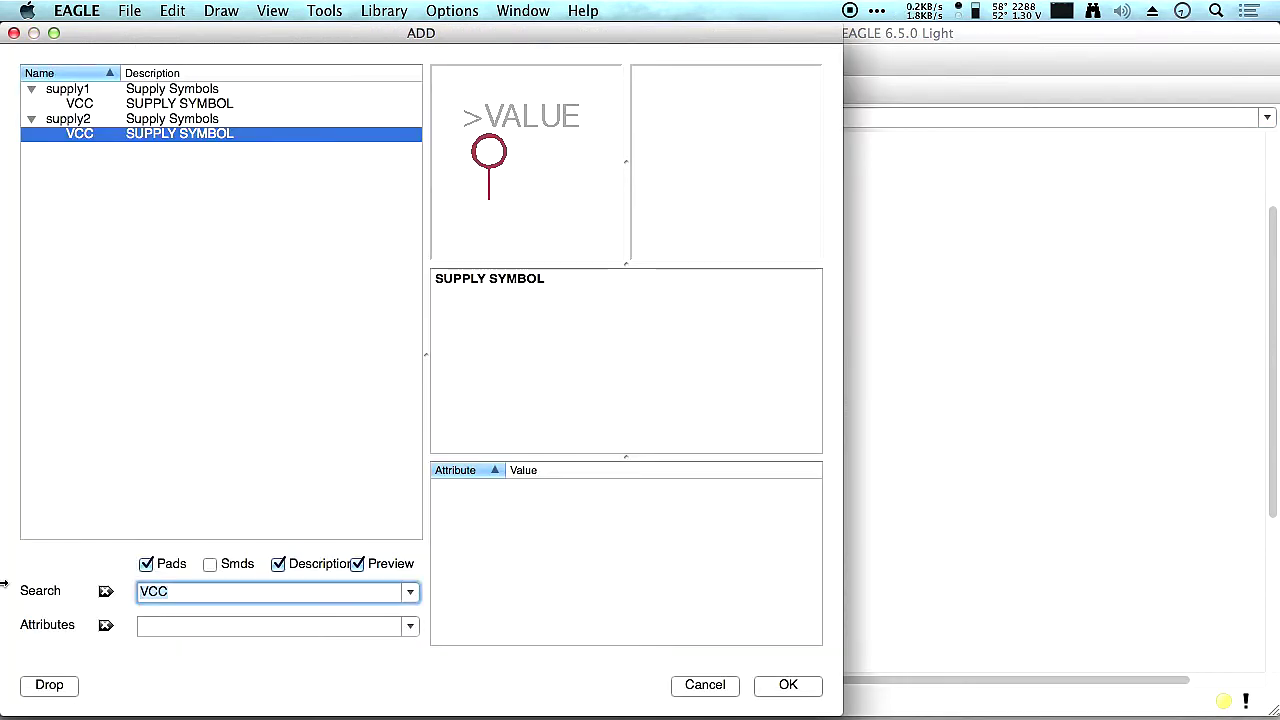
pyautogui.write('GND')
pyautogui.press('Return')
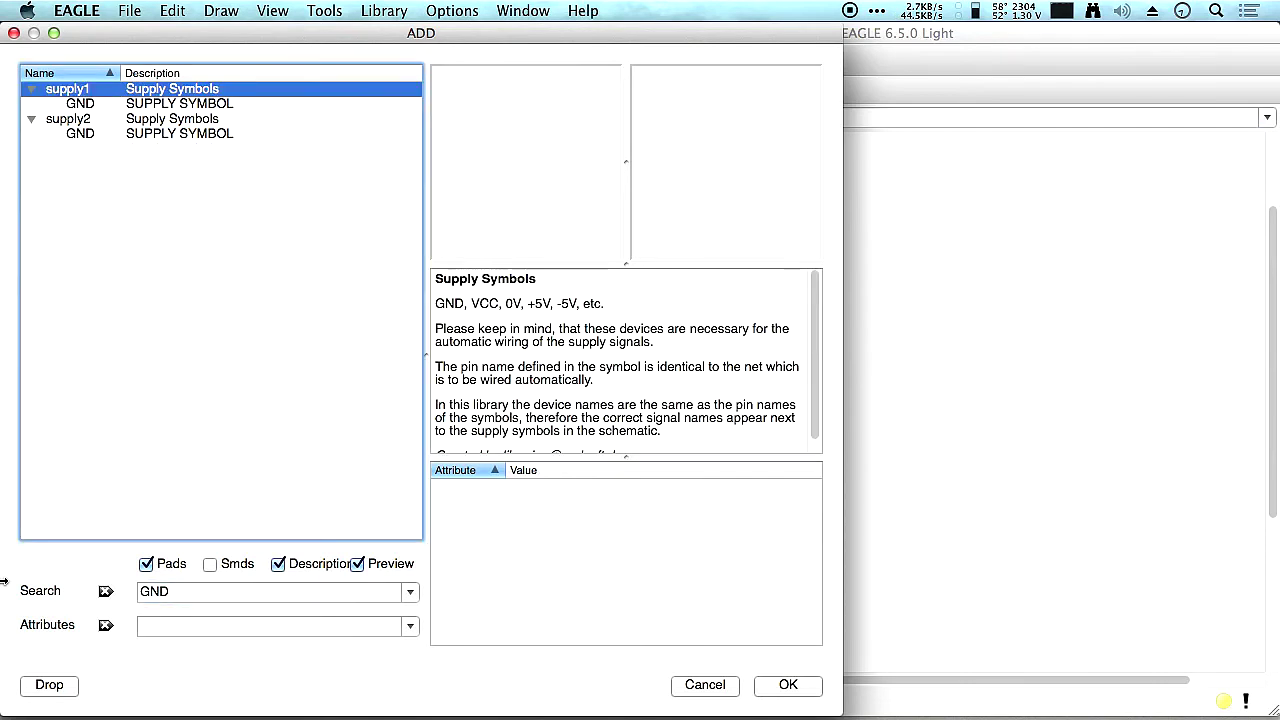
pyautogui.click(196, 104)
pyautogui.click(193, 133)
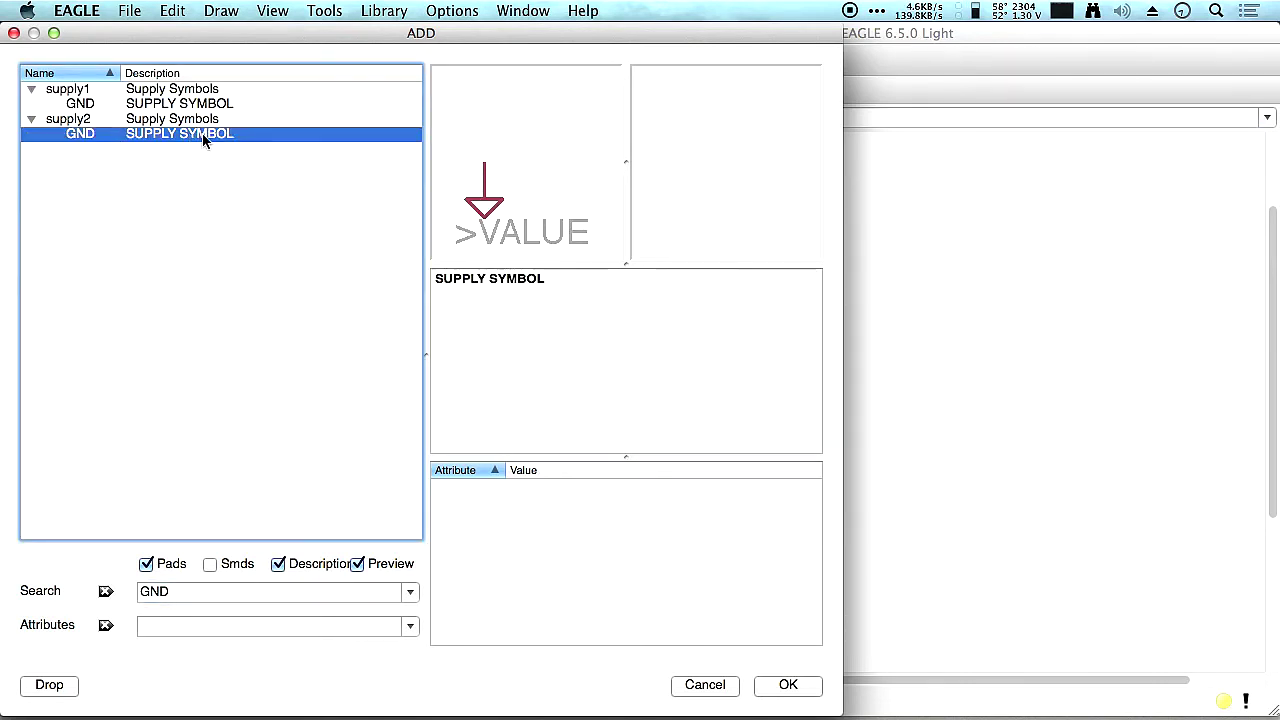
pyautogui.click(211, 91)
pyautogui.click(207, 103)
pyautogui.doubleClick(207, 103)
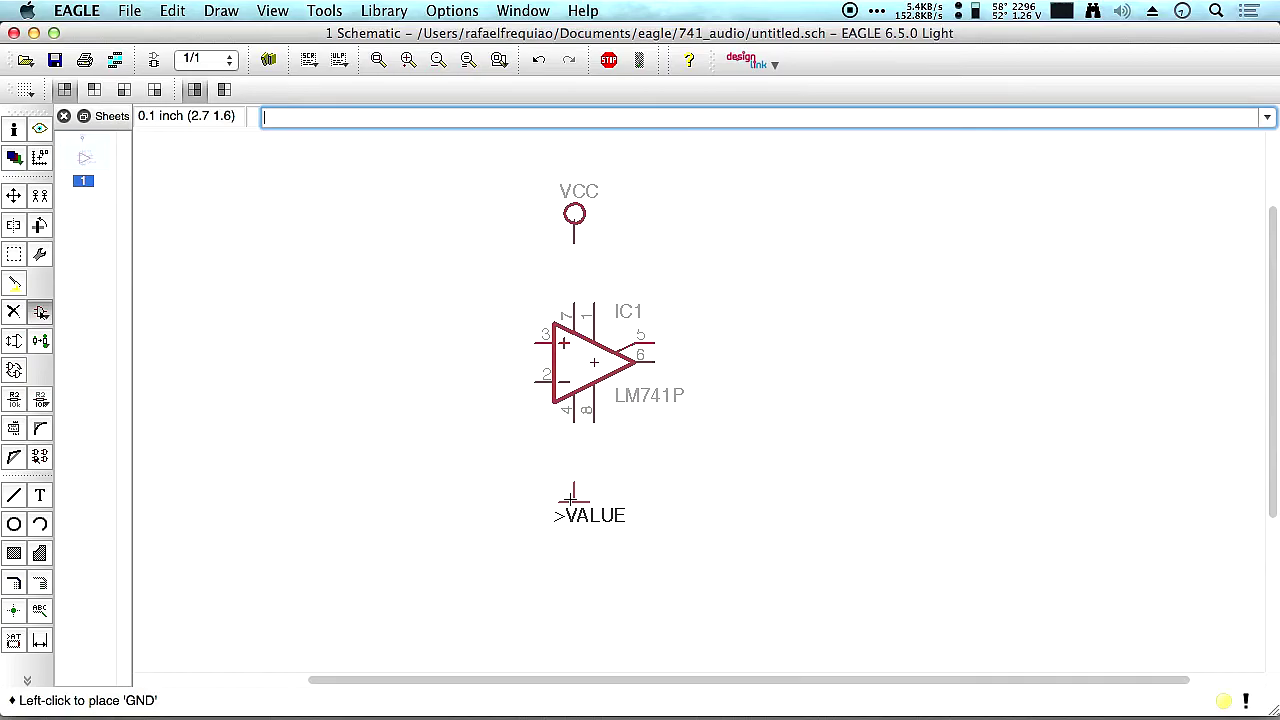
pyautogui.click(574, 502)
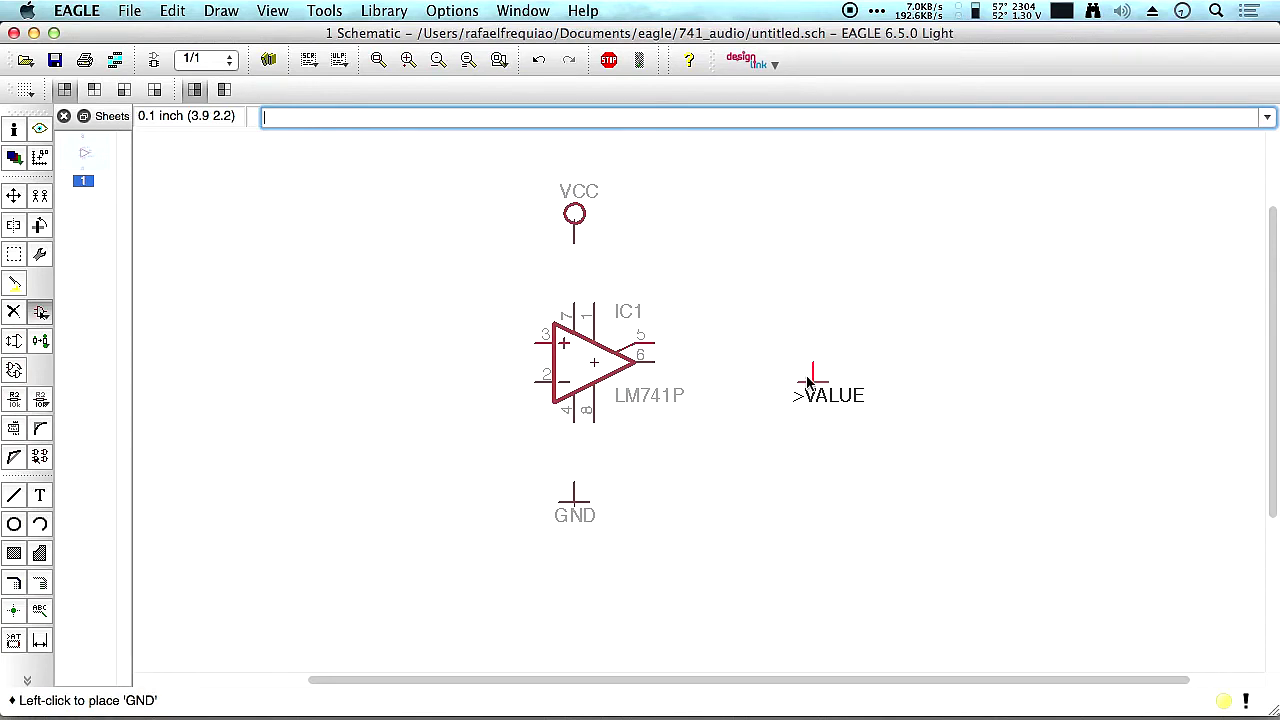
pyautogui.press('Escape')
pyautogui.press('Escape')
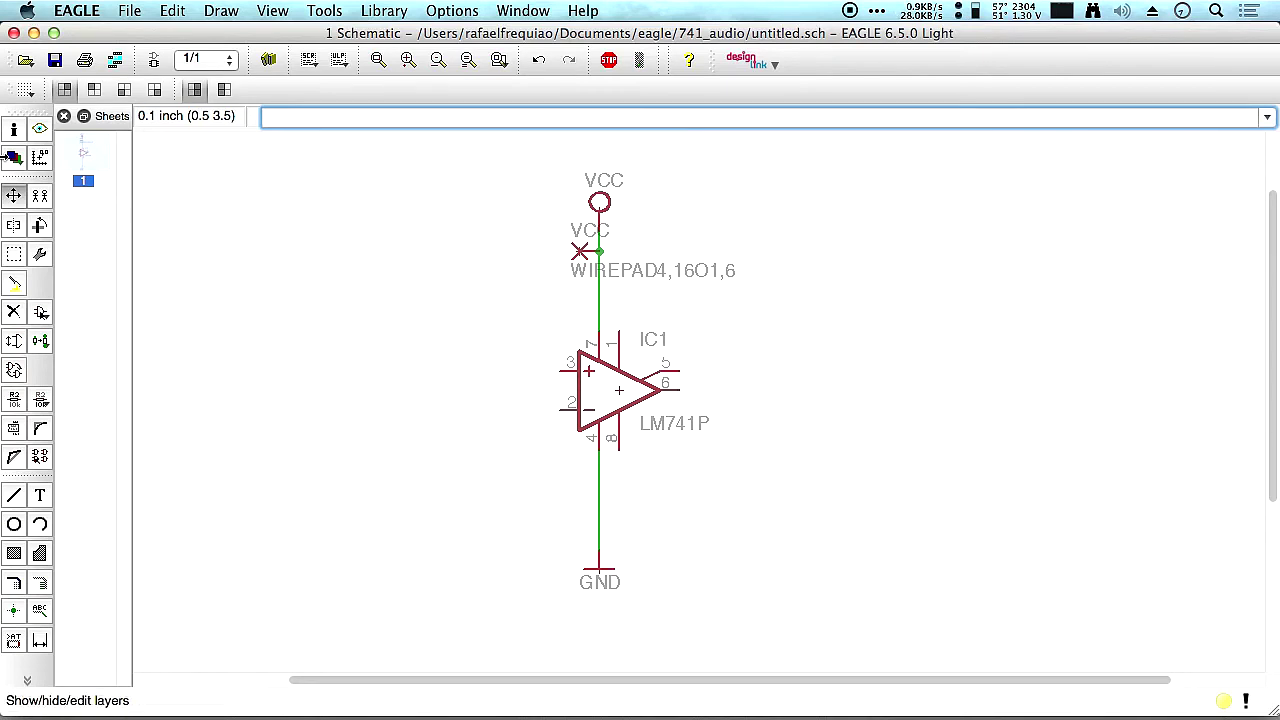
# Copy the VCC wire pad onto the net between op amp pin 4 and the GND symbol.
pyautogui.click(40, 196)
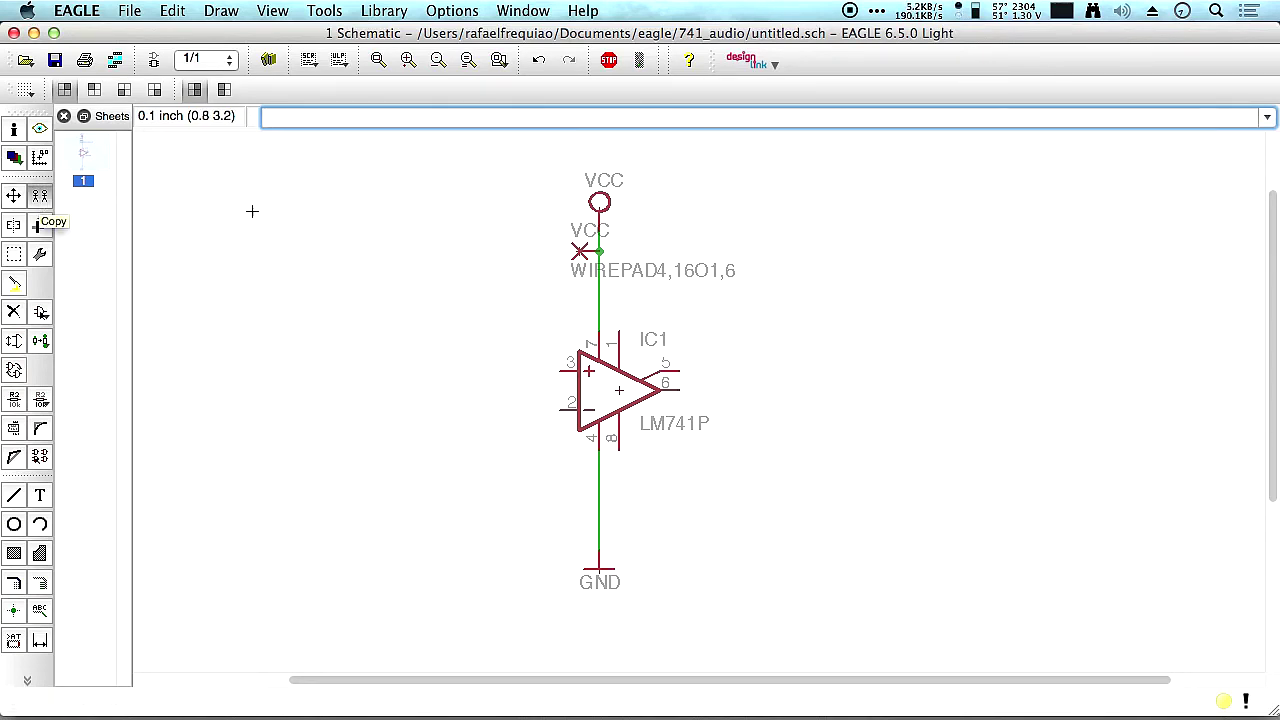
pyautogui.click(580, 251)
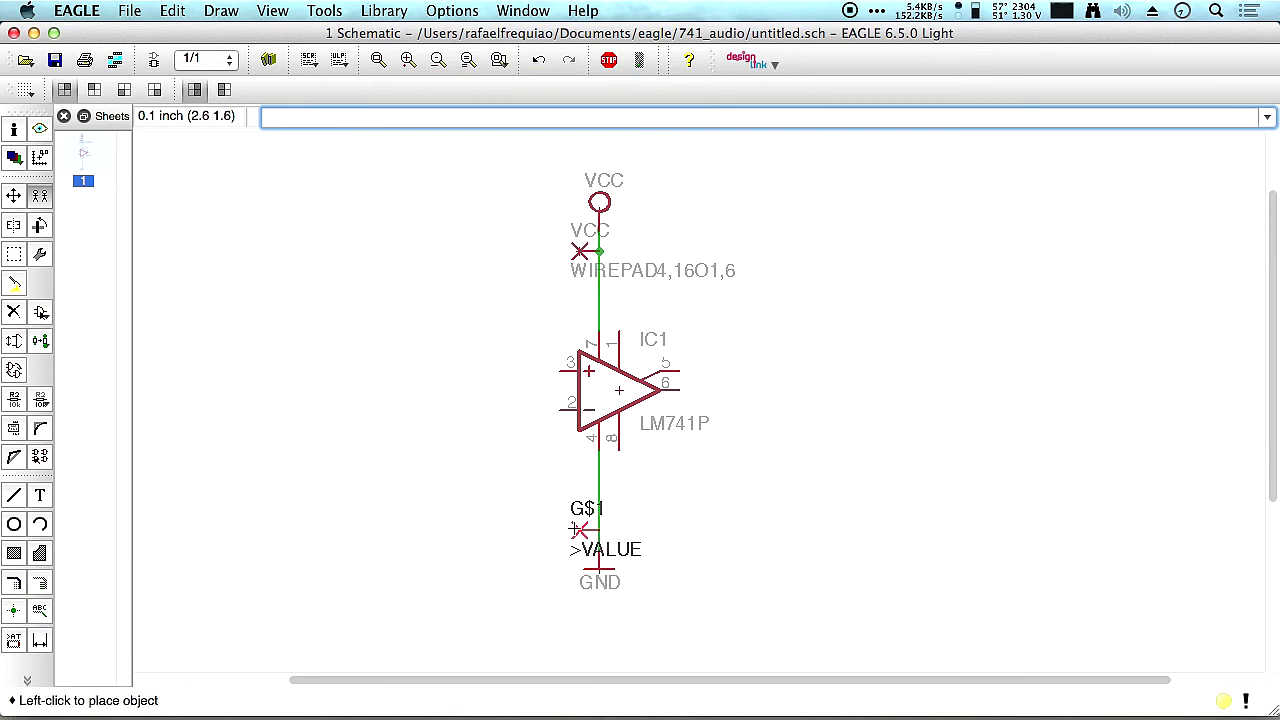
pyautogui.click(579, 530)
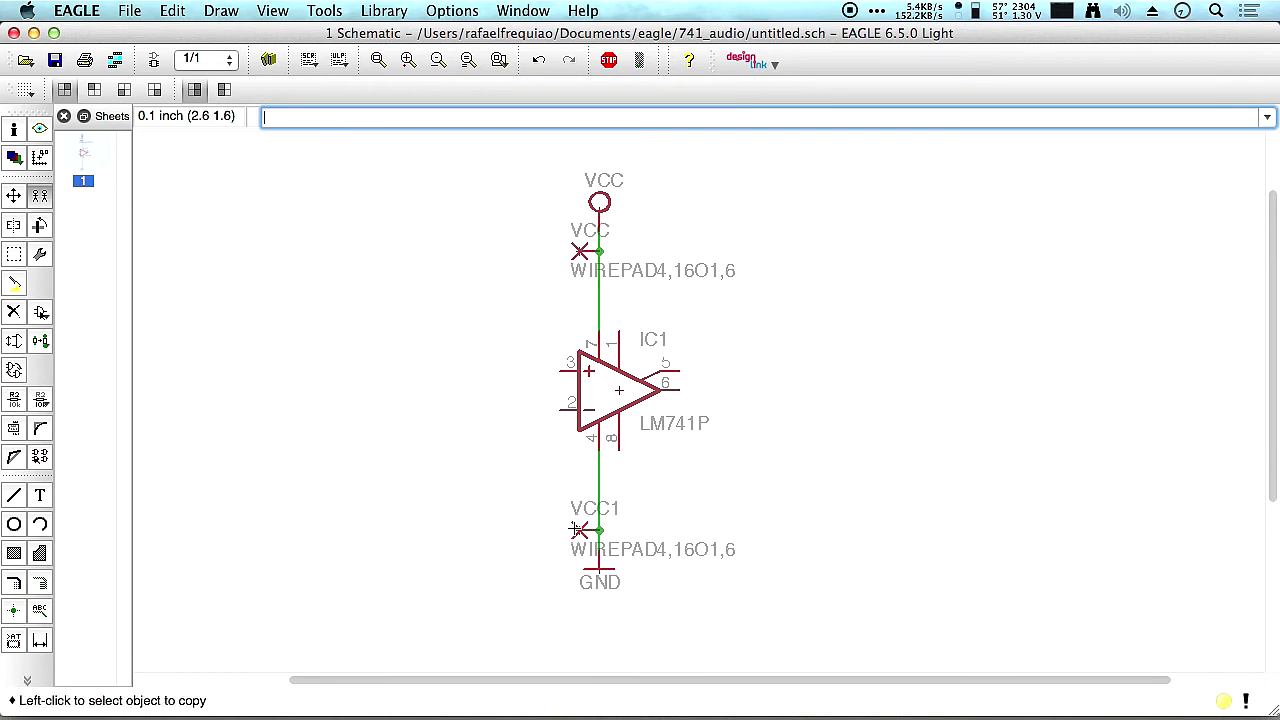
# Rename the copied wire pad on the ground net as GND in its properties.
pyautogui.click(14, 128)
pyautogui.click(579, 530)
pyautogui.doubleClick(346, 374)
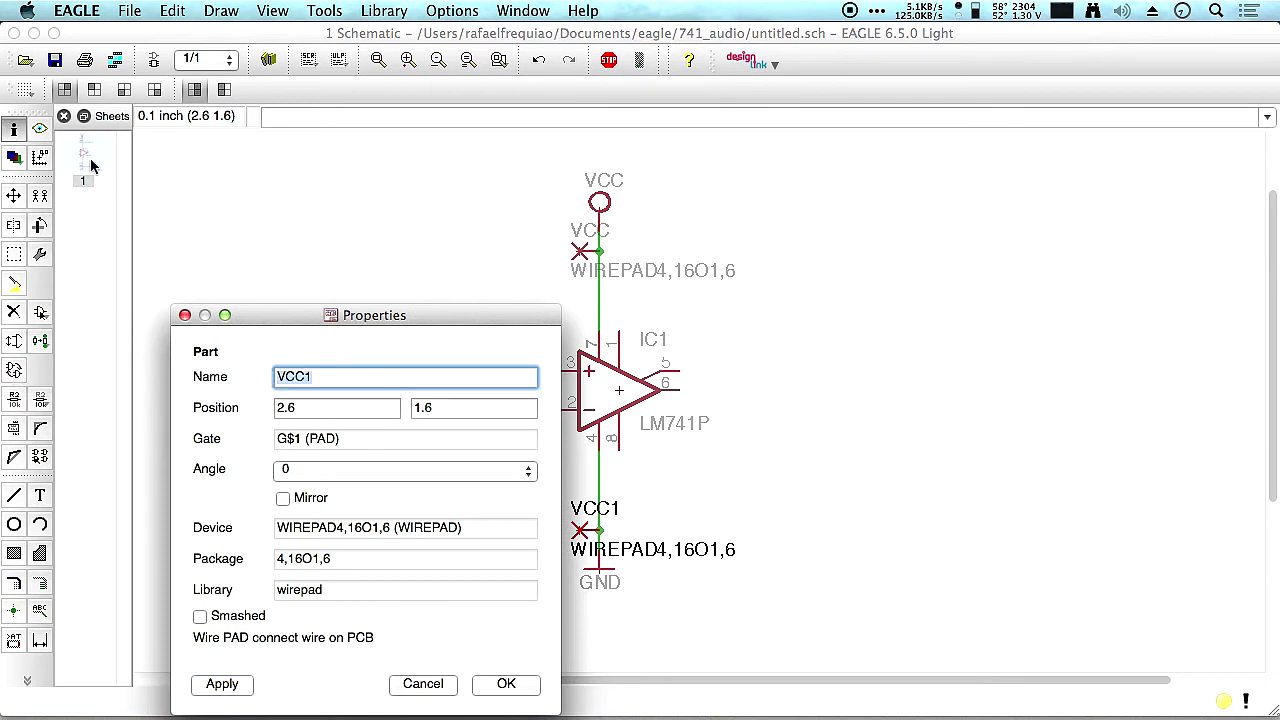
pyautogui.write('GND')
pyautogui.press('Return')
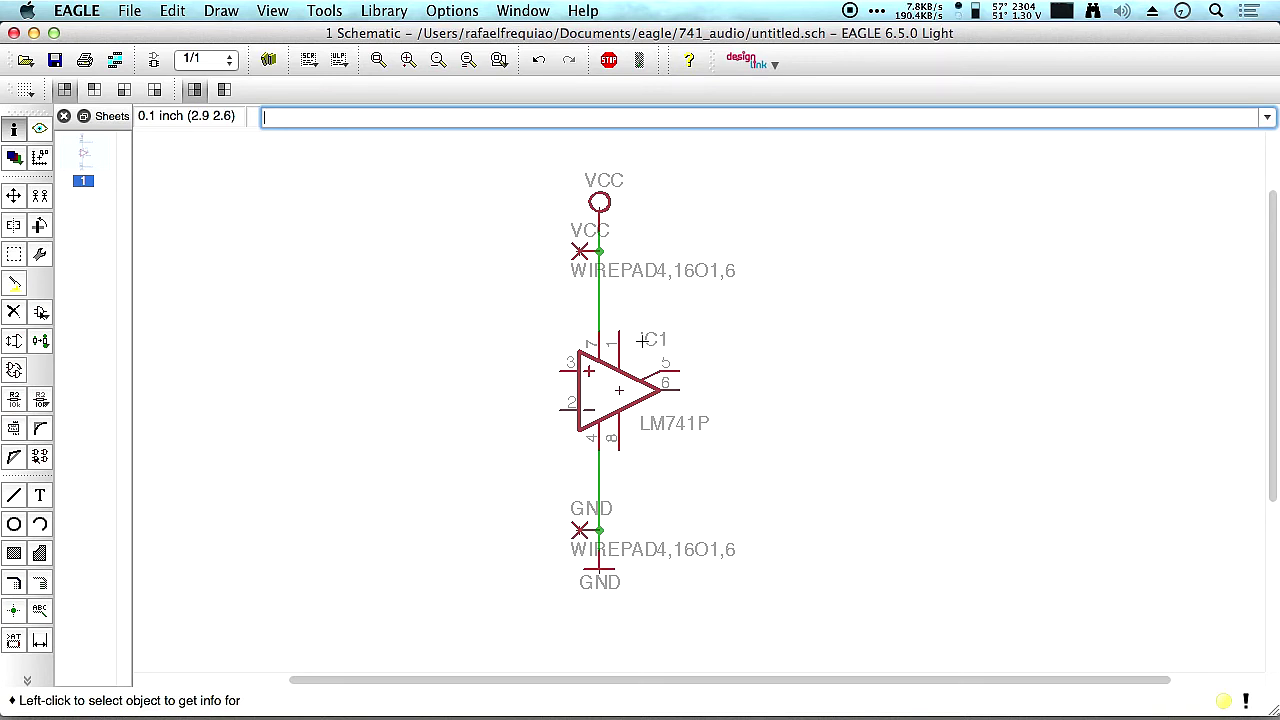
# Start adding a part and search the libraries for wirepad, adding wildcards to make it *wirepad*.
pyautogui.click(40, 312)
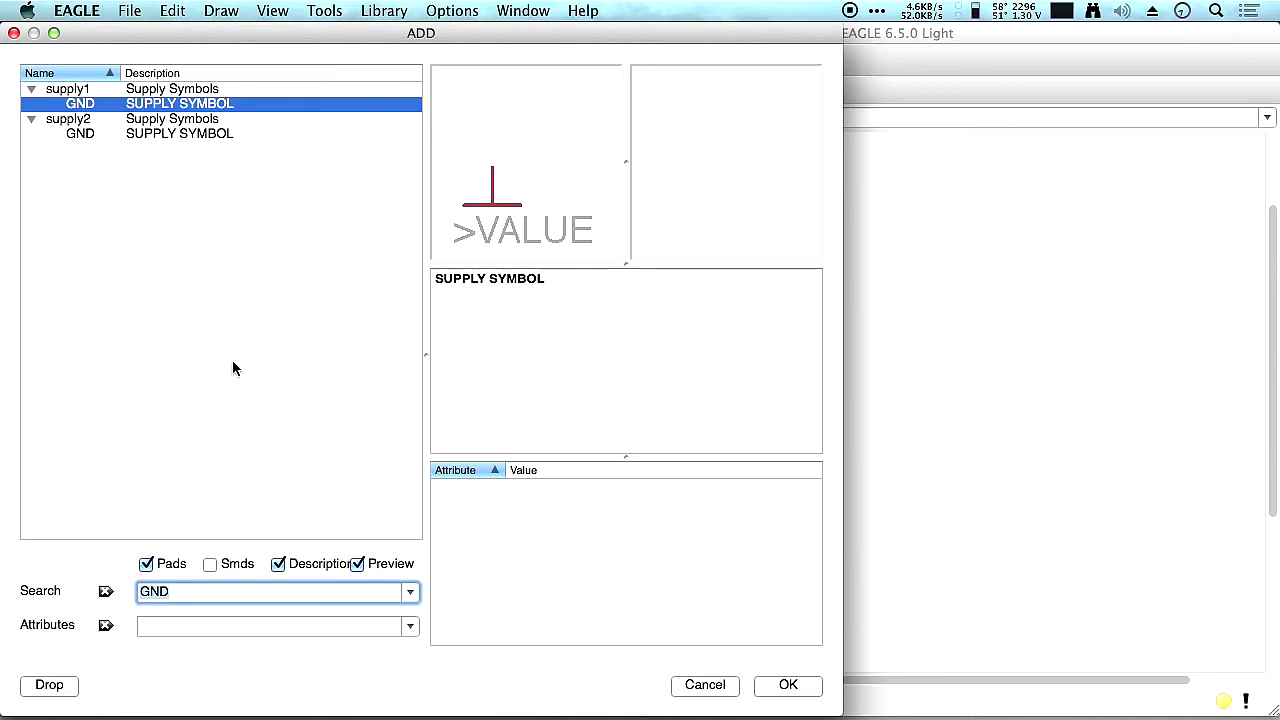
pyautogui.write('wirepad')
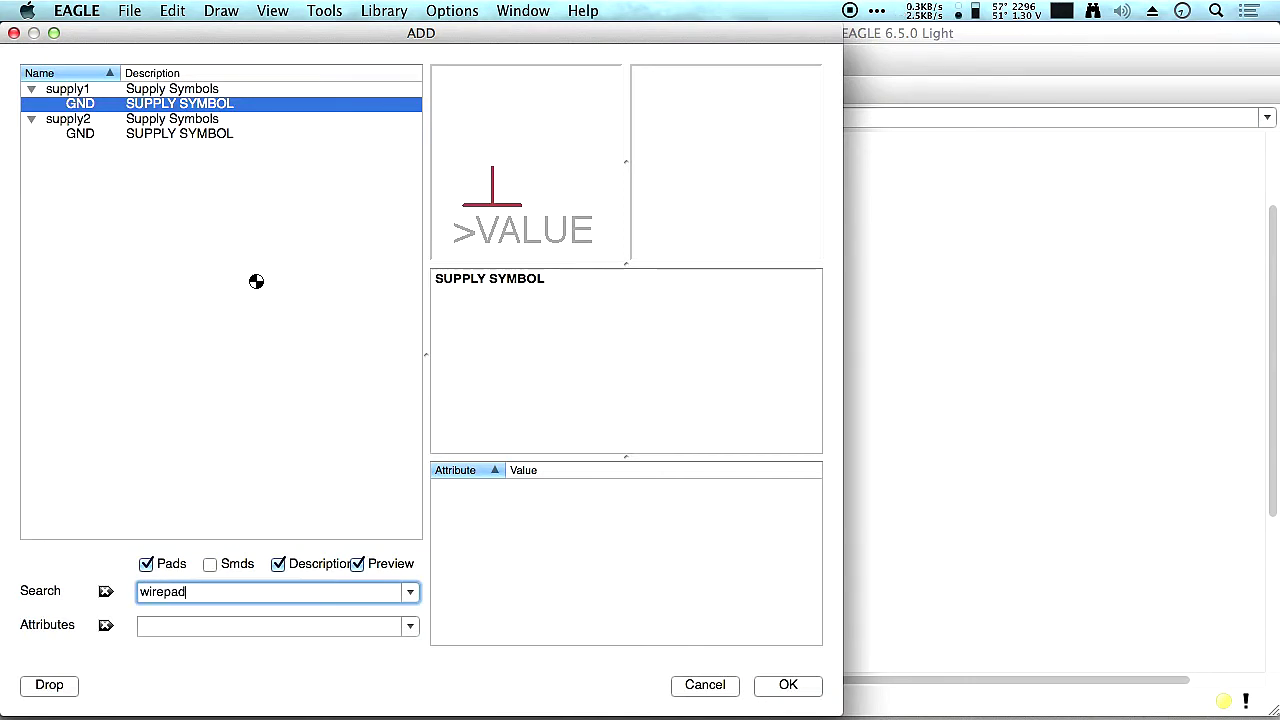
pyautogui.press('Return')
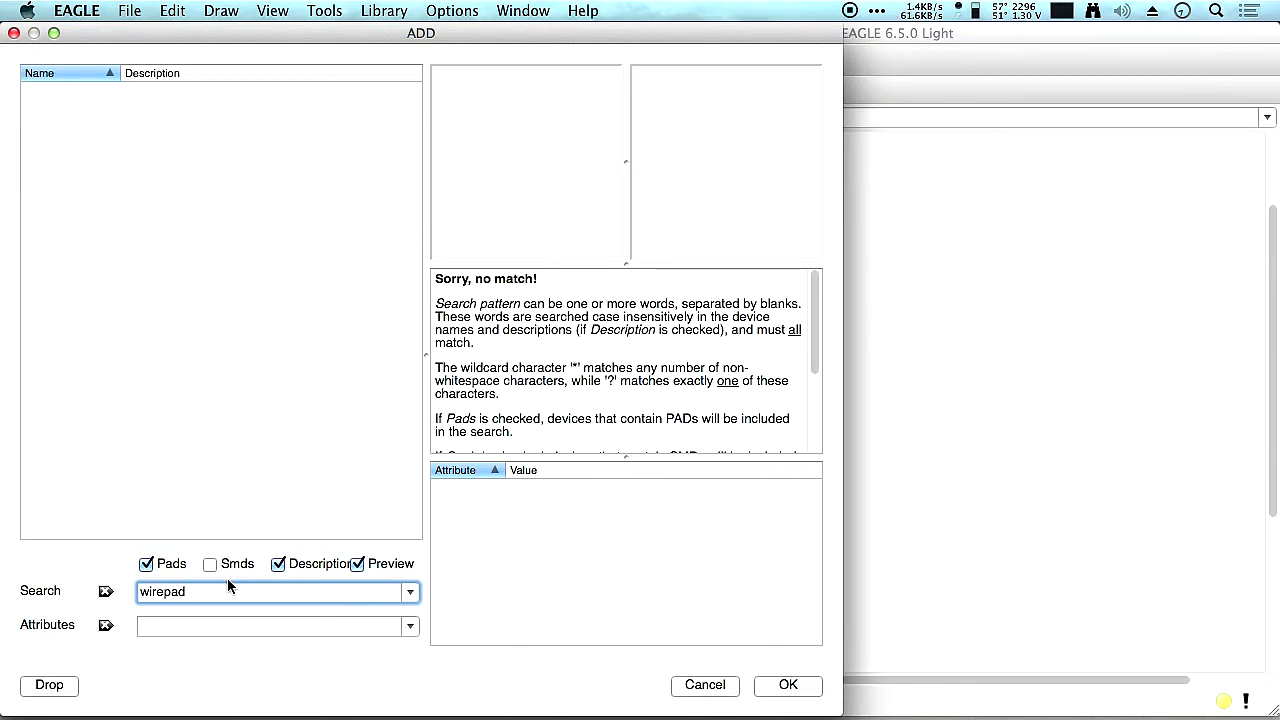
pyautogui.write('*')
pyautogui.press('Home')
pyautogui.write('*')
pyautogui.press('Return')
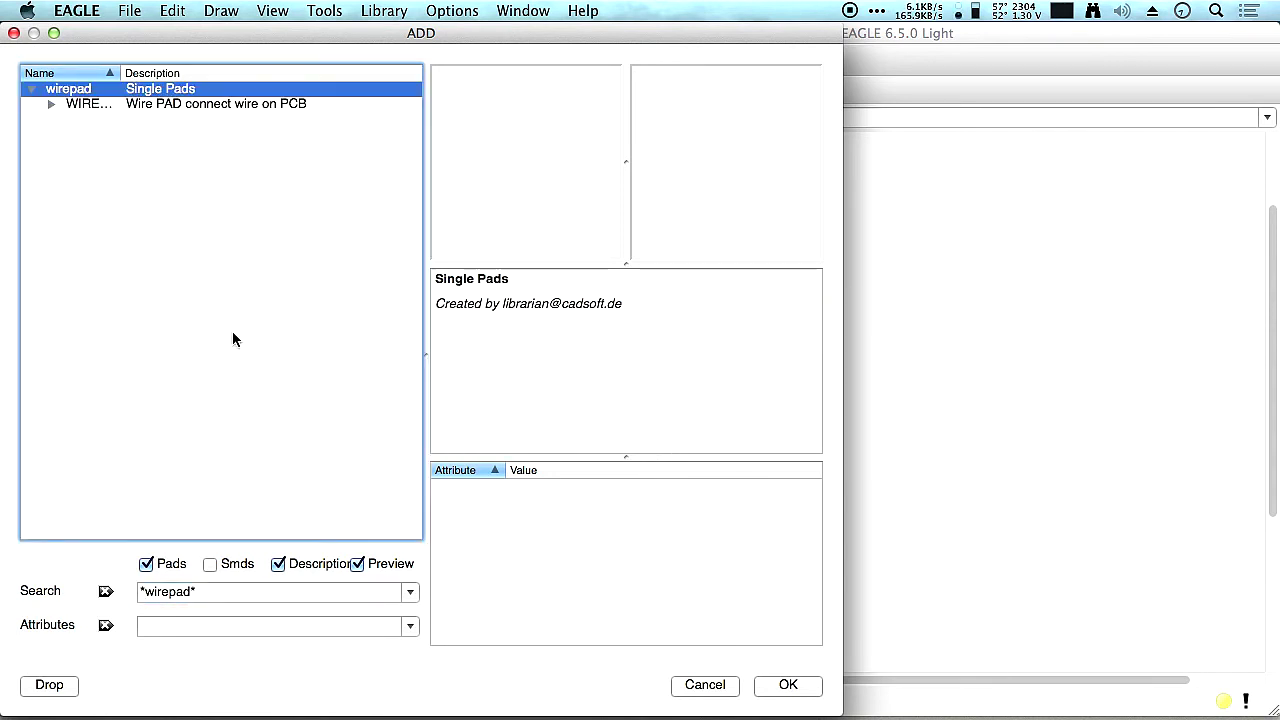
# Place a 4,16O1,6 wire pad on the connection between the VCC symbol and op amp pin 7.
pyautogui.doubleClick(80, 105)
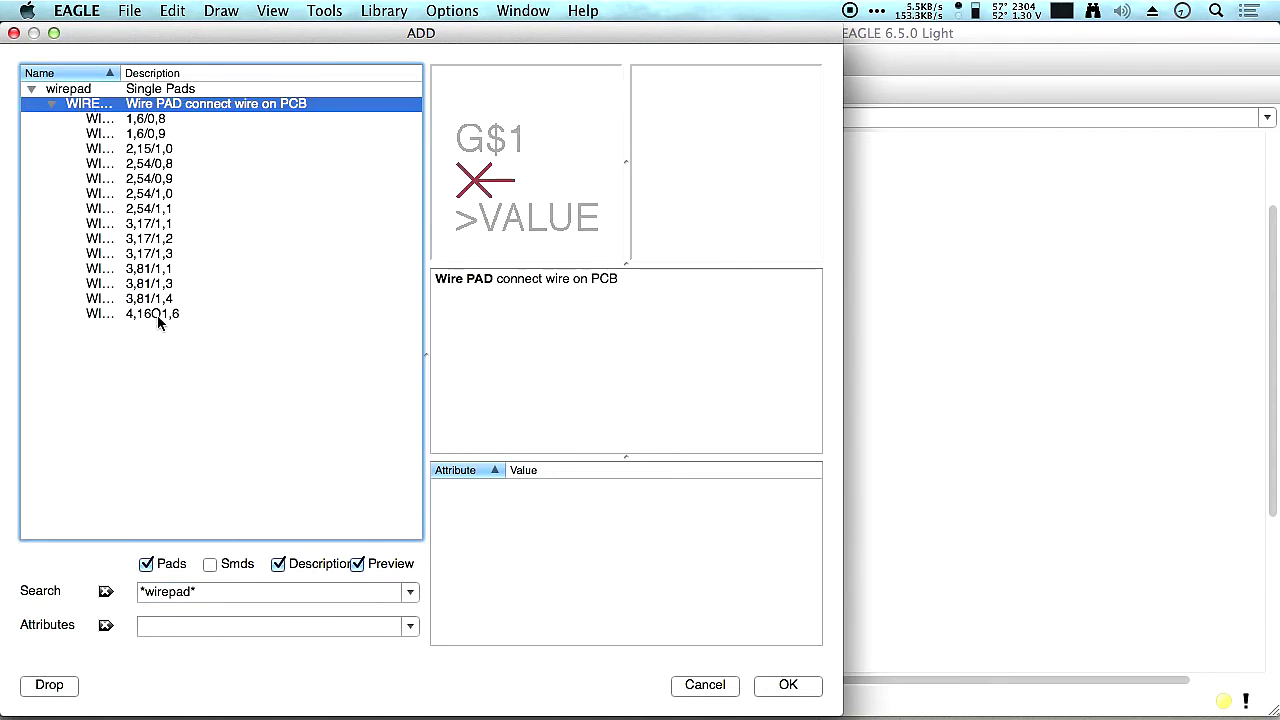
pyautogui.click(158, 299)
pyautogui.click(157, 314)
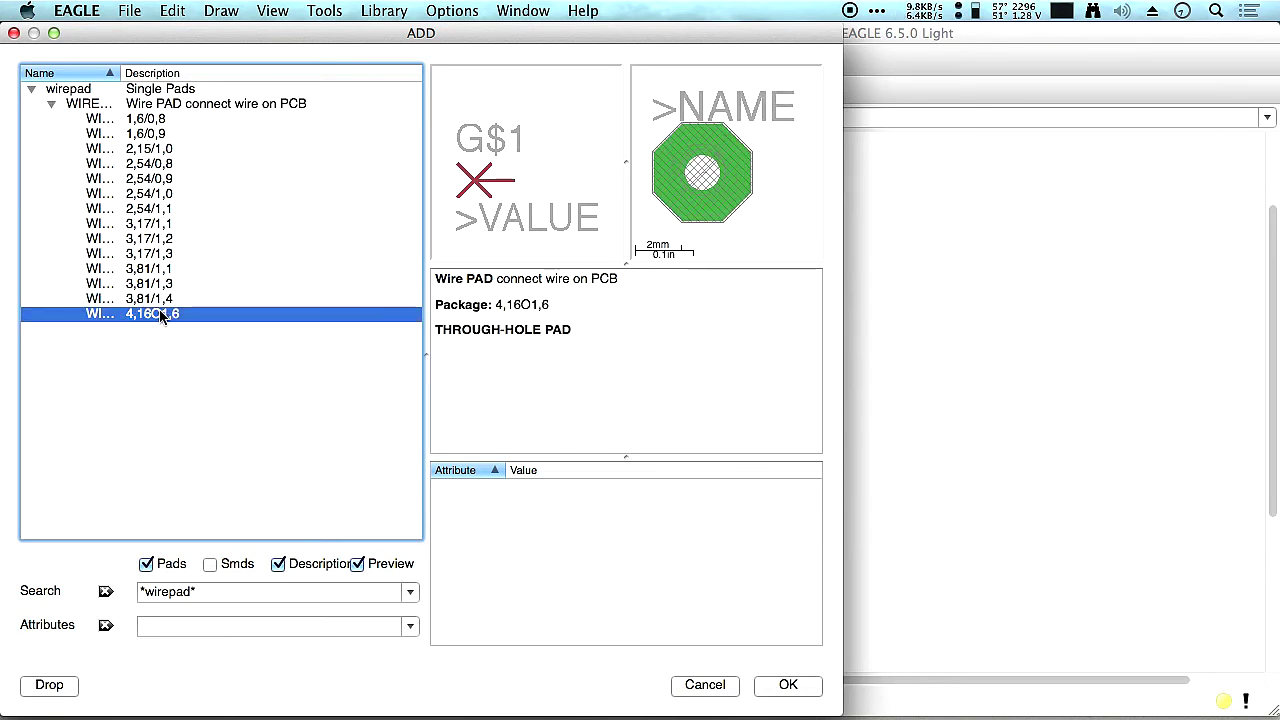
pyautogui.doubleClick(166, 315)
pyautogui.click(555, 264)
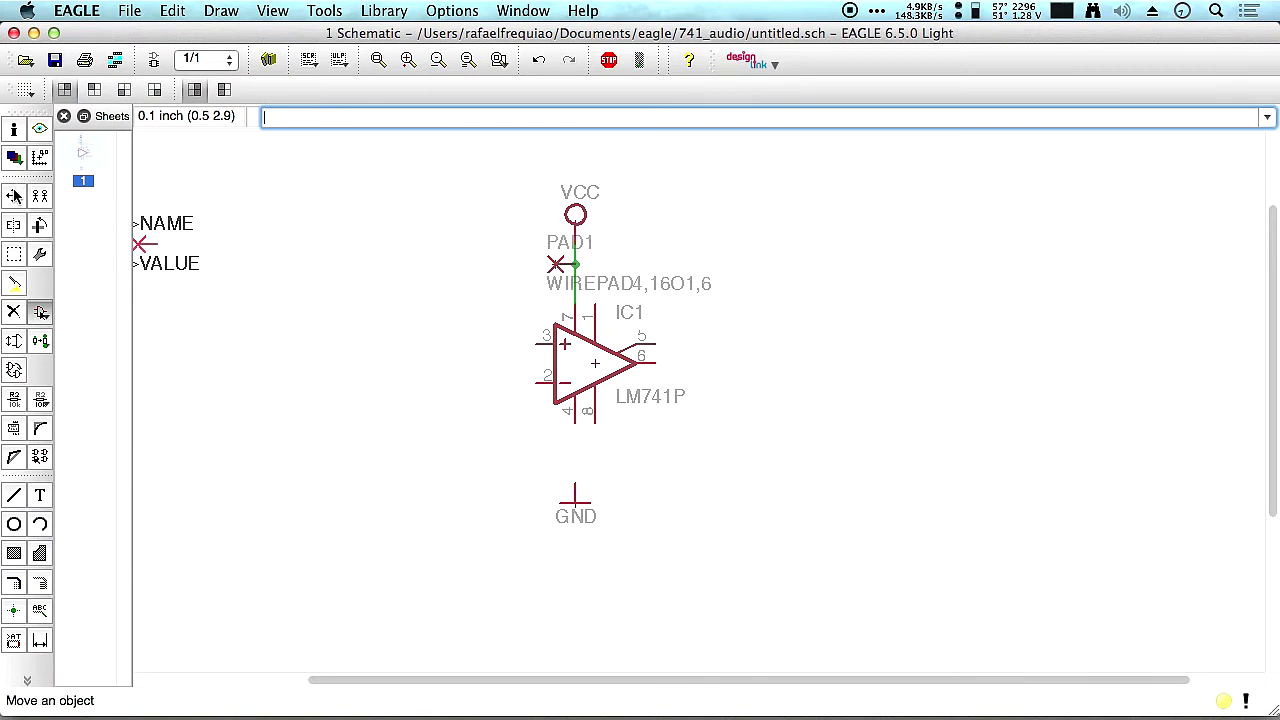
# Rename the wire pad beside the positive supply line as VCC in its properties.
pyautogui.click(14, 196)
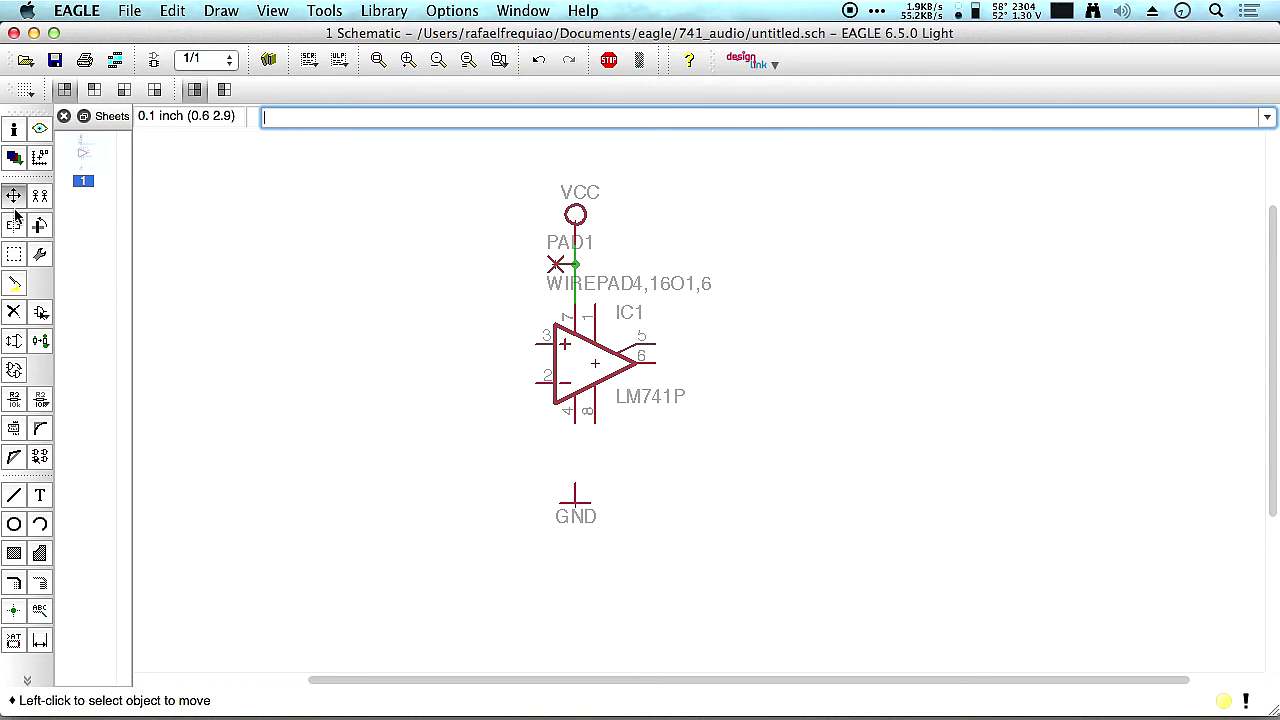
pyautogui.click(14, 129)
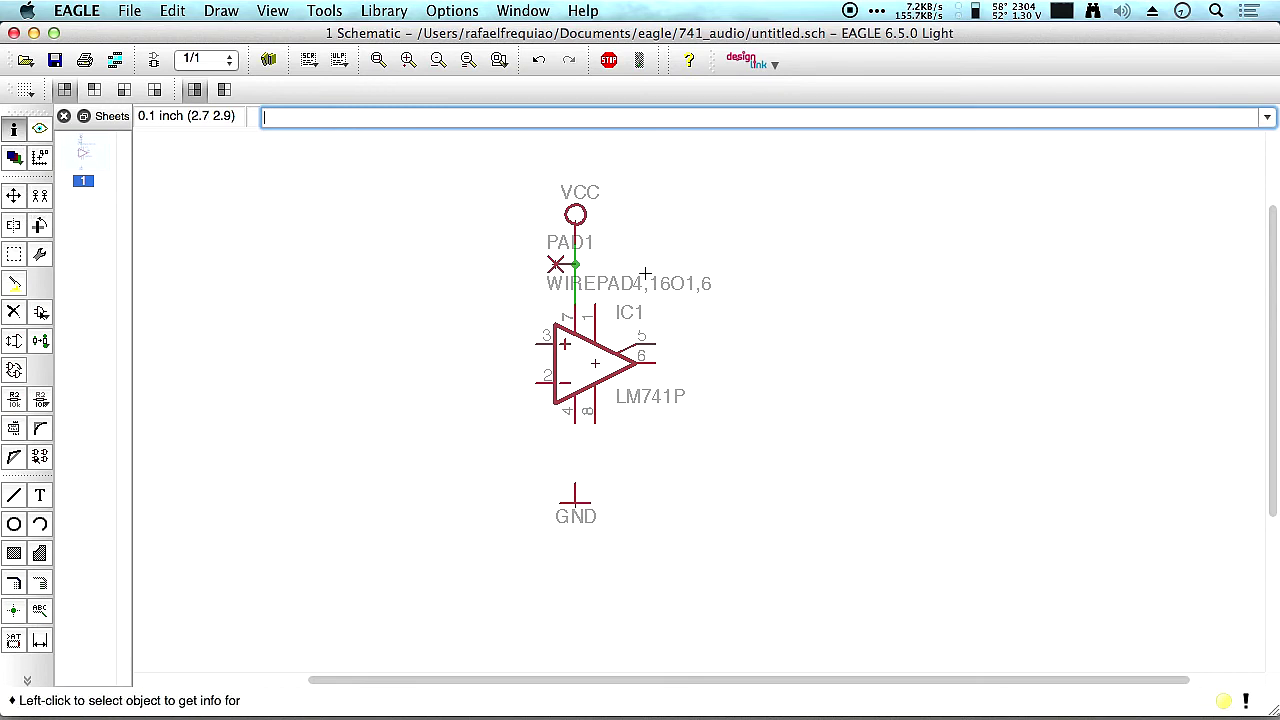
pyautogui.click(556, 265)
pyautogui.write('VCC')
pyautogui.press('Return')
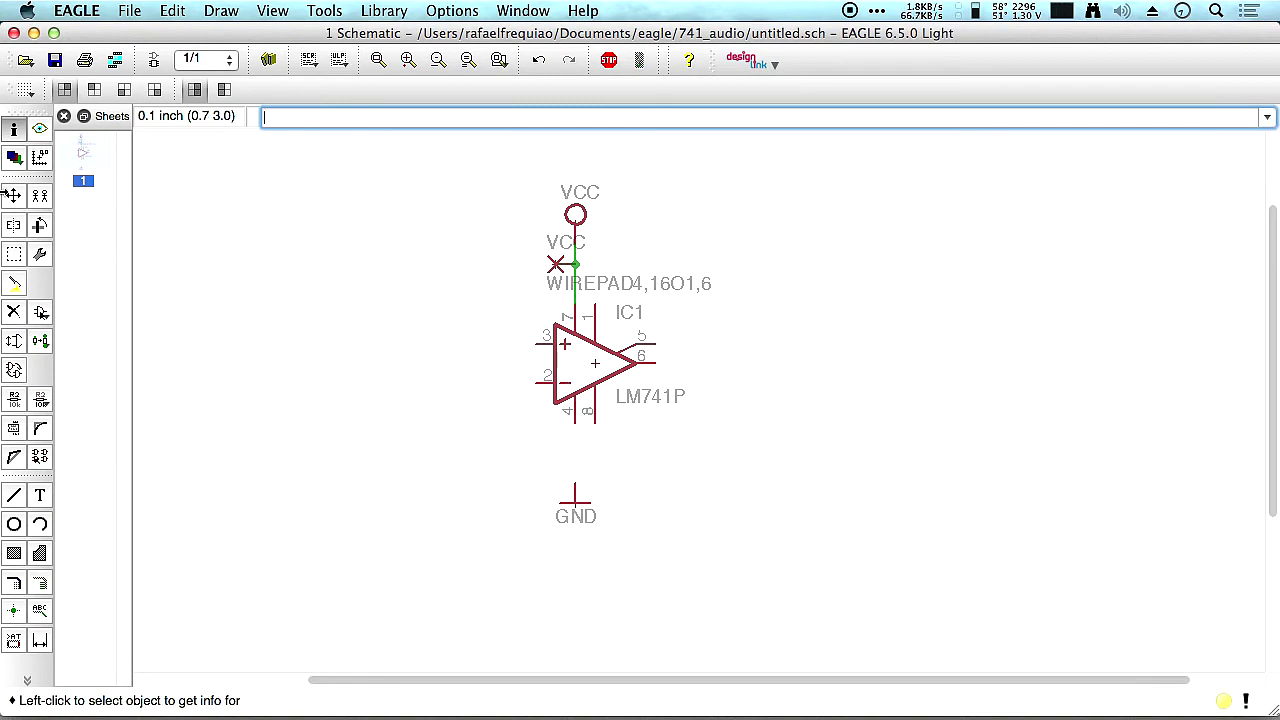
# Draw a net from op amp pin 4 straight down to the GND symbol.
pyautogui.click(14, 497)
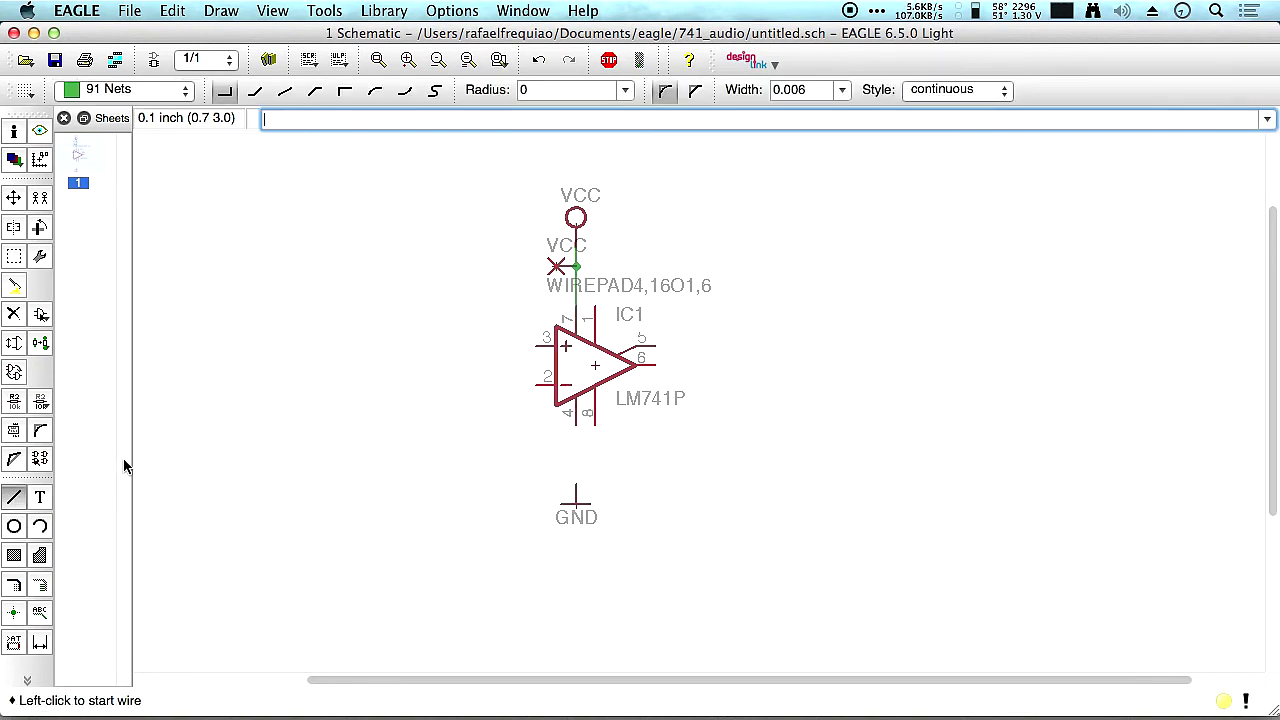
pyautogui.click(576, 425)
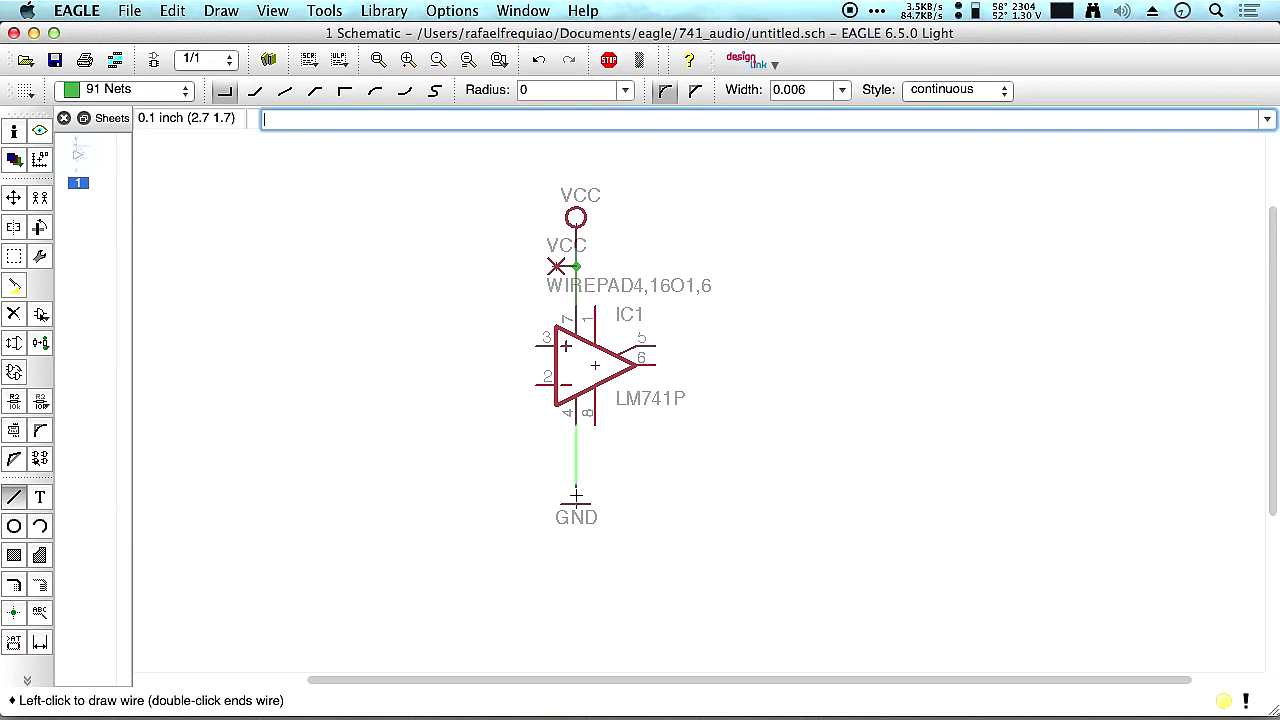
pyautogui.click(576, 486)
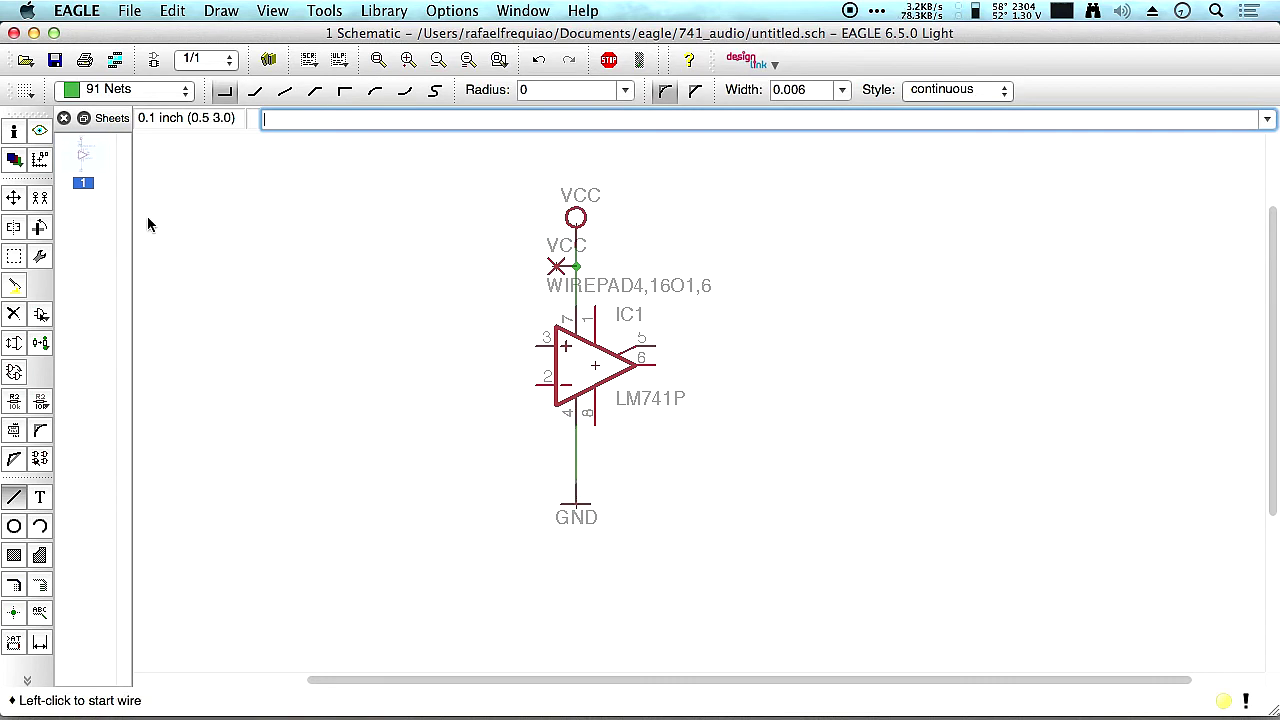
# Reposition the VCC wire pad beside the positive supply line.
pyautogui.click(13, 197)
pyautogui.click(553, 266)
pyautogui.click(513, 265)
pyautogui.click(518, 265)
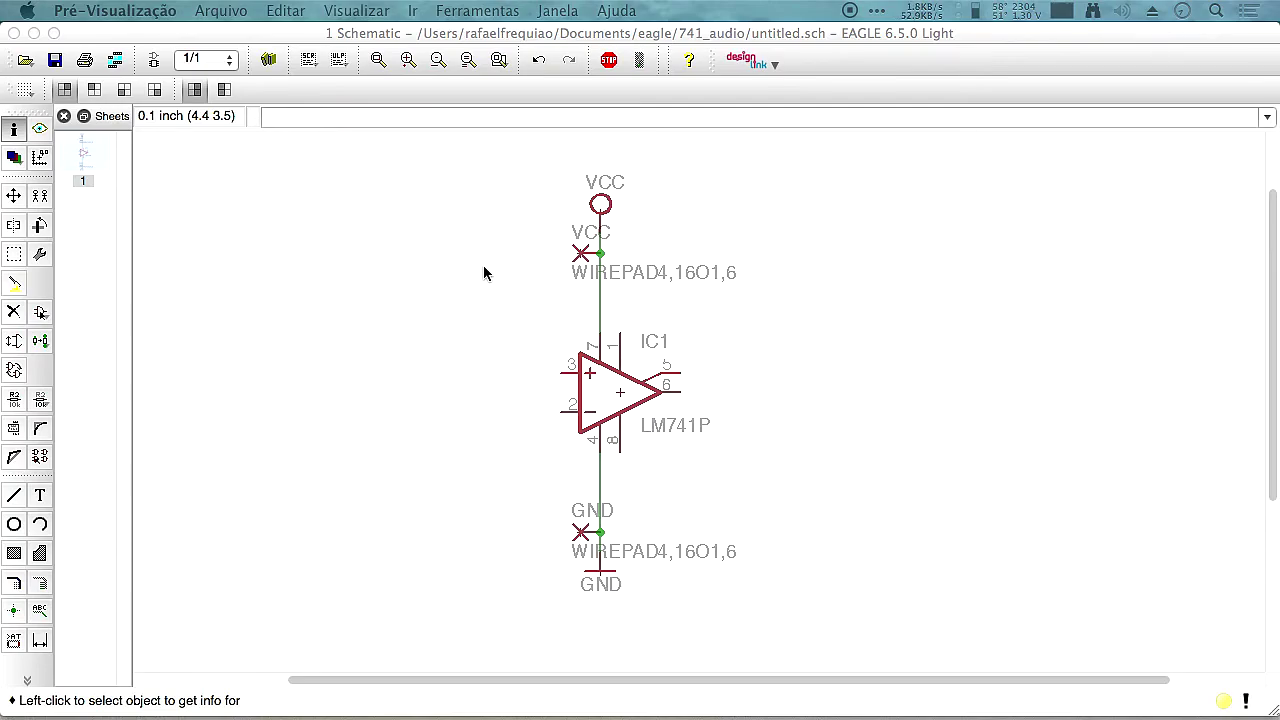
# Close the reference image and draw open-ended nets leftward from op amp pin 3 and from pin 2 down past the GND symbol.
pyautogui.moveTo(1210, 162); pyautogui.dragTo(876, 185)
pyautogui.press('super+w')
pyautogui.click(14, 496)
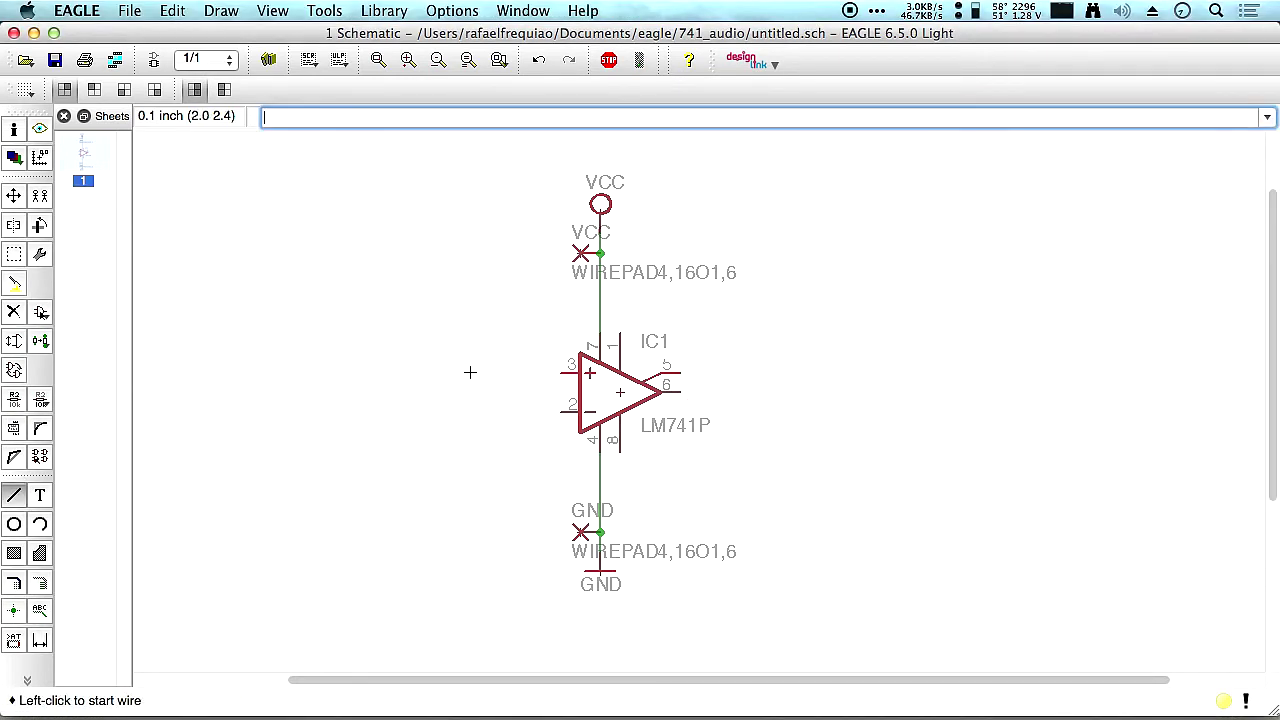
pyautogui.doubleClick(444, 374)
pyautogui.click(563, 412)
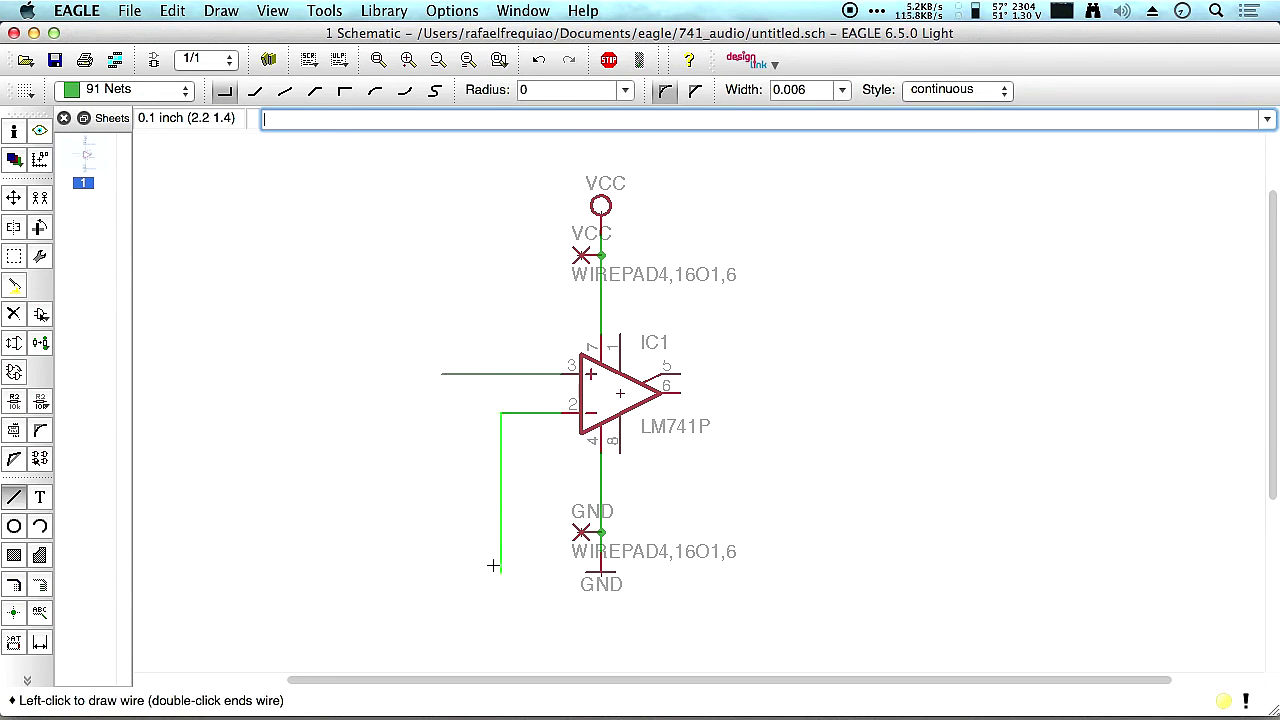
pyautogui.doubleClick(501, 632)
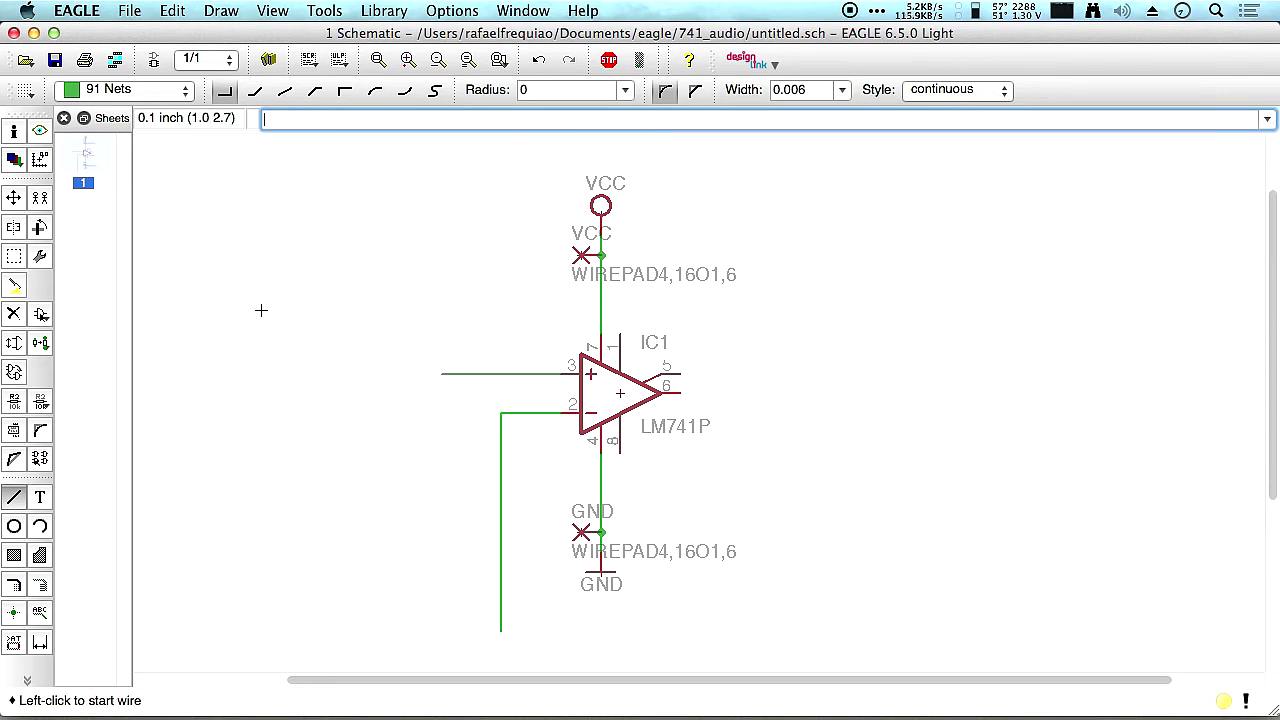
# Search the part library for "resistor" and look through the matching devices.
pyautogui.click(40, 313)
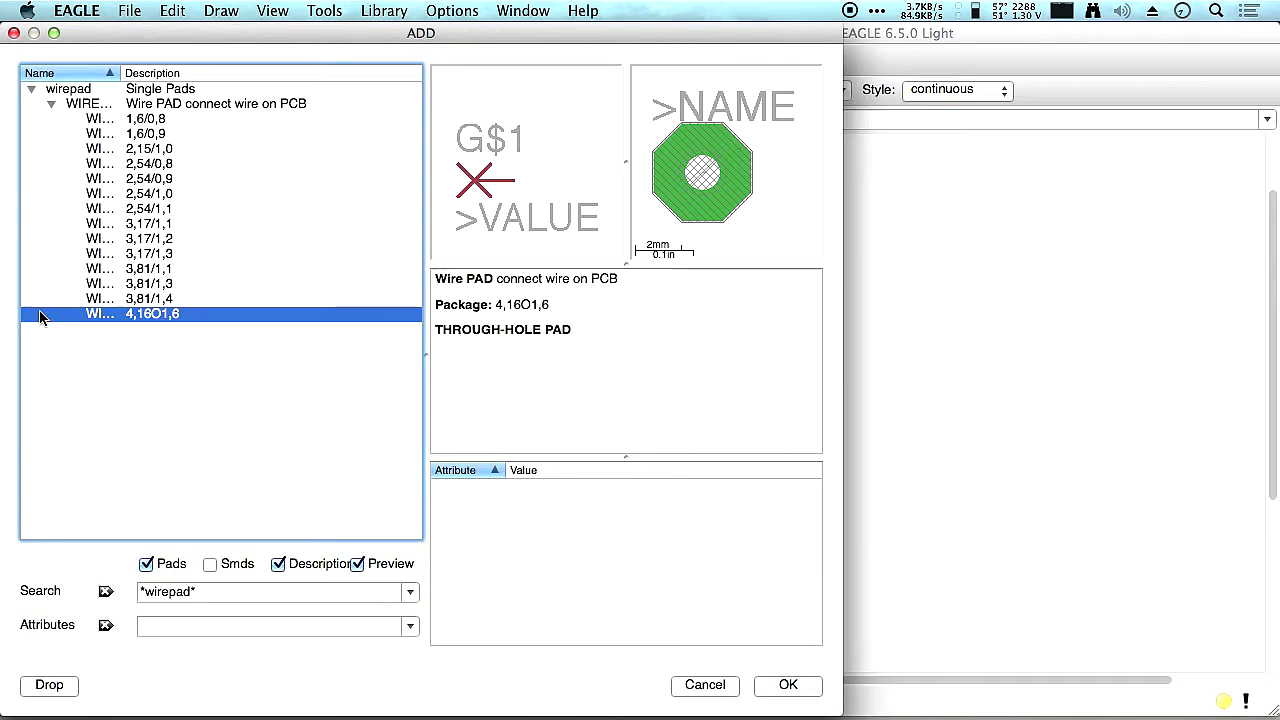
pyautogui.tripleClick(203, 591)
pyautogui.write('resistor')
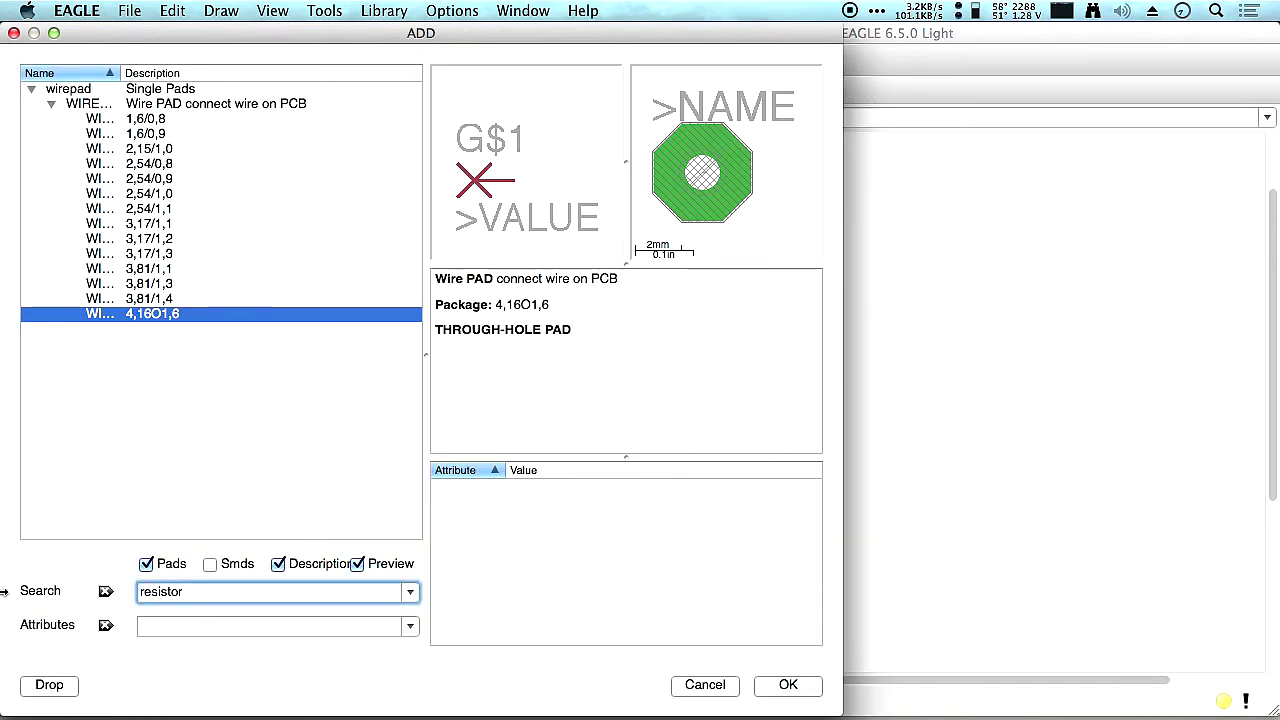
pyautogui.press('Return')
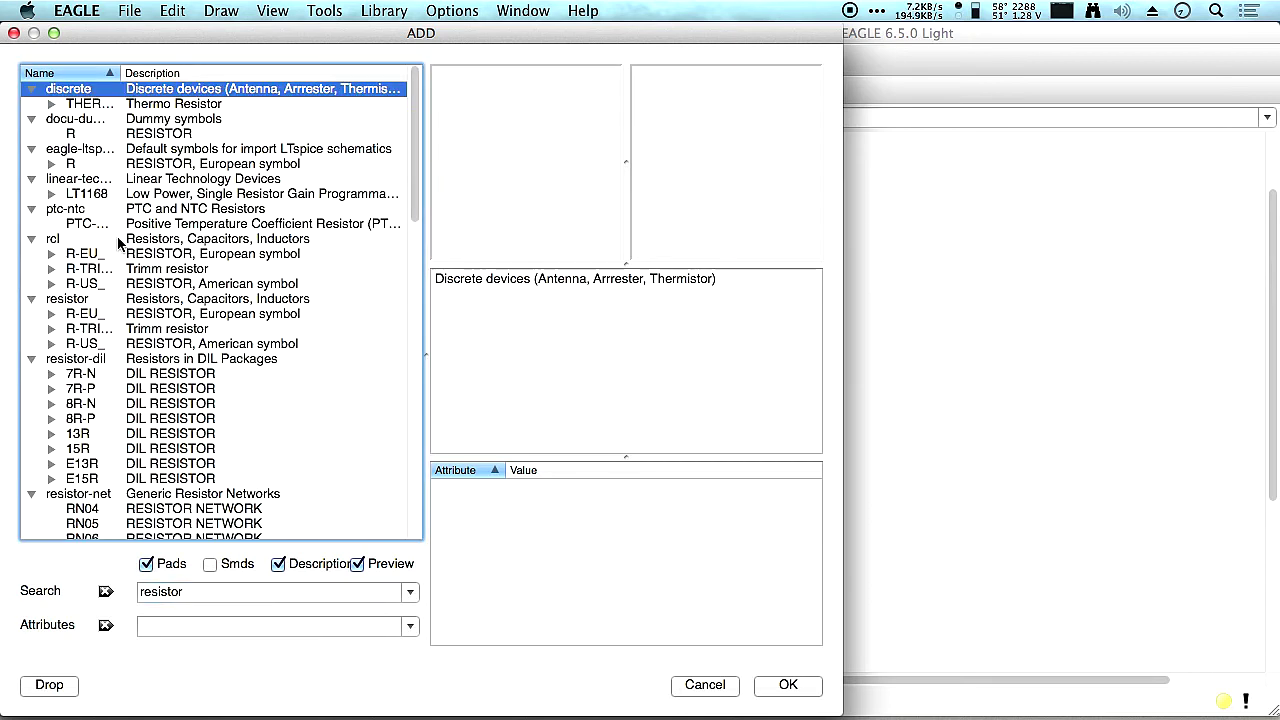
pyautogui.scroll(-20, 179, 305)
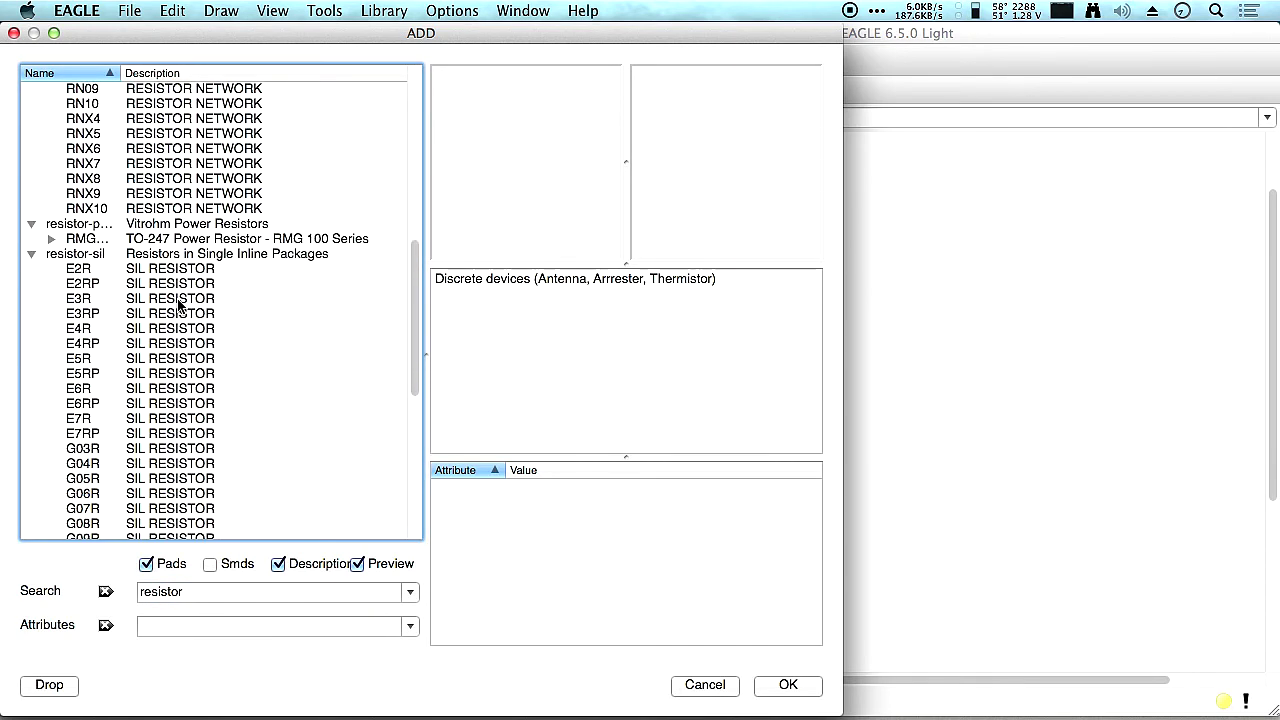
pyautogui.scroll(-4, 179, 305)
pyautogui.scroll(8, 179, 305)
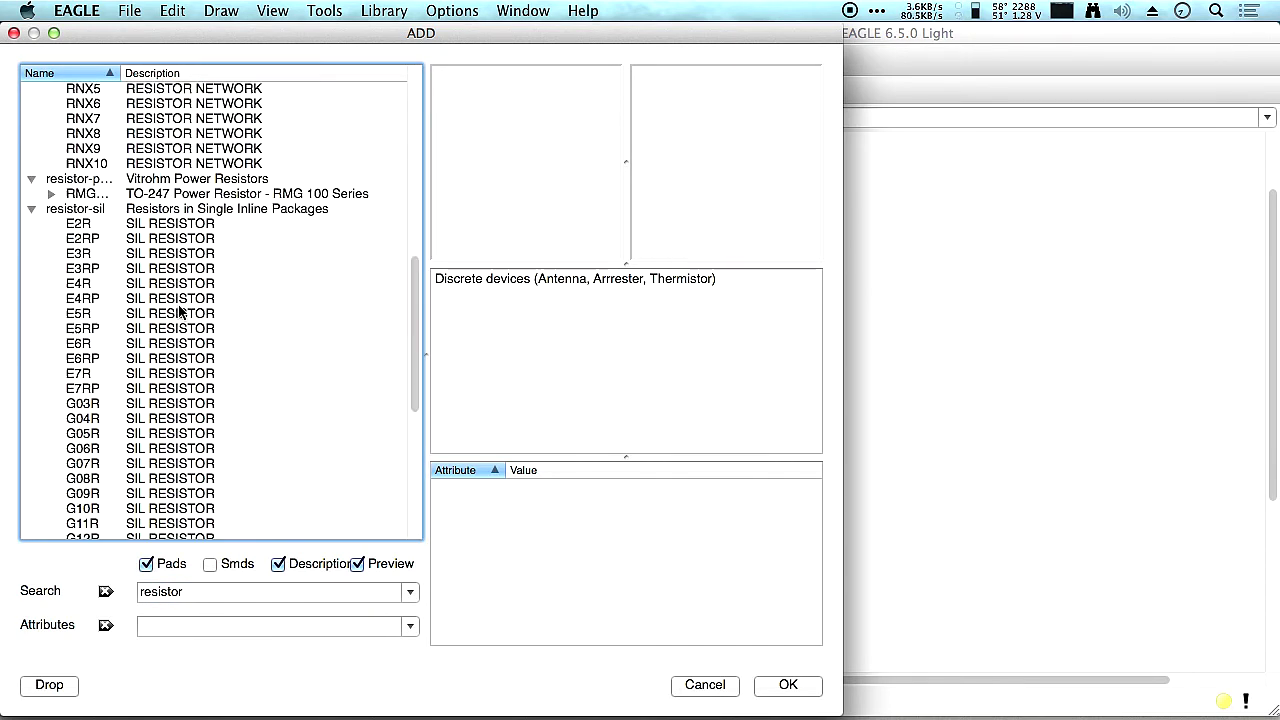
# Clear the part search and expand the resistor library's R-EU_ European-symbol resistor to list its packages.
pyautogui.click(200, 591)
pyautogui.press('super+a')
pyautogui.press('BackSpace')
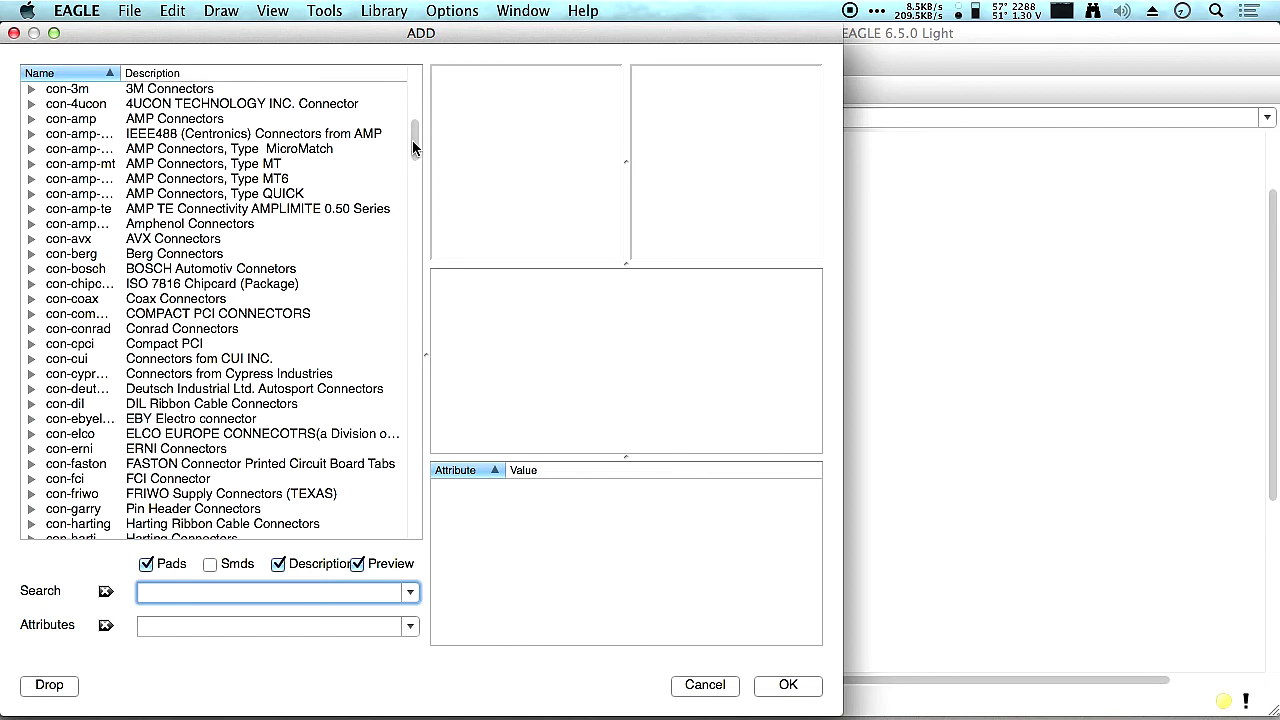
pyautogui.moveTo(412, 140); pyautogui.dragTo(400, 443)
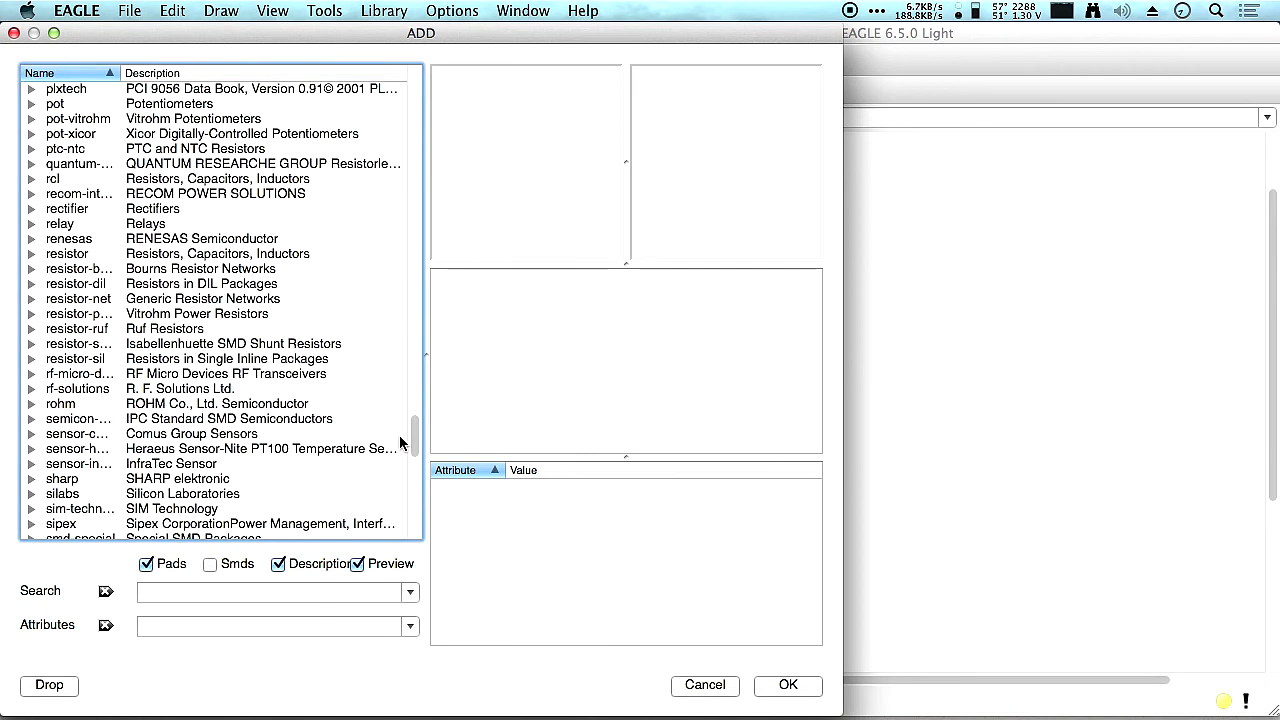
pyautogui.click(180, 256)
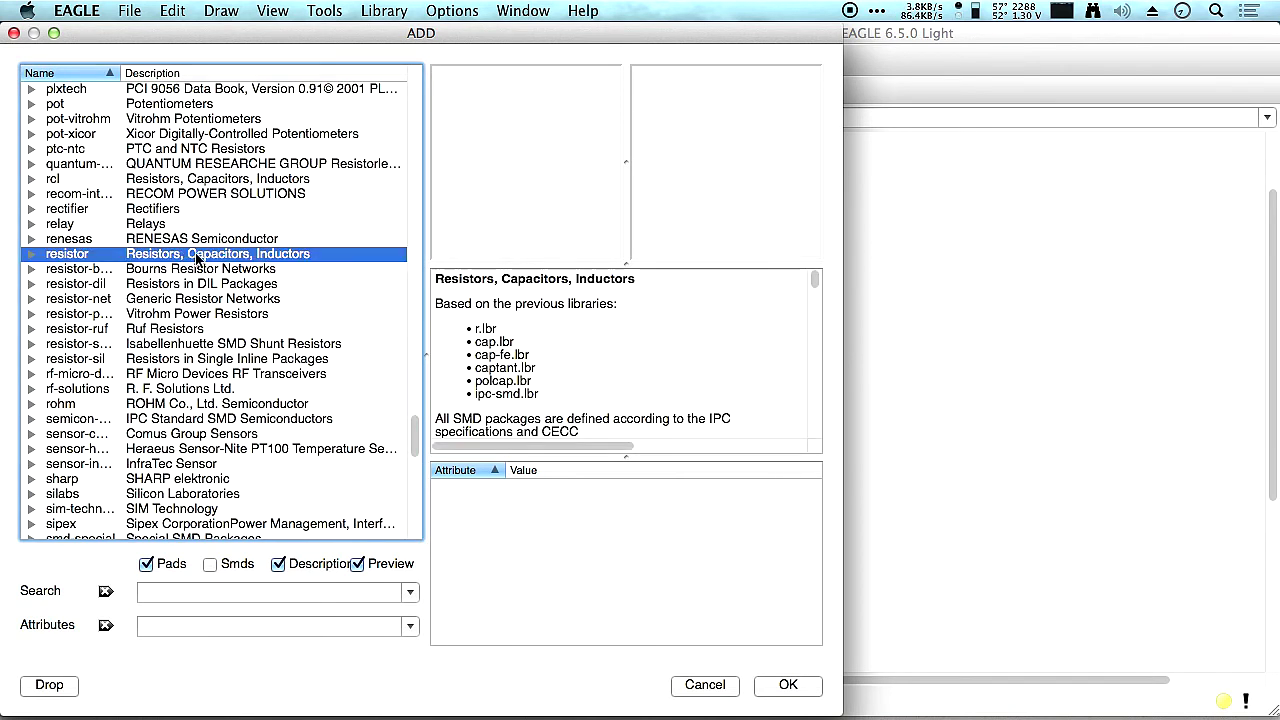
pyautogui.doubleClick(257, 258)
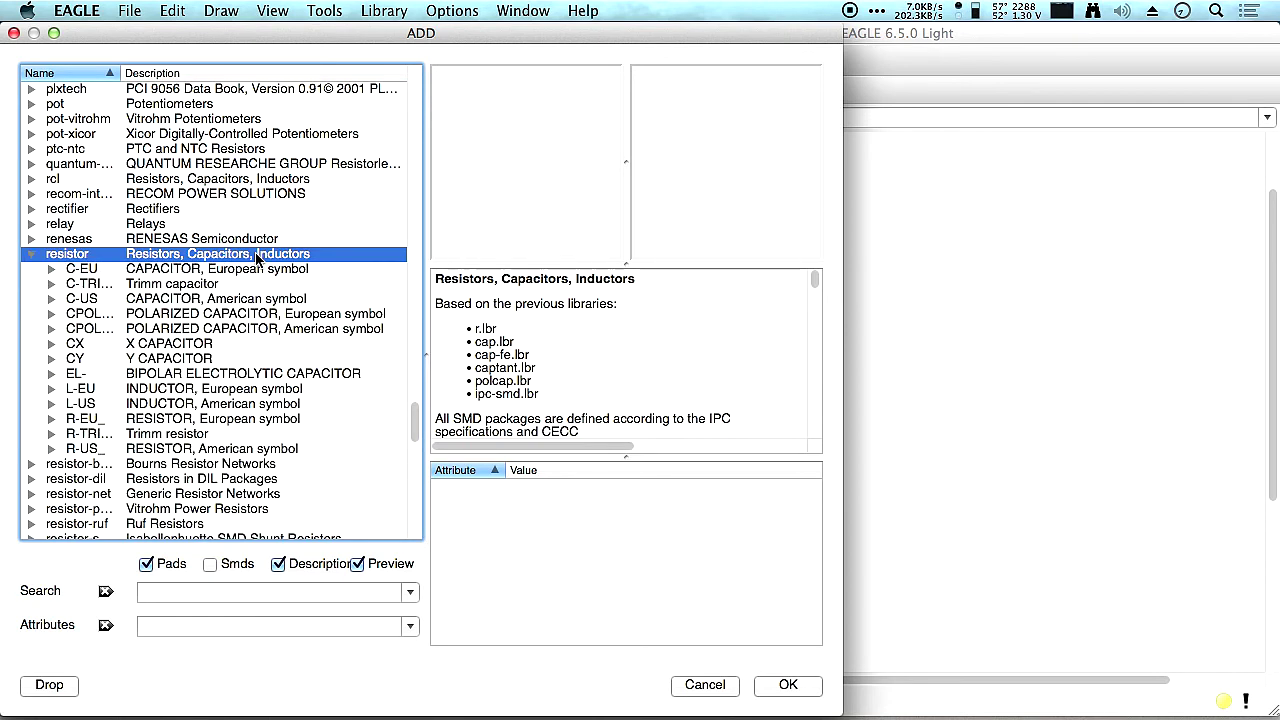
pyautogui.click(193, 420)
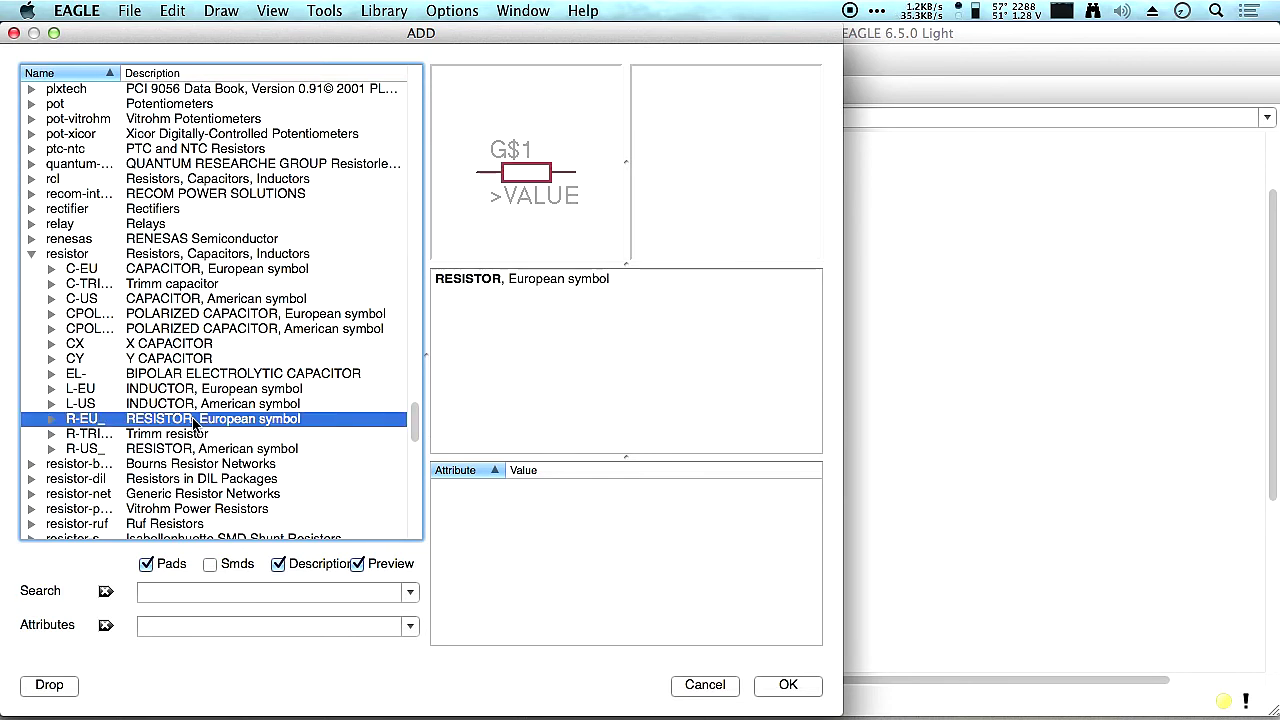
pyautogui.doubleClick(193, 421)
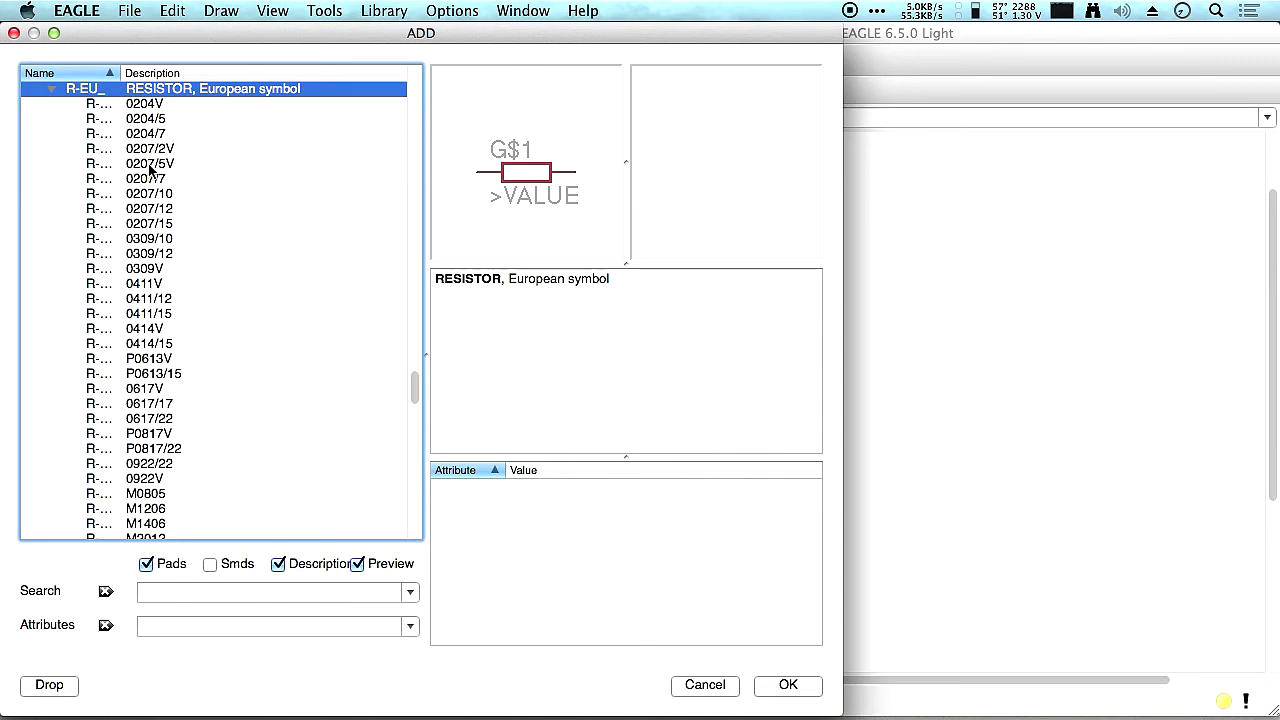
# Compare the small European resistor packages and choose 0207/10 for placement.
pyautogui.click(142, 121)
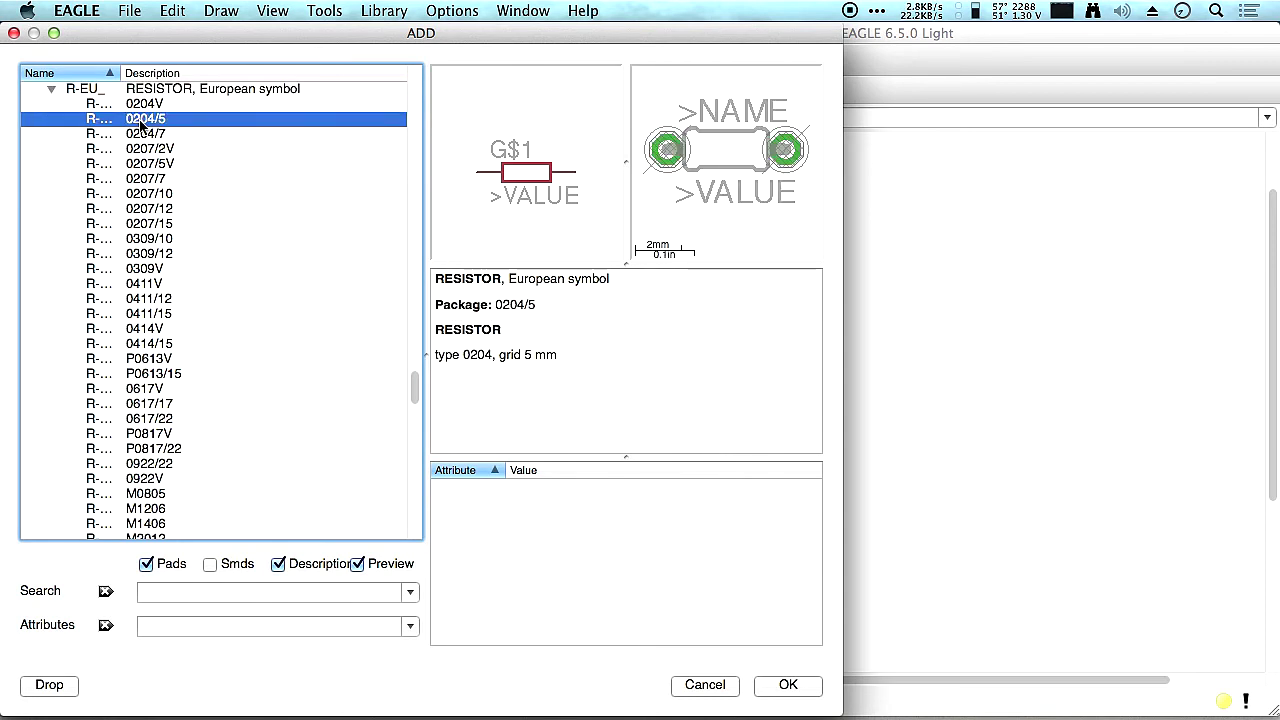
pyautogui.click(142, 128)
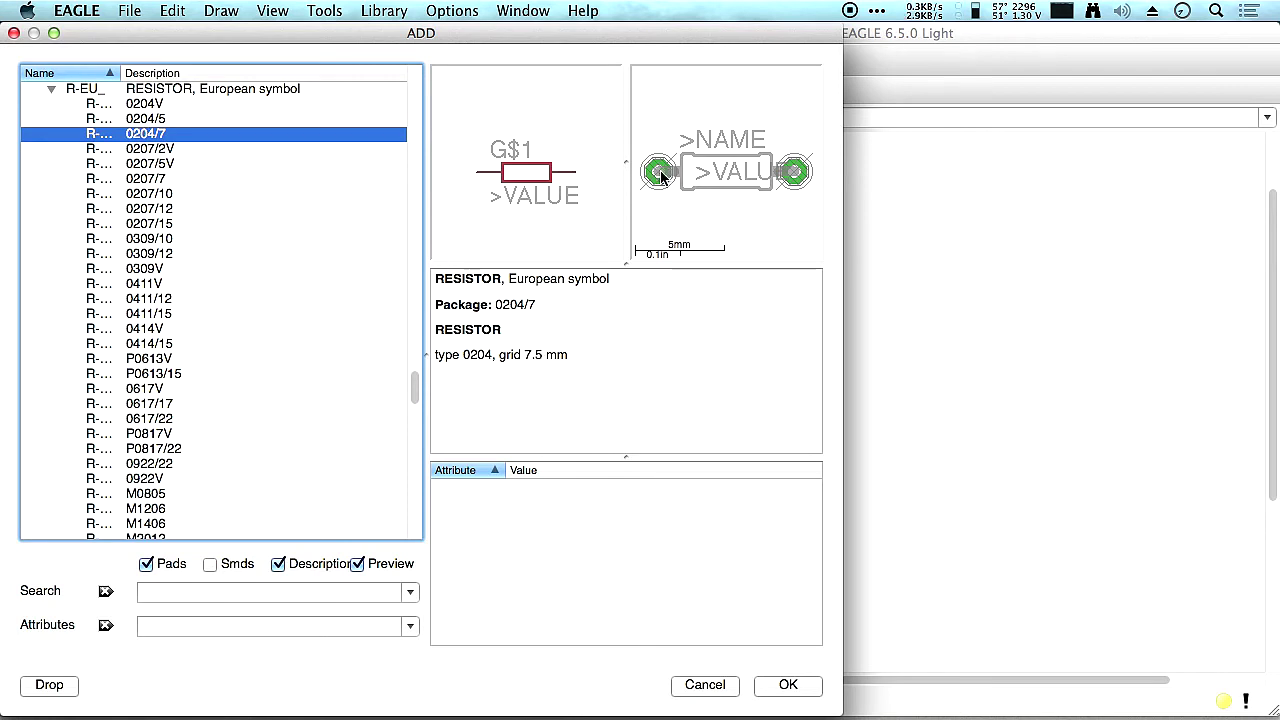
pyautogui.click(161, 148)
pyautogui.click(161, 133)
pyautogui.click(160, 163)
pyautogui.click(160, 178)
pyautogui.click(161, 193)
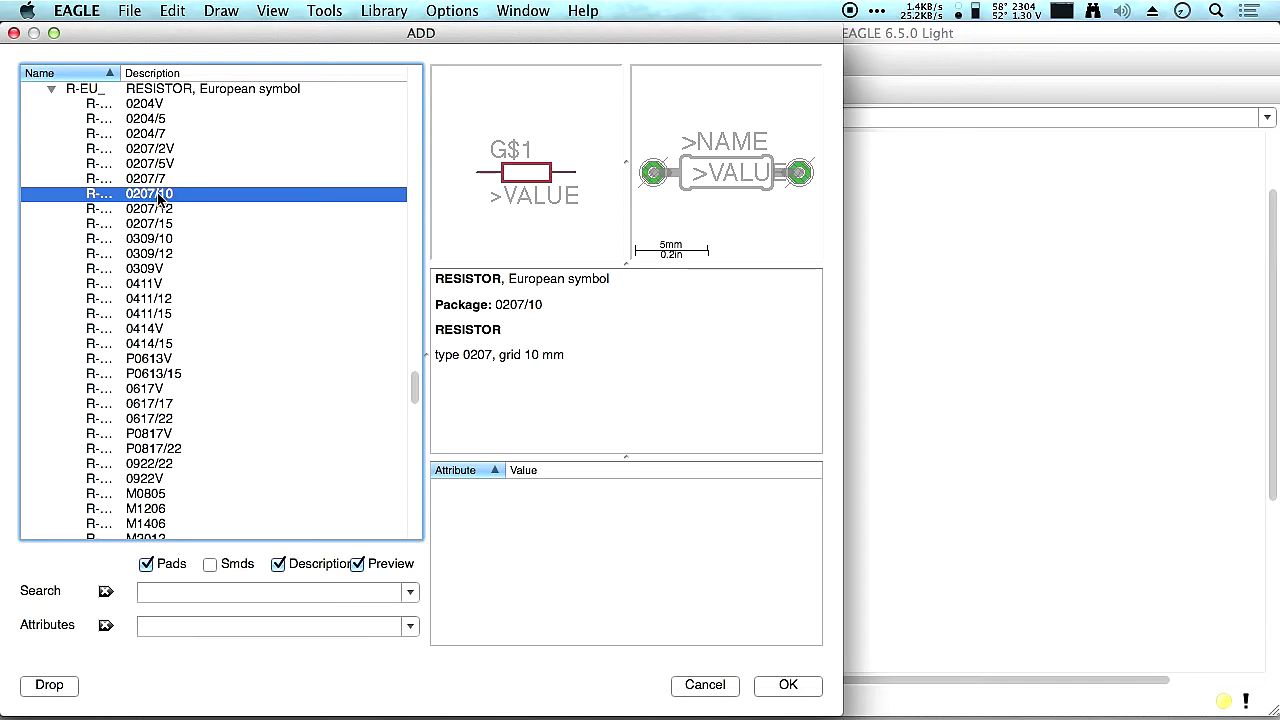
pyautogui.doubleClick(160, 193)
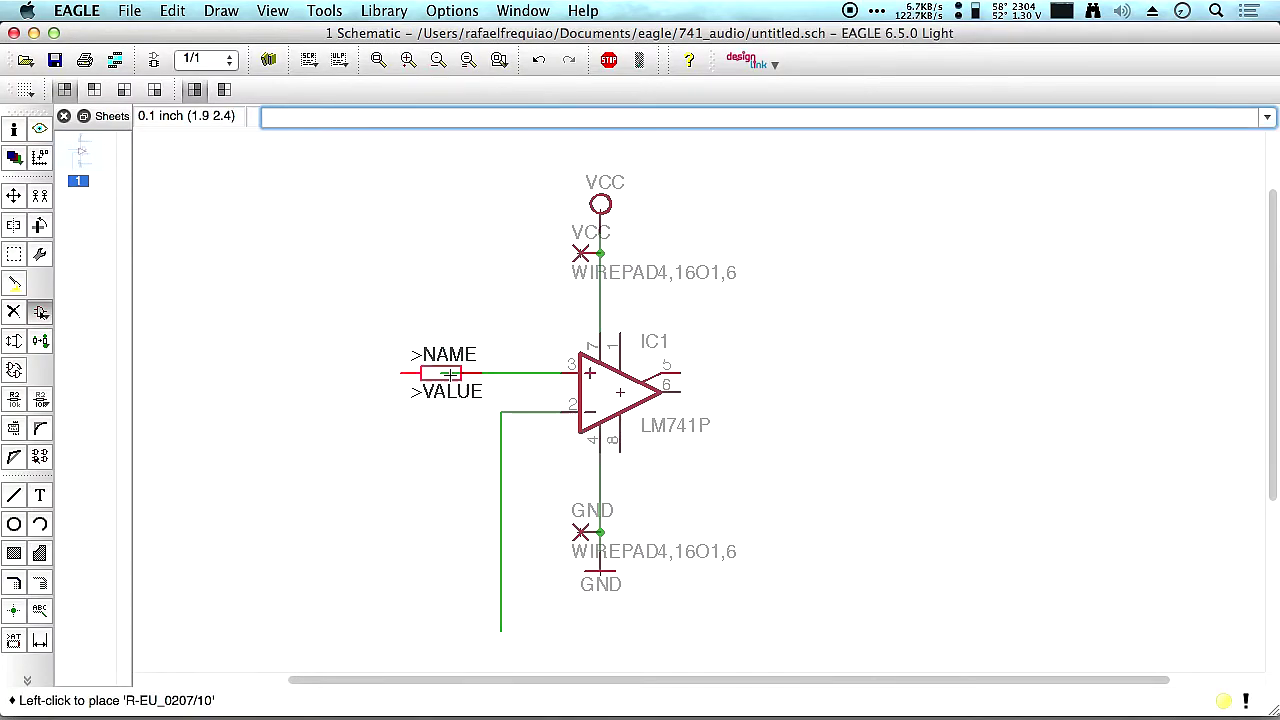
# Place two vertical 0207/10 resistors, one above and one below the open end of the op amp pin 3 net.
pyautogui.rightClick(391, 313)
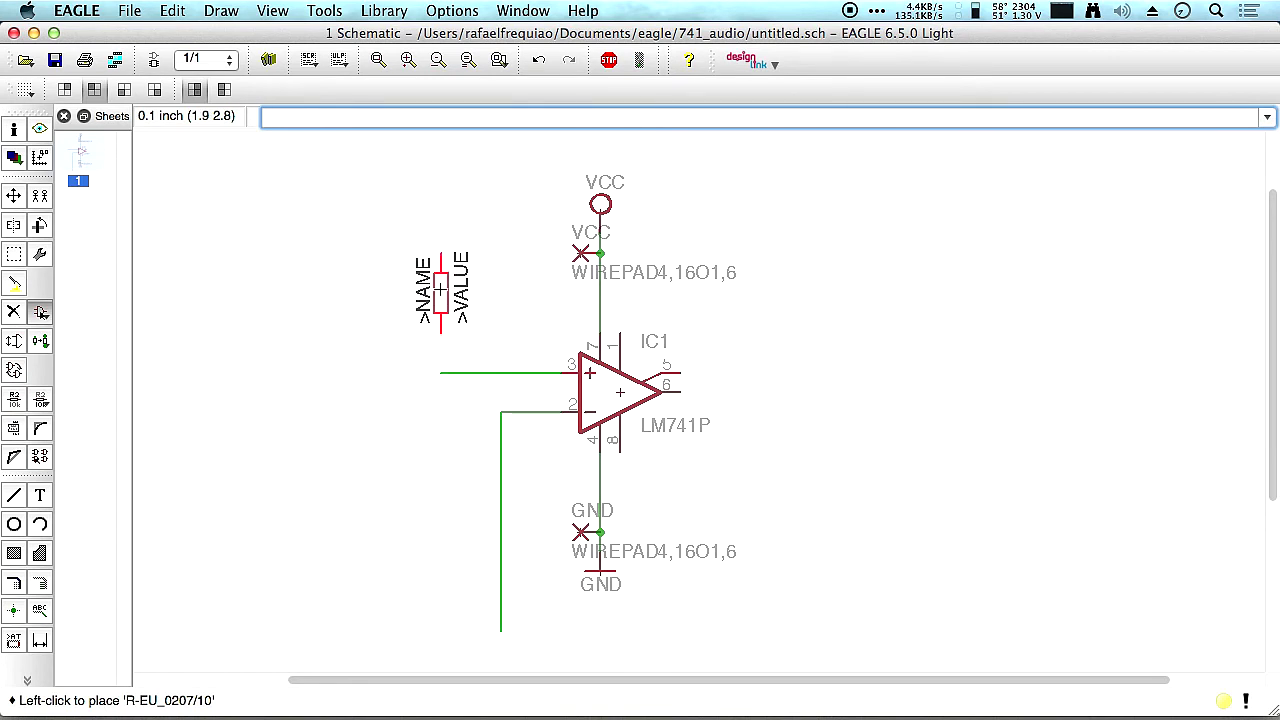
pyautogui.click(441, 292)
pyautogui.click(441, 450)
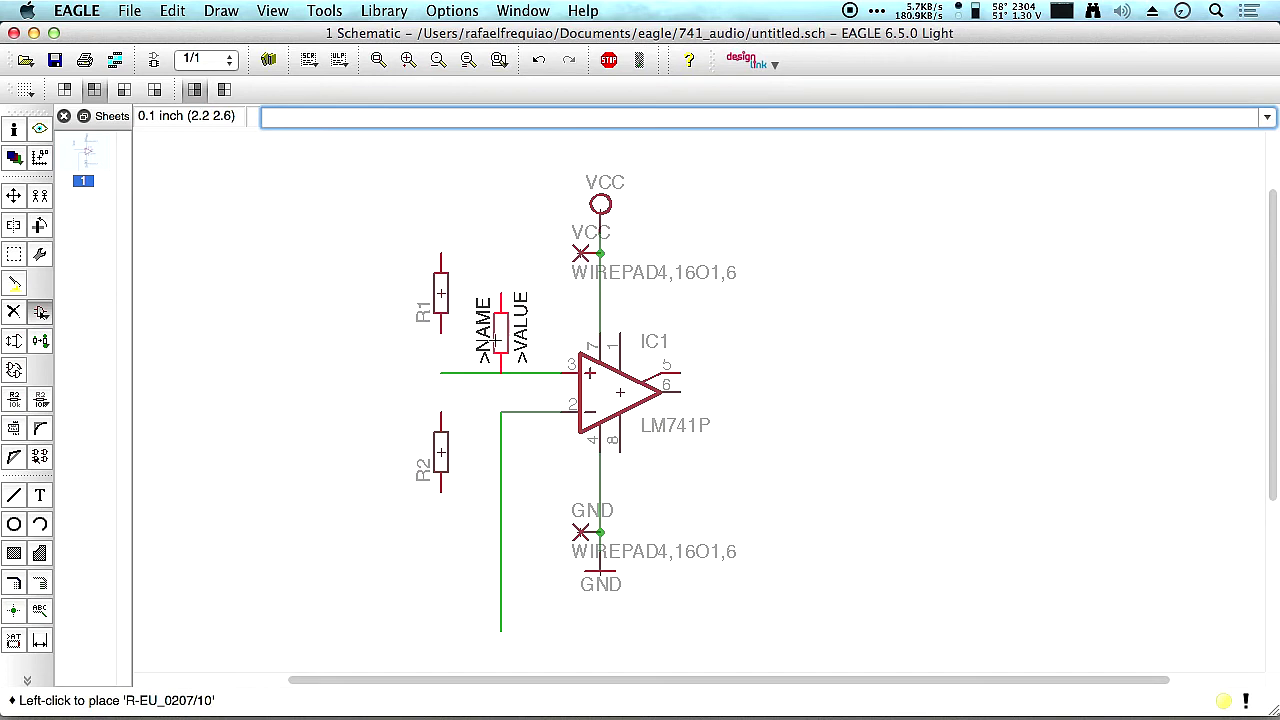
pyautogui.press('Escape')
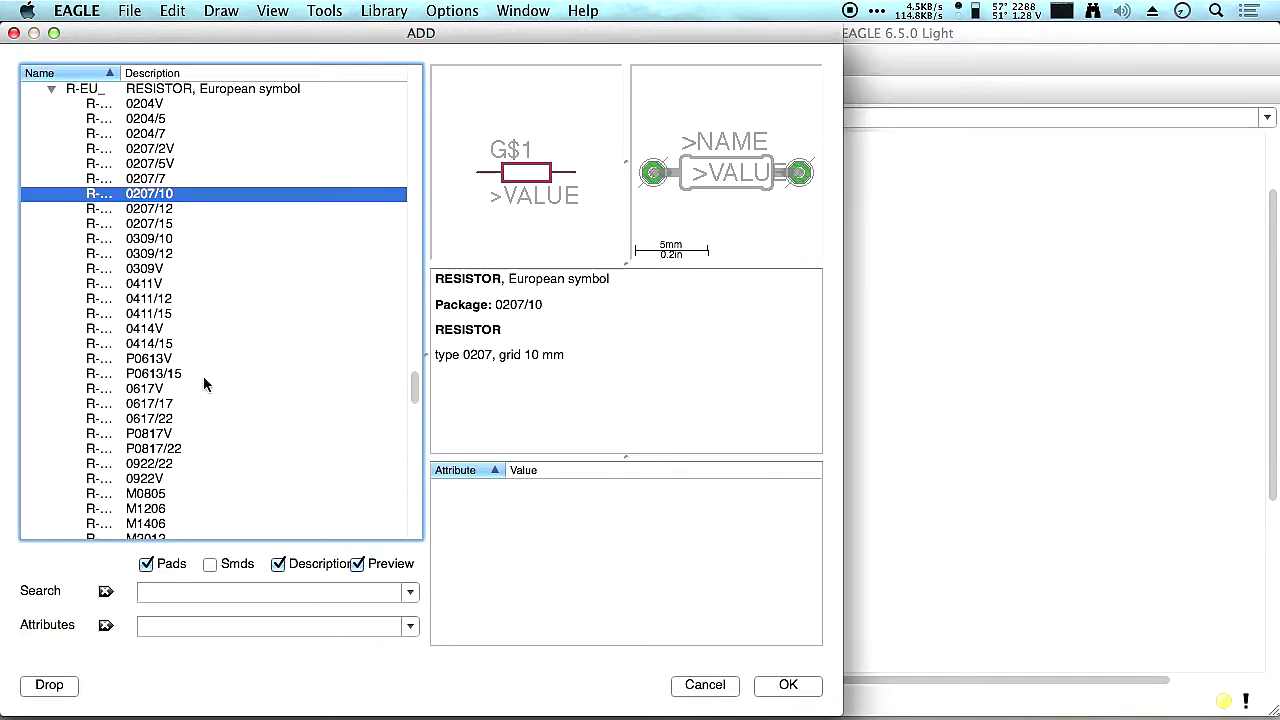
# Preview the capacitor types in the resistor library and expand the polarized capacitor with European symbol.
pyautogui.scroll(5, 179, 232)
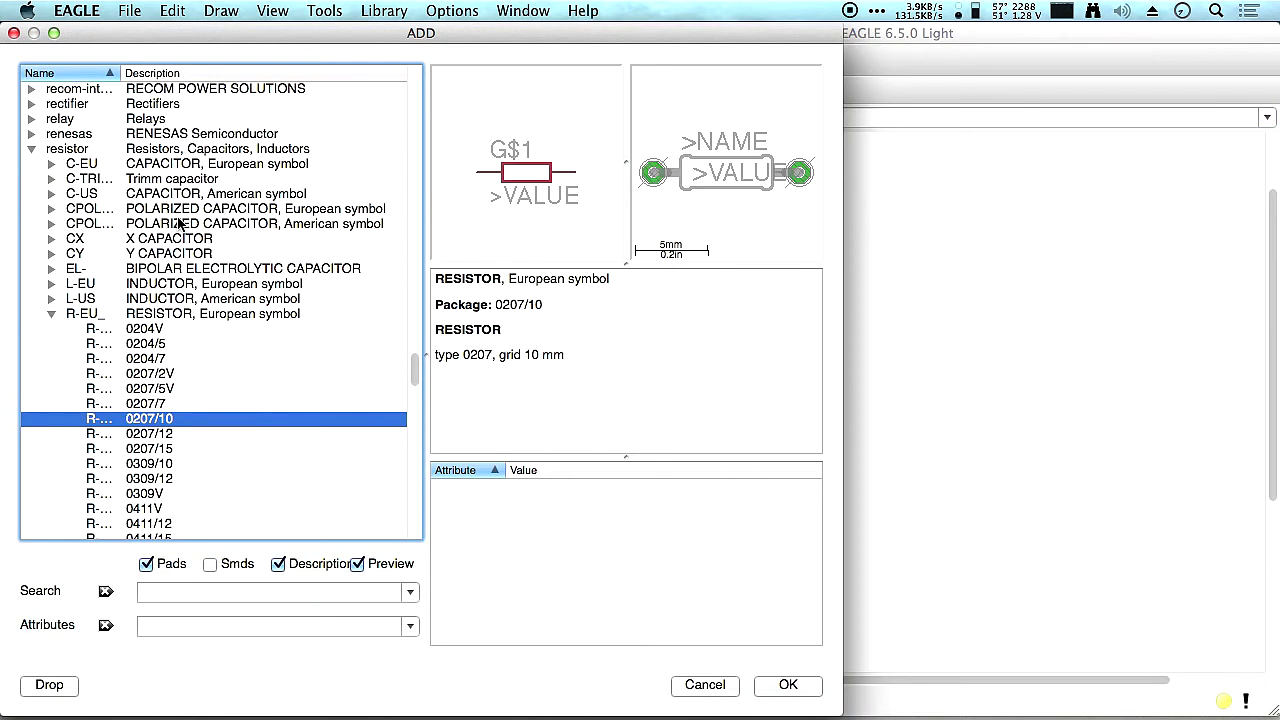
pyautogui.click(170, 165)
pyautogui.click(157, 184)
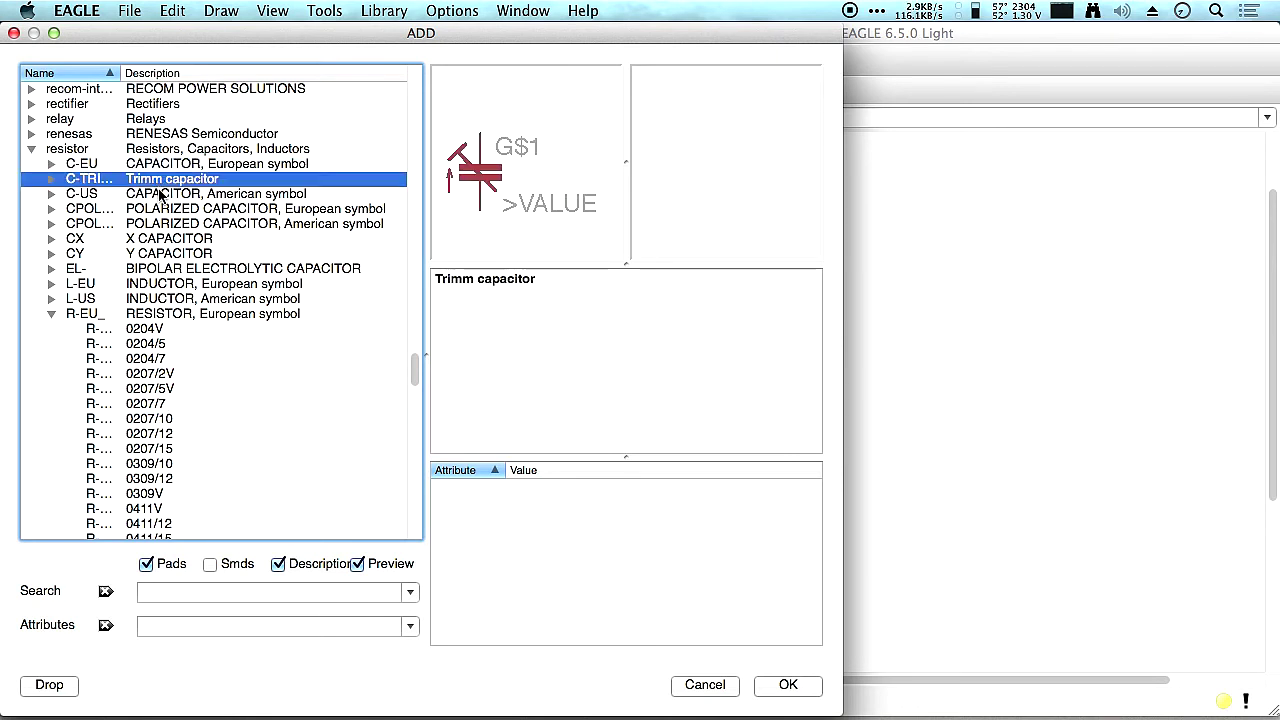
pyautogui.click(162, 195)
pyautogui.click(198, 226)
pyautogui.click(198, 210)
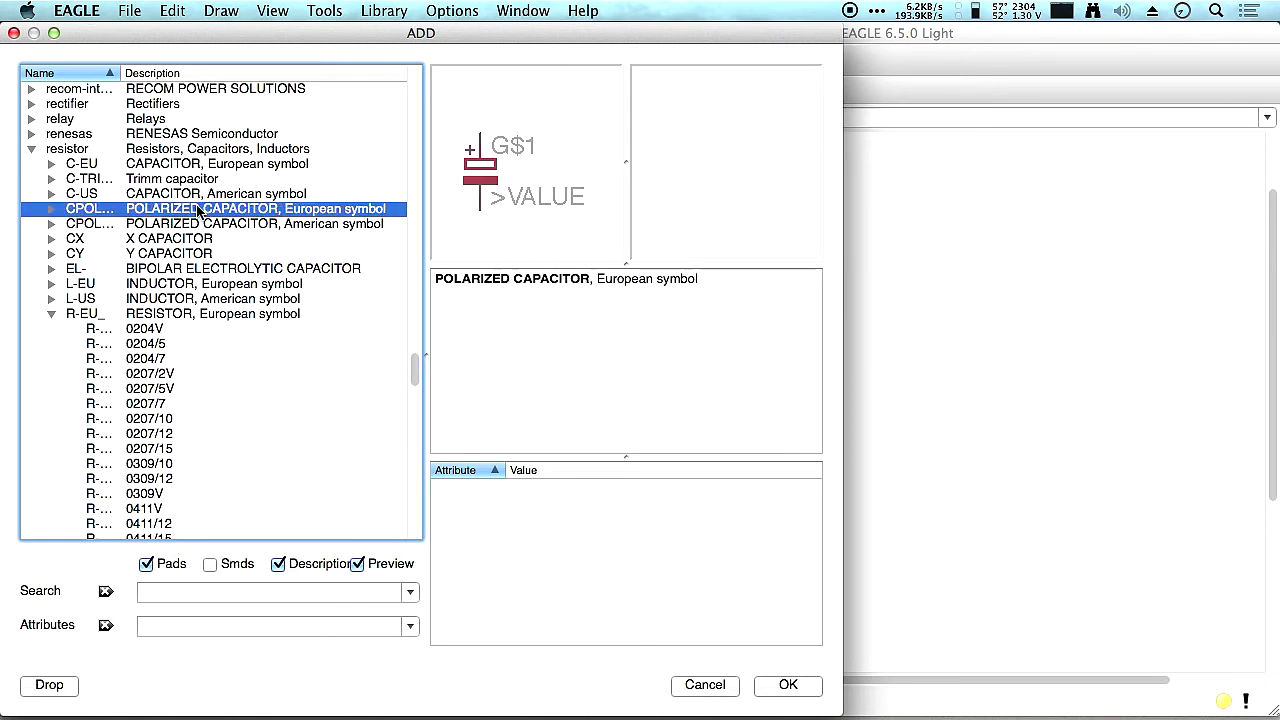
pyautogui.doubleClick(187, 212)
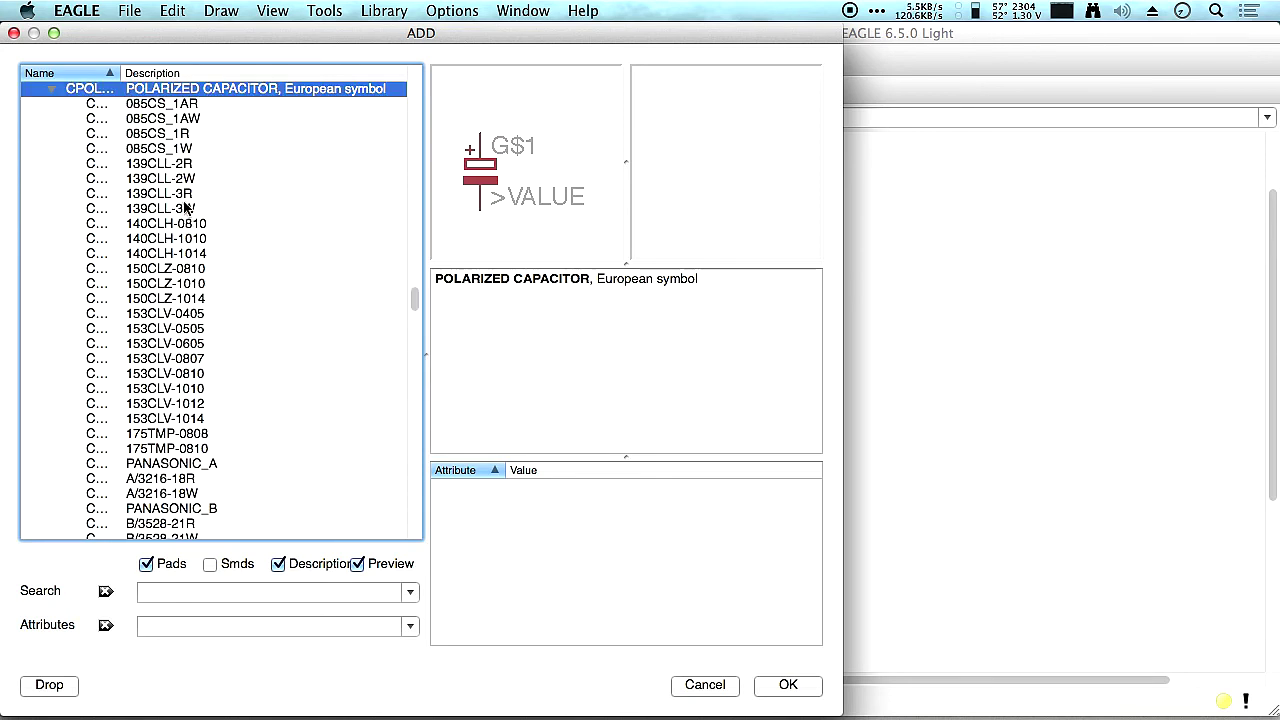
# Examine the polarized capacitor packages, from the SMD types to the through-hole electrolytic E types, comparing lead grid and diameter.
pyautogui.click(176, 136)
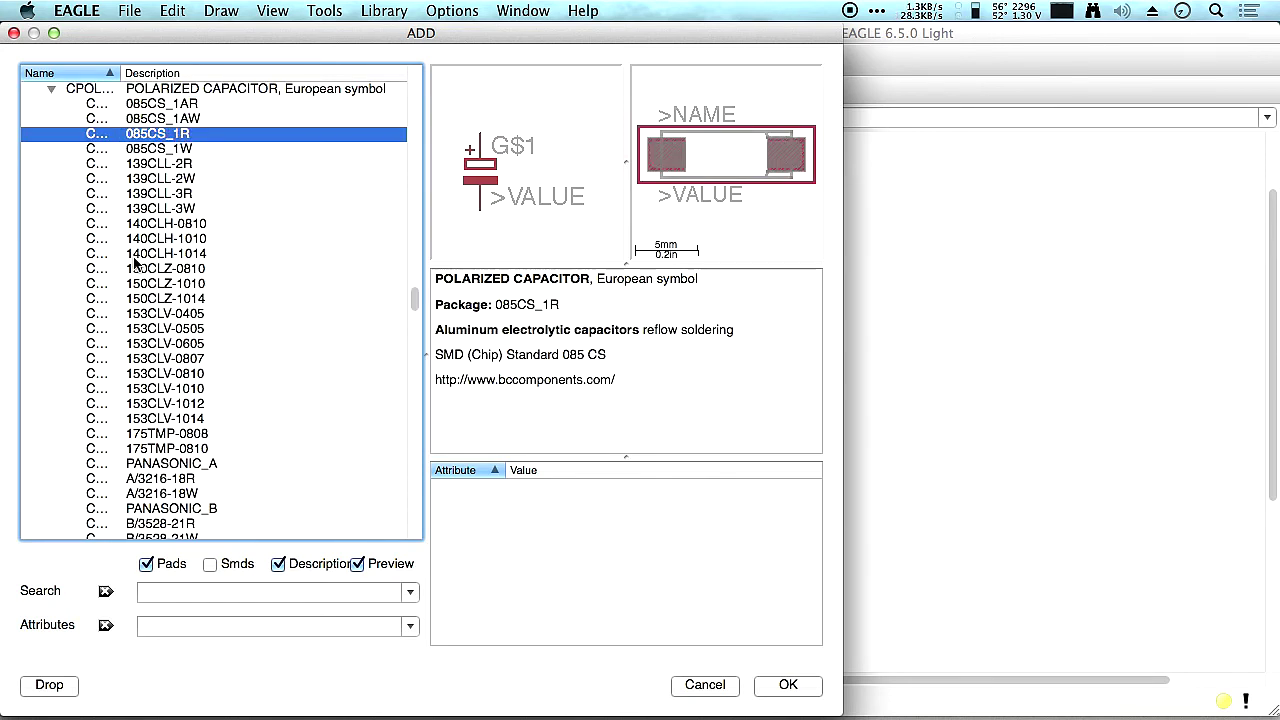
pyautogui.scroll(-2, 155, 264)
pyautogui.click(160, 253)
pyautogui.scroll(-5, 175, 300)
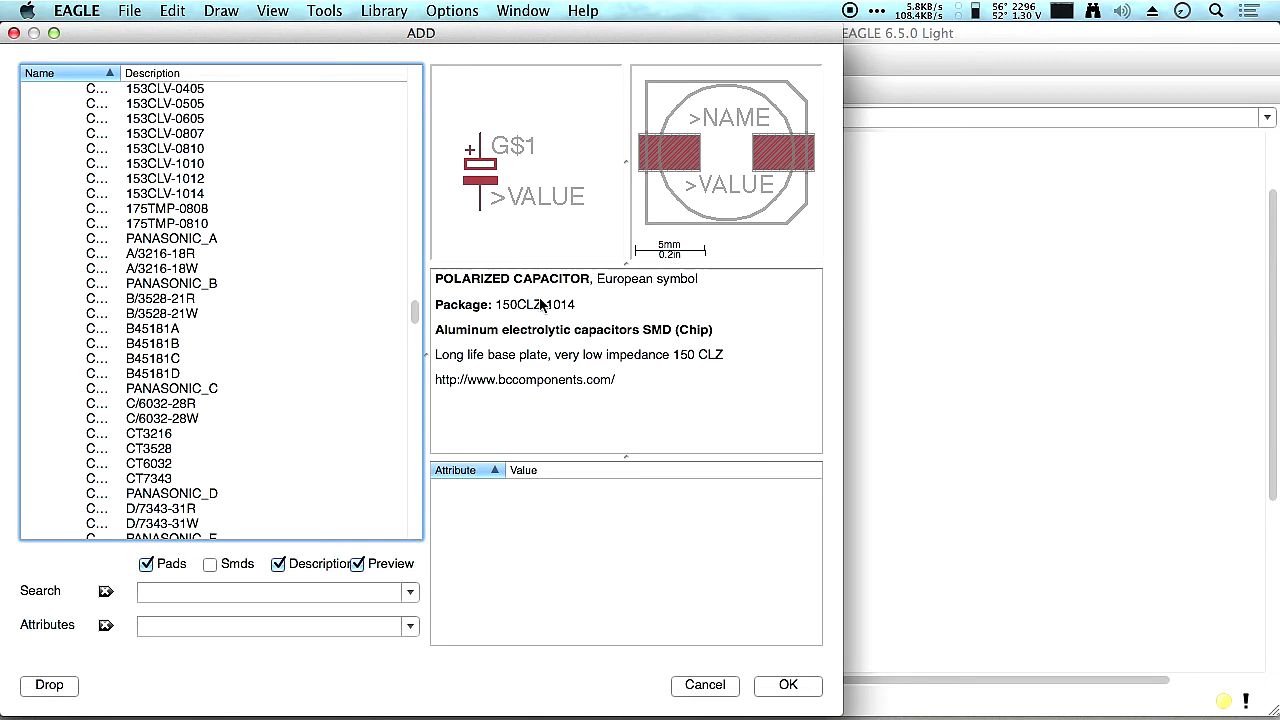
pyautogui.click(126, 258)
pyautogui.scroll(-2, 160, 258)
pyautogui.click(166, 257)
pyautogui.scroll(-5, 170, 260)
pyautogui.click(170, 256)
pyautogui.scroll(-2, 170, 256)
pyautogui.click(142, 180)
pyautogui.click(142, 164)
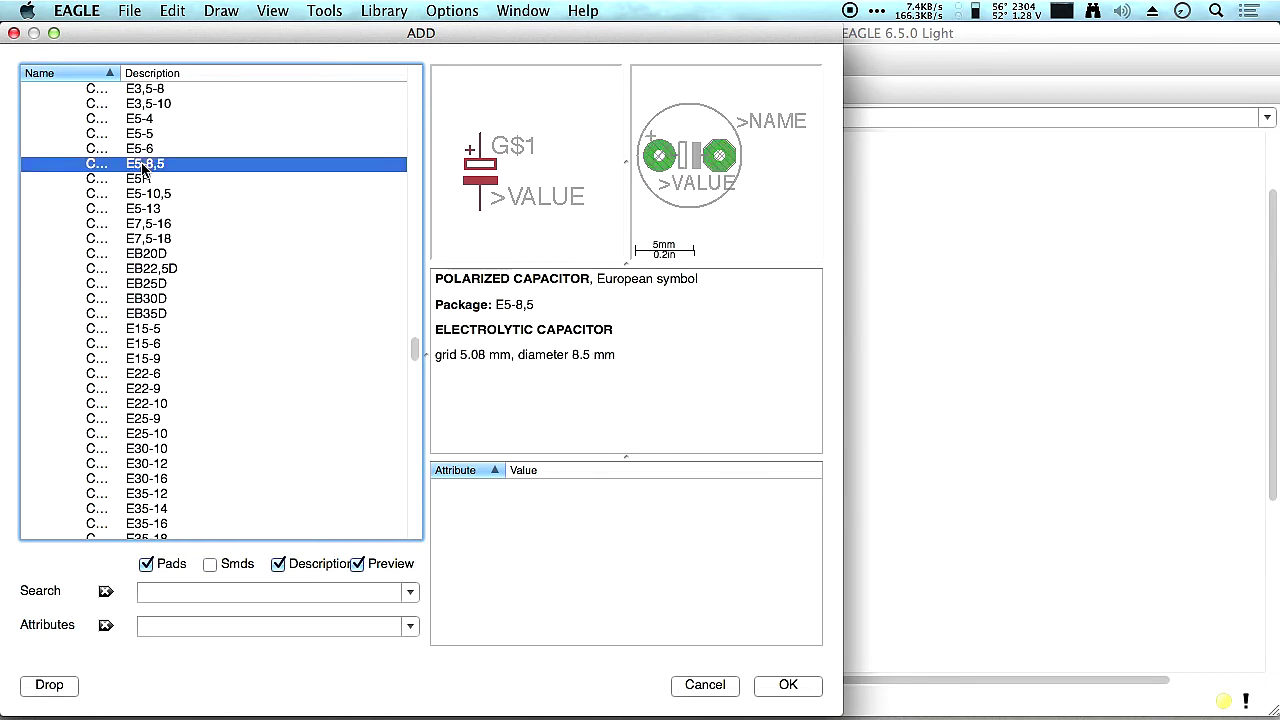
pyautogui.click(141, 150)
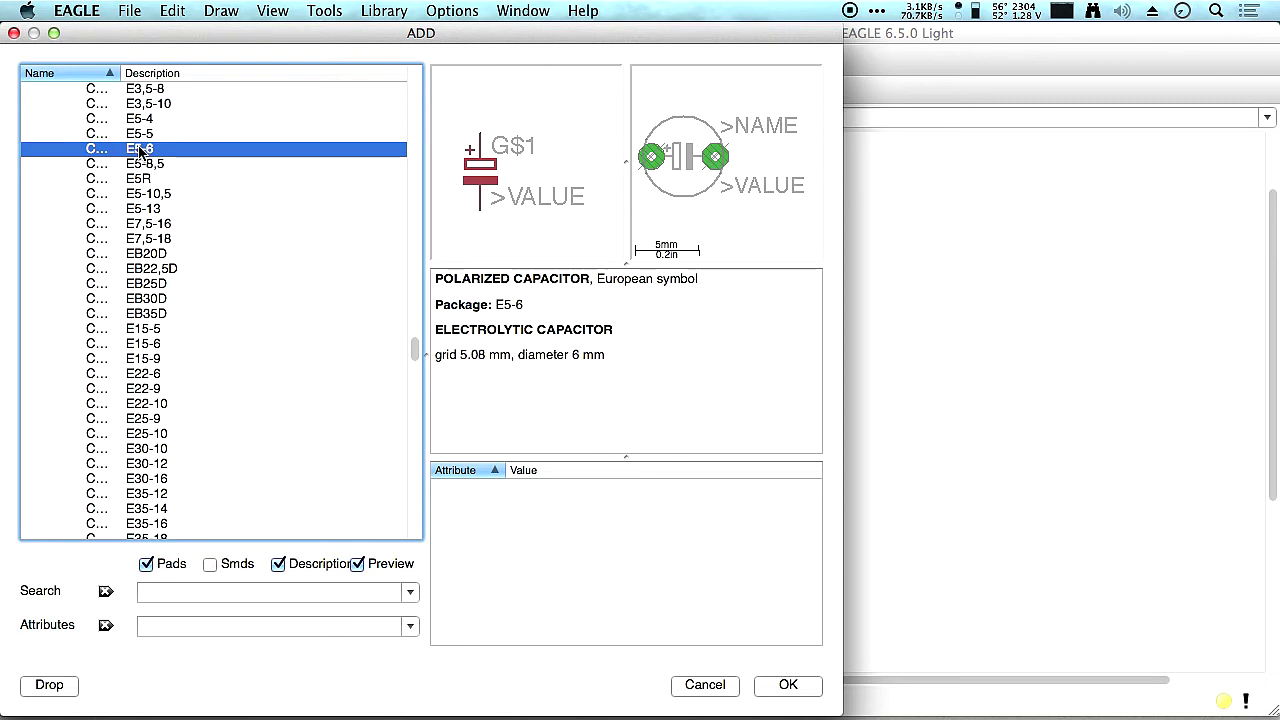
pyautogui.click(138, 134)
pyautogui.click(141, 120)
pyautogui.click(140, 104)
pyautogui.click(138, 120)
pyautogui.scroll(5, 138, 122)
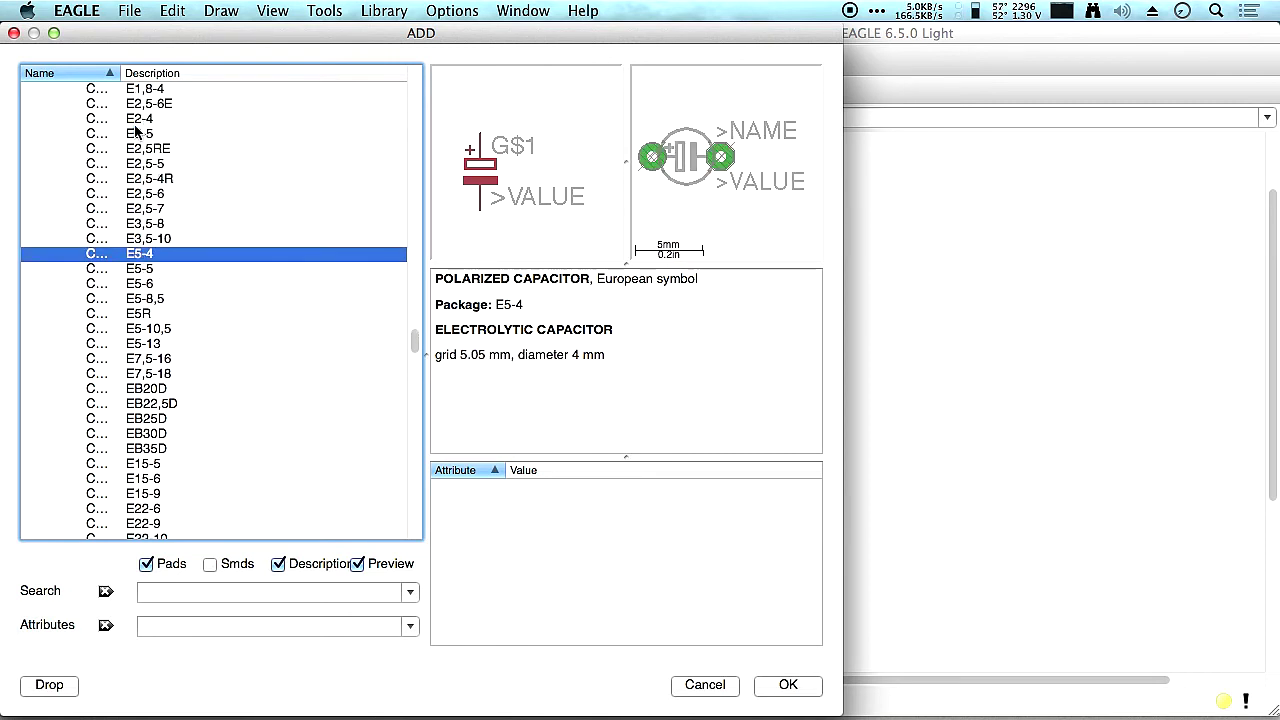
pyautogui.doubleClick(140, 150)
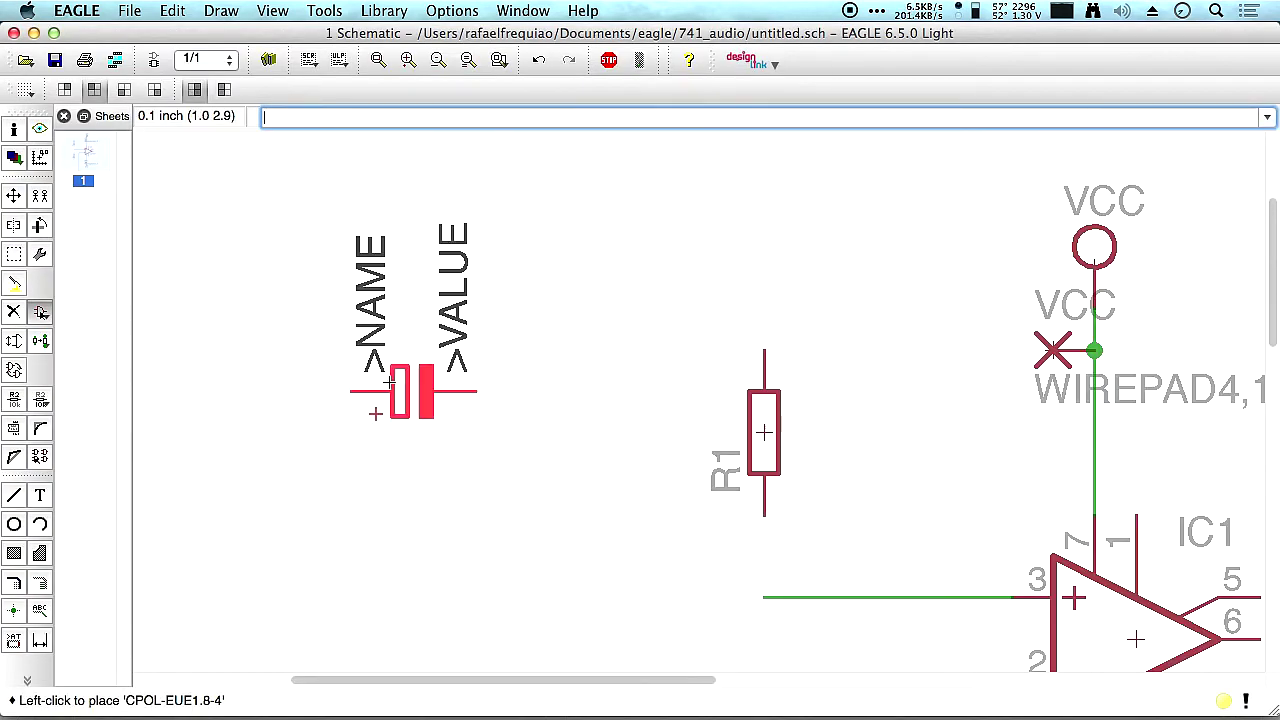
pyautogui.scroll(-3, 420, 400)
pyautogui.press('Escape')
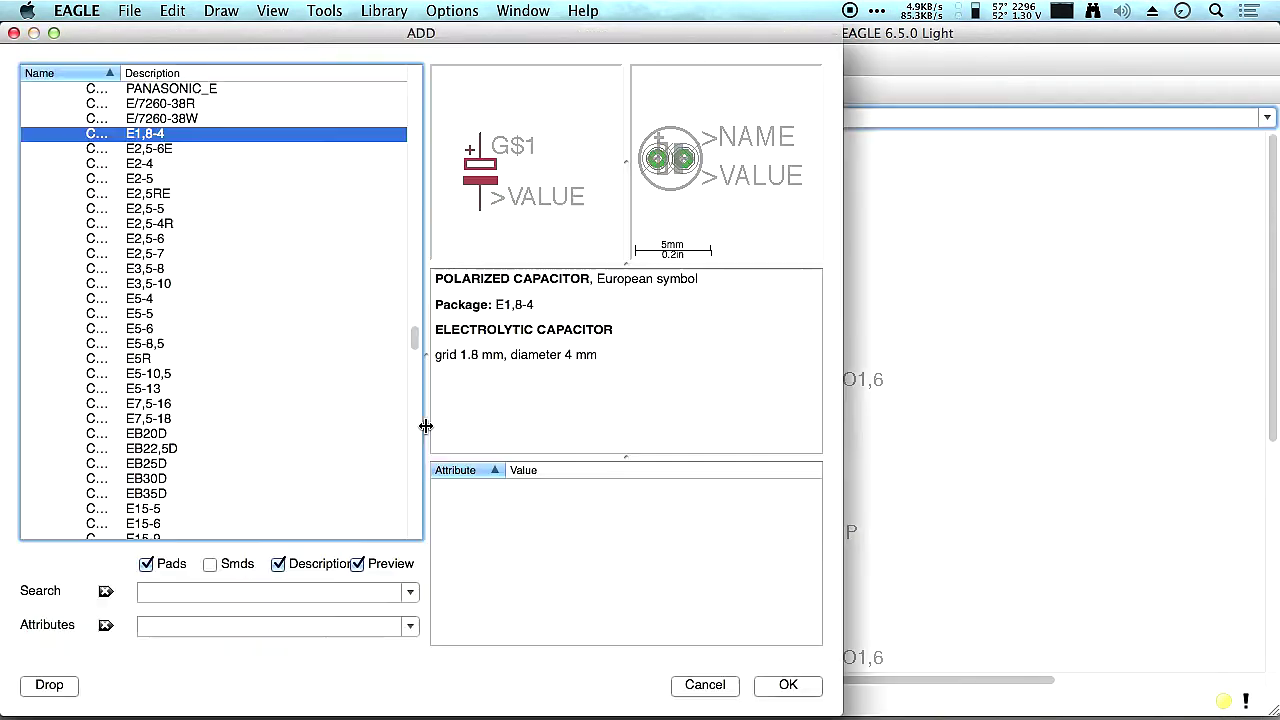
pyautogui.click(168, 150)
pyautogui.click(168, 163)
pyautogui.doubleClick(168, 150)
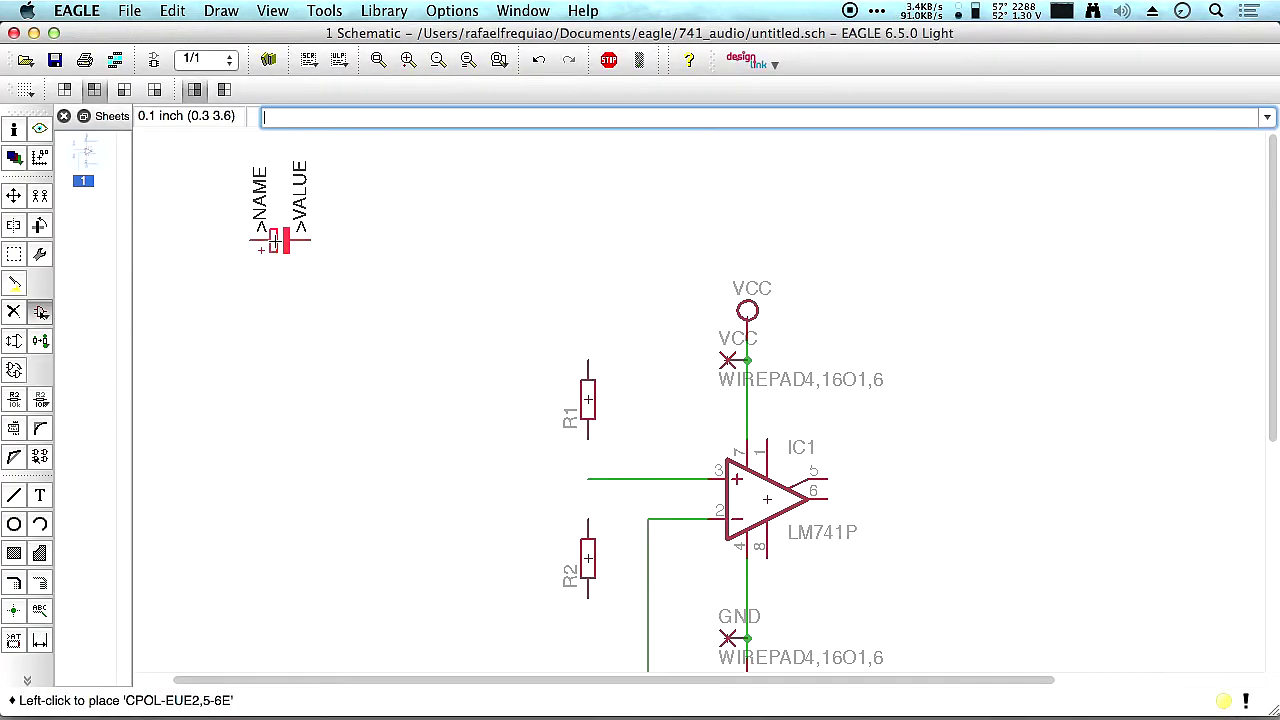
pyautogui.press('Escape')
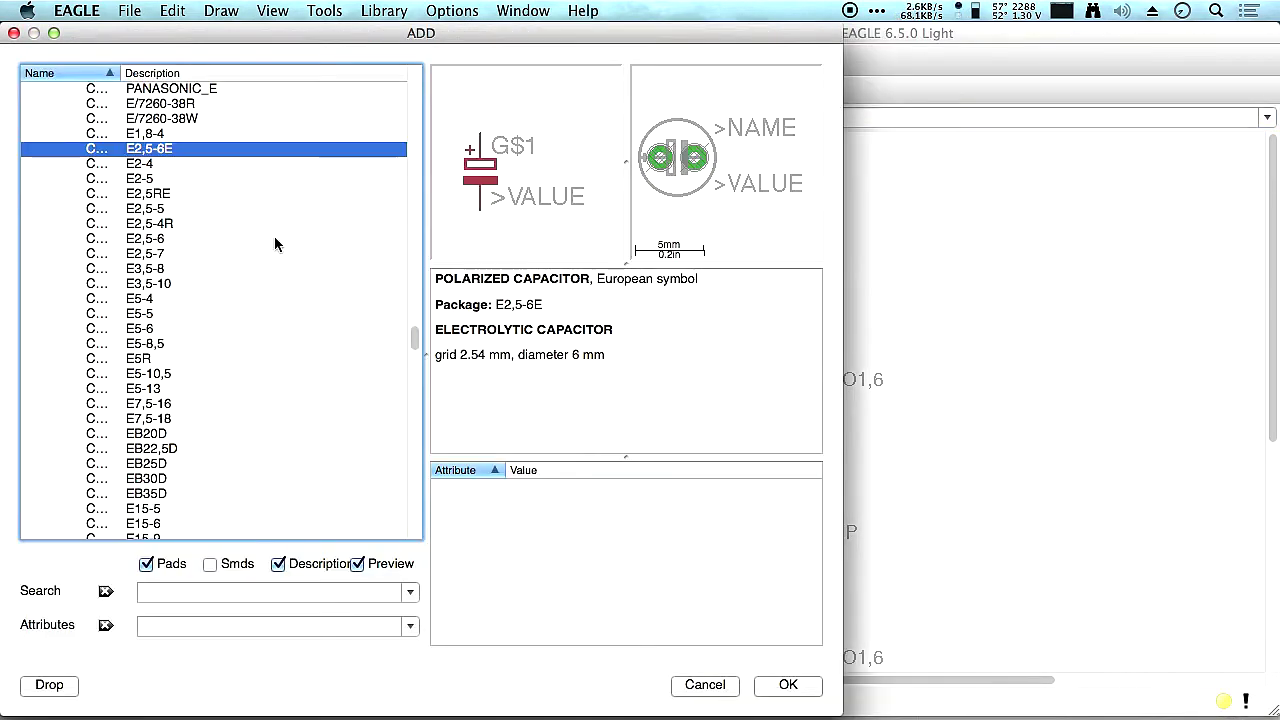
# Compare the E1,8-4, E2-4 and E2-5 electrolytic packages and choose E2-4 for placement.
pyautogui.click(147, 136)
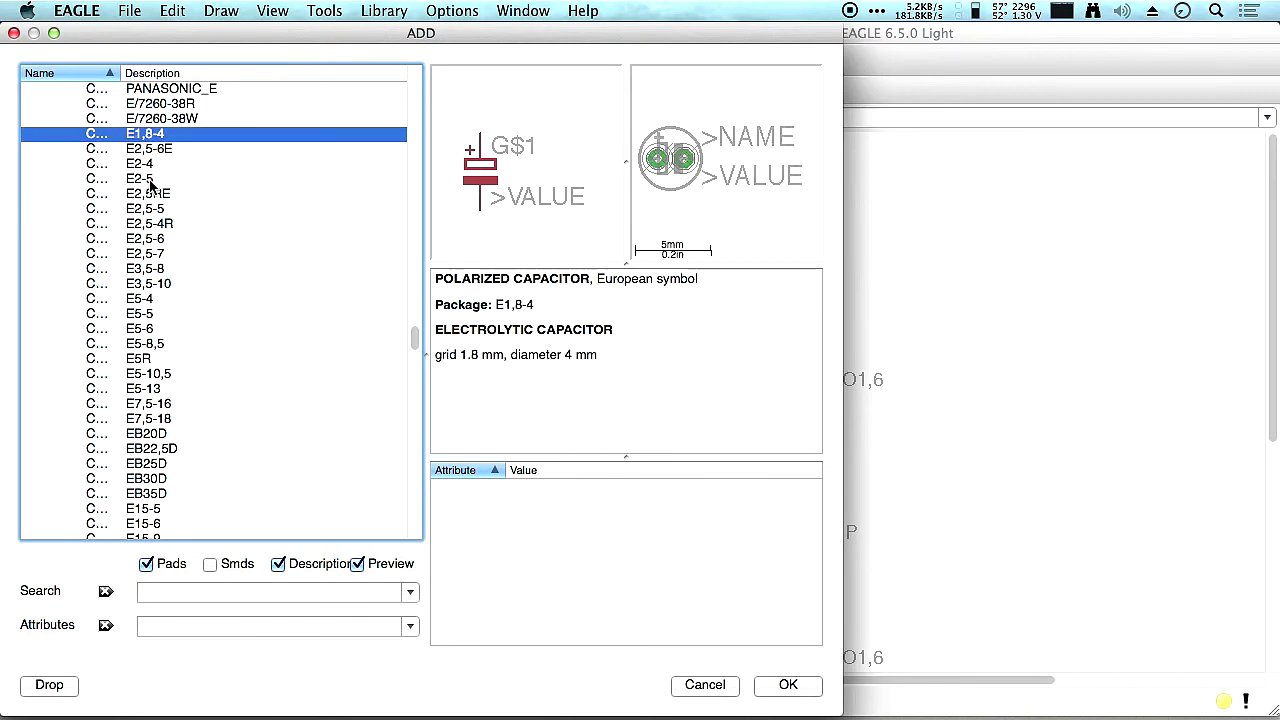
pyautogui.click(147, 165)
pyautogui.click(145, 181)
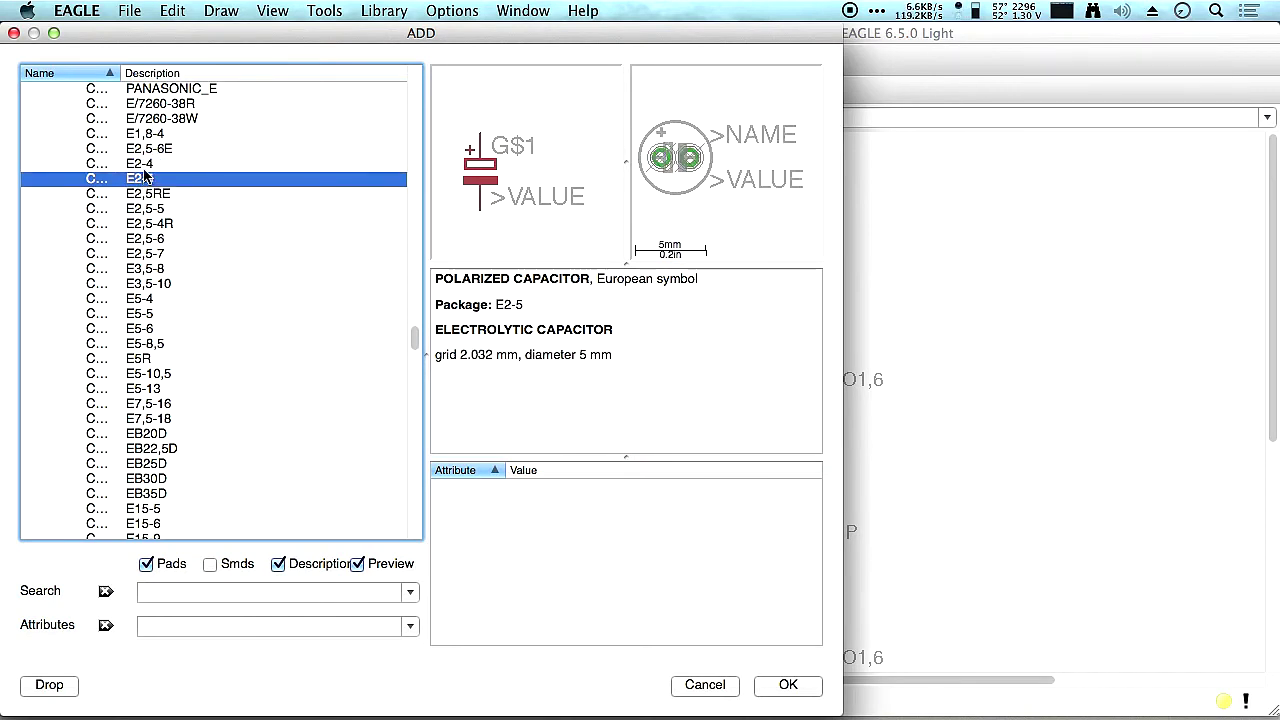
pyautogui.click(144, 167)
pyautogui.doubleClick(144, 167)
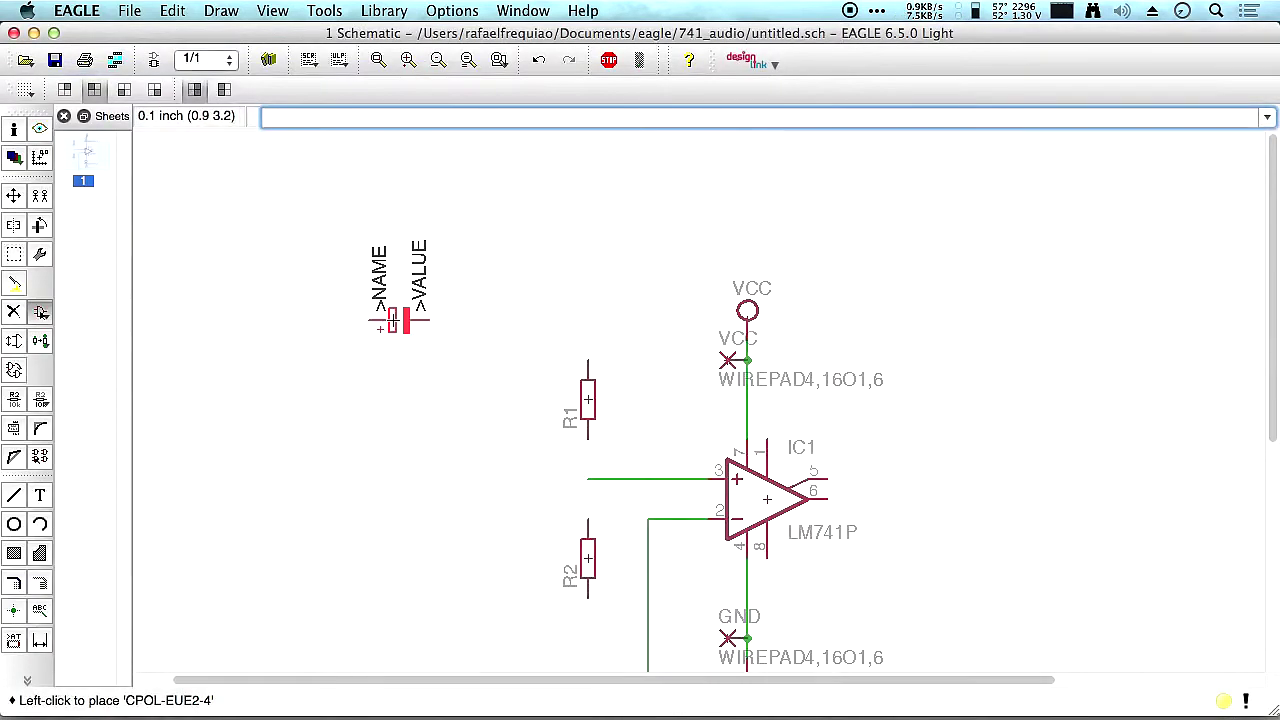
# Place one E2-4 polarized capacitor horizontally in line with the op amp pin 3 net, its plus lead facing the net.
pyautogui.rightClick(440, 458)
pyautogui.rightClick(436, 457)
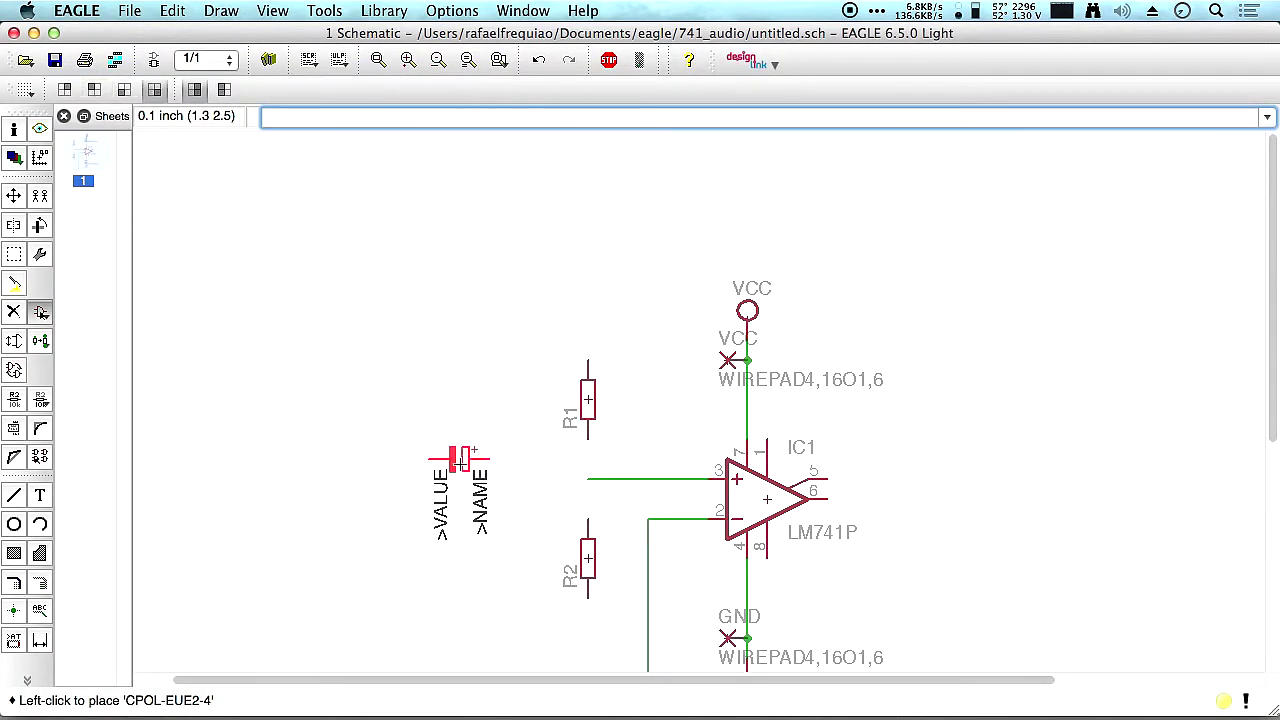
pyautogui.click(492, 472)
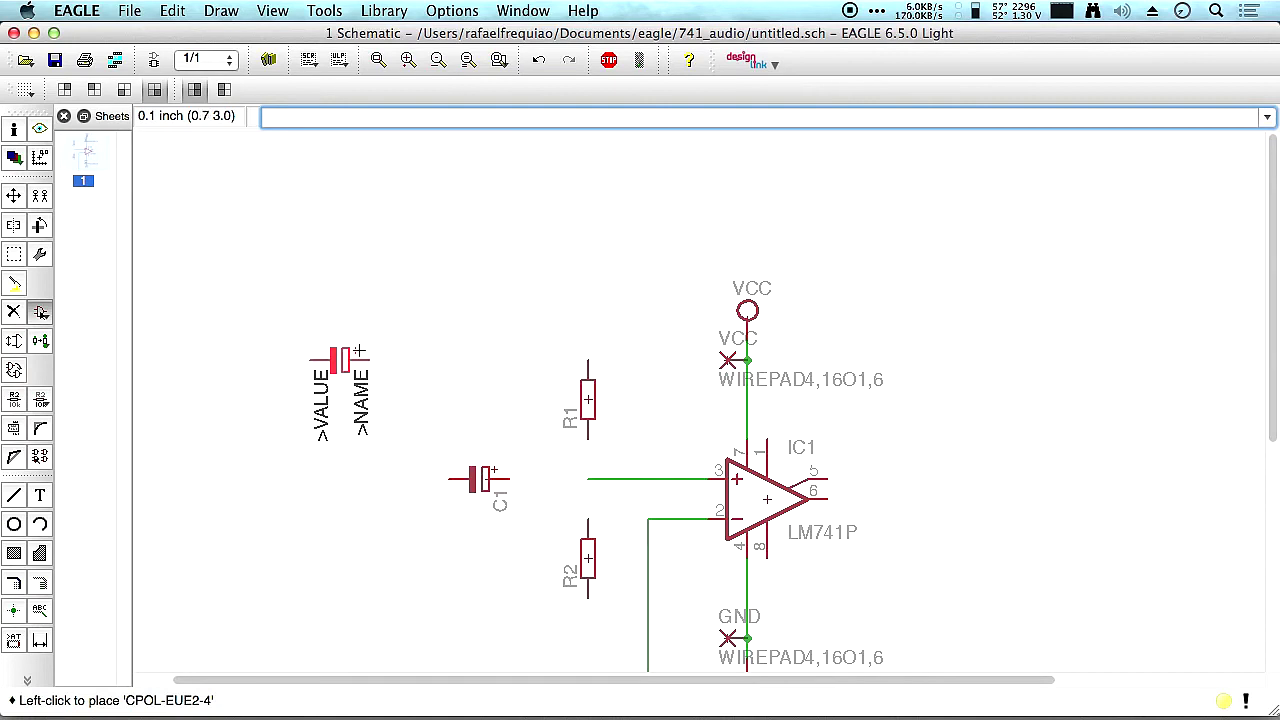
pyautogui.press('Escape')
pyautogui.press('Escape')
# Copy the VCC wire pad to position (0.6 2.4), level with C1 on its input side.
pyautogui.click(41, 197)
pyautogui.click(727, 361)
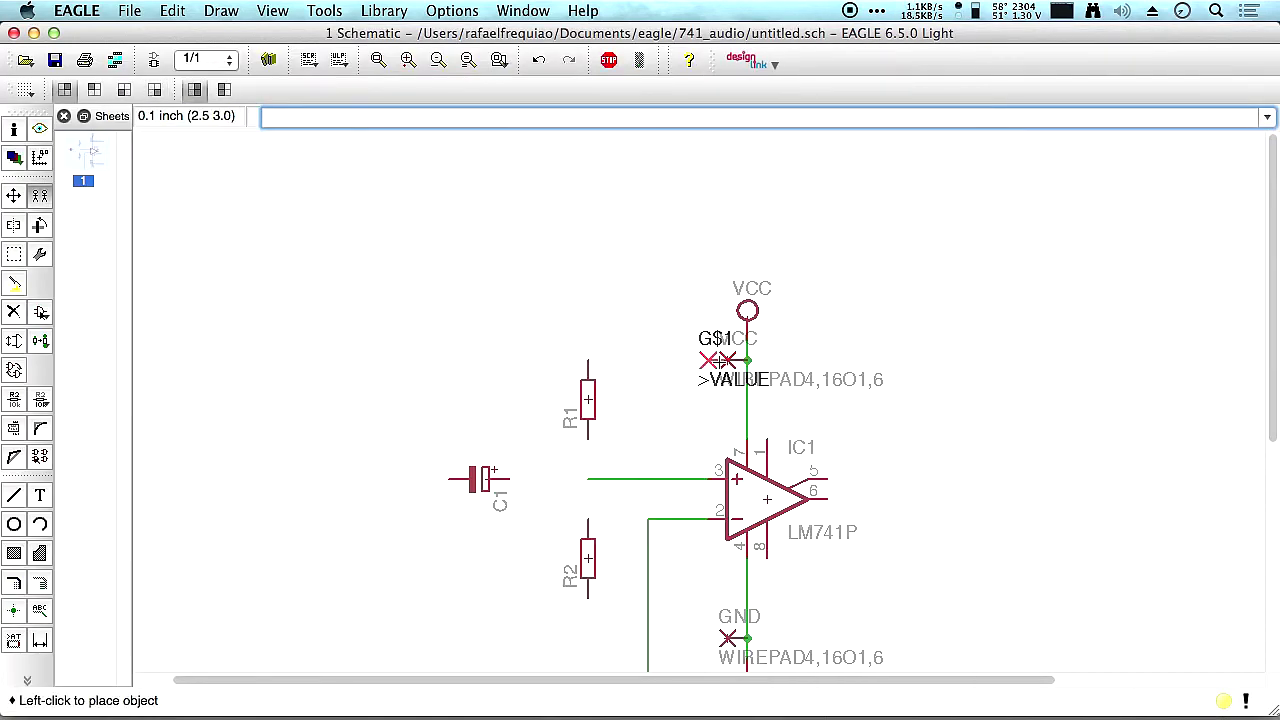
pyautogui.click(332, 480)
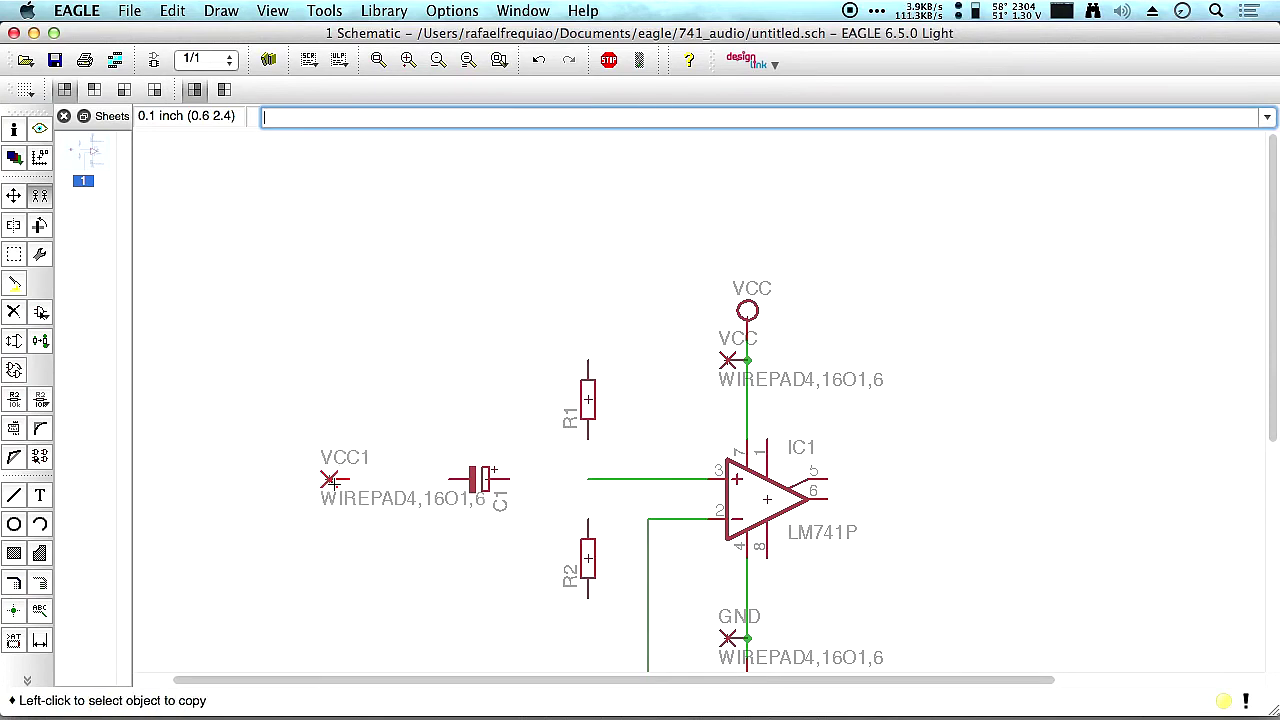
pyautogui.scroll(-2, 437, 400)
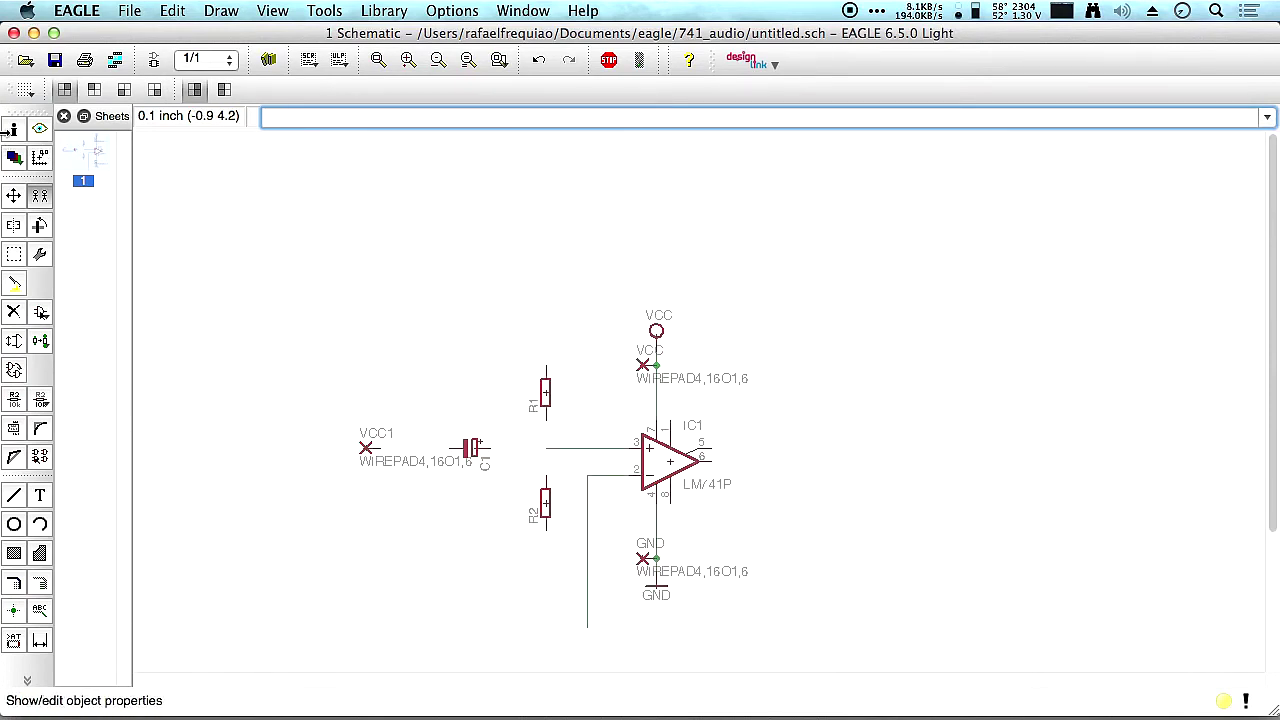
# Rename the copied wire pad beside C1 as IN.
pyautogui.click(14, 130)
pyautogui.click(367, 447)
pyautogui.doubleClick(607, 315)
pyautogui.write('IN')
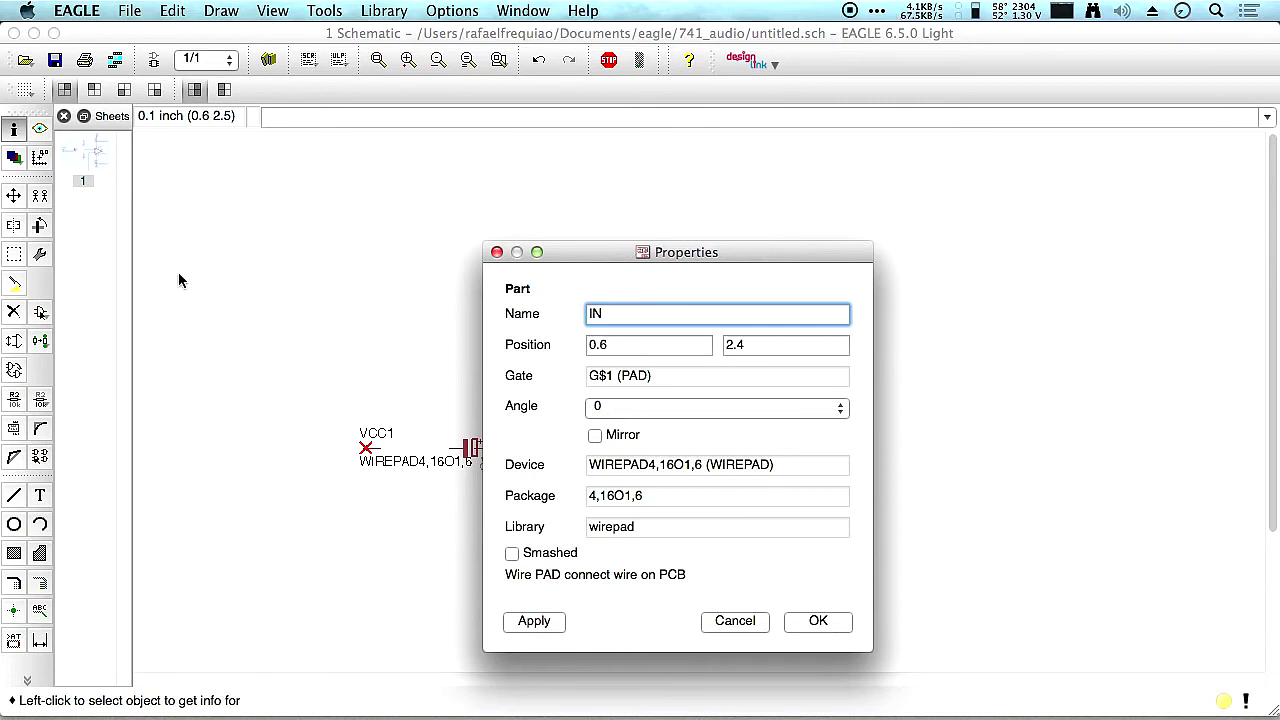
pyautogui.press('Return')
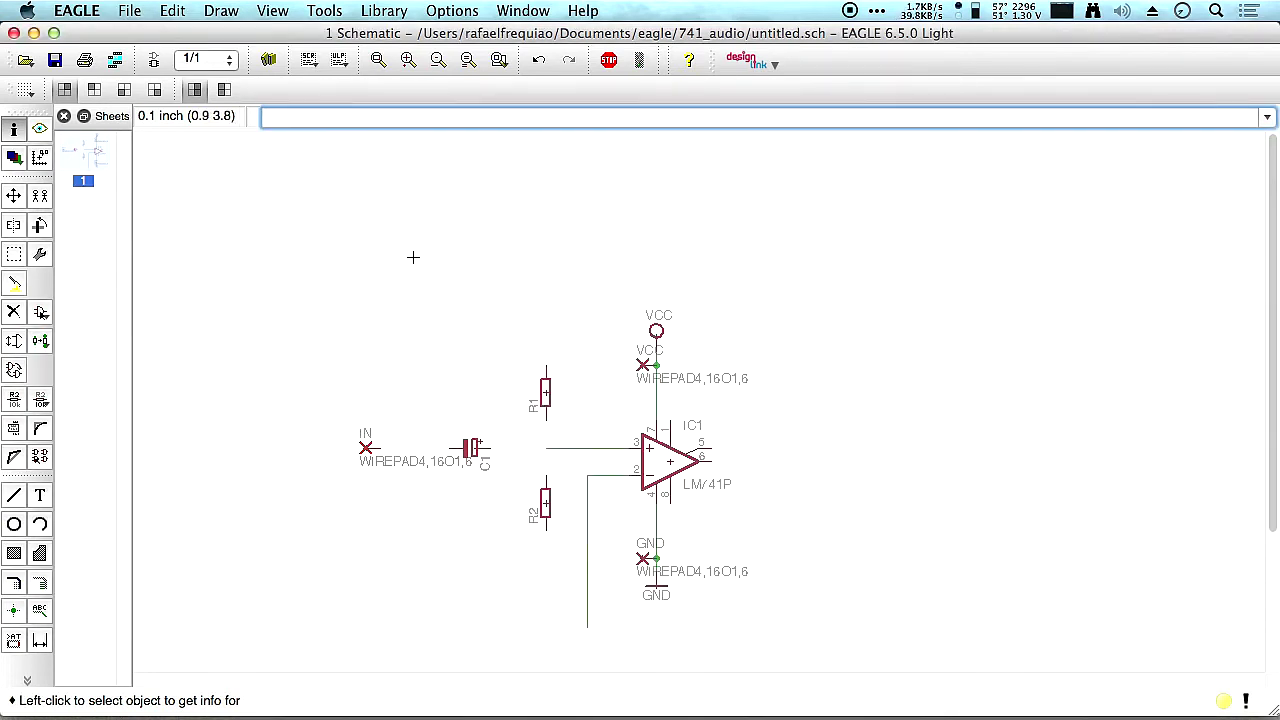
# Extend the input wire pad's name to IN+.
pyautogui.scroll(-4, 557, 300)
pyautogui.scroll(5, 557, 300)
pyautogui.scroll(4, 560, 300)
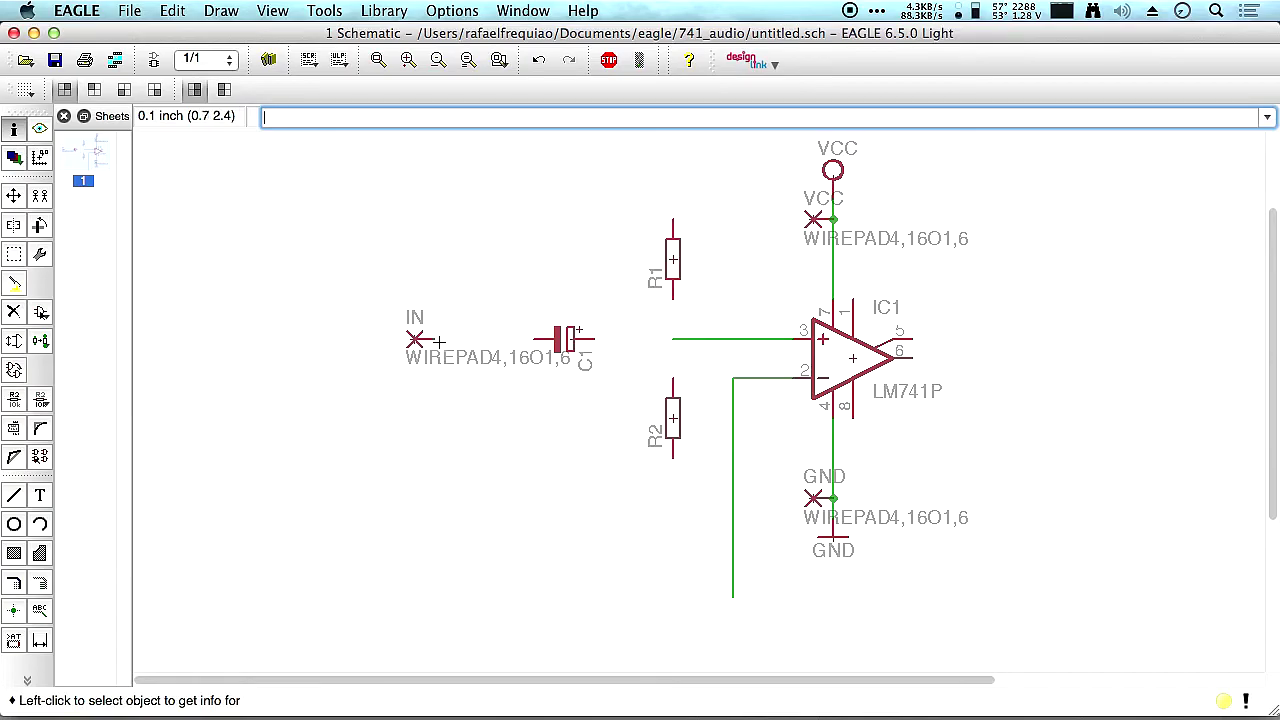
pyautogui.click(436, 318)
pyautogui.click(705, 202)
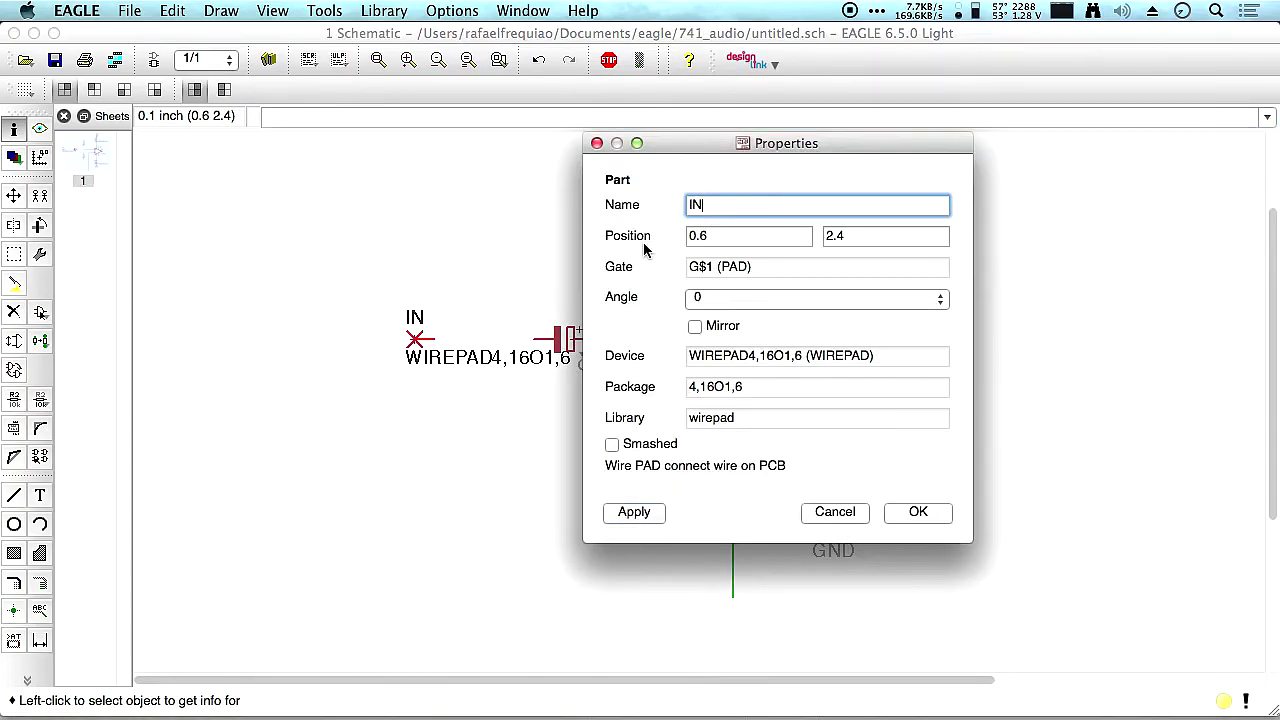
pyautogui.write('+')
pyautogui.press('Return')
pyautogui.click(418, 340)
pyautogui.click(834, 510)
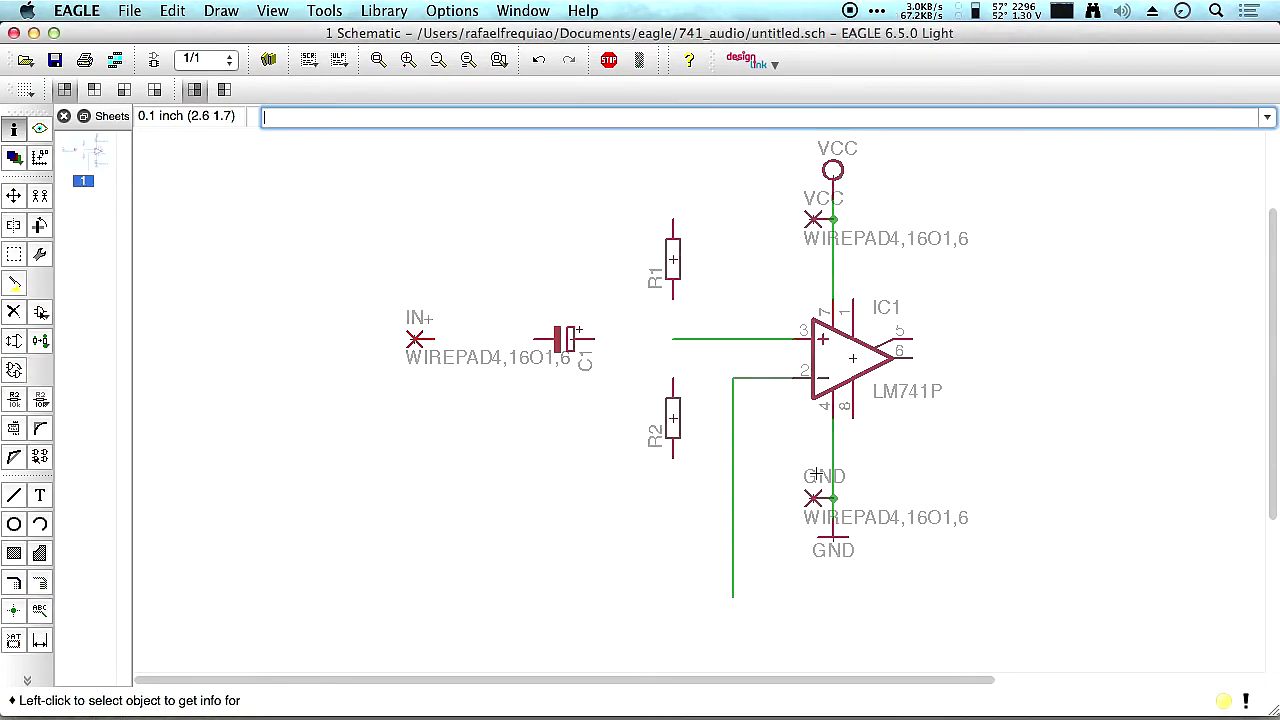
# Copy the IN+ wire pad to position (0.6 2), directly below the original.
pyautogui.click(36, 157)
pyautogui.click(40, 195)
pyautogui.click(418, 340)
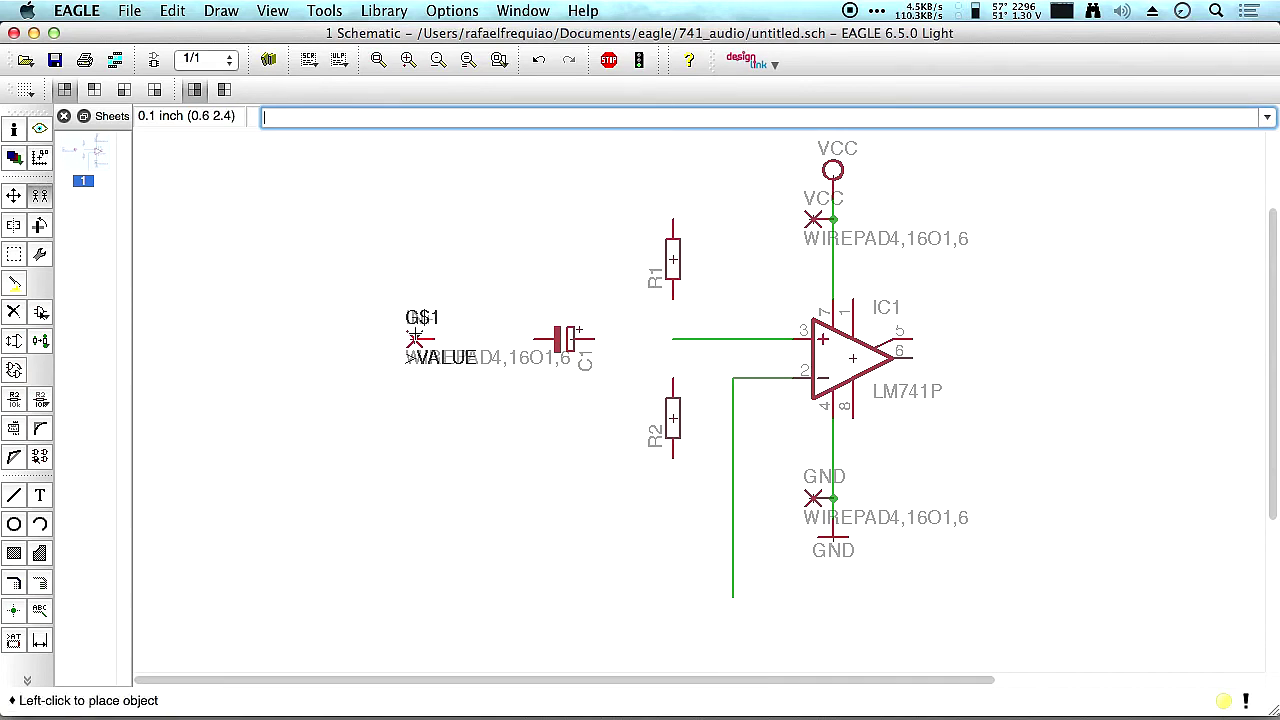
pyautogui.click(418, 418)
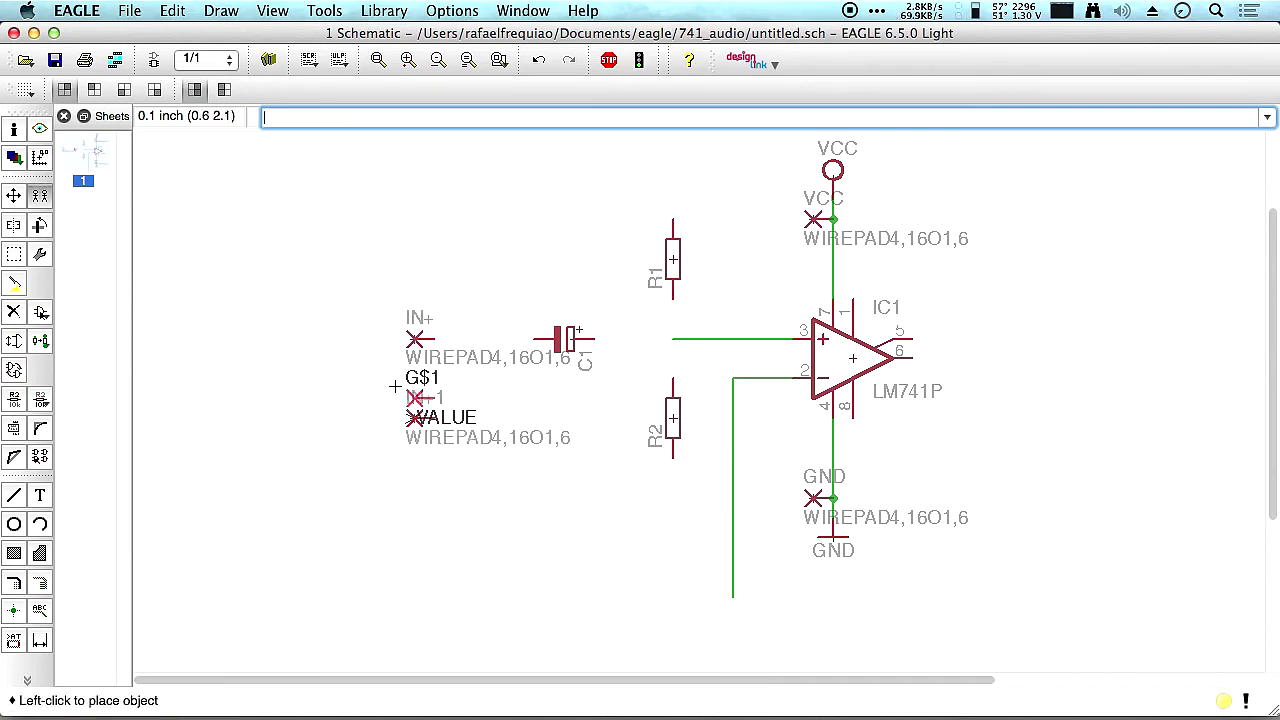
# Rename the lower input wire pad as IN-.
pyautogui.click(14, 129)
pyautogui.click(415, 418)
pyautogui.press('Tab')
pyautogui.press('BackSpace')
pyautogui.press('BackSpace')
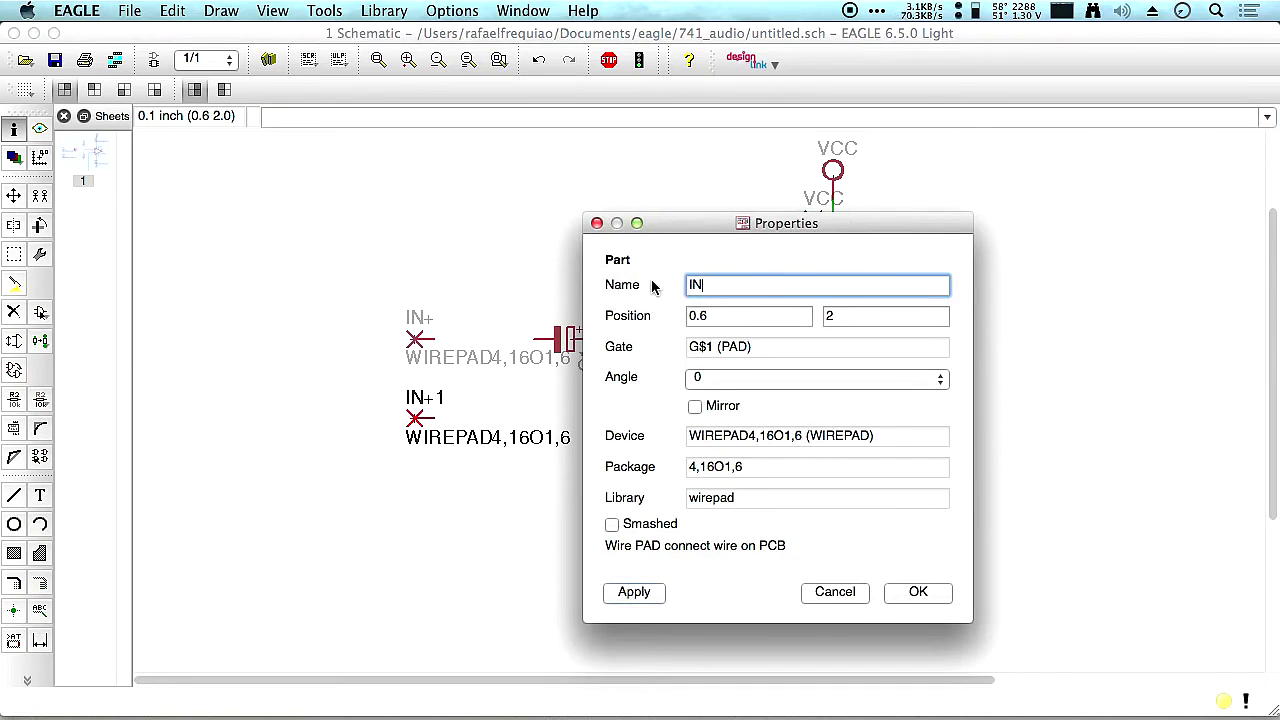
pyautogui.press('Return')
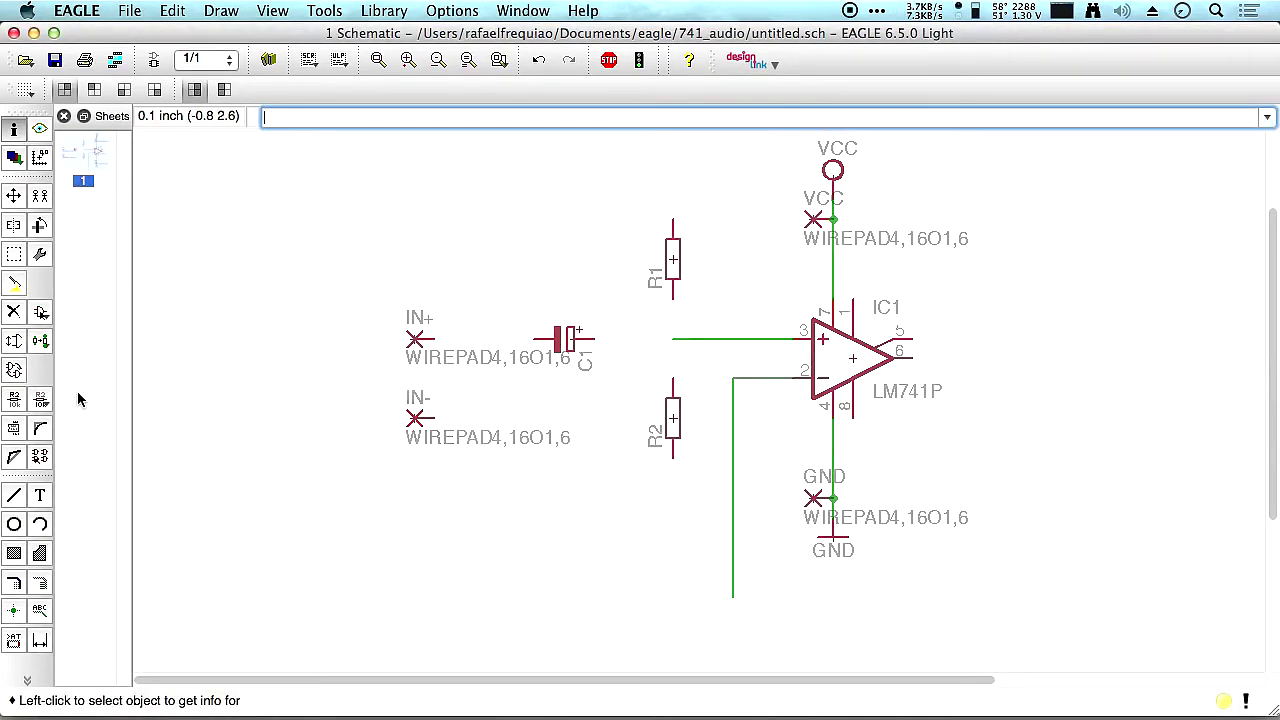
# Draw a net from the IN- pad that runs right and then down, ending at (0.8 1.7).
pyautogui.click(14, 495)
pyautogui.click(416, 421)
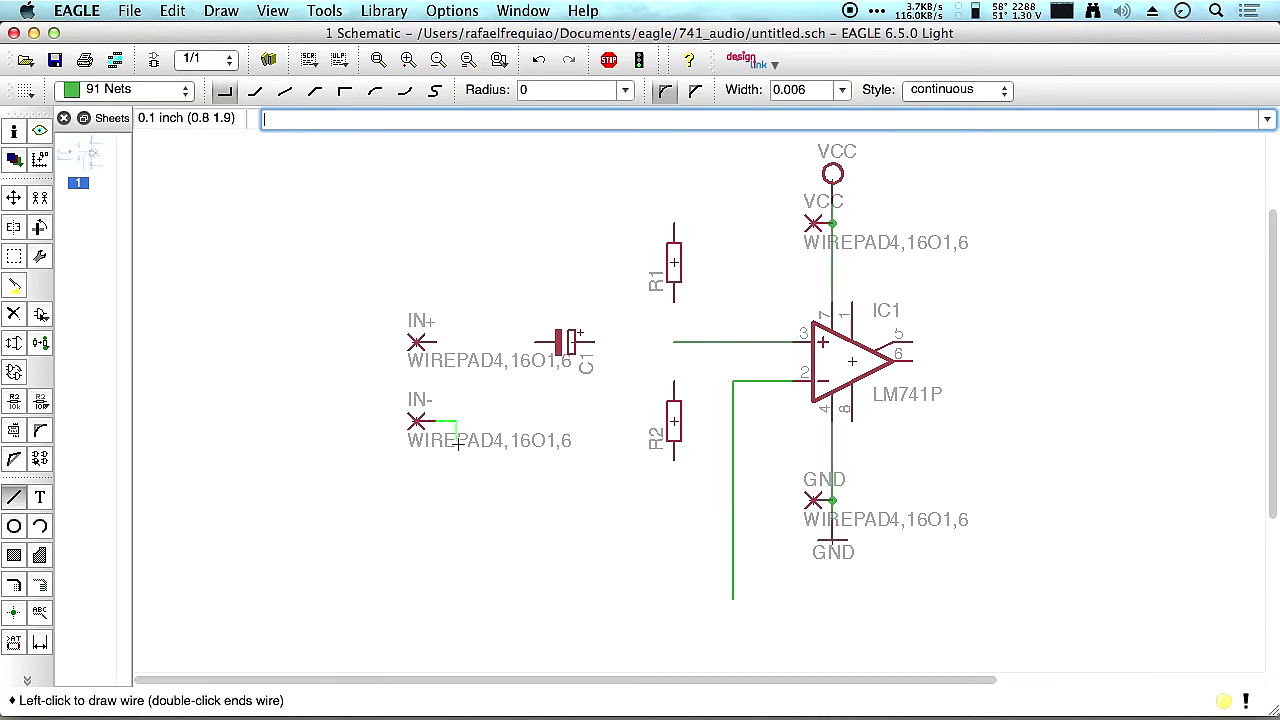
pyautogui.click(462, 485)
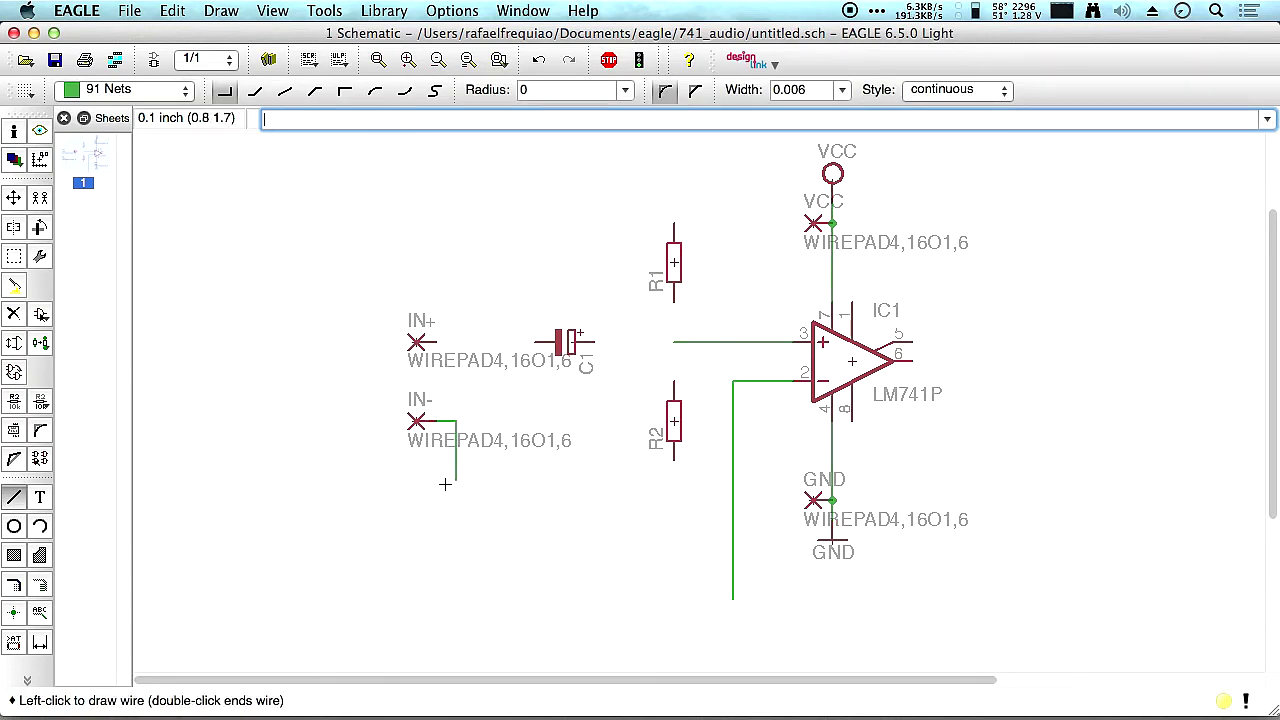
pyautogui.doubleClick(457, 481)
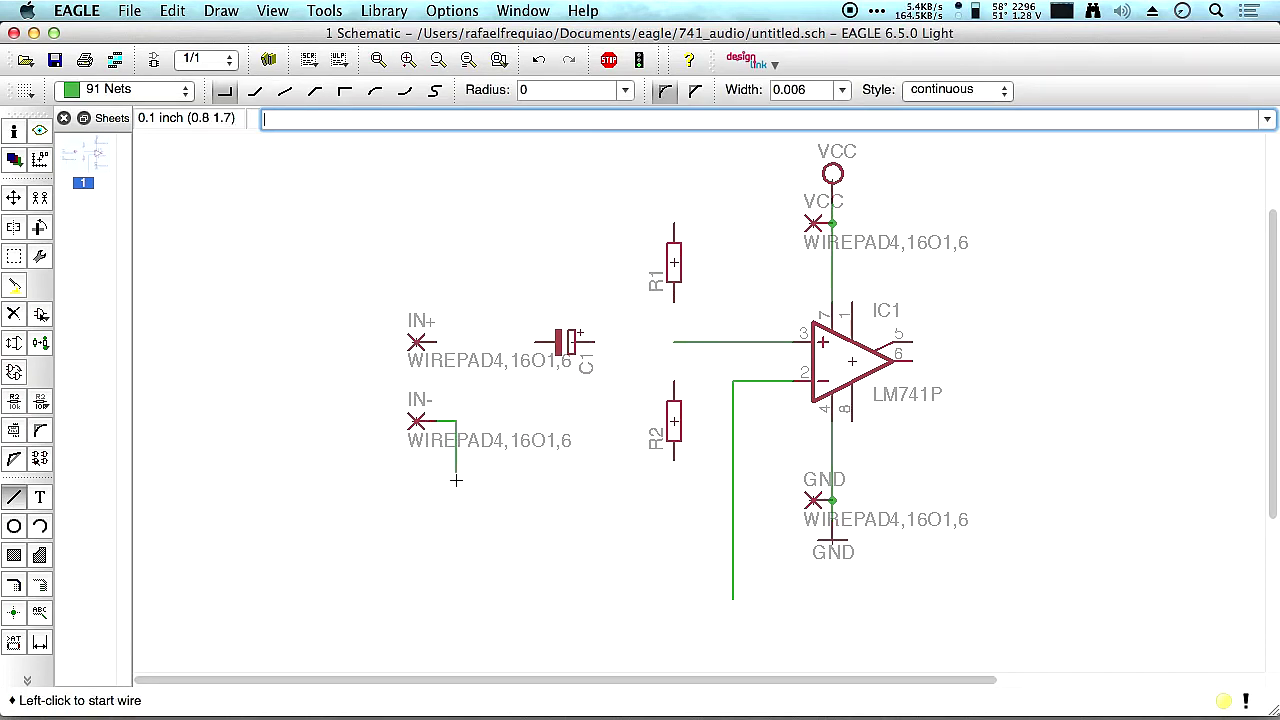
# Copy the GND symbol onto the lower end of the IN- net.
pyautogui.click(40, 197)
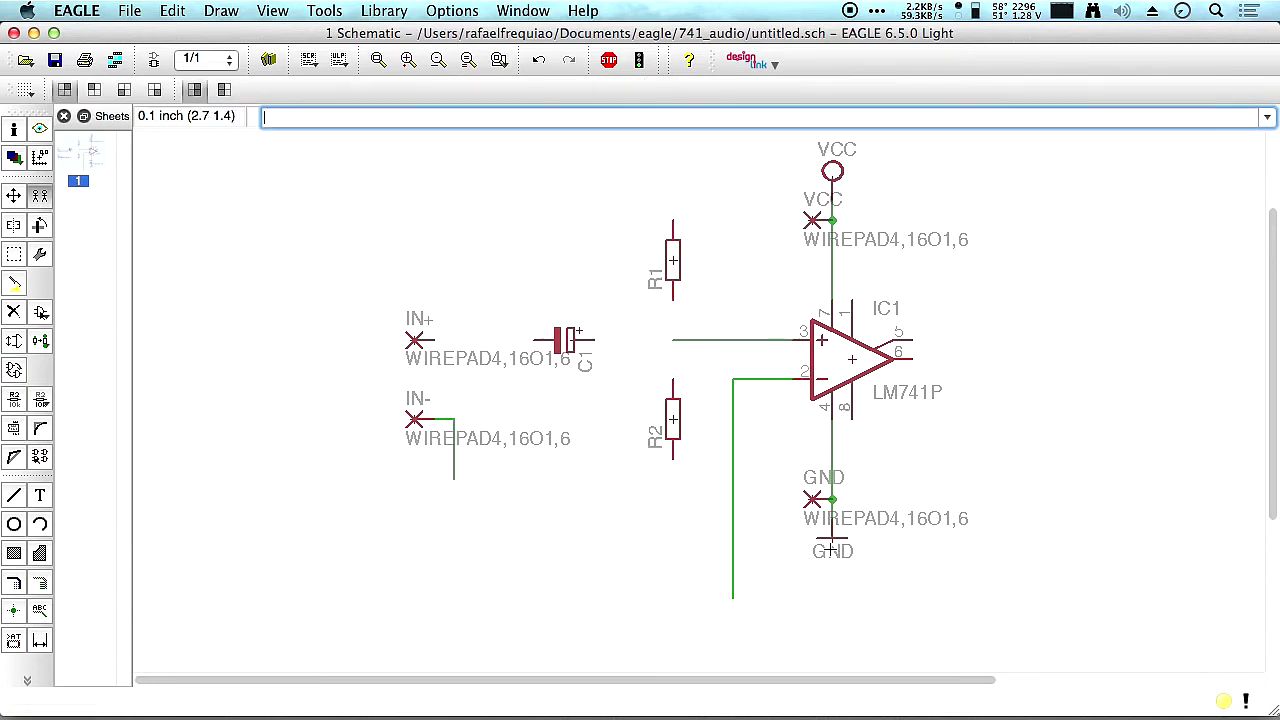
pyautogui.click(833, 545)
pyautogui.click(447, 498)
pyautogui.click(604, 526)
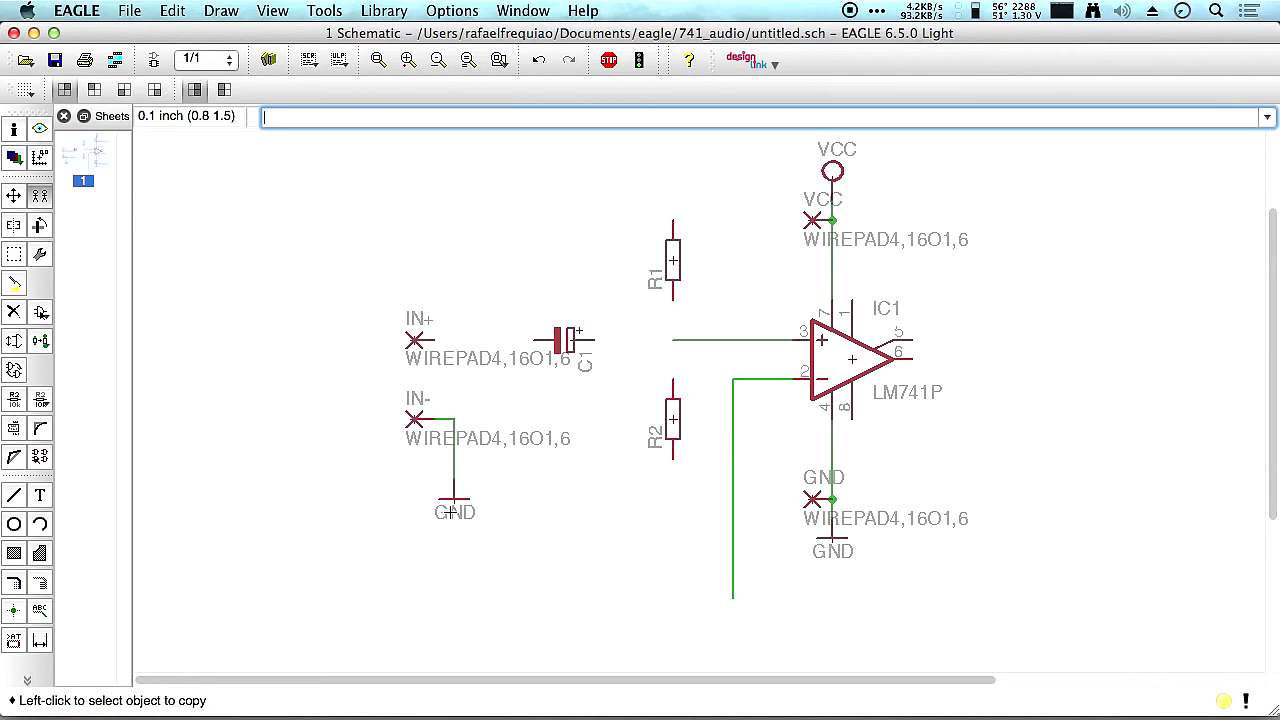
# Wire the IN+ pad to C1 and C1's plus lead to the open end of the pin 3 net.
pyautogui.click(14, 495)
pyautogui.click(435, 342)
pyautogui.click(528, 342)
pyautogui.click(590, 342)
pyautogui.click(673, 342)
# Connect the lower lead of R1 and the upper lead of R2 to the pin 3 net.
pyautogui.click(674, 309)
pyautogui.click(673, 342)
pyautogui.click(673, 342)
pyautogui.click(673, 381)
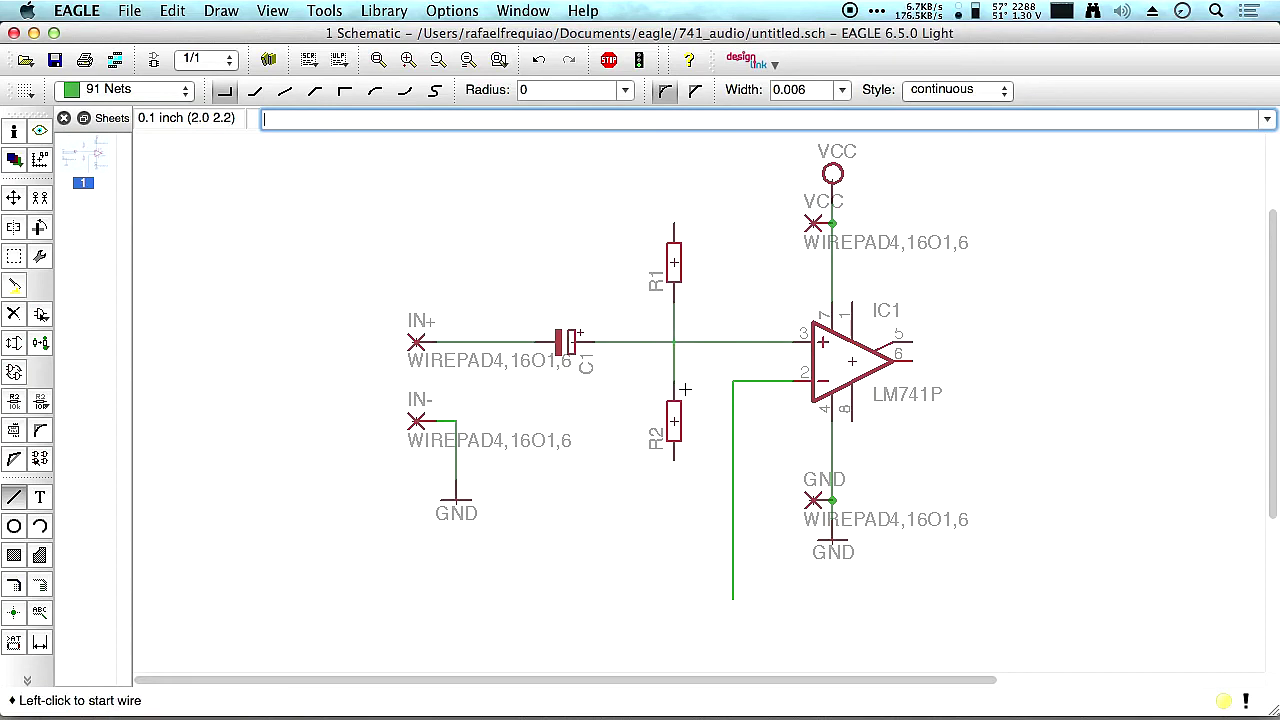
# Set the value of resistor R1 to 100 K.
pyautogui.moveTo(675, 268); pyautogui.dragTo(628, 254, button='middle')
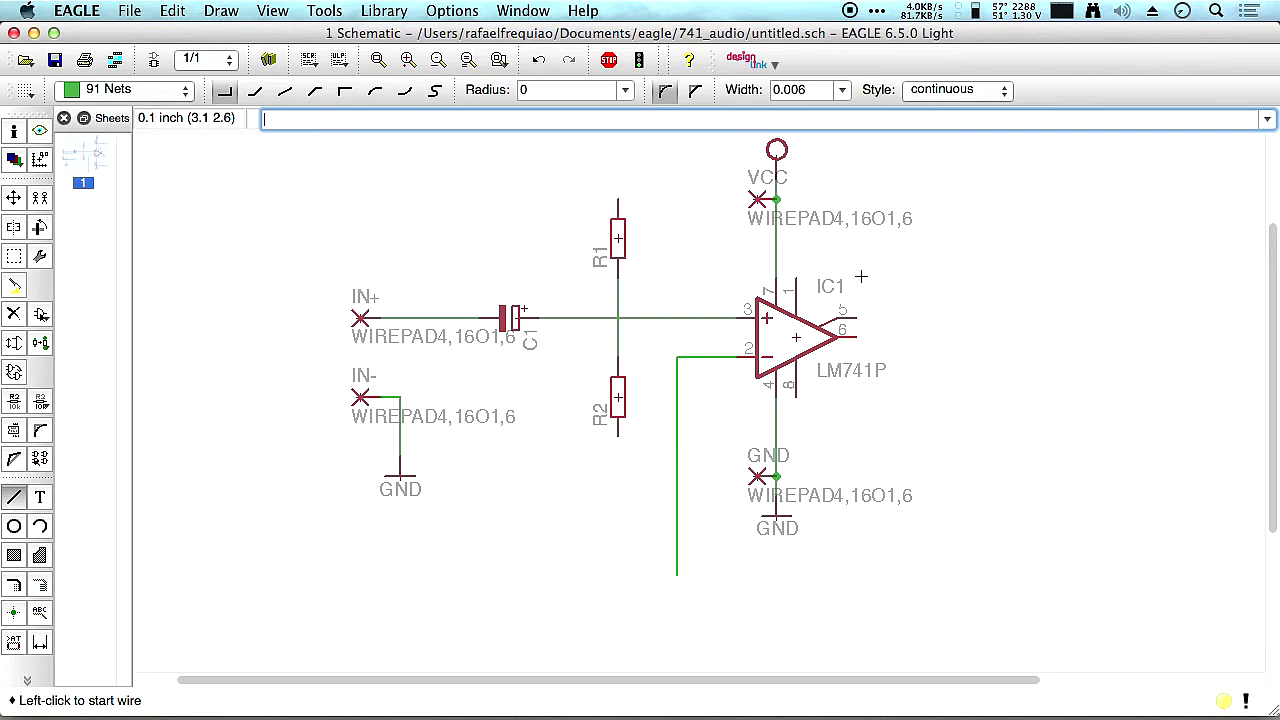
pyautogui.click(14, 130)
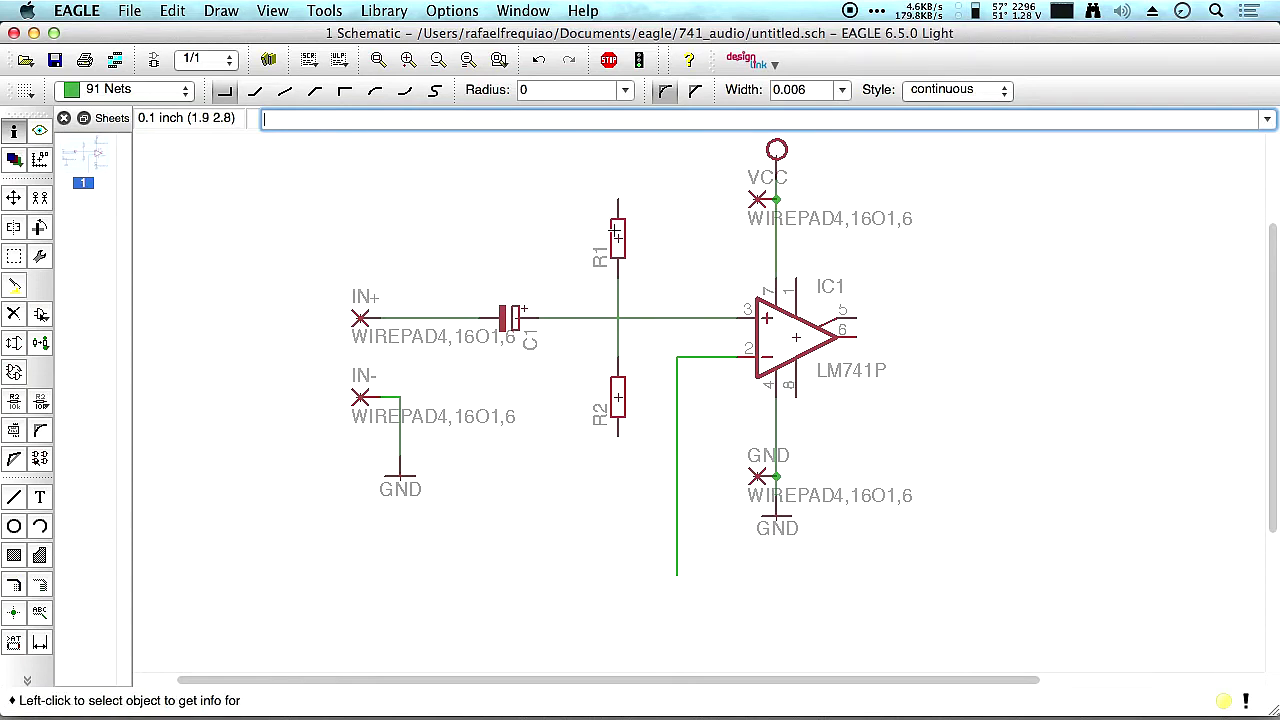
pyautogui.click(615, 235)
pyautogui.click(766, 341)
pyautogui.write('100 K')
pyautogui.press('Return')
# Set the value of resistor R2 to 120 K.
pyautogui.click(617, 384)
pyautogui.click(771, 492)
pyautogui.write('120 K')
pyautogui.press('Return')
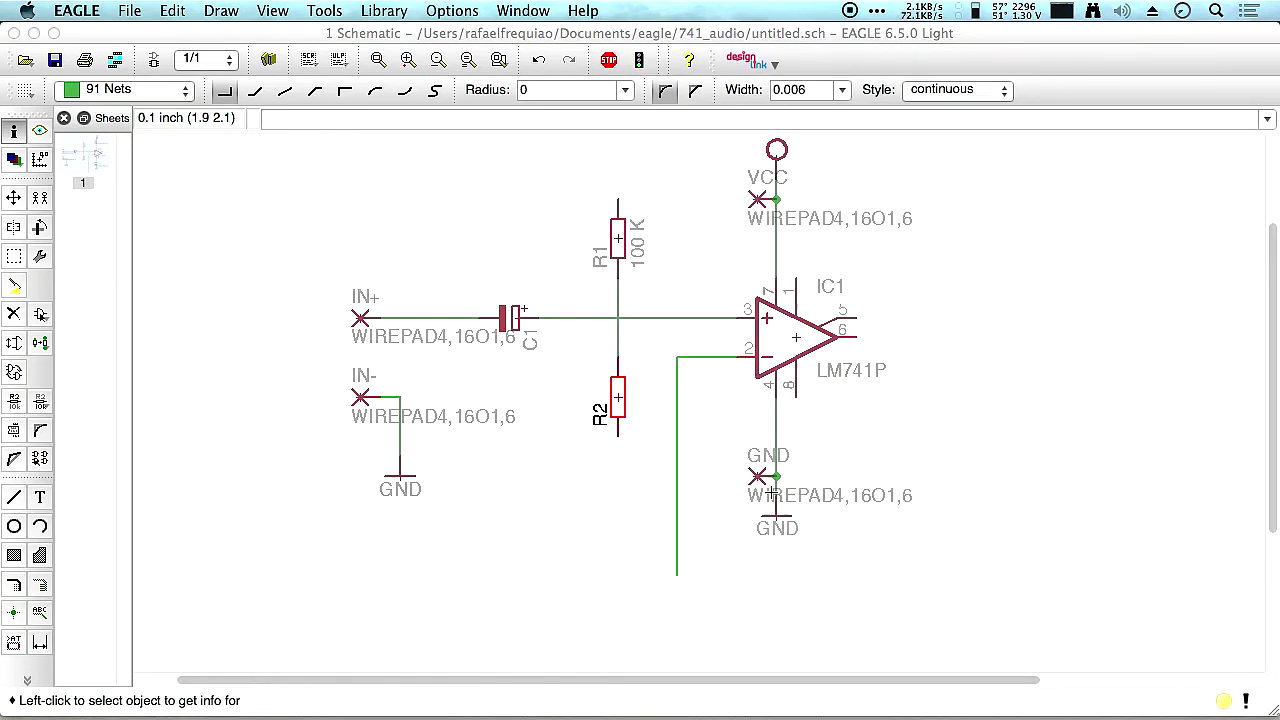
# Extend the op amp pin 2 net farther down and draw a short horizontal branch to the right from its former end.
pyautogui.scroll(-1, 882, 329)
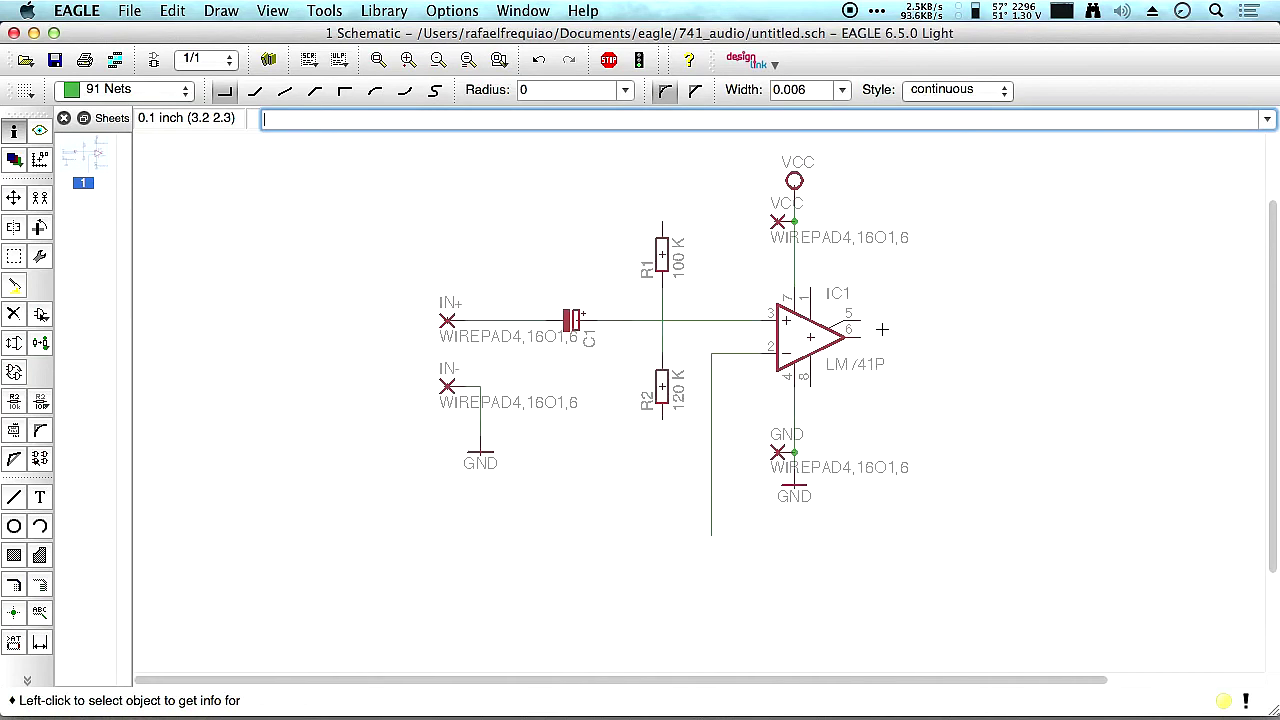
pyautogui.scroll(-2, 929, 323)
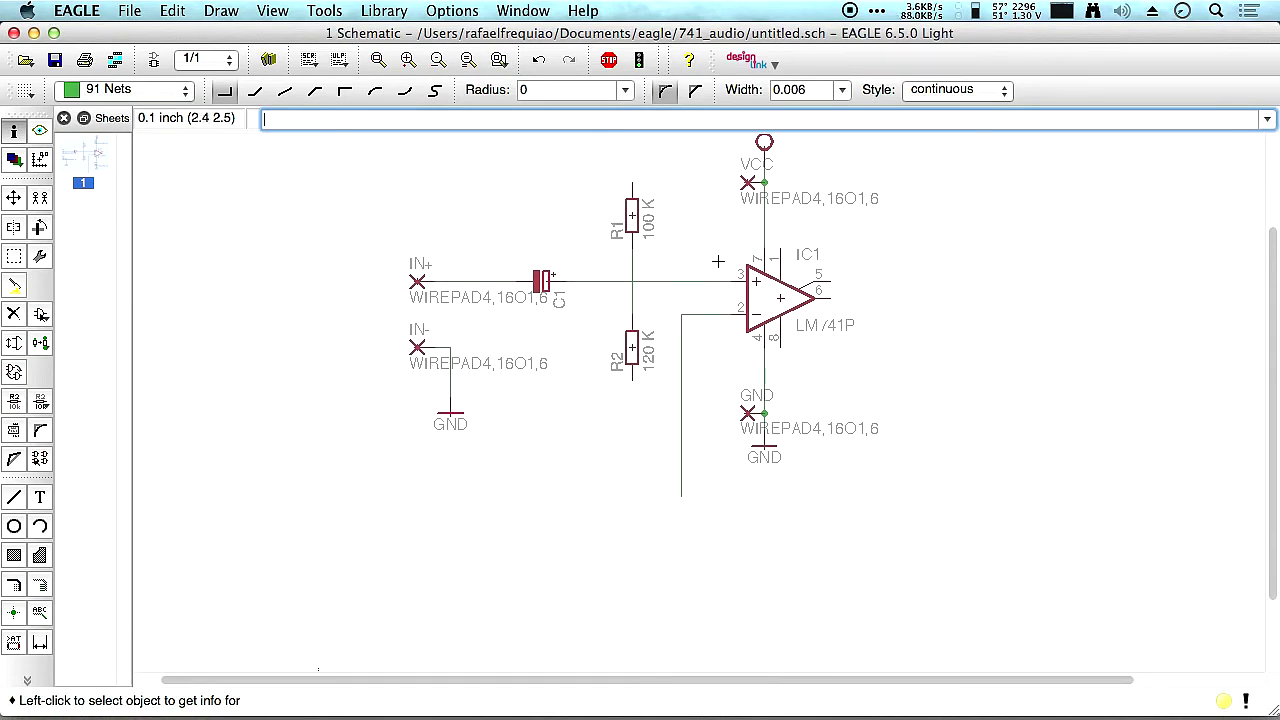
pyautogui.scroll(-3, 869, 385)
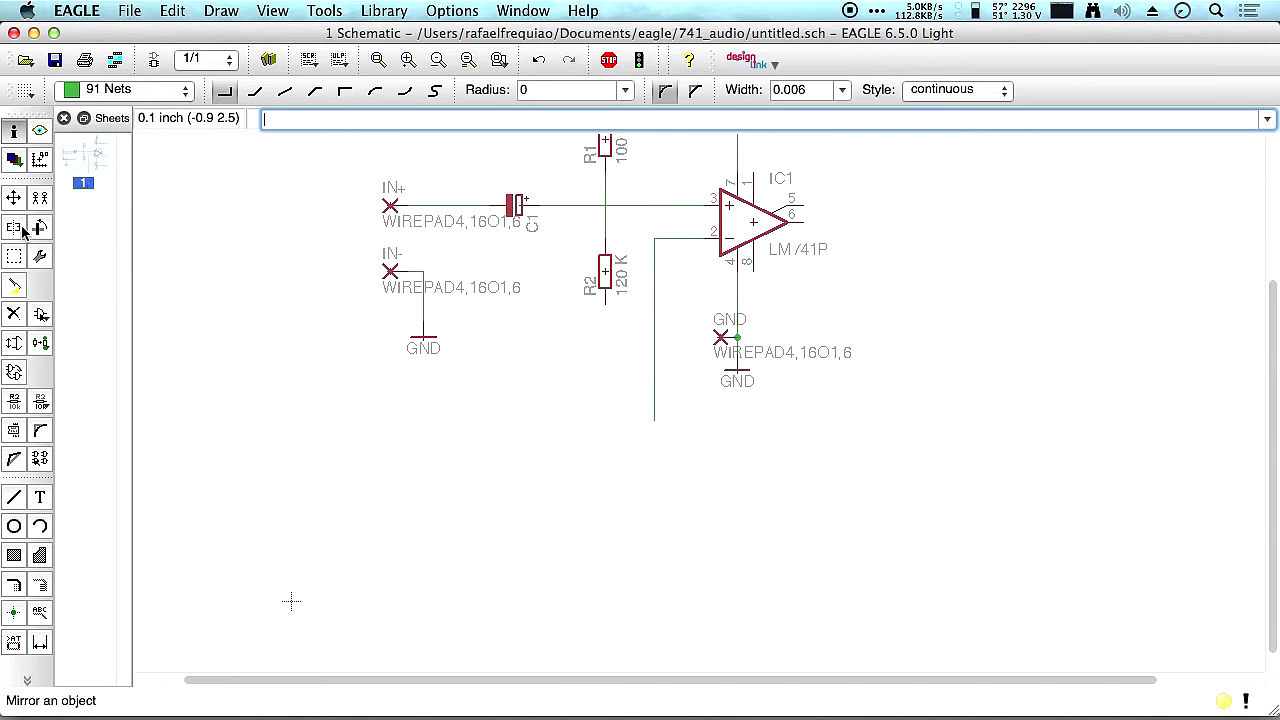
pyautogui.click(14, 497)
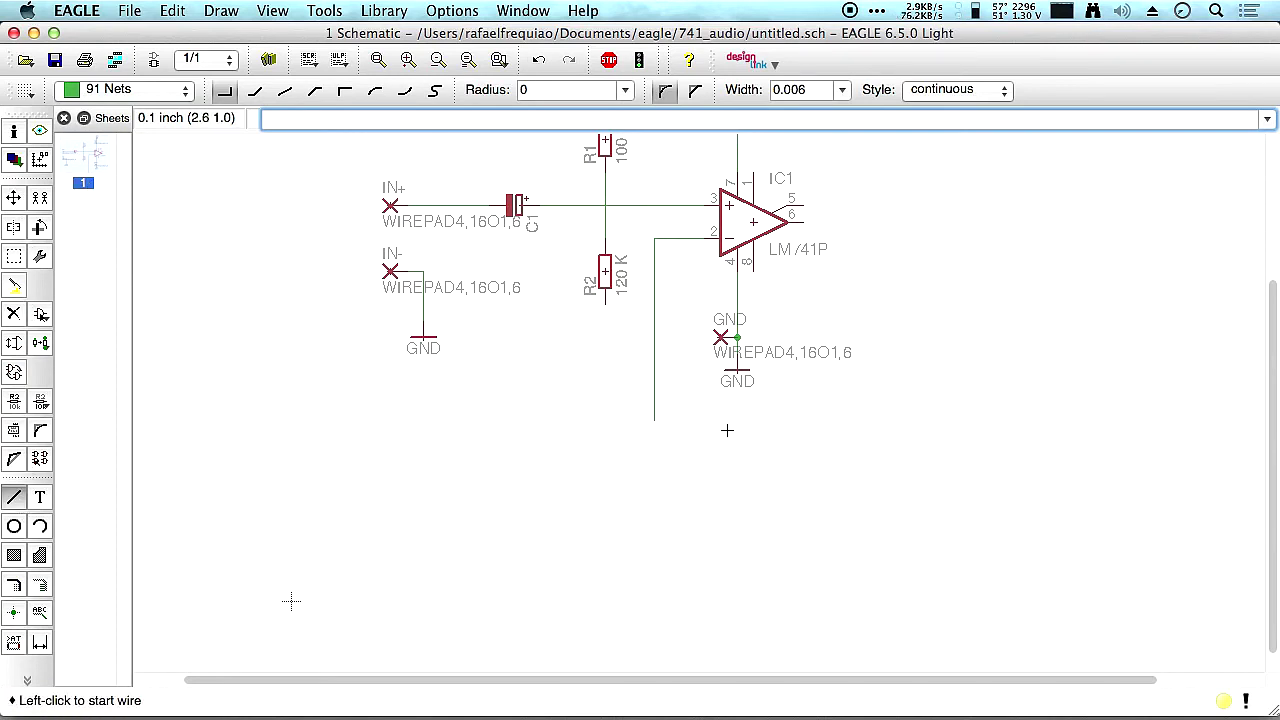
pyautogui.click(655, 424)
pyautogui.doubleClick(655, 452)
pyautogui.click(655, 426)
pyautogui.doubleClick(718, 424)
# Place junctions where the R1–R2 net crosses the pin 3 net and where the horizontal branch leaves the pin 2 net.
pyautogui.scroll(1, 638, 325)
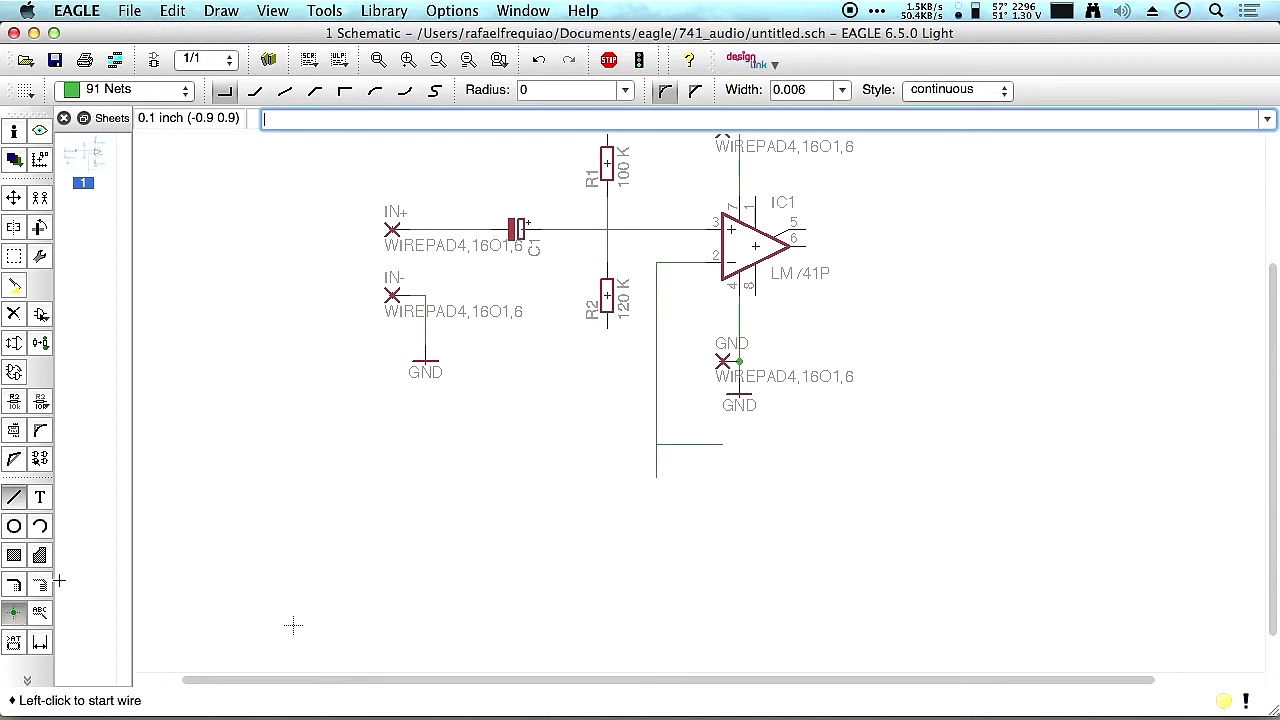
pyautogui.click(14, 610)
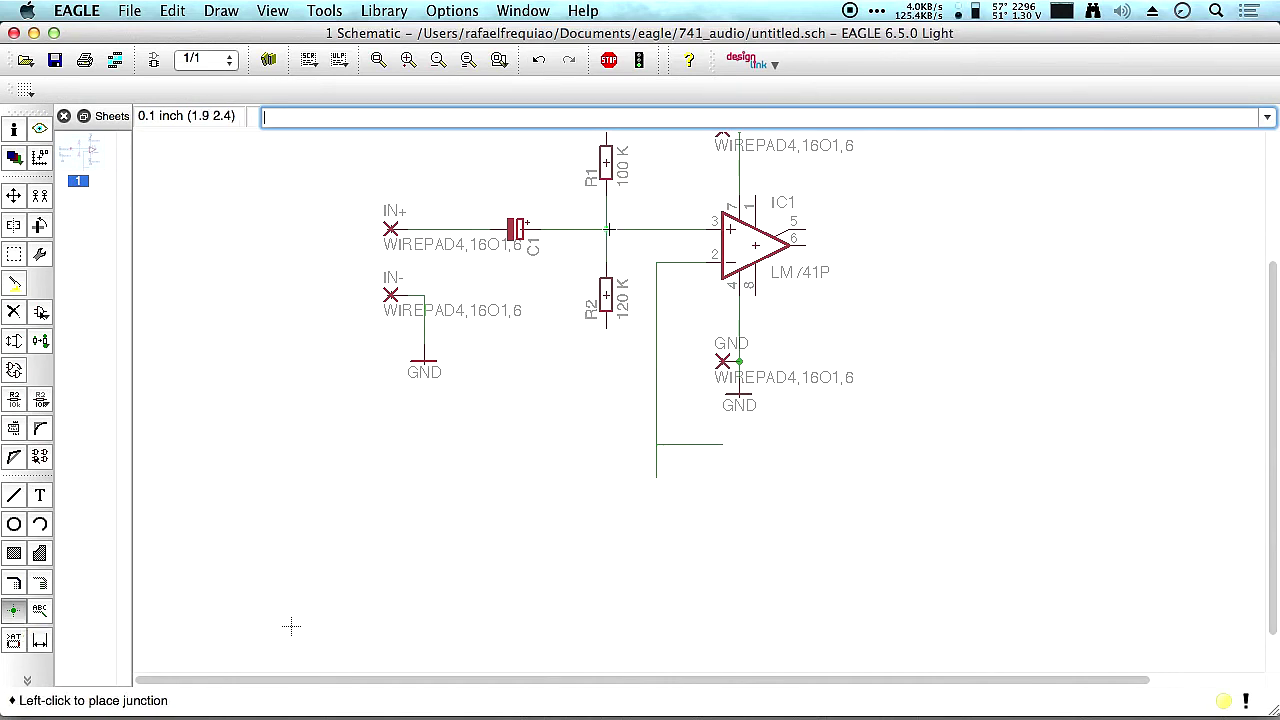
pyautogui.click(606, 230)
pyautogui.click(656, 444)
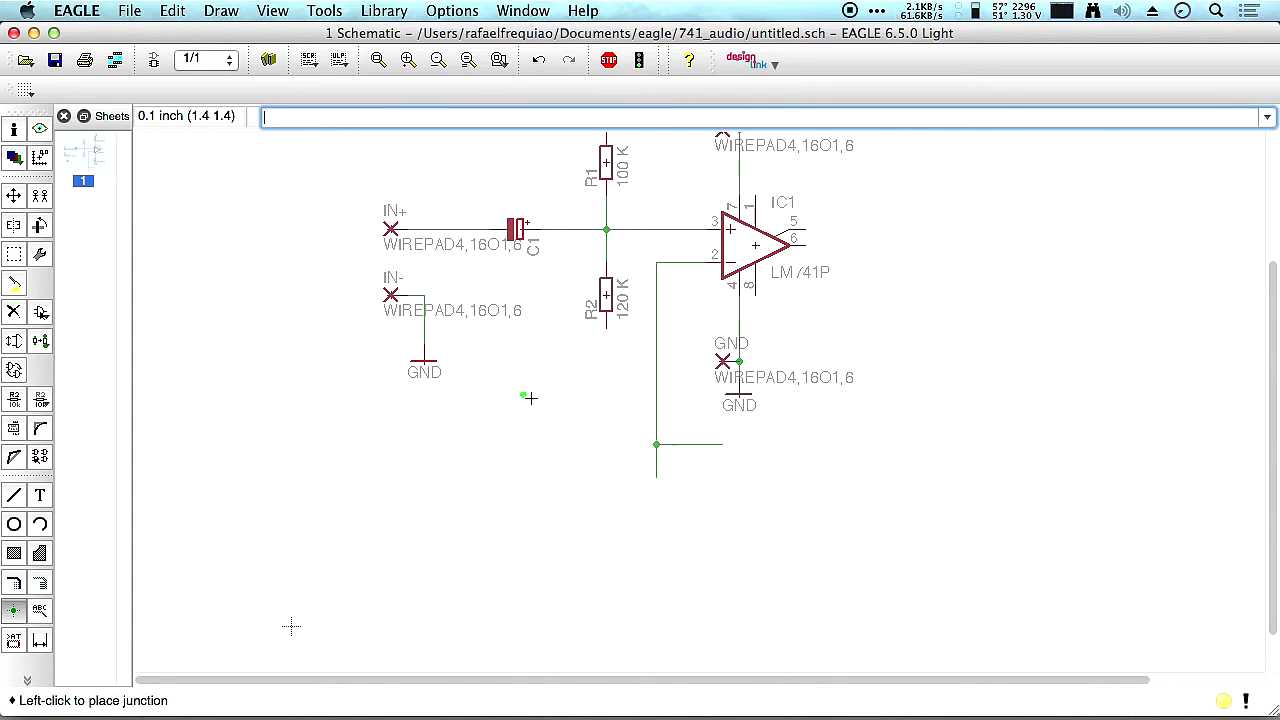
pyautogui.click(453, 425)
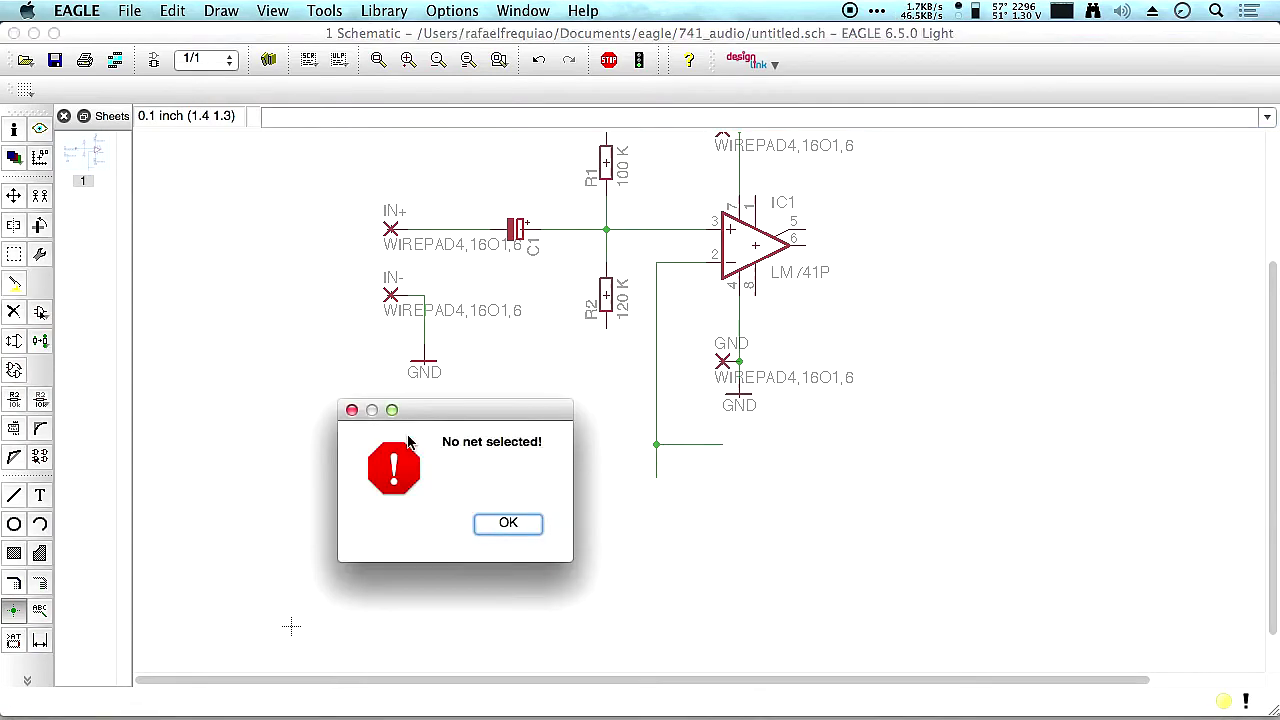
pyautogui.click(497, 525)
pyautogui.click(568, 446)
pyautogui.click(495, 518)
pyautogui.click(13, 311)
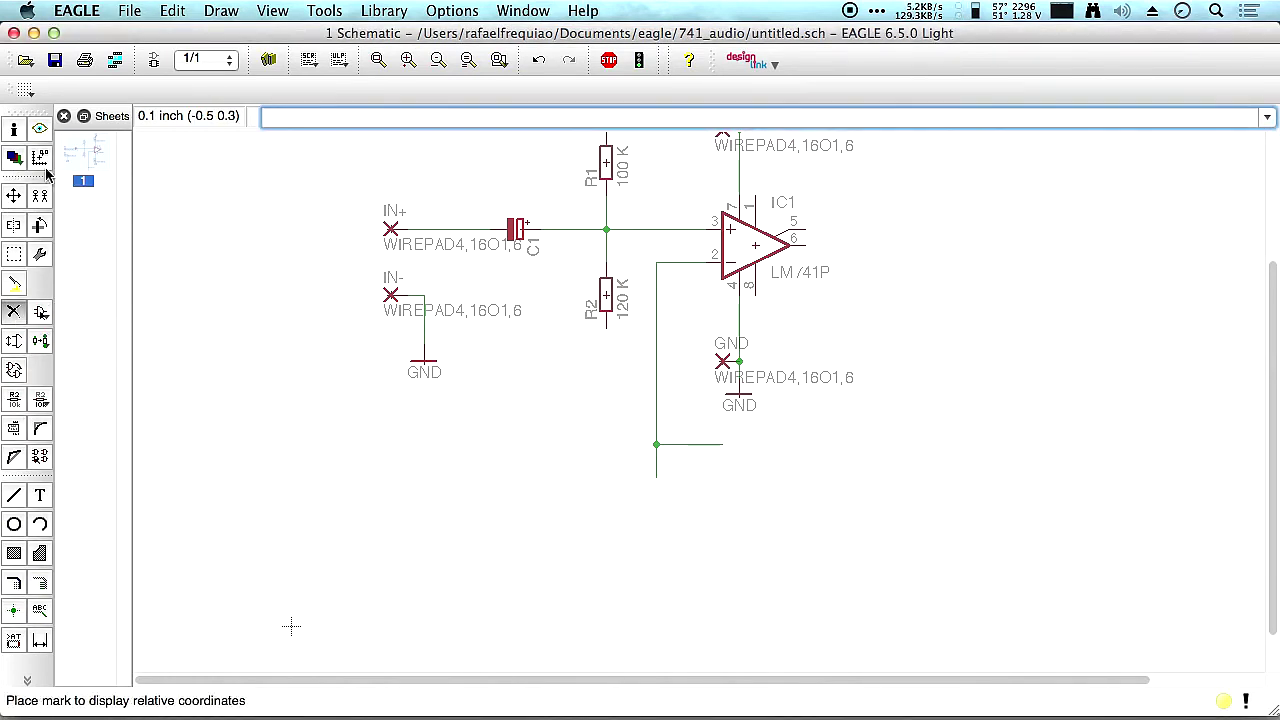
# Place a copy of resistor R1 below the op amp pin 2 net, connected to the lower end of that net.
pyautogui.click(40, 195)
pyautogui.scroll(1, 552, 279)
pyautogui.scroll(-3, 552, 279)
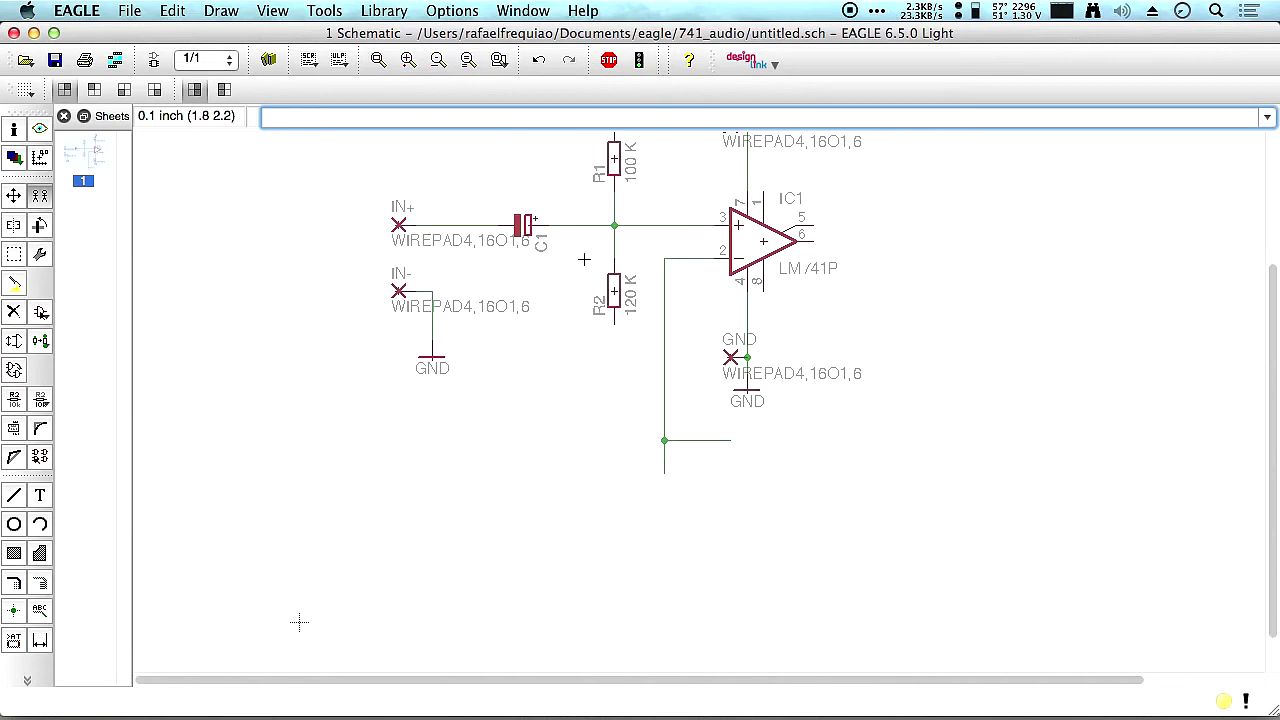
pyautogui.scroll(2, 297, 617)
pyautogui.click(586, 257)
pyautogui.scroll(1, 294, 582)
pyautogui.moveTo(294, 582); pyautogui.dragTo(296, 545, button='middle')
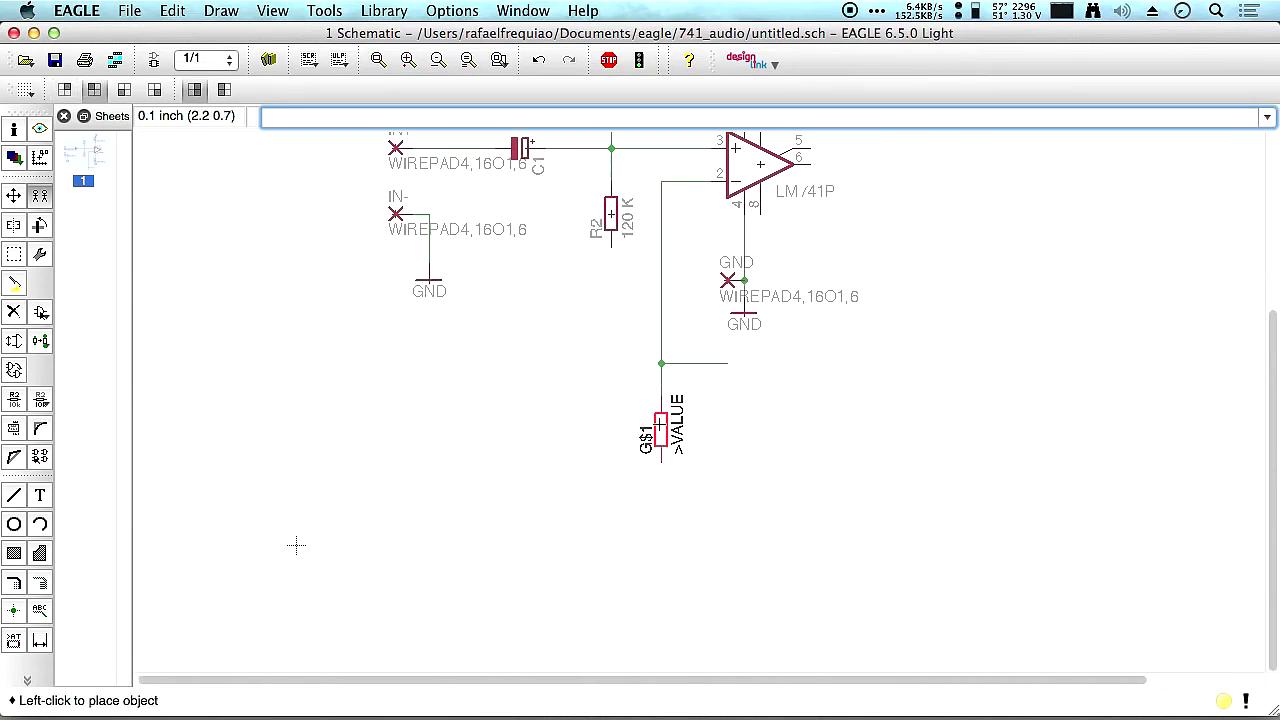
pyautogui.click(296, 545)
# Place a vertical copy of capacitor C1 below resistor R3, with its positive side facing up.
pyautogui.moveTo(296, 545); pyautogui.dragTo(343, 570, button='middle')
pyautogui.click(567, 173)
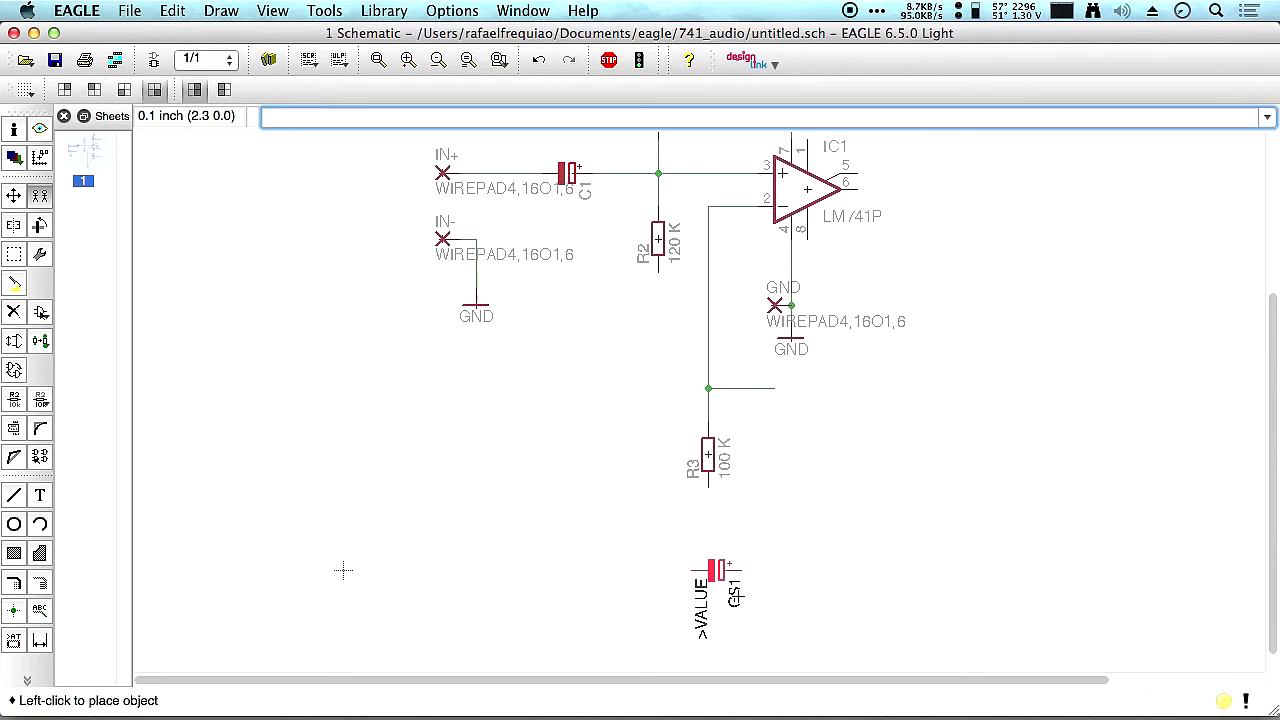
pyautogui.rightClick(708, 575)
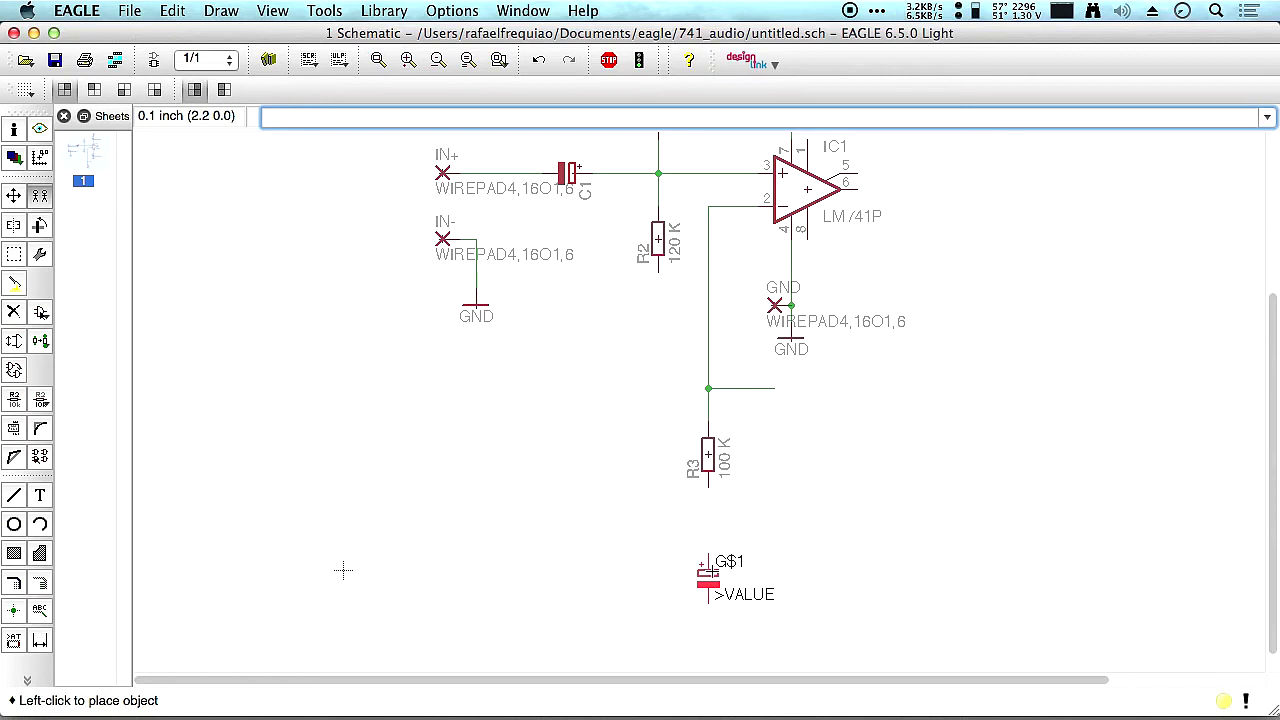
pyautogui.click(708, 578)
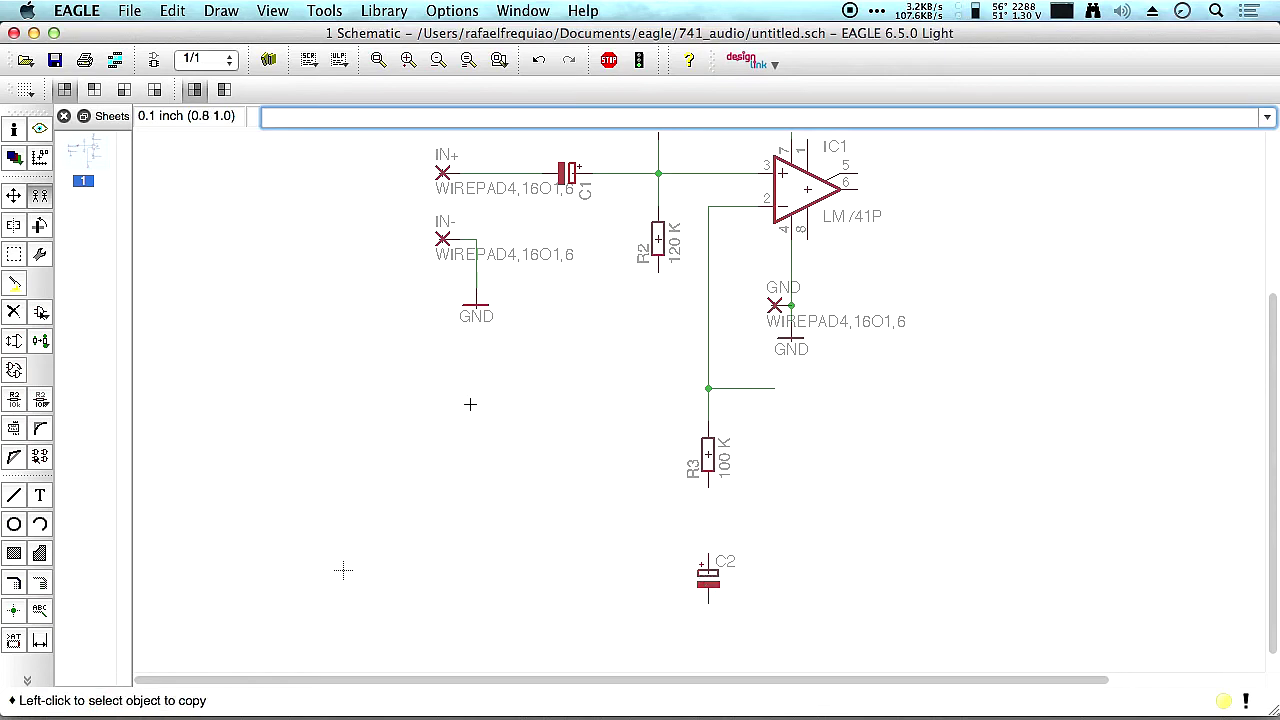
pyautogui.scroll(3, 669, 371)
pyautogui.moveTo(361, 622); pyautogui.dragTo(314, 649, button='middle')
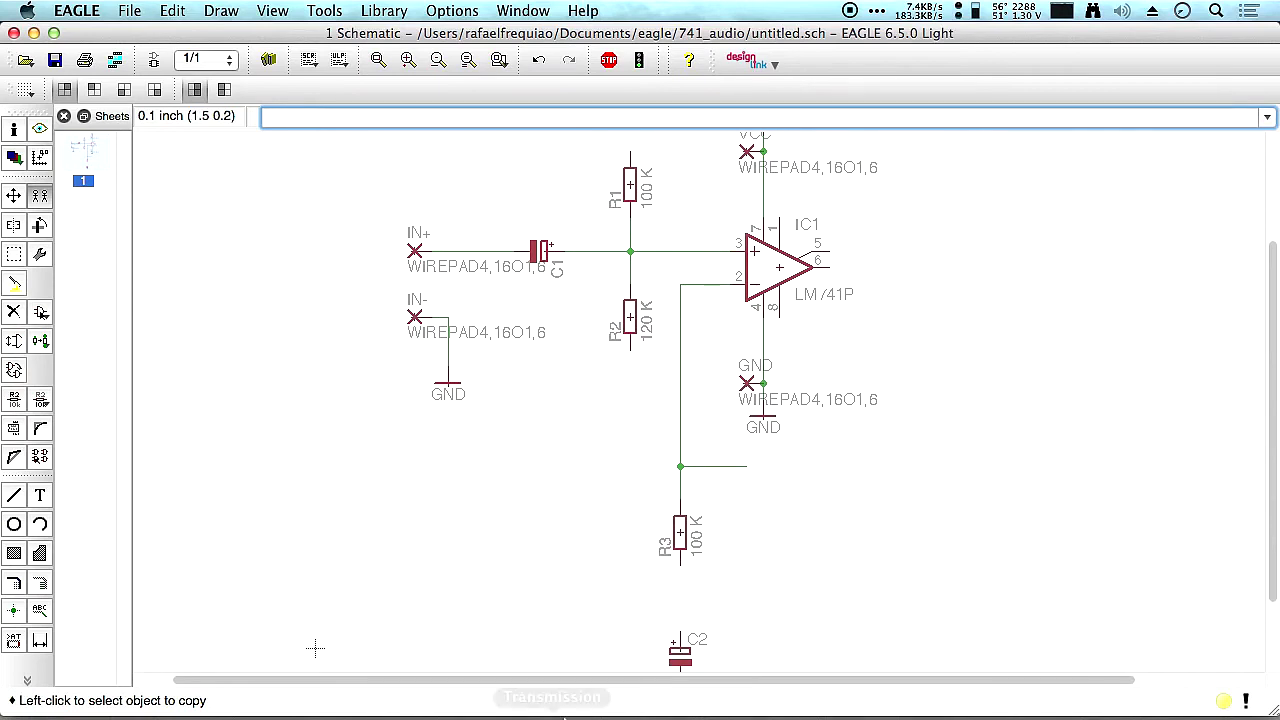
pyautogui.rightClick(471, 690)
pyautogui.moveTo(500, 567)
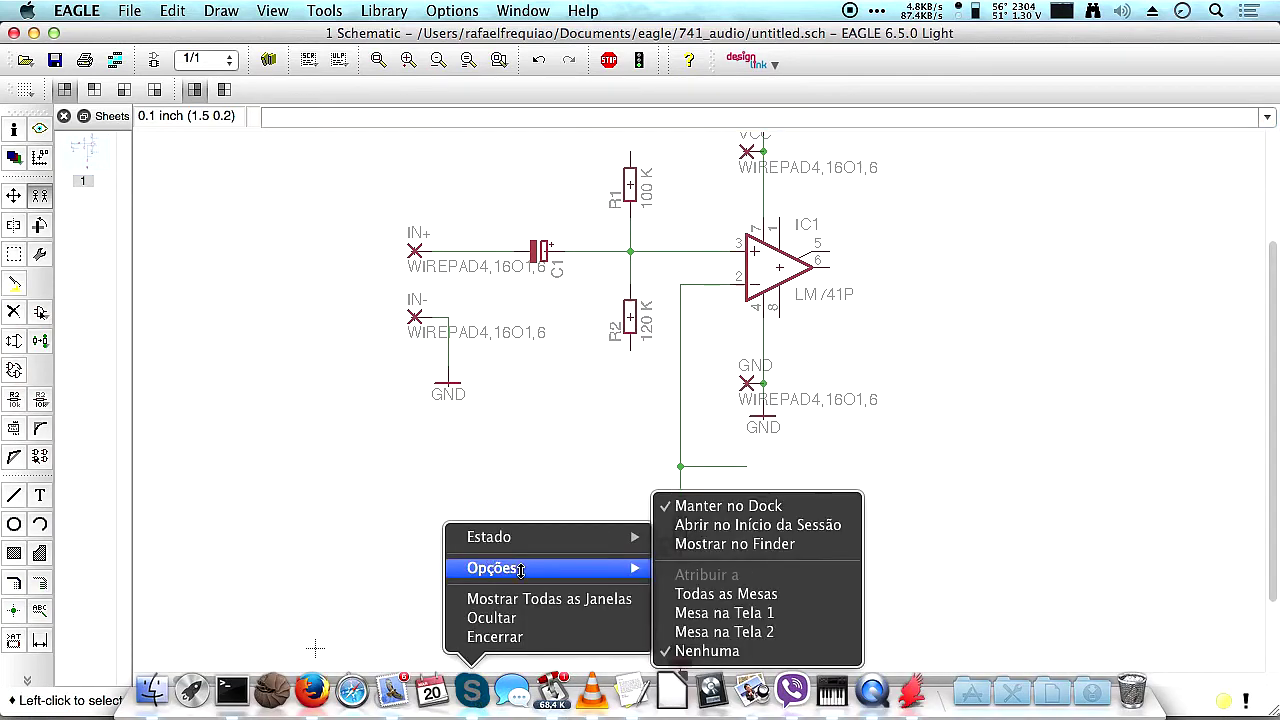
pyautogui.moveTo(558, 535)
pyautogui.click(700, 590)
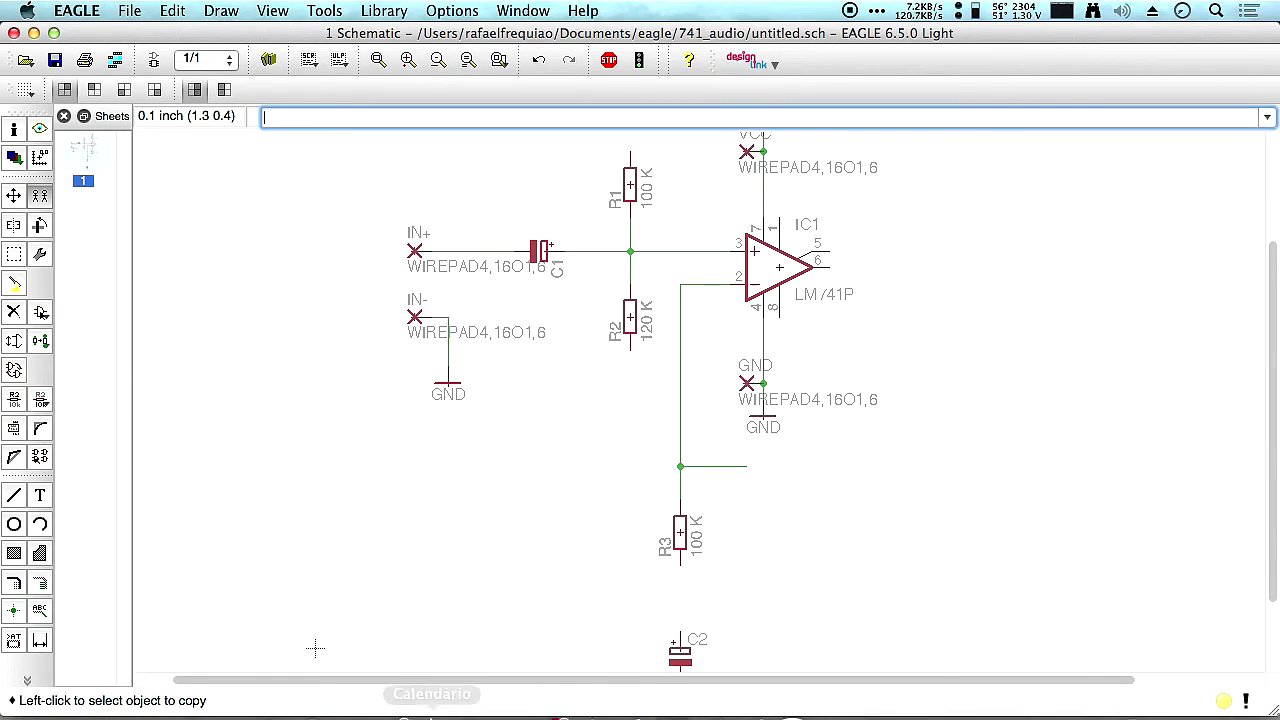
pyautogui.click(468, 690)
pyautogui.click(763, 266)
pyautogui.click(785, 301)
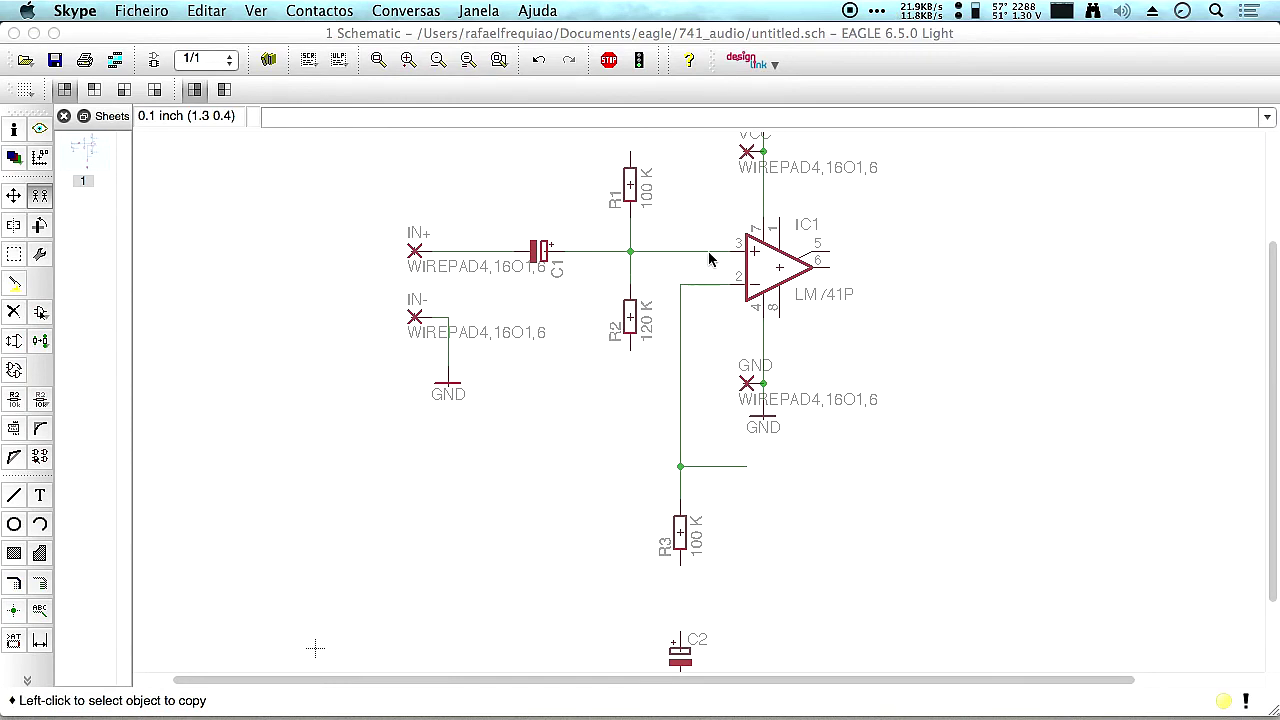
# Wire R3's lower end to C2's positive pin, and draw a short net straight down from R2's lower end.
pyautogui.click(10, 495)
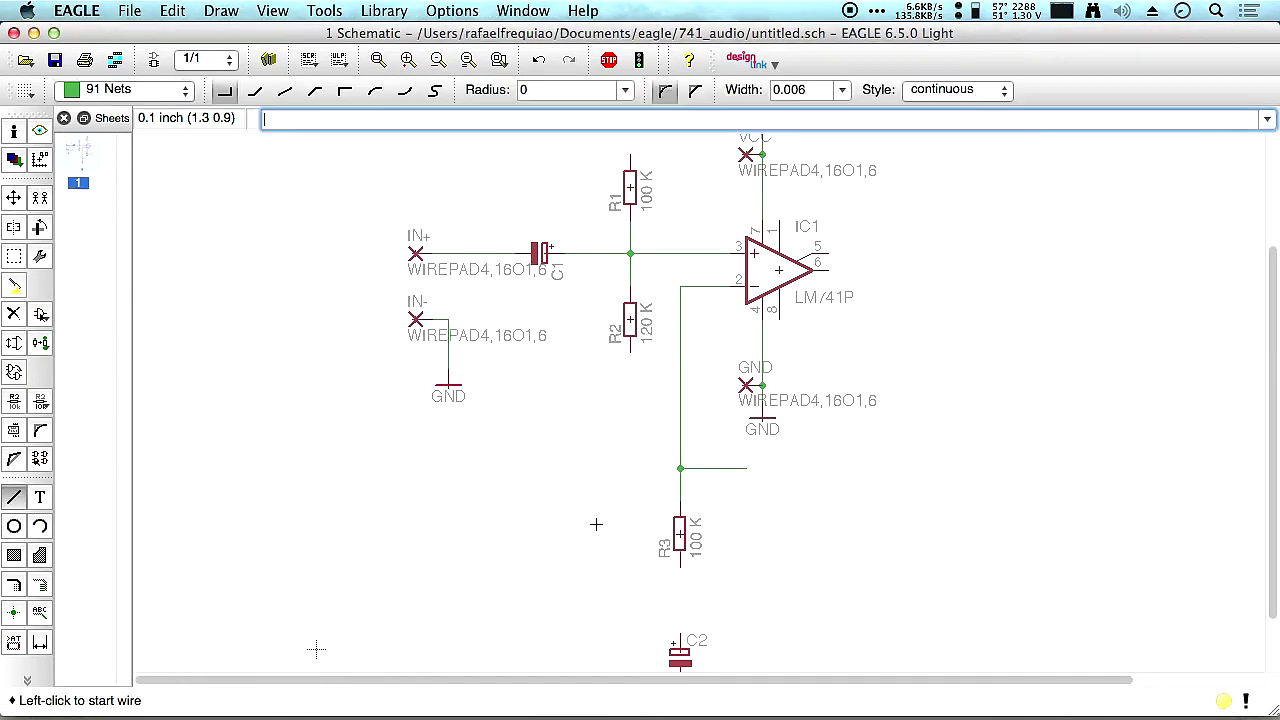
pyautogui.click(680, 567)
pyautogui.click(681, 636)
pyautogui.moveTo(316, 649); pyautogui.dragTo(354, 569, button='middle')
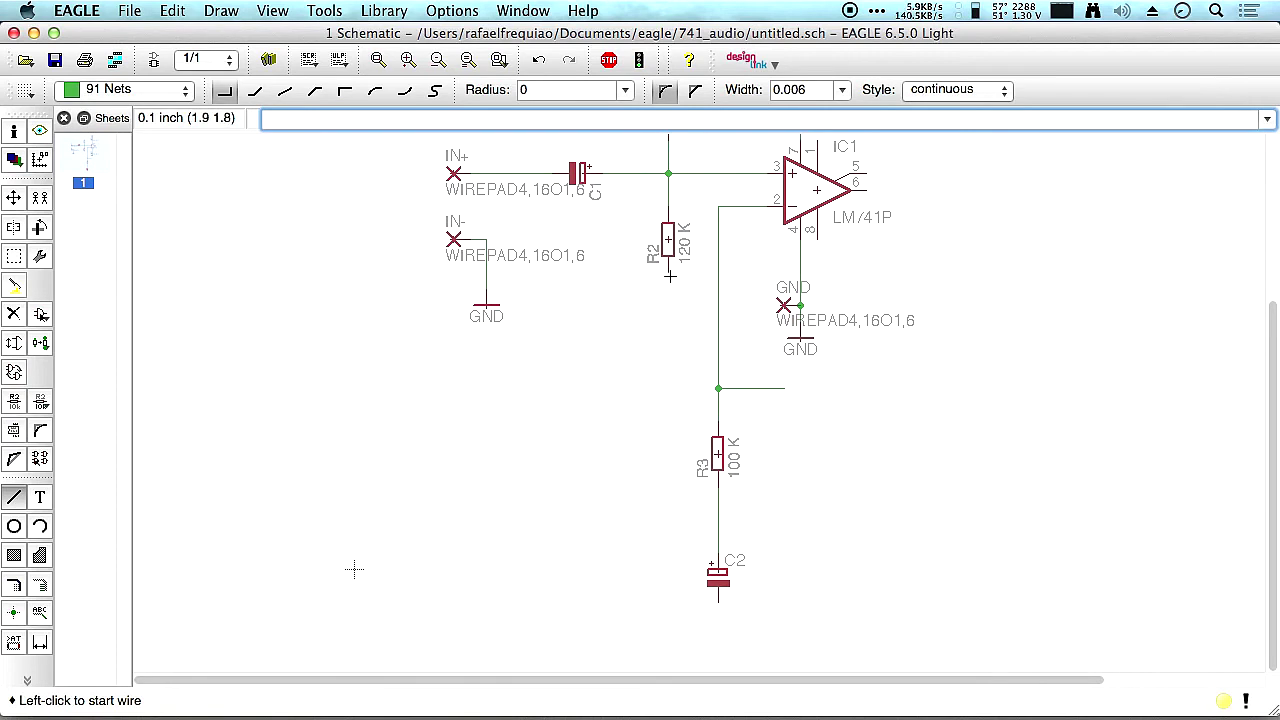
pyautogui.click(668, 268)
pyautogui.doubleClick(668, 338)
pyautogui.scroll(3, 648, 314)
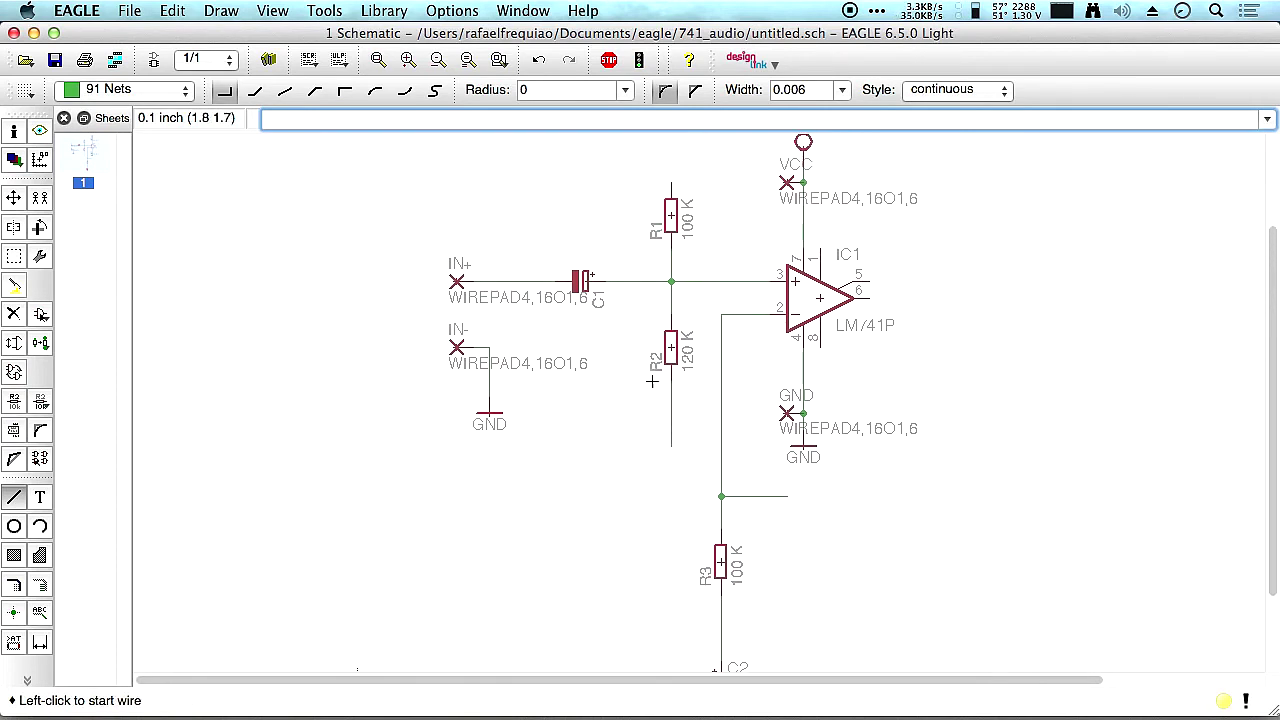
# Draw a net from R1's upper end upward and then right, crossing above the op amp past the pin 7 line.
pyautogui.moveTo(698, 146); pyautogui.dragTo(616, 280, button='middle')
pyautogui.click(589, 316)
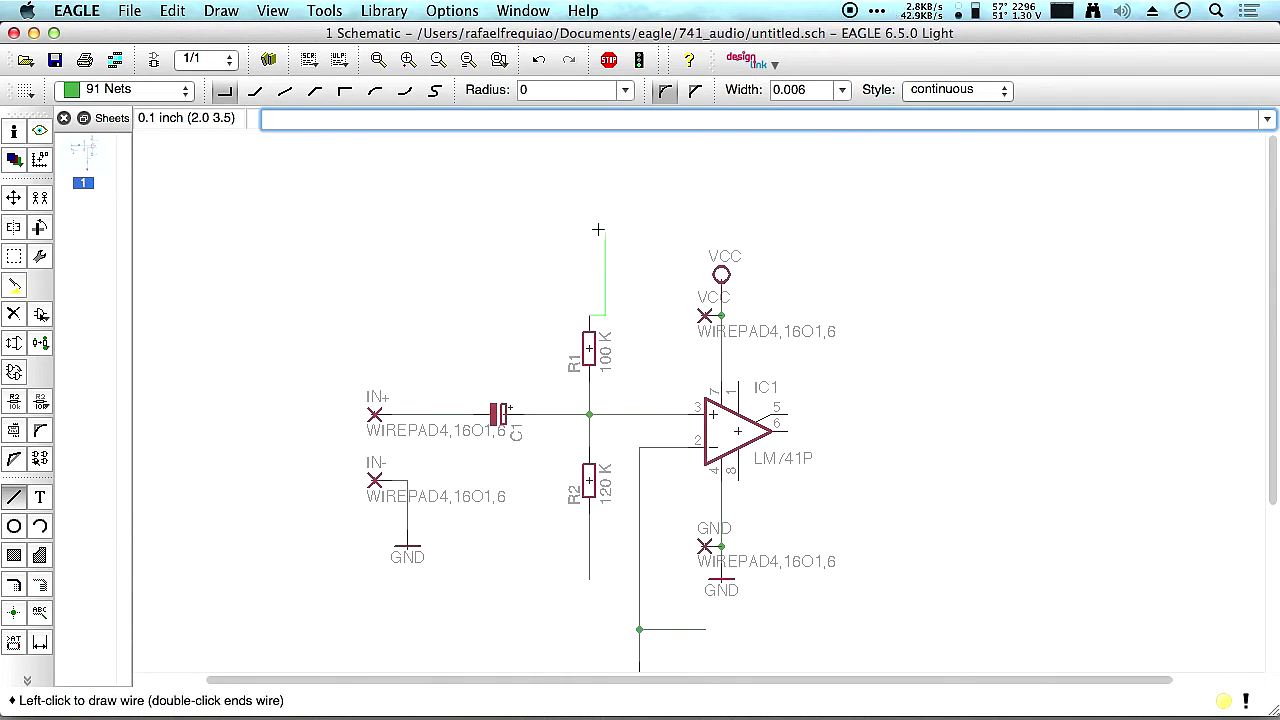
pyautogui.doubleClick(805, 216)
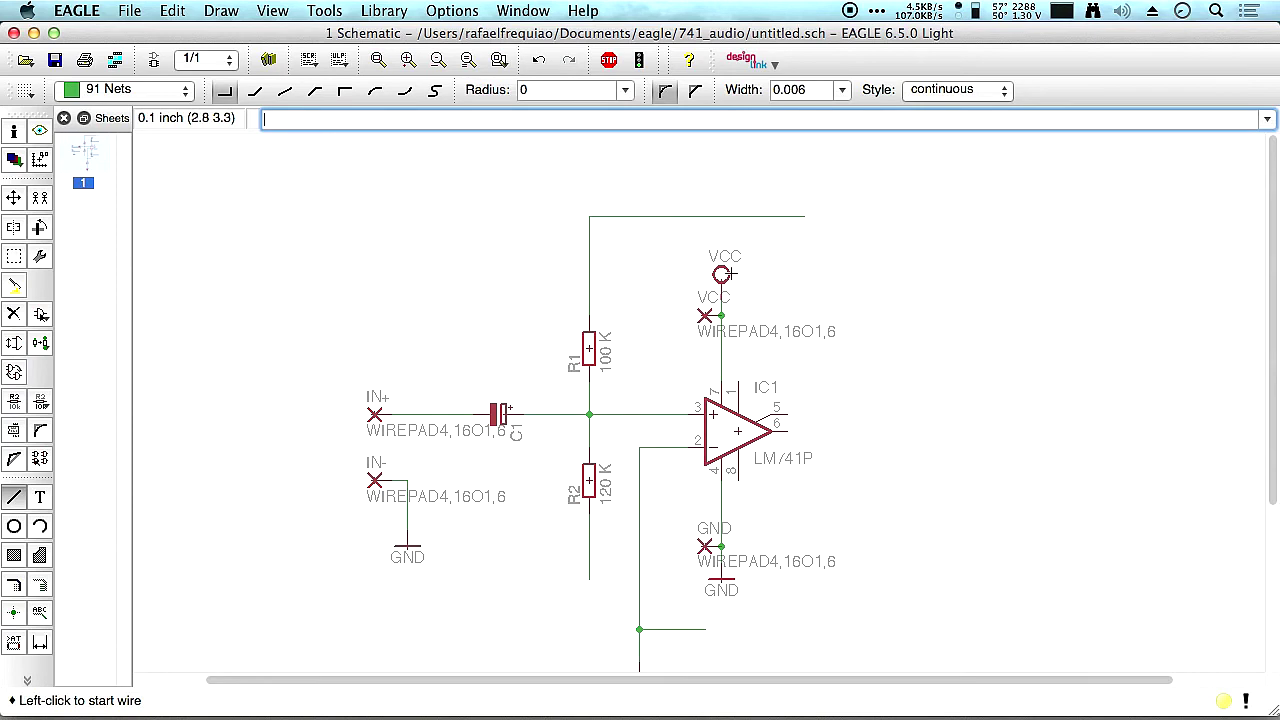
# Move the VCC supply symbol and the VCC pad up the pin 7 line, above R1's horizontal net.
pyautogui.click(13, 196)
pyautogui.scroll(3, 695, 300)
pyautogui.click(700, 340)
pyautogui.click(720, 183)
pyautogui.click(702, 407)
pyautogui.click(702, 273)
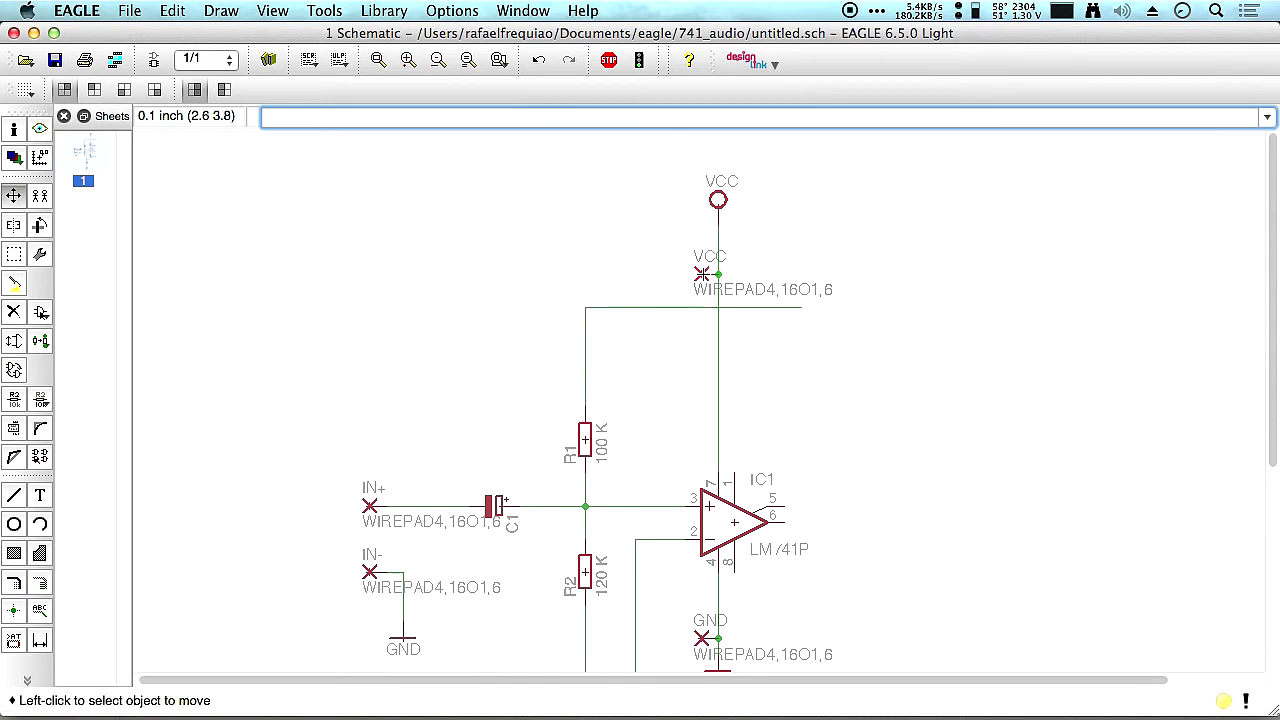
pyautogui.scroll(1, 680, 279)
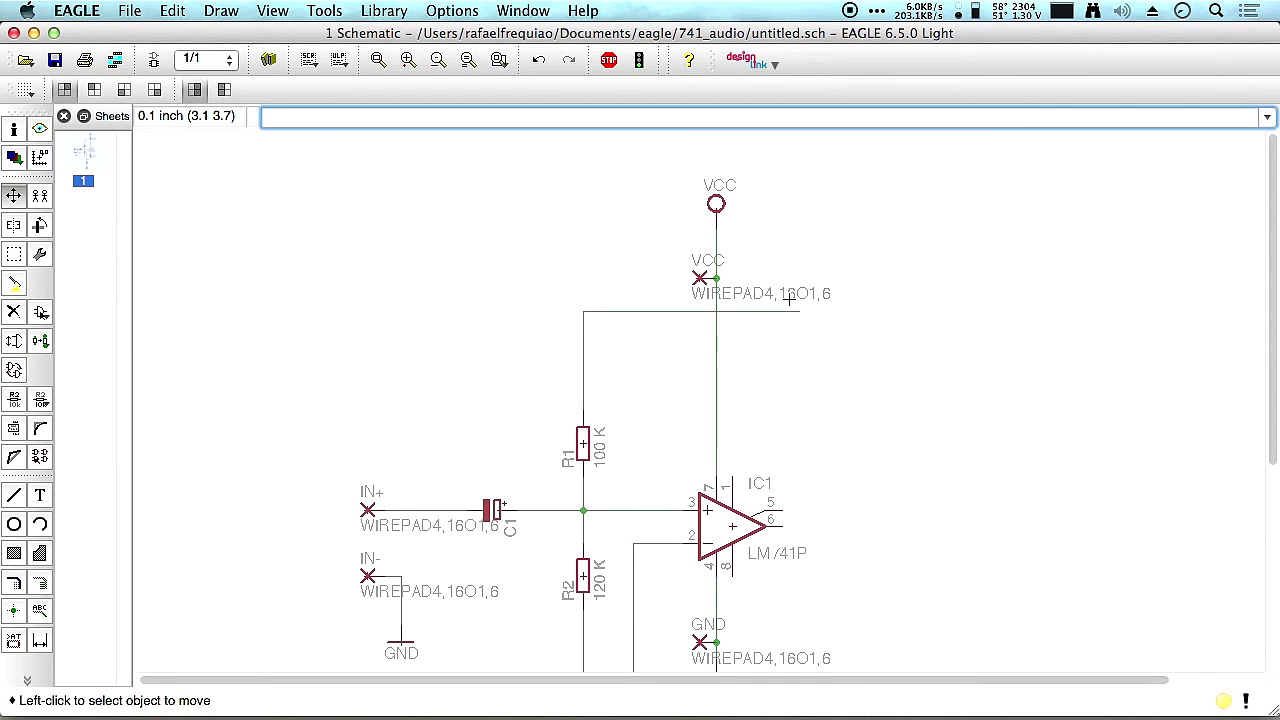
pyautogui.click(700, 278)
pyautogui.click(700, 245)
pyautogui.click(716, 210)
pyautogui.click(716, 195)
# Place a junction where R1's horizontal net crosses the VCC net of op amp pin 7, consulting the reference circuit image.
pyautogui.press('super+Tab')
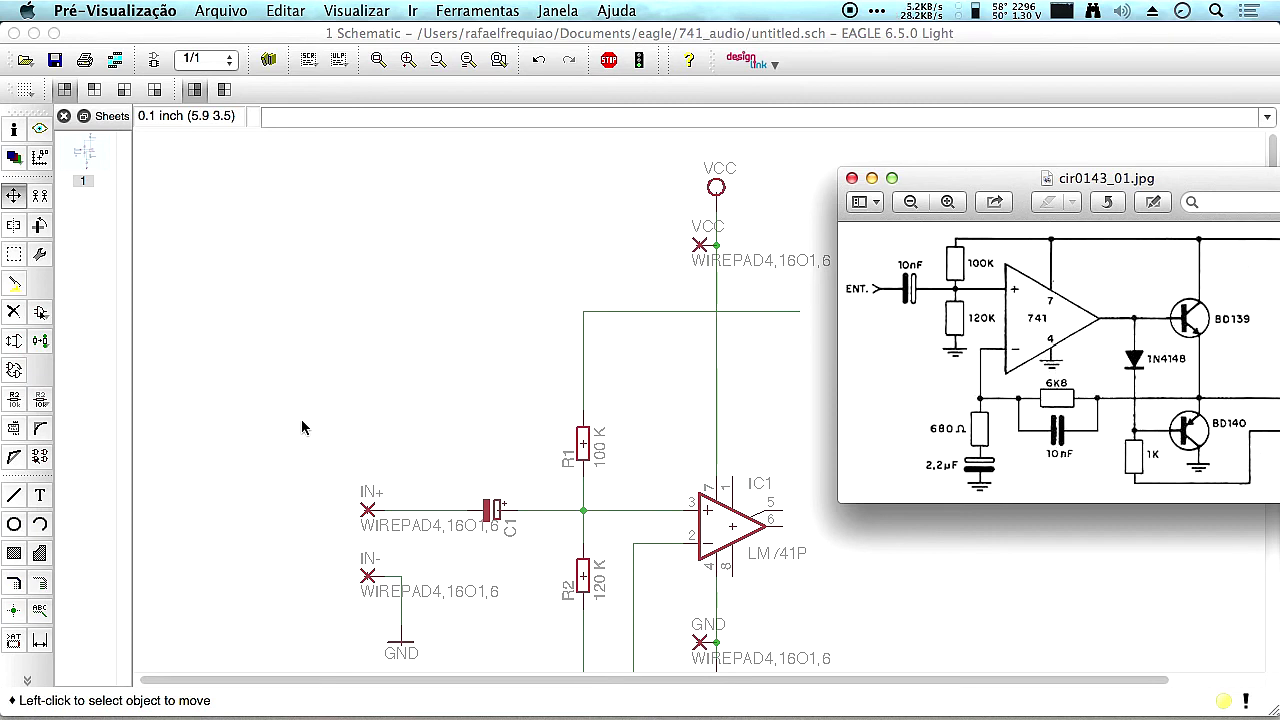
pyautogui.click(22, 608)
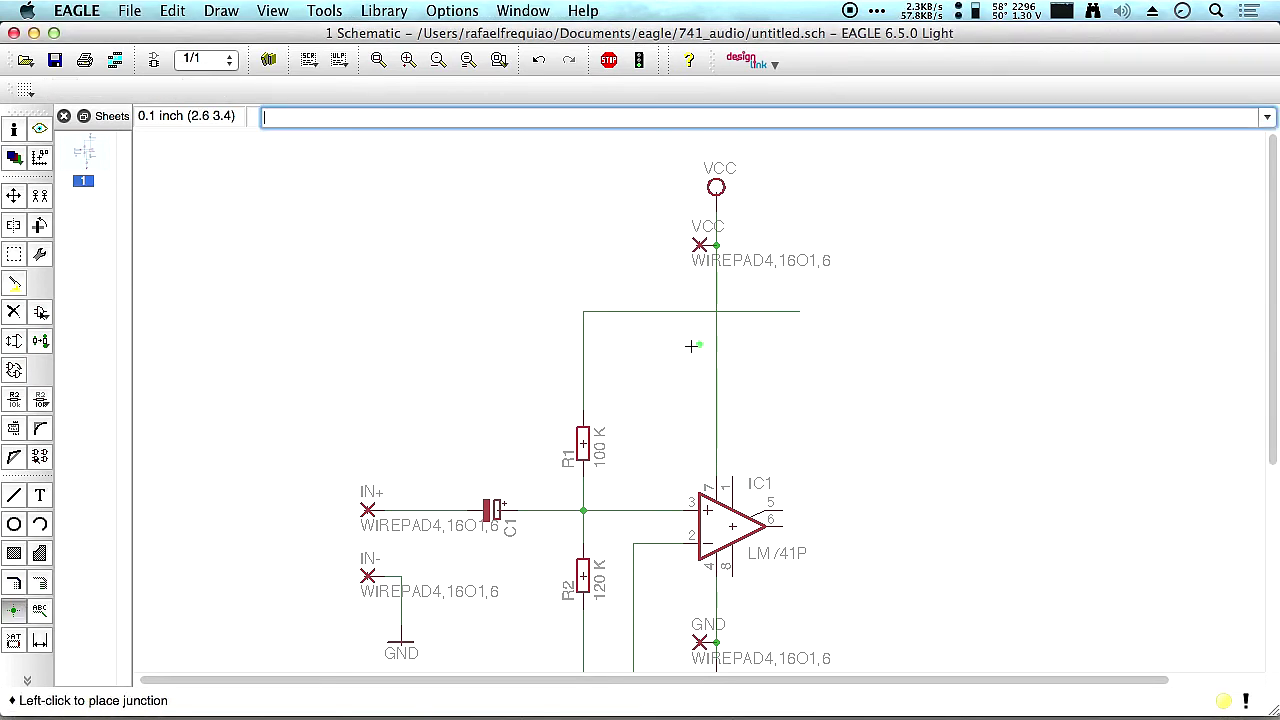
pyautogui.click(716, 314)
pyautogui.click(863, 339)
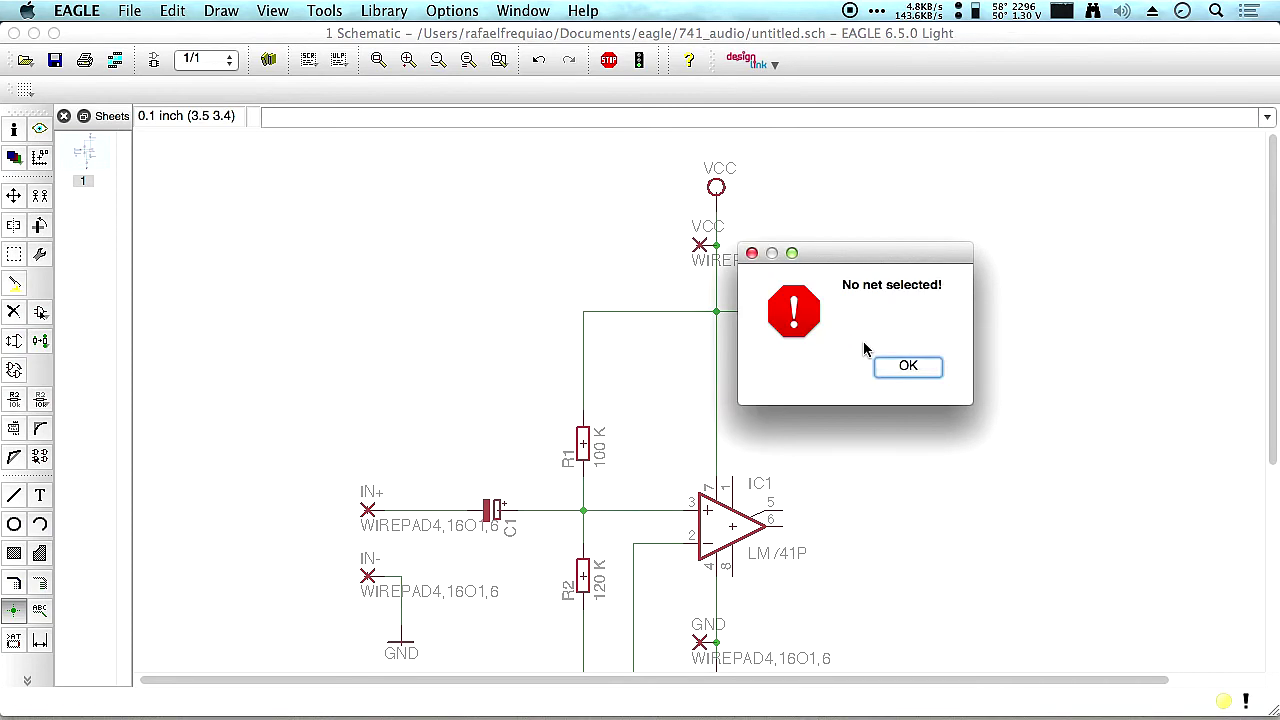
pyautogui.click(926, 372)
# Close the cir0143_01.jpg reference image window in Preview and return to the EAGLE schematic.
pyautogui.press('F11')
pyautogui.press('F11')
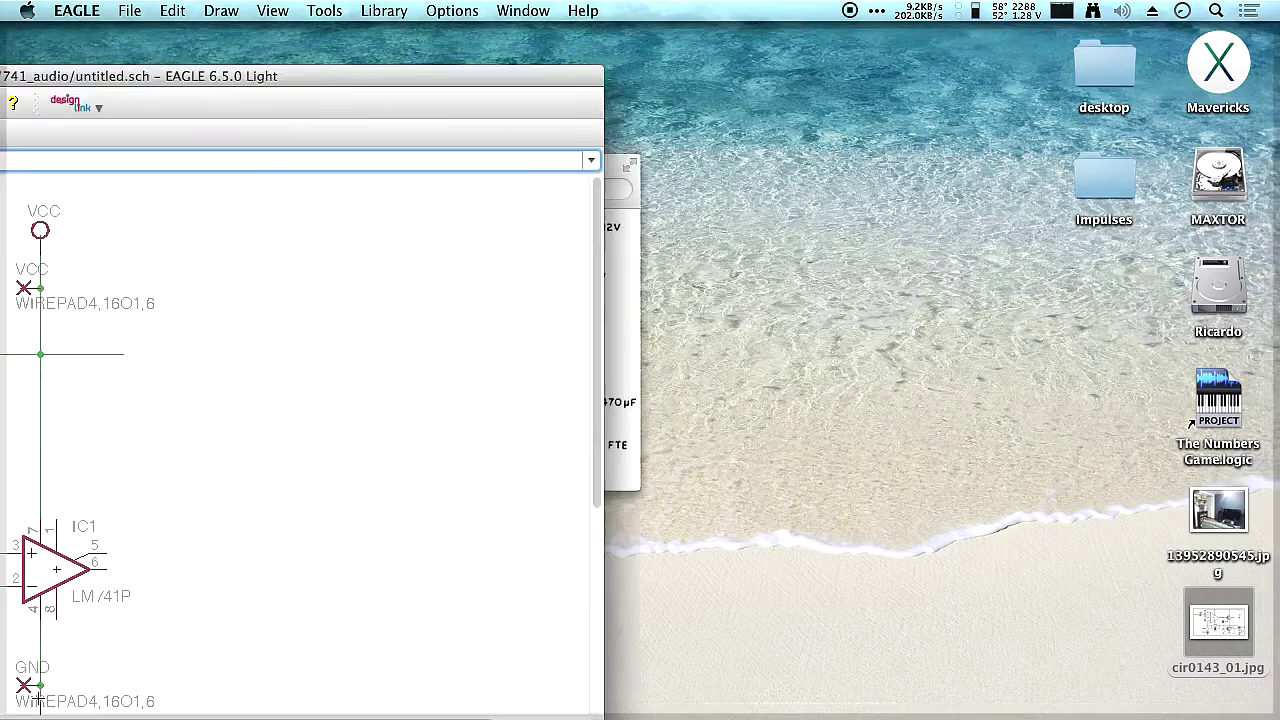
pyautogui.press('F3')
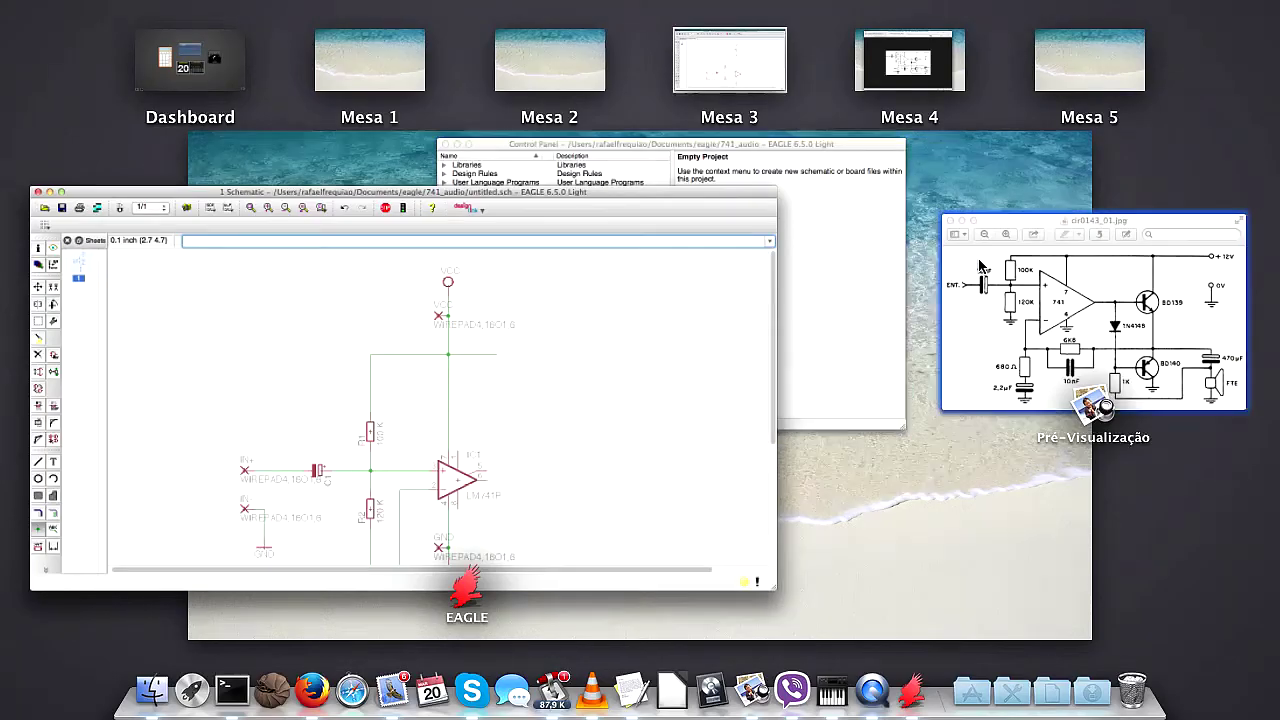
pyautogui.click(990, 230)
pyautogui.press('super+w')
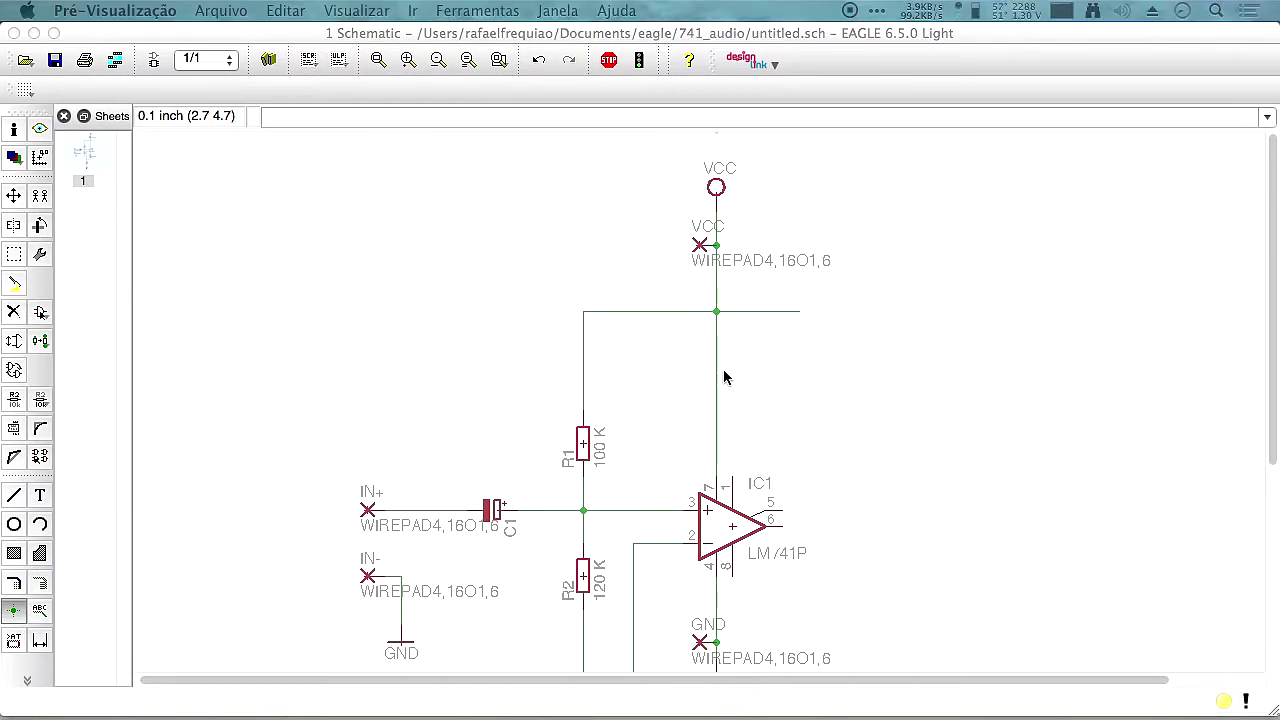
pyautogui.click(826, 391)
# Place a copy of the op amp's GND symbol at the lower end of the R2 net.
pyautogui.scroll(-5, 877, 346)
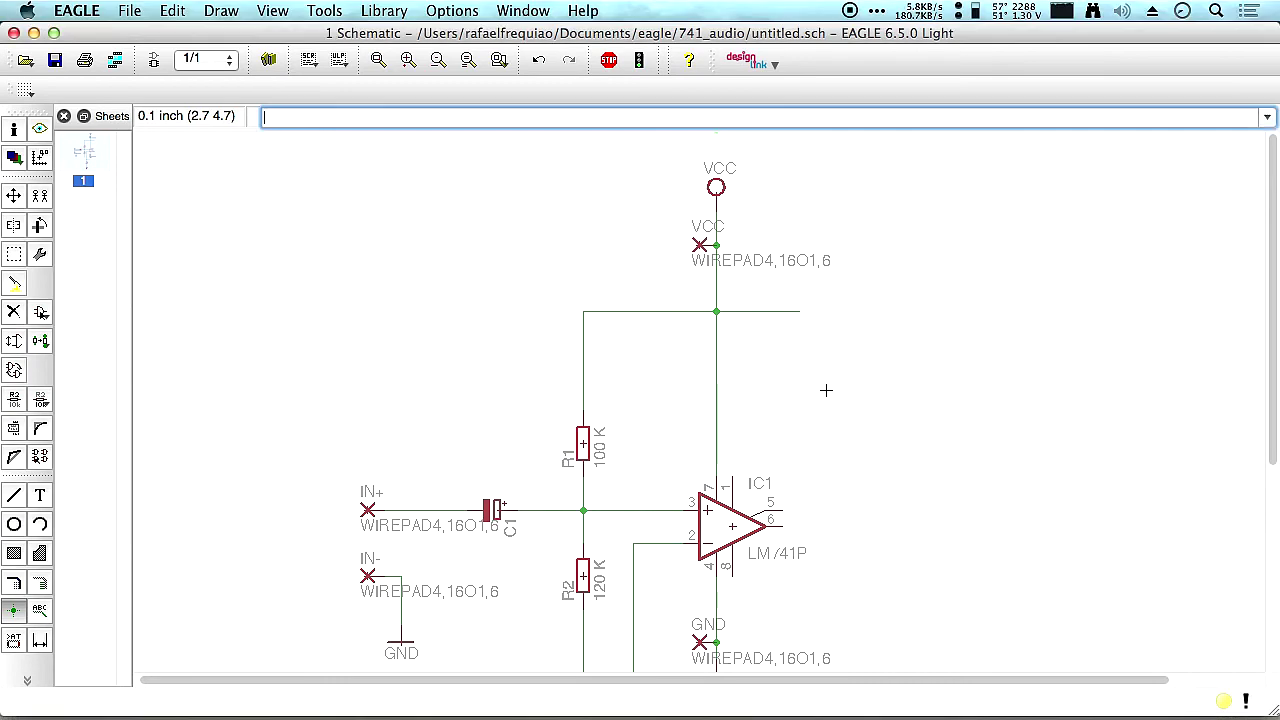
pyautogui.scroll(-3, 773, 306)
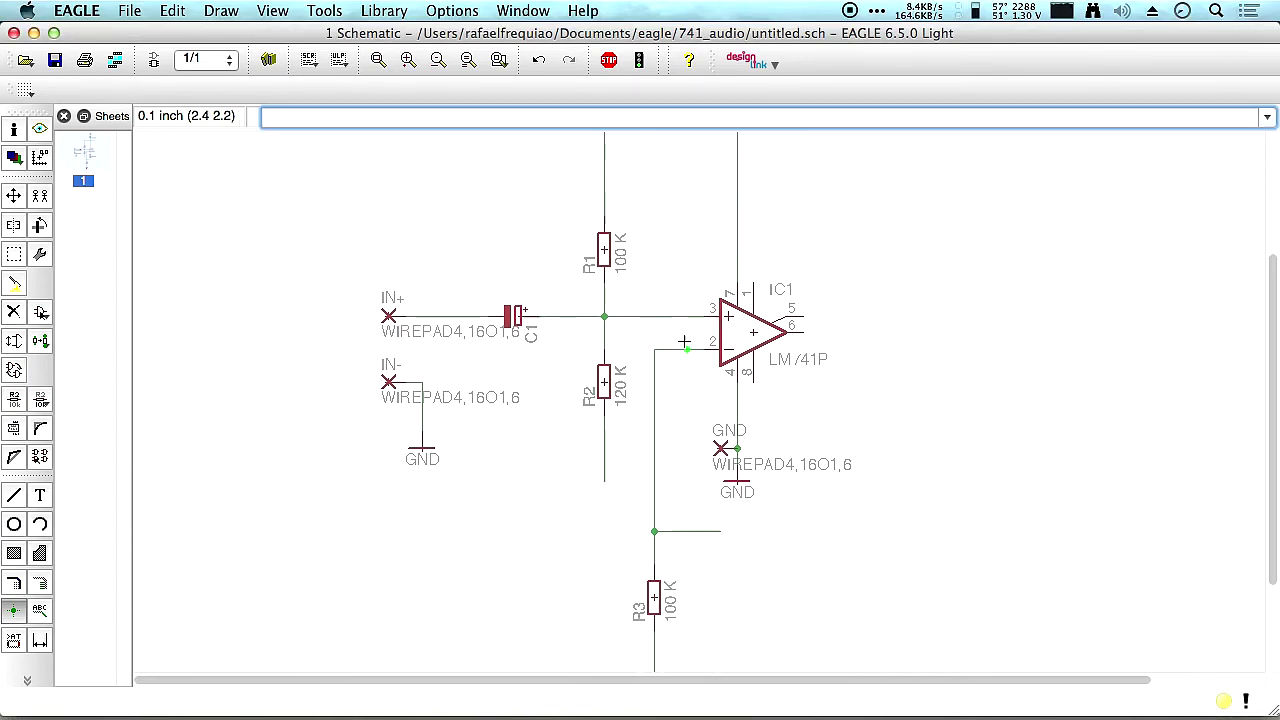
pyautogui.click(40, 195)
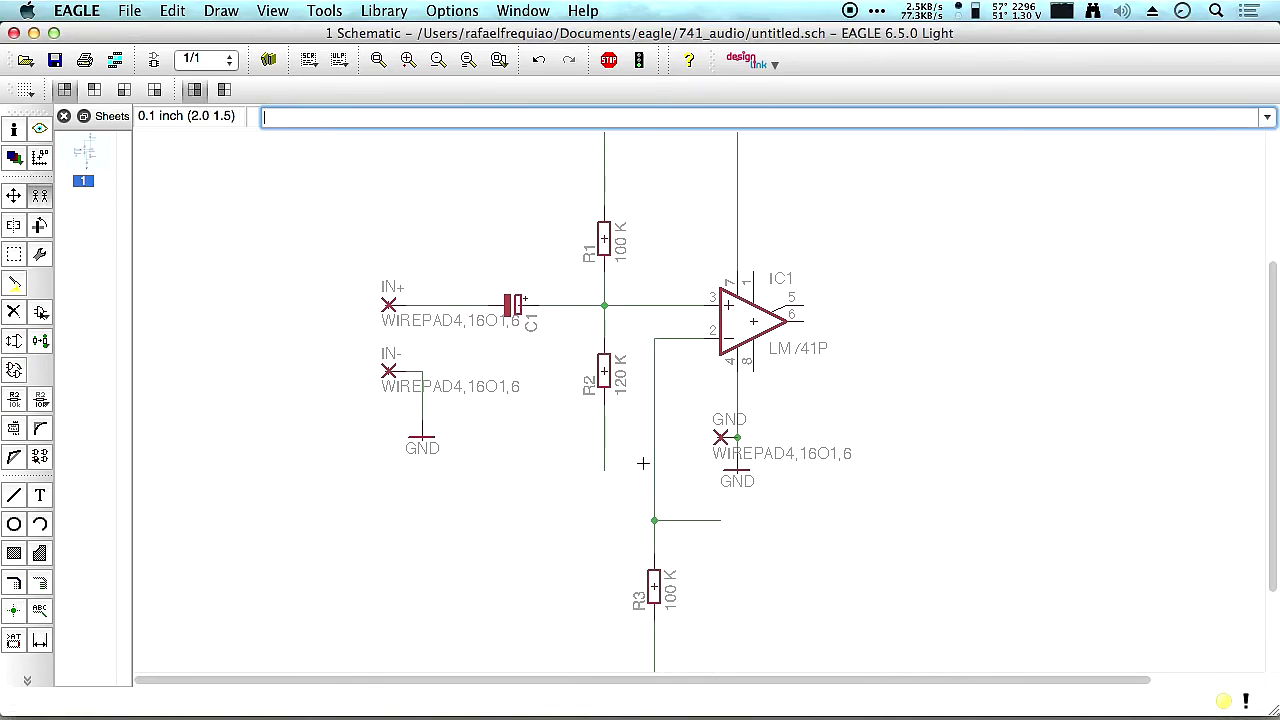
pyautogui.click(737, 470)
pyautogui.click(604, 487)
pyautogui.click(766, 517)
# Draw a short horizontal net to the right from op amp output pin 6.
pyautogui.moveTo(903, 451); pyautogui.dragTo(752, 420, button='middle')
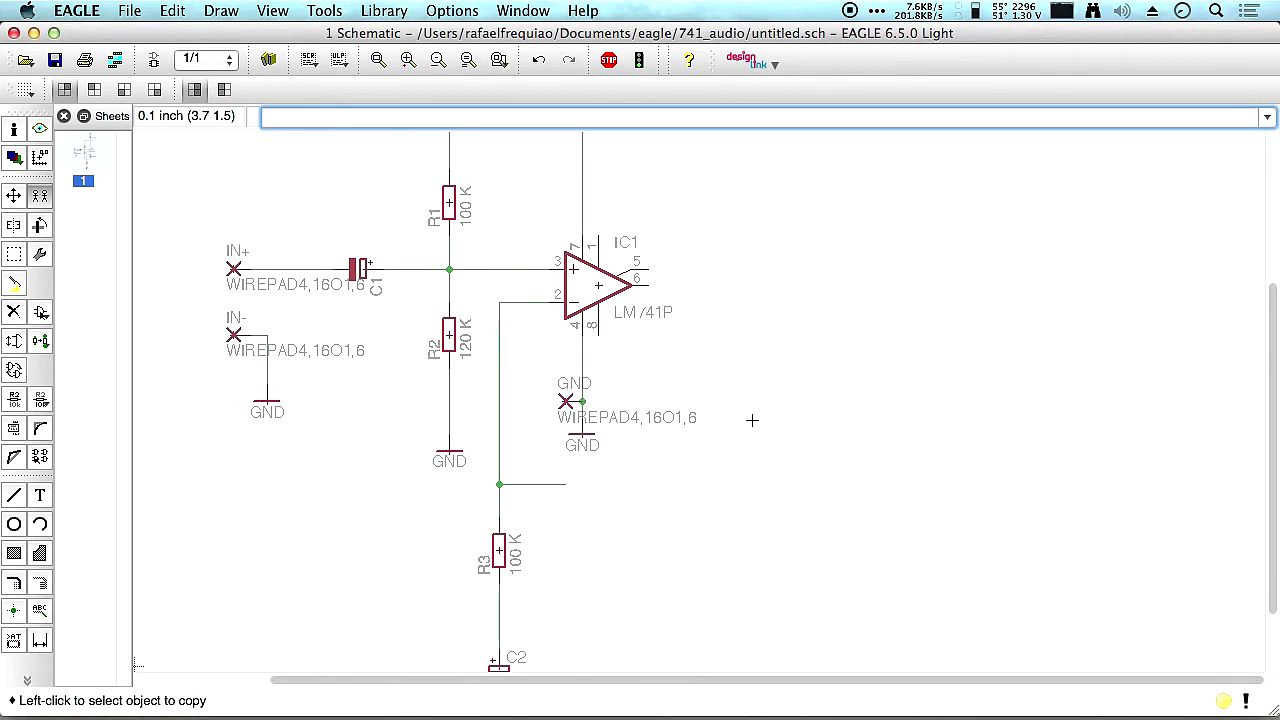
pyautogui.click(14, 496)
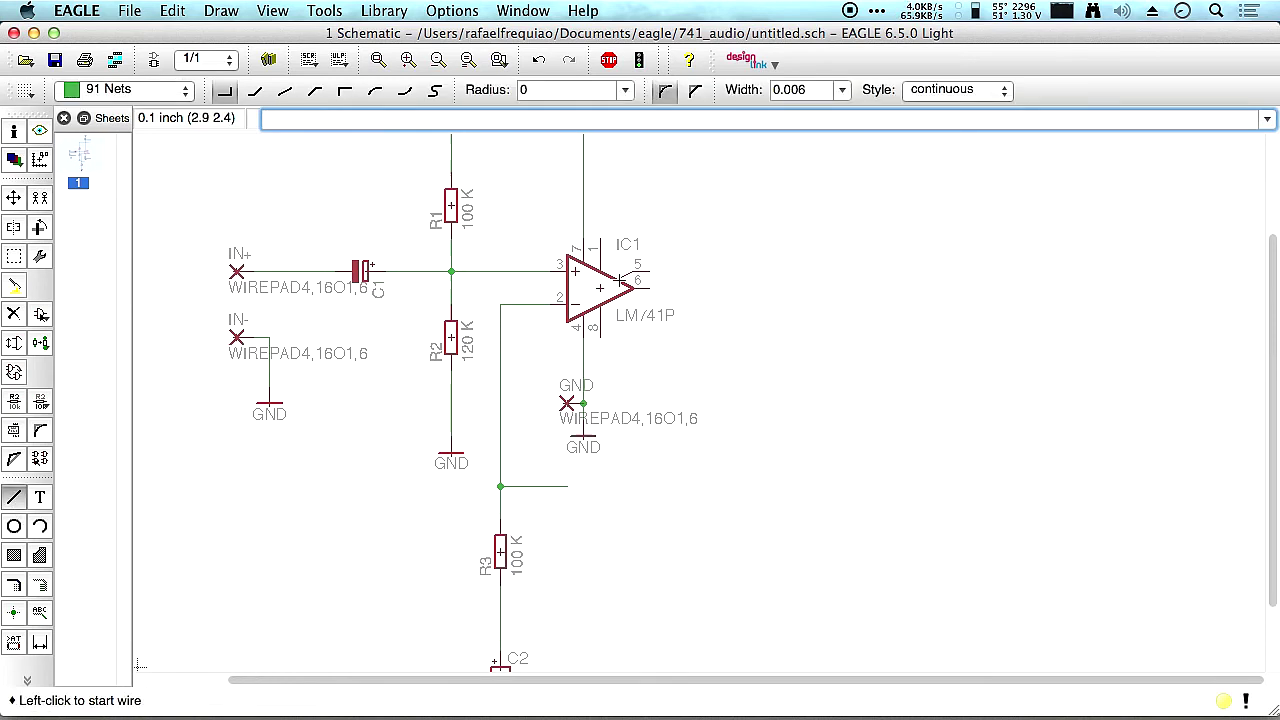
pyautogui.click(647, 285)
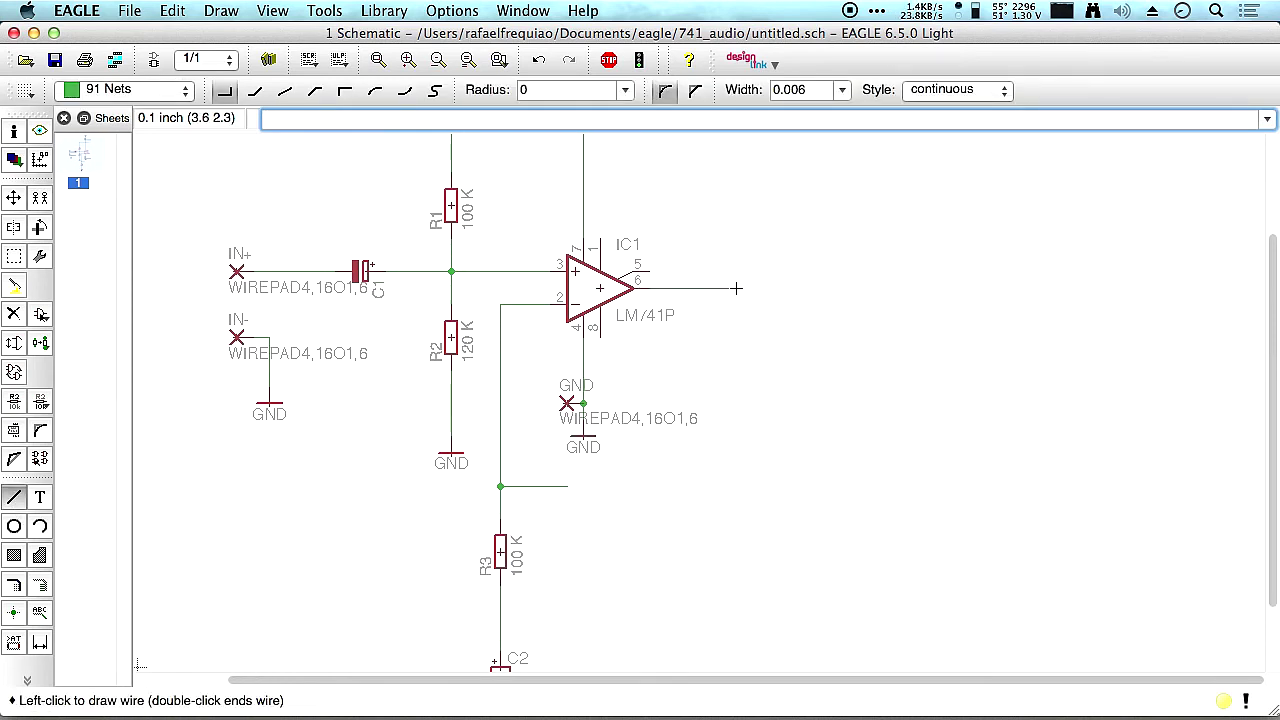
pyautogui.doubleClick(736, 288)
# Set the value of resistor R3 to 680.
pyautogui.moveTo(751, 466); pyautogui.dragTo(758, 425, button='middle')
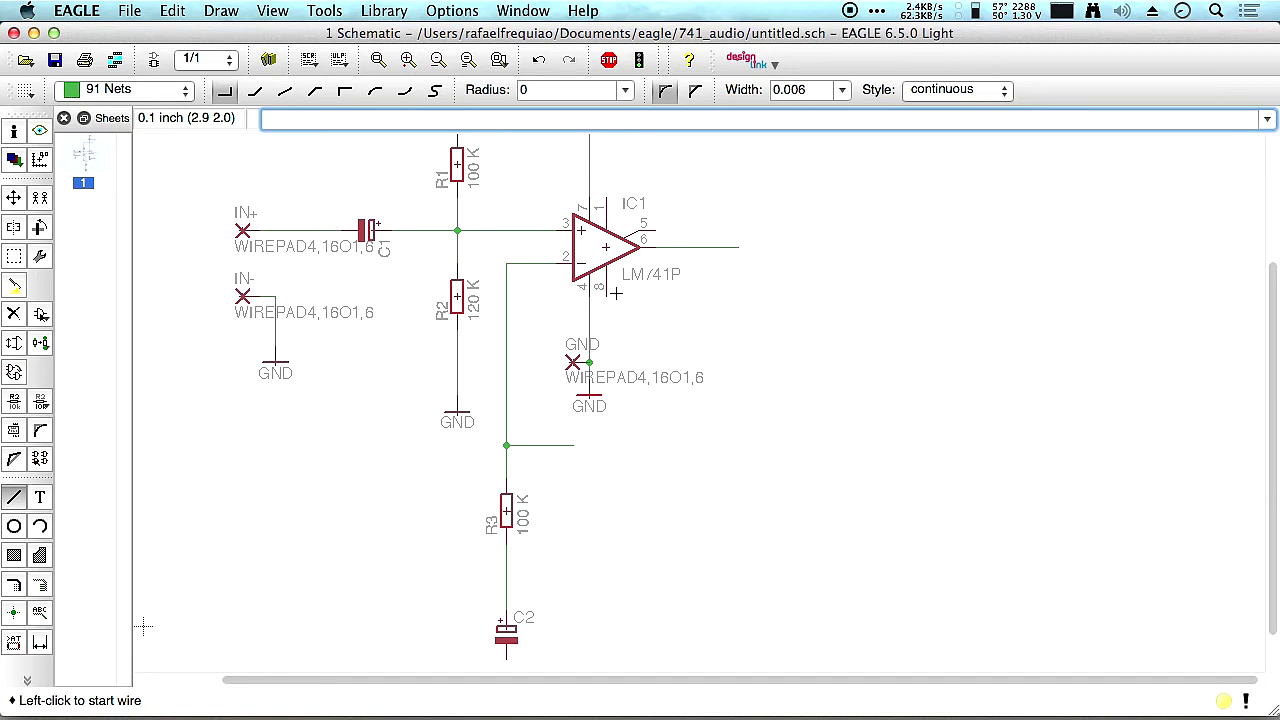
pyautogui.scroll(-2, 834, 421)
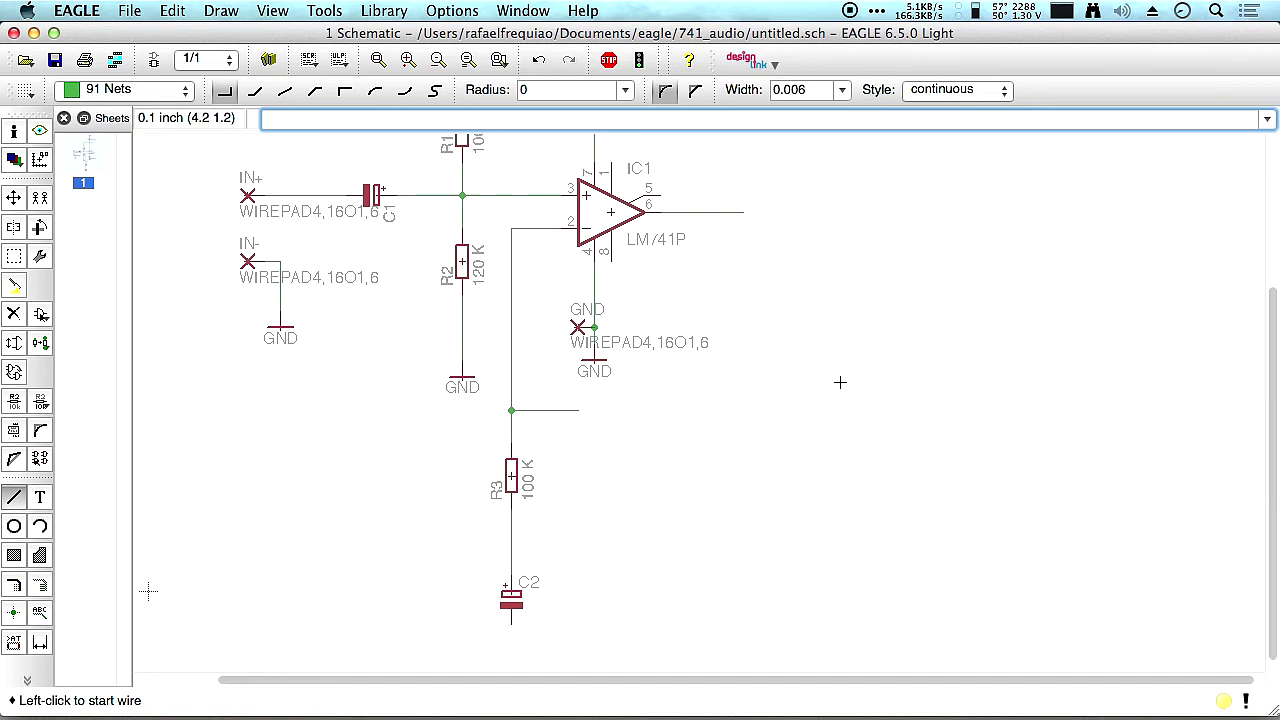
pyautogui.click(14, 131)
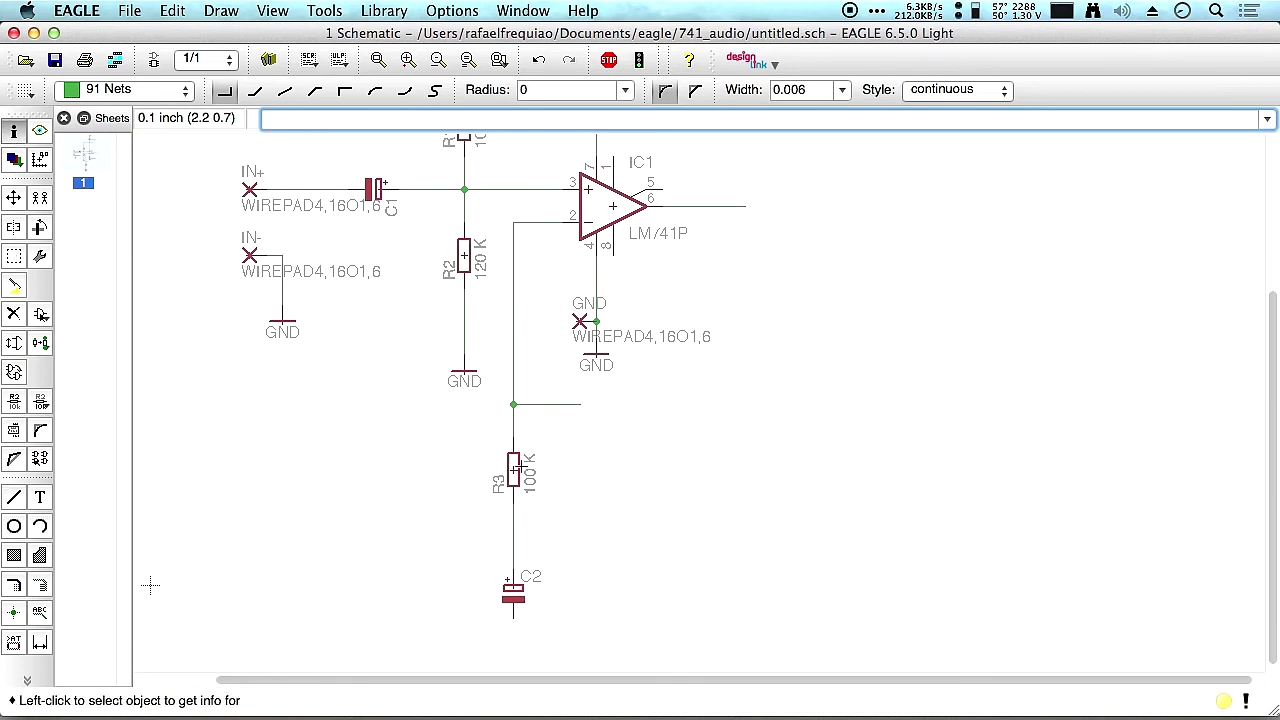
pyautogui.click(514, 470)
pyautogui.hotkey('shift', 'Tab')
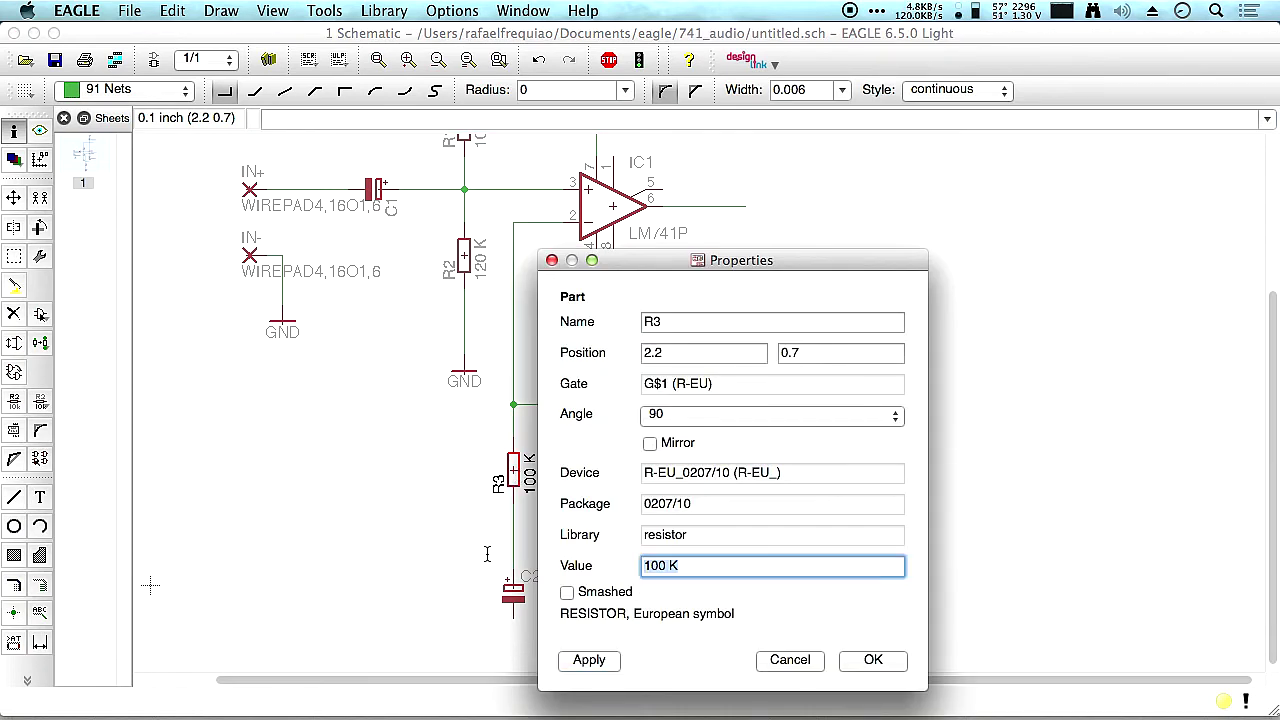
pyautogui.write('680')
pyautogui.press('Return')
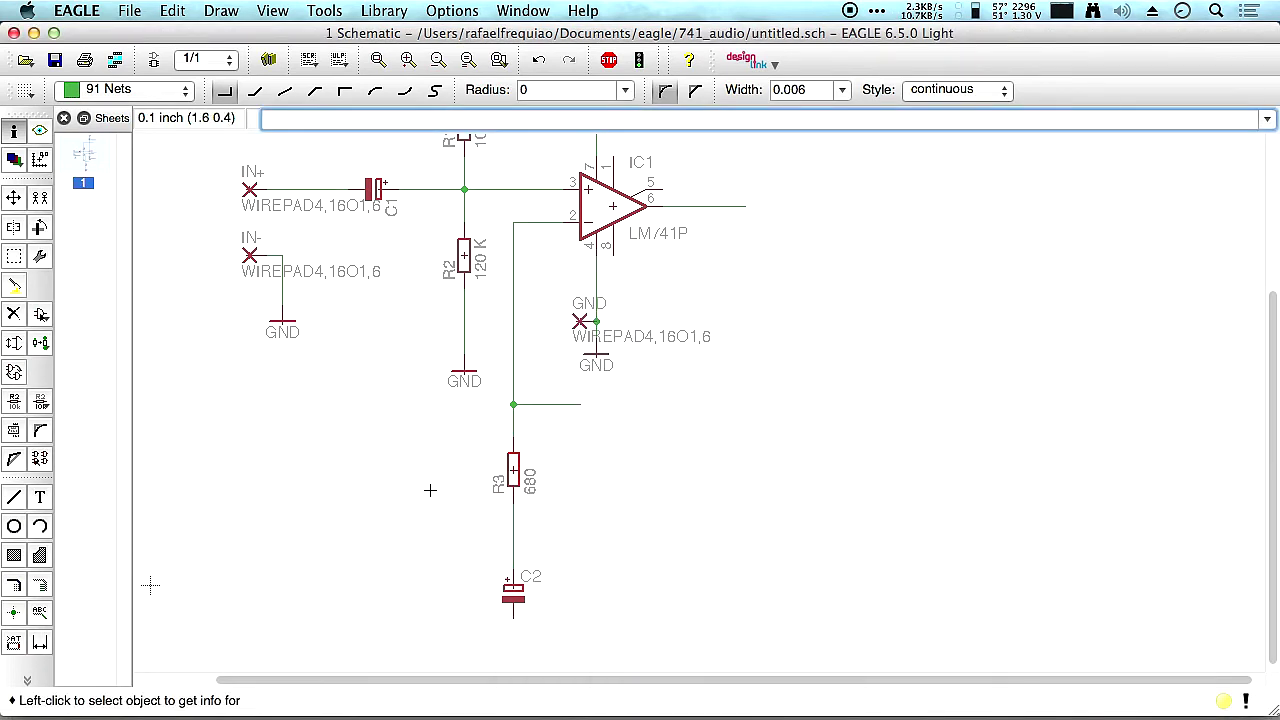
# Set the value of capacitor C2 to 2,2 uF.
pyautogui.moveTo(409, 346); pyautogui.dragTo(430, 396, button='middle')
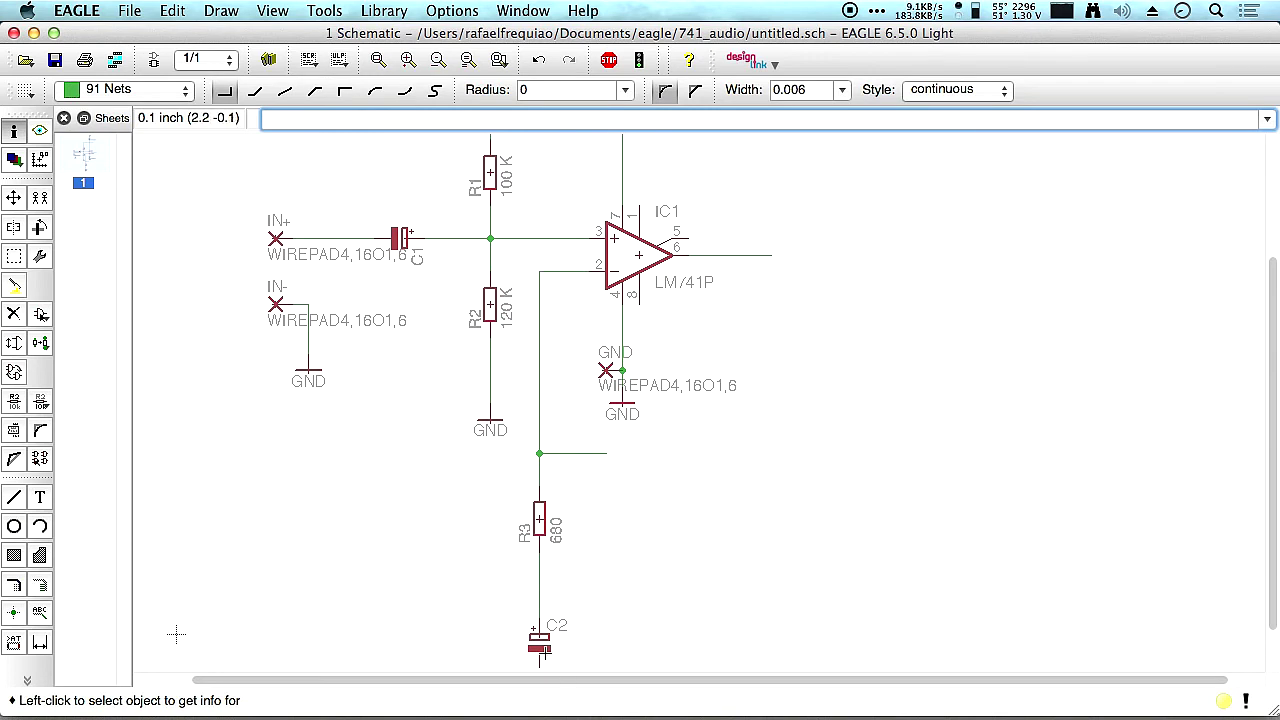
pyautogui.click(540, 644)
pyautogui.click(699, 592)
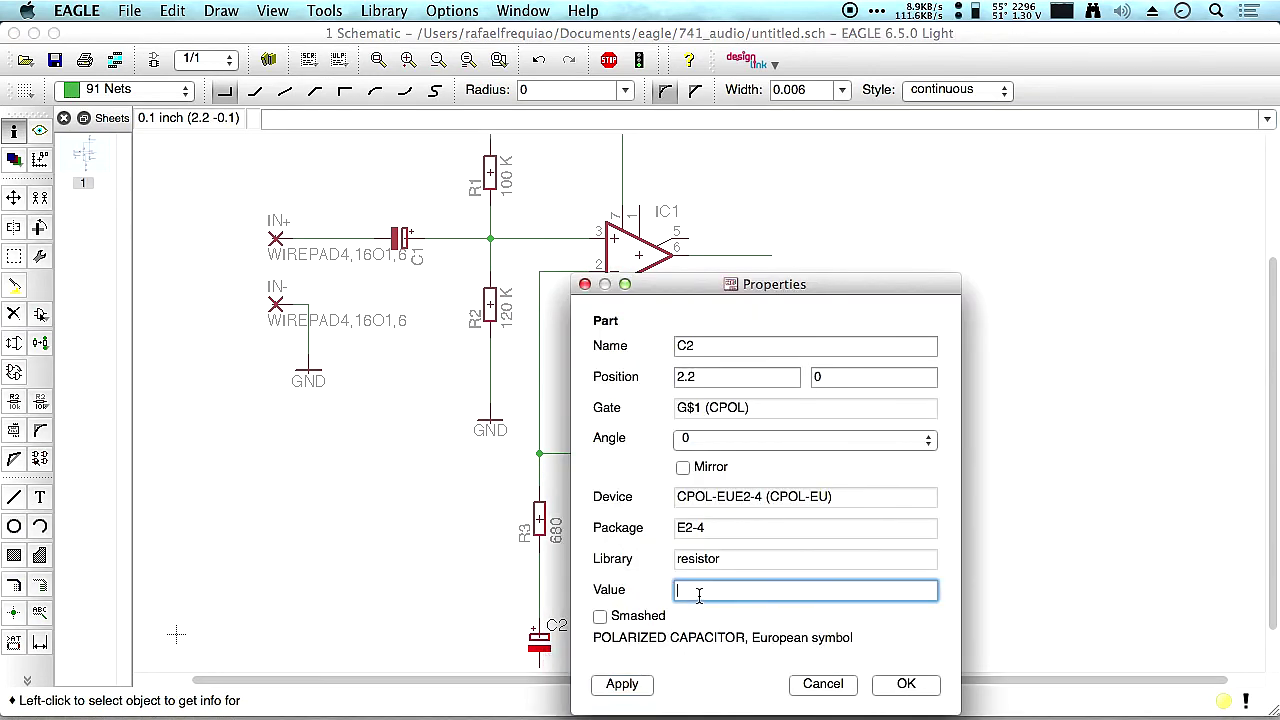
pyautogui.write('2,2 uF')
pyautogui.press('Return')
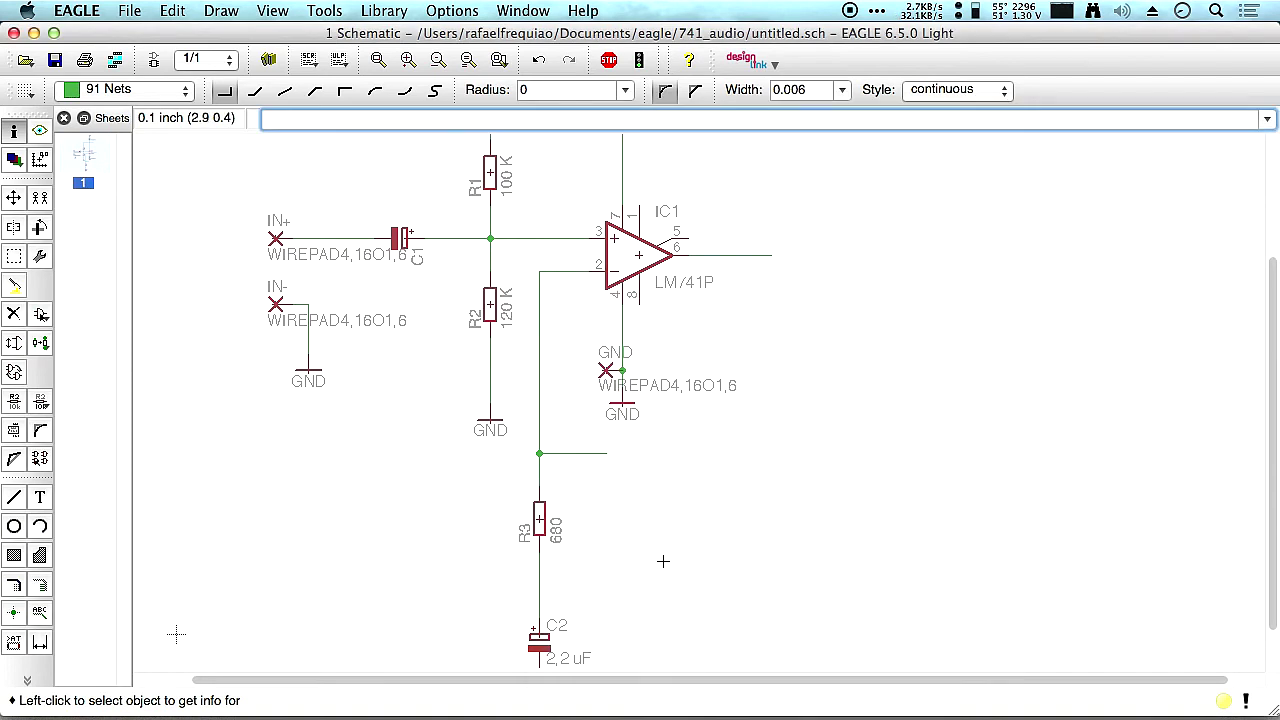
# Set the value of input capacitor C1 to 10 nF.
pyautogui.moveTo(550, 271); pyautogui.dragTo(612, 336, button='middle')
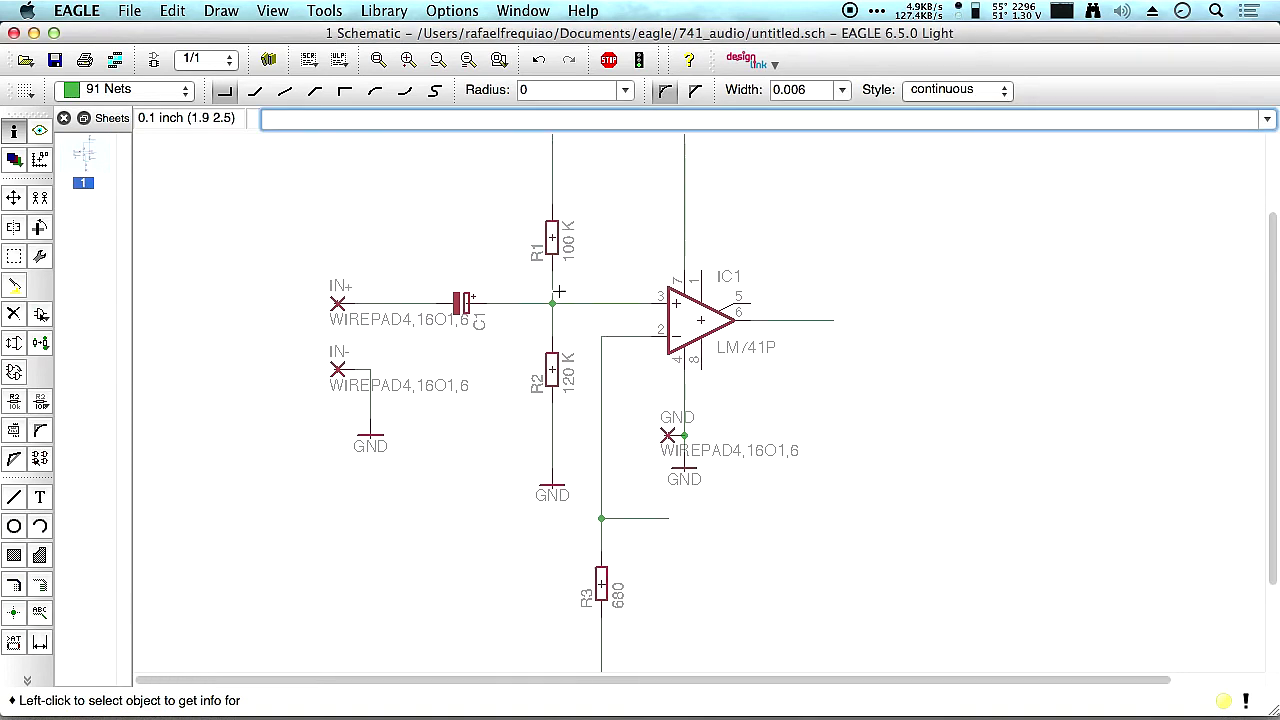
pyautogui.click(462, 302)
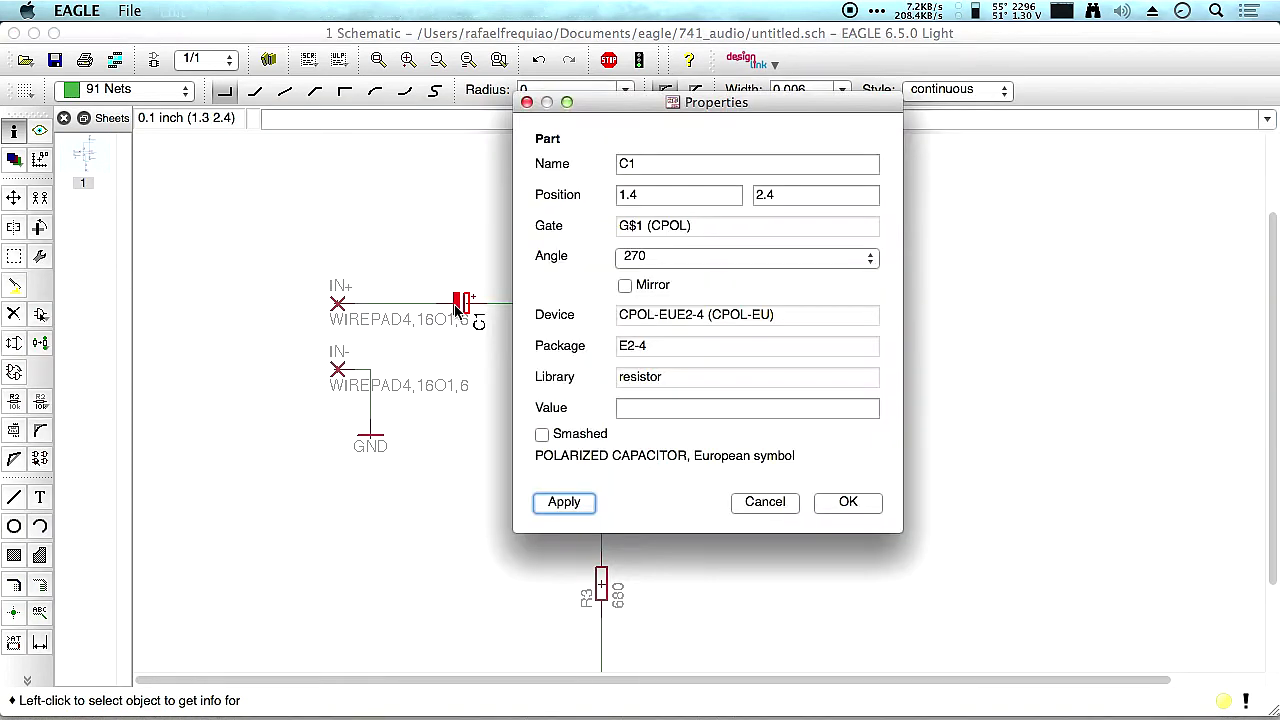
pyautogui.click(673, 414)
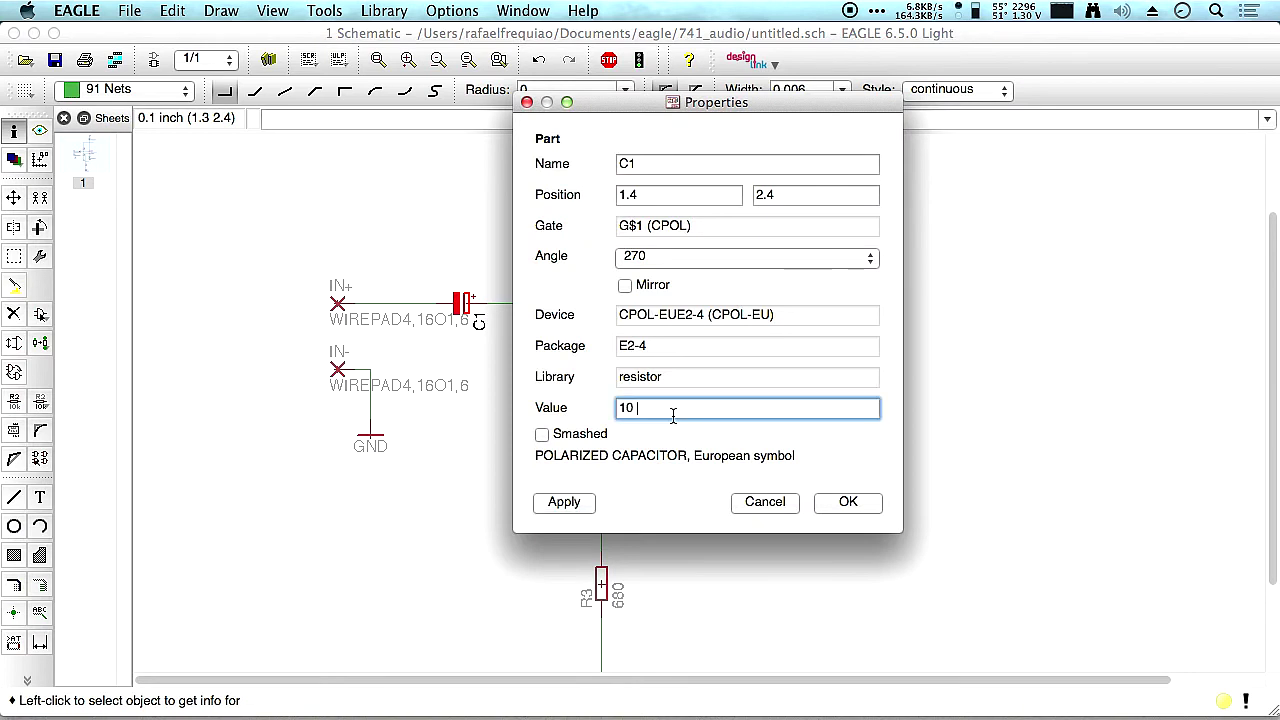
pyautogui.write('10 nF')
pyautogui.press('Return')
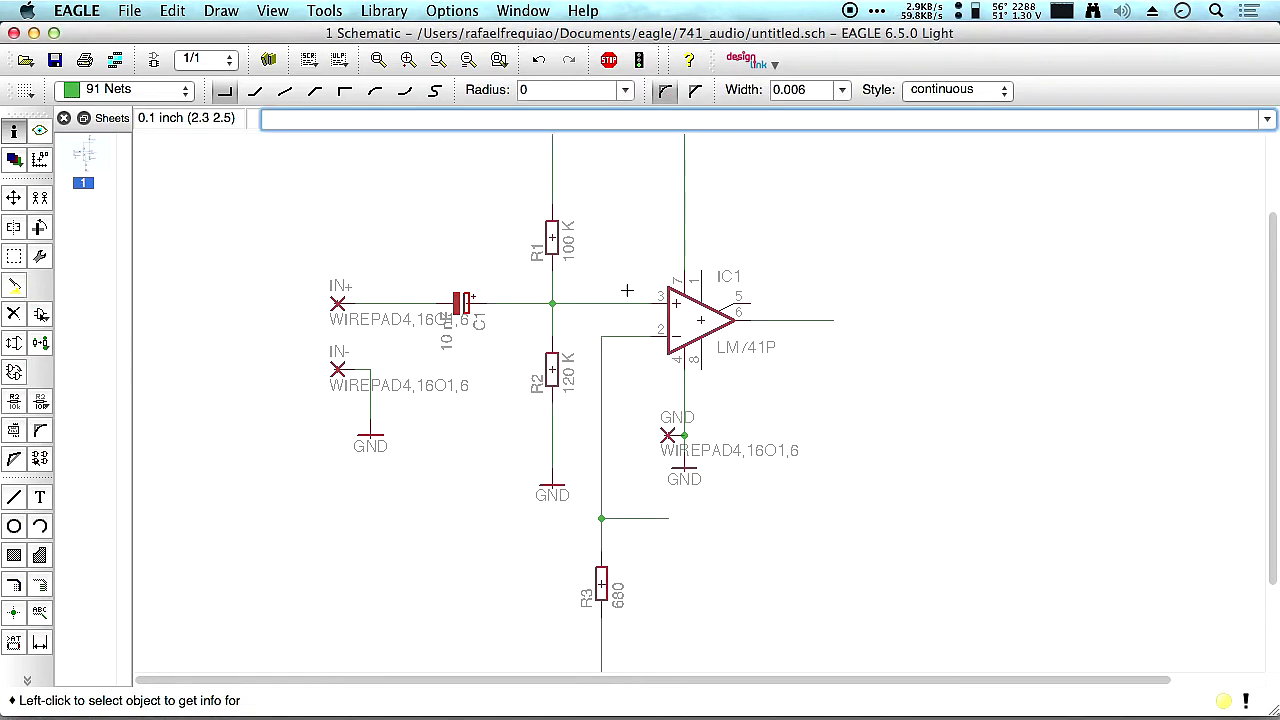
# Draw a short vertical net downward from the lower pin of C2.
pyautogui.scroll(-5, 694, 400)
pyautogui.hscroll(4, 723, 426)
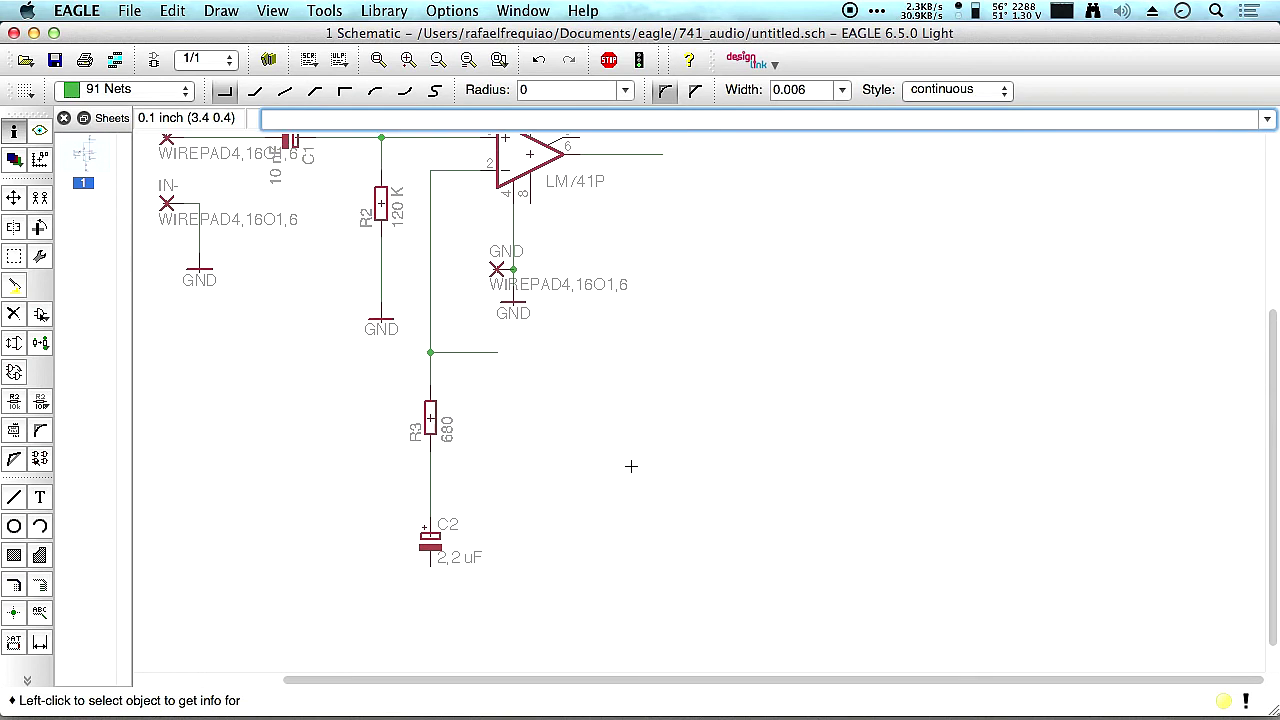
pyautogui.hscroll(-3, 400, 490)
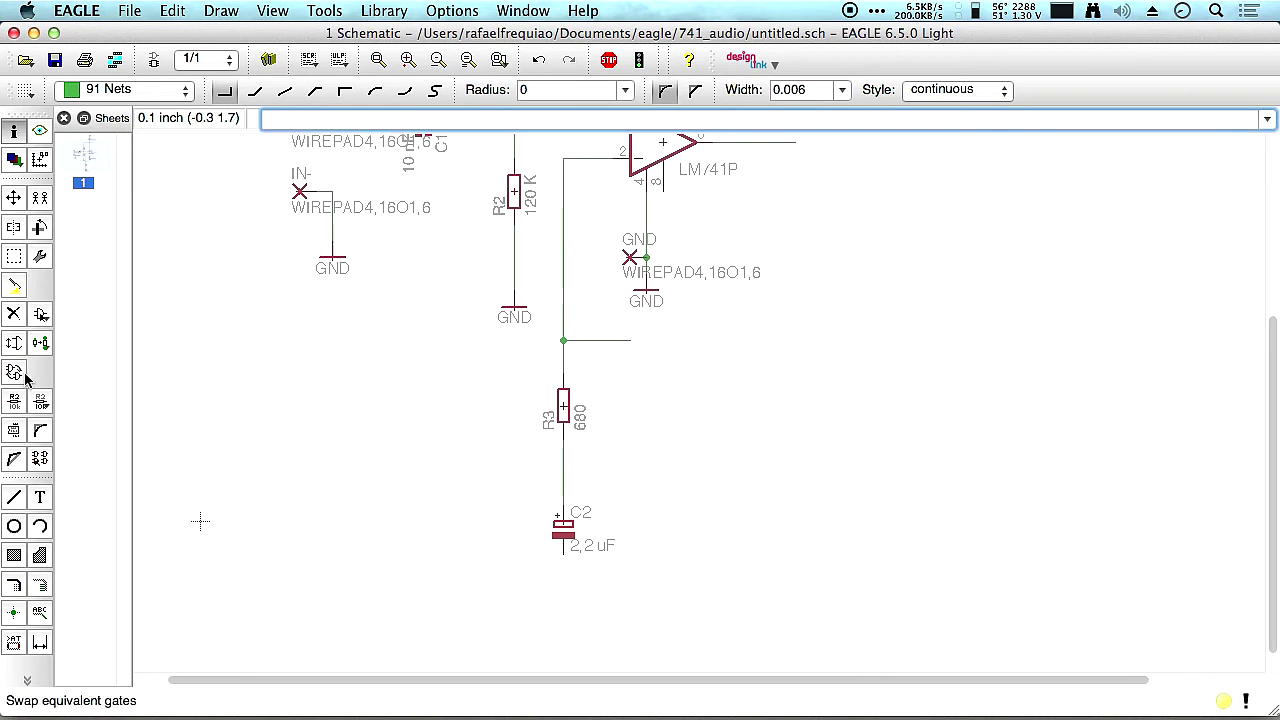
pyautogui.click(14, 497)
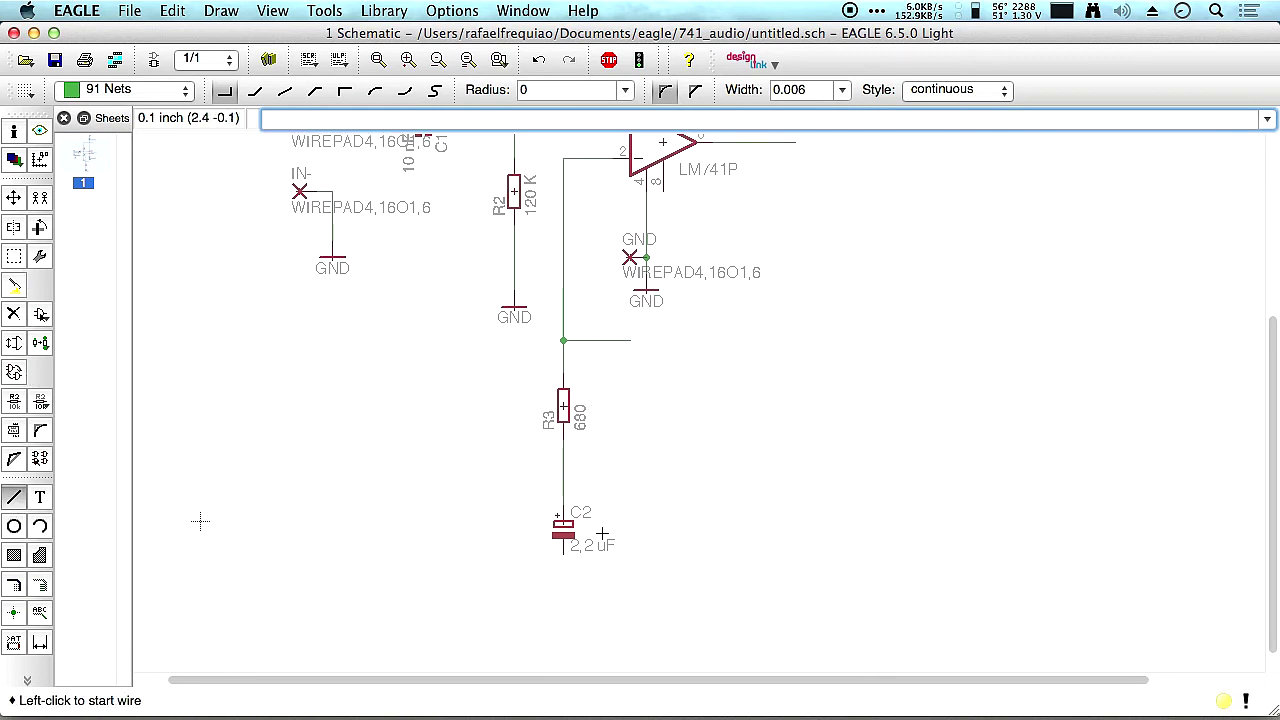
pyautogui.click(563, 552)
pyautogui.doubleClick(563, 603)
# Place a copy of a GND symbol at the lower end of the C2 net.
pyautogui.click(40, 197)
pyautogui.click(564, 410)
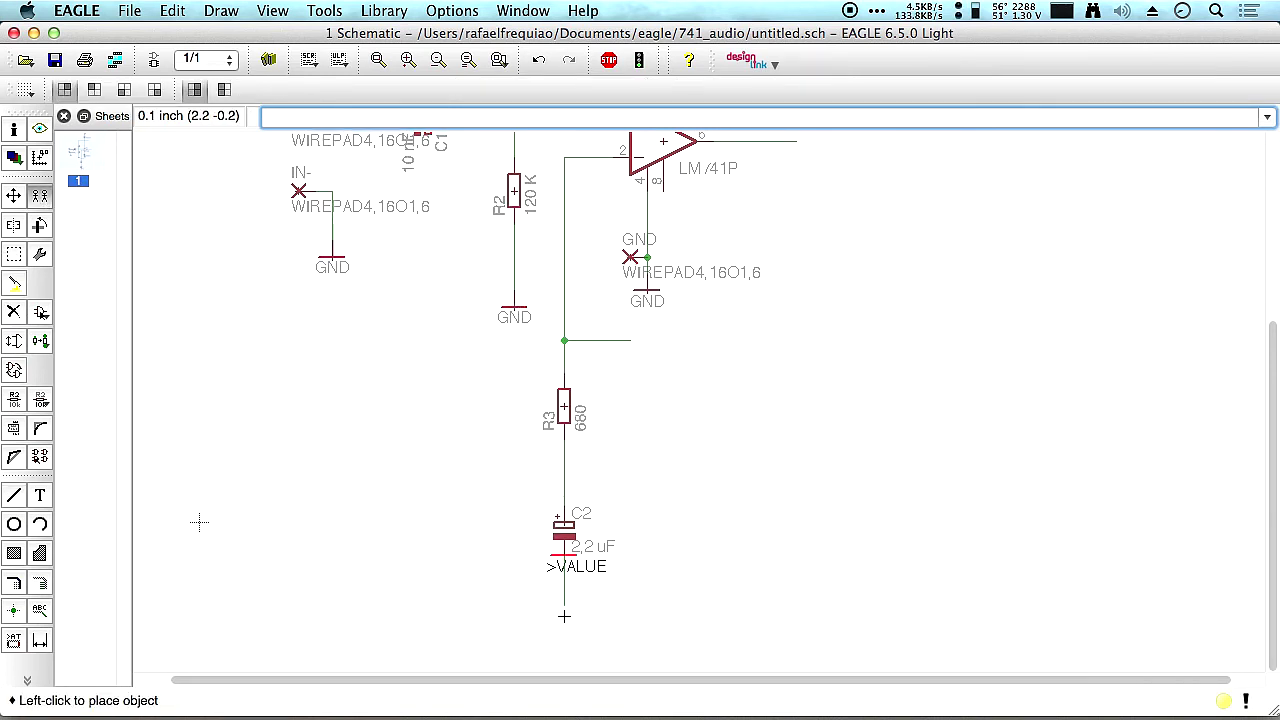
pyautogui.click(564, 604)
pyautogui.click(713, 646)
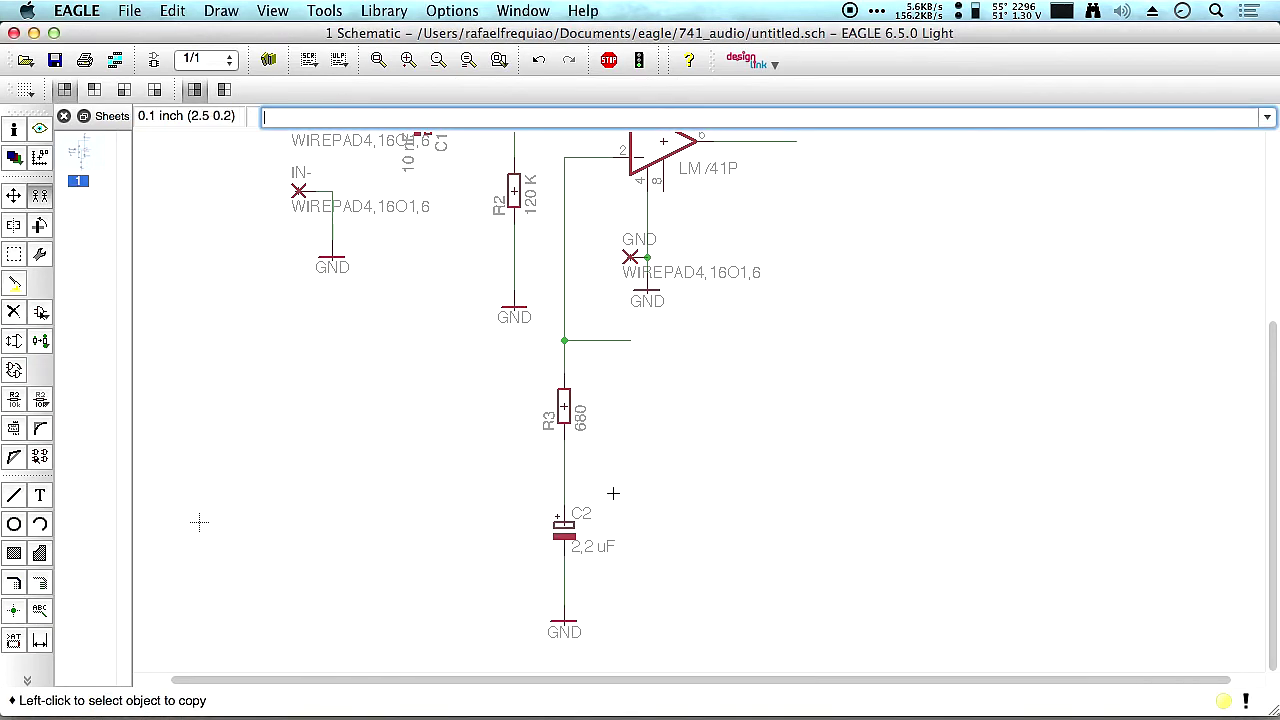
# Copy resistor R3, rotate the copy to horizontal, and place it in line with the horizontal net stub above R3.
pyautogui.scroll(3, 610, 501)
pyautogui.hscroll(3, 610, 501)
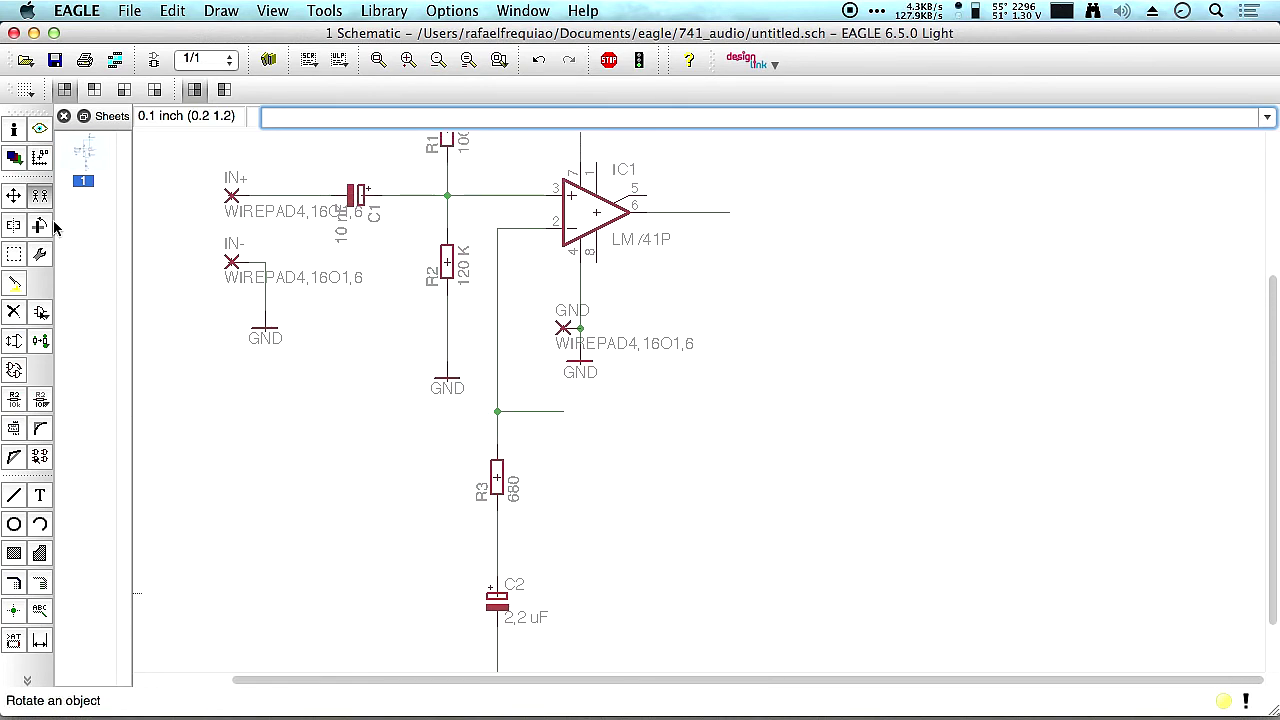
pyautogui.click(497, 477)
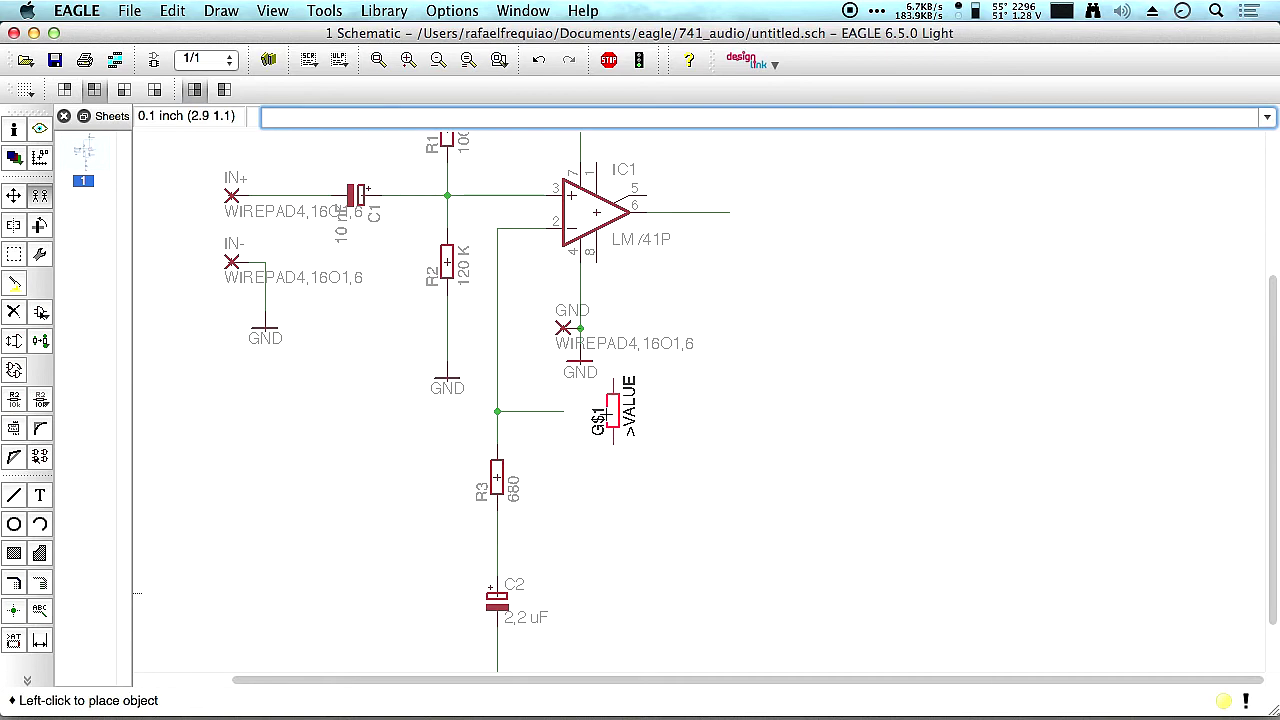
pyautogui.rightClick(614, 411)
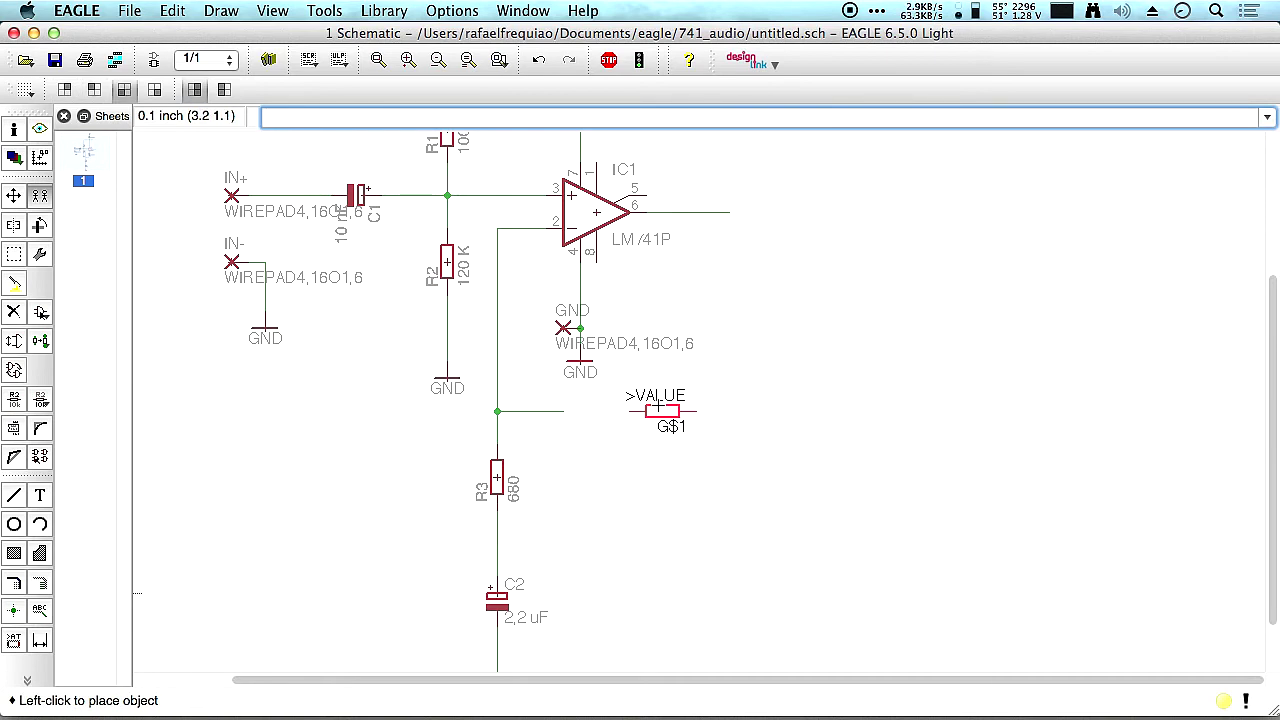
pyautogui.click(661, 410)
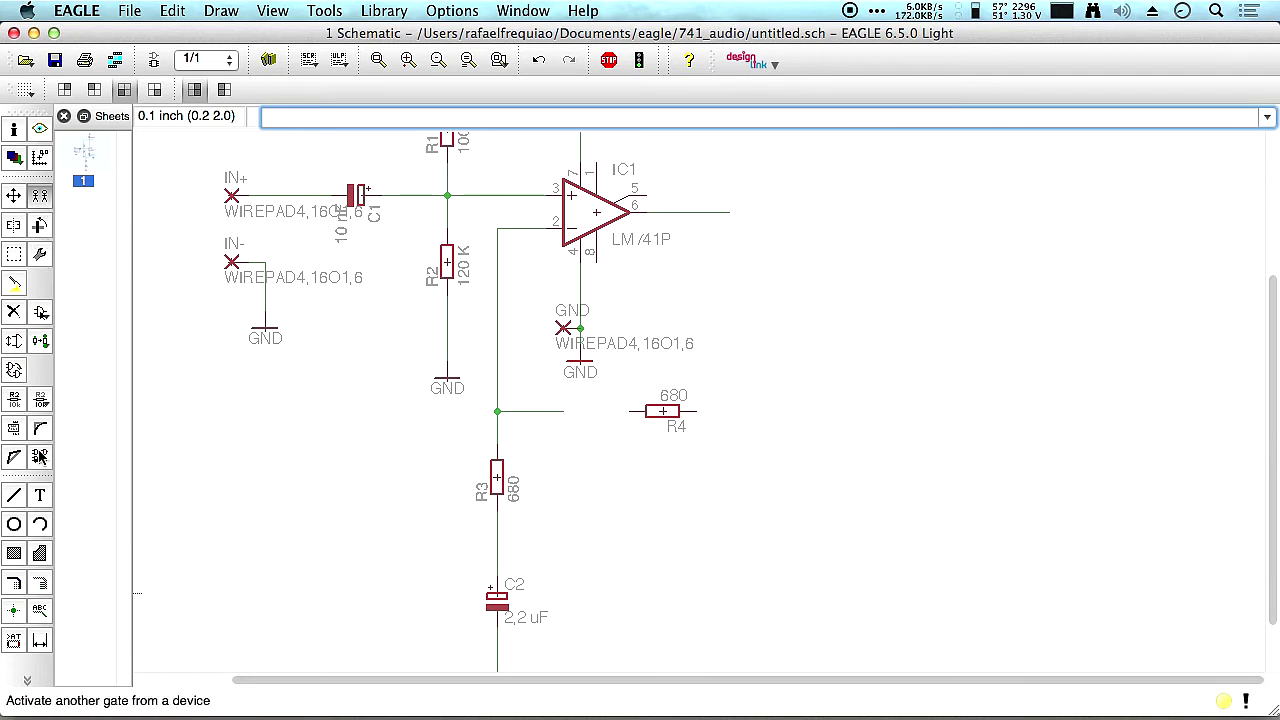
# Choose the C-EU capacitor with package C025-025X050 from the resistor library for adding to the schematic.
pyautogui.click(40, 314)
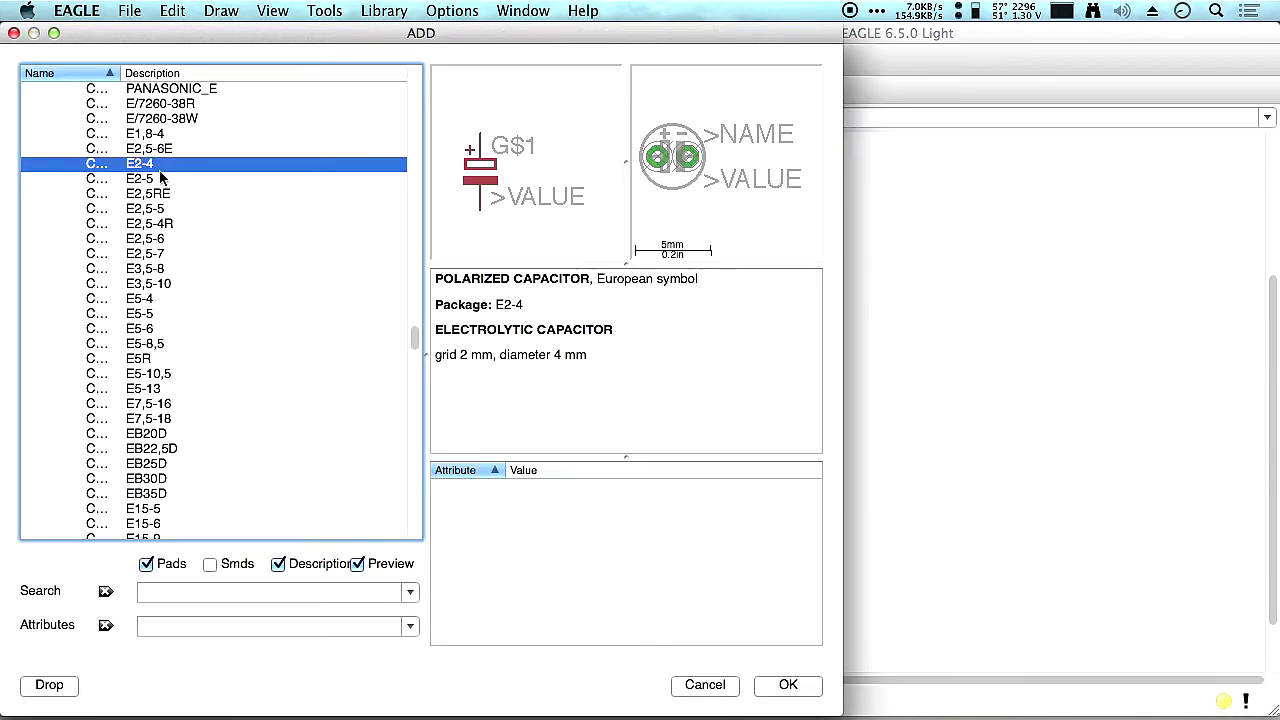
pyautogui.scroll(15, 160, 177)
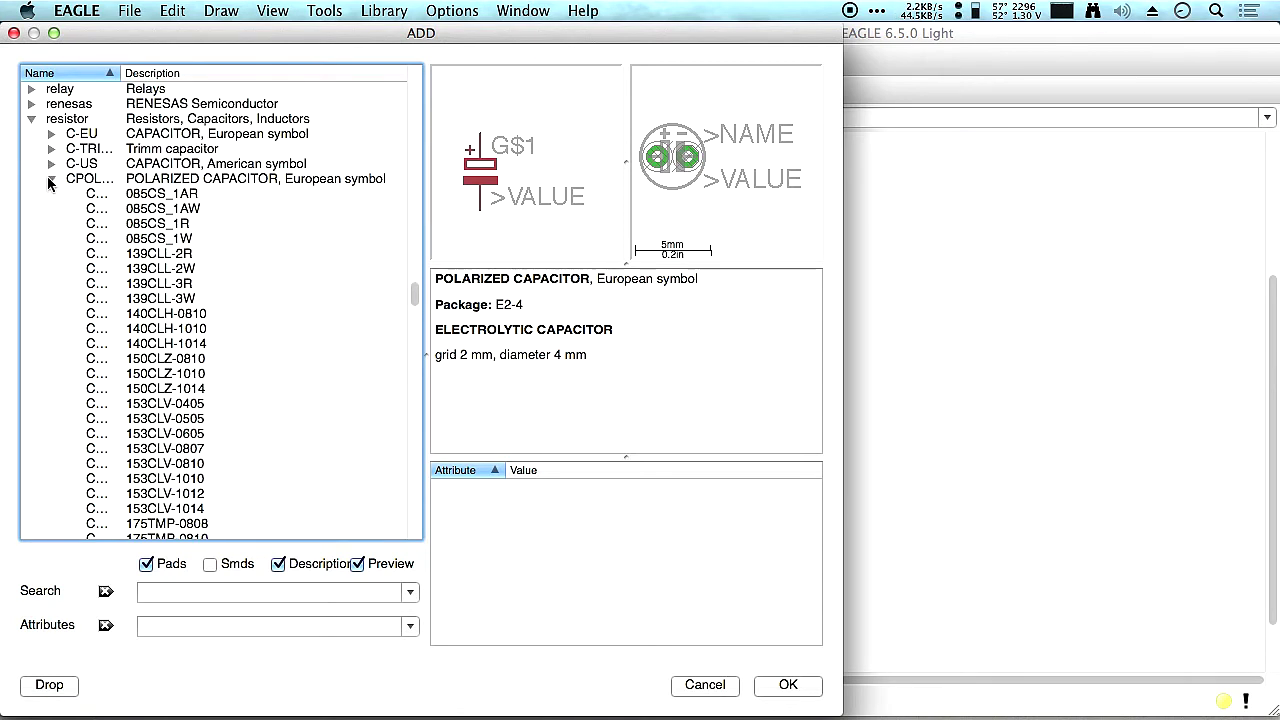
pyautogui.click(49, 179)
pyautogui.click(45, 134)
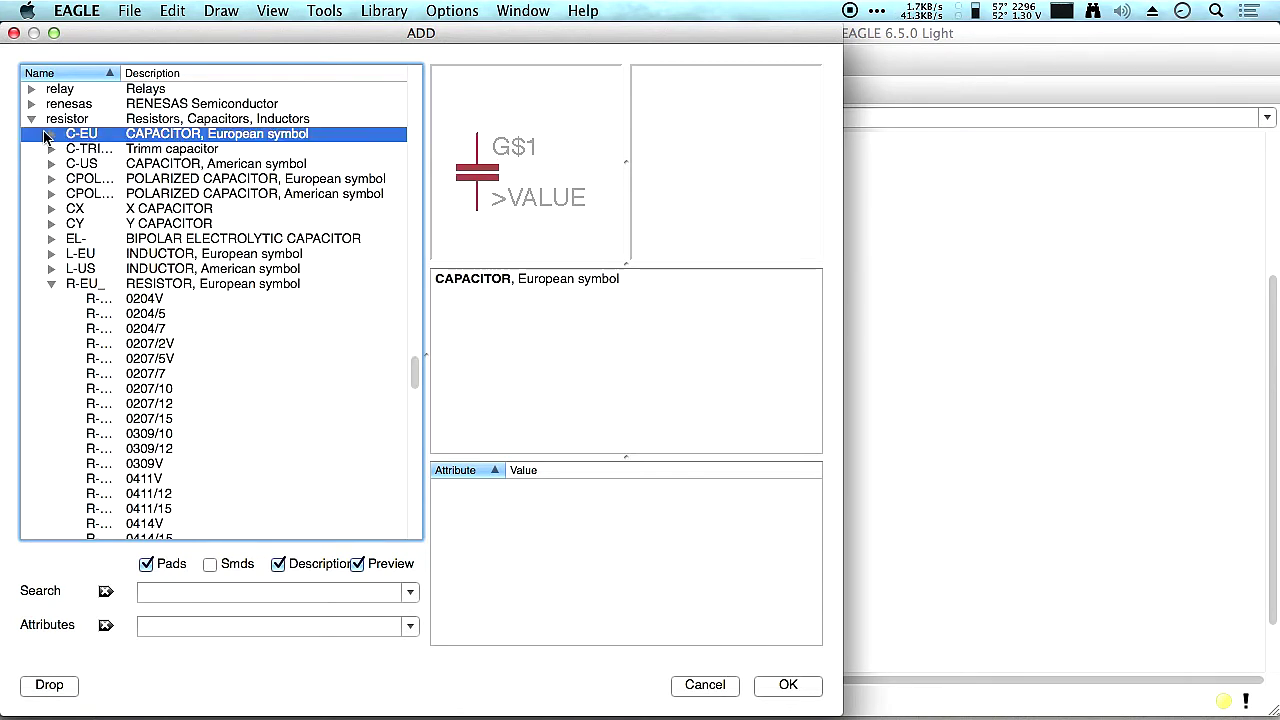
pyautogui.click(44, 135)
pyautogui.click(167, 178)
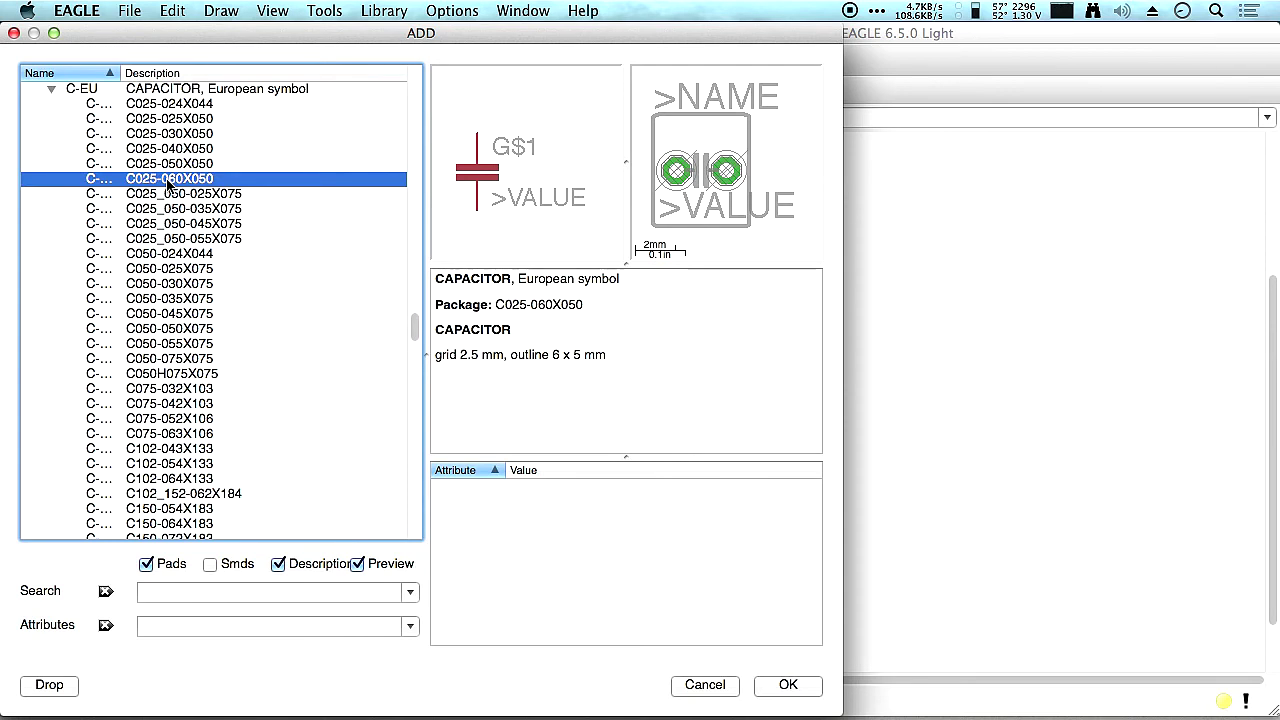
pyautogui.click(162, 268)
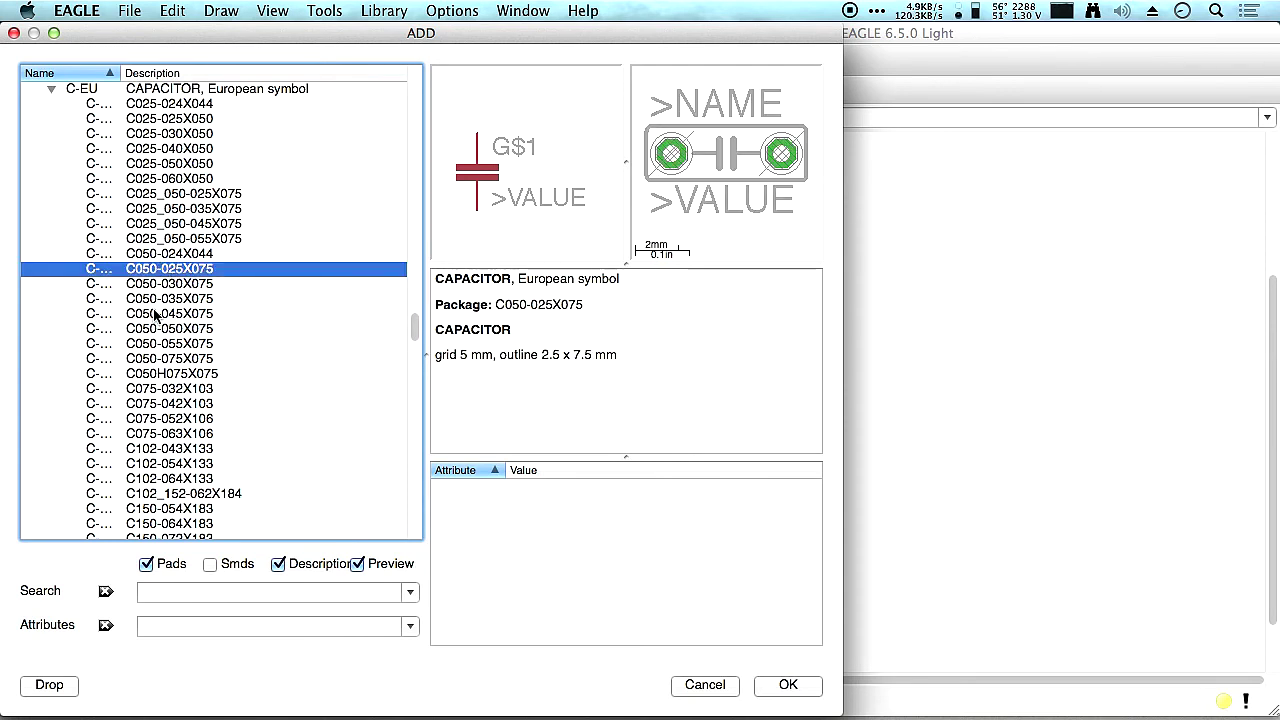
pyautogui.click(164, 164)
pyautogui.scroll(2, 160, 170)
pyautogui.click(155, 193)
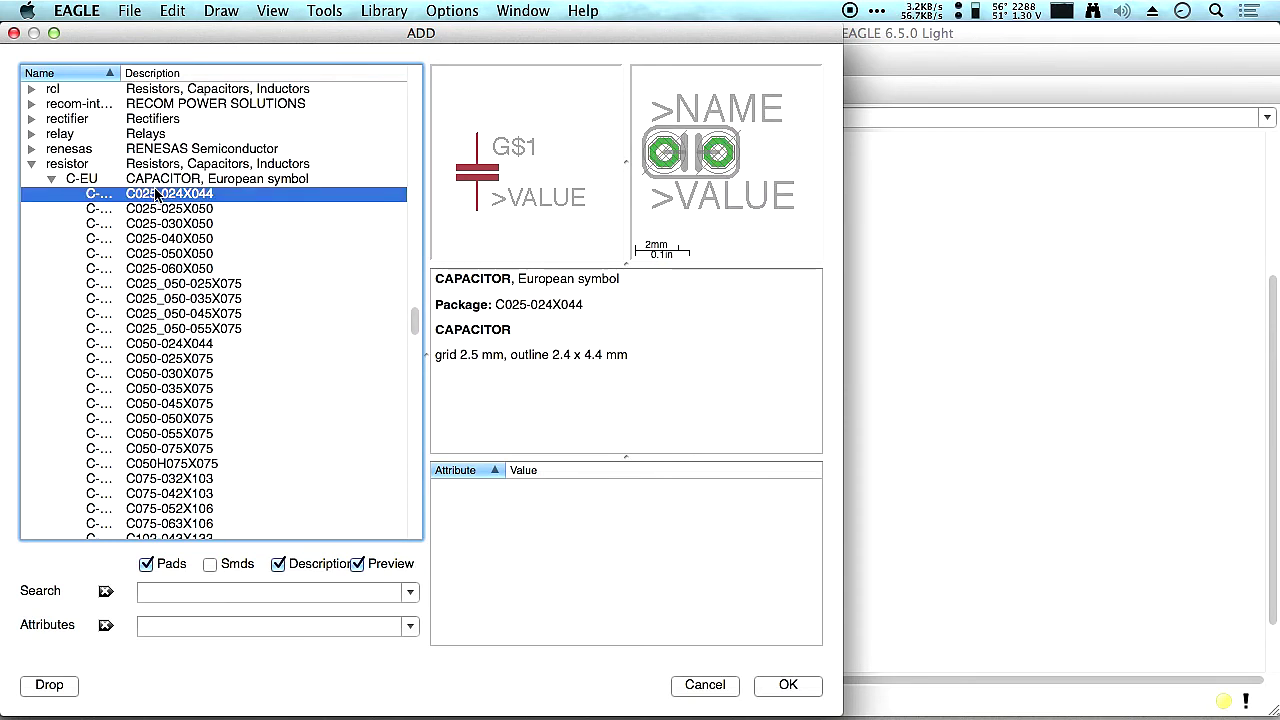
pyautogui.click(157, 210)
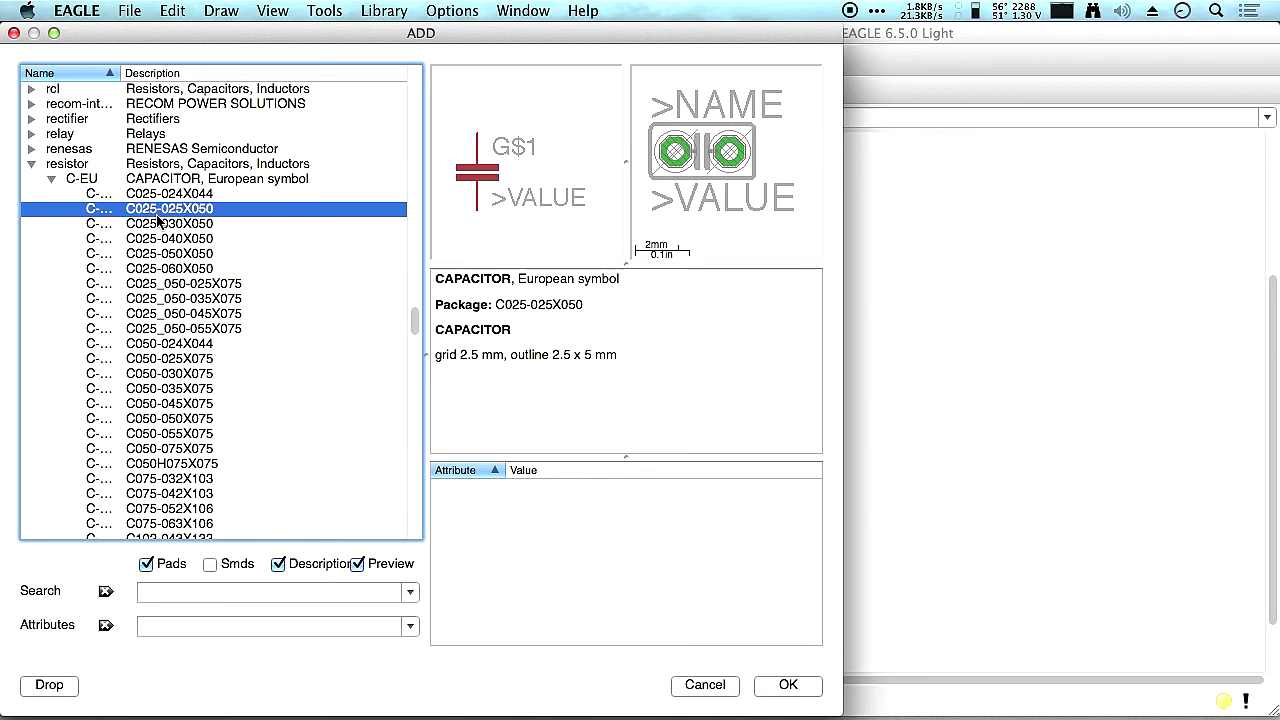
pyautogui.doubleClick(160, 210)
# Rotate the non-polarized capacitor to horizontal and place one below resistor R4, with its labels underneath.
pyautogui.rightClick(655, 478)
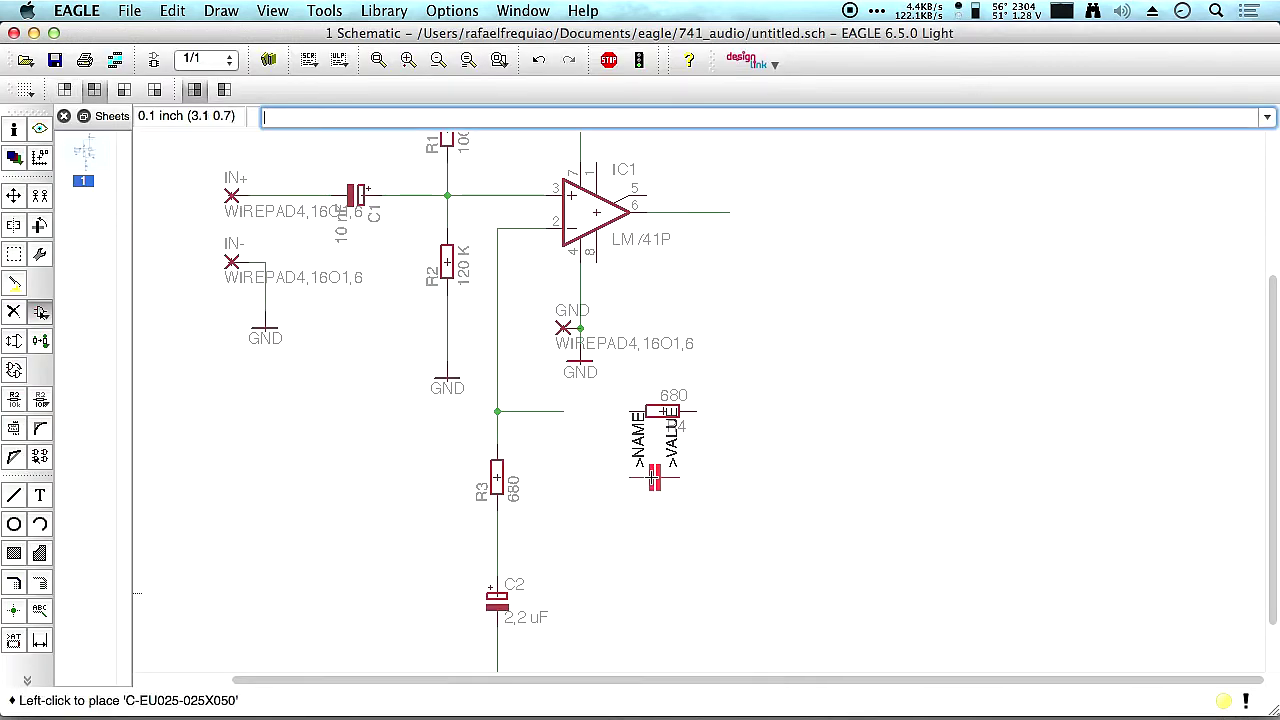
pyautogui.rightClick(668, 484)
pyautogui.rightClick(668, 484)
pyautogui.rightClick(655, 493)
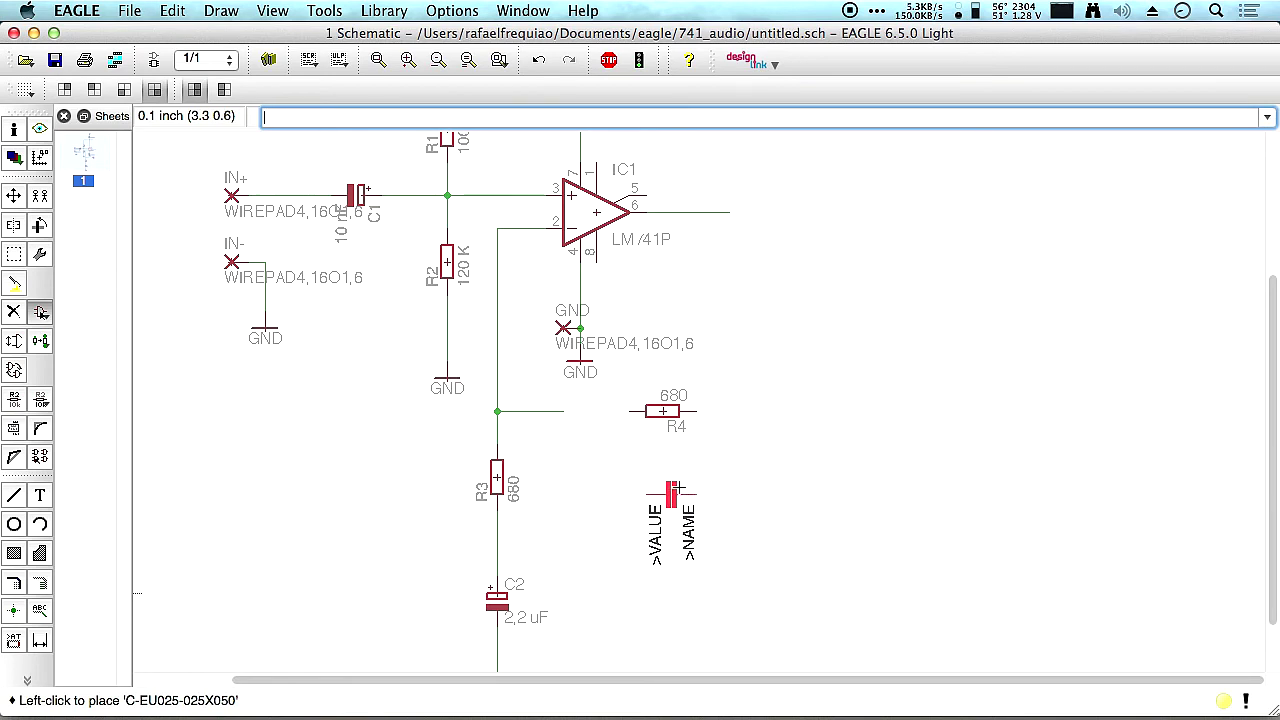
pyautogui.click(670, 492)
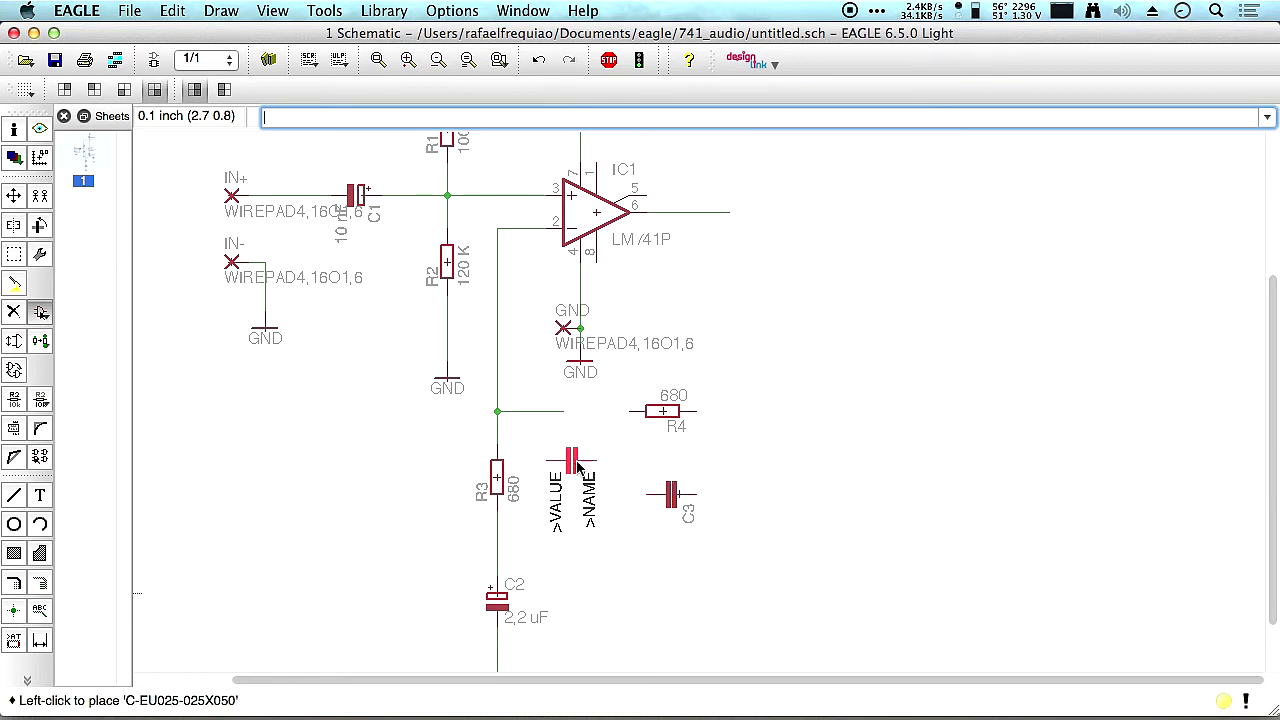
pyautogui.press('Escape')
# Wire the net stub above R3 to R4's near pin and draw a horizontal net outward from R4's other pin.
pyautogui.click(14, 496)
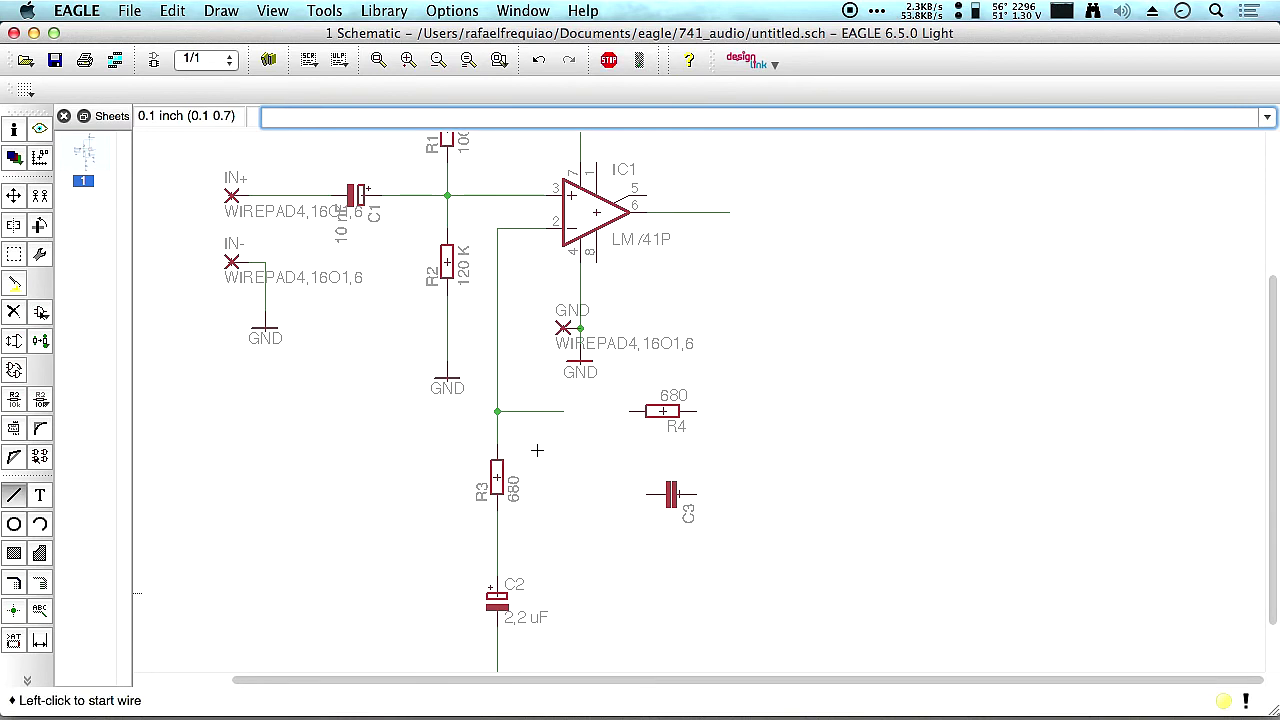
pyautogui.click(558, 412)
pyautogui.click(628, 413)
pyautogui.click(697, 413)
pyautogui.doubleClick(812, 413)
# Wire C3 in parallel with R4 and add junctions where its nets meet the R4 line.
pyautogui.click(648, 494)
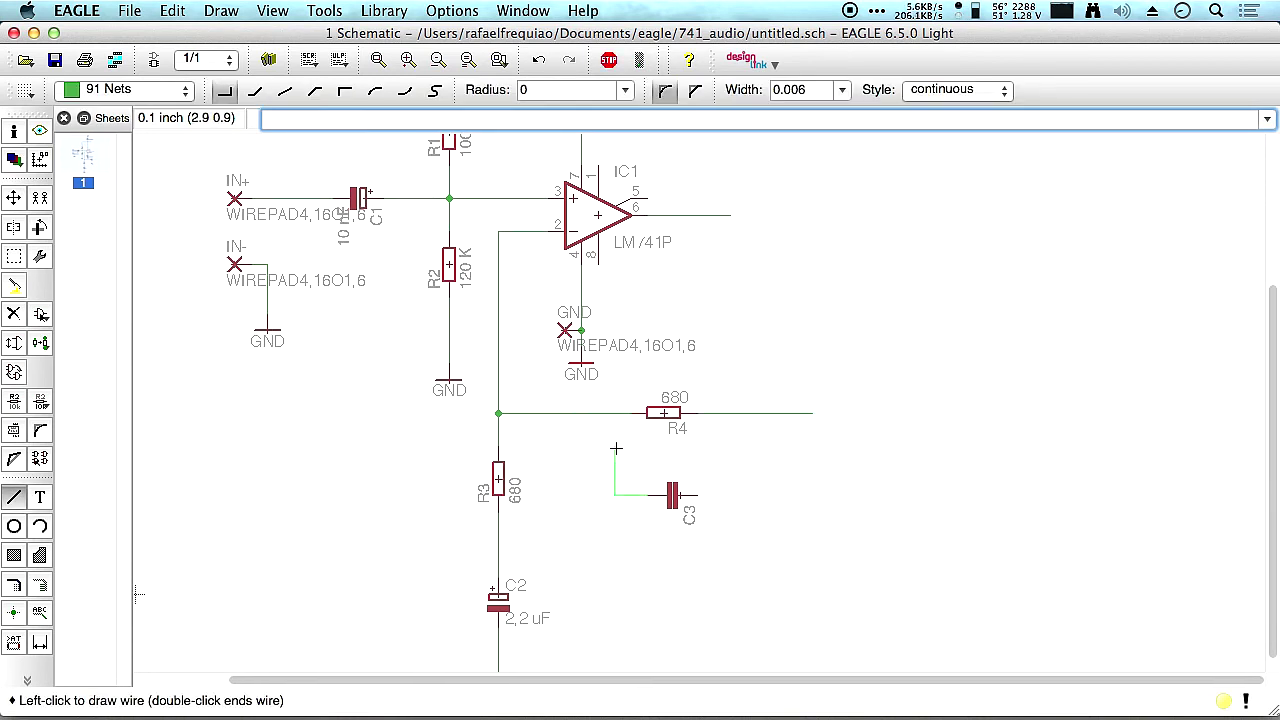
pyautogui.doubleClick(614, 413)
pyautogui.click(697, 494)
pyautogui.doubleClick(730, 413)
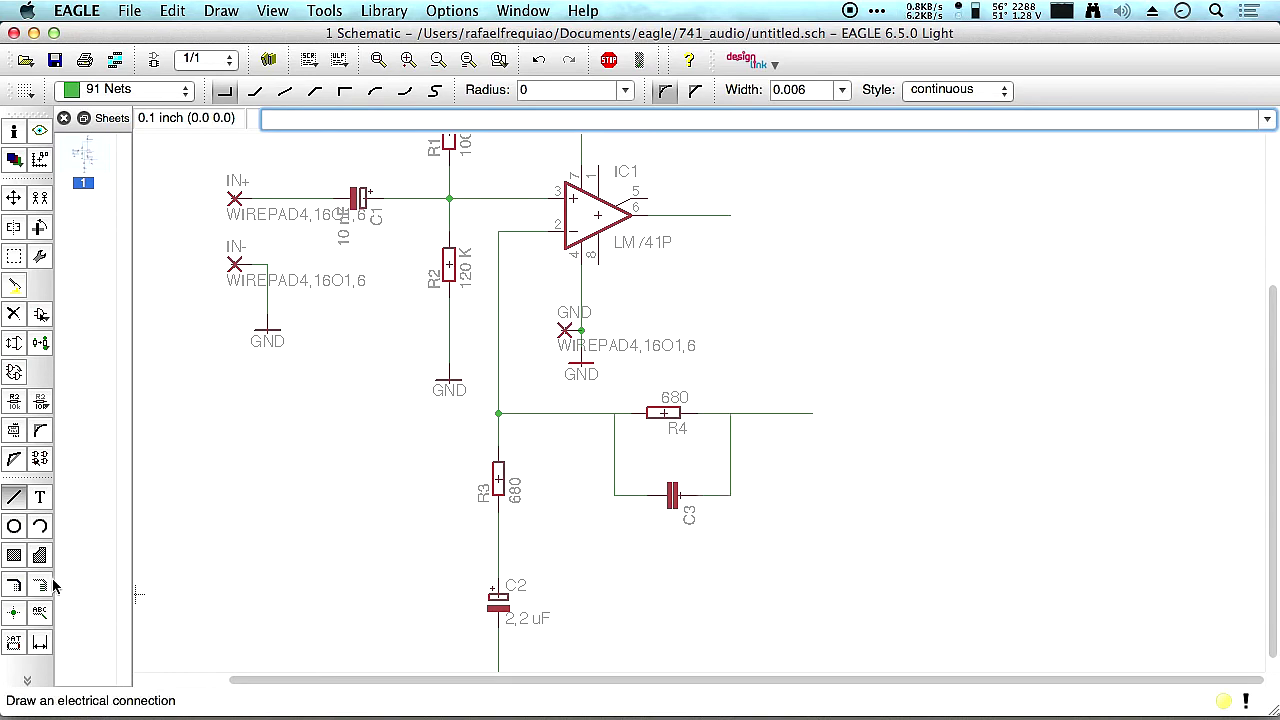
pyautogui.click(14, 612)
pyautogui.click(614, 413)
pyautogui.click(730, 413)
# Set the value of resistor R4 to 6K6.
pyautogui.moveTo(863, 377); pyautogui.dragTo(794, 369, button='middle')
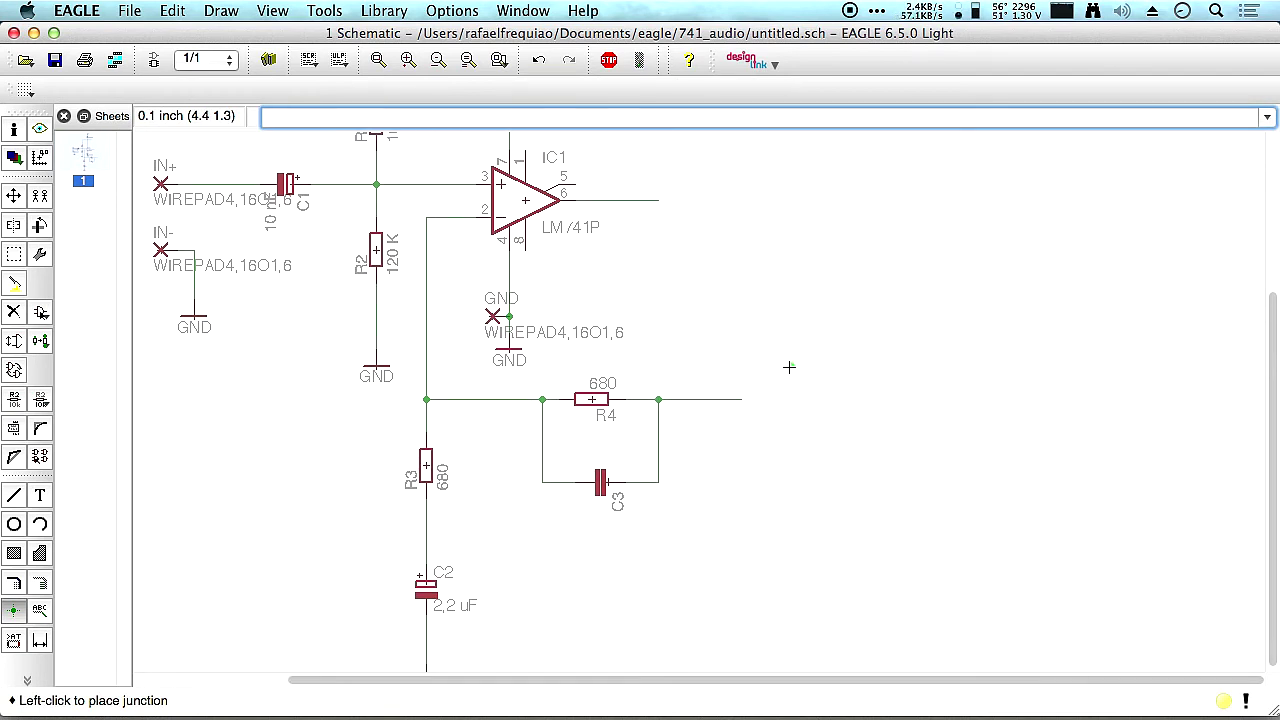
pyautogui.click(22, 131)
pyautogui.click(605, 396)
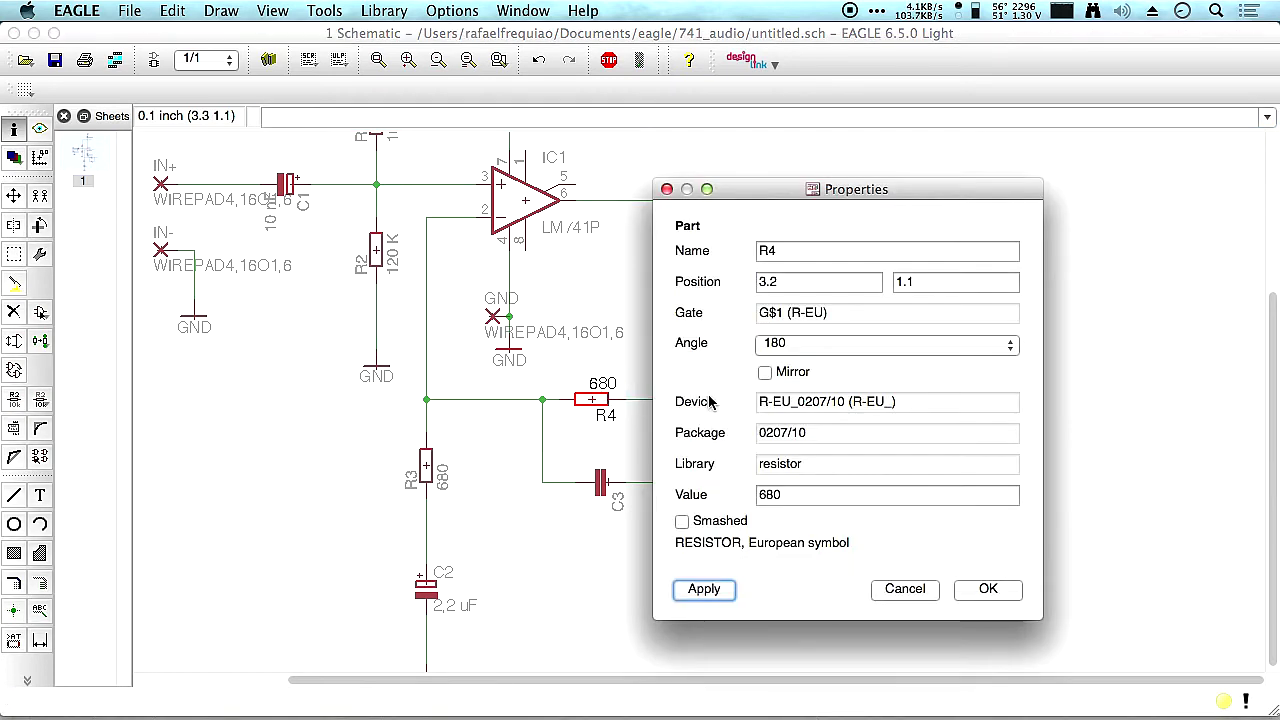
pyautogui.click(800, 494)
pyautogui.press('BackSpace')
pyautogui.press('BackSpace')
pyautogui.press('BackSpace')
pyautogui.write('6K6')
pyautogui.press('Return')
# Set the value of capacitor C3 to 10 nF.
pyautogui.click(600, 482)
pyautogui.click(782, 588)
pyautogui.write('10 uF')
pyautogui.press('Return')
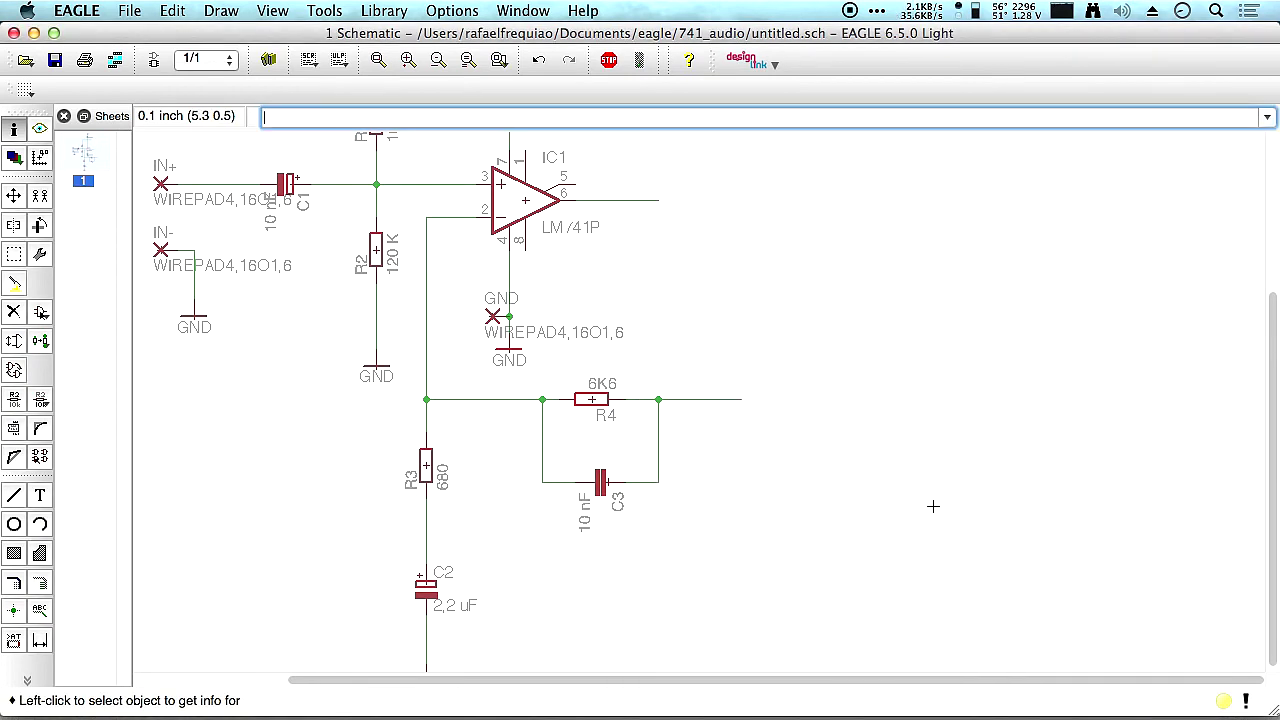
# Extend the op amp's pin 6 output net horizontally until it is level with the end of the R4 net.
pyautogui.moveTo(929, 509); pyautogui.dragTo(835, 500, button='middle')
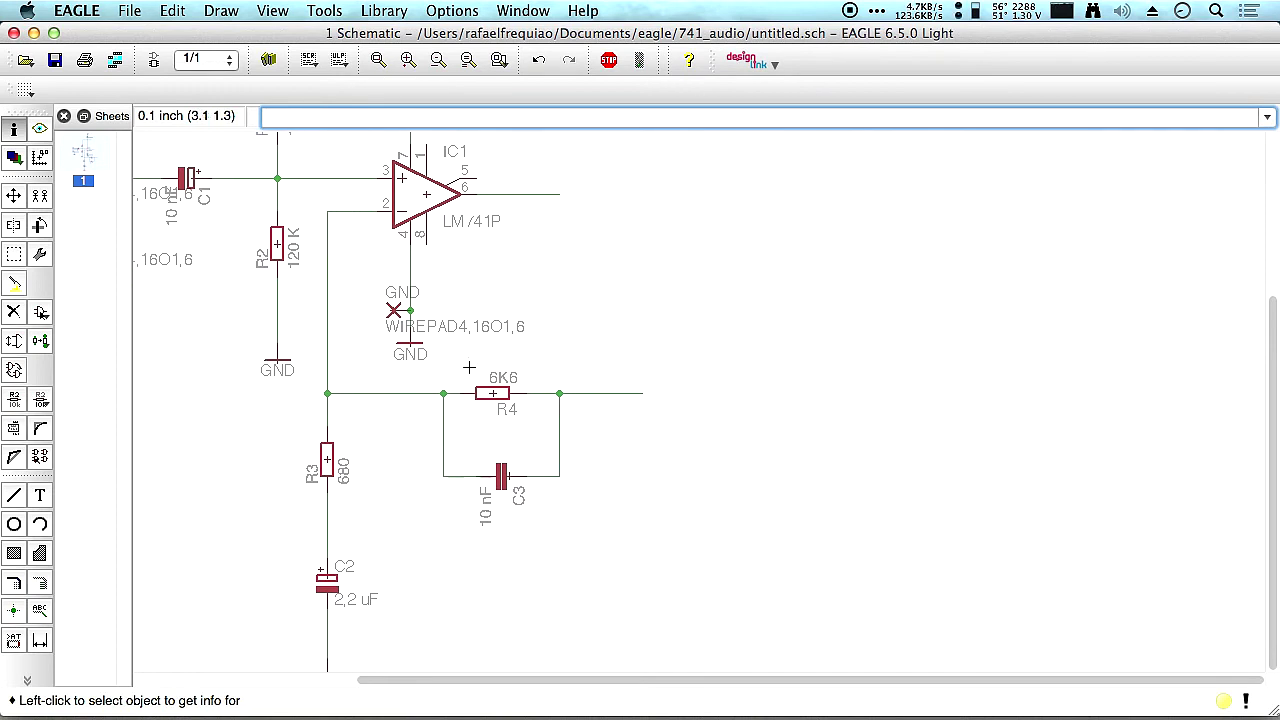
pyautogui.click(14, 497)
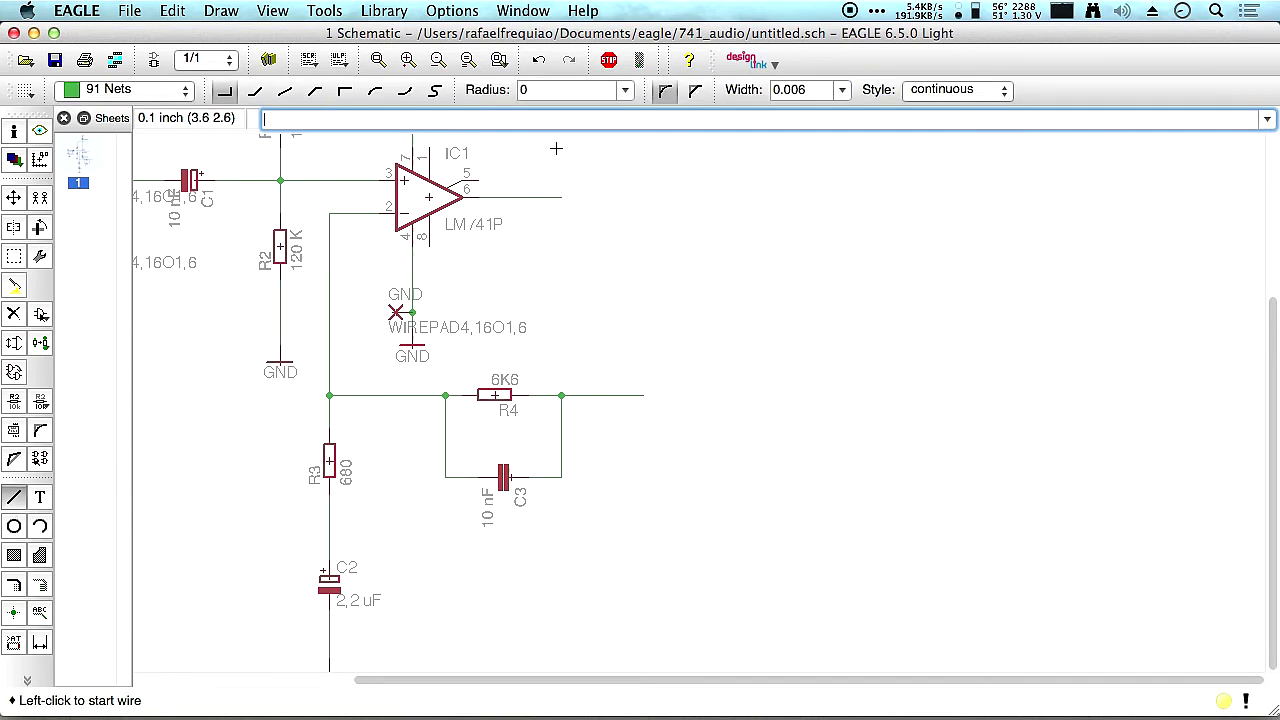
pyautogui.click(478, 197)
pyautogui.doubleClick(644, 197)
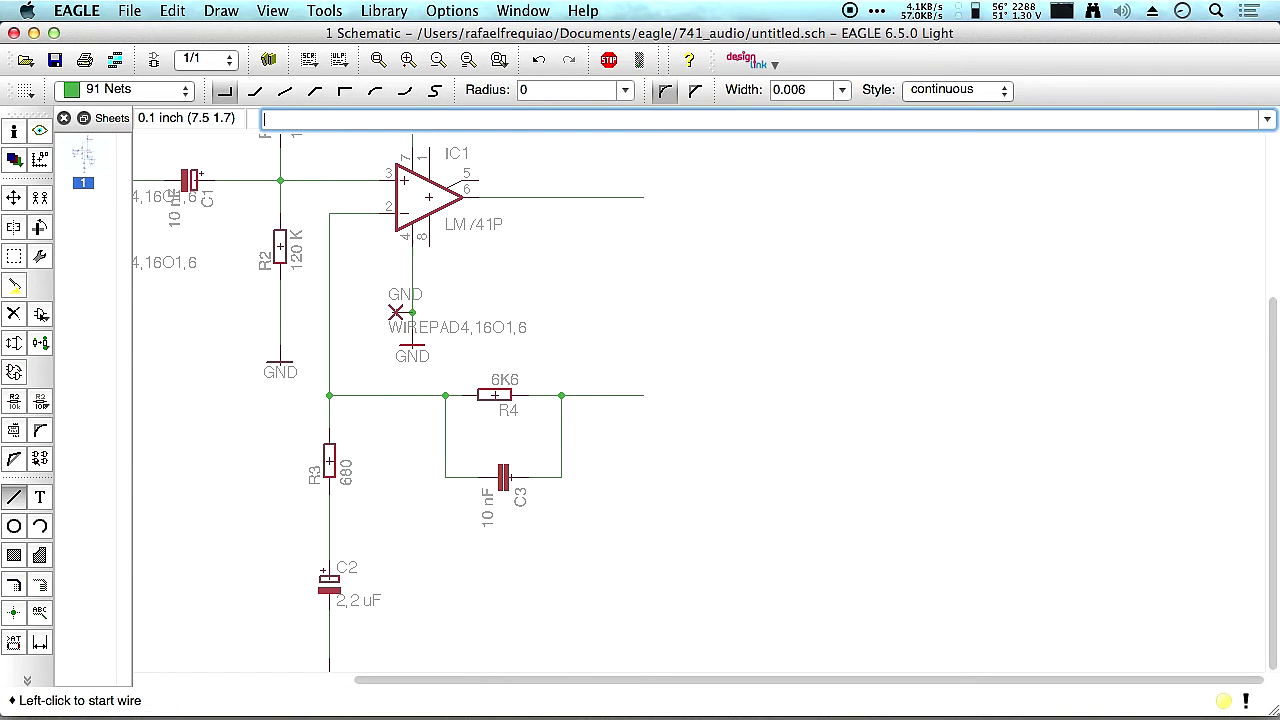
# Switch to the Preview window with cir0143_01.jpg, check the reference circuit around the op amp output, and move the image out of the way.
pyautogui.press('super+Tab')
pyautogui.moveTo(1005, 97); pyautogui.dragTo(860, 103)
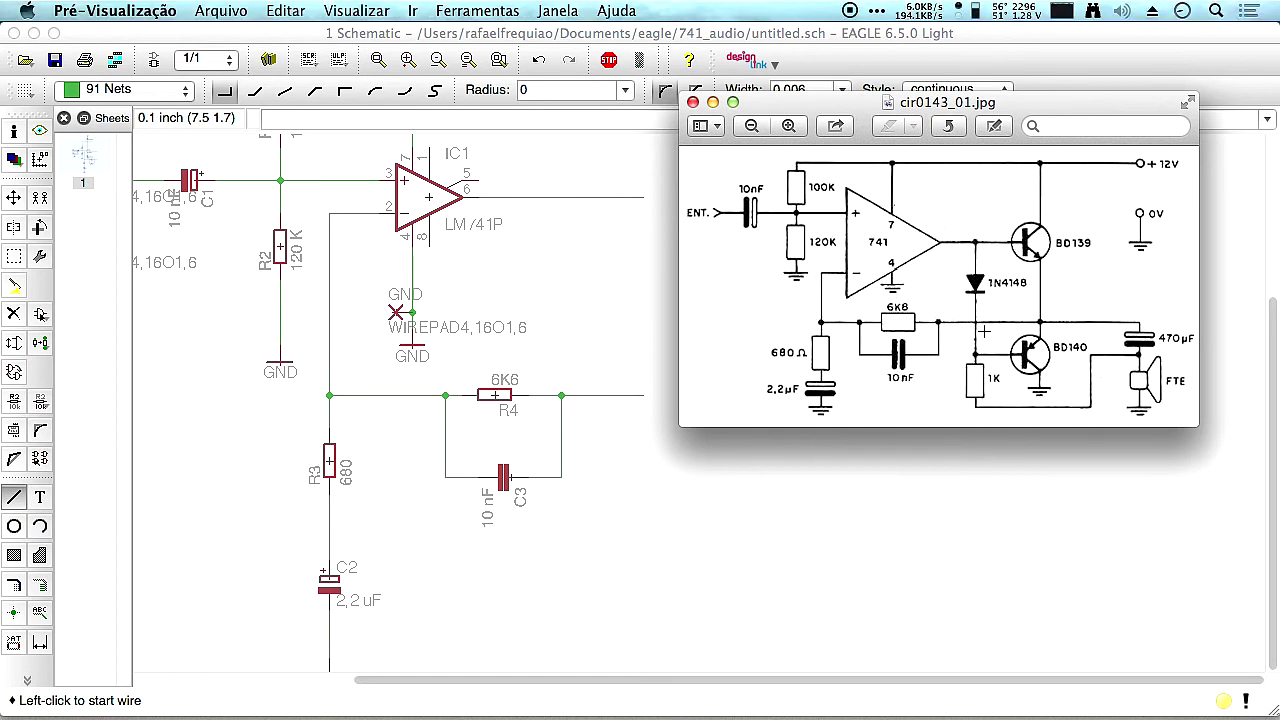
pyautogui.click(950, 128)
pyautogui.moveTo(848, 104); pyautogui.dragTo(1279, 200)
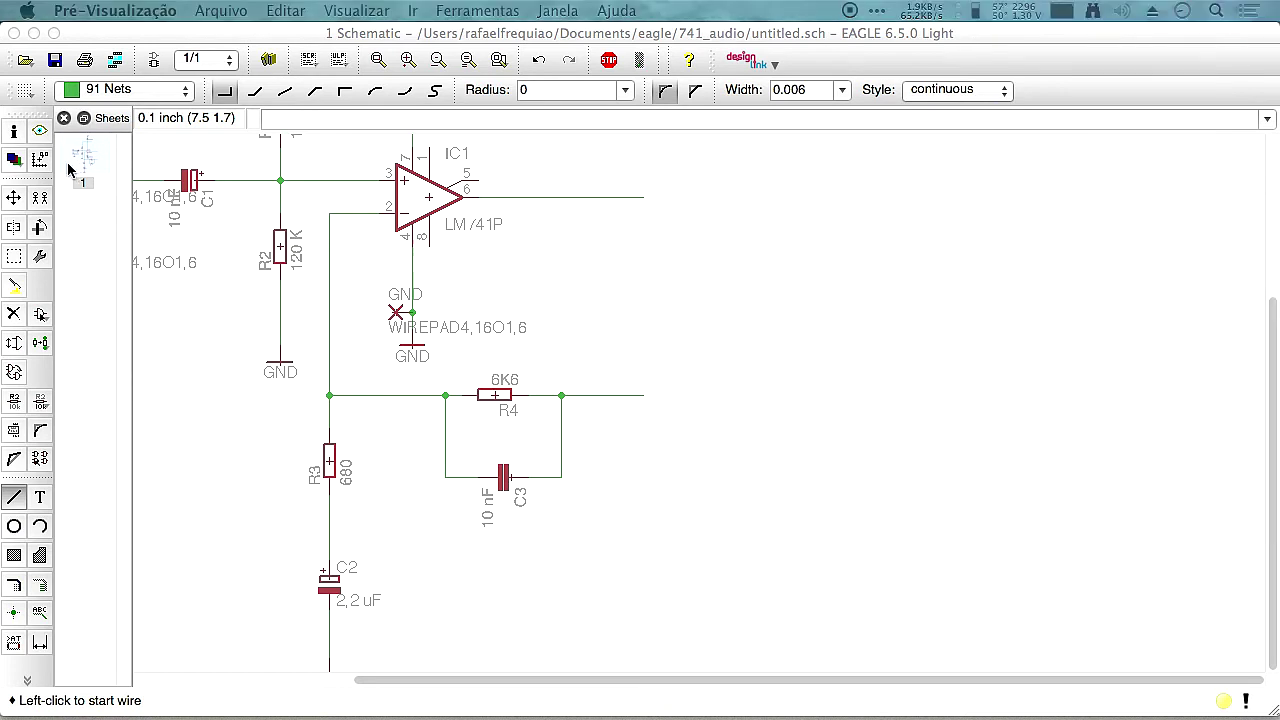
# Search the component library for the diode with the wildcard pattern 1n4148*.
pyautogui.click(42, 288)
pyautogui.click(40, 314)
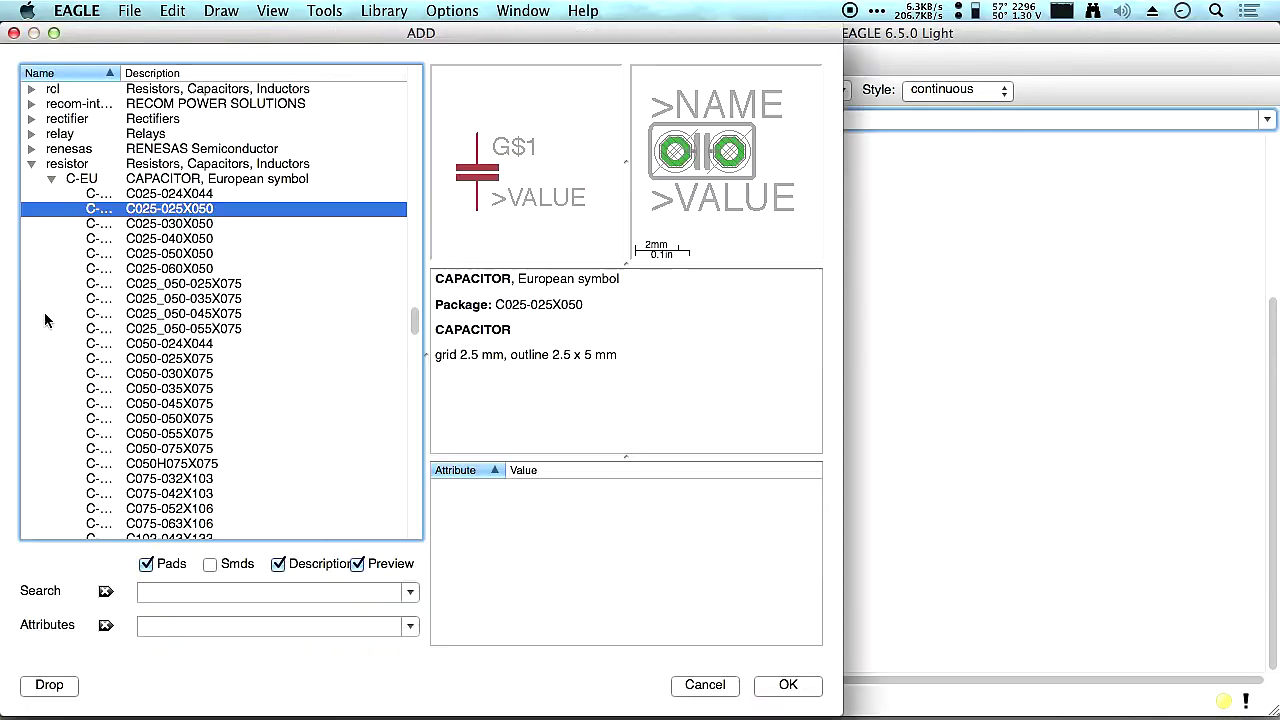
pyautogui.click(207, 591)
pyautogui.write('1n4148')
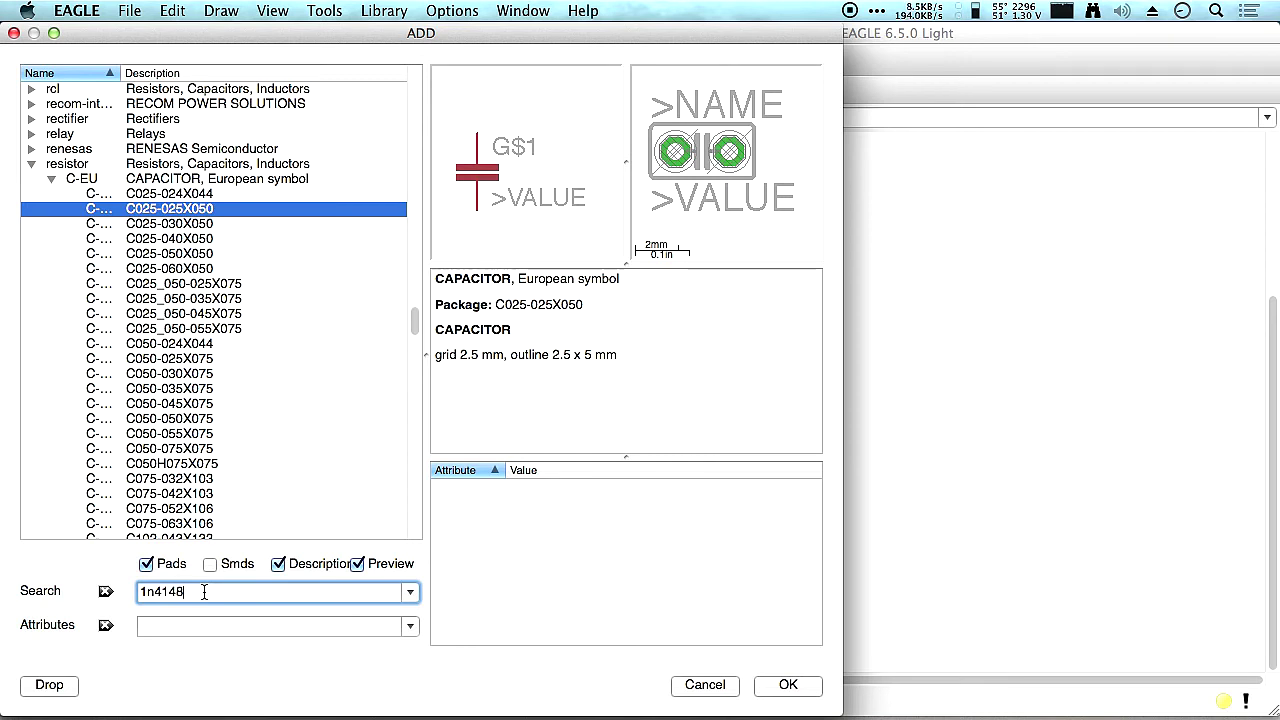
pyautogui.press('Return')
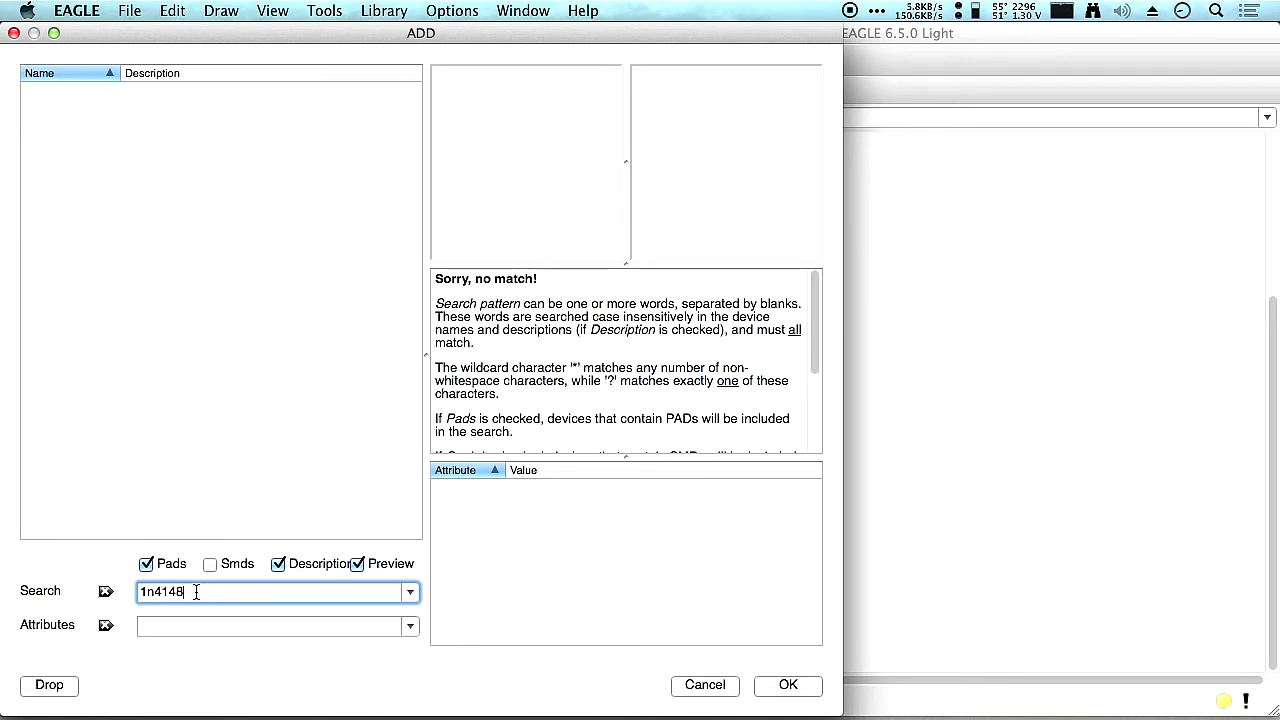
pyautogui.write('*')
pyautogui.press('Return')
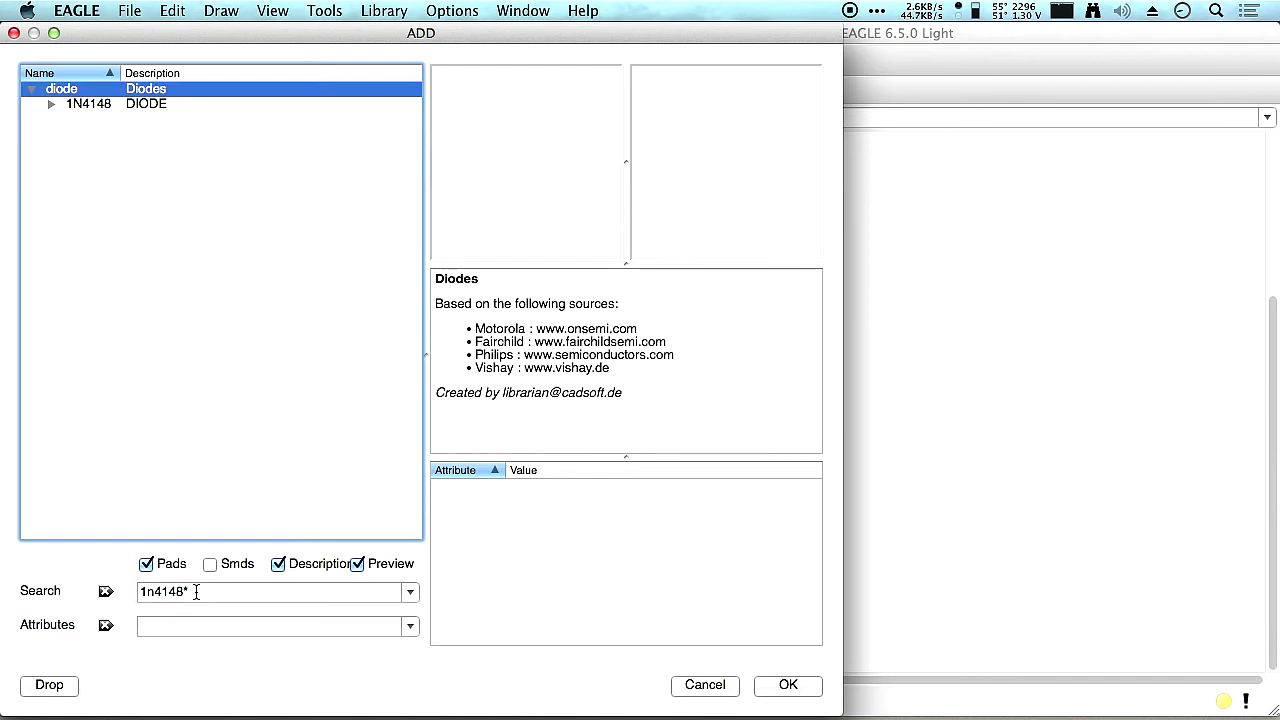
# Compare the DO35-7 and DO35-10 packages of the 1N4148 diode and choose DO35-10 for placement.
pyautogui.click(52, 103)
pyautogui.click(151, 120)
pyautogui.click(158, 133)
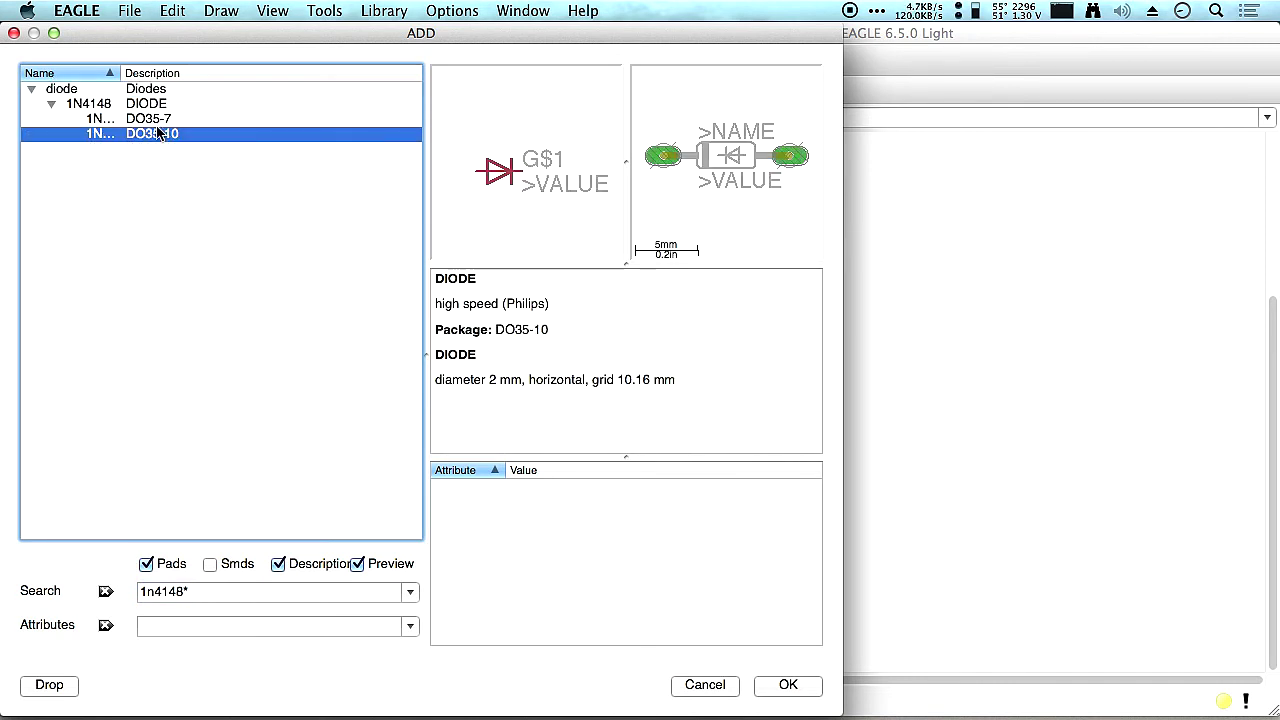
pyautogui.click(158, 121)
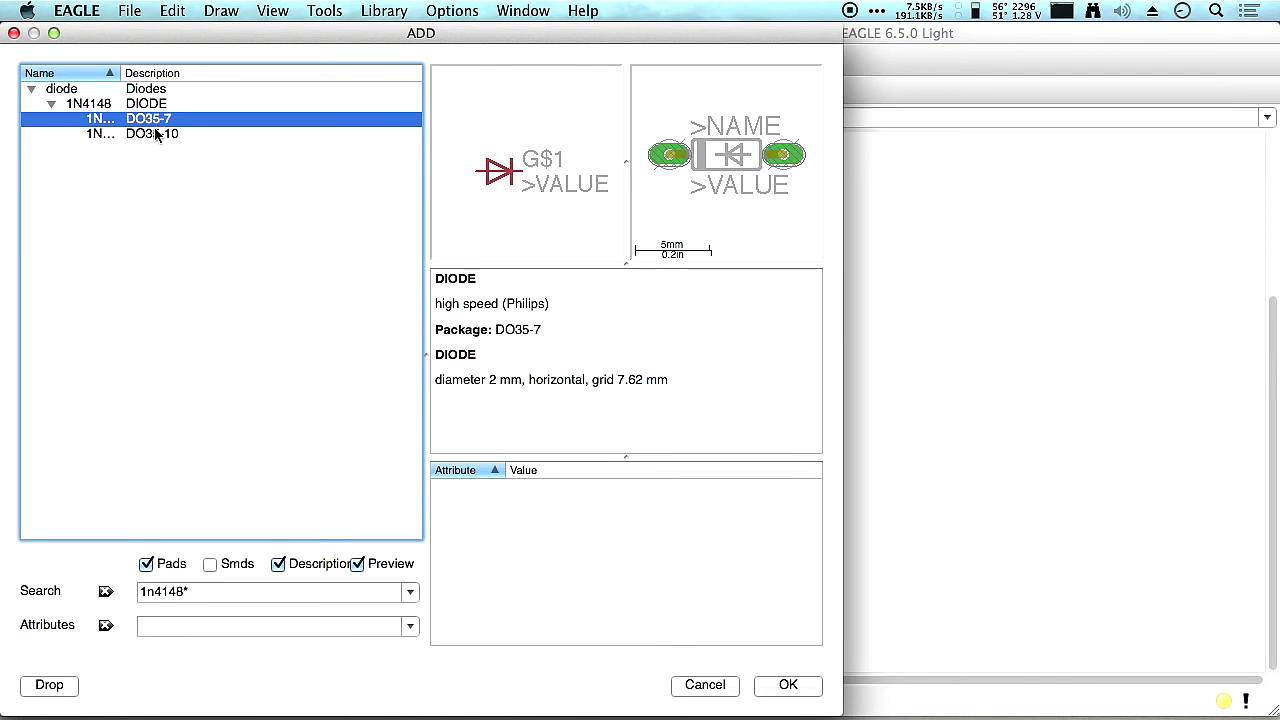
pyautogui.click(155, 134)
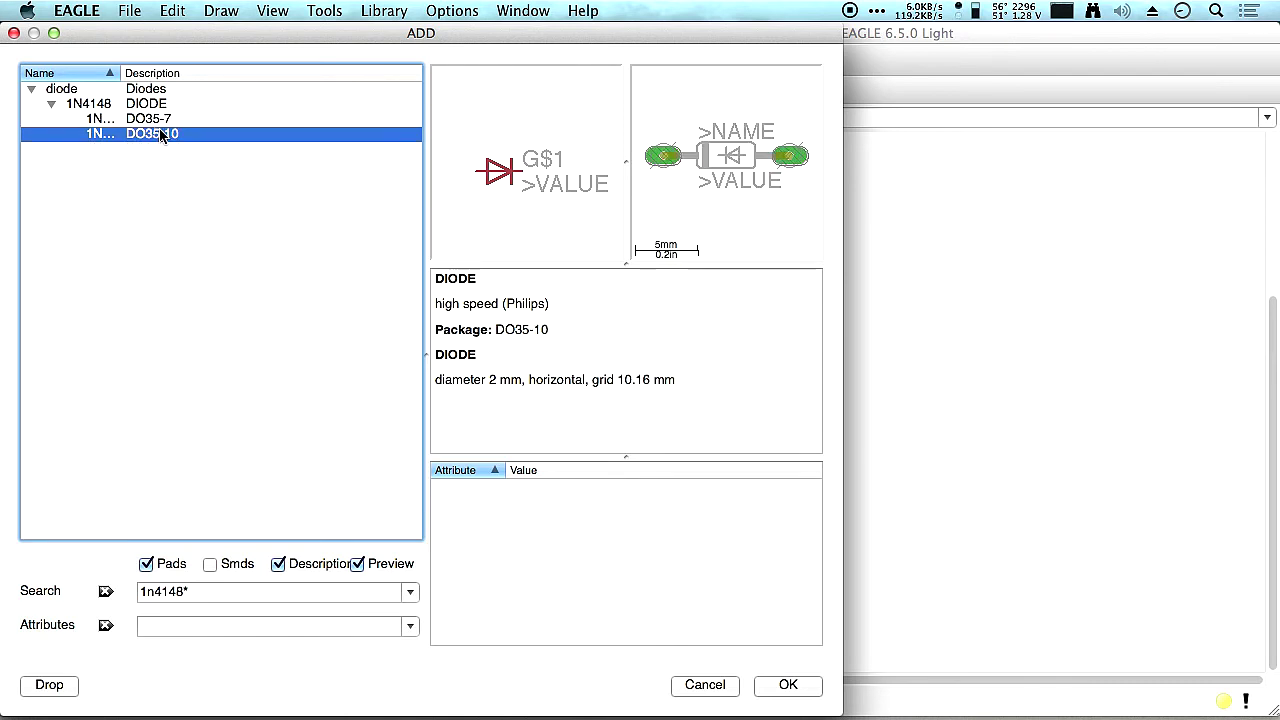
pyautogui.click(162, 121)
pyautogui.click(161, 133)
pyautogui.doubleClick(161, 133)
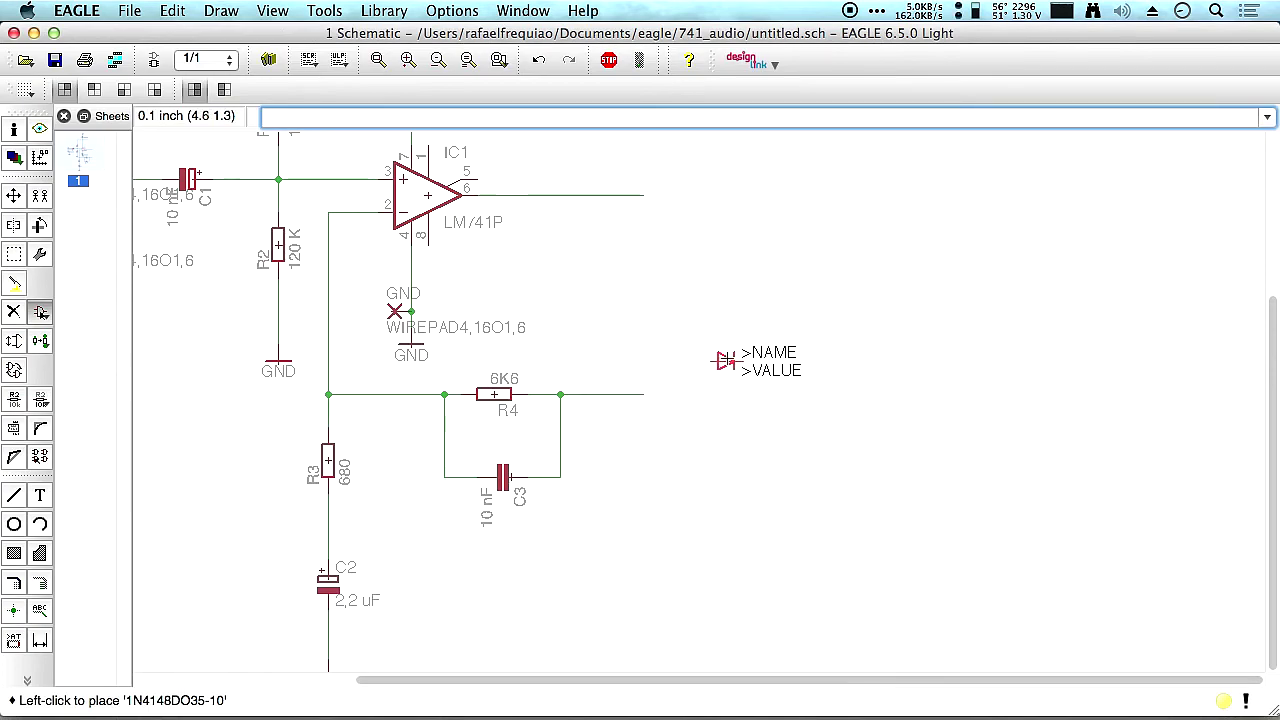
# Rotate the 1N4148 diode to point downward and place it between the op amp output net and the R4 net.
pyautogui.middleClick(677, 276)
pyautogui.rightClick(660, 274)
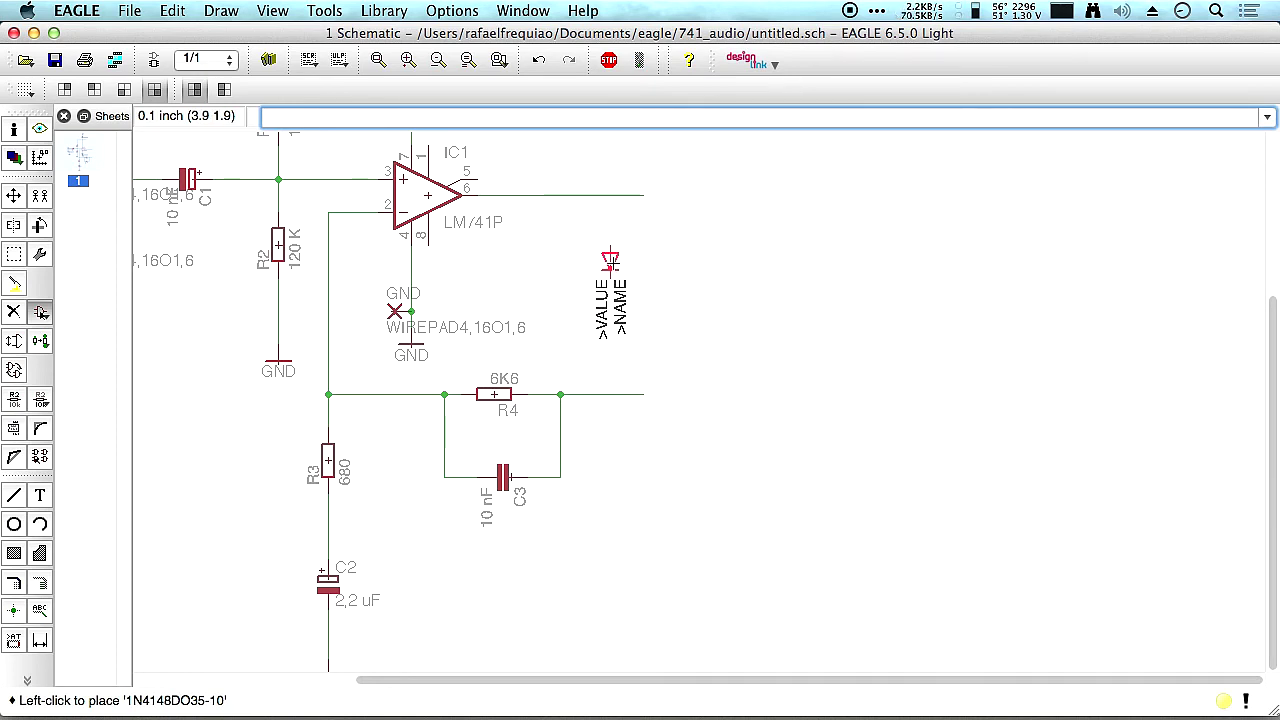
pyautogui.click(610, 276)
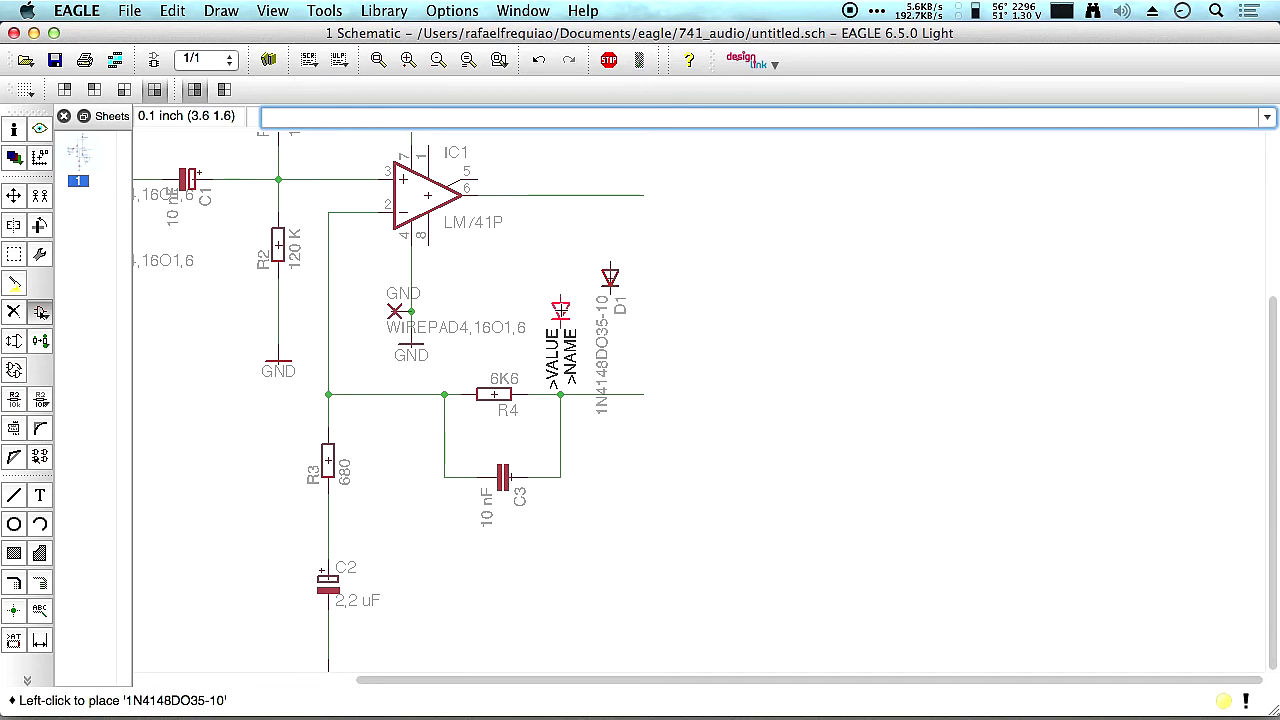
pyautogui.press('Escape')
pyautogui.press('Escape')
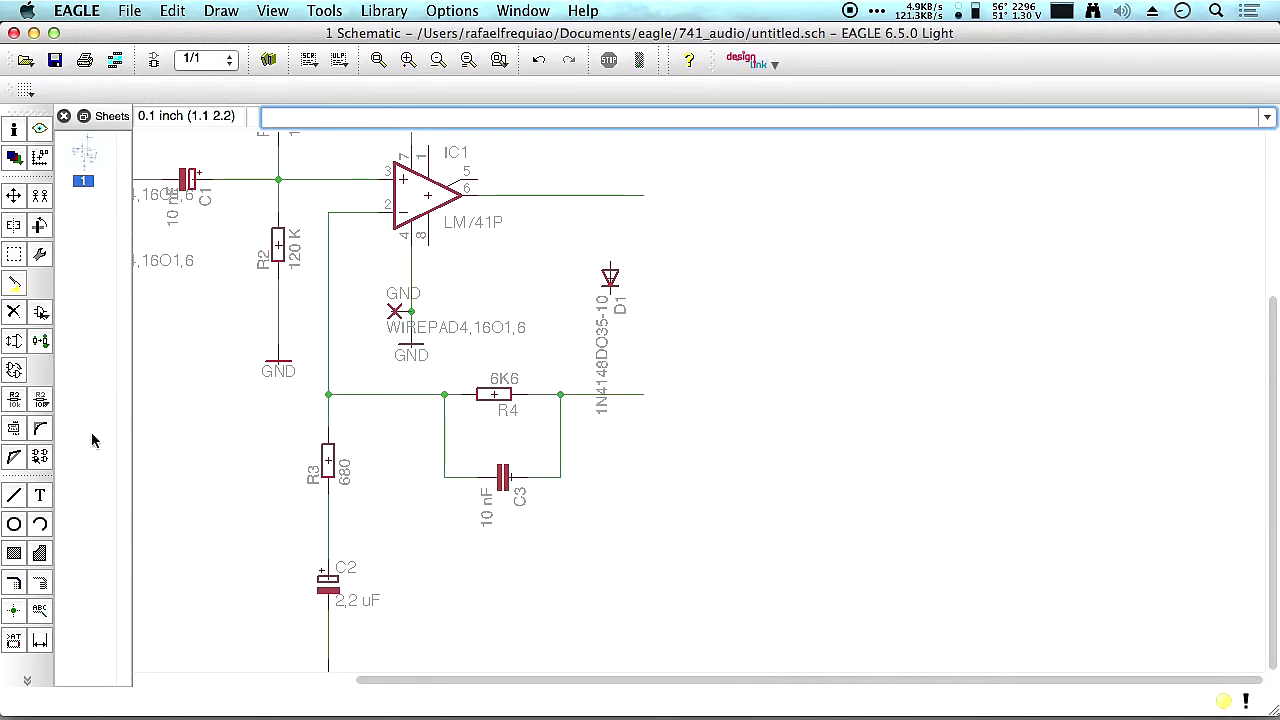
# Wire D1's anode up to the op amp output net with a junction, and run a net from its cathode down past the R4 line.
pyautogui.click(14, 496)
pyautogui.click(610, 264)
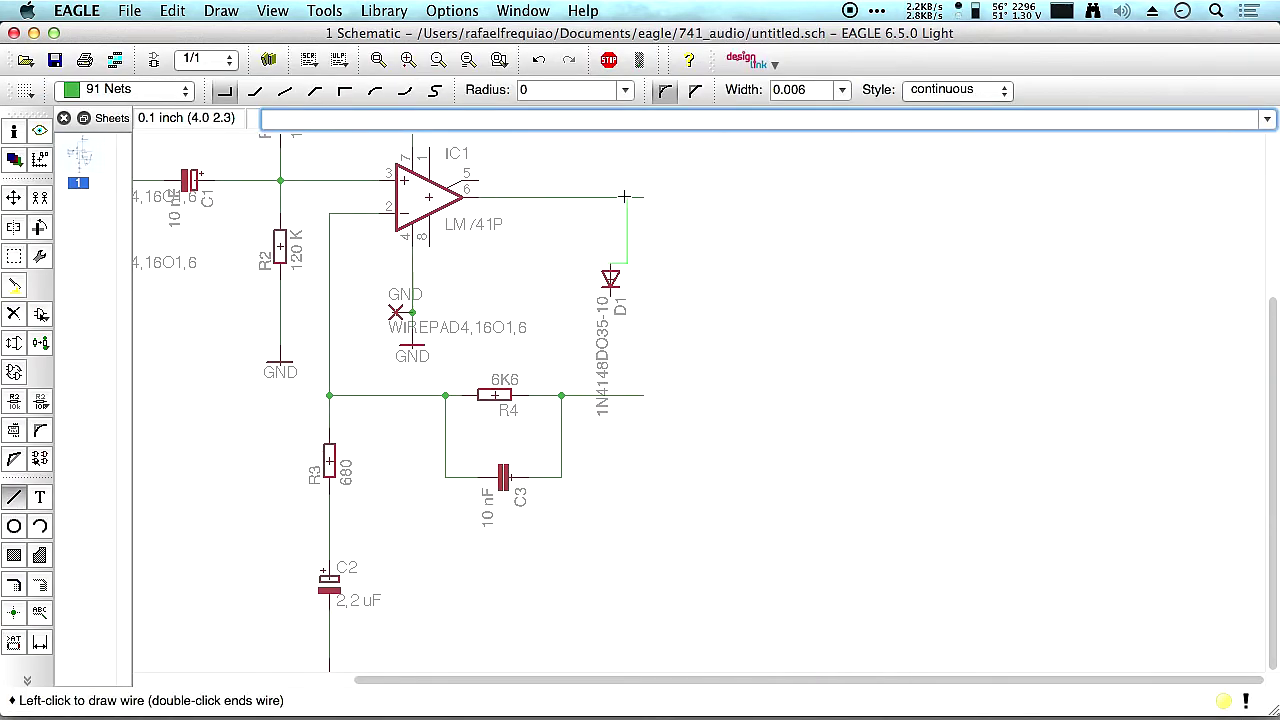
pyautogui.click(610, 197)
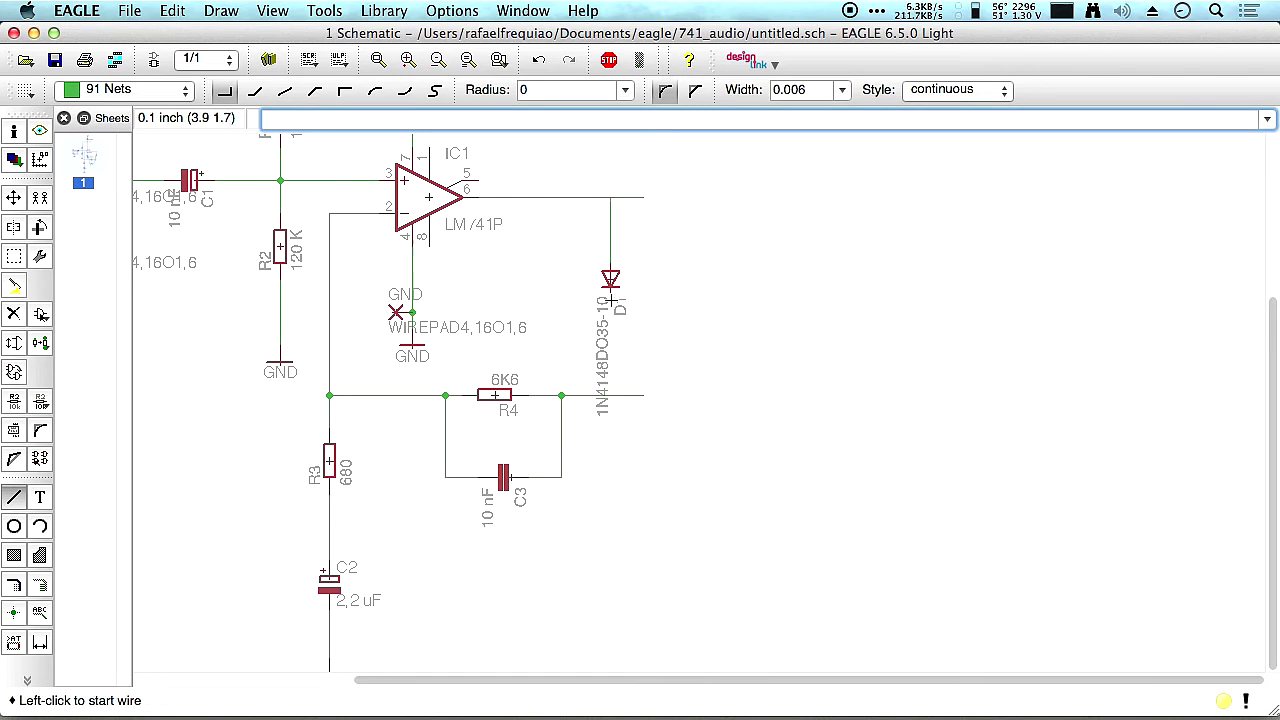
pyautogui.click(610, 300)
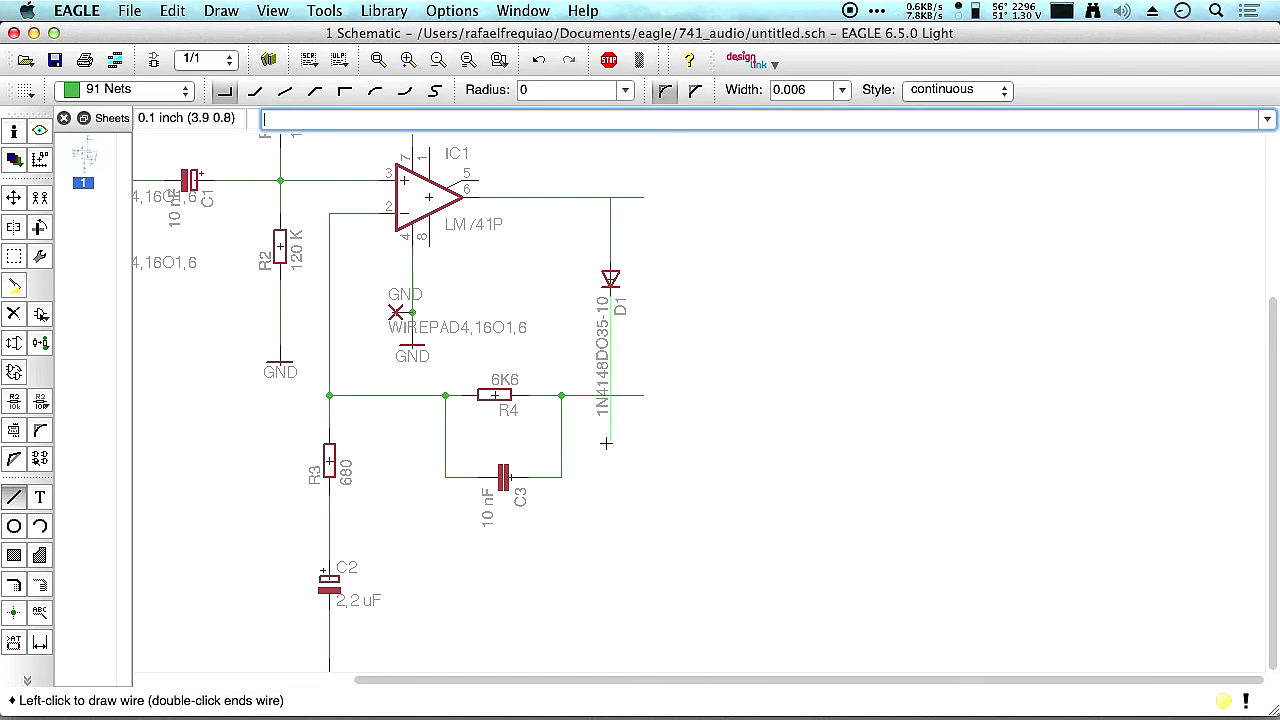
pyautogui.click(14, 610)
pyautogui.click(611, 196)
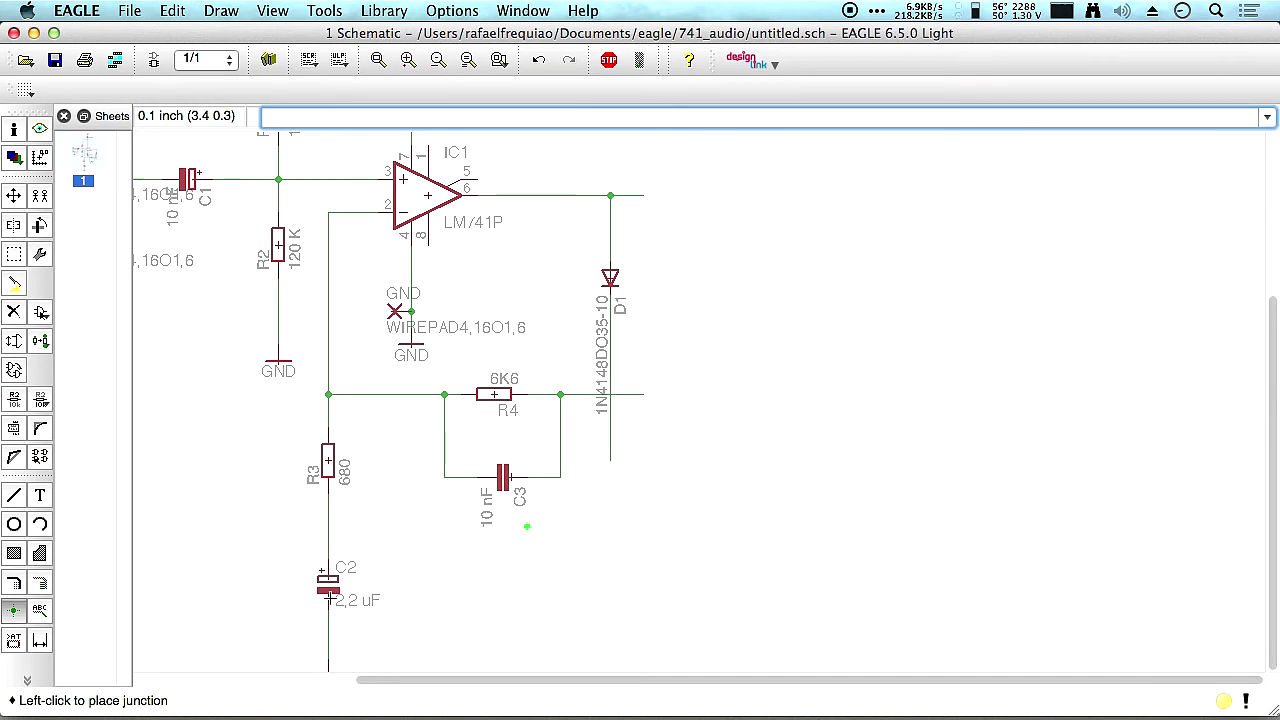
# Extend the net below D1 further down, ending slightly below the level of capacitor C3.
pyautogui.click(14, 495)
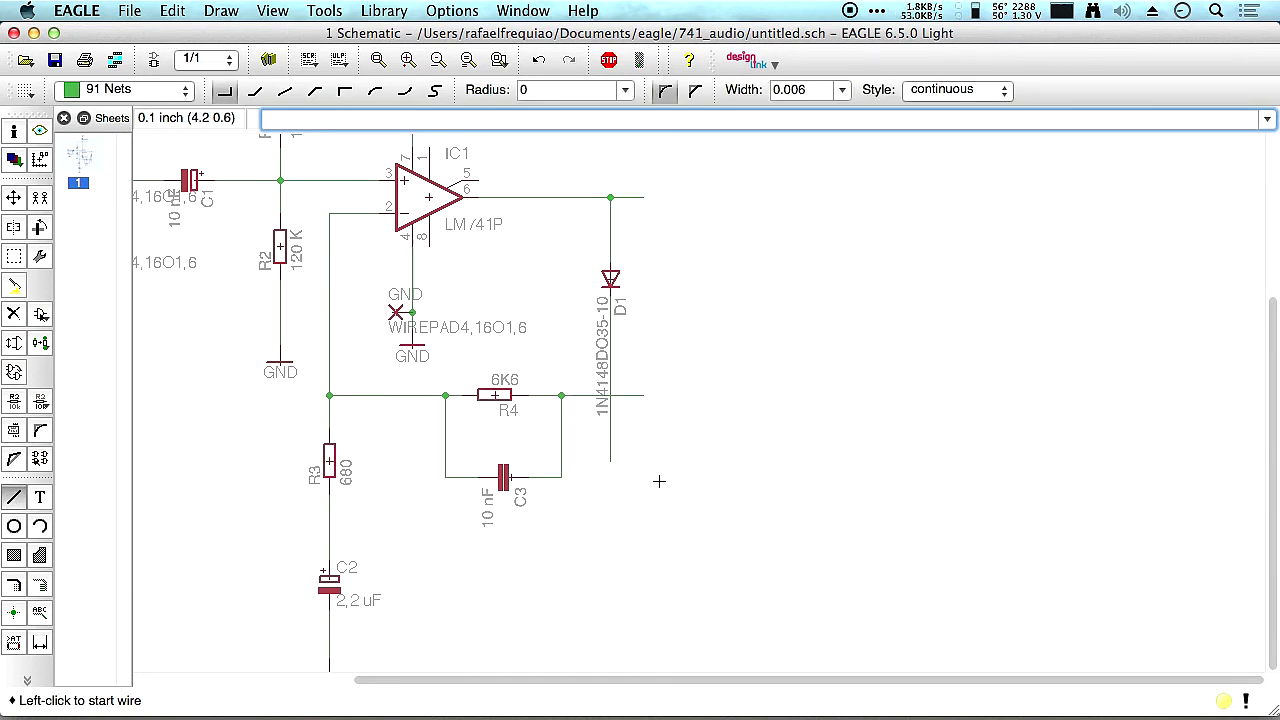
pyautogui.click(611, 461)
pyautogui.doubleClick(611, 493)
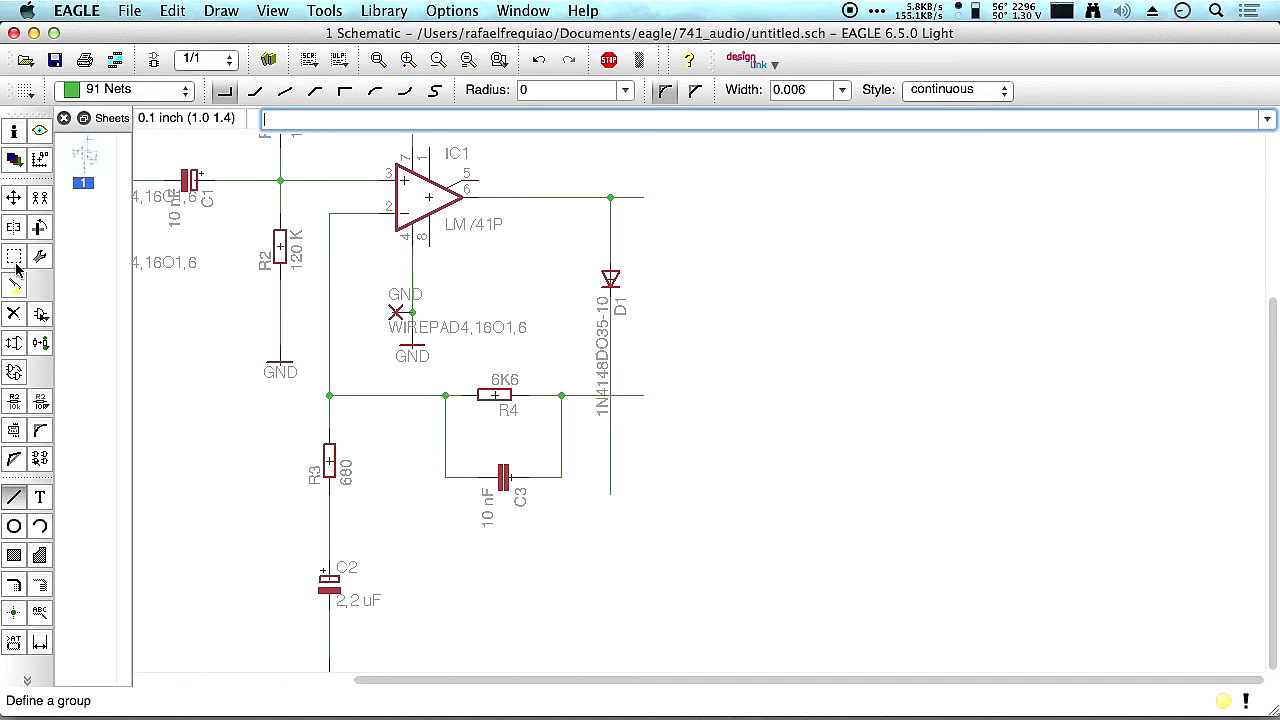
# Start the Copy command to duplicate an existing schematic component.
pyautogui.click(40, 197)
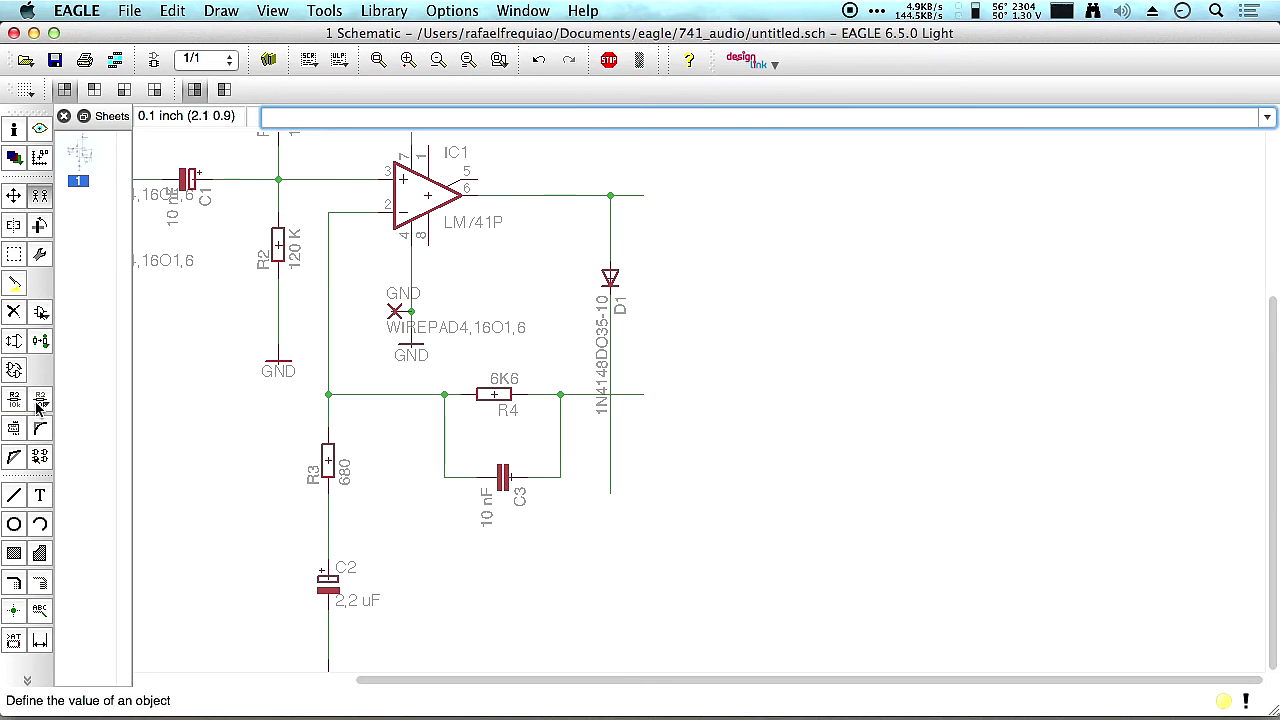
# Copy the 680 resistor R3 and place the copy at the lower end of the wire from diode D1.
pyautogui.rightClick(330, 460)
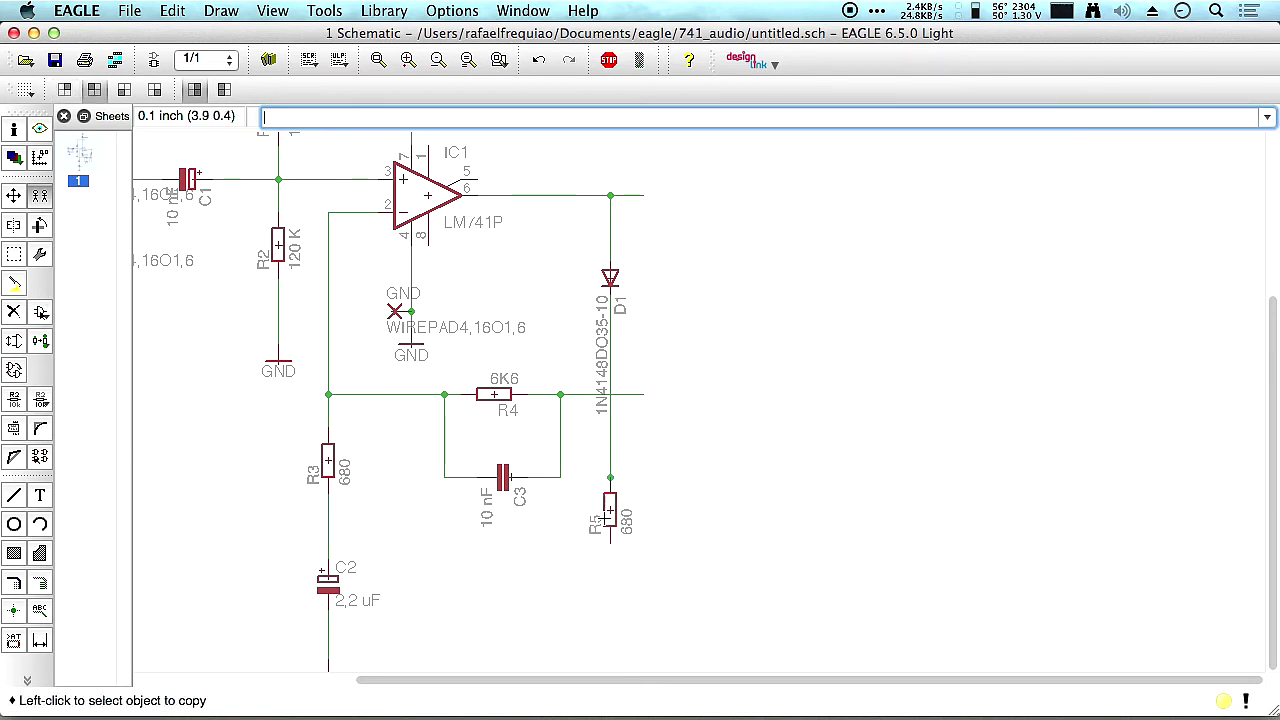
pyautogui.click(610, 512)
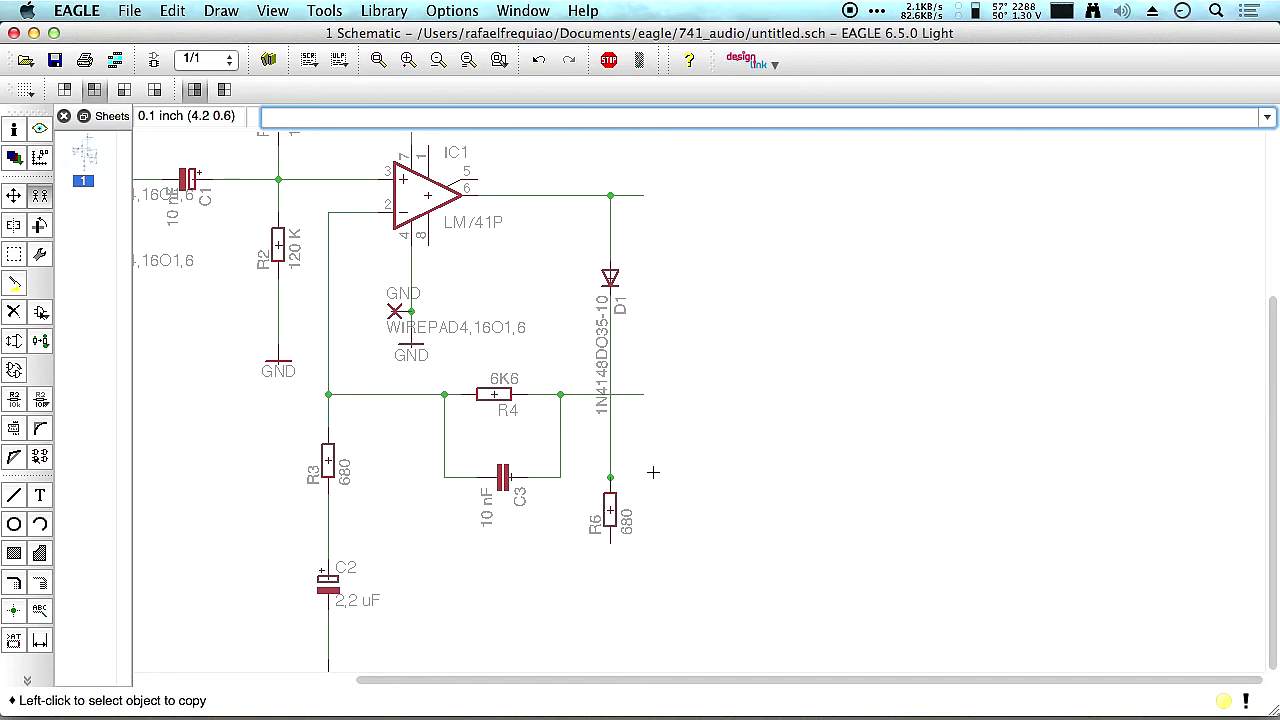
pyautogui.click(330, 458)
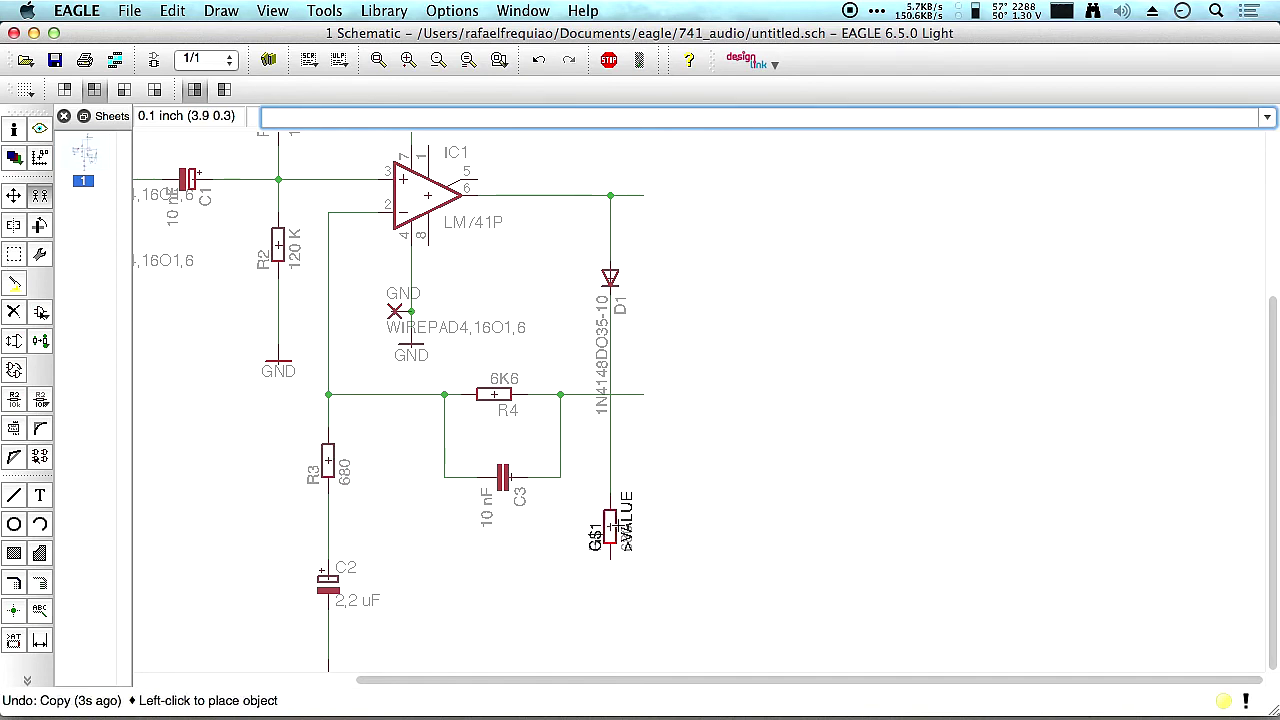
pyautogui.press('Escape')
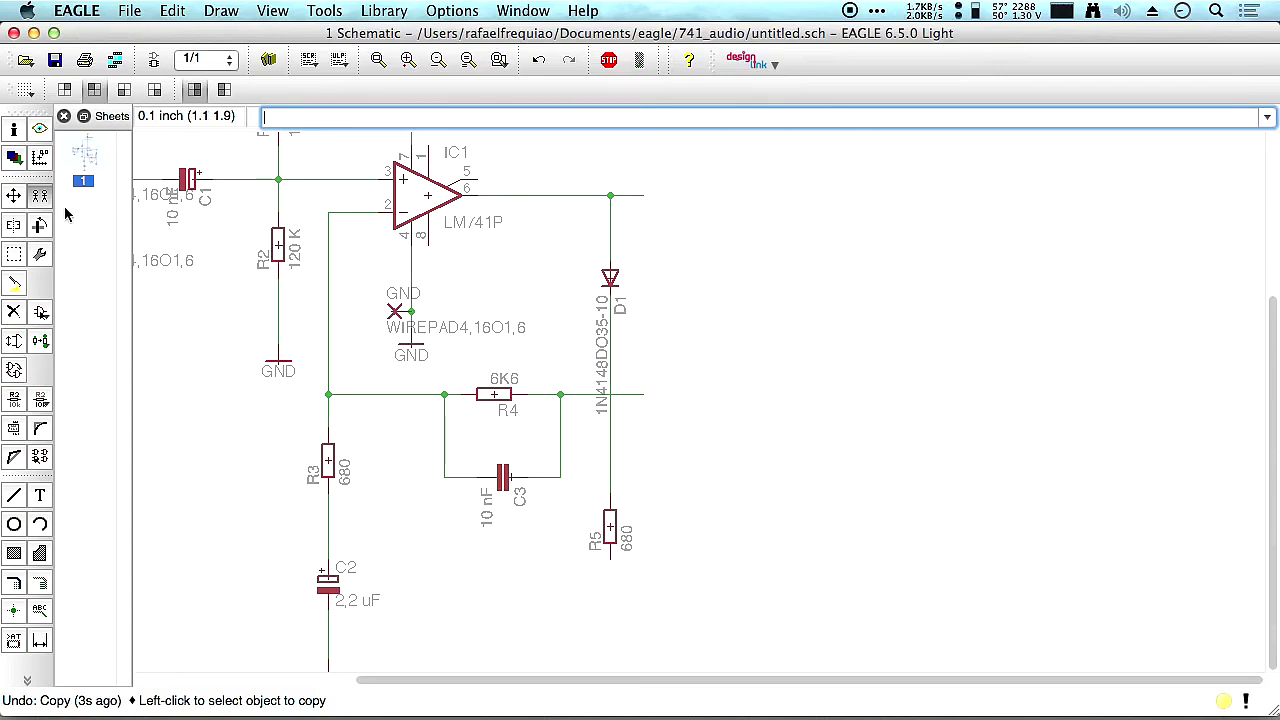
# Set the value of the resistor below diode D1 to 1 K.
pyautogui.click(14, 129)
pyautogui.click(610, 528)
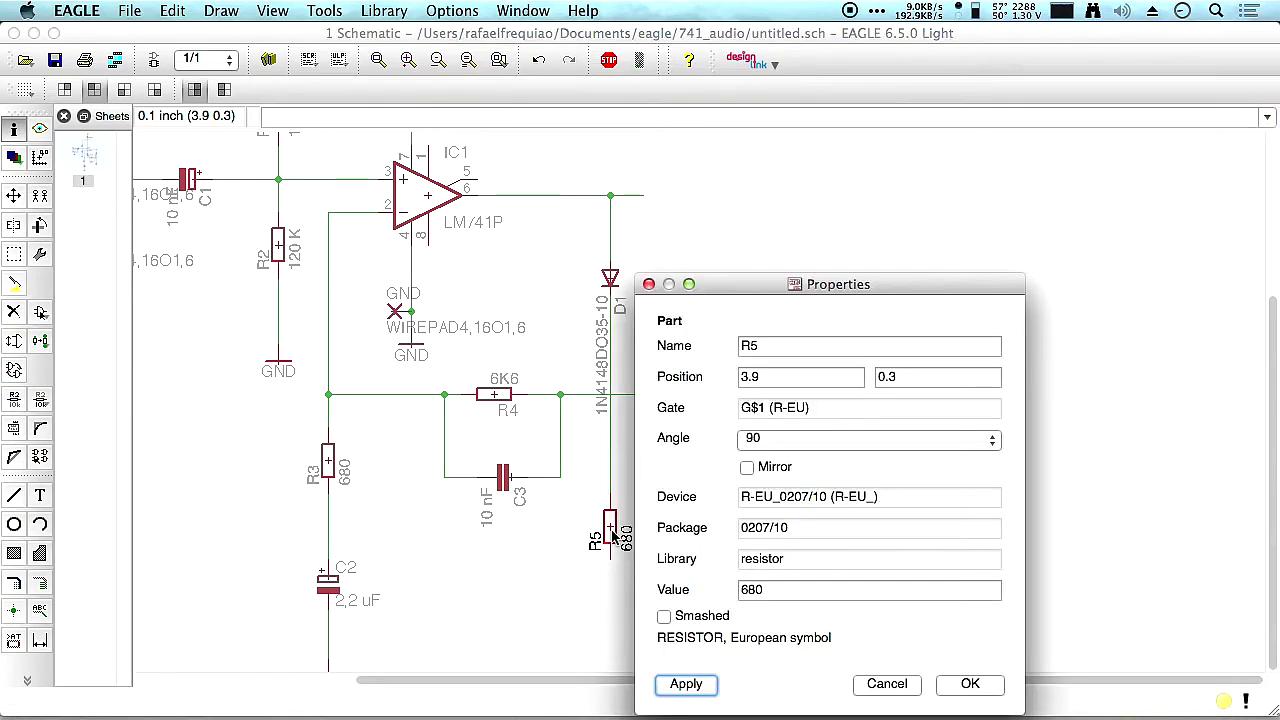
pyautogui.click(803, 589)
pyautogui.press('BackSpace')
pyautogui.press('BackSpace')
pyautogui.press('BackSpace')
pyautogui.write('1 K')
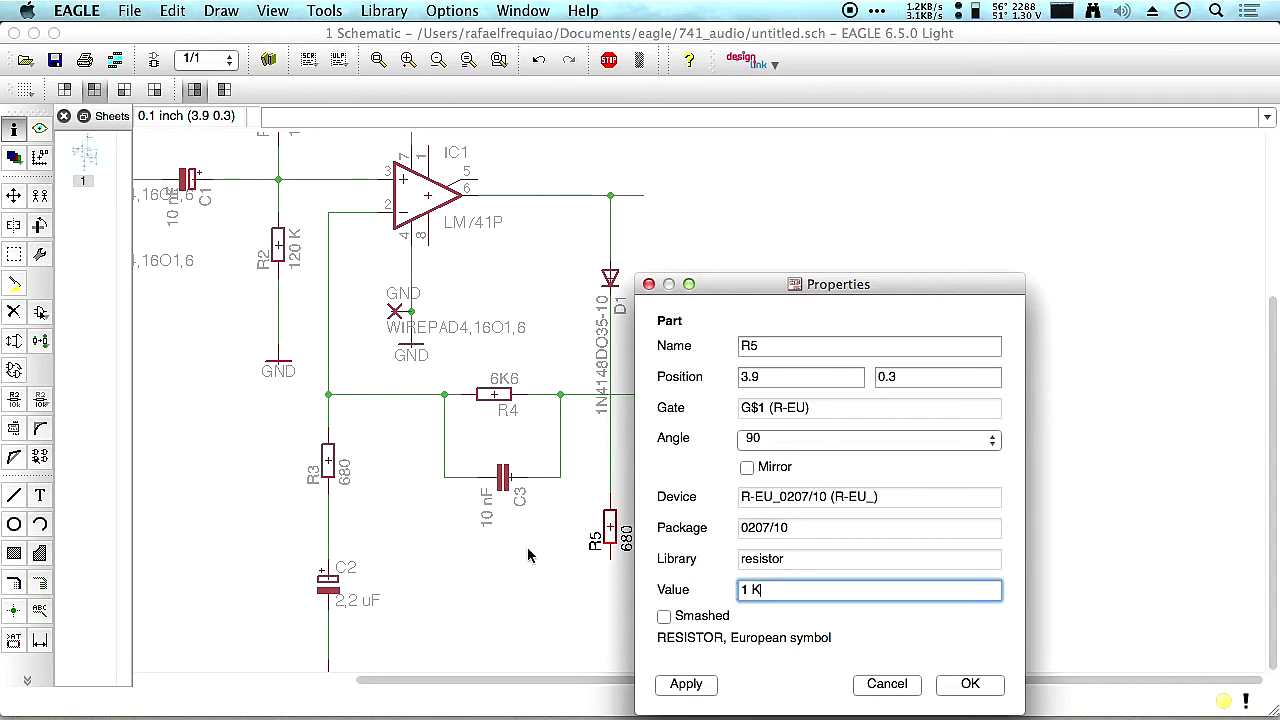
pyautogui.press('Return')
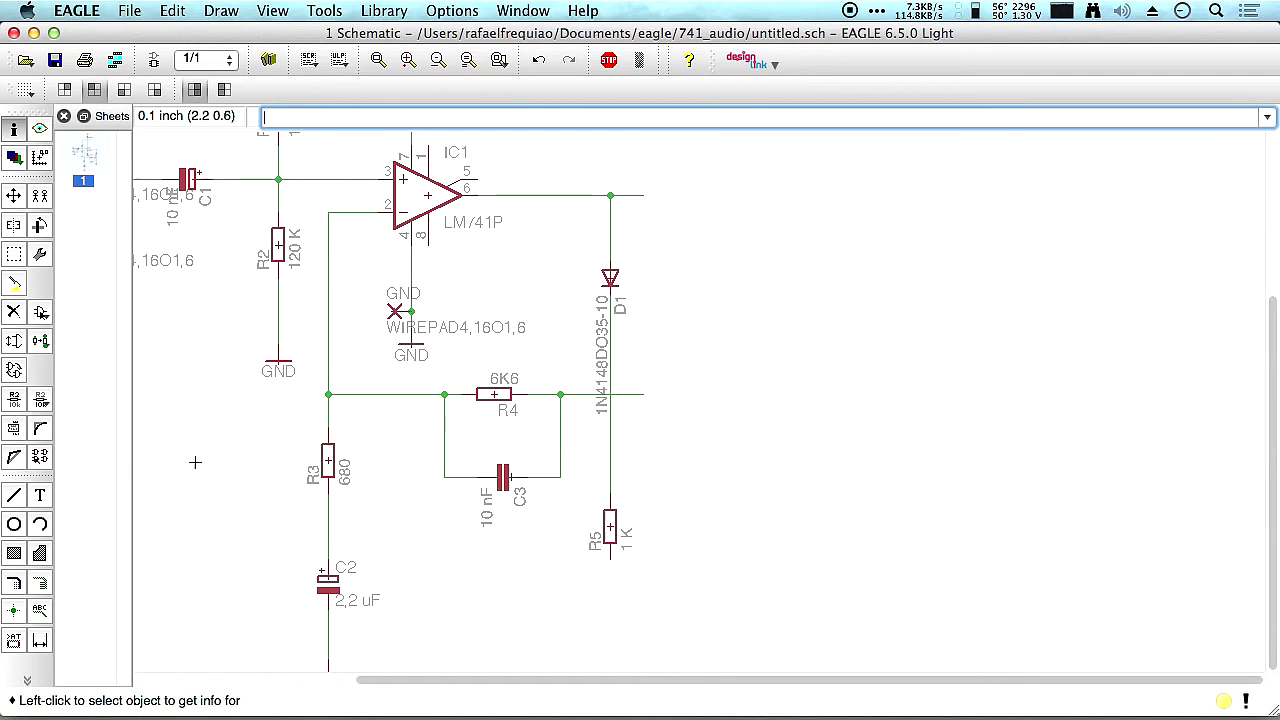
# Draw a stepped wire from the lower pin of R5 down, right, up and right, ending in a short open stub.
pyautogui.click(14, 496)
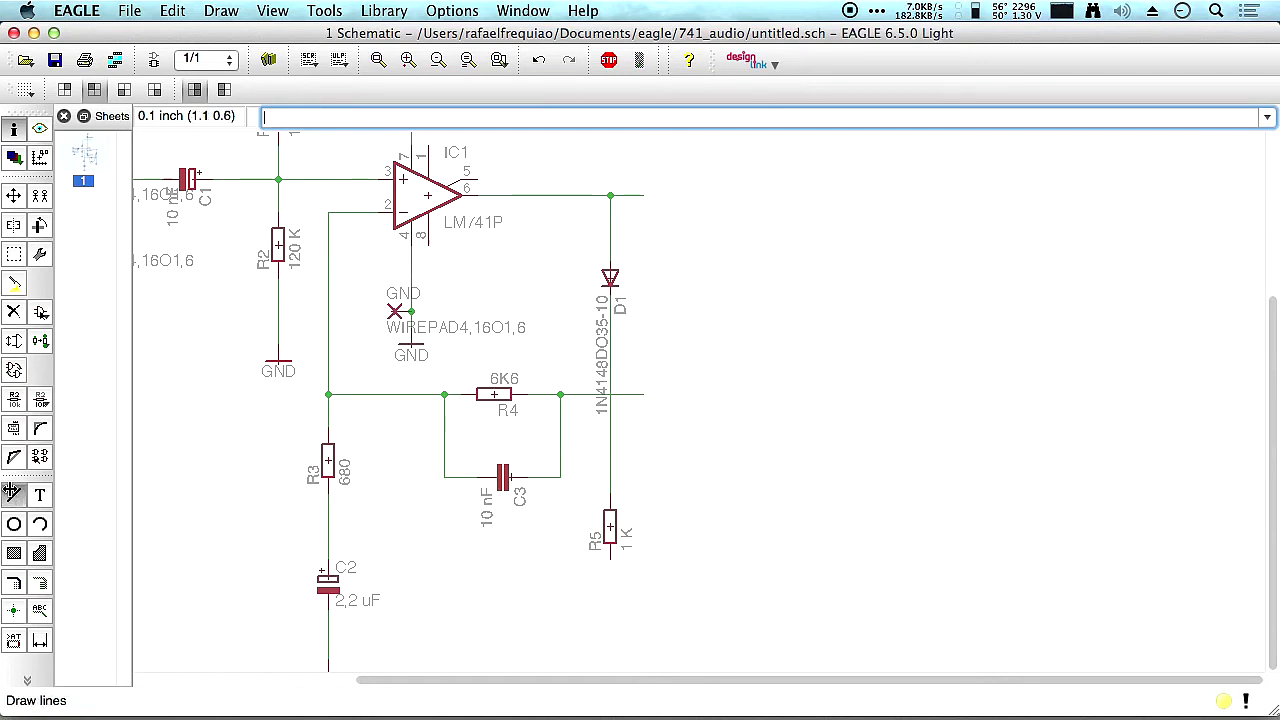
pyautogui.click(610, 560)
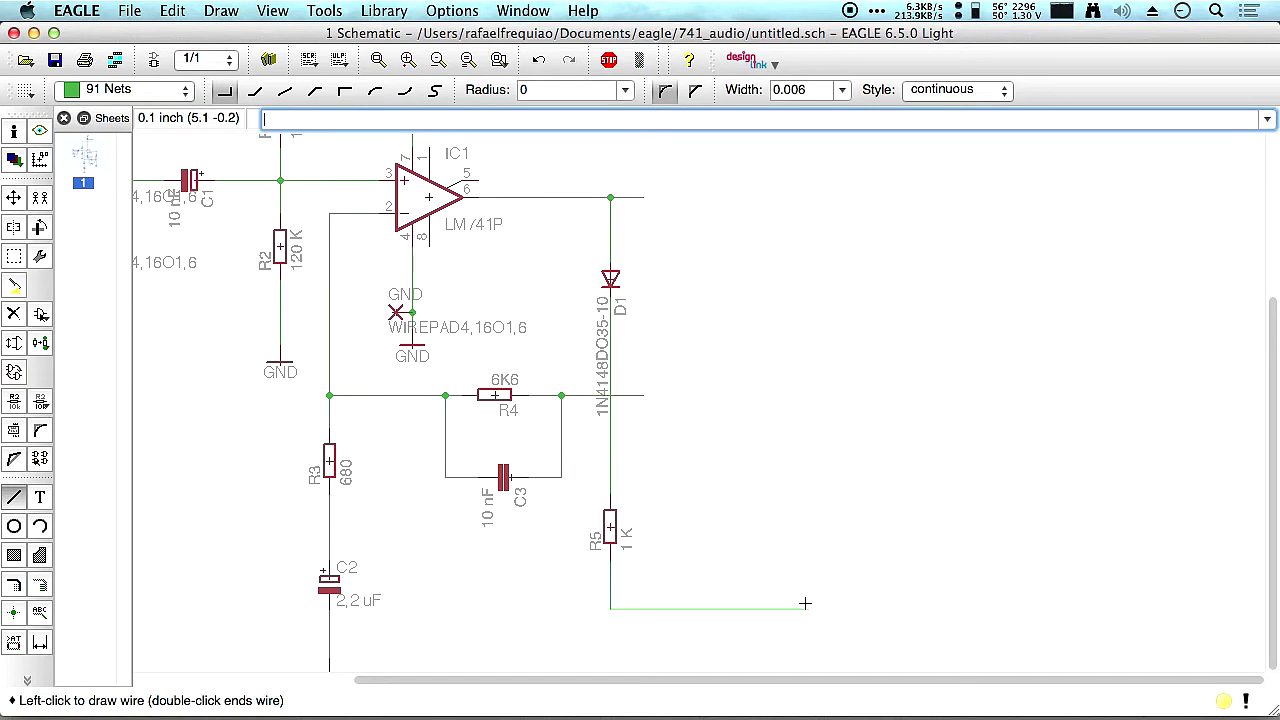
pyautogui.click(858, 608)
pyautogui.click(858, 510)
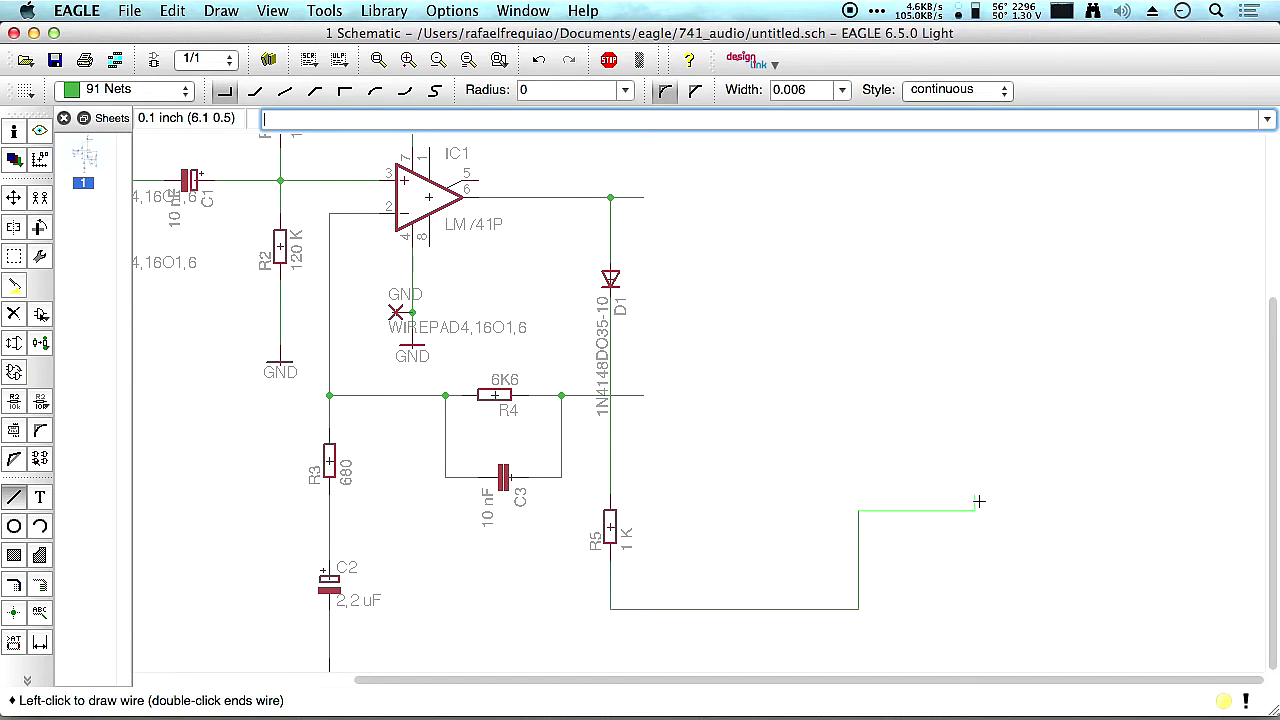
pyautogui.doubleClick(976, 510)
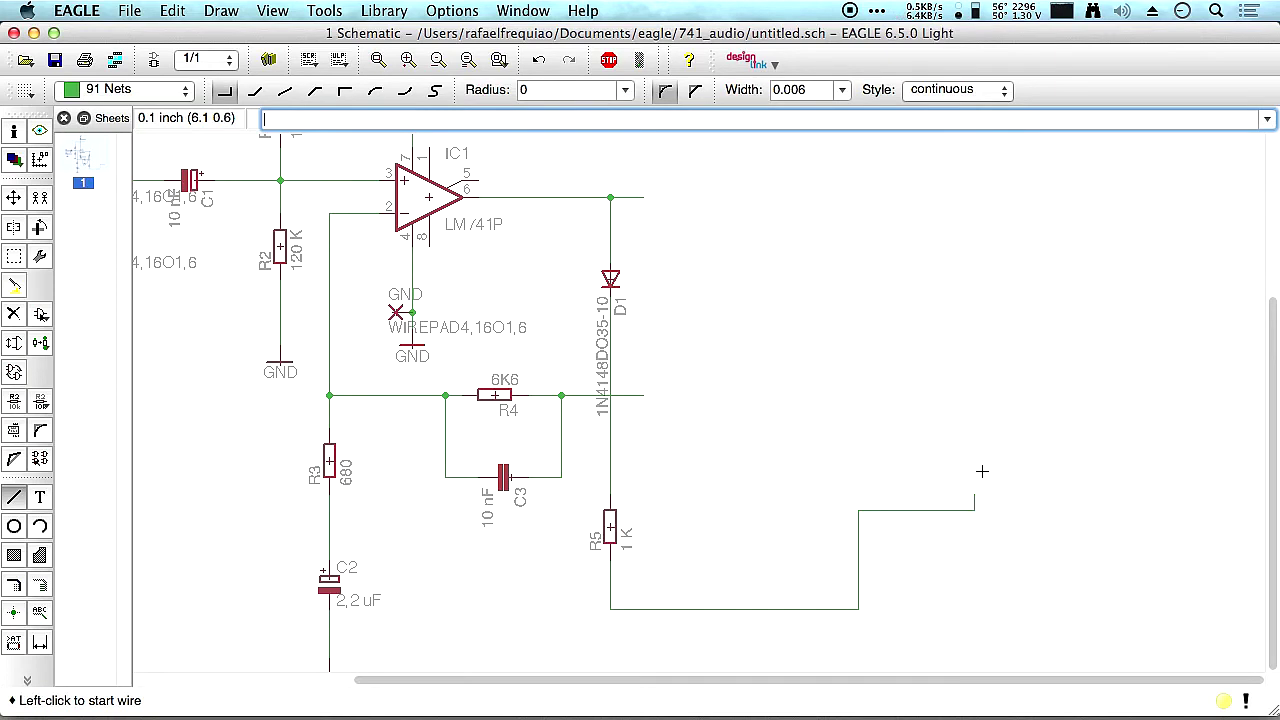
pyautogui.press('super+z')
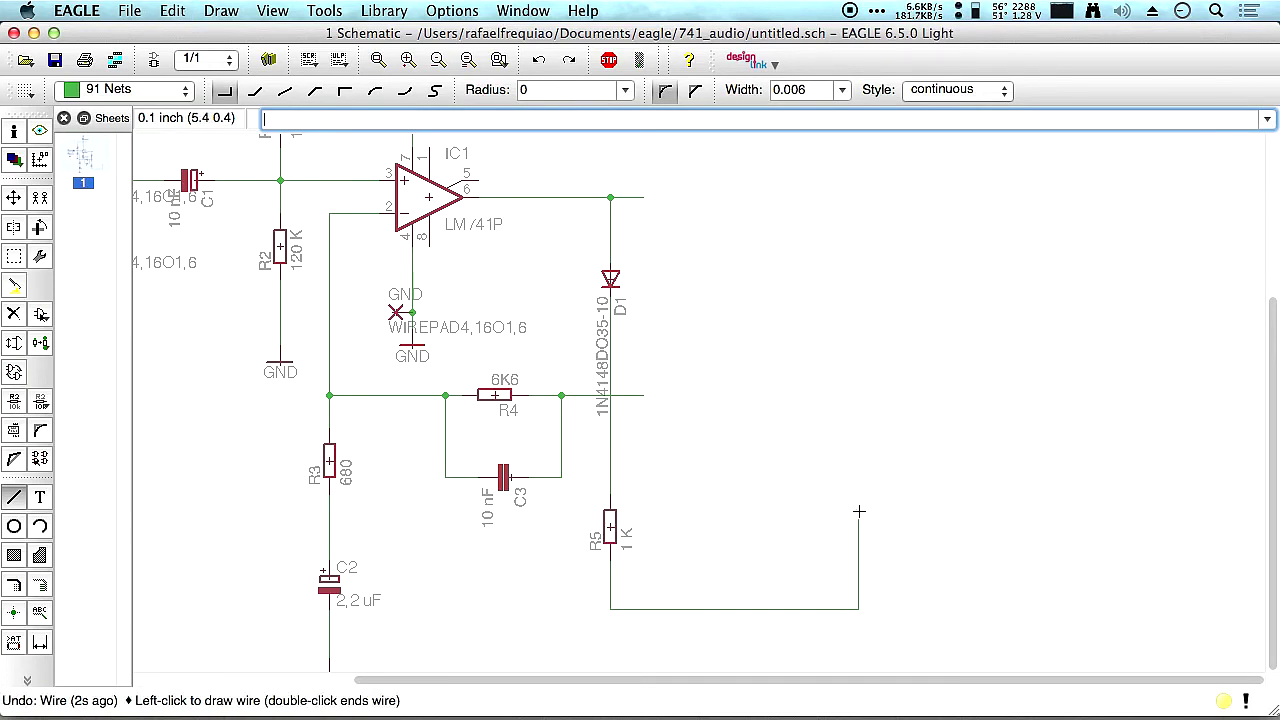
pyautogui.doubleClick(925, 510)
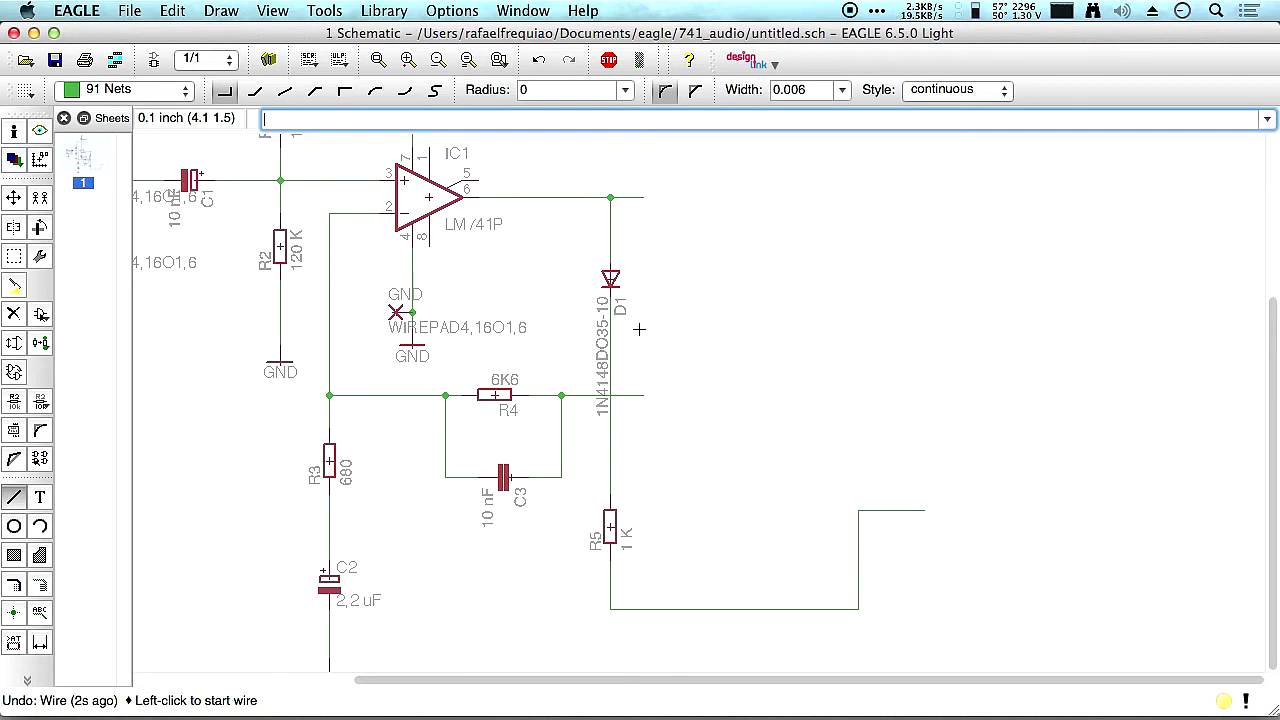
# Search the part libraries for BD139*.
pyautogui.scroll(6, 851, 257)
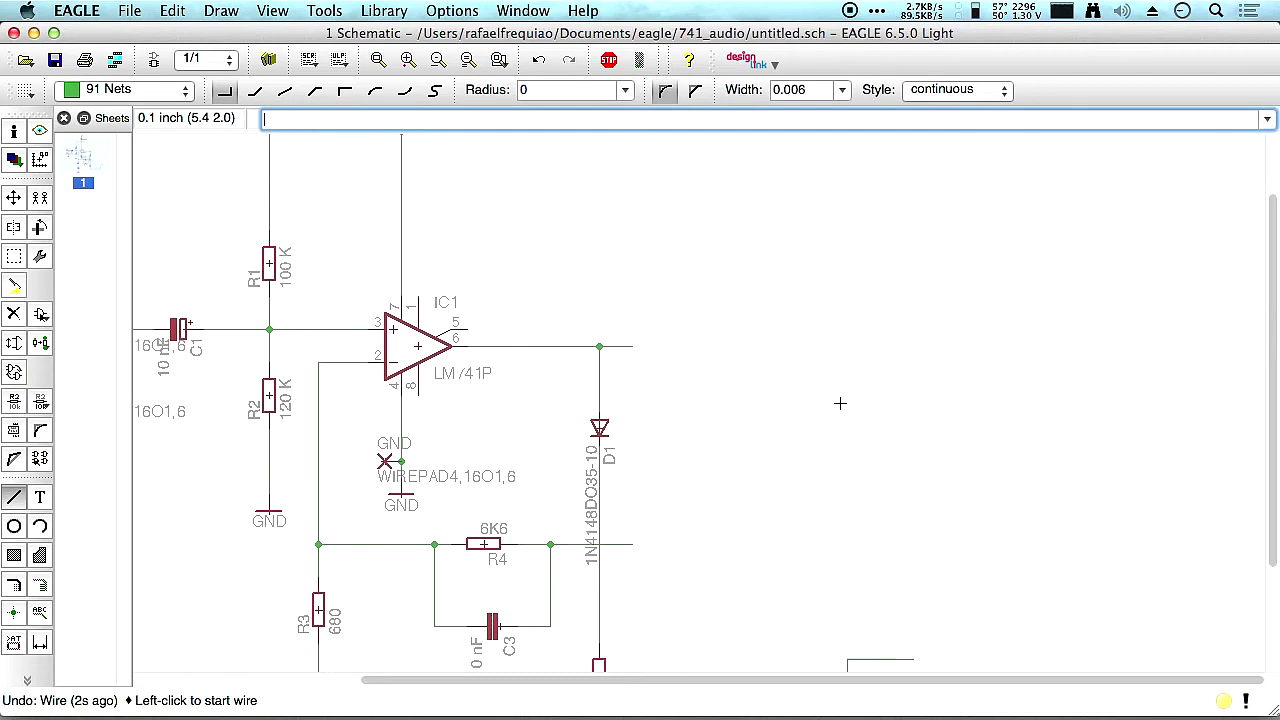
pyautogui.scroll(-2, 826, 380)
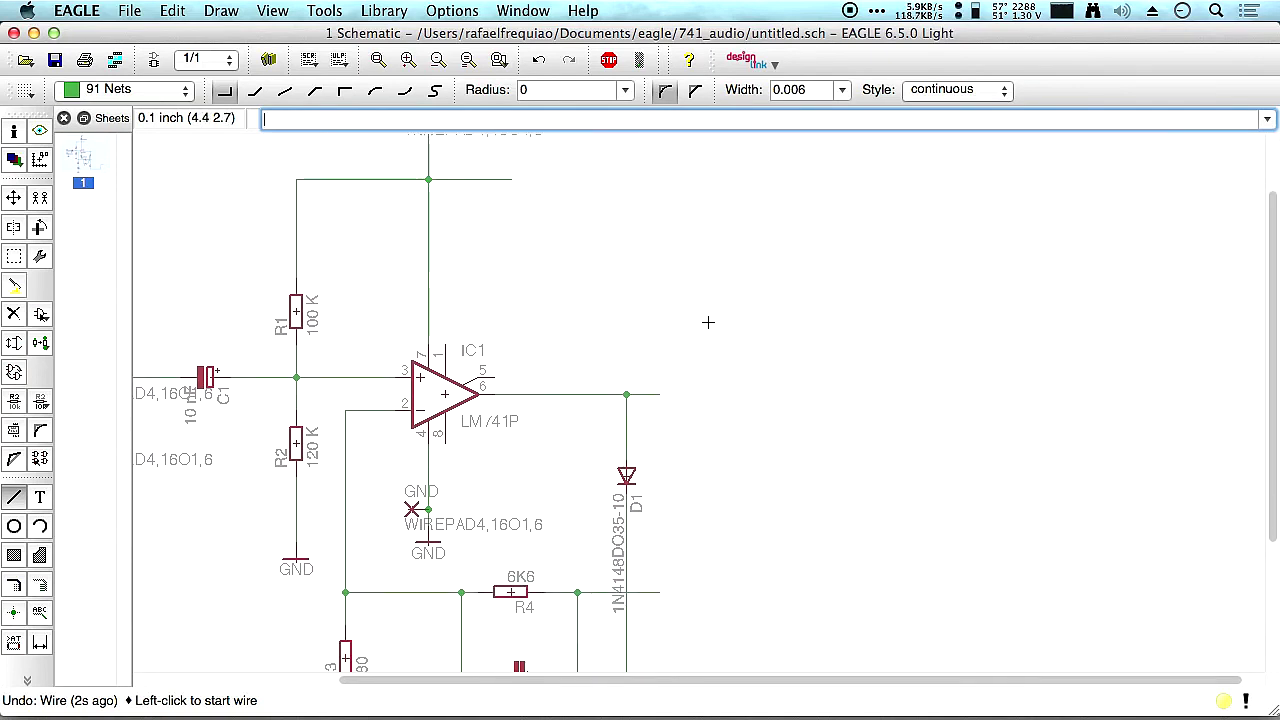
pyautogui.scroll(-3, 823, 320)
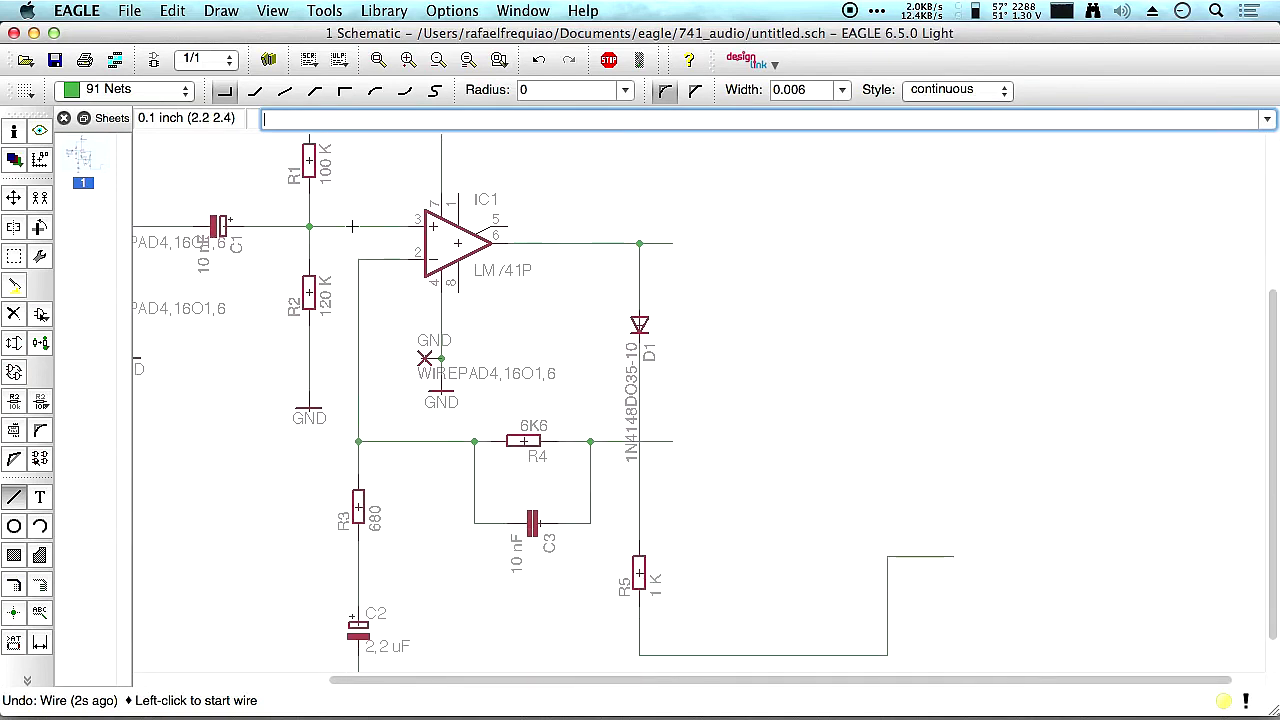
pyautogui.click(41, 316)
pyautogui.tripleClick(212, 592)
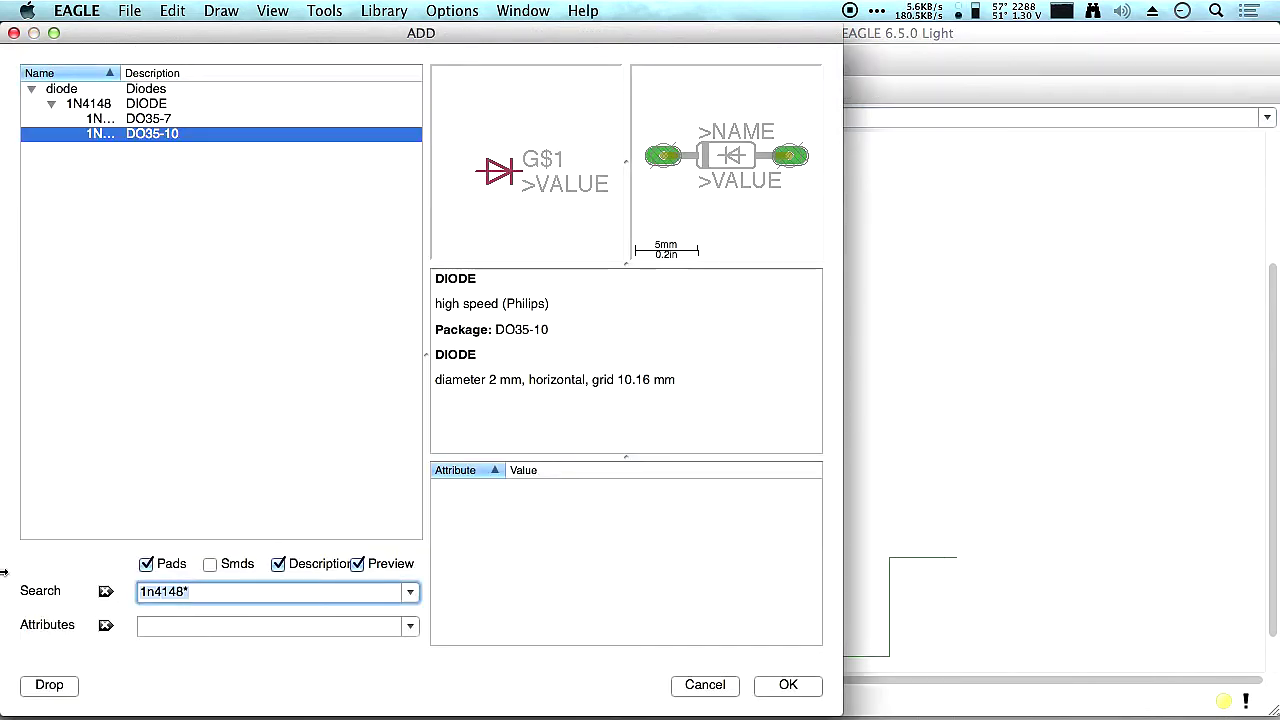
pyautogui.write('BD139*')
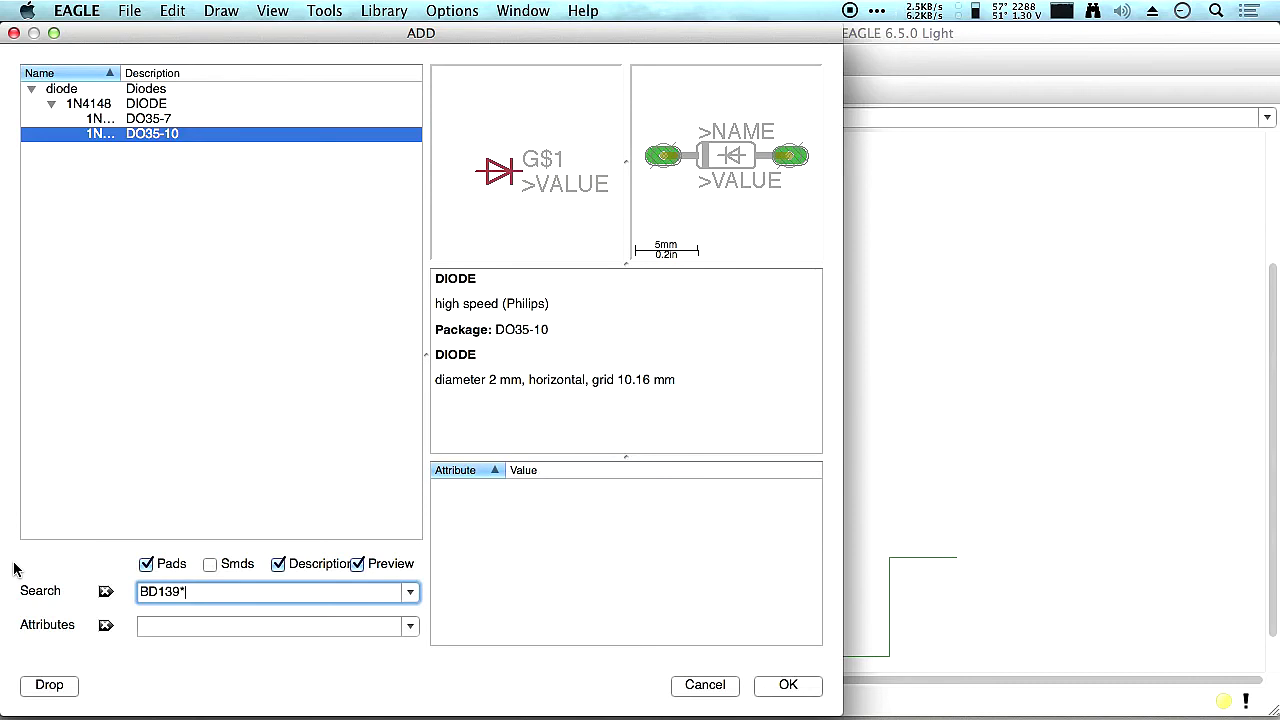
pyautogui.press('Return')
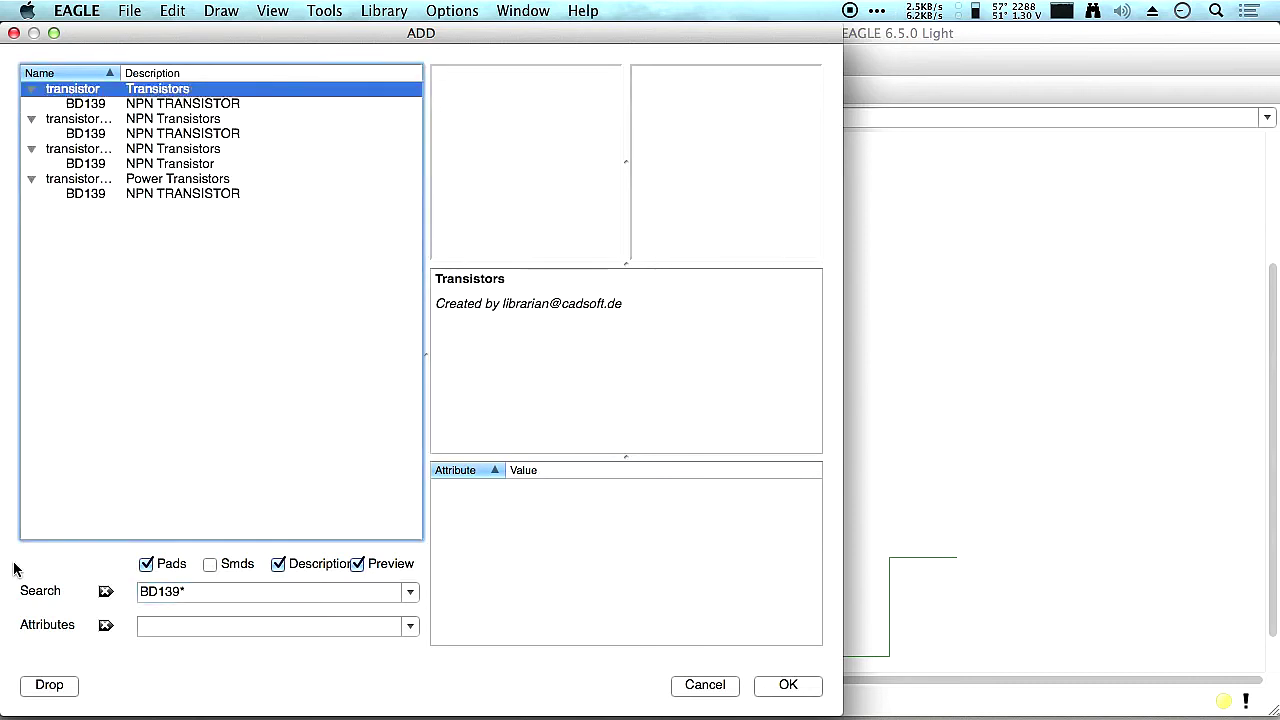
# Compare the symbols and packages of the BD139 transistor versions offered by the different libraries.
pyautogui.click(183, 103)
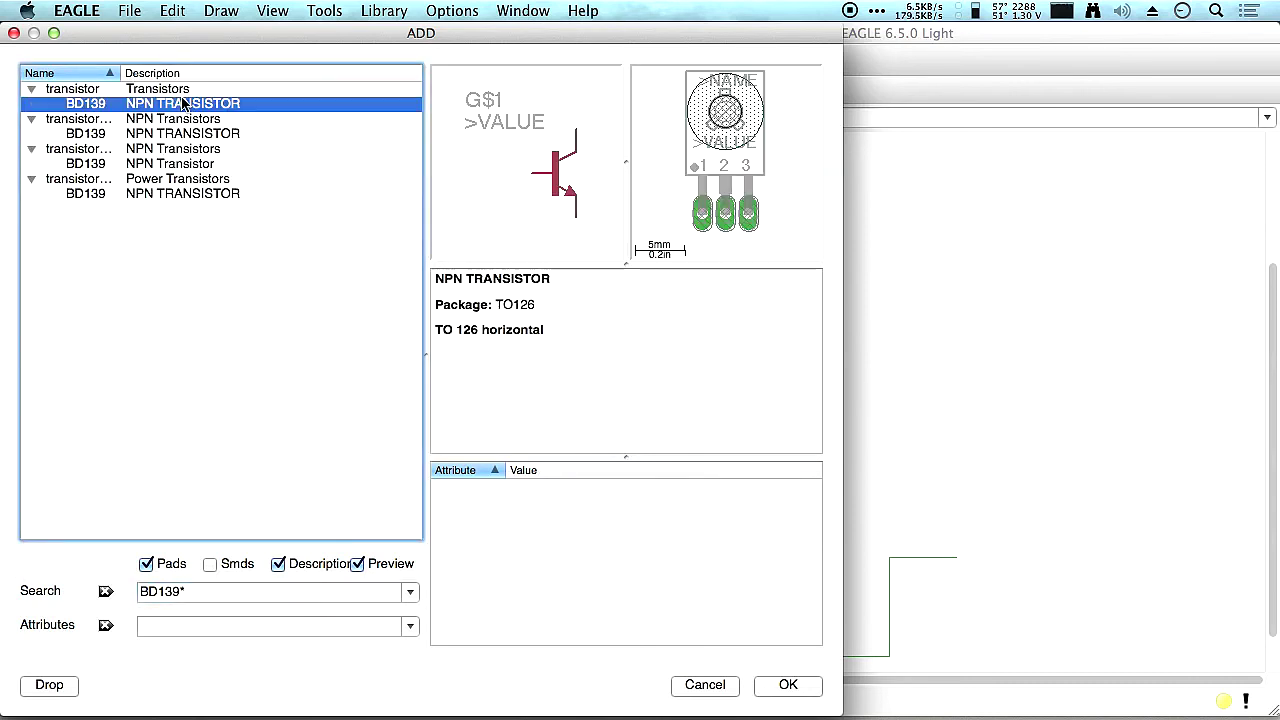
pyautogui.click(198, 134)
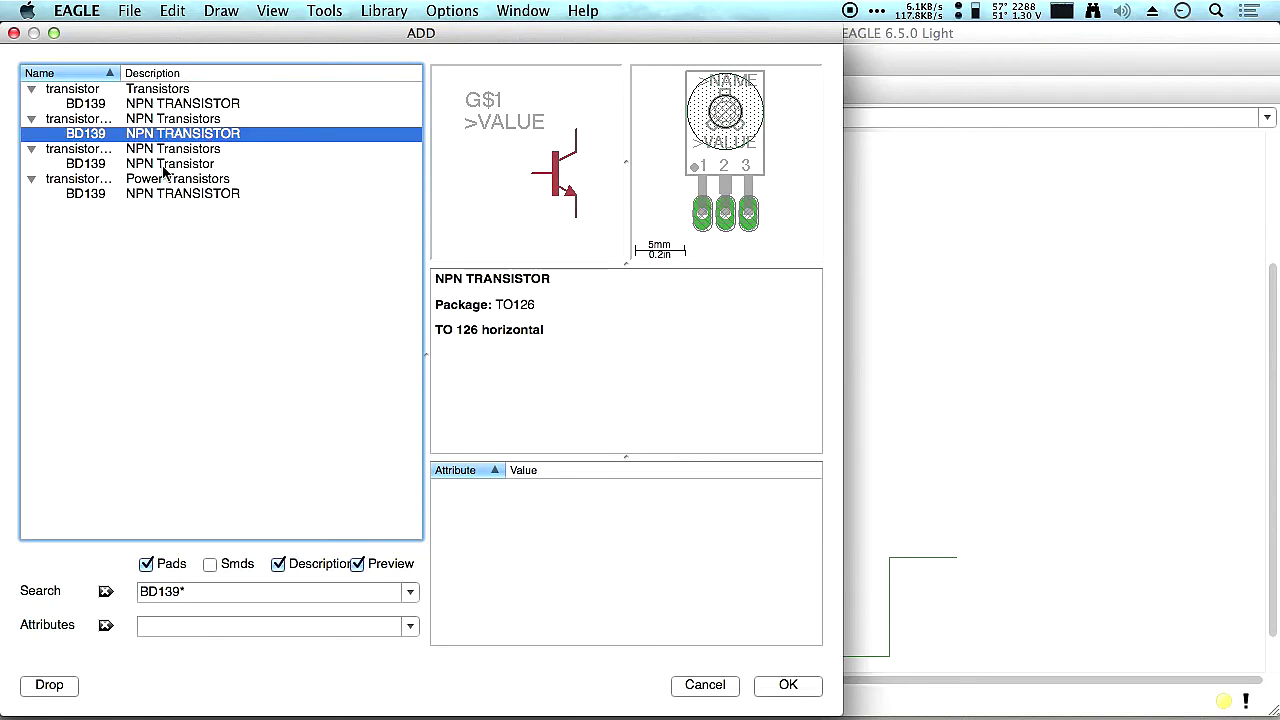
pyautogui.click(170, 167)
pyautogui.click(172, 196)
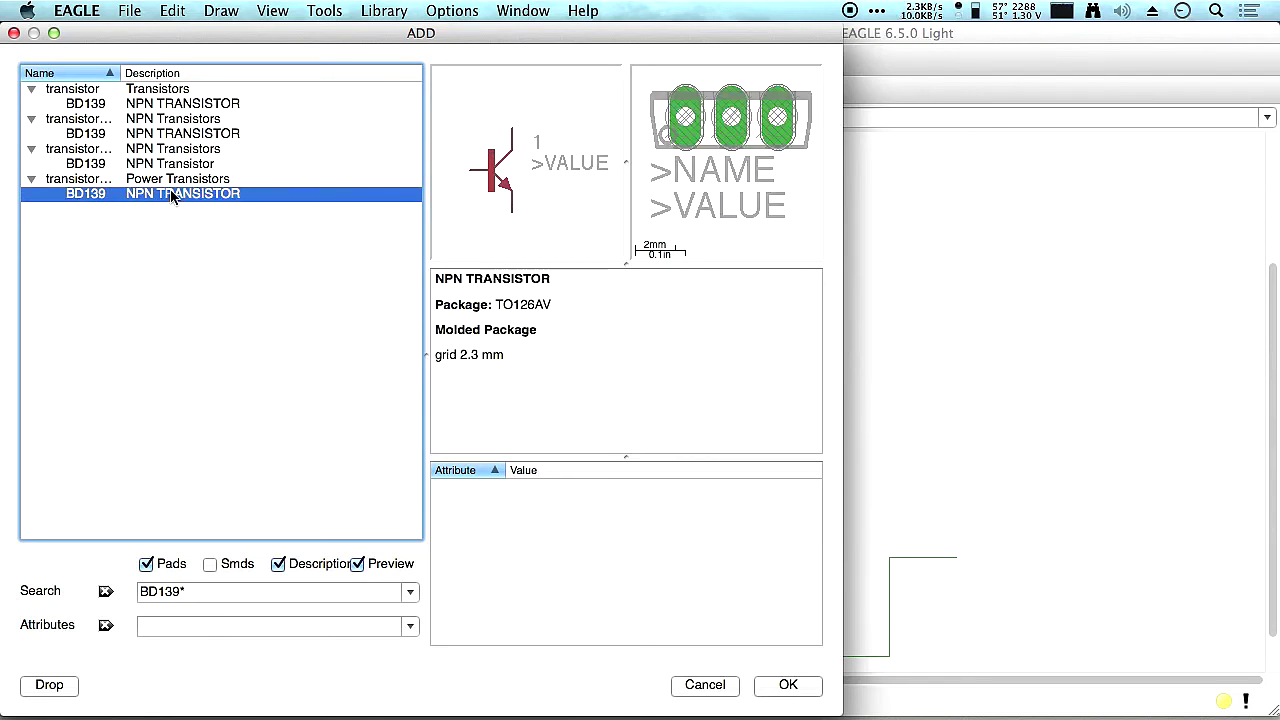
pyautogui.click(180, 165)
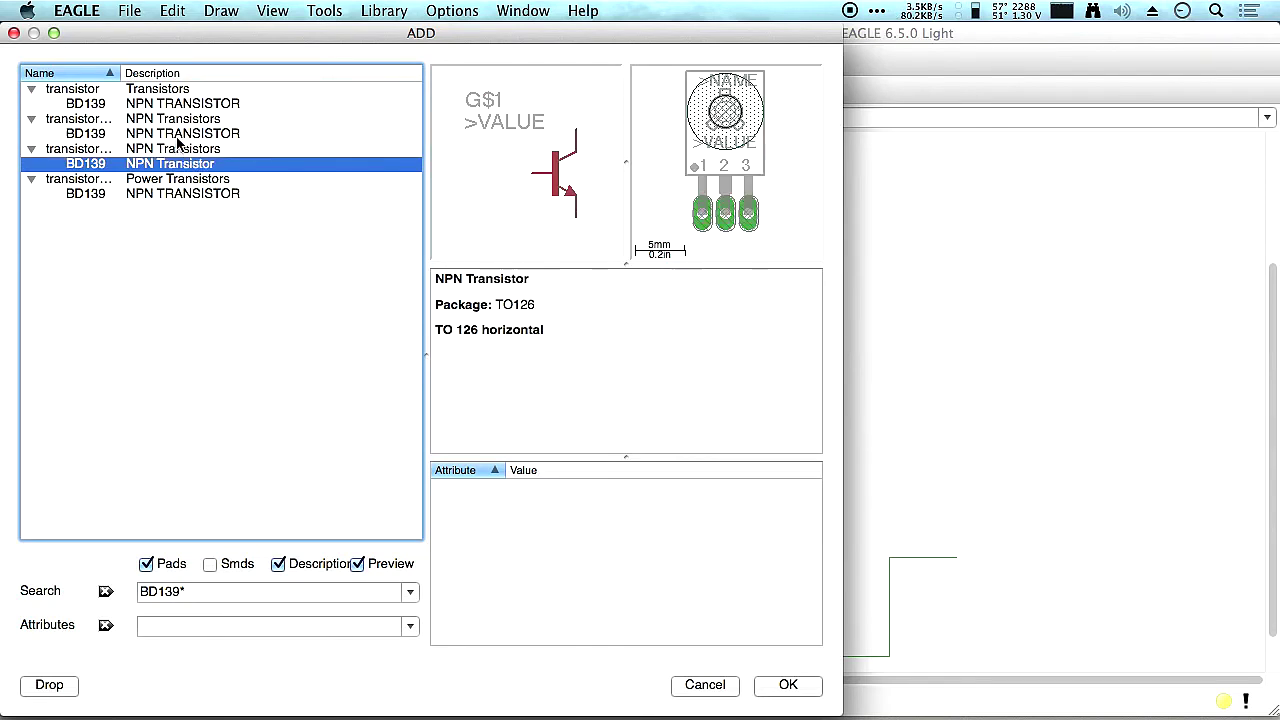
pyautogui.click(178, 135)
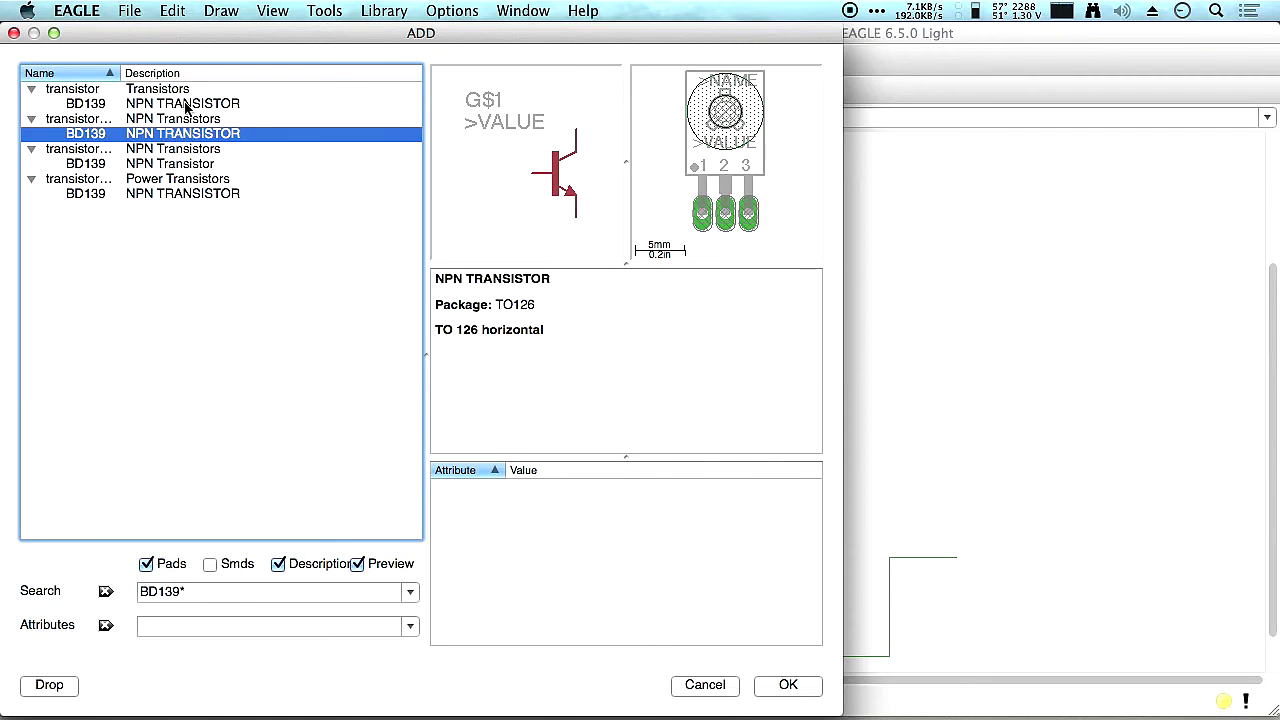
pyautogui.click(186, 104)
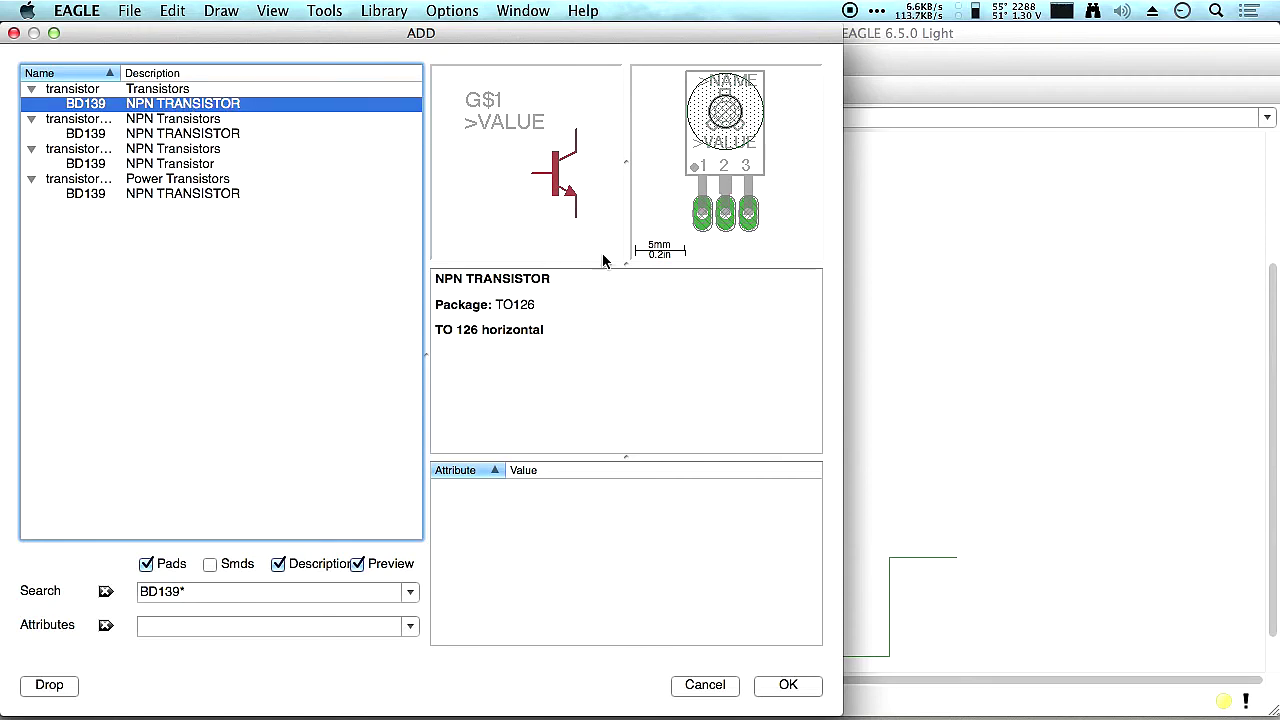
pyautogui.click(205, 194)
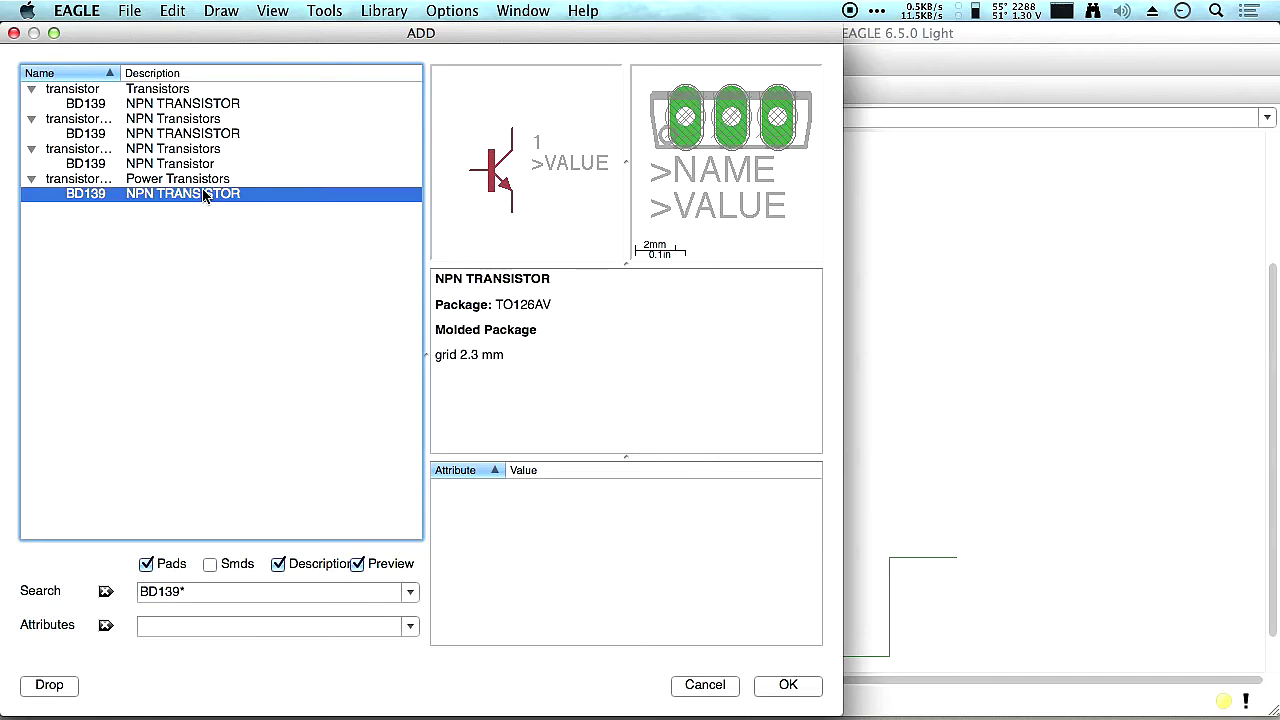
pyautogui.click(183, 104)
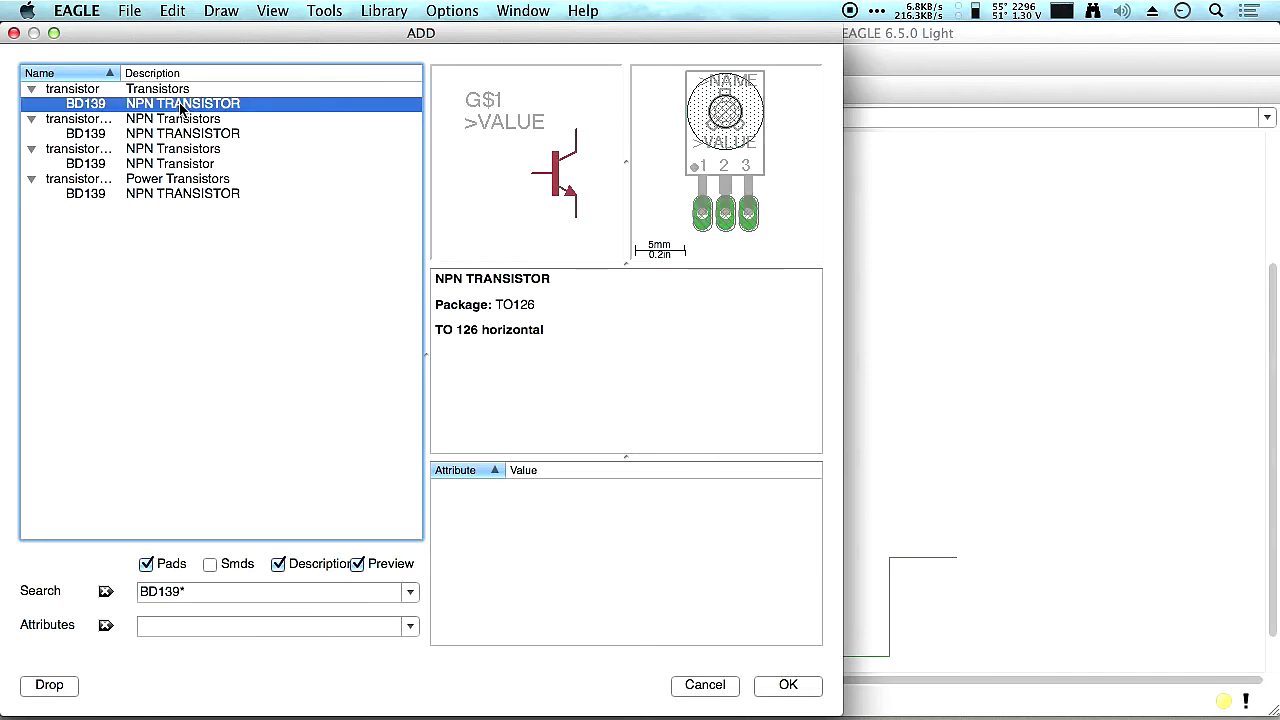
# Place the power-transistor BD139 NPN part in the TO126AV package to the right of the op-amp output wire.
pyautogui.click(210, 194)
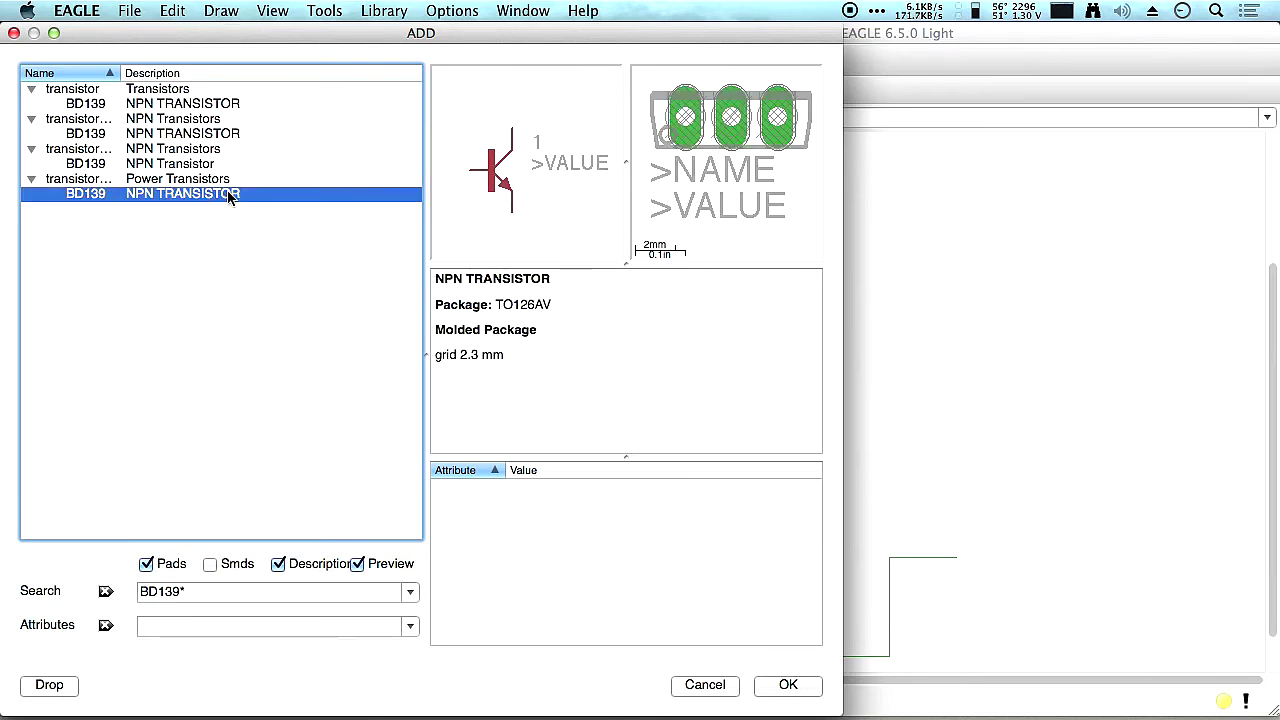
pyautogui.doubleClick(228, 195)
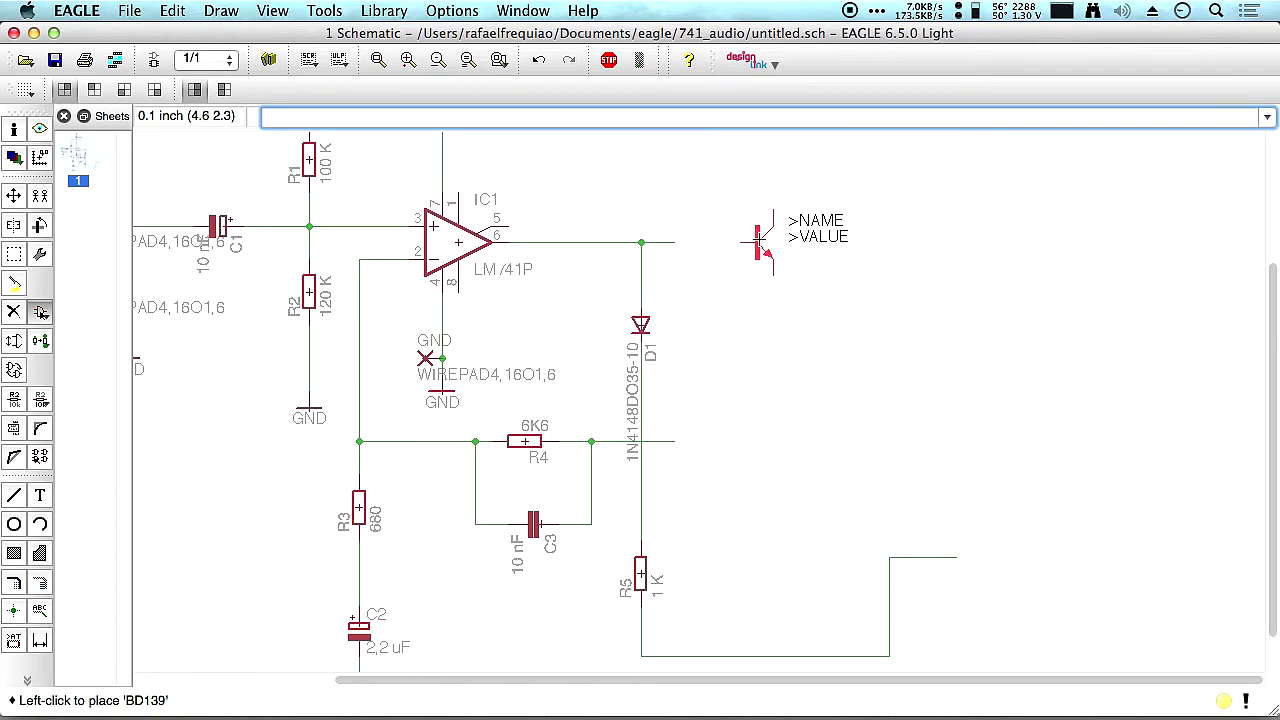
pyautogui.click(758, 240)
pyautogui.press('Escape')
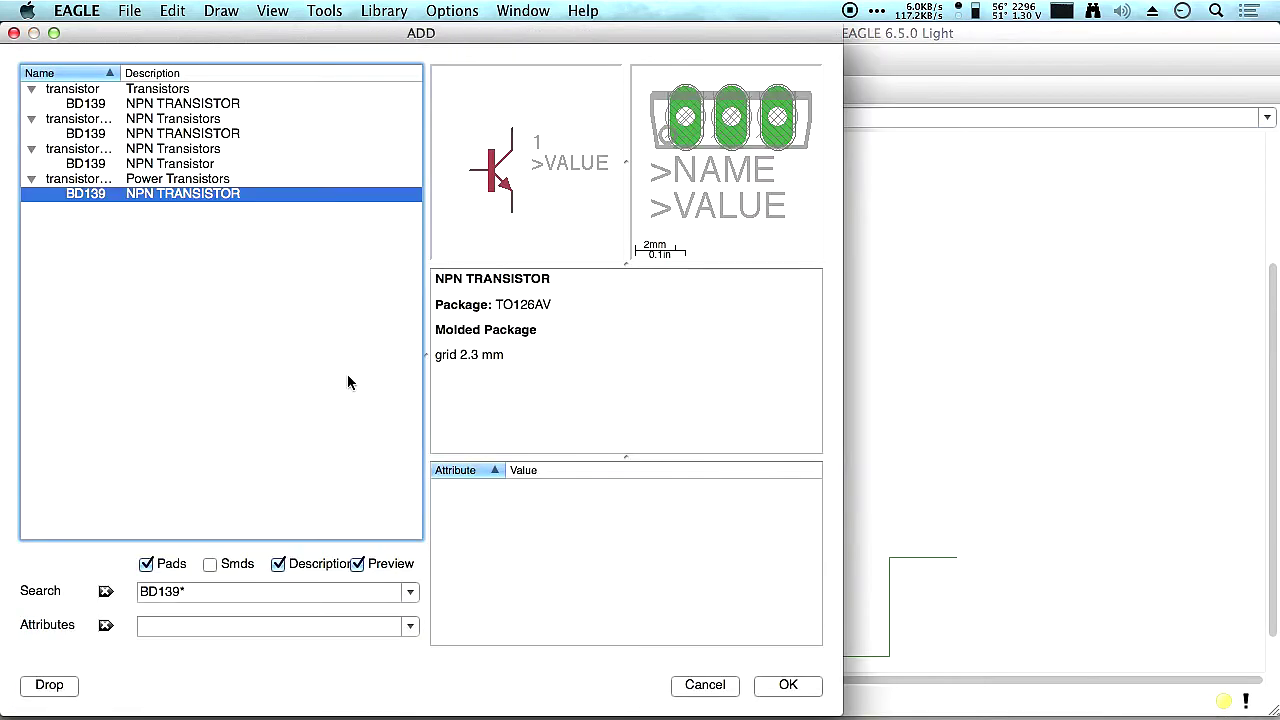
# Search for BD140* and place the power-transistor PNP part in the TO126AV package directly below Q1.
pyautogui.click(217, 592)
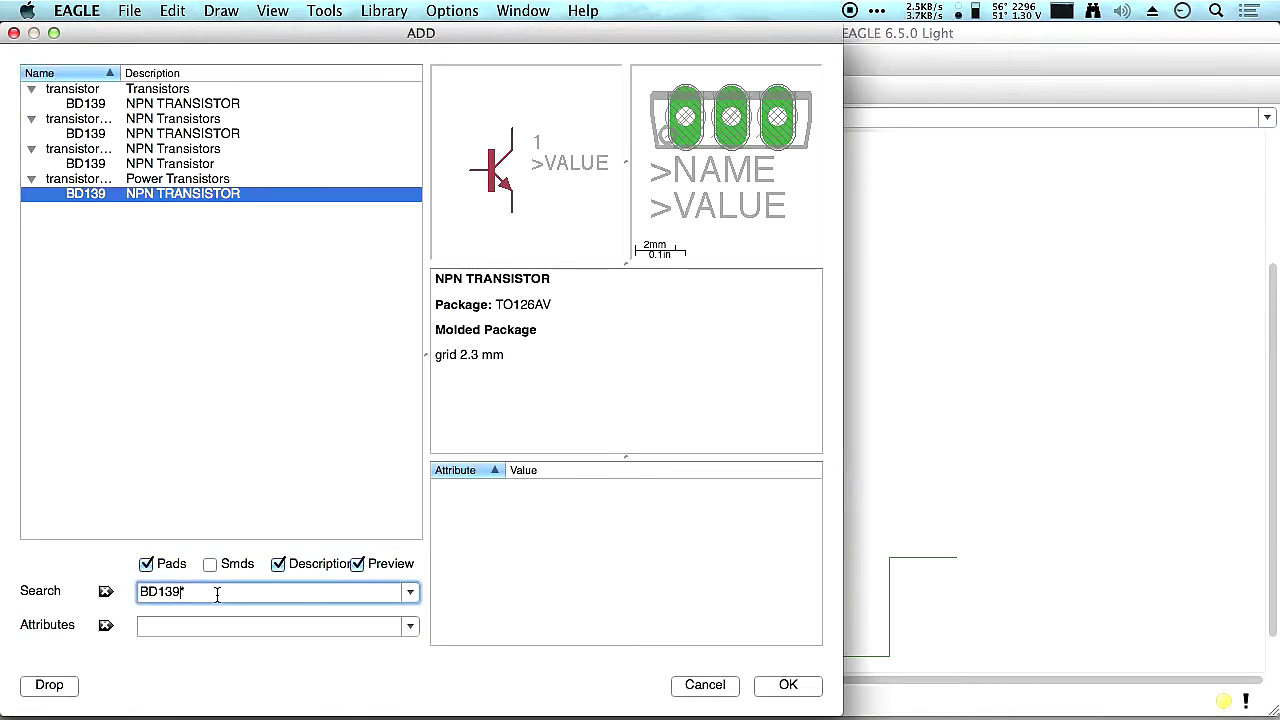
pyautogui.write('40')
pyautogui.press('Return')
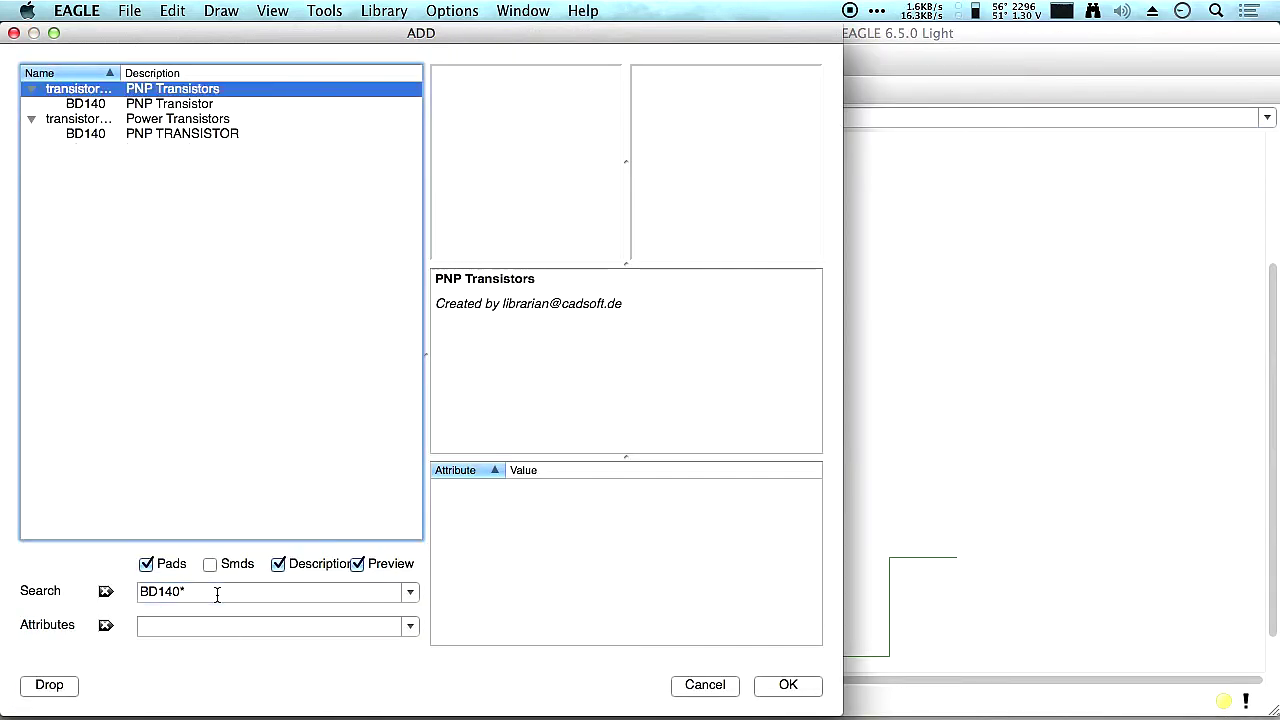
pyautogui.click(165, 104)
pyautogui.click(165, 133)
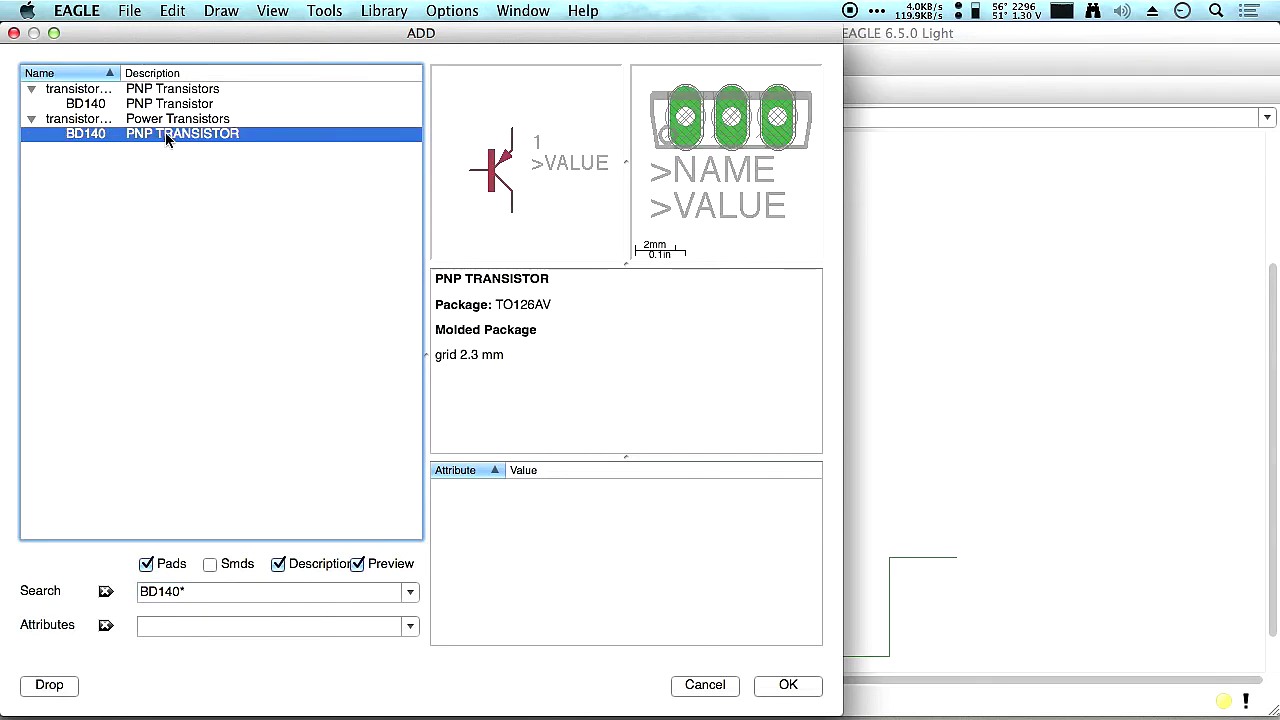
pyautogui.doubleClick(165, 133)
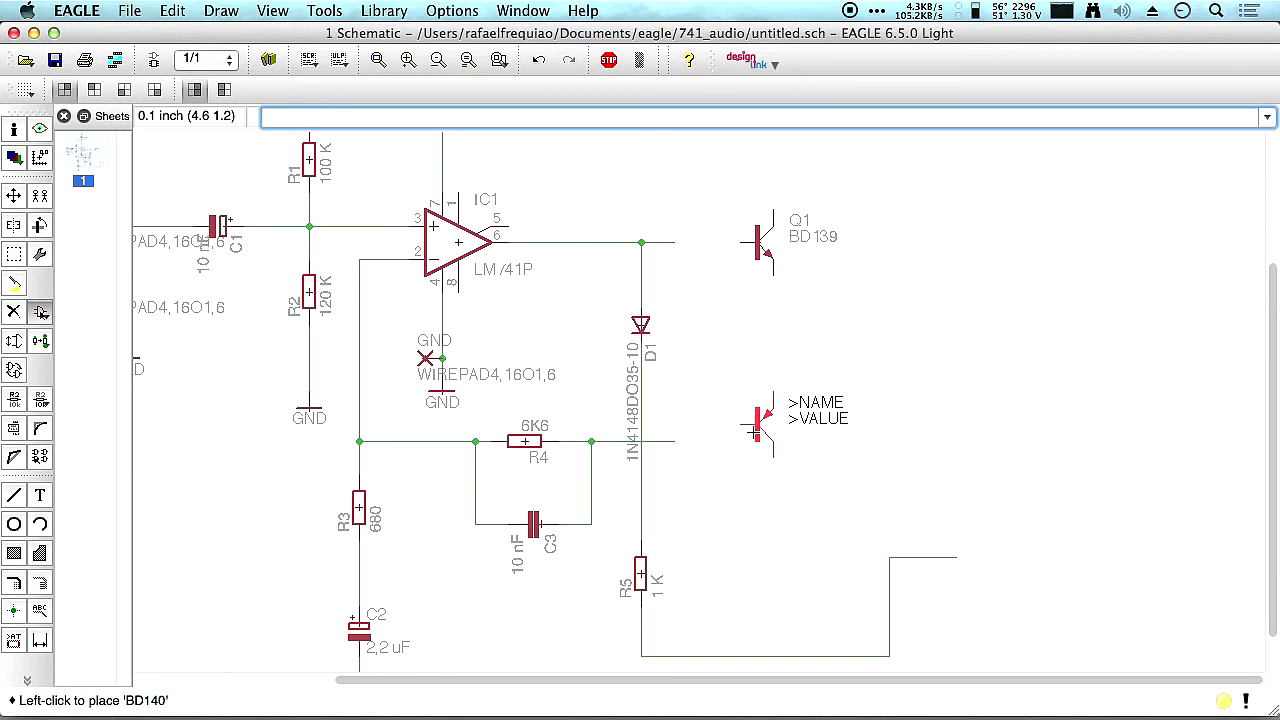
pyautogui.click(757, 308)
pyautogui.press('Escape')
pyautogui.press('Escape')
# Attach Q2's emitter to Q1's emitter and pull Q2 down directly below Q1, stretching a vertical wire between them past the R4 feedback line.
pyautogui.click(13, 195)
pyautogui.click(760, 310)
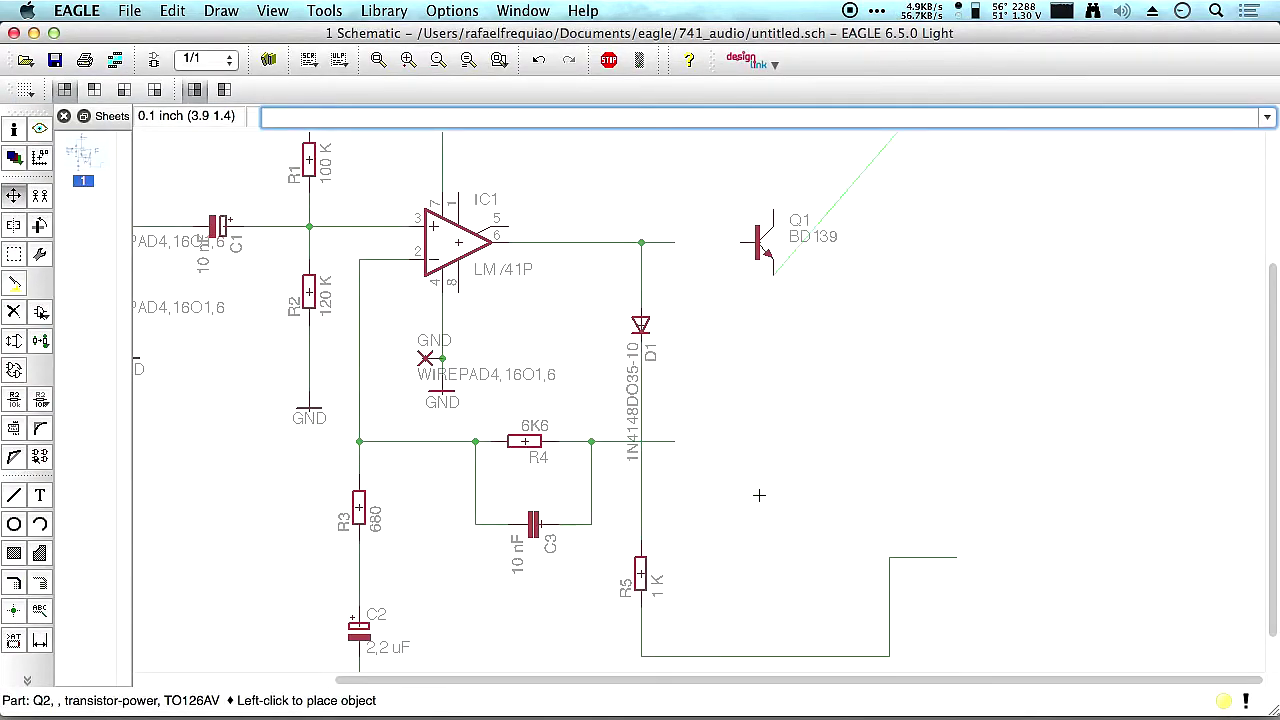
pyautogui.click(777, 345)
pyautogui.click(780, 362)
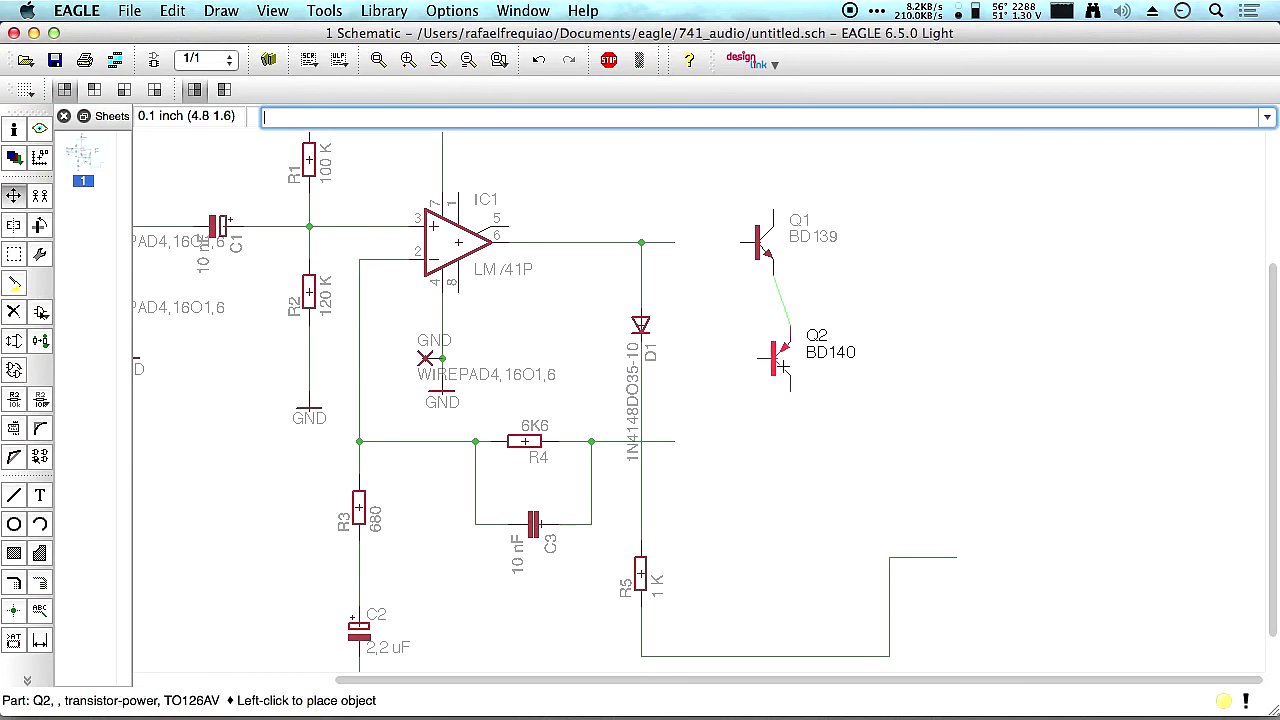
pyautogui.click(777, 445)
pyautogui.click(777, 445)
pyautogui.click(777, 458)
pyautogui.click(777, 458)
pyautogui.click(764, 482)
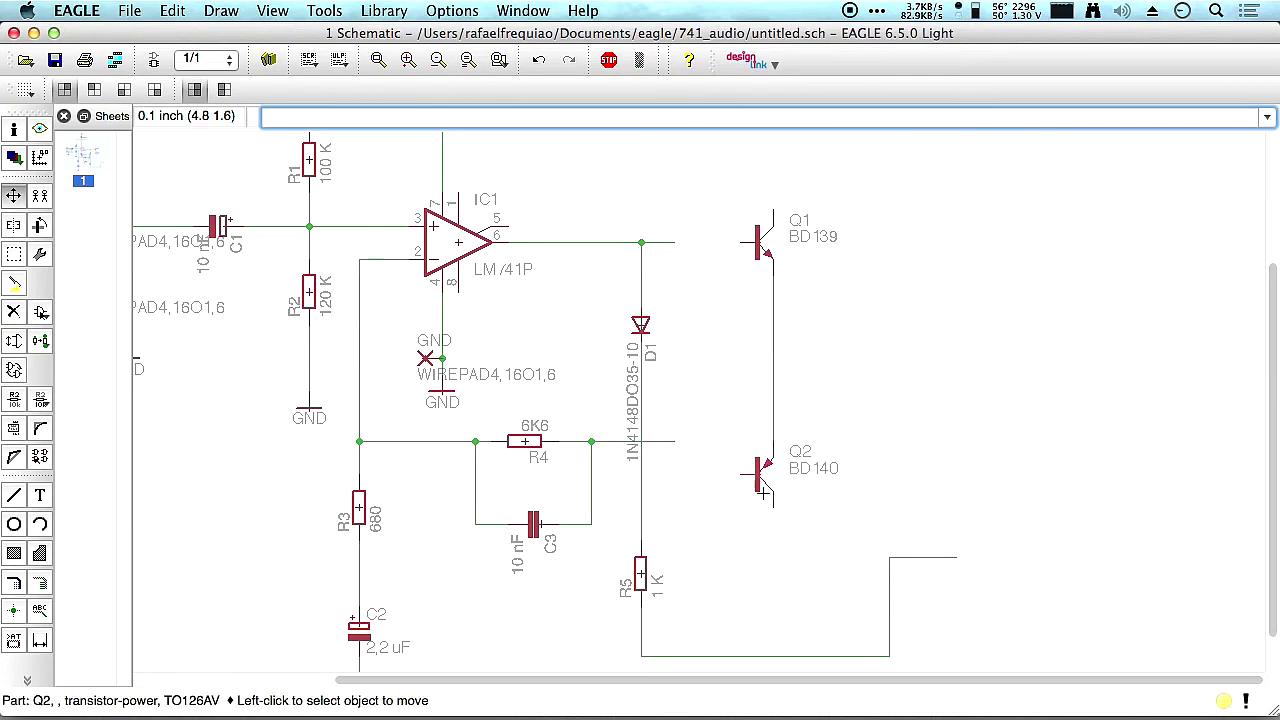
pyautogui.click(764, 482)
pyautogui.click(764, 499)
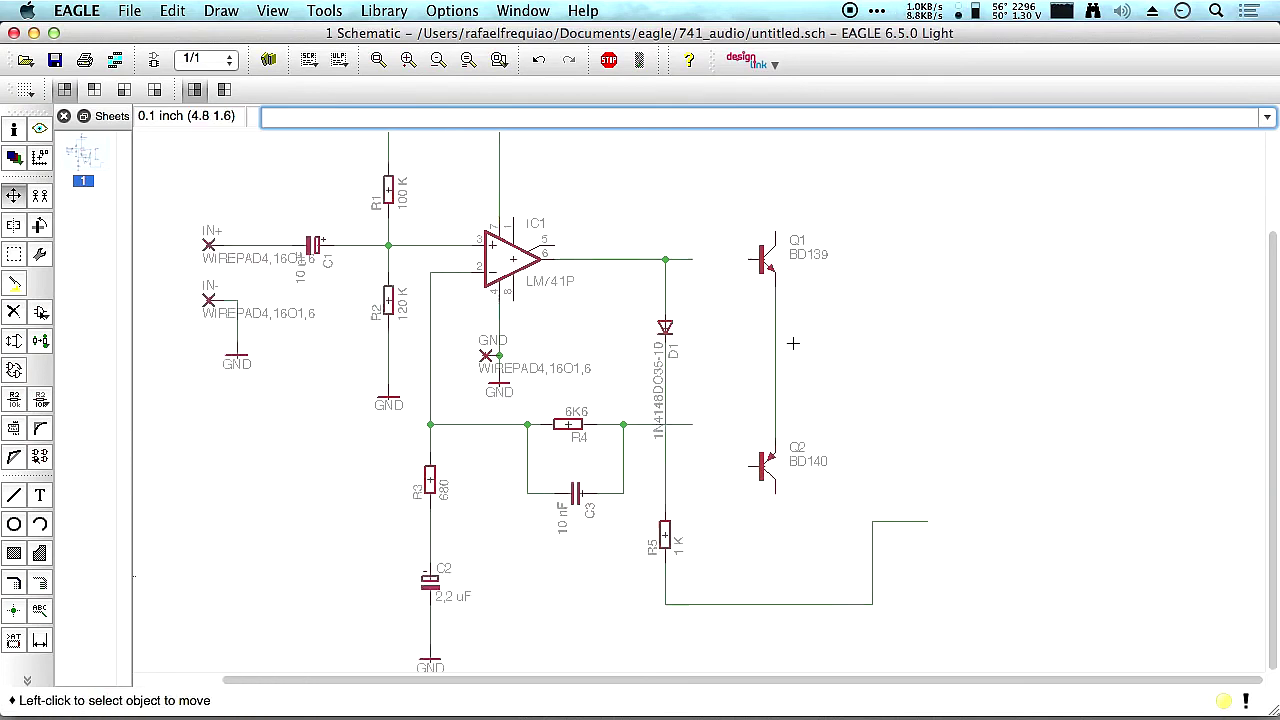
pyautogui.scroll(3, 785, 355)
pyautogui.scroll(-2, 773, 376)
pyautogui.hscroll(-3, 780, 382)
pyautogui.scroll(-2, 788, 388)
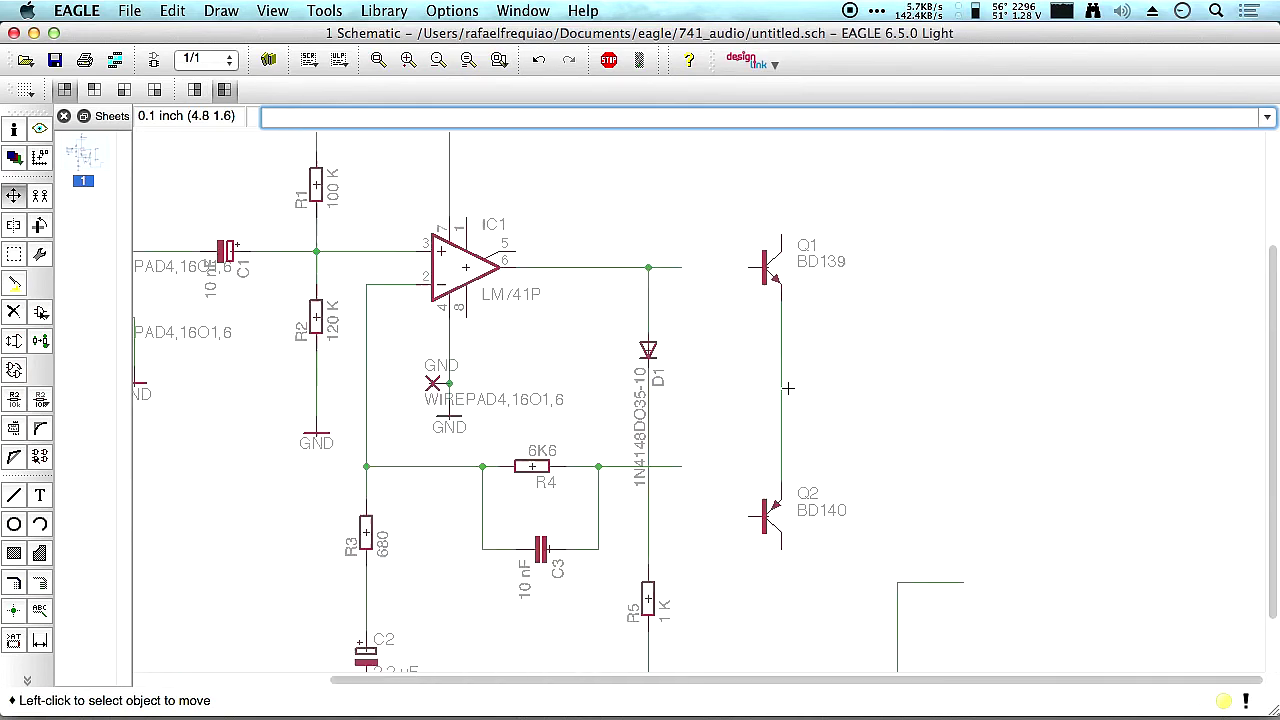
pyautogui.click(765, 505)
pyautogui.click(765, 517)
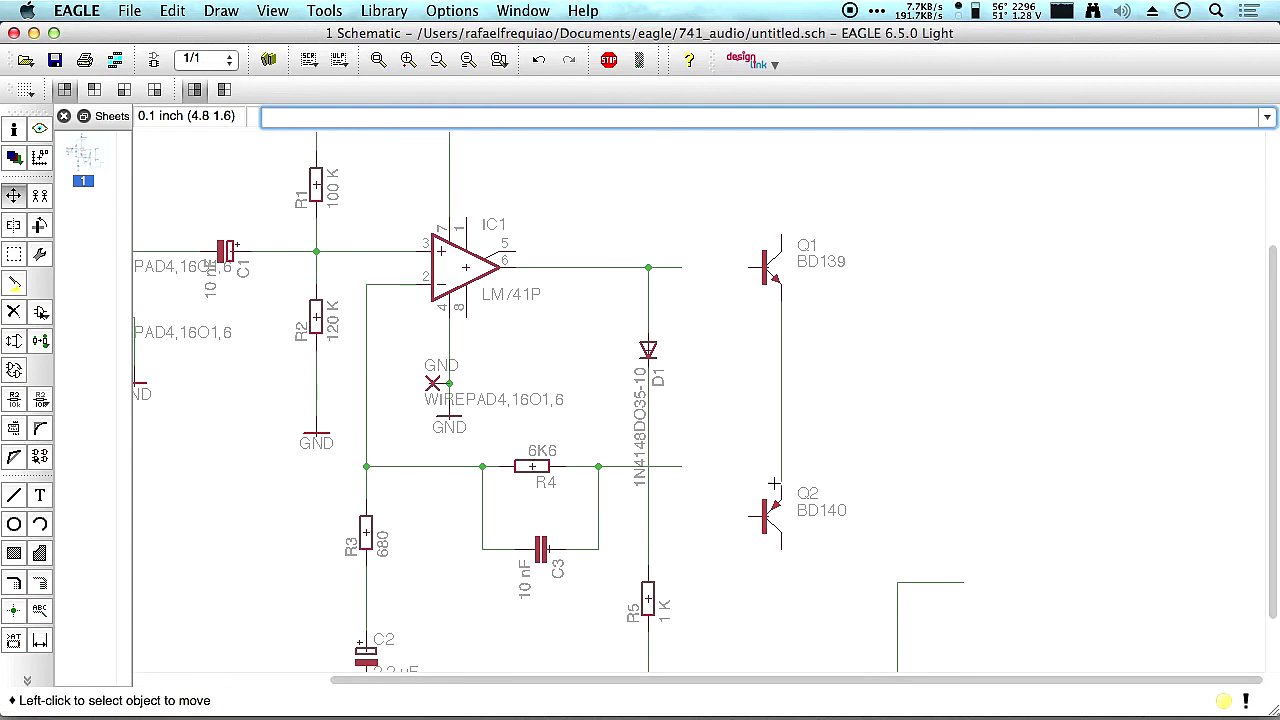
pyautogui.click(34, 33)
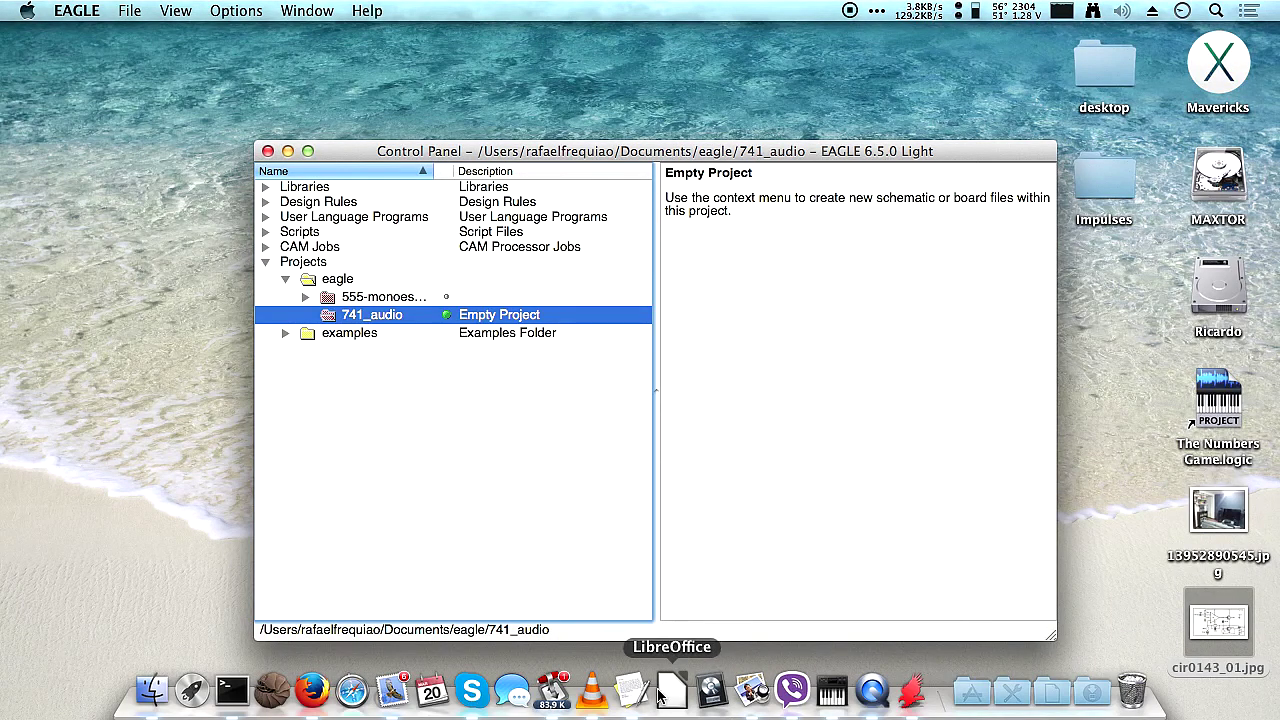
pyautogui.rightClick(914, 692)
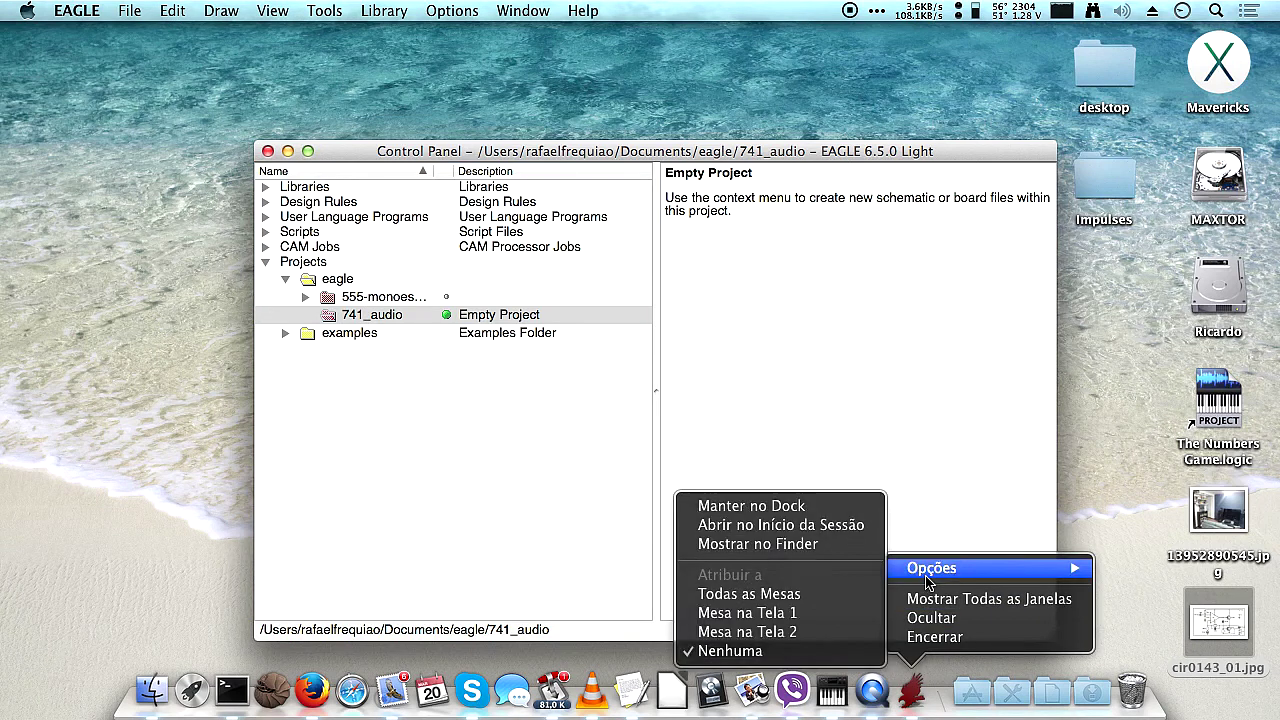
pyautogui.click(914, 697)
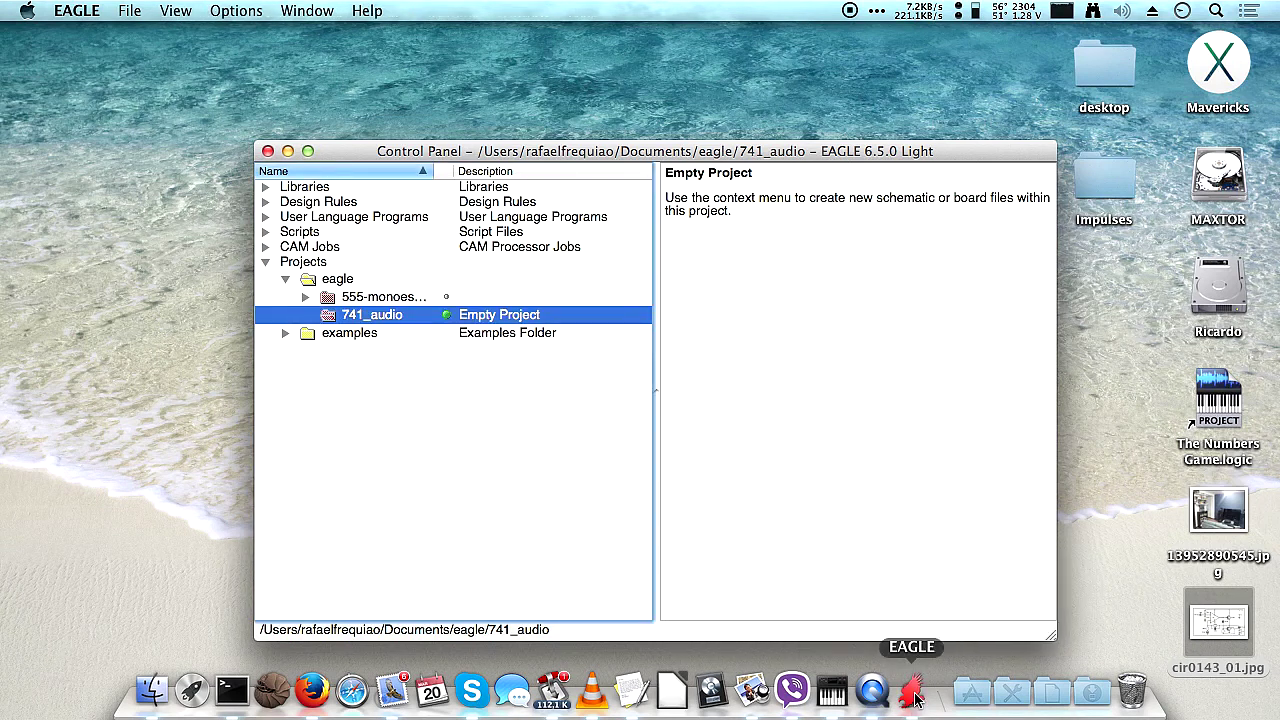
pyautogui.rightClick(916, 697)
pyautogui.click(930, 599)
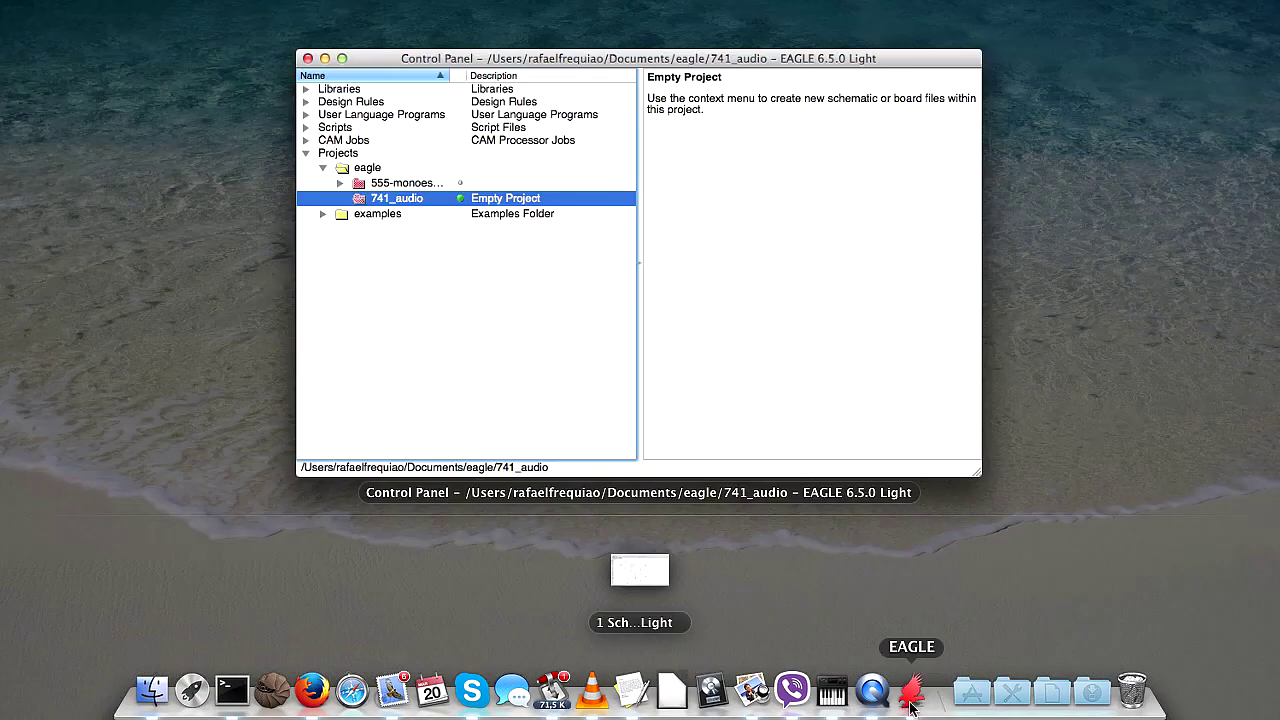
pyautogui.click(644, 570)
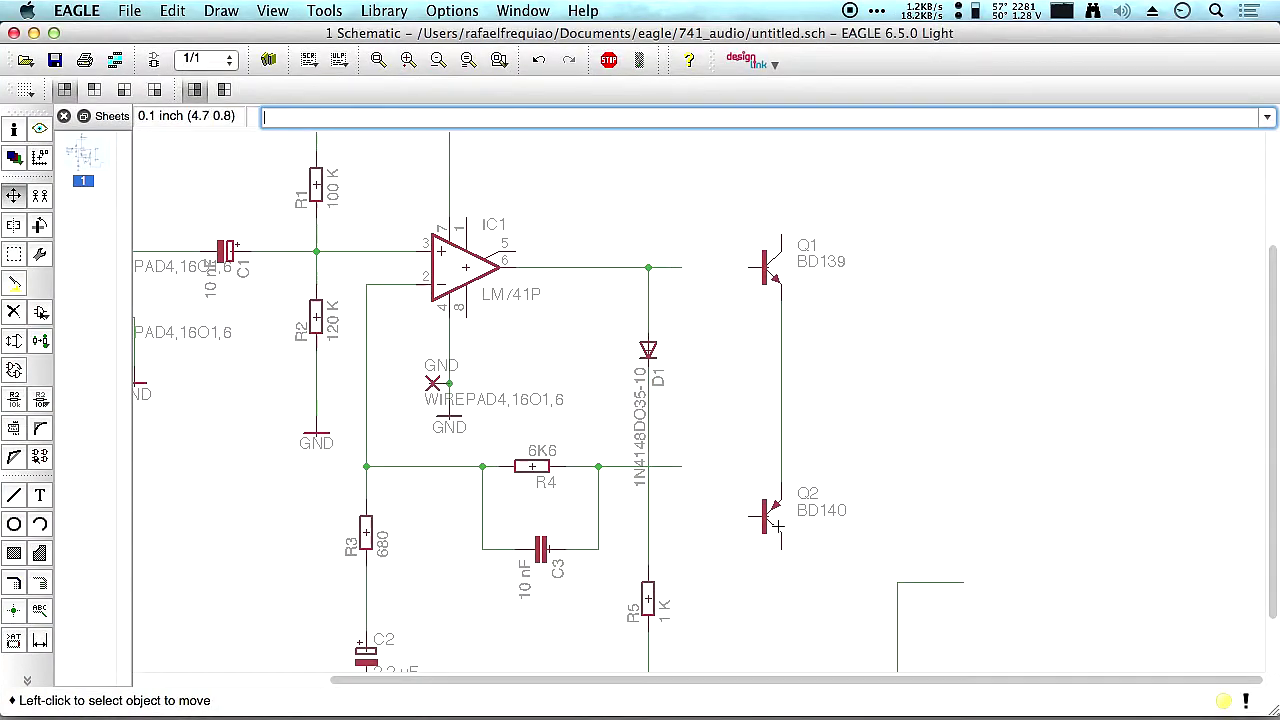
# Extend the op-amp output wire from its free end to the base of Q1.
pyautogui.scroll(1, 801, 411)
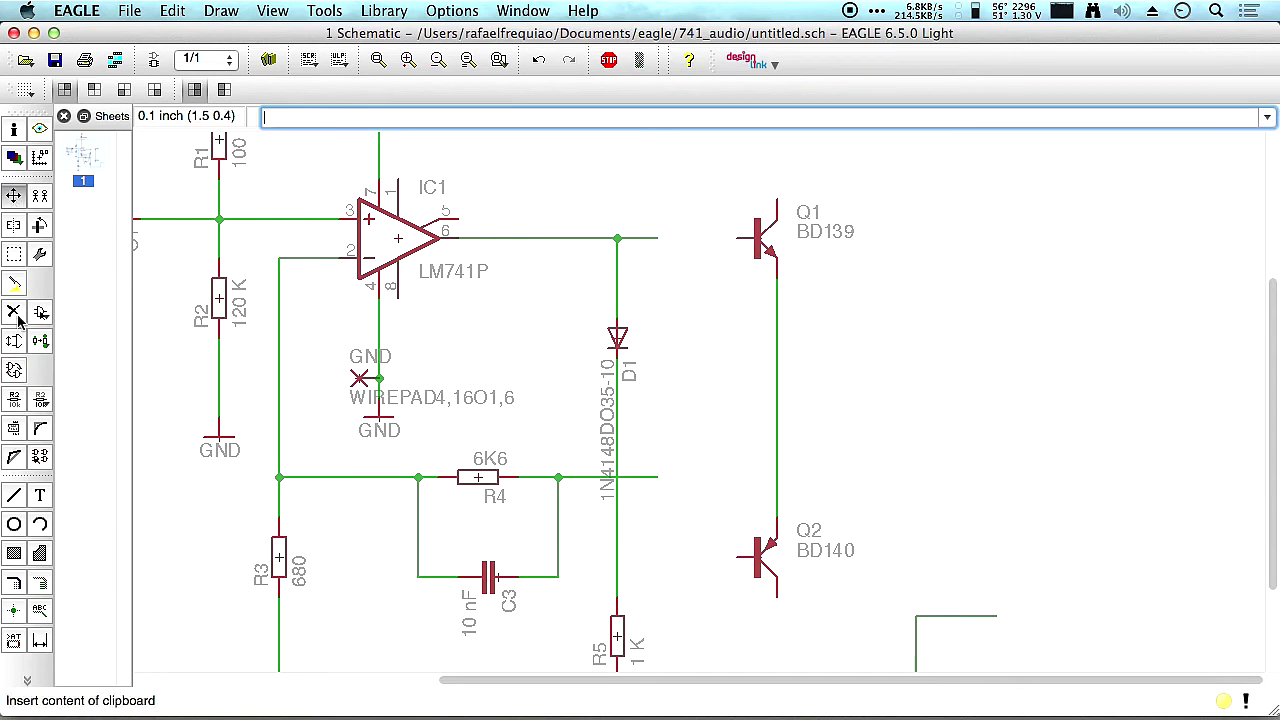
pyautogui.click(14, 495)
pyautogui.click(657, 237)
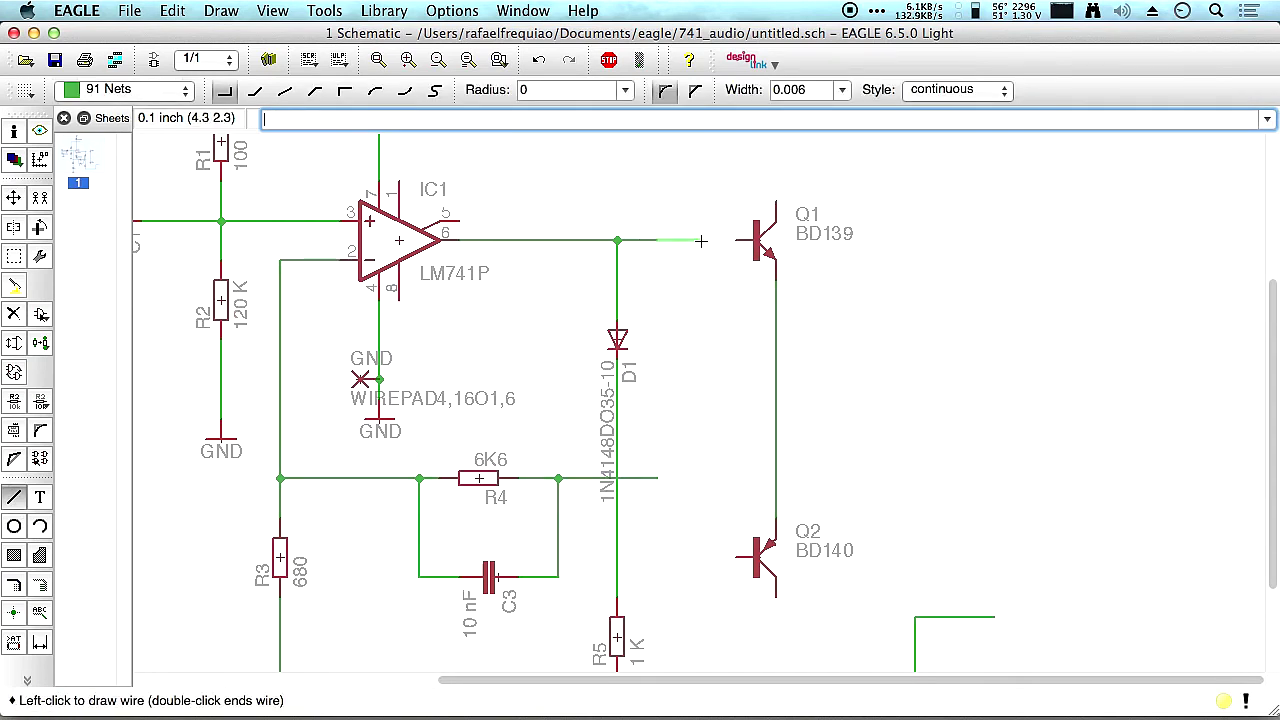
pyautogui.click(729, 240)
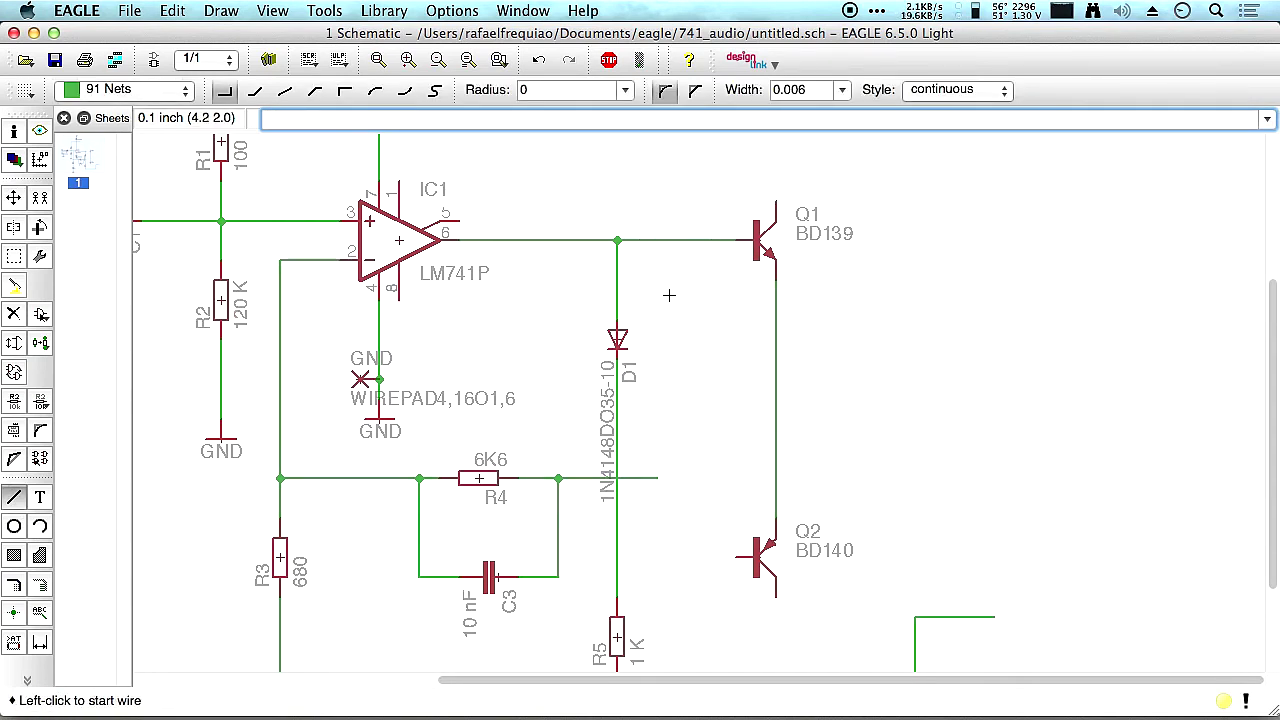
# Extend the R4 feedback wire across the Q1-Q2 emitter wire, merging the nets as N$10, and add a junction at the crossing.
pyautogui.click(657, 478)
pyautogui.click(775, 478)
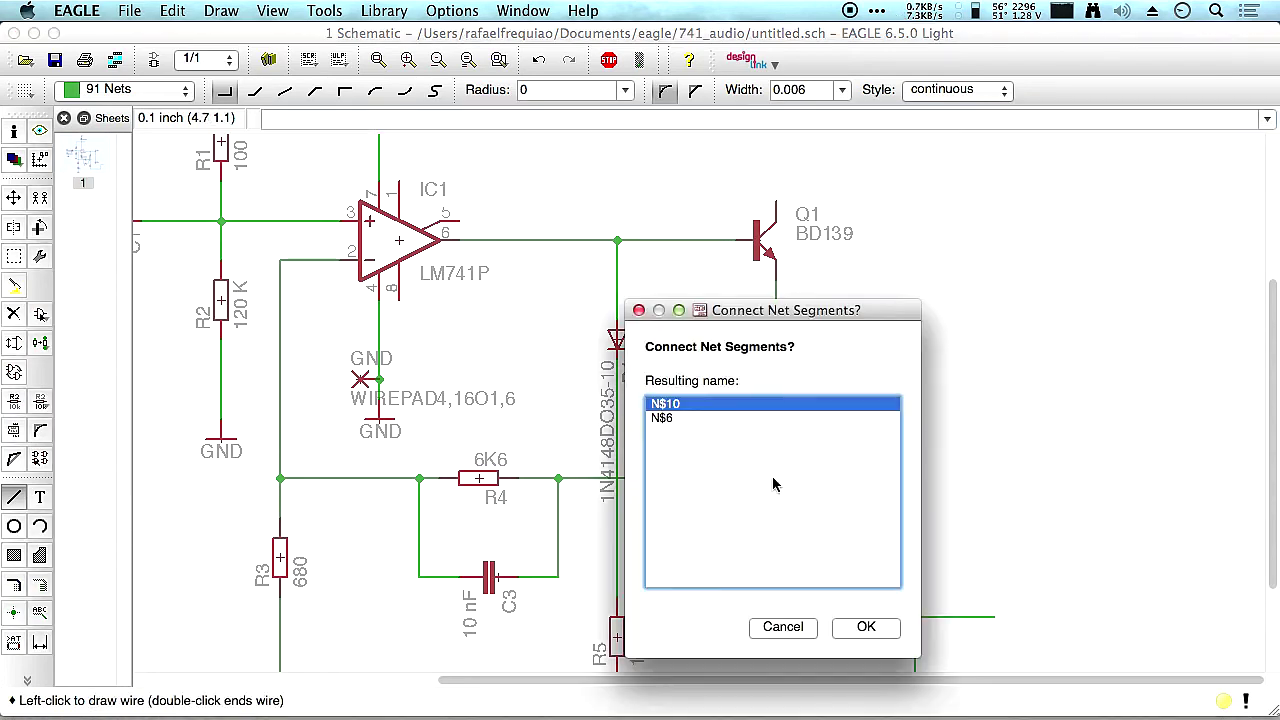
pyautogui.click(866, 627)
pyautogui.doubleClick(934, 479)
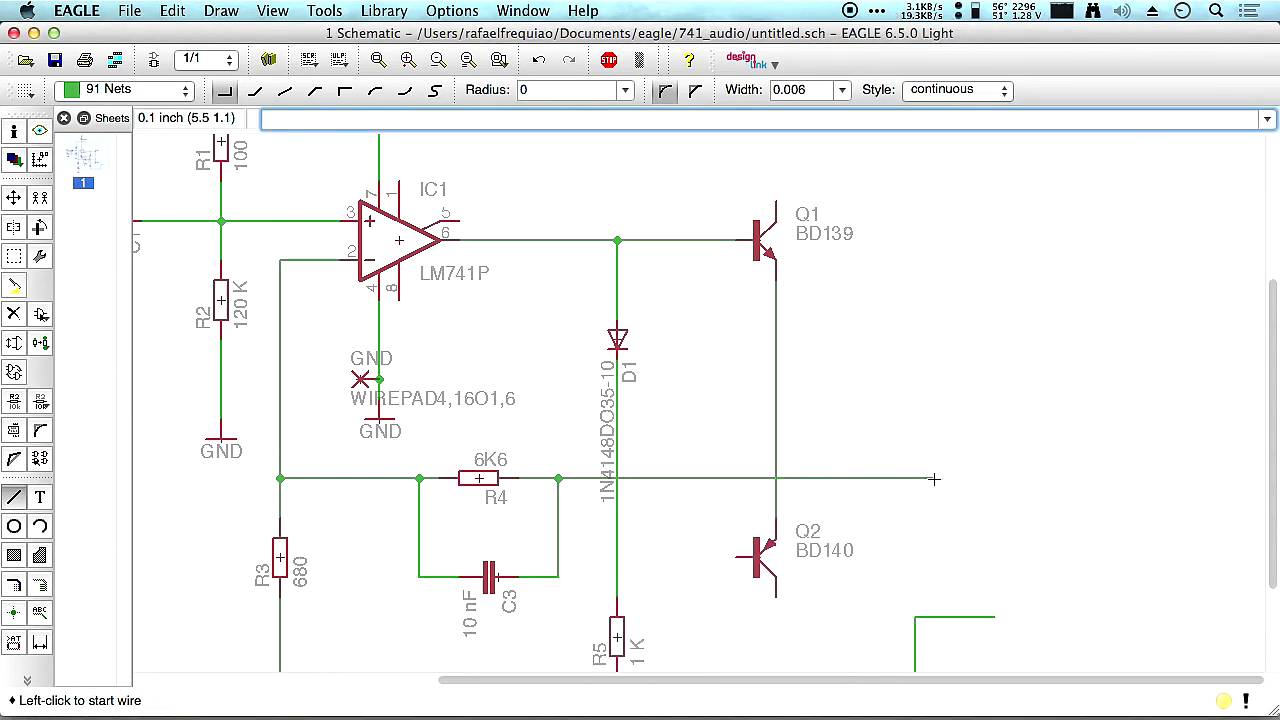
pyautogui.click(14, 611)
pyautogui.click(778, 479)
# Copy the GND symbol from below C2 to Q2's collector and move it down to leave a short connecting wire.
pyautogui.scroll(-4, 790, 360)
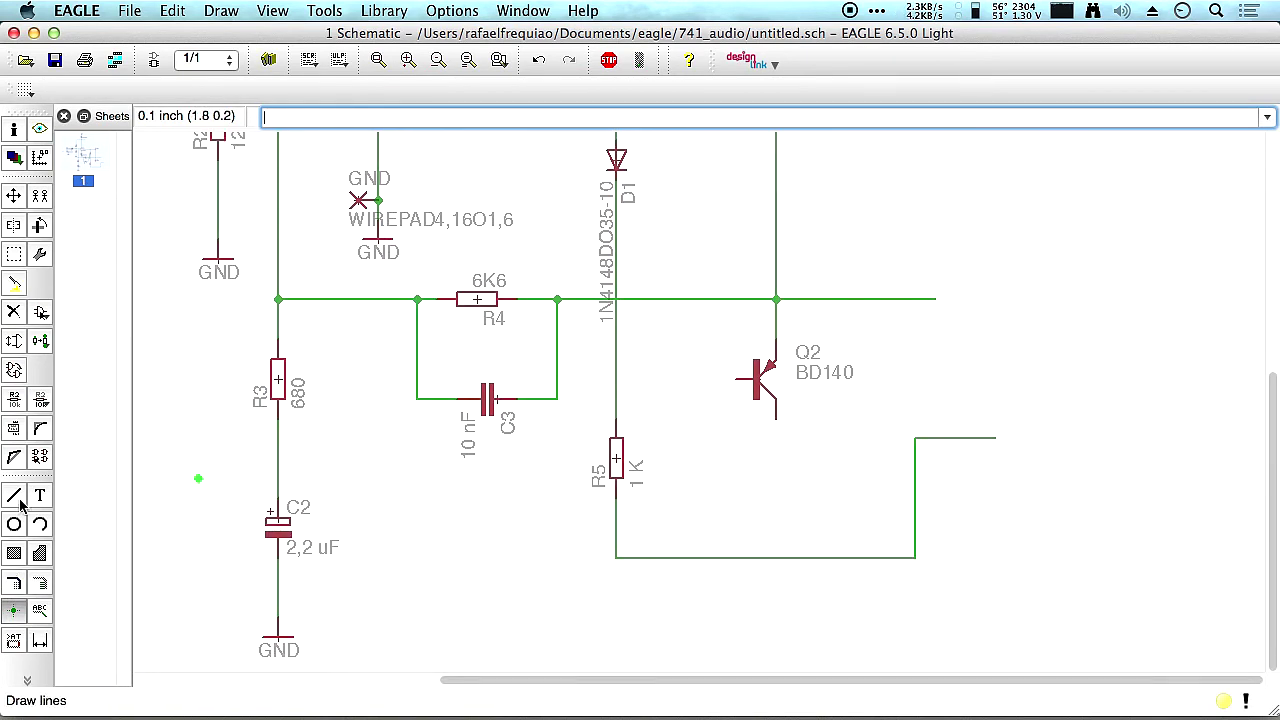
pyautogui.click(40, 196)
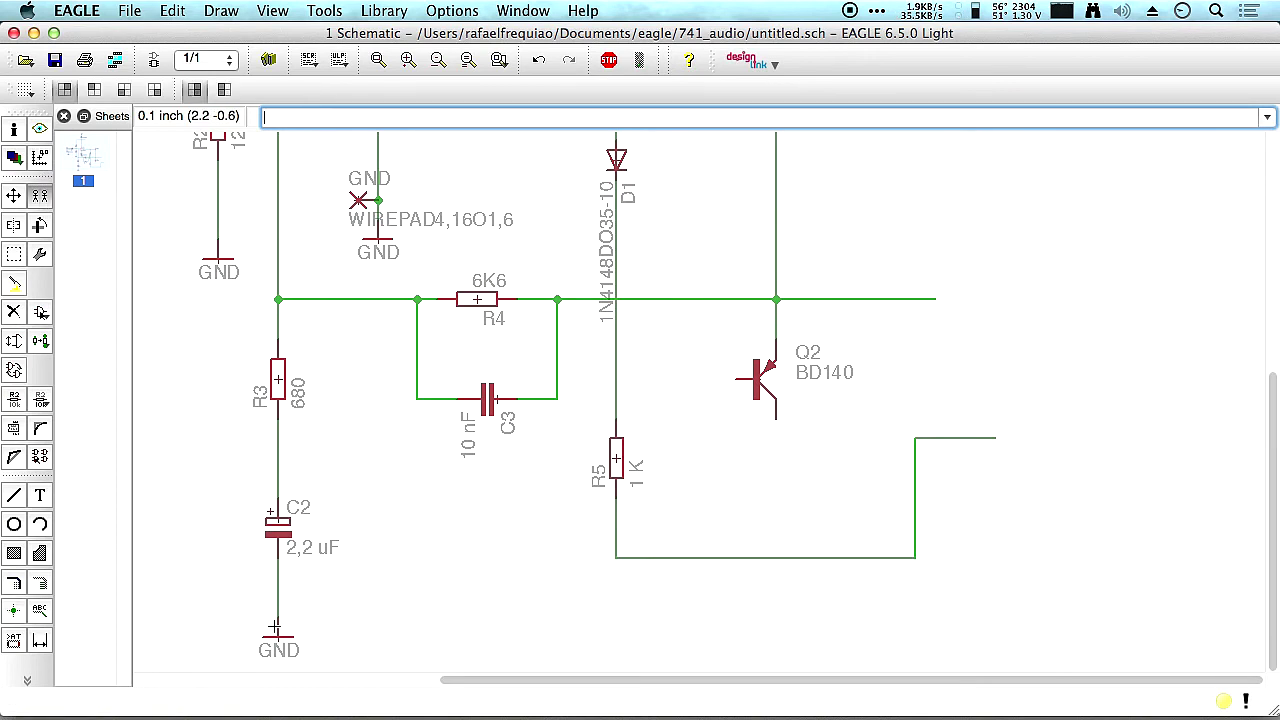
pyautogui.click(276, 620)
pyautogui.click(776, 438)
pyautogui.click(13, 197)
pyautogui.click(776, 445)
pyautogui.click(808, 490)
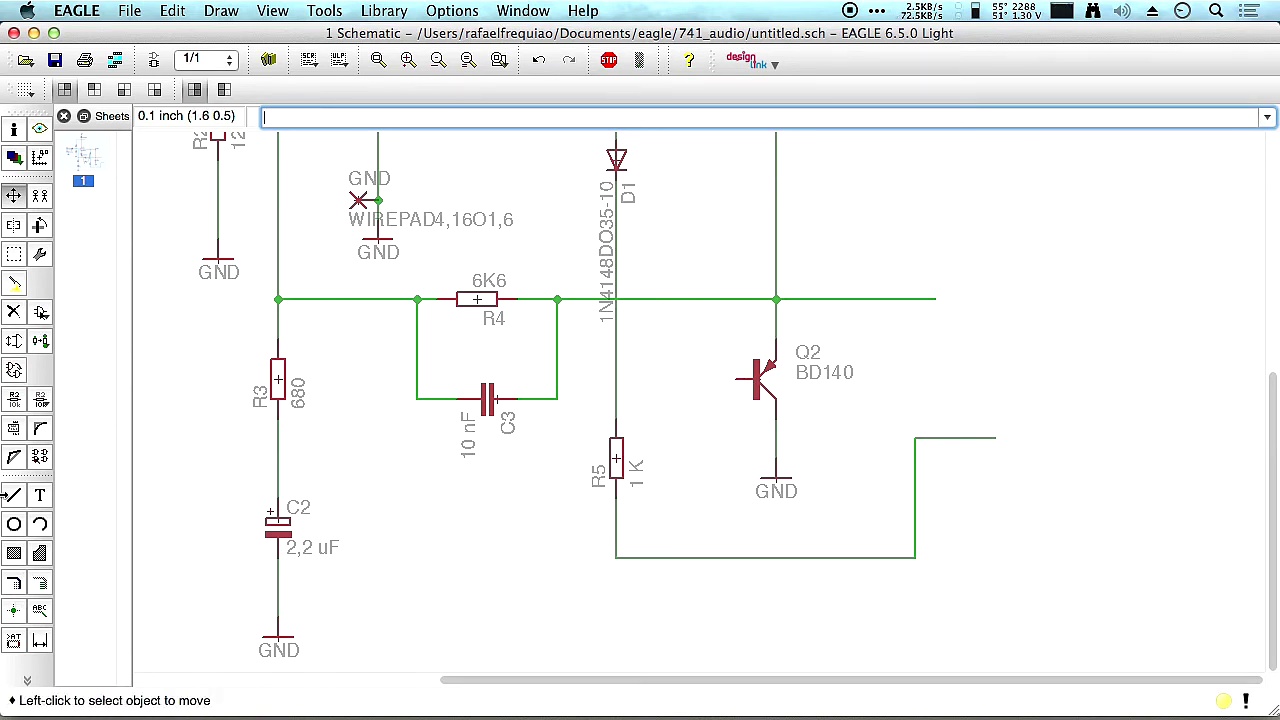
# Wire Q2's base to the vertical line between D1 and R5 and place a junction where they meet.
pyautogui.click(13, 497)
pyautogui.click(736, 382)
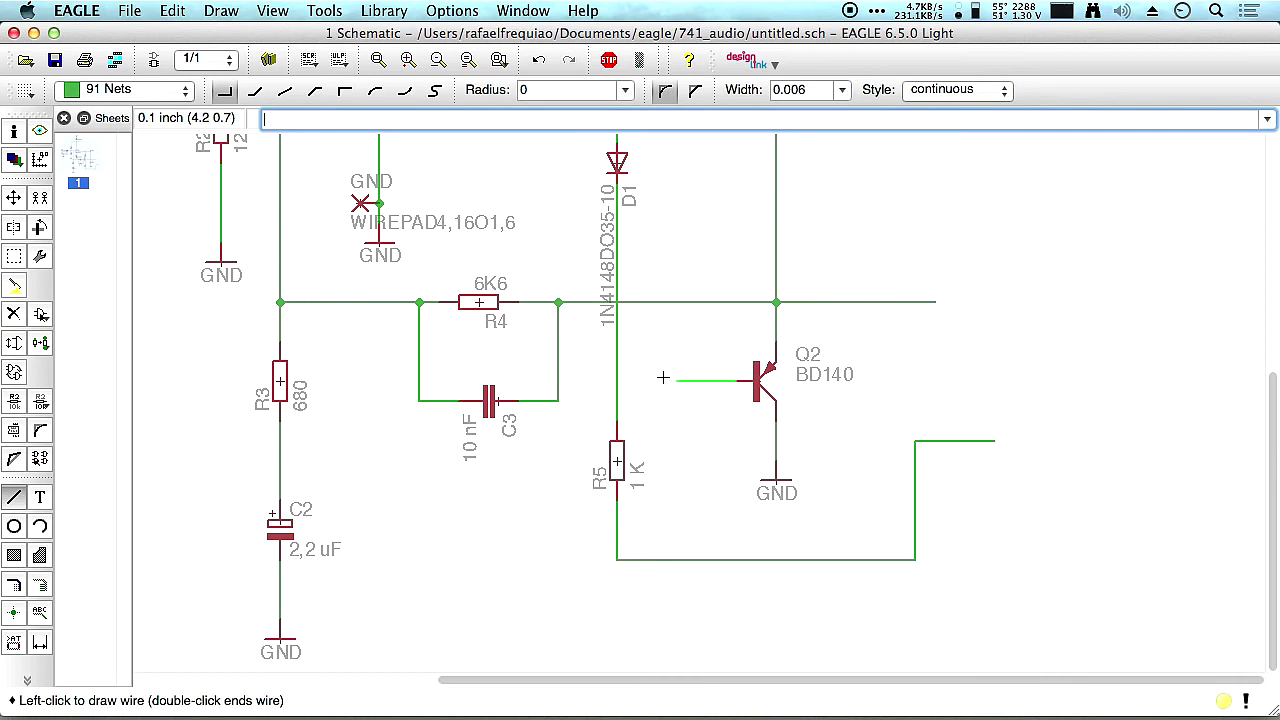
pyautogui.doubleClick(616, 378)
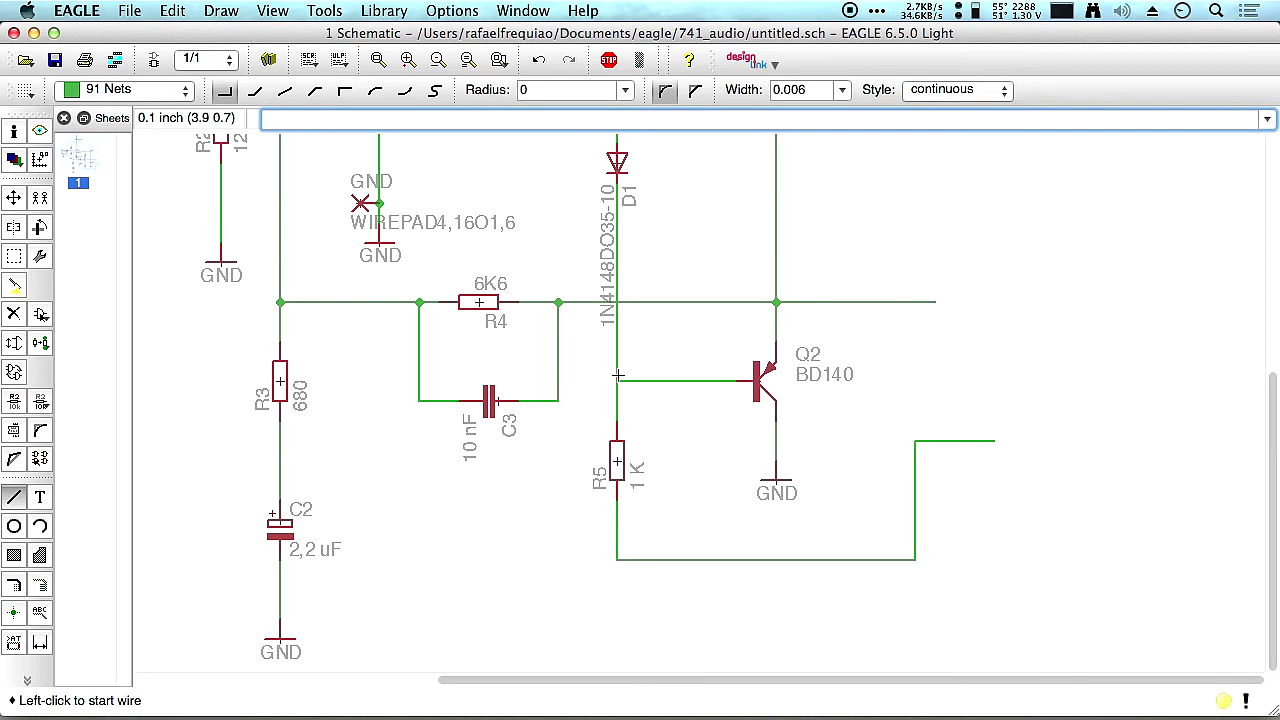
pyautogui.click(13, 612)
pyautogui.click(617, 381)
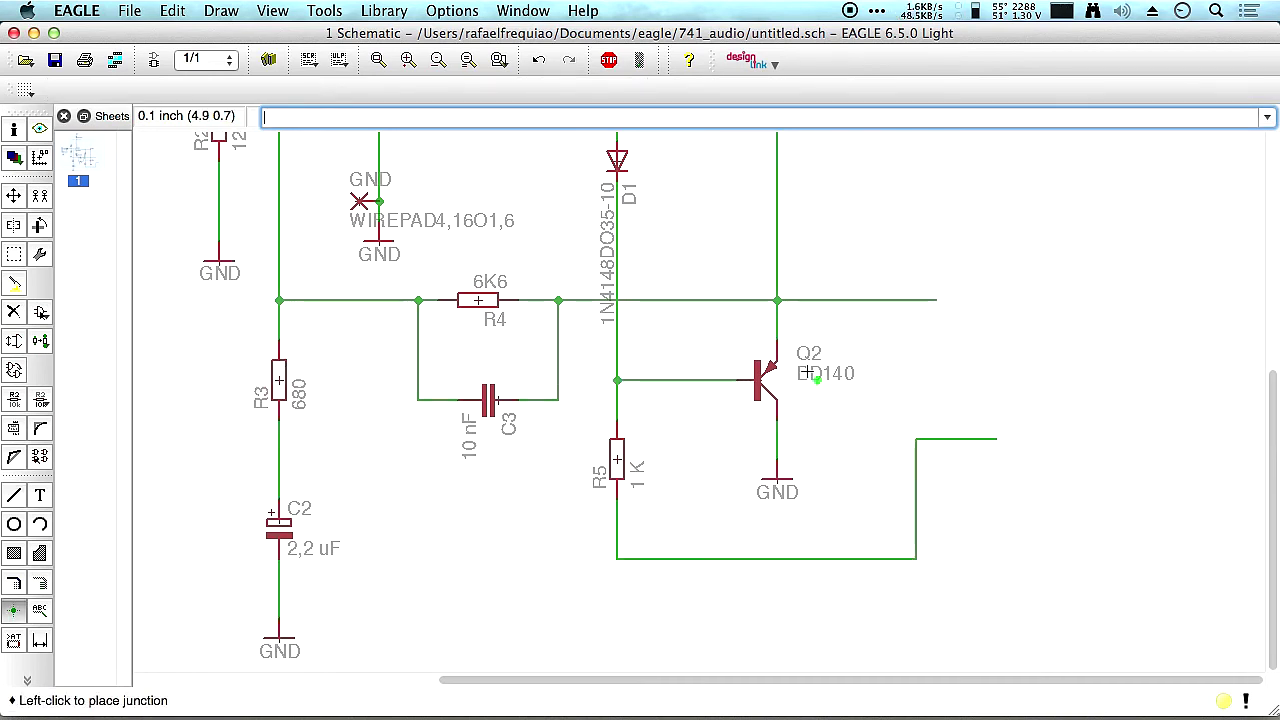
# Extend the feedback wire right and then down, and extend the R5 wire's free end up towards it, leaving a gap for a capacitor.
pyautogui.moveTo(937, 423); pyautogui.dragTo(865, 457, button='middle')
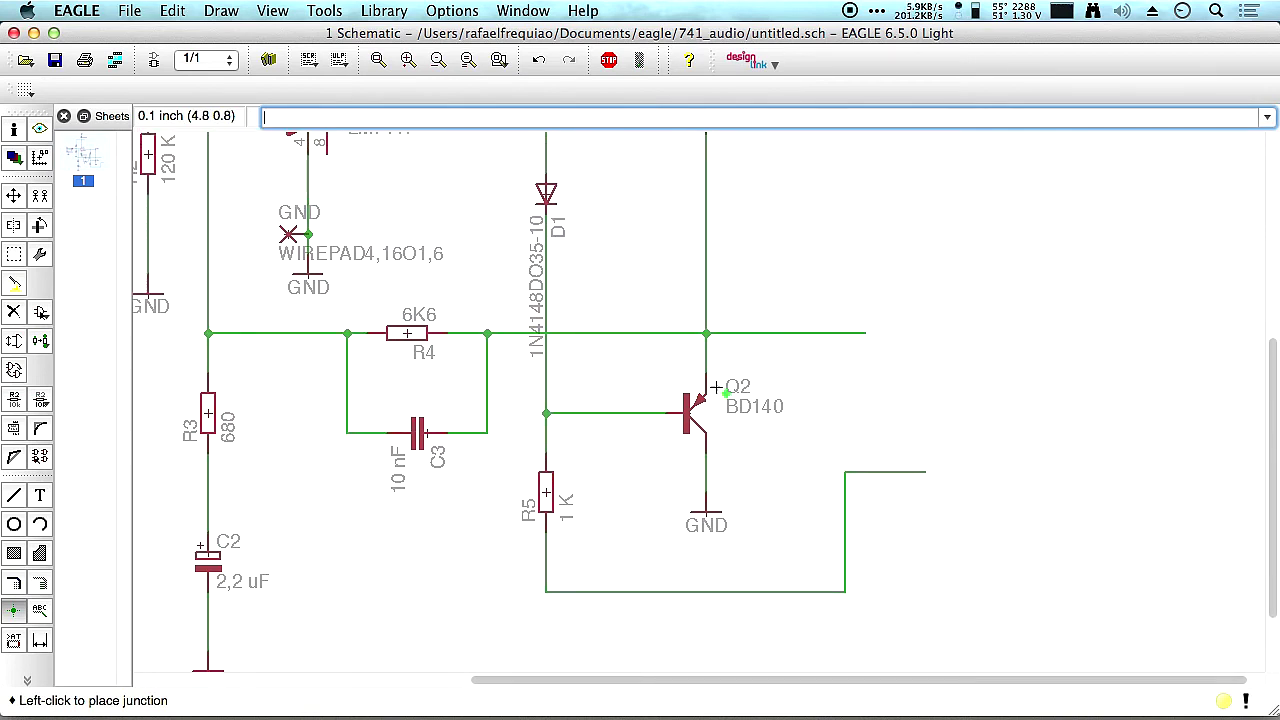
pyautogui.click(17, 496)
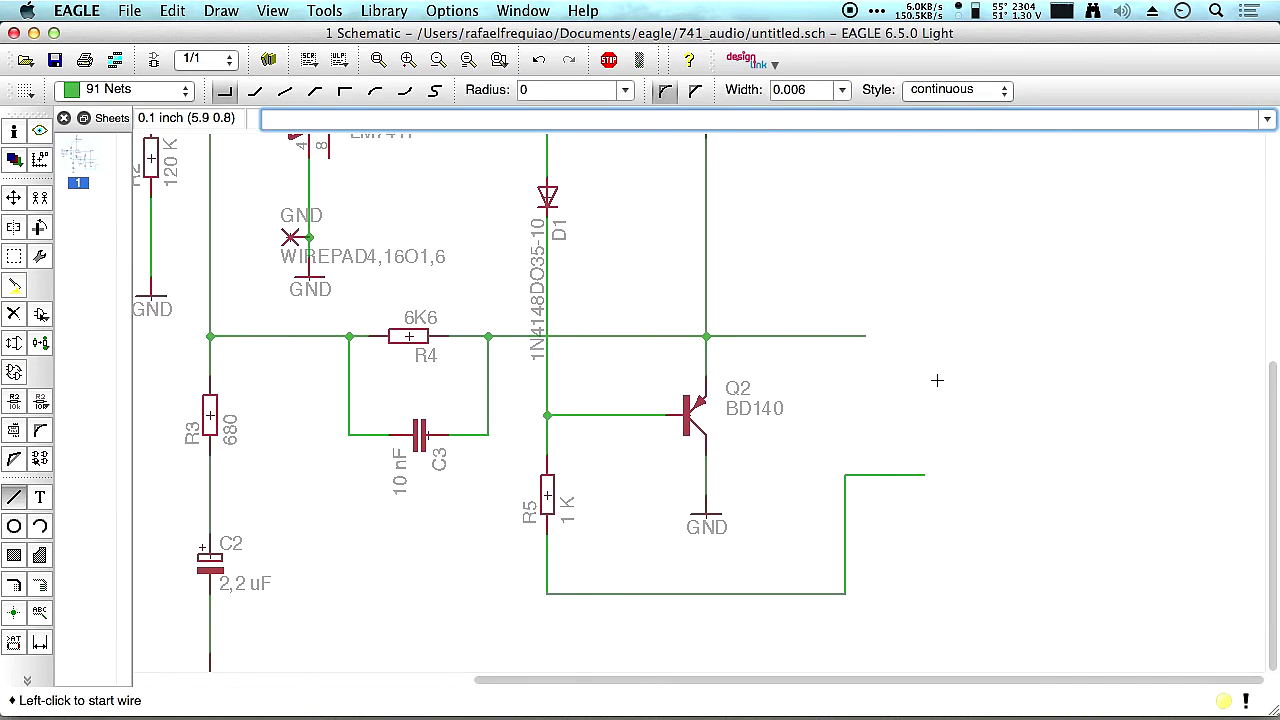
pyautogui.click(863, 335)
pyautogui.doubleClick(925, 336)
pyautogui.click(924, 336)
pyautogui.doubleClick(924, 376)
pyautogui.click(924, 474)
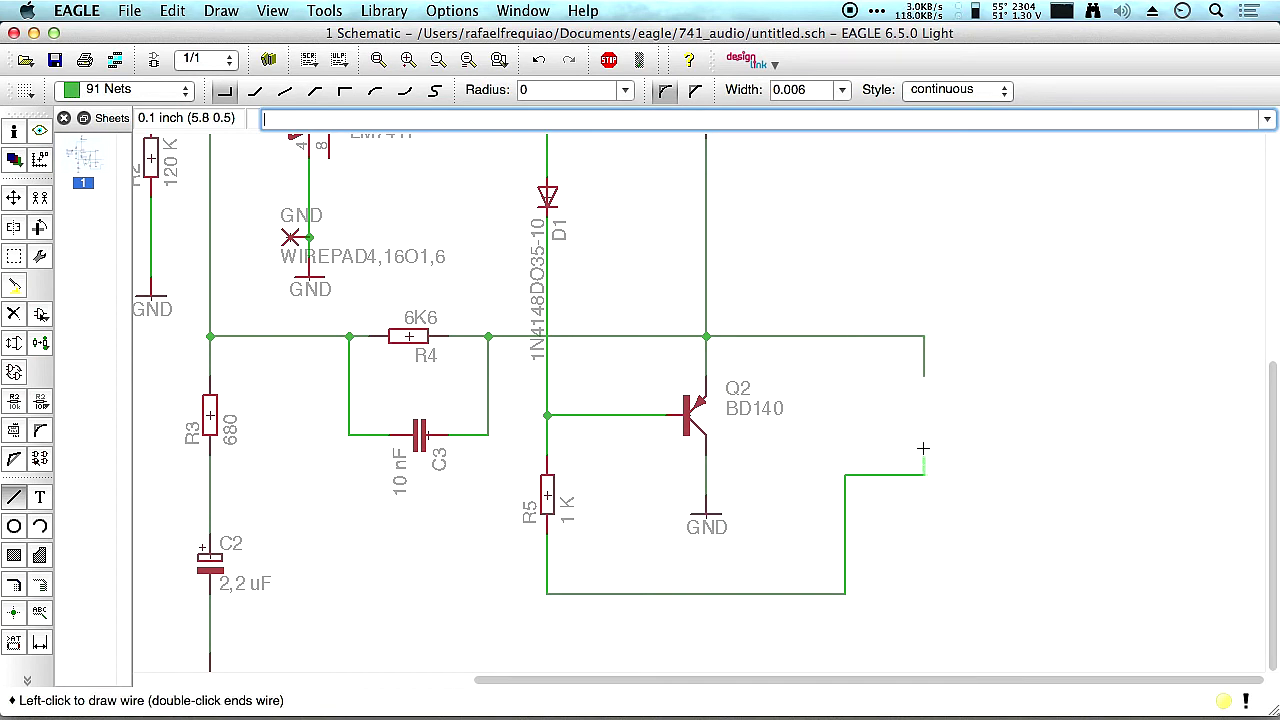
pyautogui.doubleClick(924, 418)
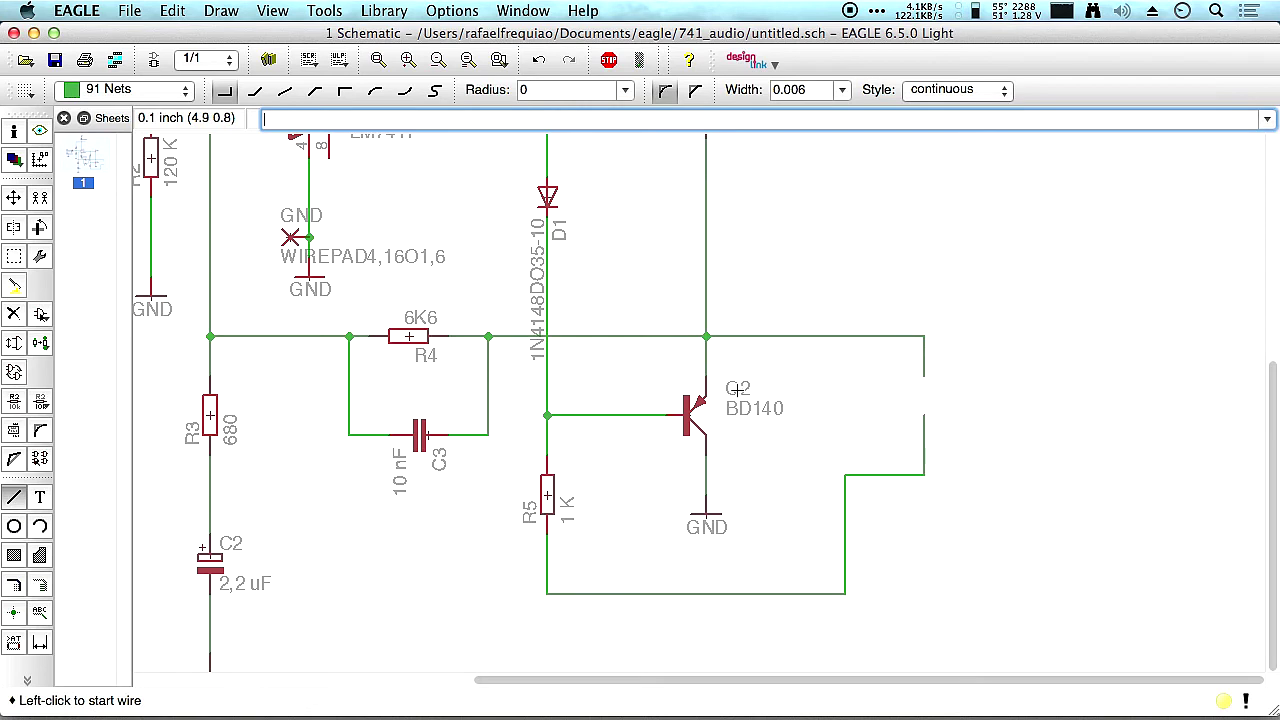
# Copy the 2,2 uF capacitor C2 and place the copy to the right of the gap between the output wires.
pyautogui.click(40, 197)
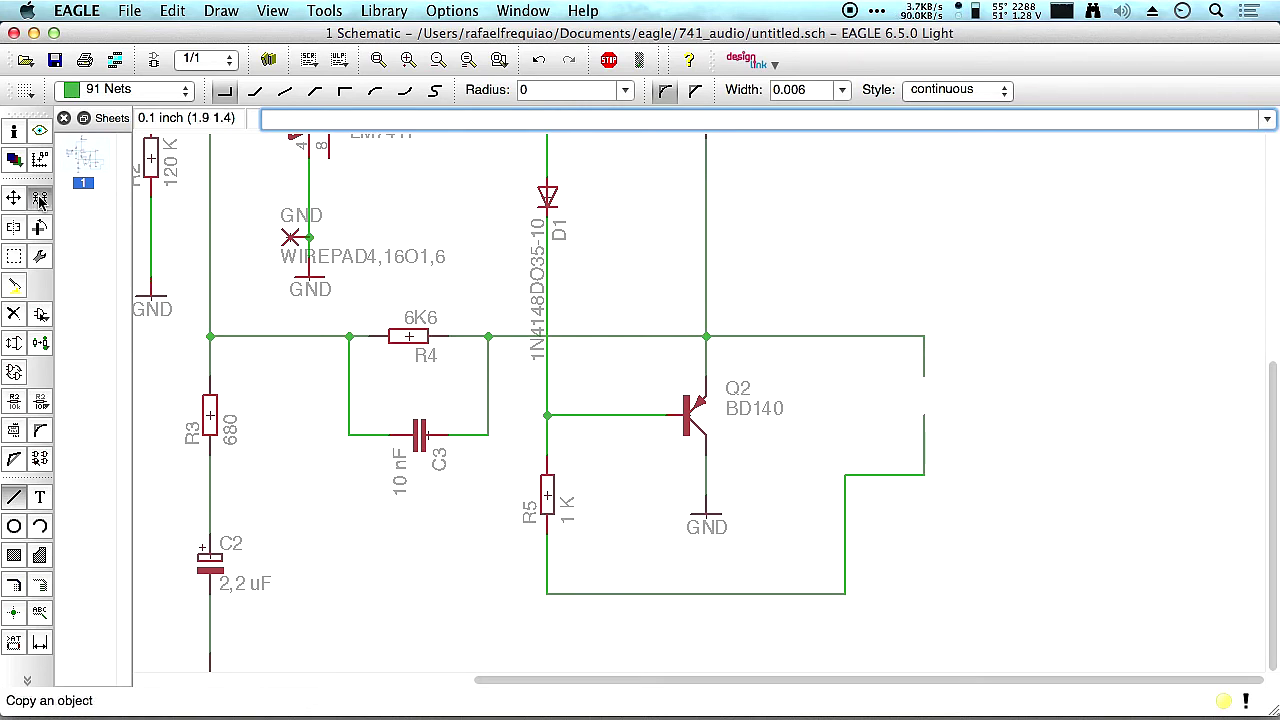
pyautogui.click(208, 562)
pyautogui.click(984, 409)
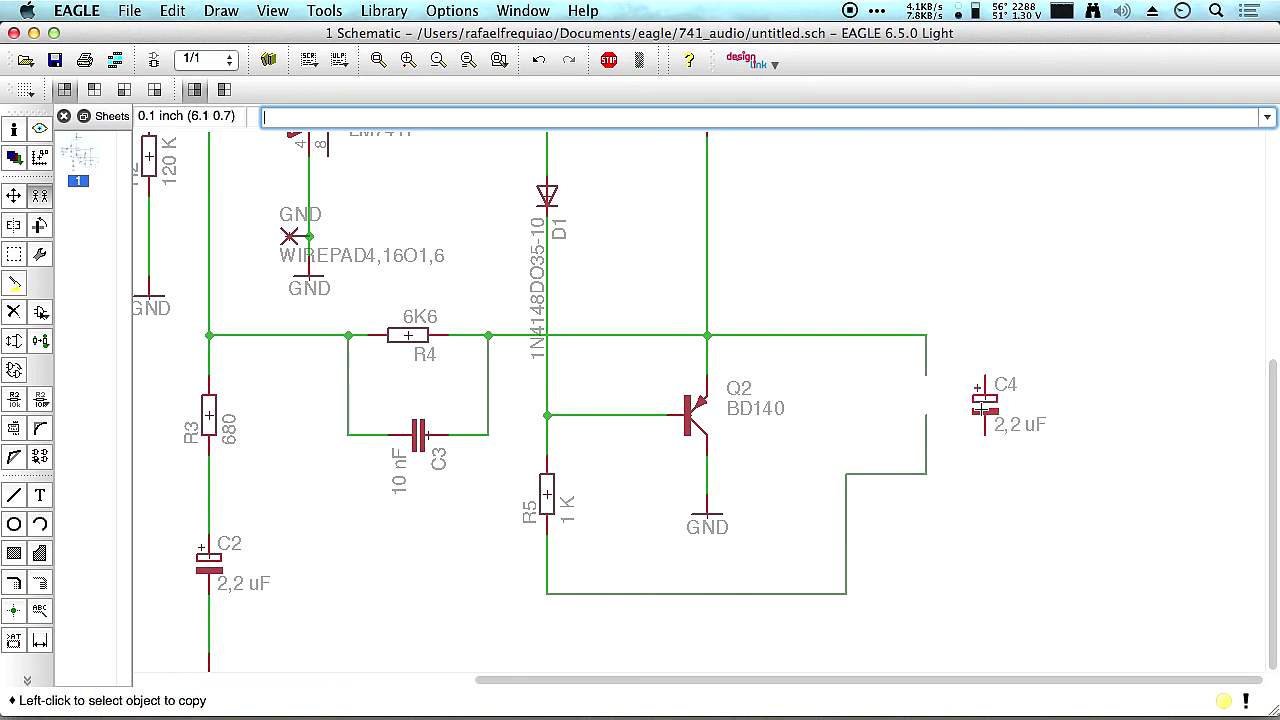
# Move capacitor C4 into the gap under the feedback wire and pull the R5 wire's end up to its lower pin.
pyautogui.click(13, 196)
pyautogui.click(910, 403)
pyautogui.click(923, 452)
pyautogui.click(984, 404)
pyautogui.click(926, 404)
pyautogui.click(926, 455)
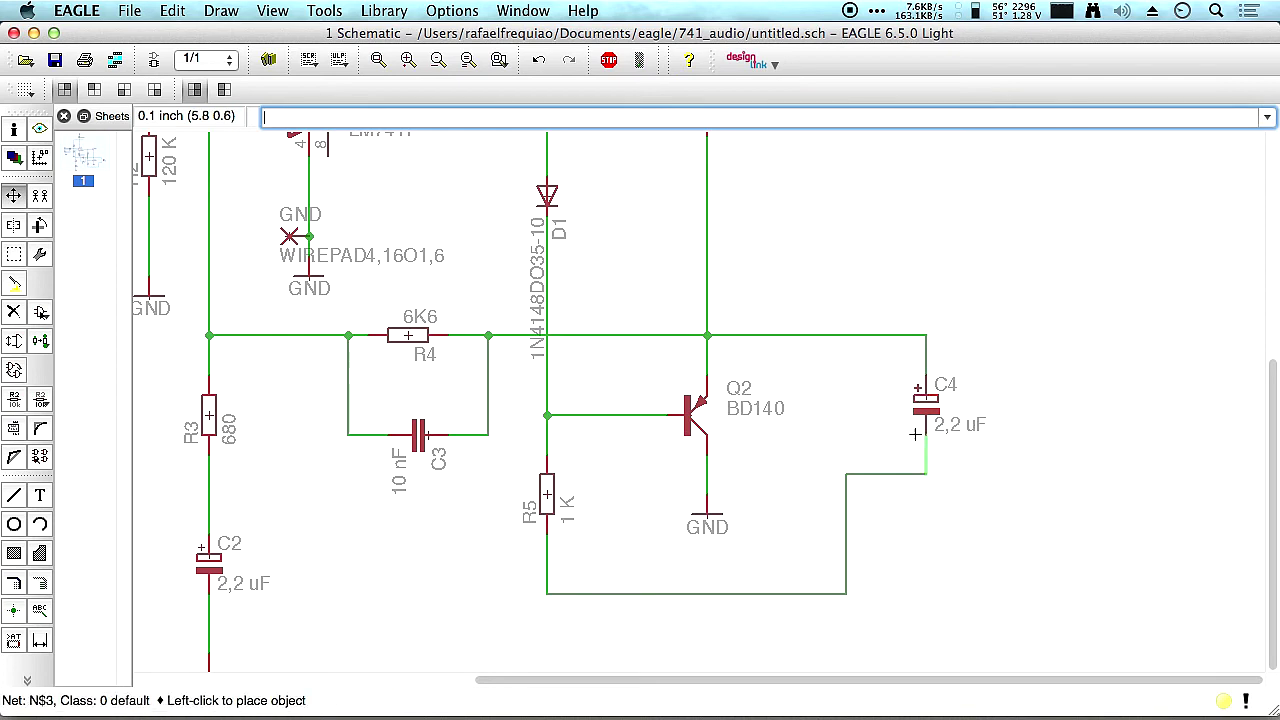
pyautogui.click(927, 436)
# Shift the lower corner of the wire between R5 and C4 towards R5, so its rising segment slopes.
pyautogui.moveTo(1058, 395); pyautogui.dragTo(1019, 375, button='middle')
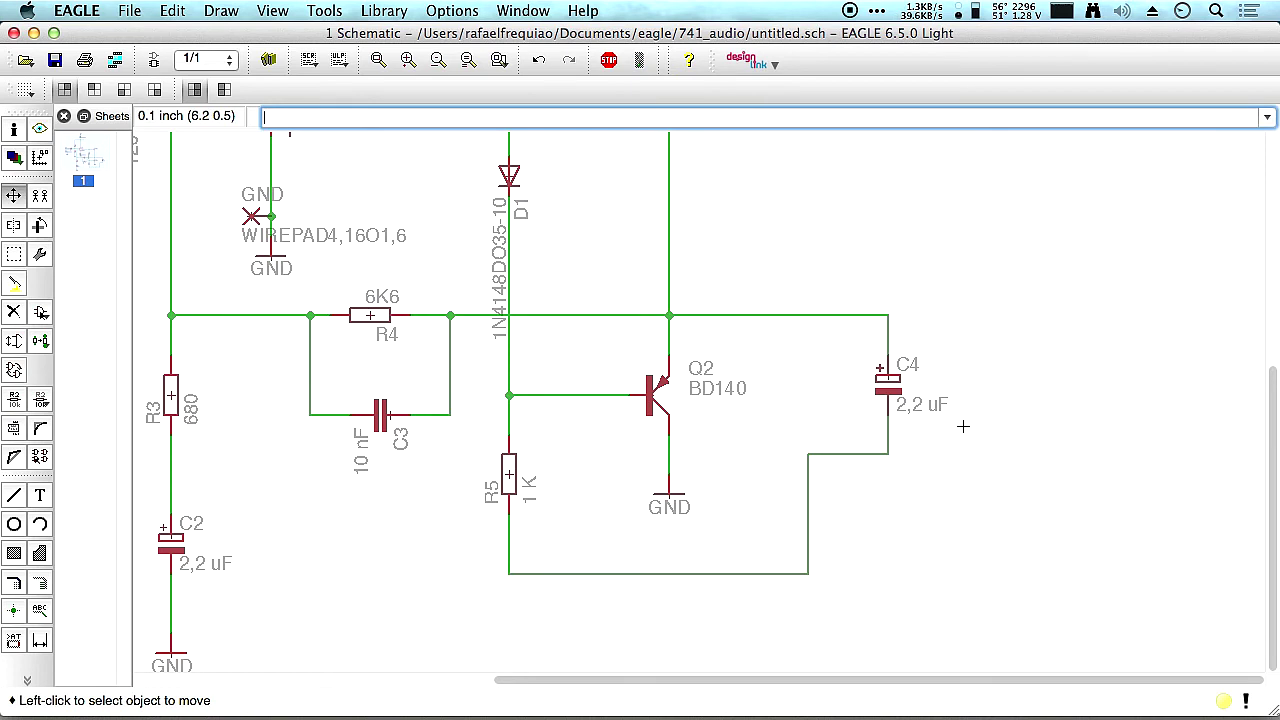
pyautogui.click(808, 573)
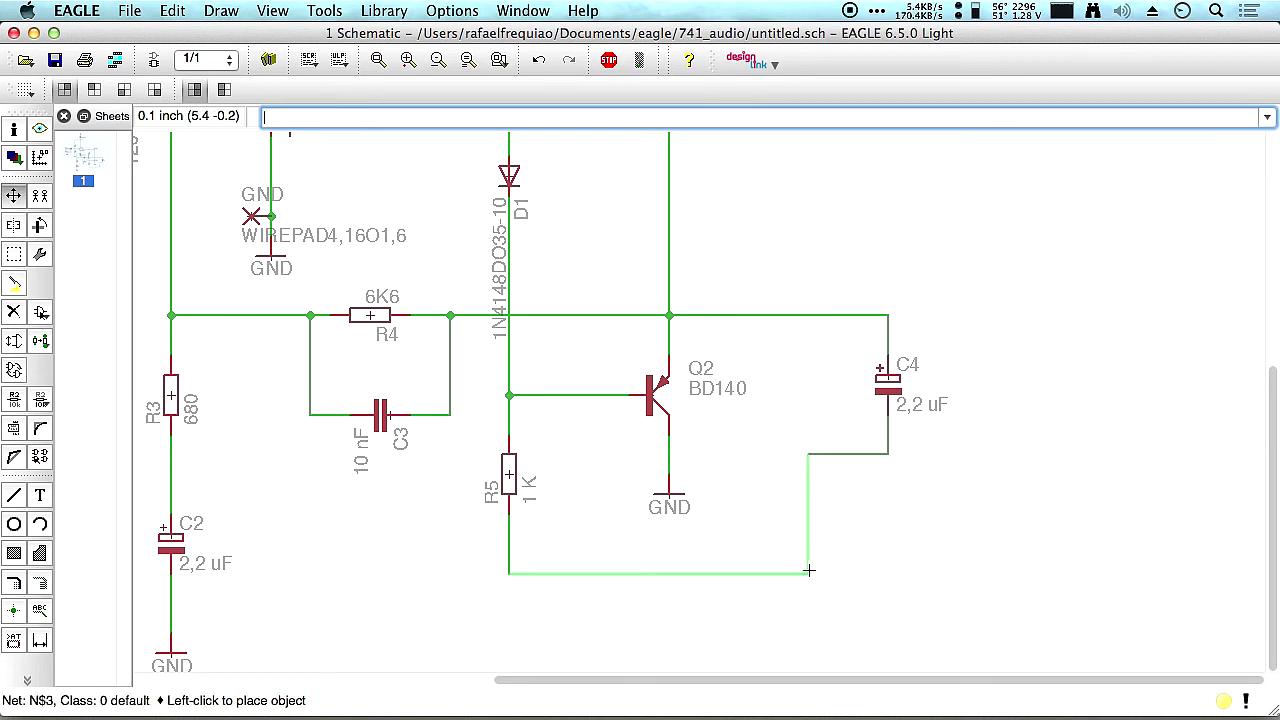
pyautogui.click(724, 568)
pyautogui.moveTo(931, 507); pyautogui.dragTo(931, 469, button='middle')
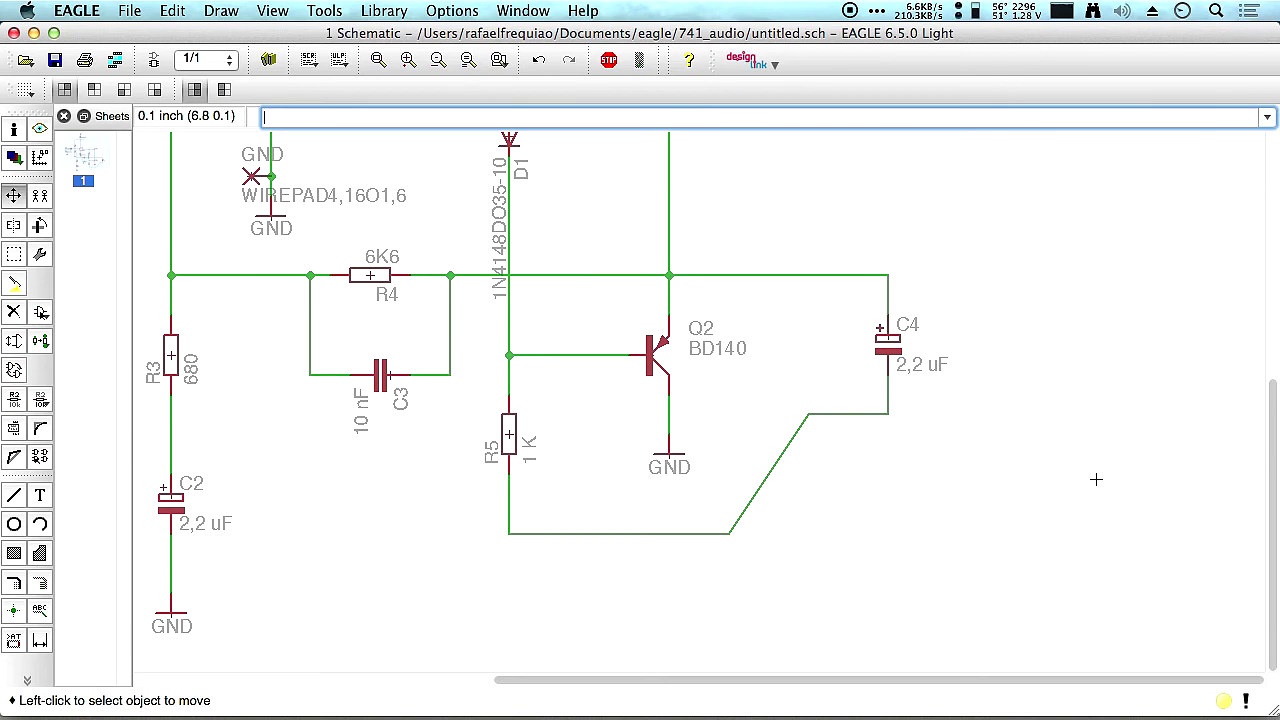
# Extend the horizontal VCC wire from its free end to a point above and slightly right of Q1.
pyautogui.moveTo(935, 416); pyautogui.dragTo(926, 551, button='middle')
pyautogui.scroll(8, 865, 366)
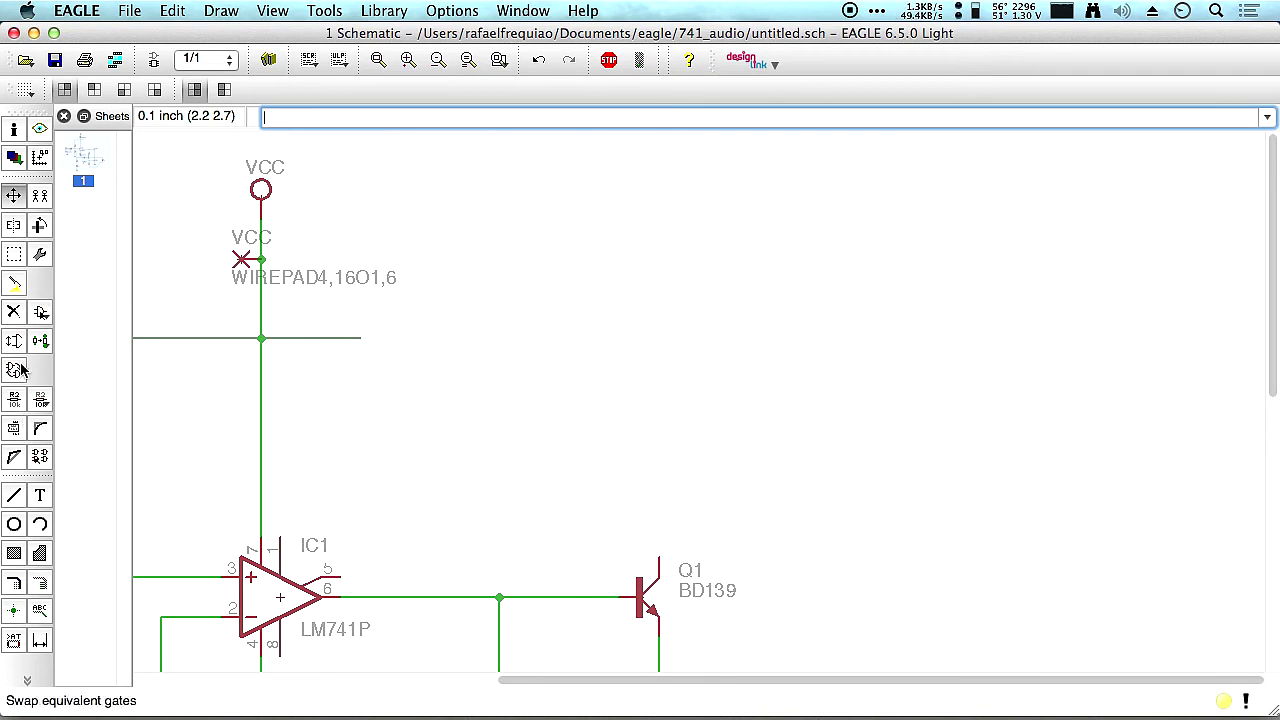
pyautogui.click(14, 495)
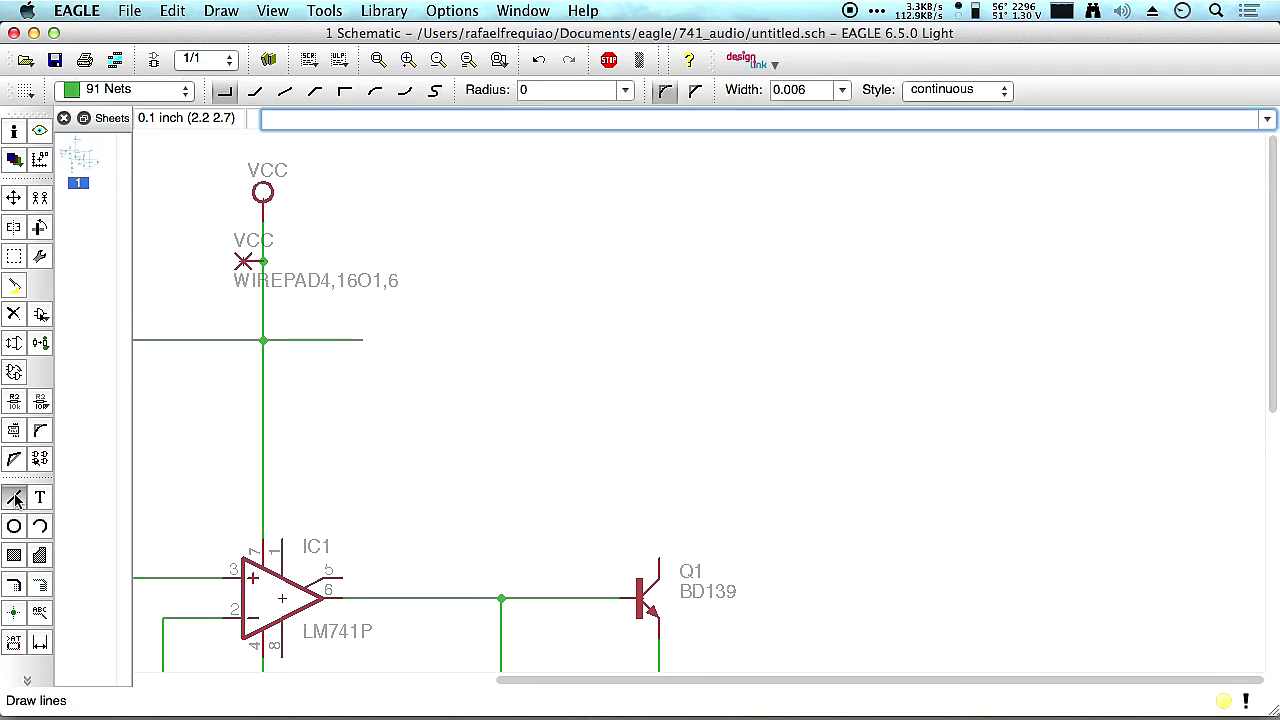
pyautogui.click(362, 340)
pyautogui.doubleClick(759, 340)
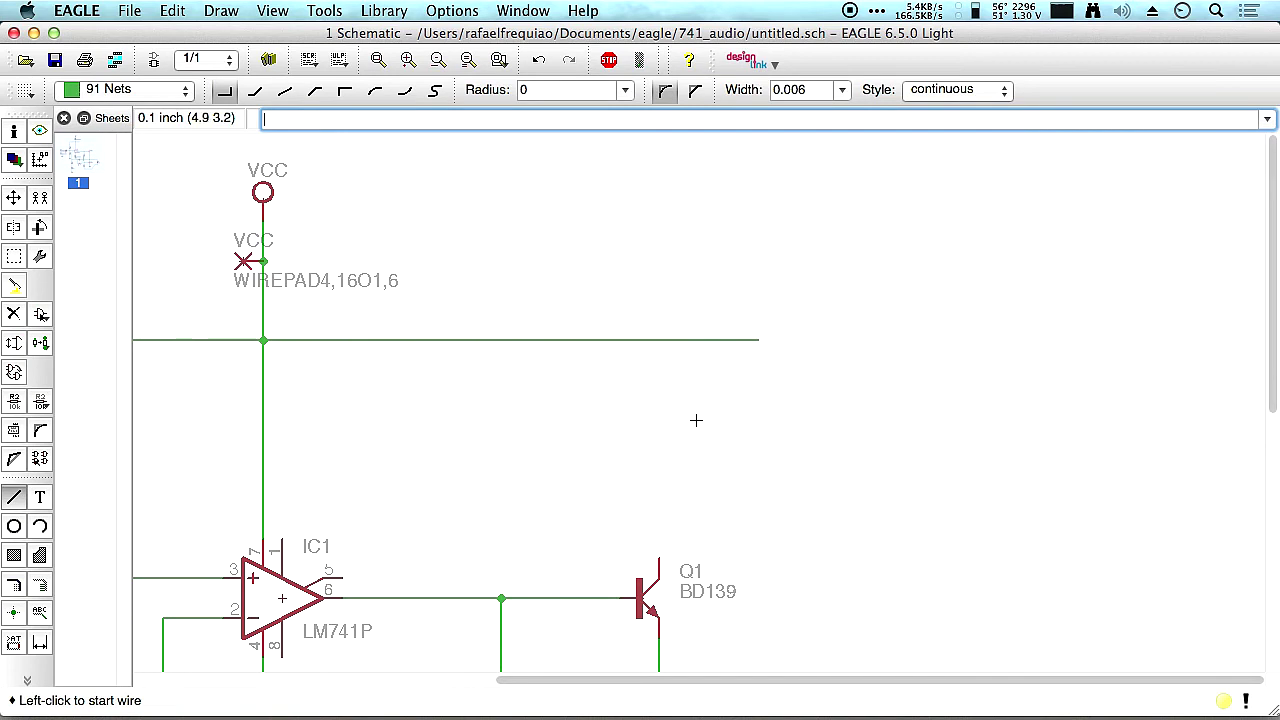
# Wire Q1's collector up to the horizontal VCC wire, add a junction where they meet, and delete the excess wire beyond it.
pyautogui.click(658, 557)
pyautogui.doubleClick(658, 340)
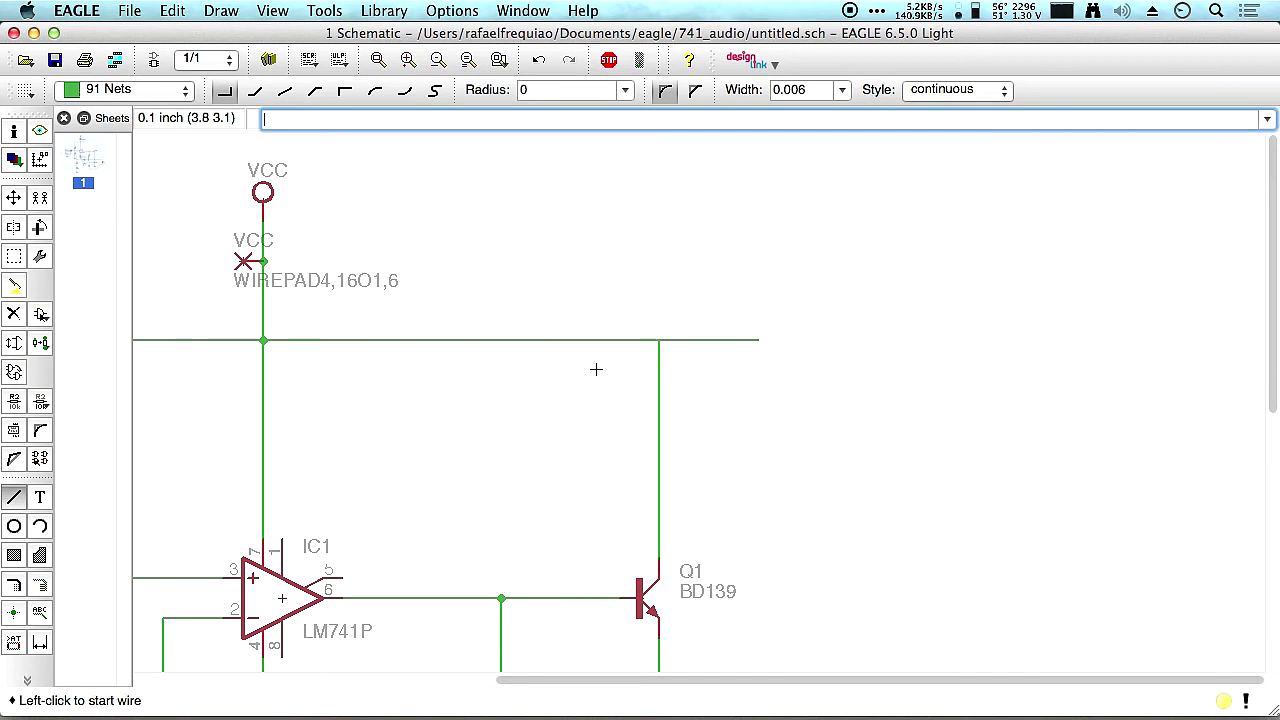
pyautogui.click(14, 610)
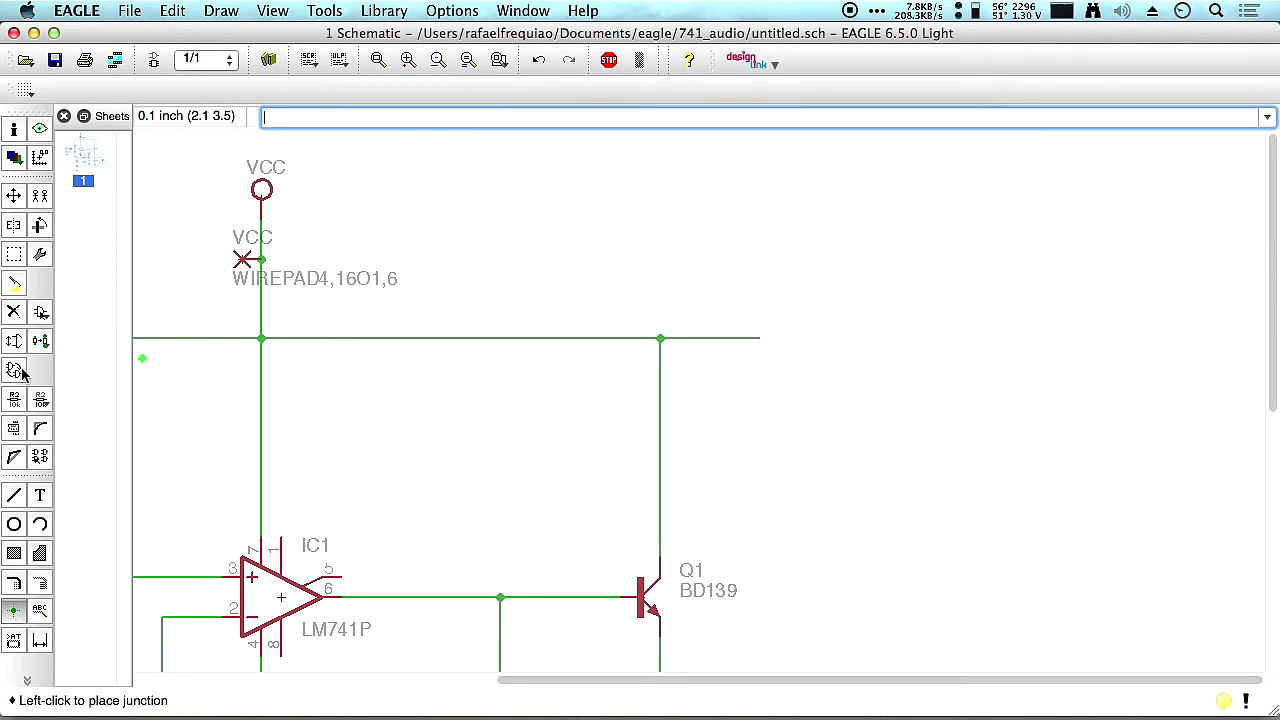
pyautogui.click(14, 313)
pyautogui.click(758, 338)
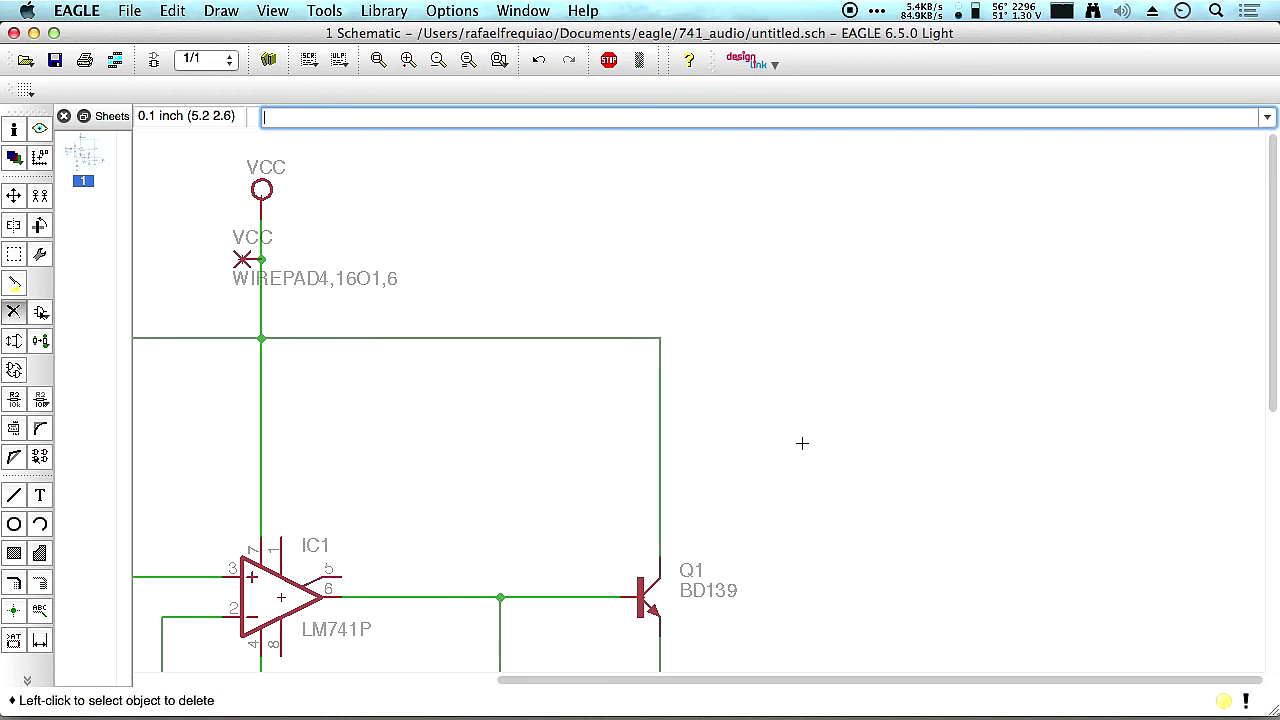
# Draw a short wire down from the node below C4 and, after a gap, a separate vertical wire in line with it.
pyautogui.scroll(-10, 684, 221)
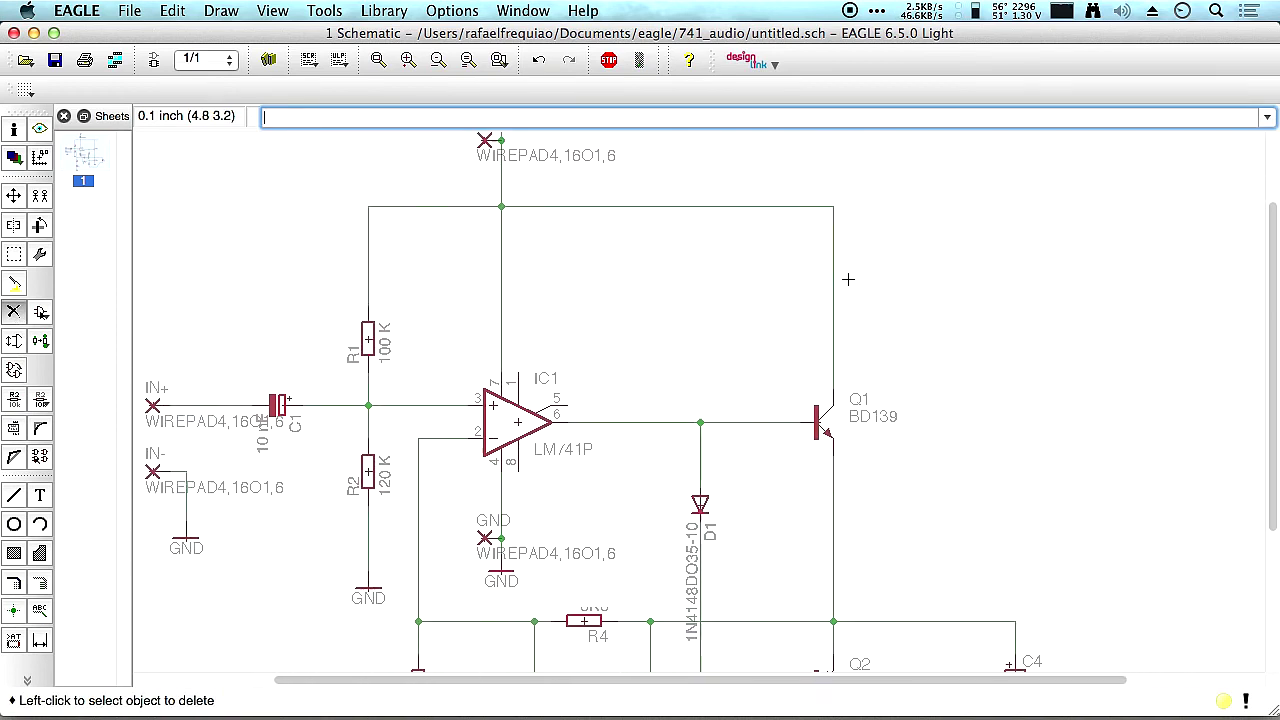
pyautogui.scroll(-10, 792, 316)
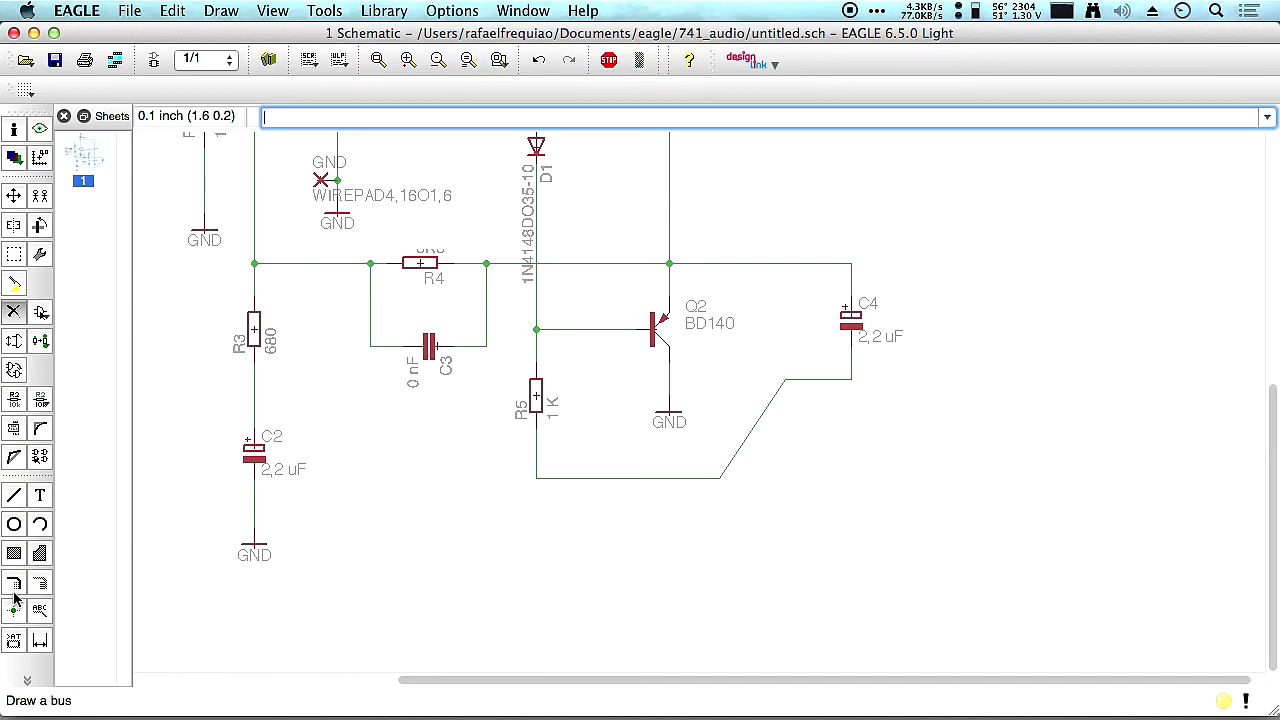
pyautogui.click(14, 495)
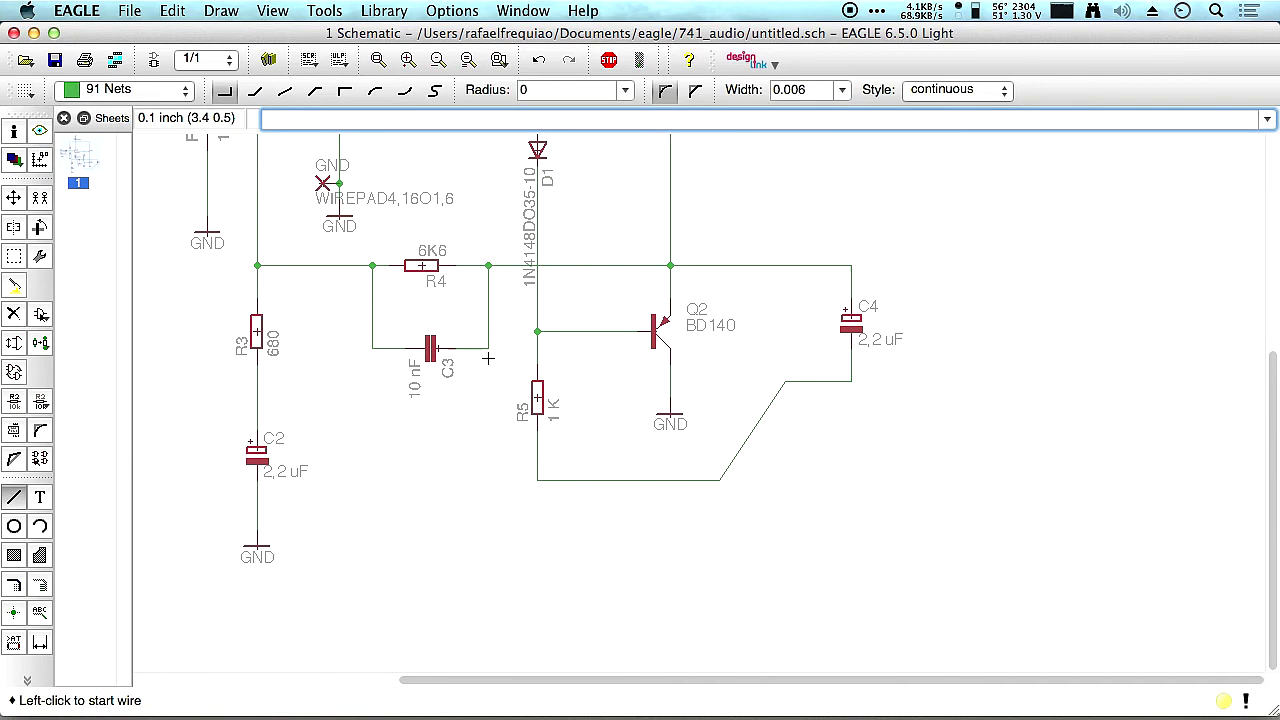
pyautogui.click(851, 382)
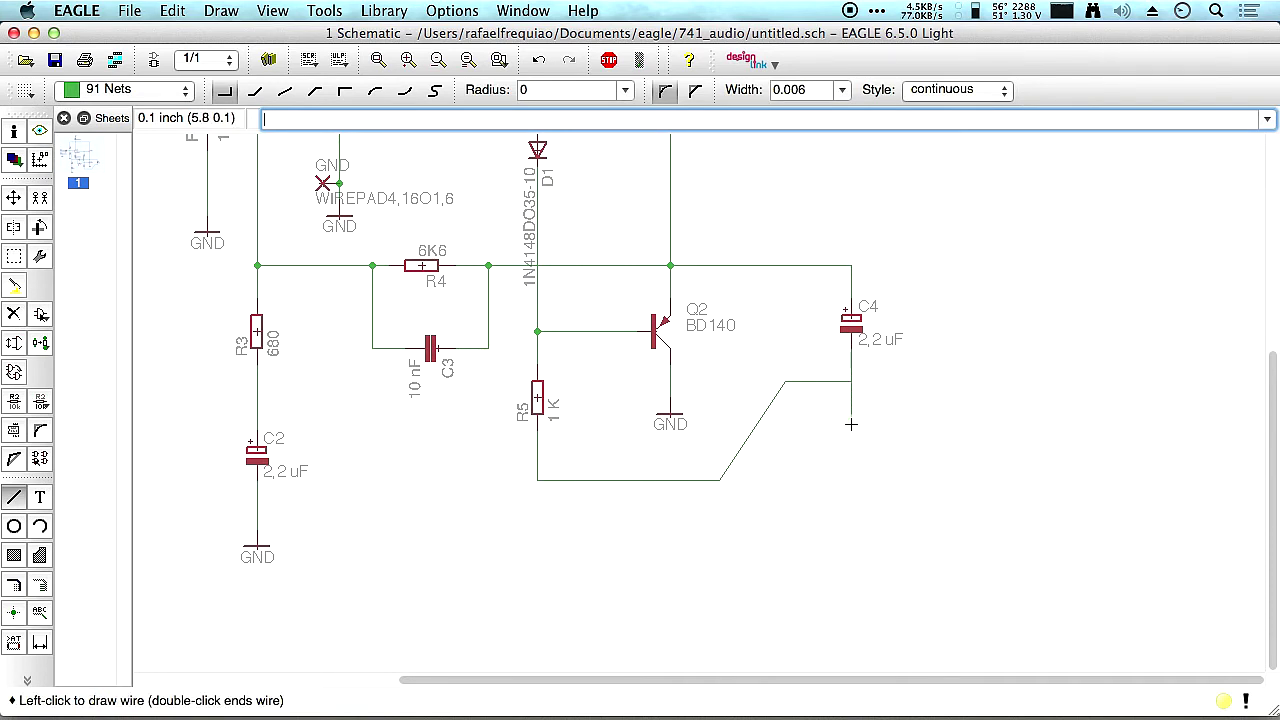
pyautogui.doubleClick(852, 413)
pyautogui.click(850, 466)
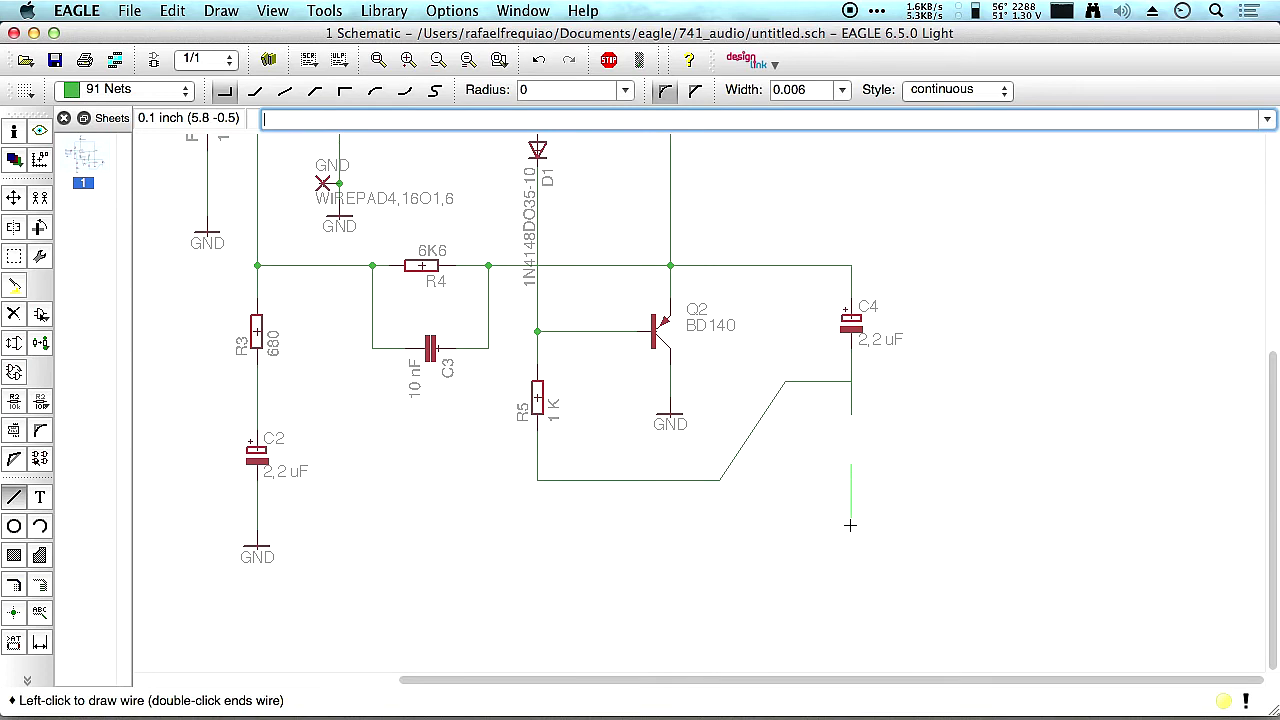
pyautogui.doubleClick(850, 530)
# Copy the GND symbol under C2 onto the lower end of the separate vertical wire below C4.
pyautogui.click(40, 197)
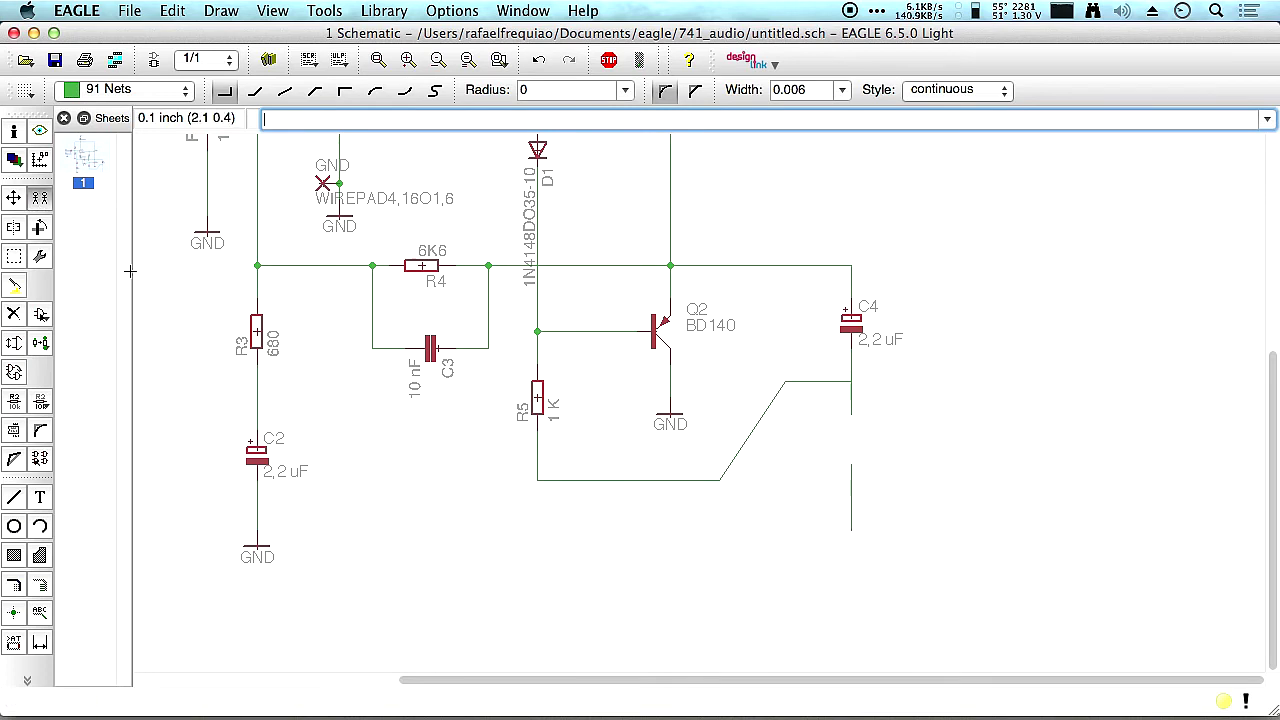
pyautogui.click(257, 546)
pyautogui.click(853, 532)
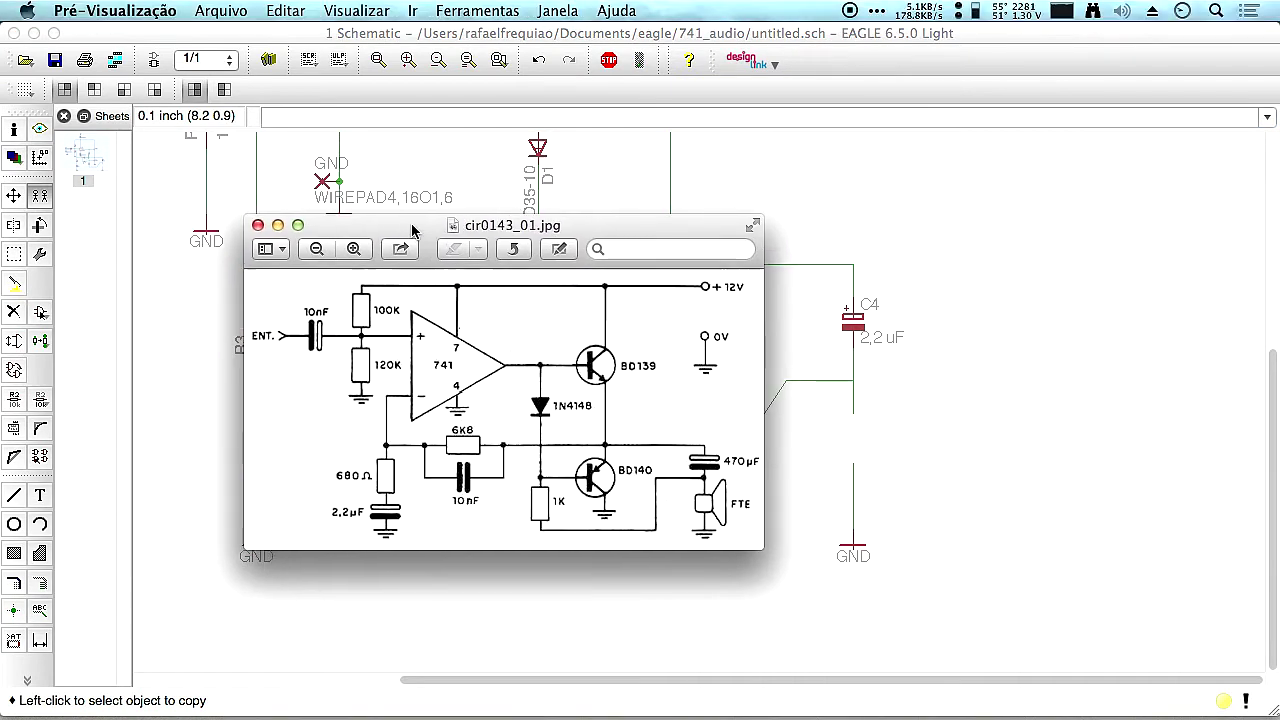
# Check the output capacitor in the reference circuit image cir0143_01.jpg and set C4's value to 470 uF.
pyautogui.moveTo(632, 238); pyautogui.dragTo(640, 211)
pyautogui.moveTo(576, 205); pyautogui.dragTo(572, 194)
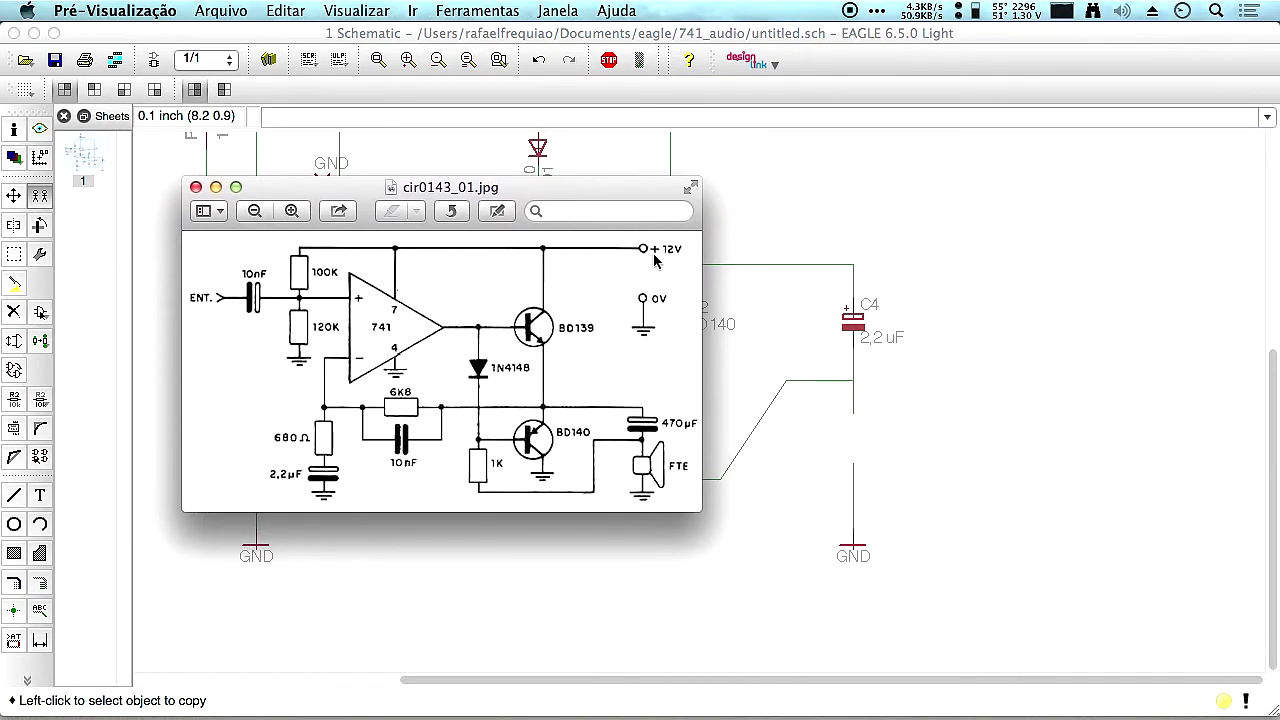
pyautogui.click(14, 129)
pyautogui.click(852, 322)
pyautogui.doubleClick(565, 417)
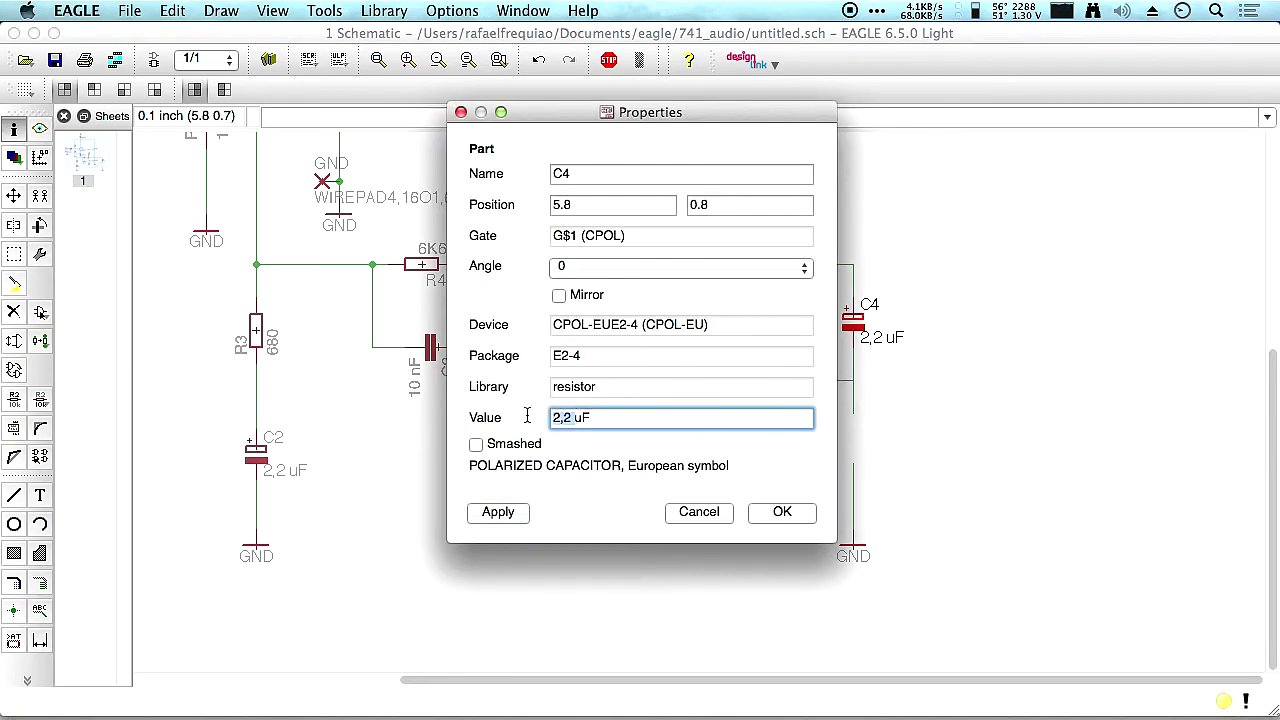
pyautogui.press('F11')
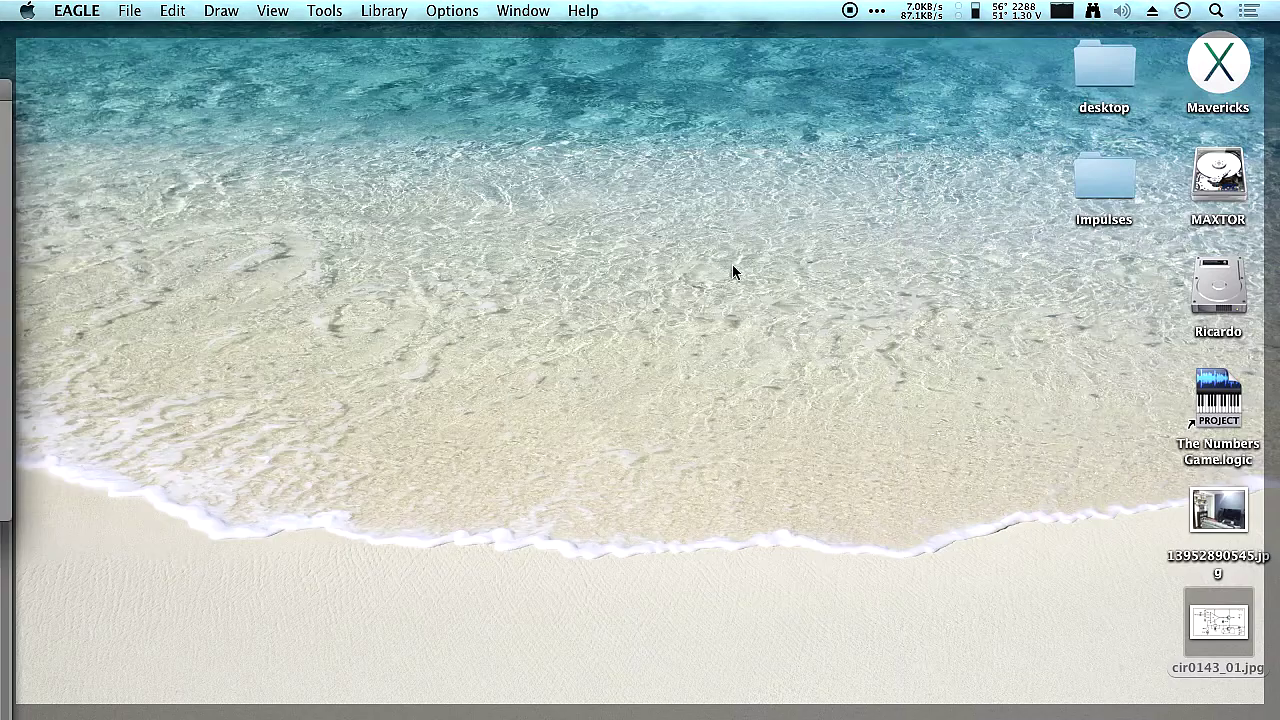
pyautogui.press('F11')
pyautogui.hotkey('ctrl', 'Up')
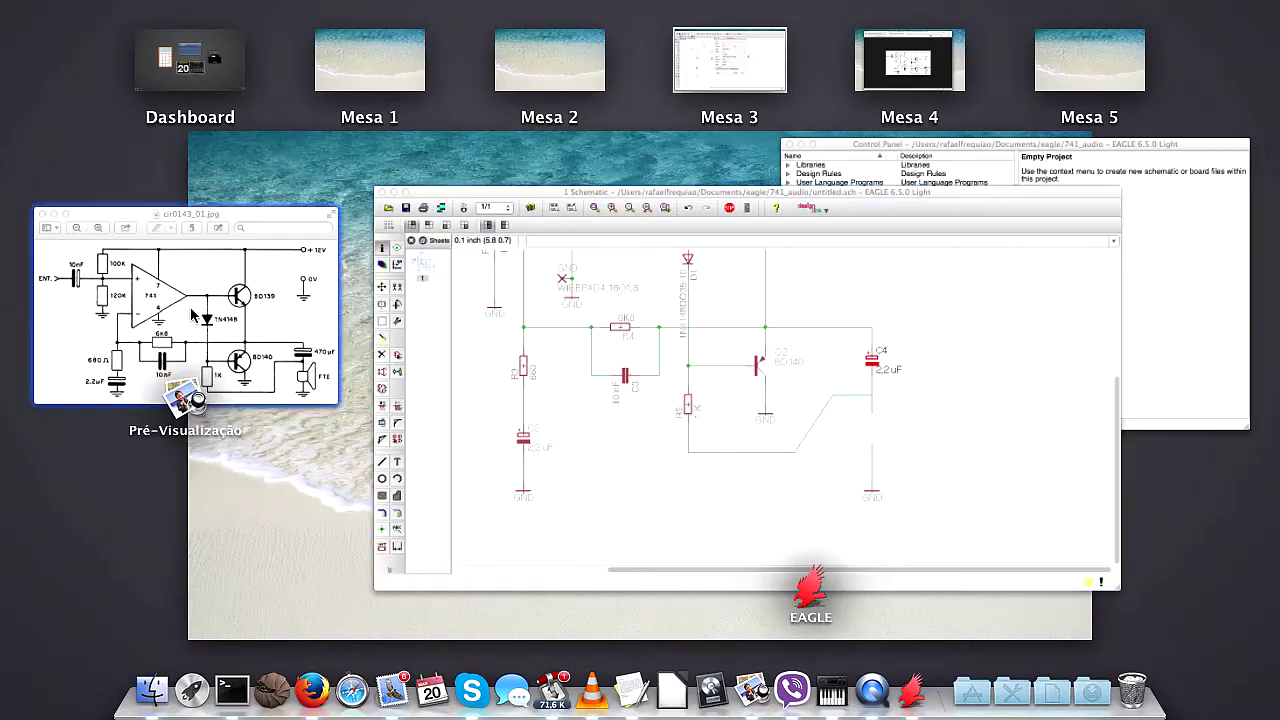
pyautogui.hotkey('ctrl', 'Up')
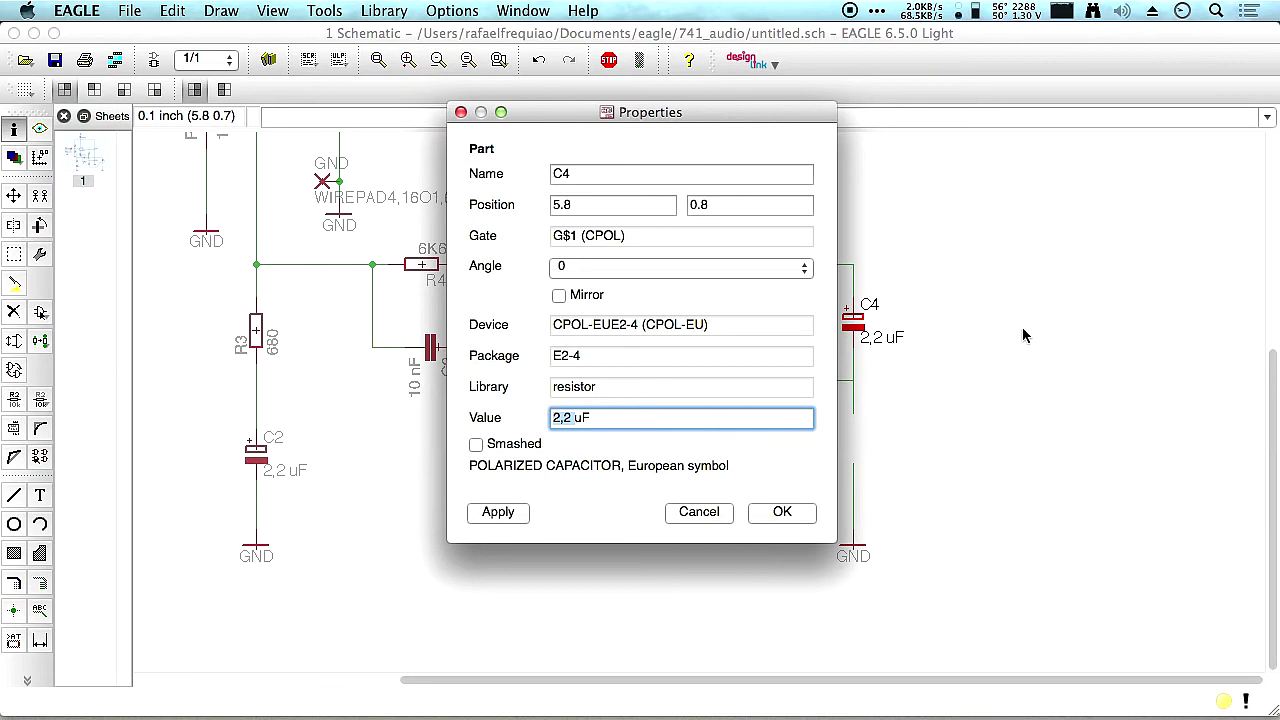
pyautogui.write('470µ')
pyautogui.press('Return')
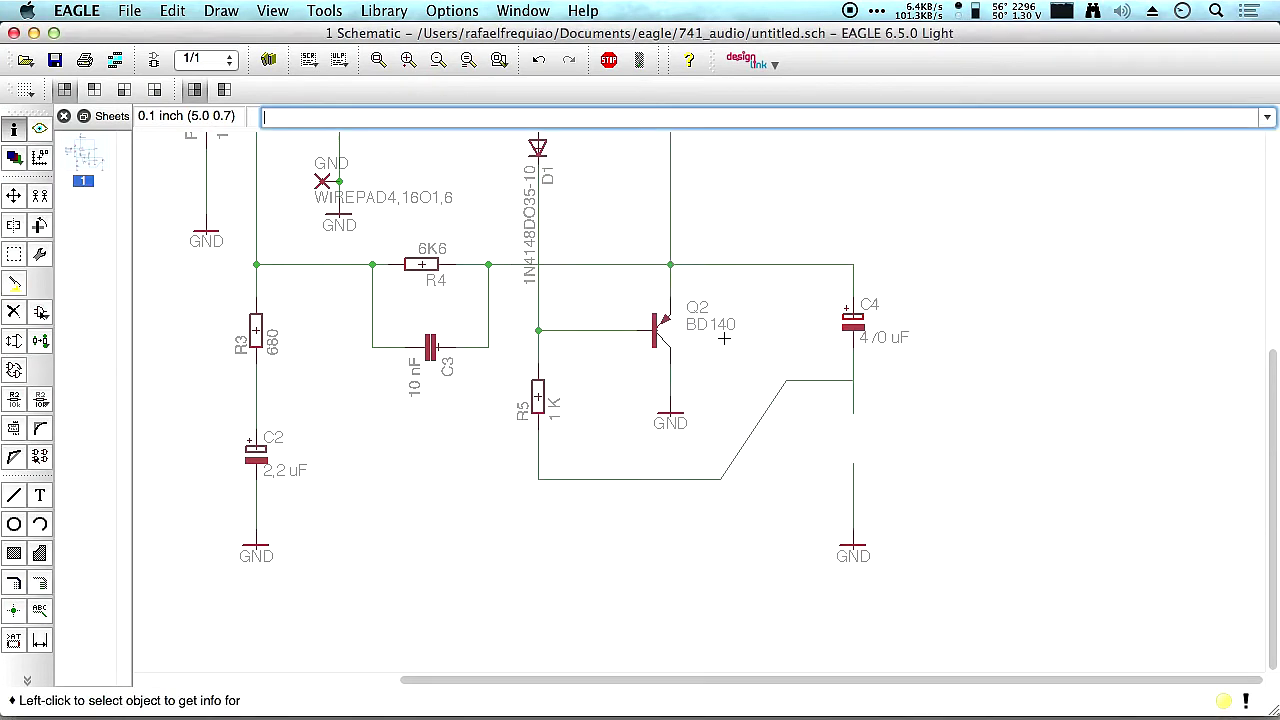
# Copy the IN- wirepad, rotated 180 degrees, onto the two open wire ends facing the gap below C4.
pyautogui.scroll(4, 895, 337)
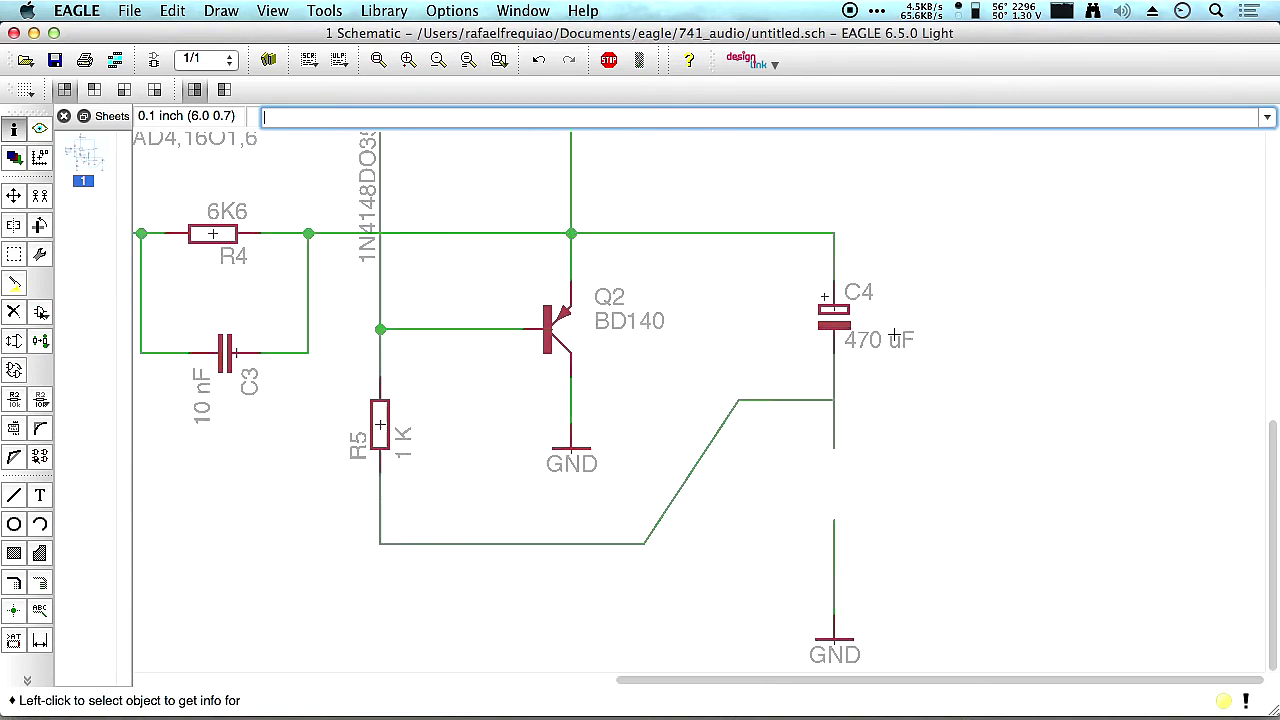
pyautogui.scroll(-1, 893, 337)
pyautogui.scroll(-1, 893, 337)
pyautogui.moveTo(894, 431); pyautogui.dragTo(826, 294, button='middle')
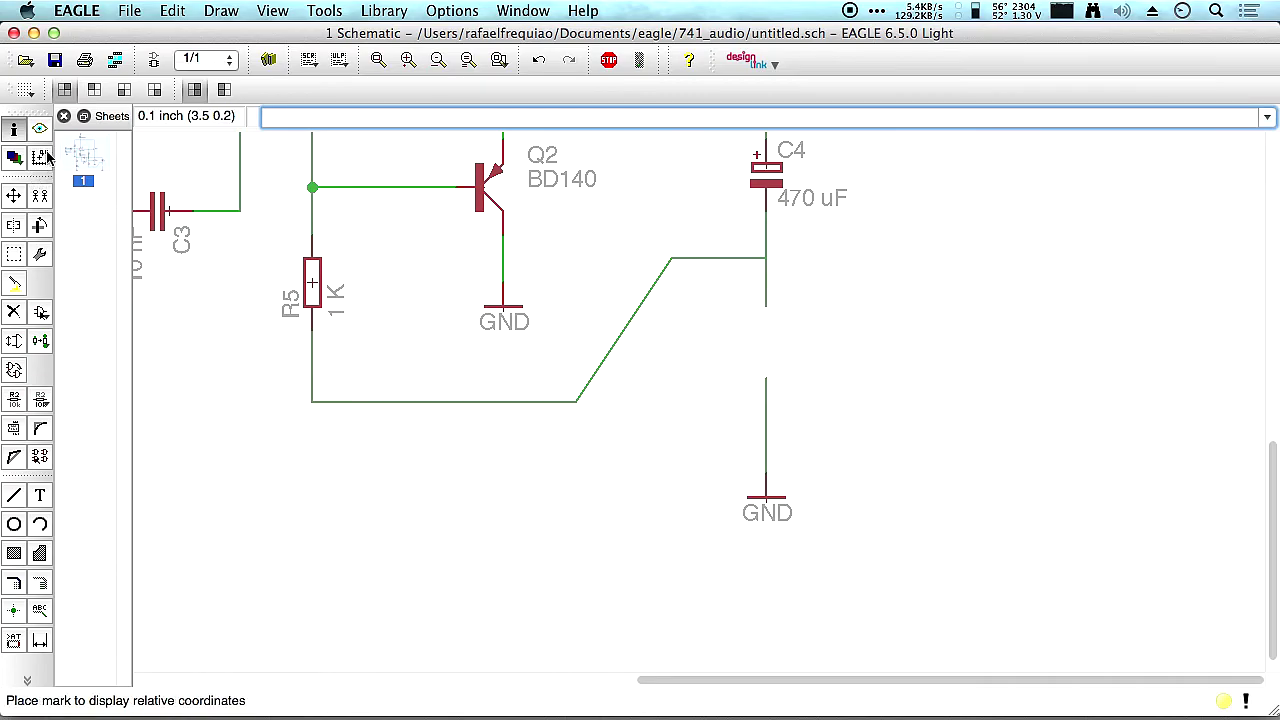
pyautogui.click(40, 196)
pyautogui.scroll(-2, 275, 269)
pyautogui.moveTo(275, 269); pyautogui.dragTo(578, 384, button='middle')
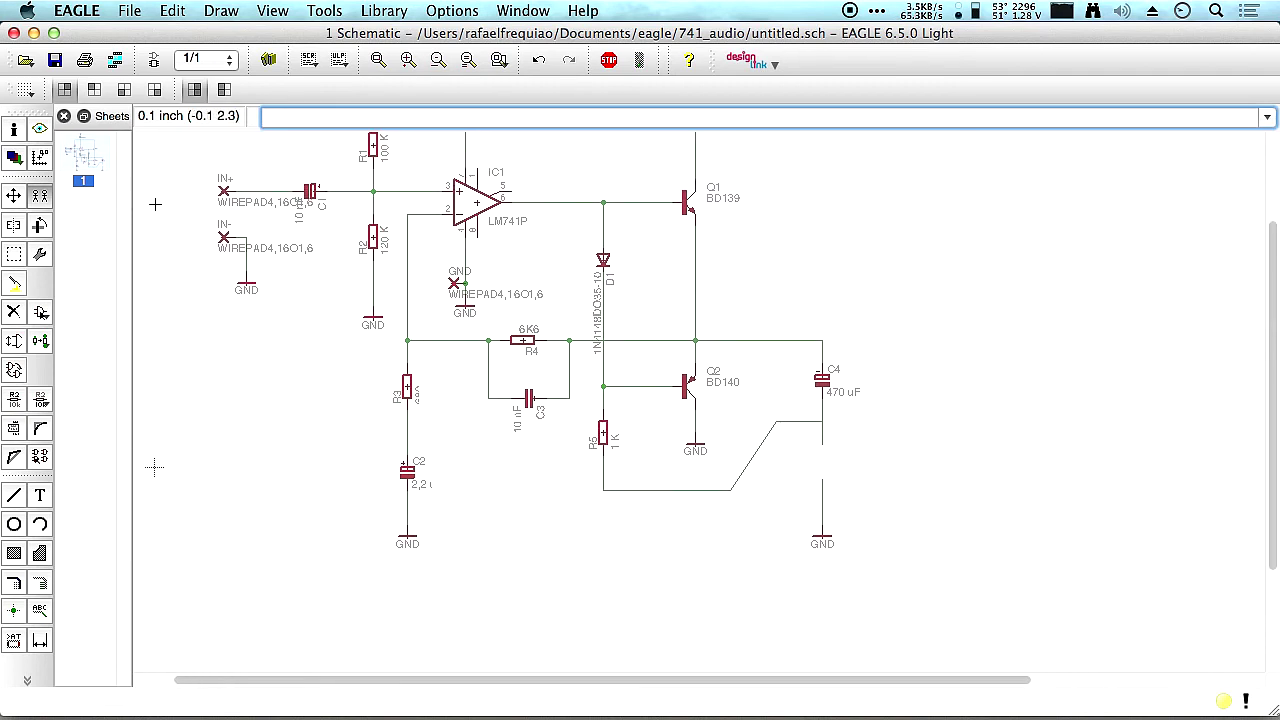
pyautogui.click(226, 242)
pyautogui.rightClick(850, 460)
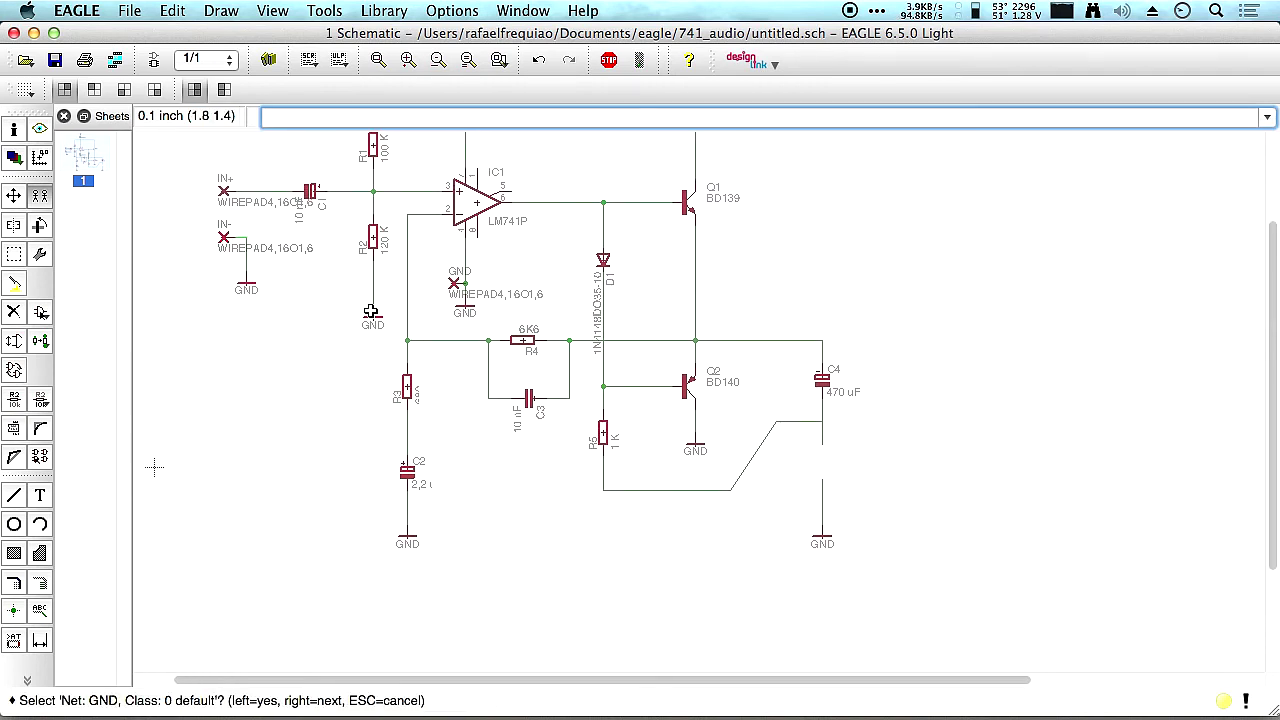
pyautogui.click(721, 424)
pyautogui.click(224, 267)
pyautogui.click(224, 240)
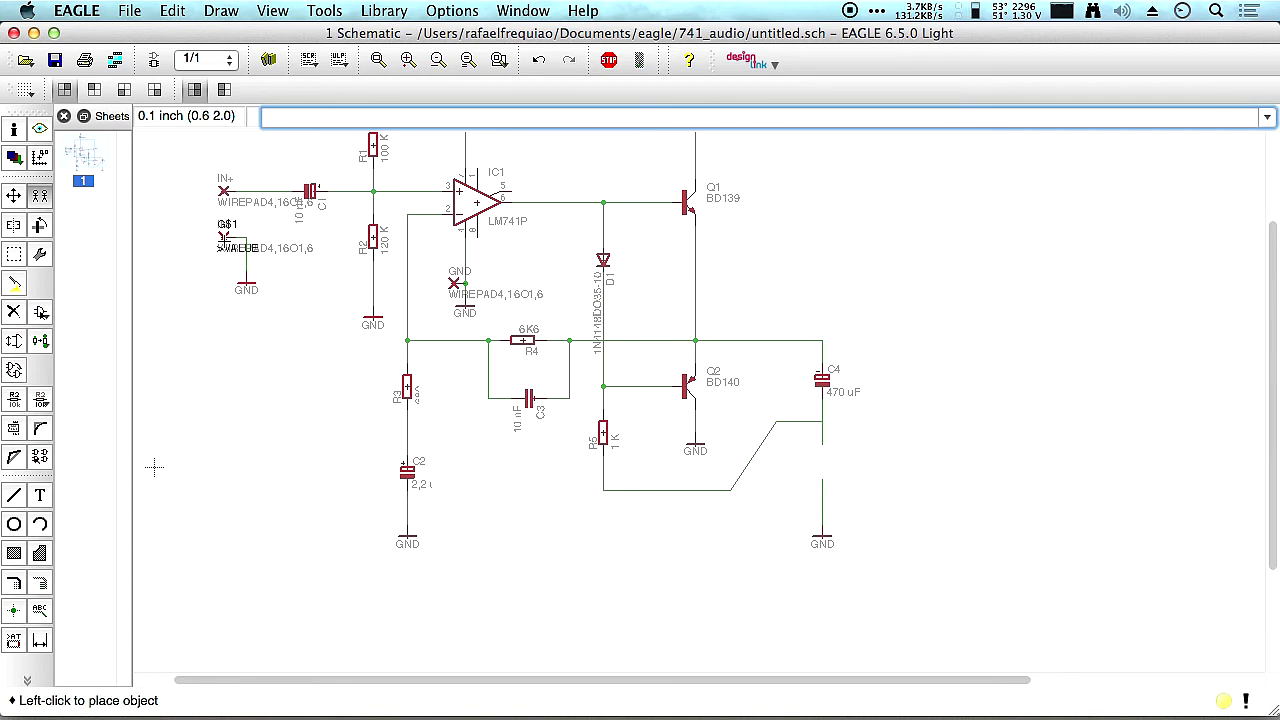
pyautogui.click(834, 453)
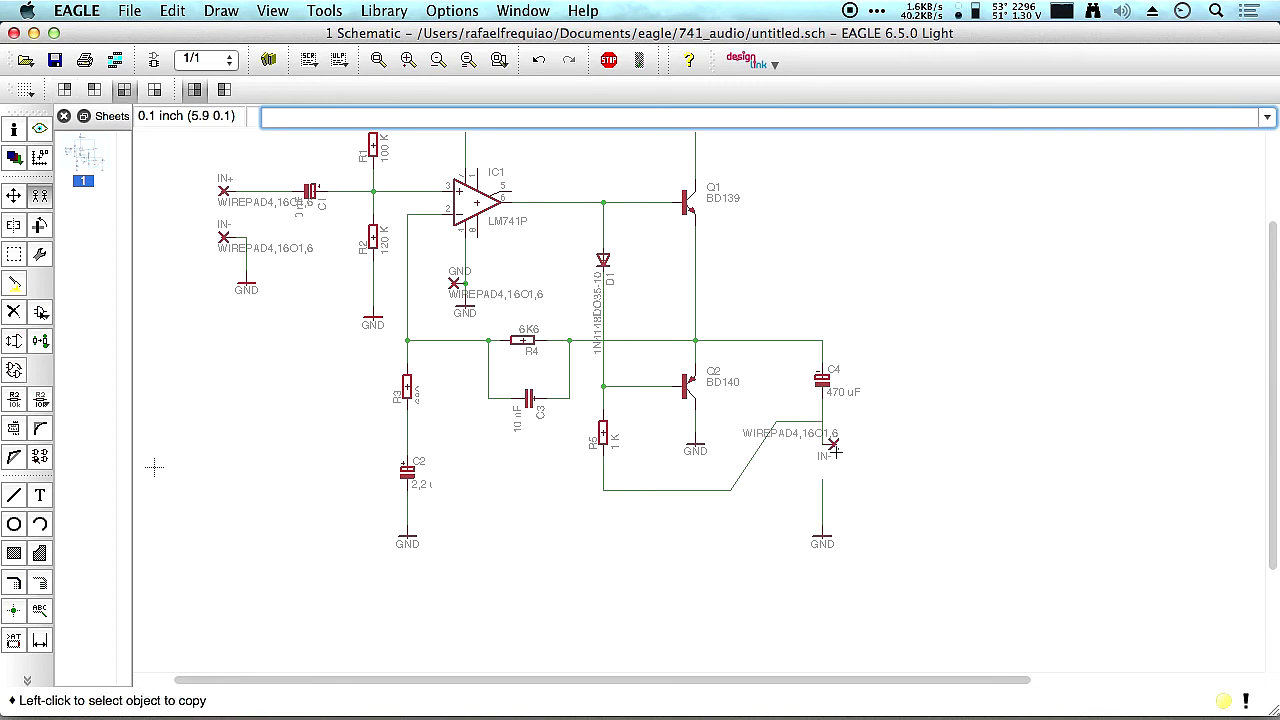
pyautogui.click(834, 453)
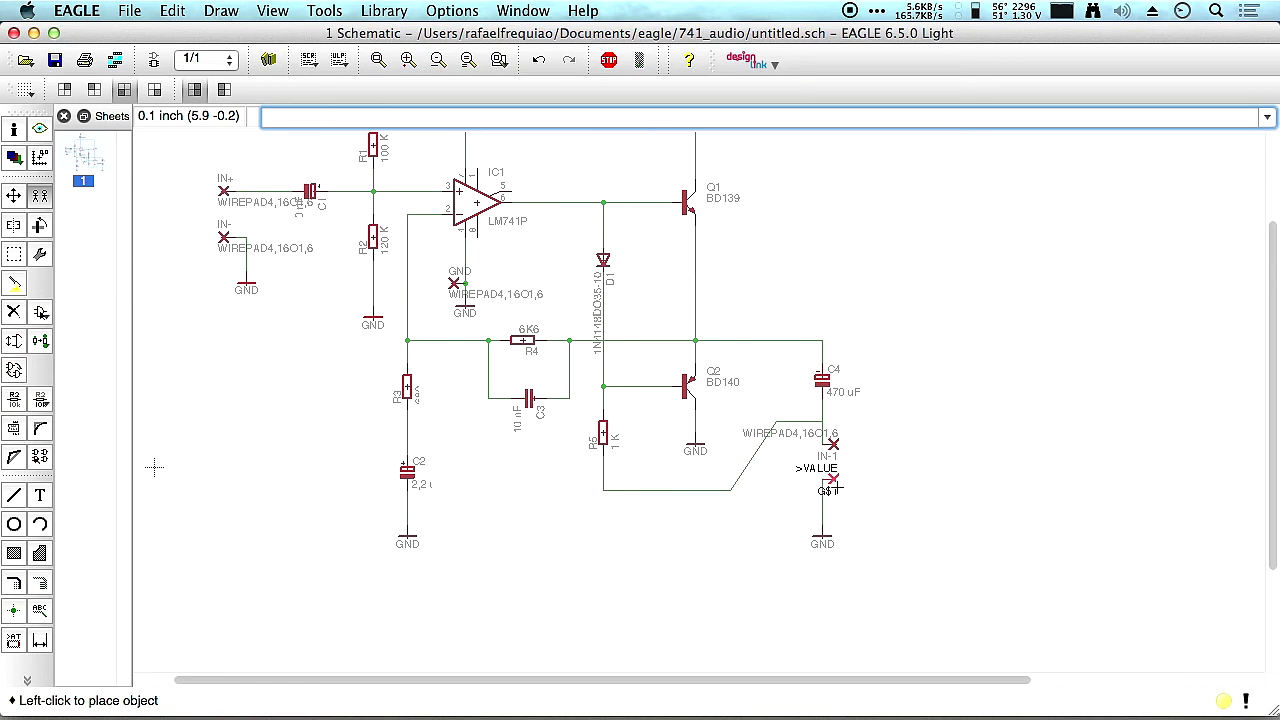
pyautogui.click(834, 477)
# Rename the upper copied wirepad below C4 as OUT+ and the lower one as OUT-.
pyautogui.scroll(3, 782, 435)
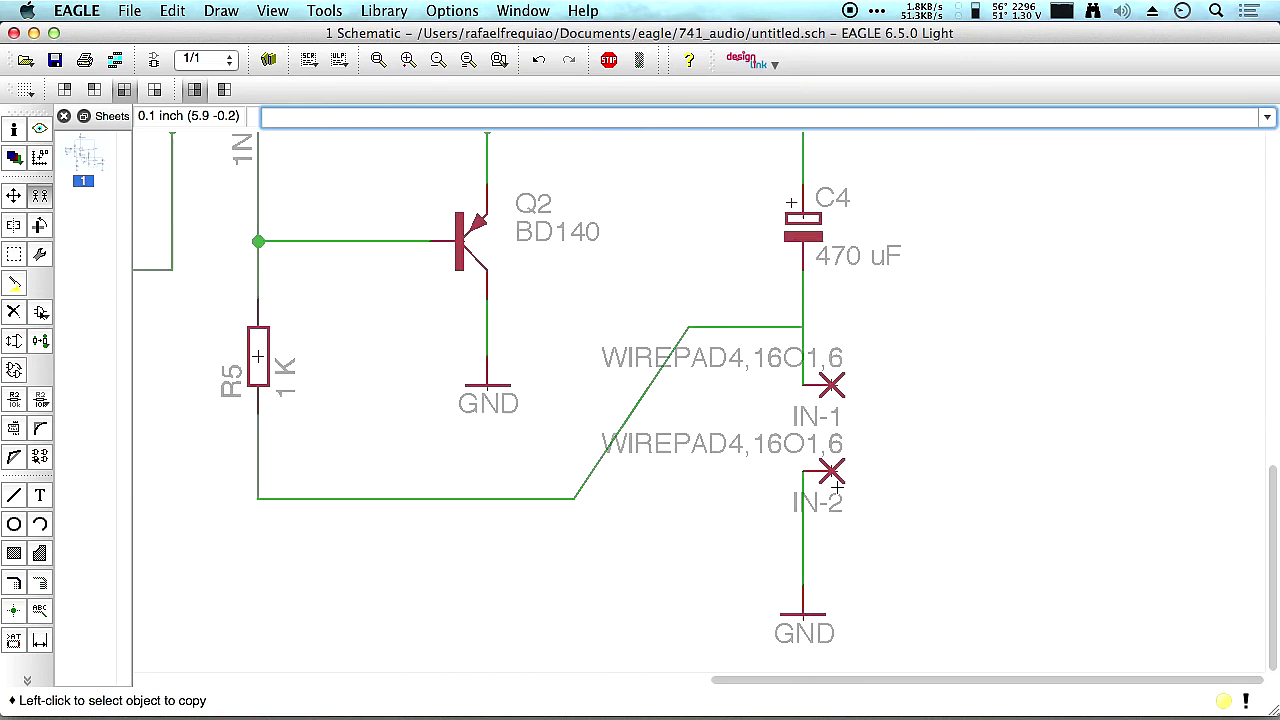
pyautogui.click(16, 130)
pyautogui.click(827, 390)
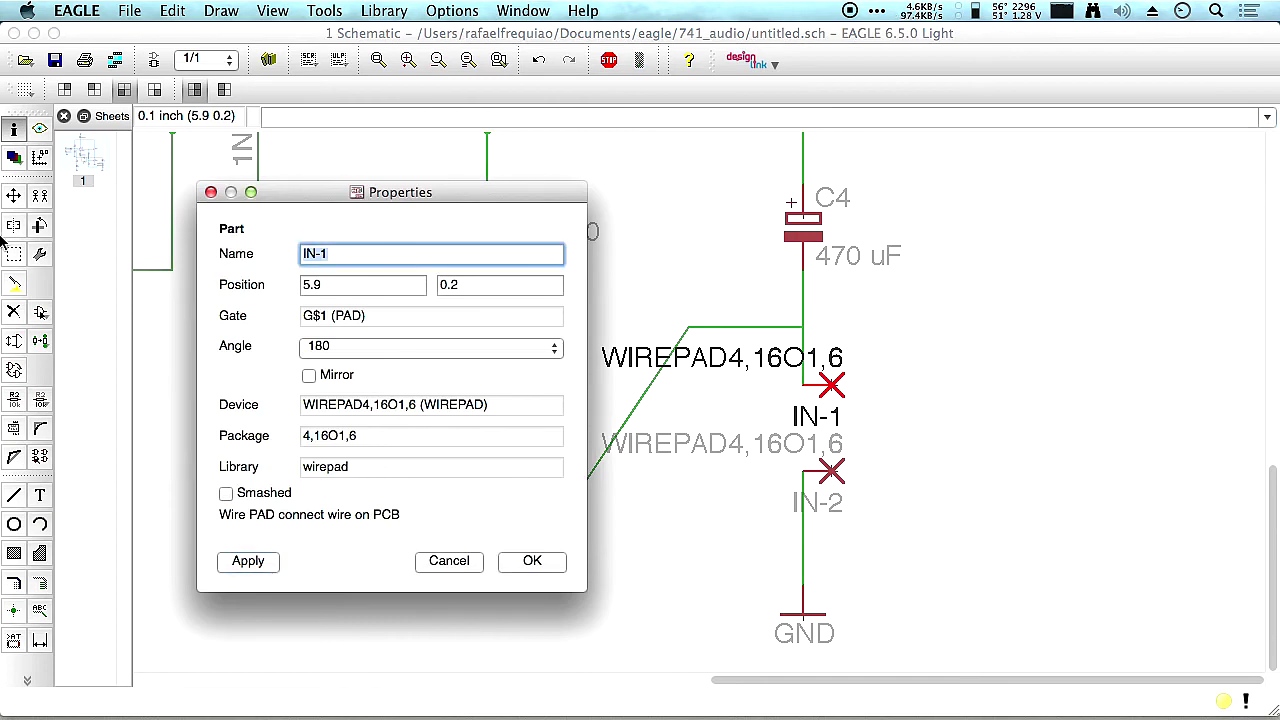
pyautogui.write('OUT+')
pyautogui.press('Return')
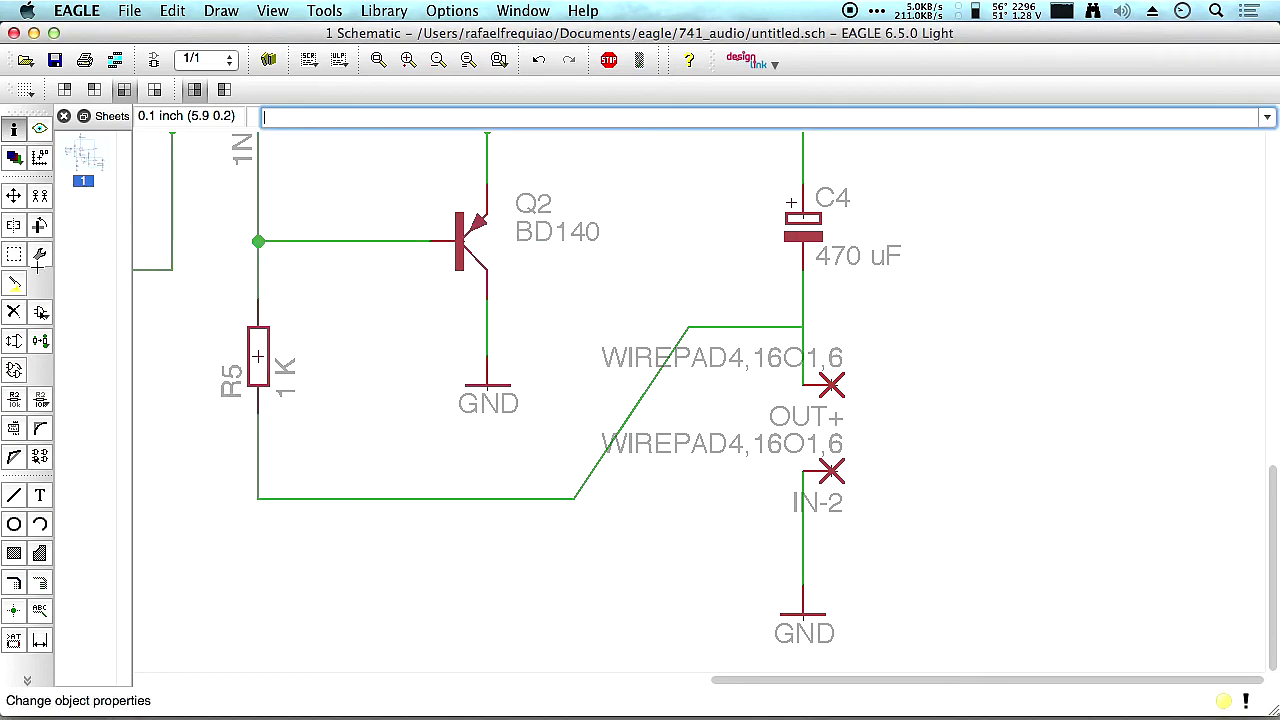
pyautogui.click(834, 474)
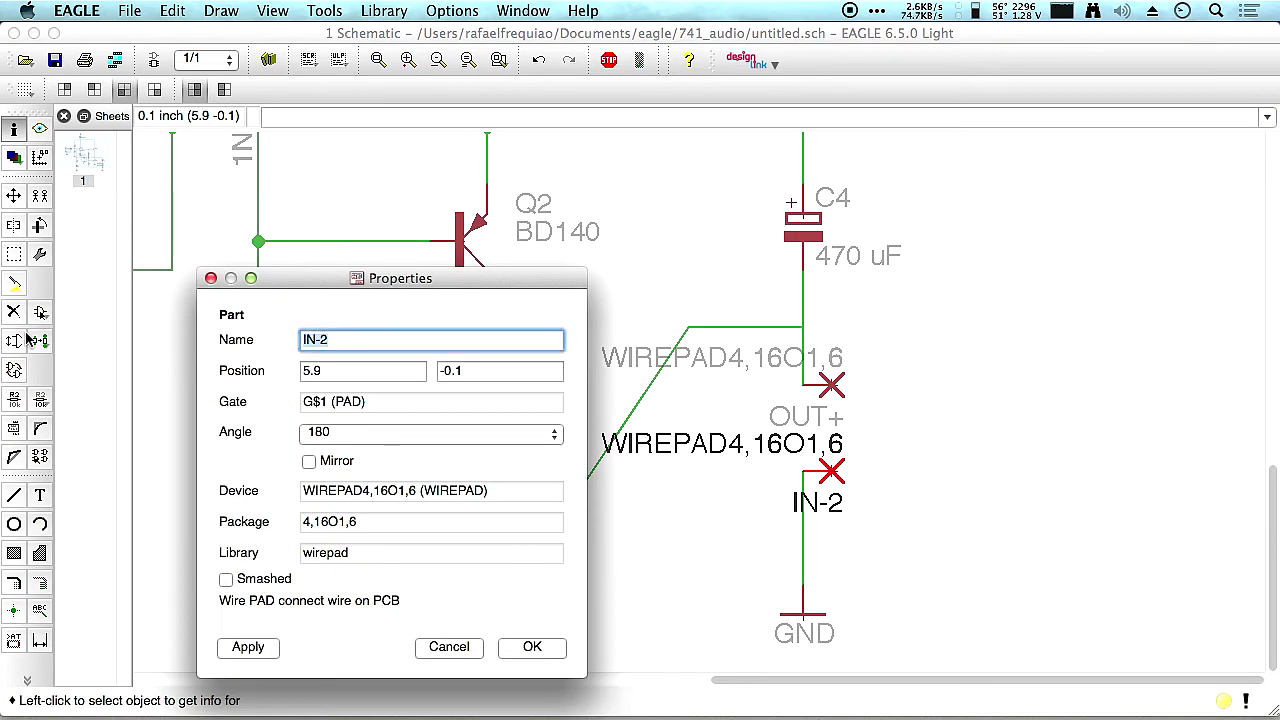
pyautogui.write('OUT-')
pyautogui.press('Return')
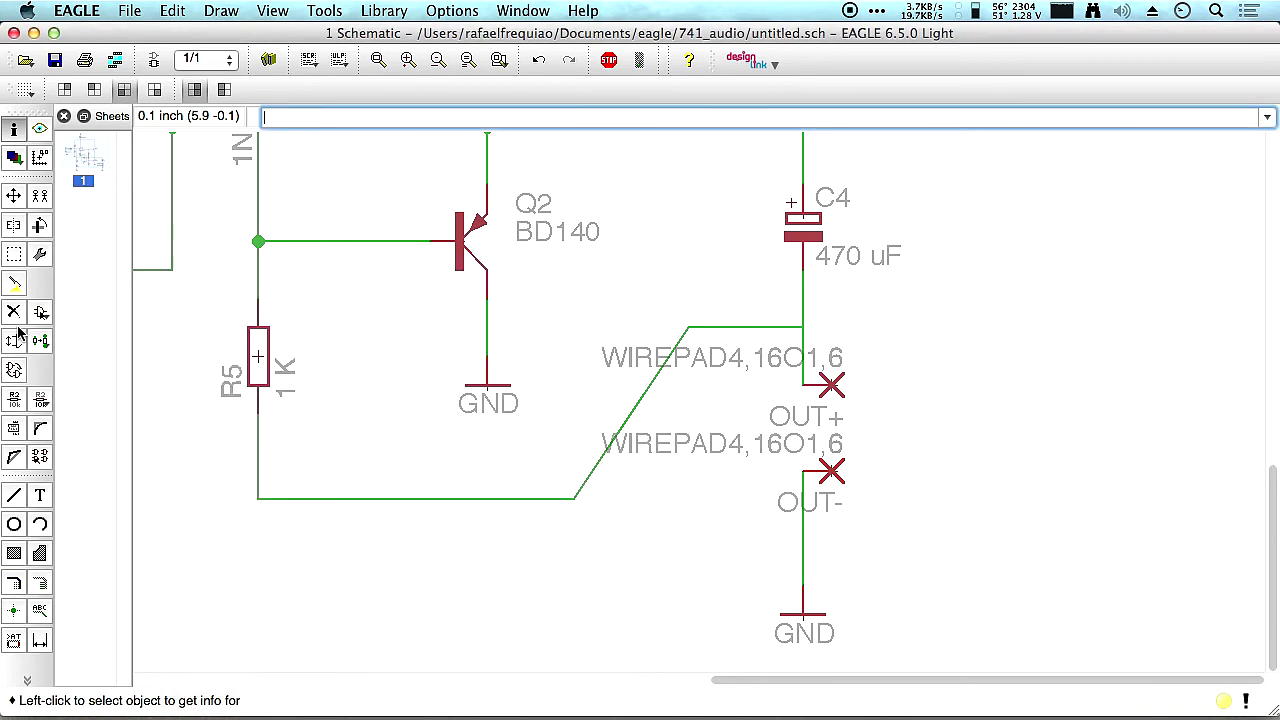
# Review the input pads, C1, the R1/R2 divider, the op-amp's connections and the VCC wiring to Q1.
pyautogui.scroll(-3, 295, 465)
pyautogui.moveTo(538, 379); pyautogui.dragTo(1022, 619, button='middle')
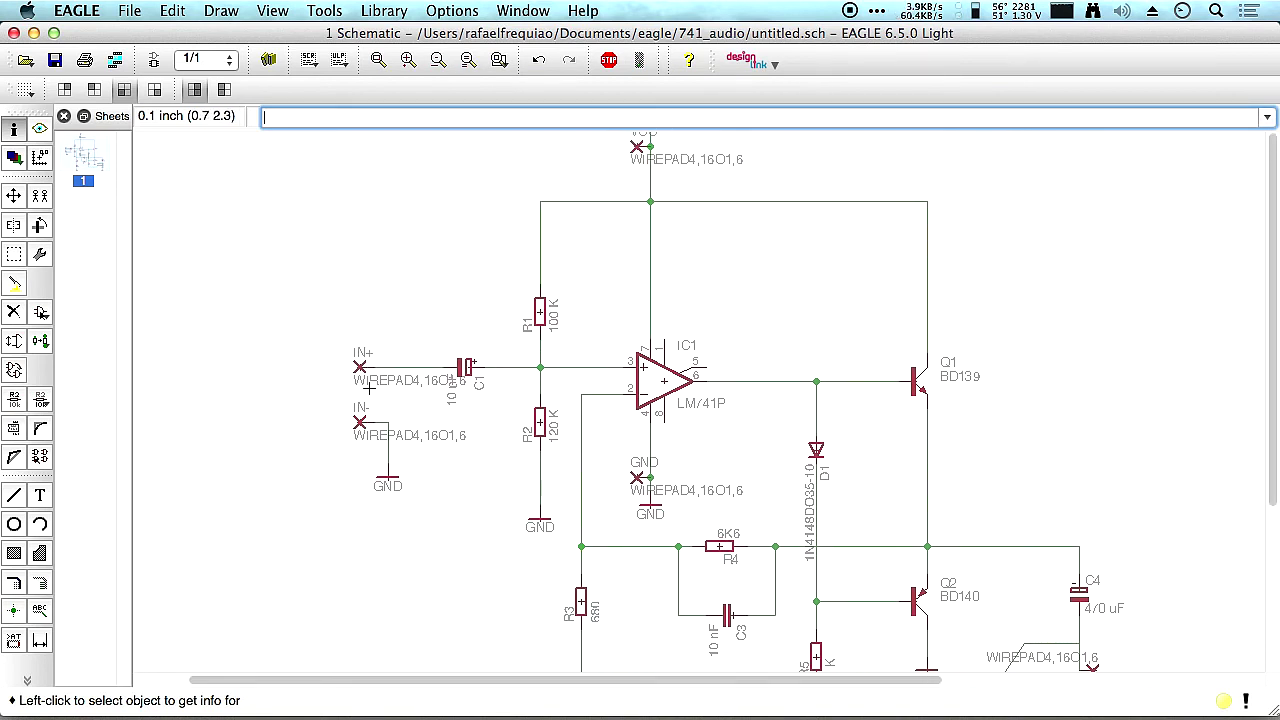
pyautogui.scroll(8, 464, 376)
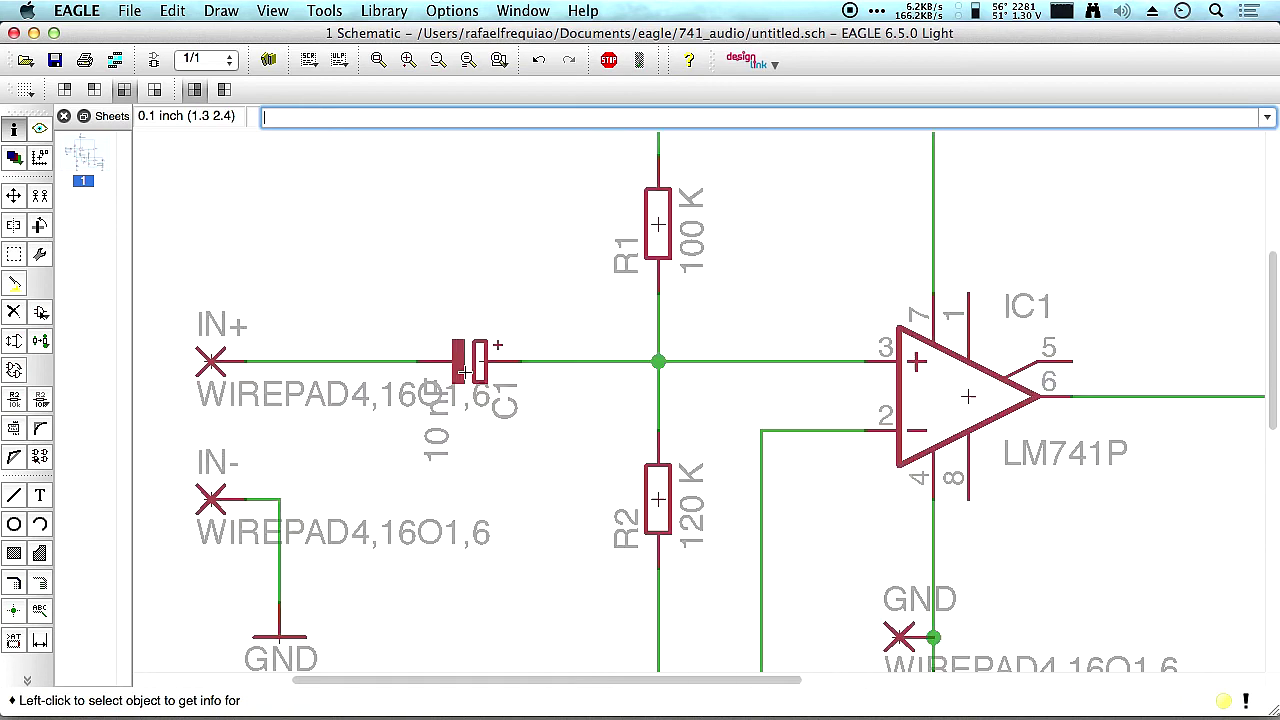
pyautogui.scroll(-3, 464, 376)
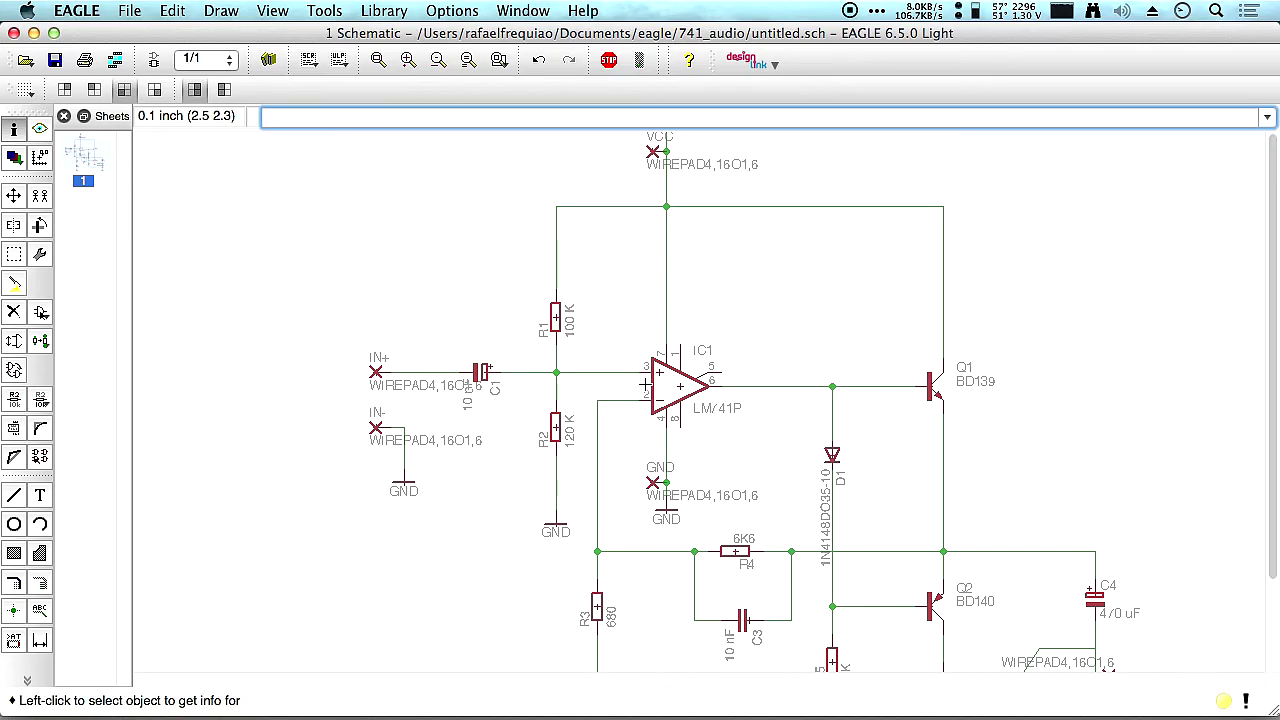
pyautogui.scroll(2, 585, 362)
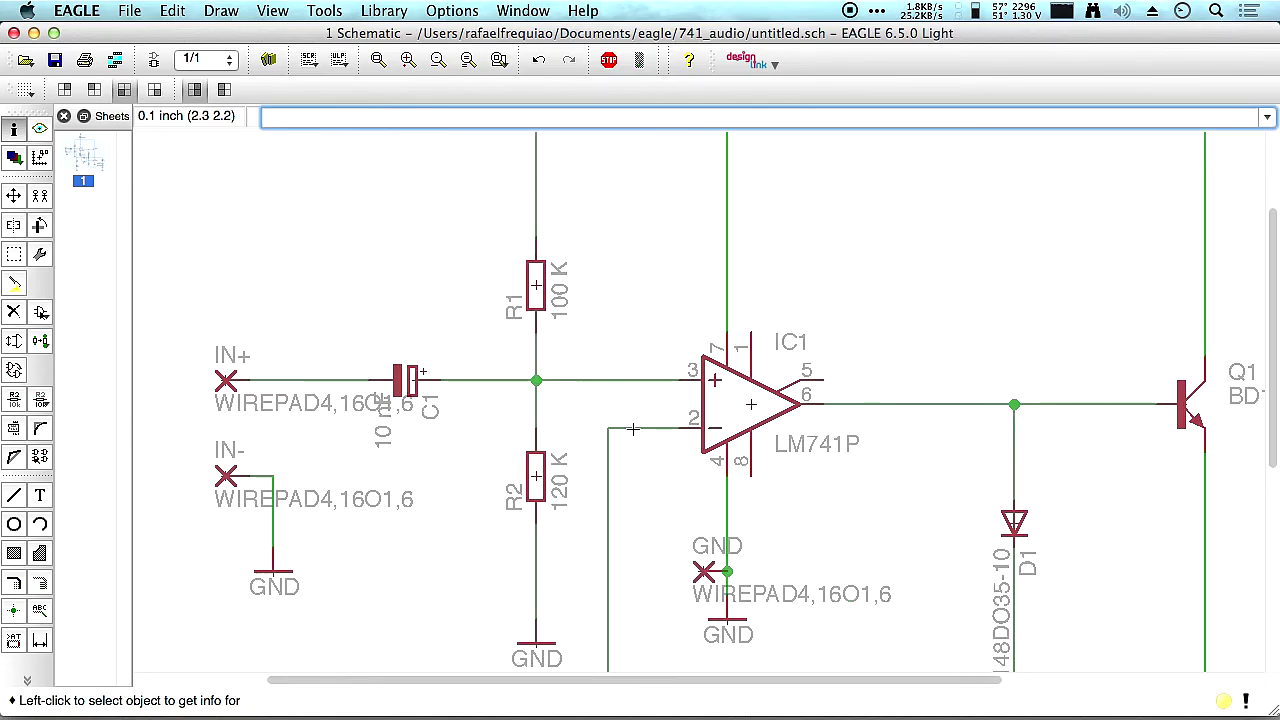
pyautogui.scroll(5, 590, 370)
pyautogui.hscroll(3, 590, 370)
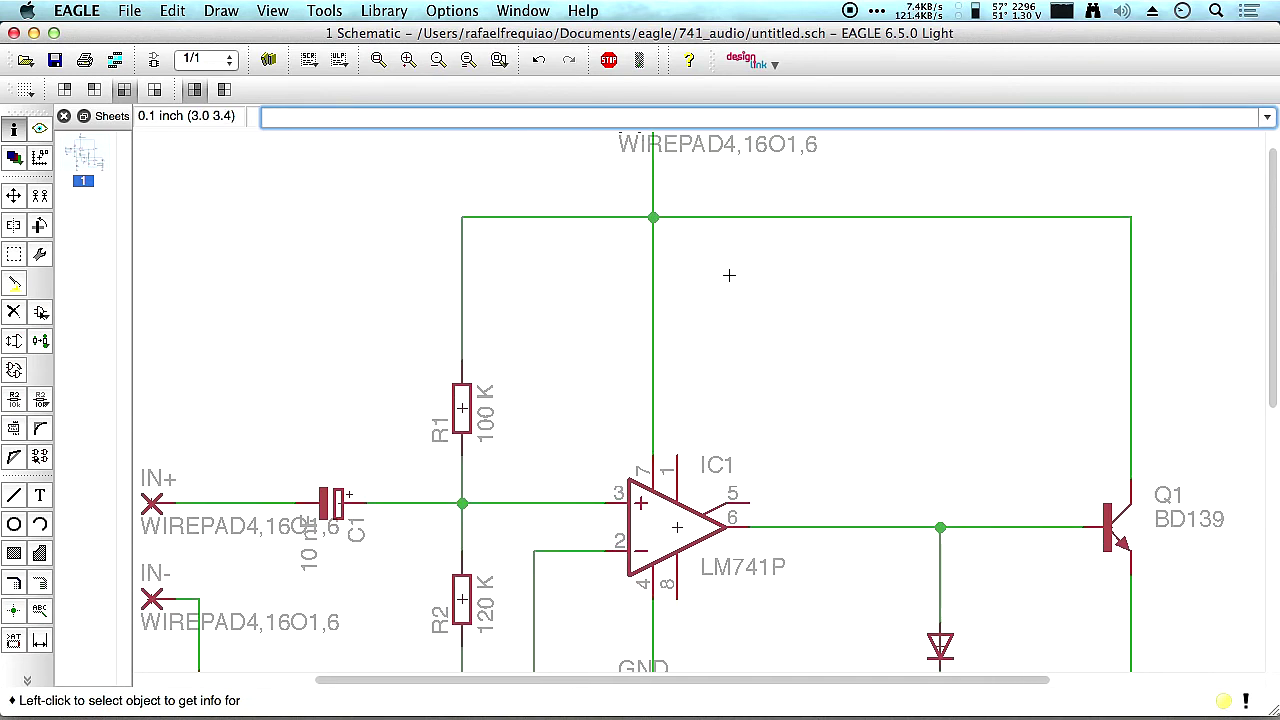
pyautogui.scroll(8, 683, 323)
pyautogui.hscroll(2, 683, 323)
pyautogui.scroll(-6, 615, 205)
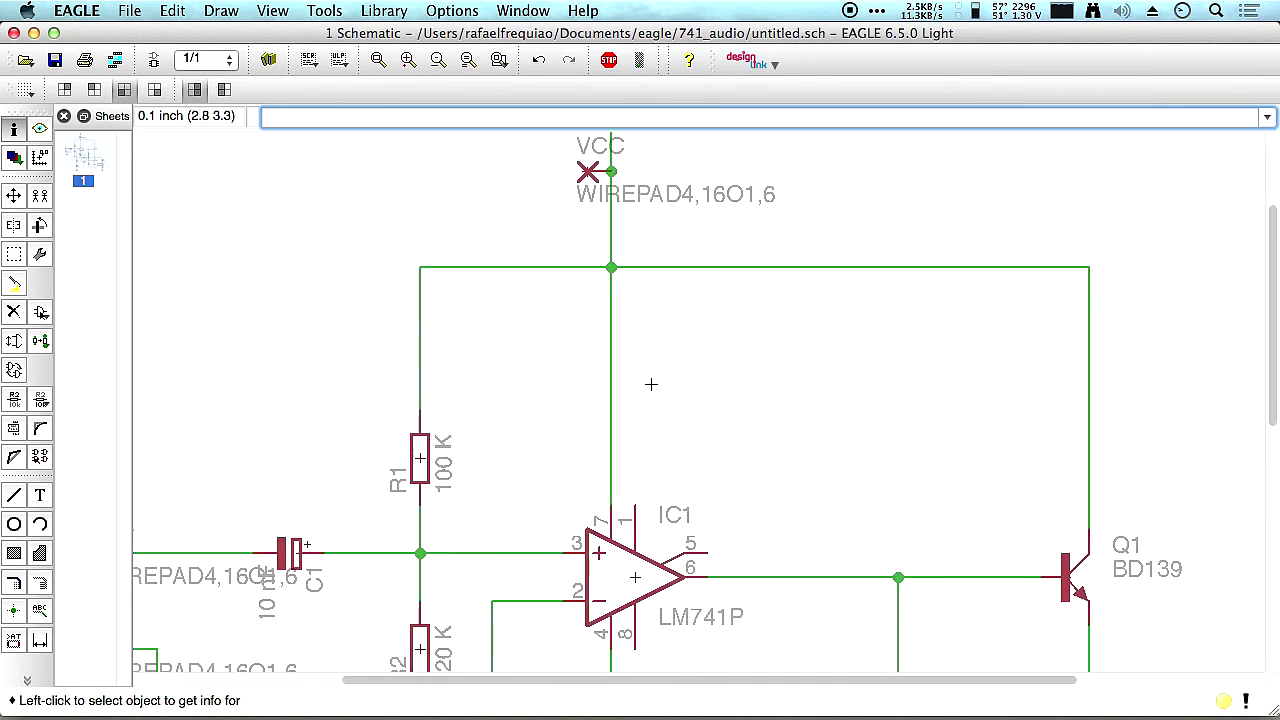
pyautogui.scroll(-5, 615, 205)
pyautogui.hscroll(-1, 594, 329)
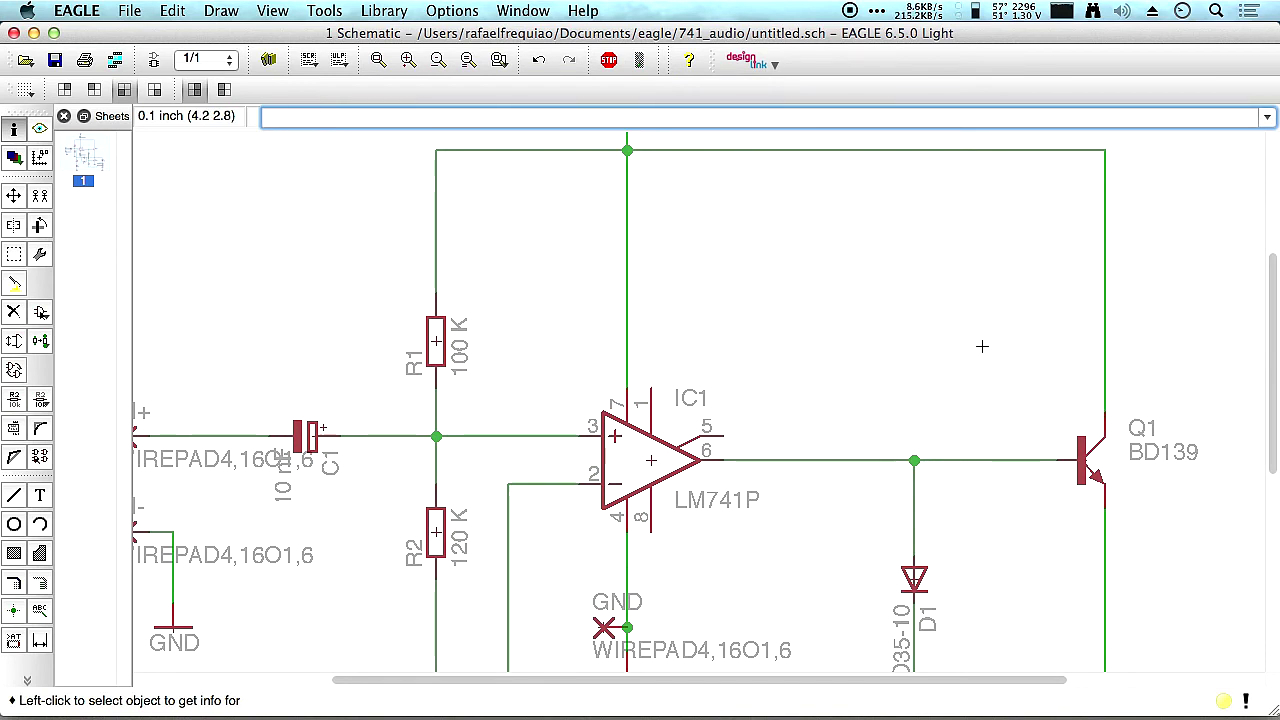
# Review the op-amp's ground wiring, the R3/C2 branch, the R4/C3 feedback network, D1, R5 and the Q1/Q2 output stage.
pyautogui.scroll(-10, 683, 503)
pyautogui.hscroll(-6, 683, 503)
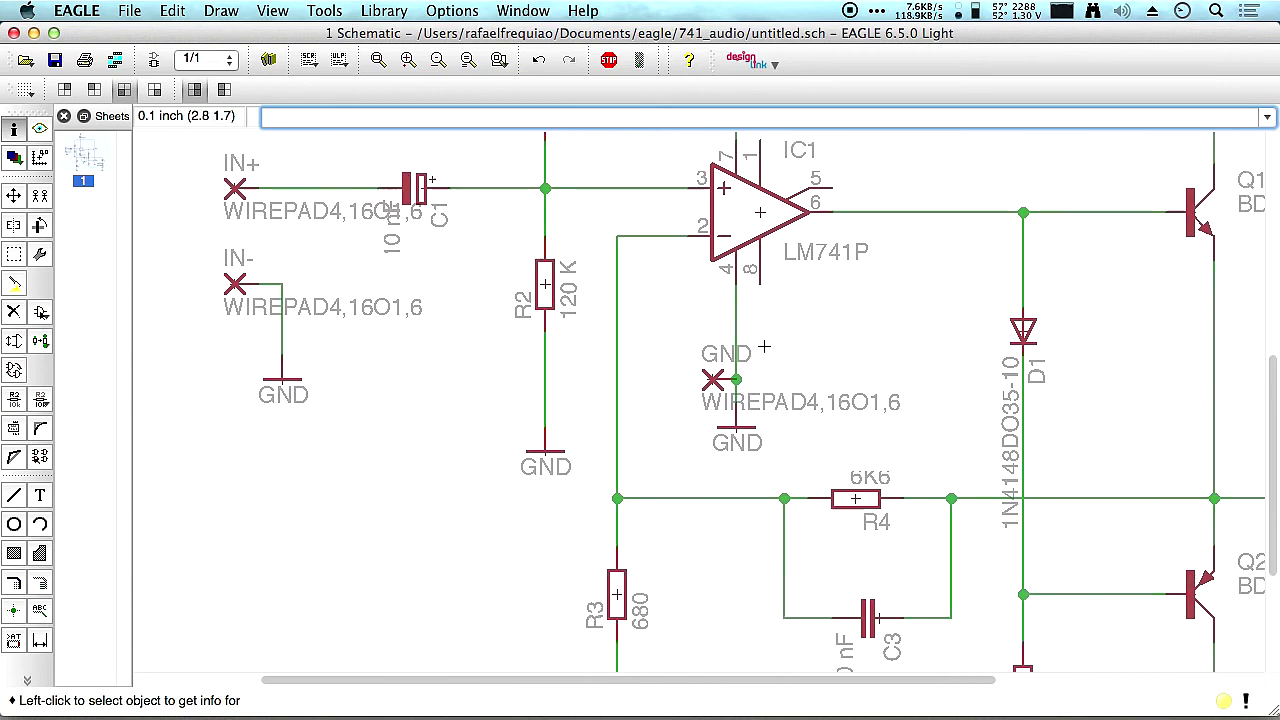
pyautogui.scroll(-2, 793, 375)
pyautogui.hscroll(3, 793, 375)
pyautogui.scroll(-5, 628, 300)
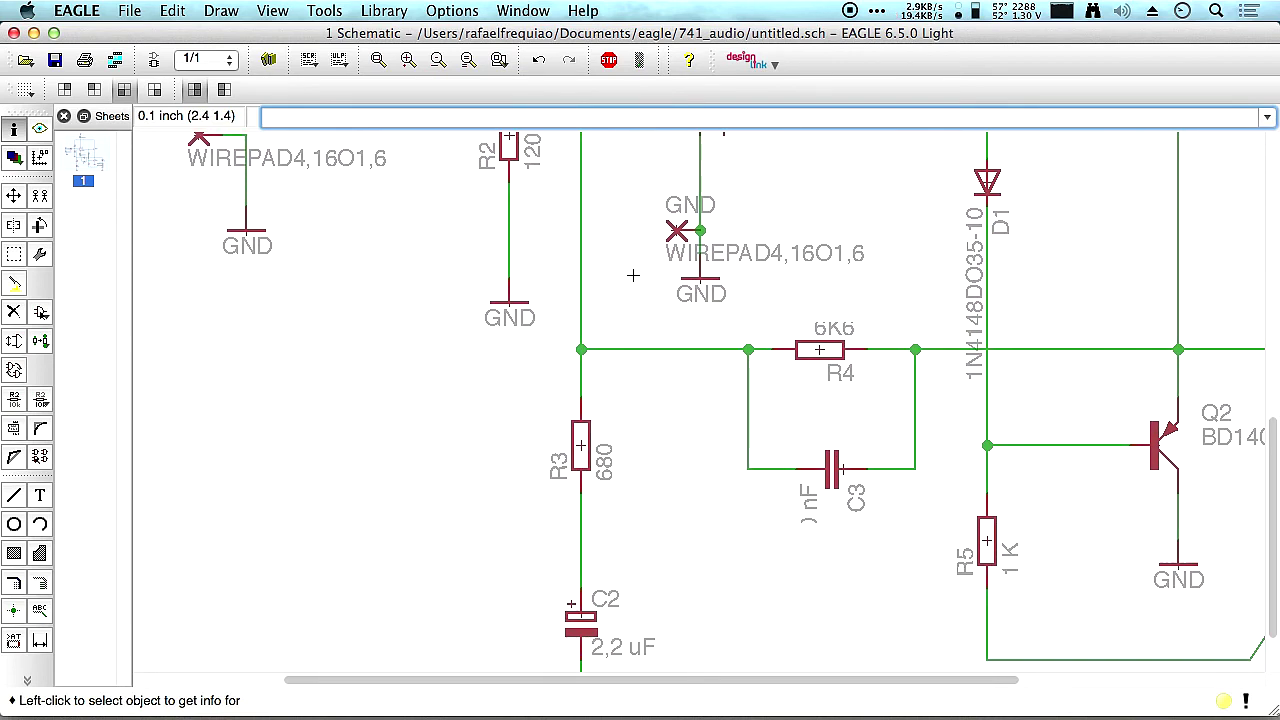
pyautogui.scroll(-5, 610, 390)
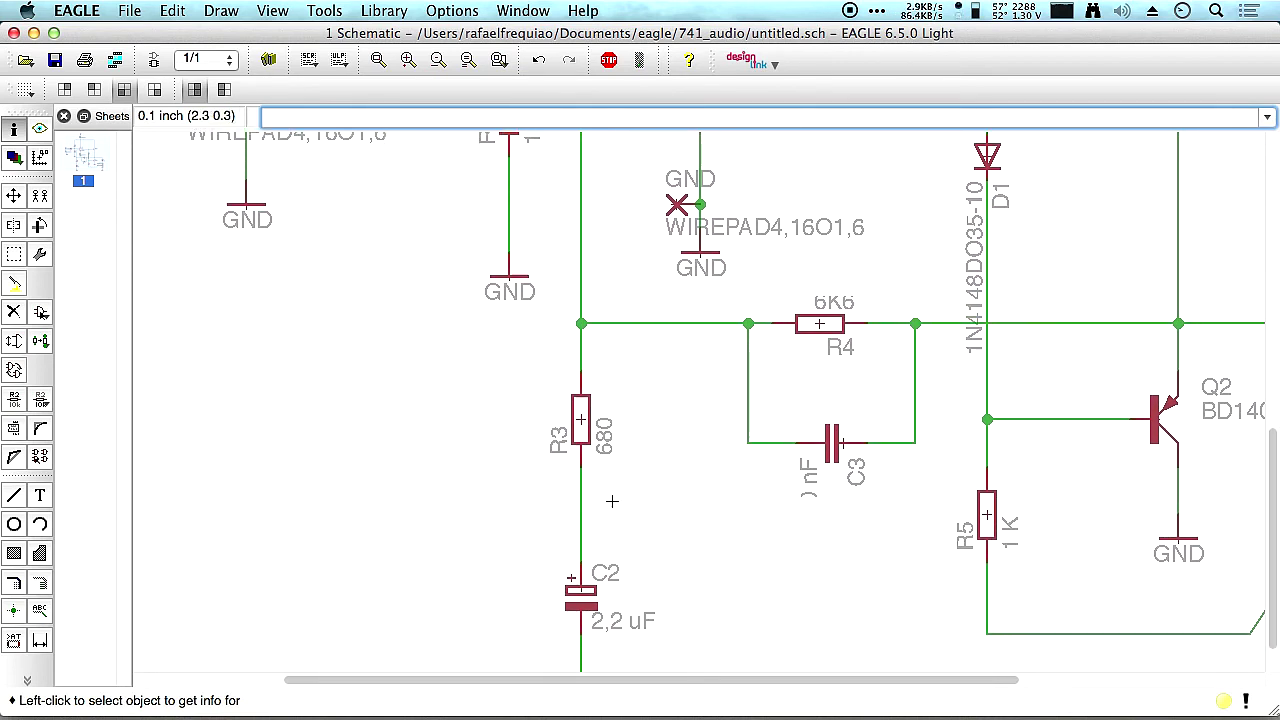
pyautogui.scroll(6, 580, 374)
pyautogui.hscroll(5, 580, 374)
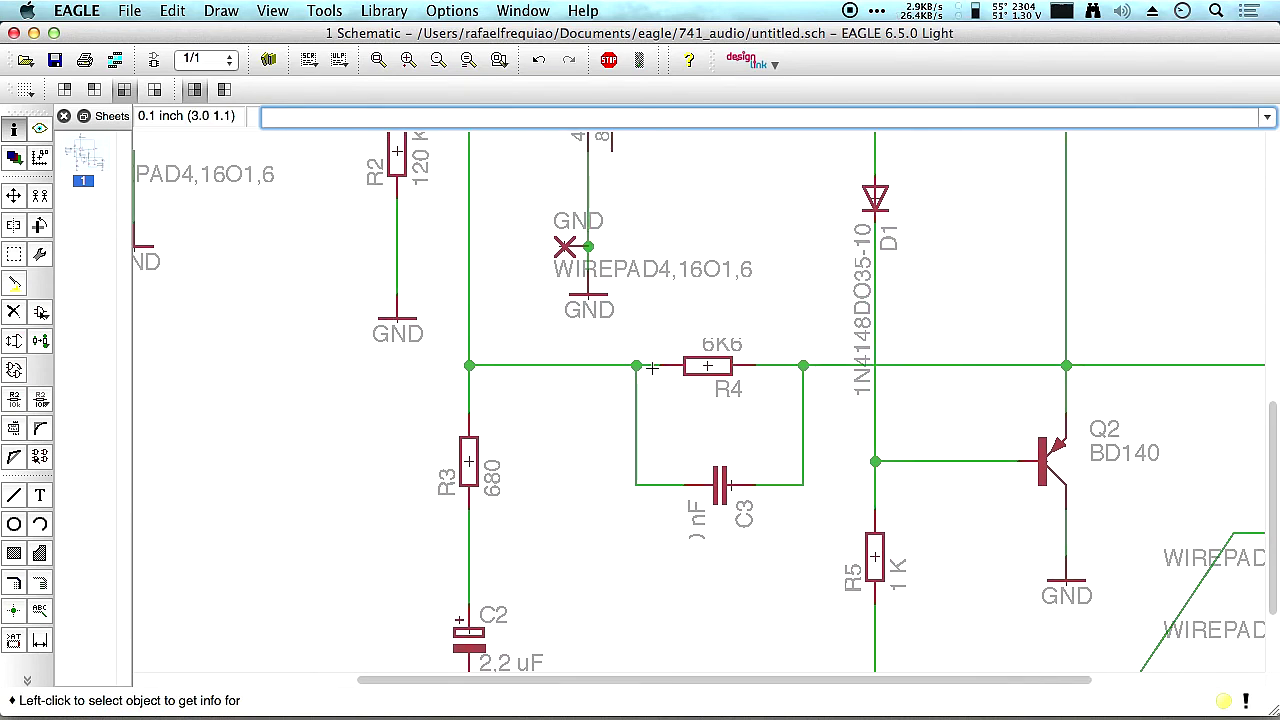
pyautogui.scroll(3, 815, 372)
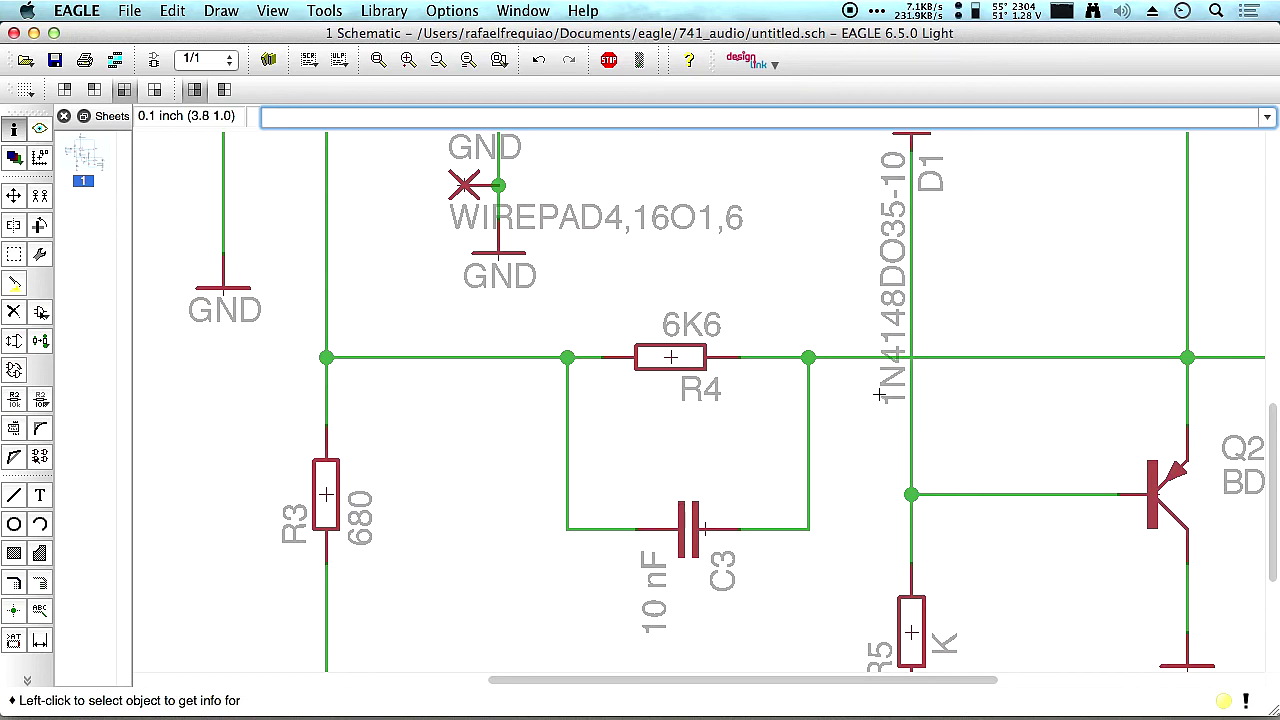
pyautogui.scroll(-3, 877, 393)
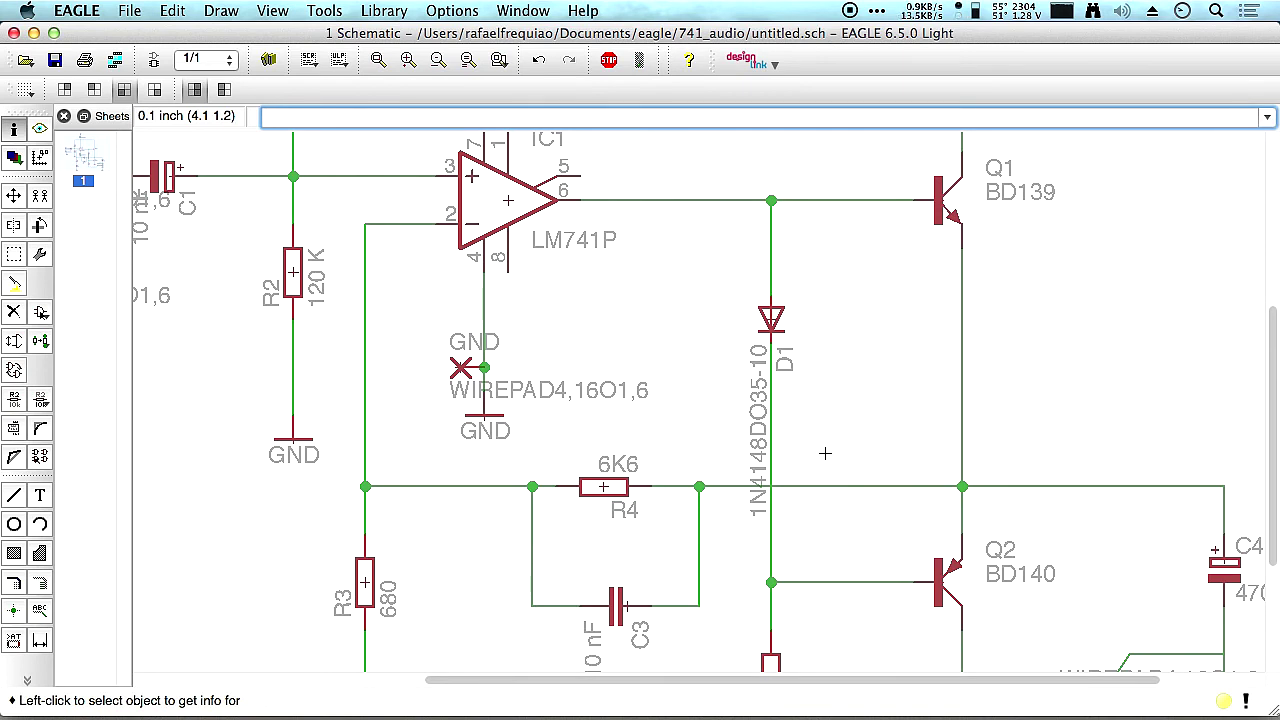
pyautogui.scroll(-5, 824, 466)
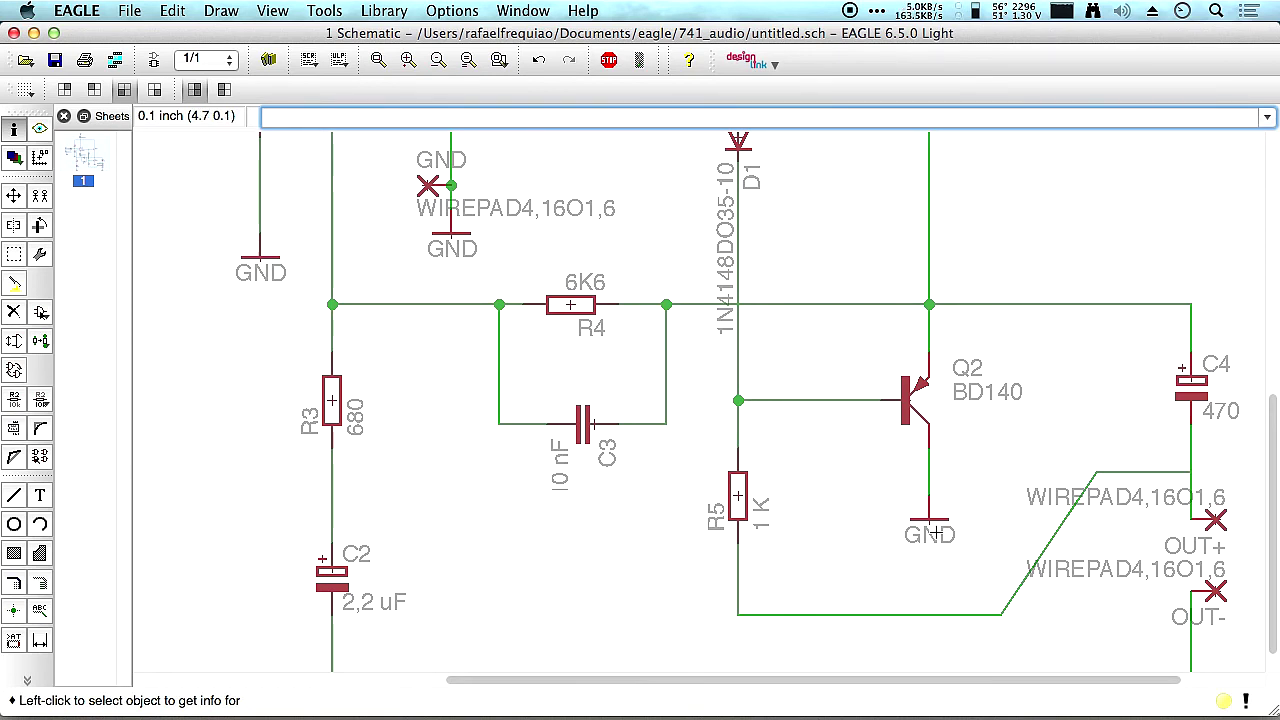
# Place a junction where the wire coming from R5 meets the wire between C4 and the OUT+ pad.
pyautogui.hscroll(5, 910, 506)
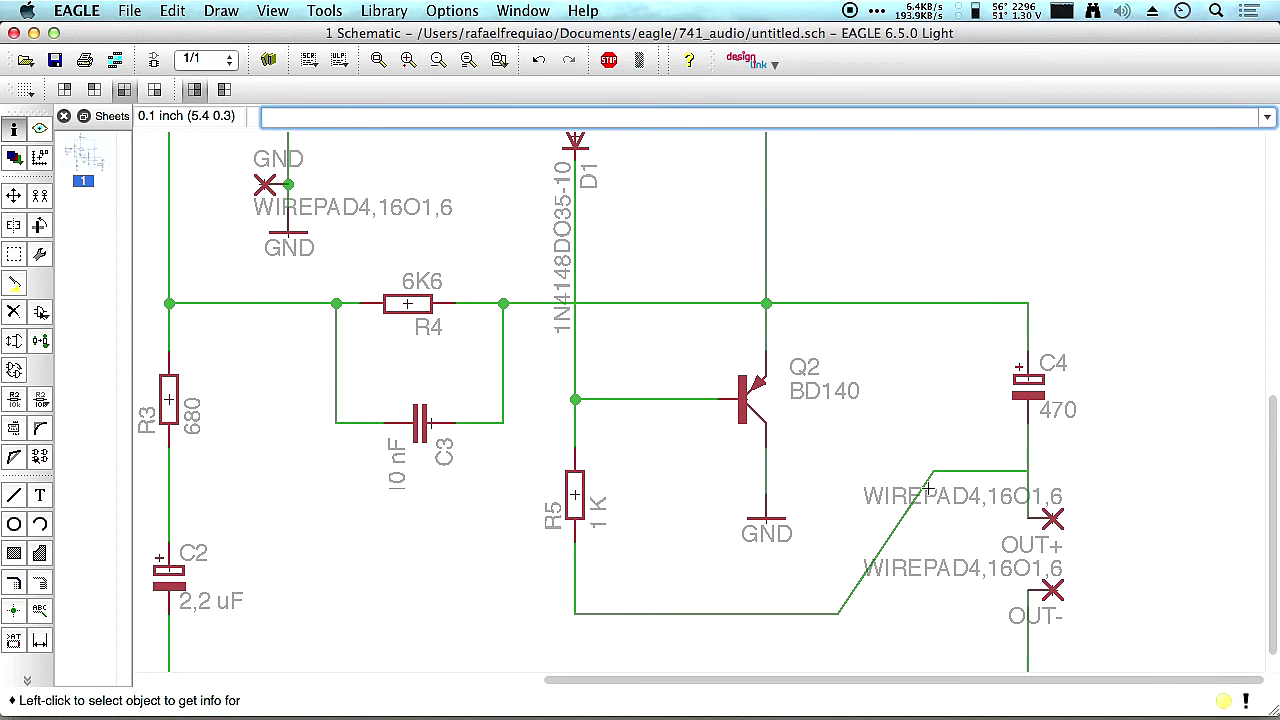
pyautogui.click(14, 610)
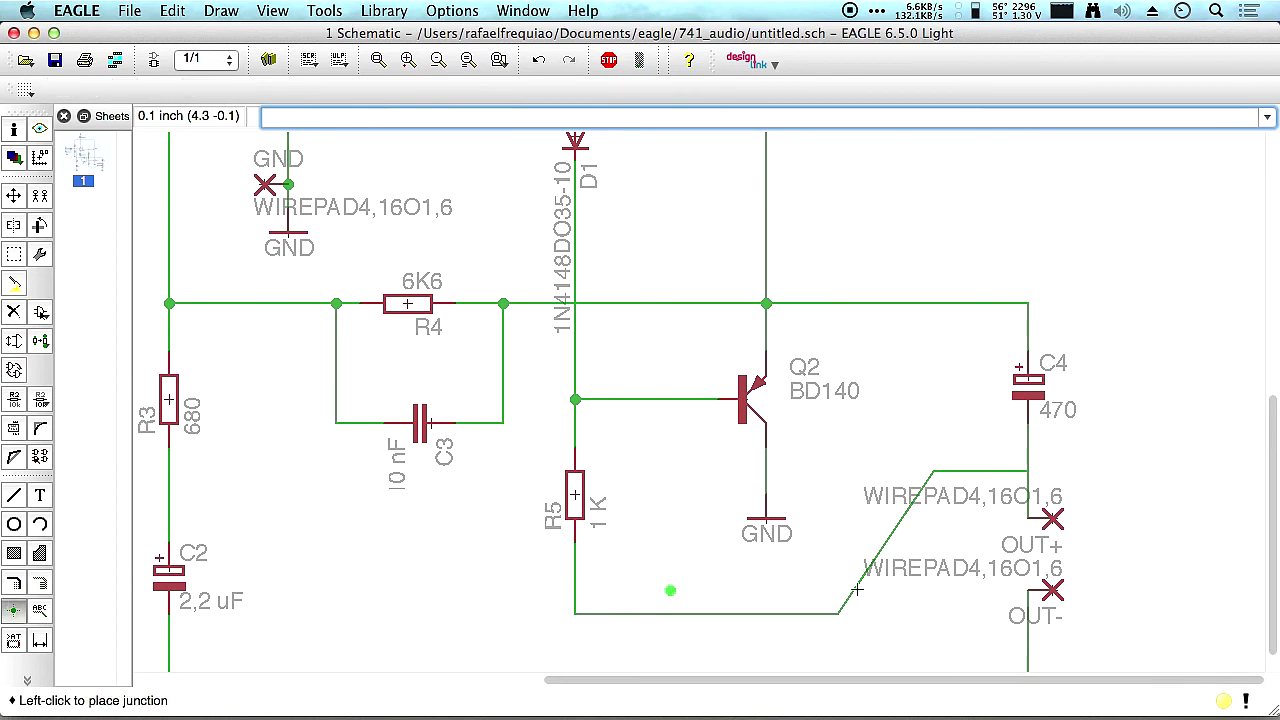
pyautogui.click(1028, 470)
pyautogui.scroll(-5, 1000, 440)
pyautogui.hscroll(-2, 945, 403)
pyautogui.scroll(10, 849, 337)
pyautogui.hscroll(2, 849, 337)
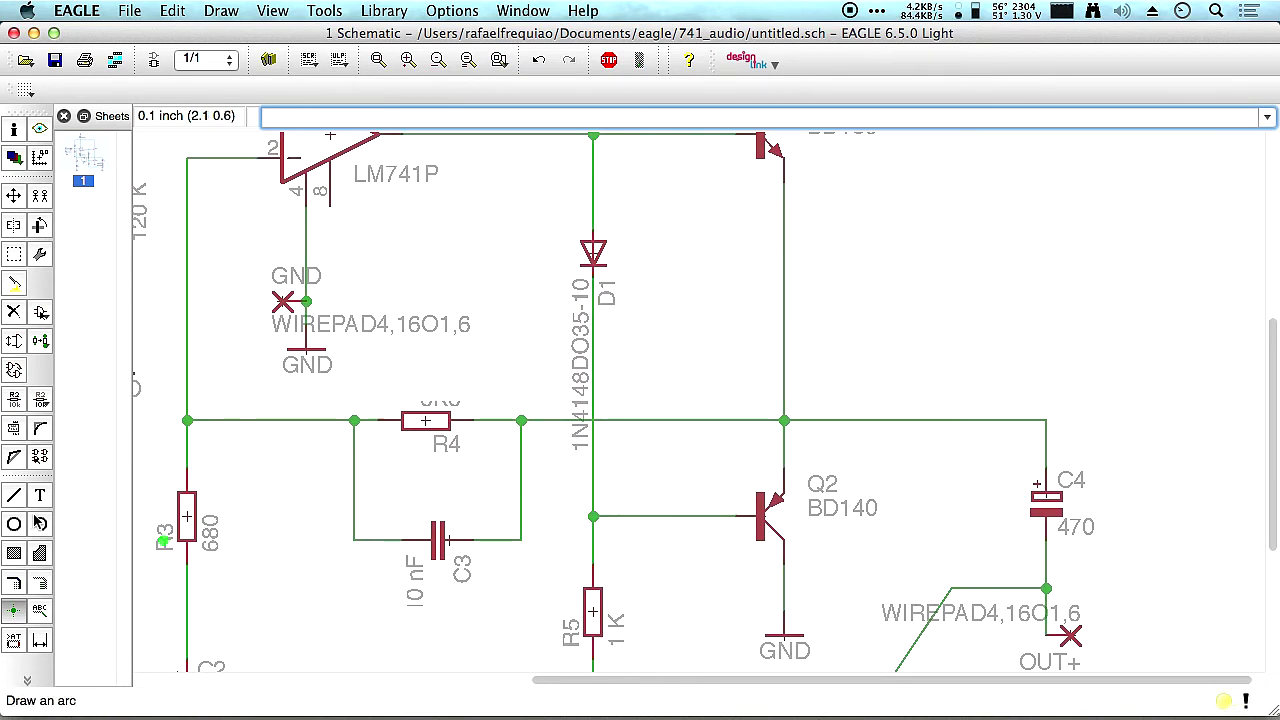
# Examine the whole schematic, from the VCC supply and input pads to the output pads and ground symbols.
pyautogui.click(14, 128)
pyautogui.click(39, 128)
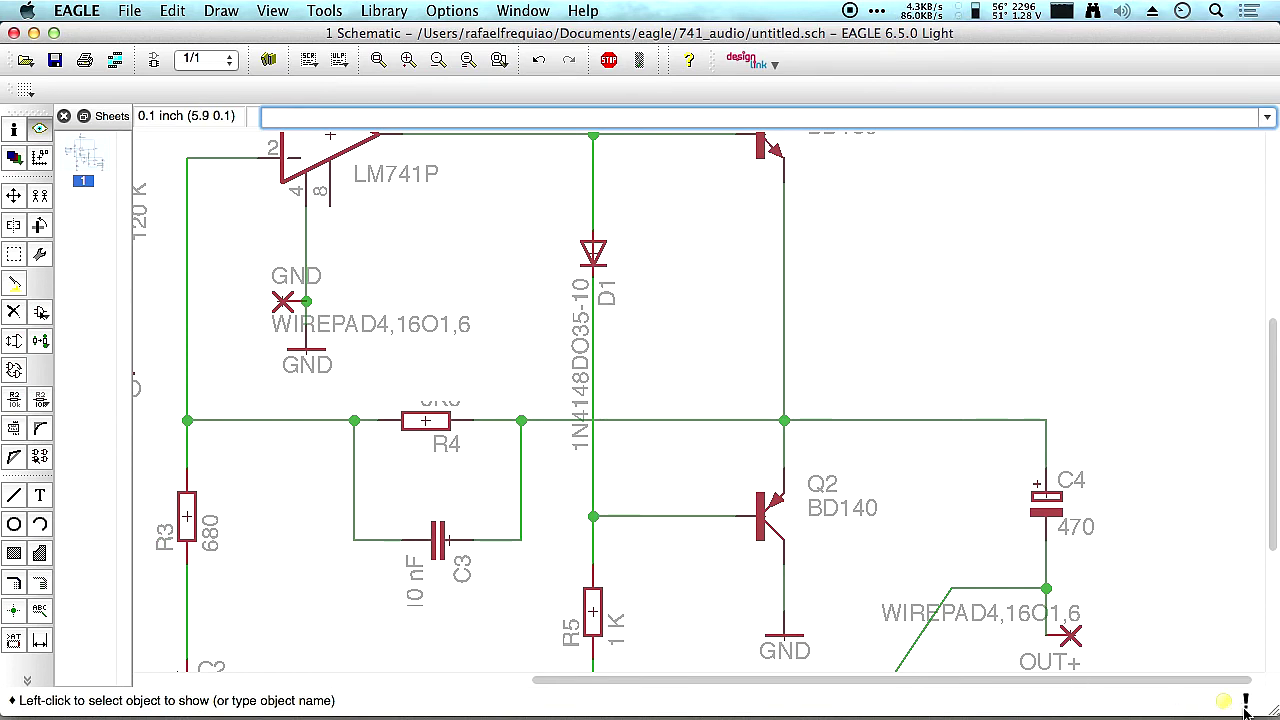
pyautogui.scroll(-2, 992, 455)
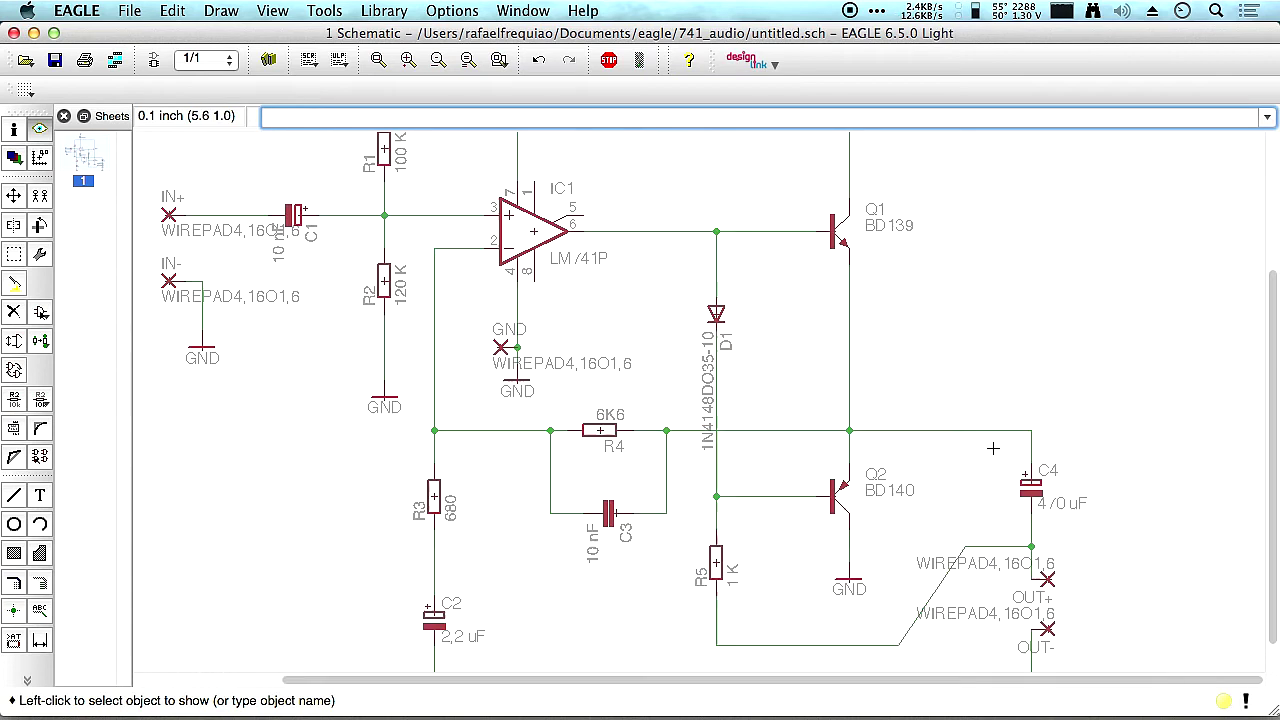
pyautogui.scroll(3, 930, 453)
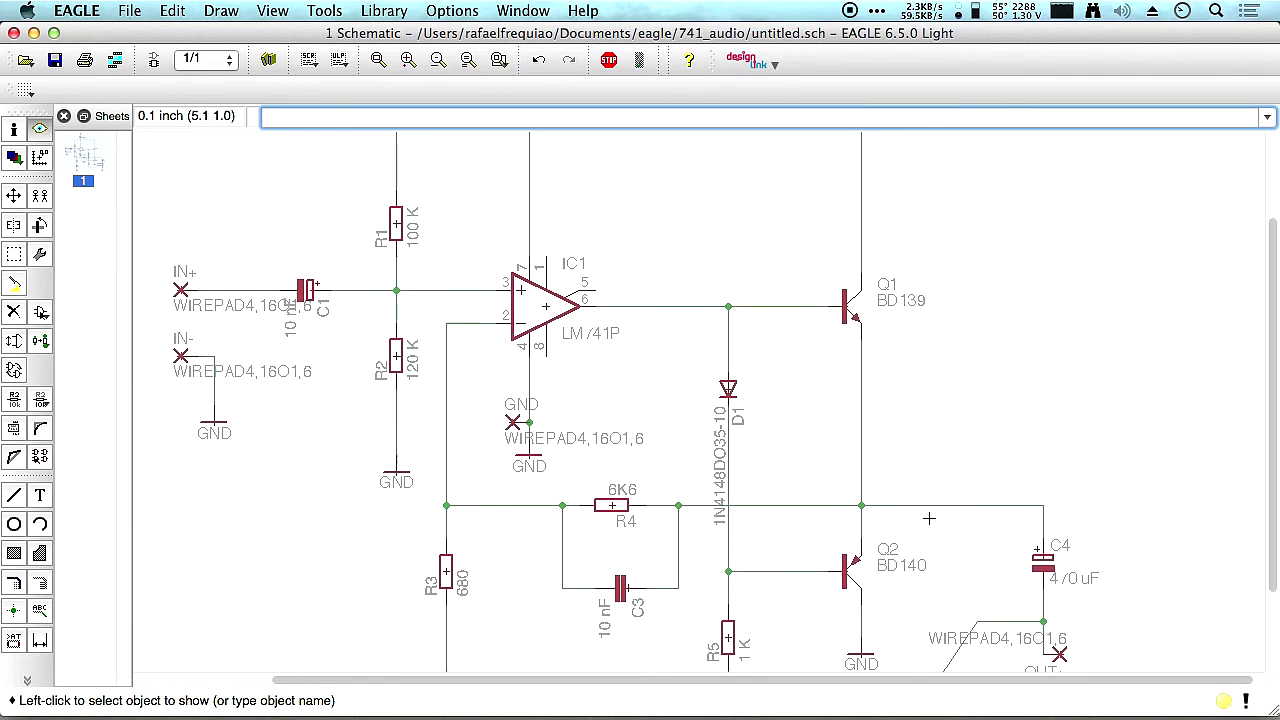
pyautogui.scroll(-1, 940, 521)
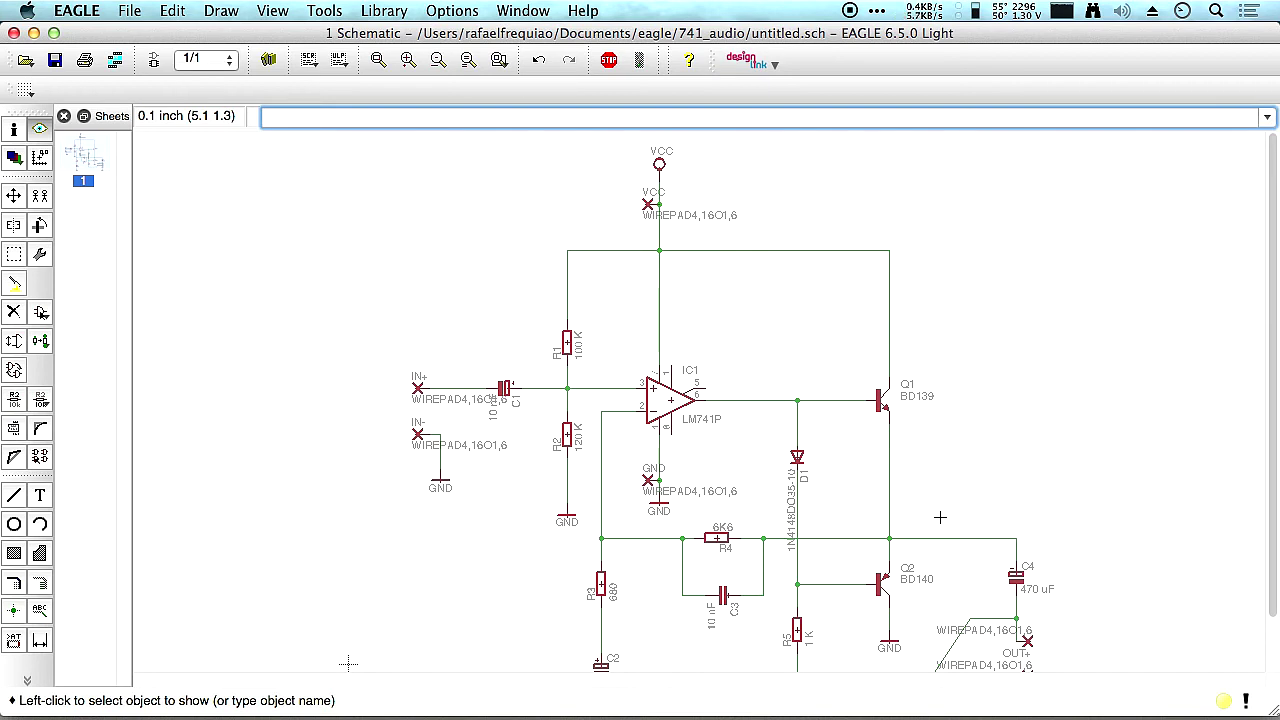
pyautogui.scroll(1, 940, 517)
pyautogui.scroll(-3, 200, 600)
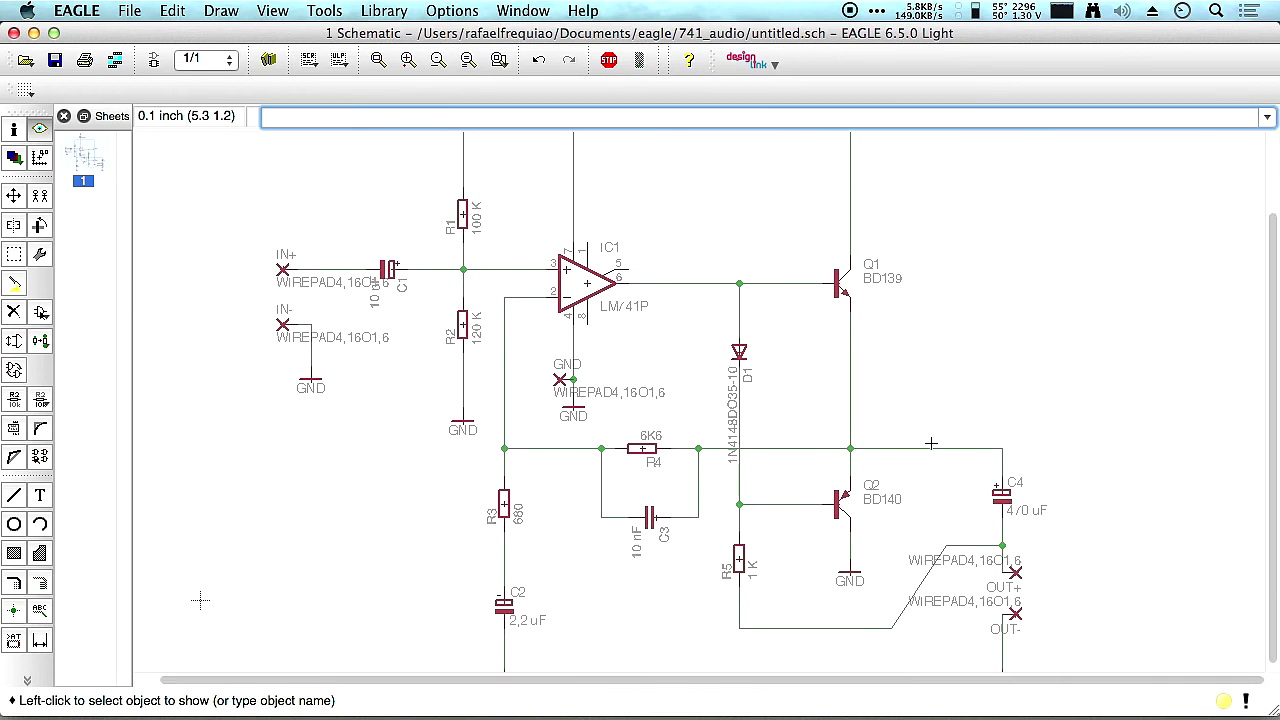
pyautogui.scroll(-4, 932, 444)
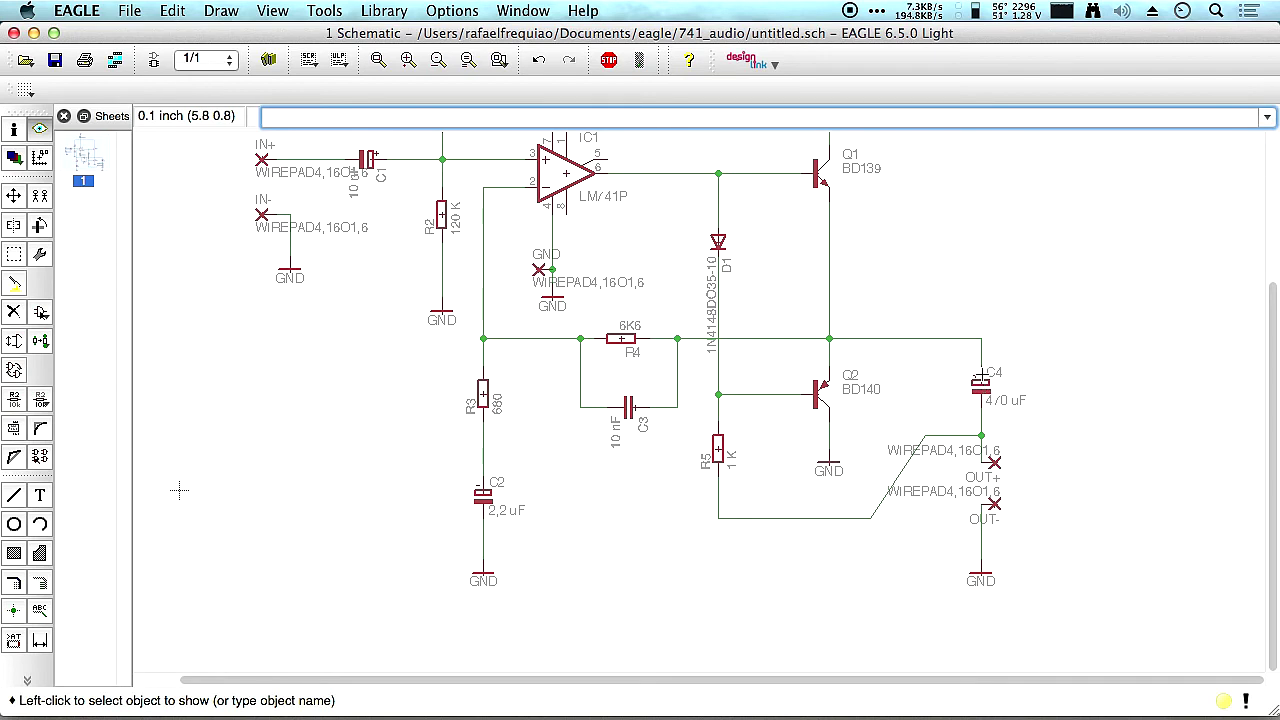
pyautogui.moveTo(177, 489); pyautogui.dragTo(223, 500, button='middle')
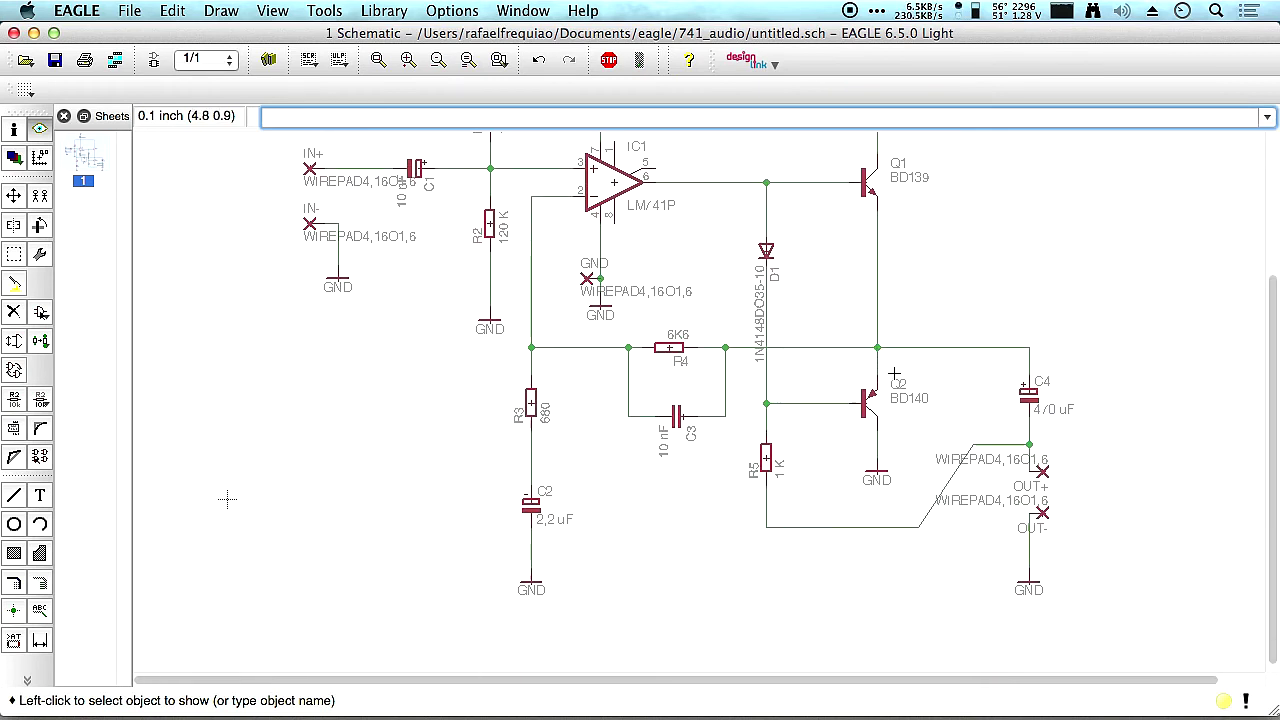
pyautogui.scroll(-3, 227, 499)
# Start saving the schematic and choose the 741_audio folder inside eagle as its location.
pyautogui.click(56, 61)
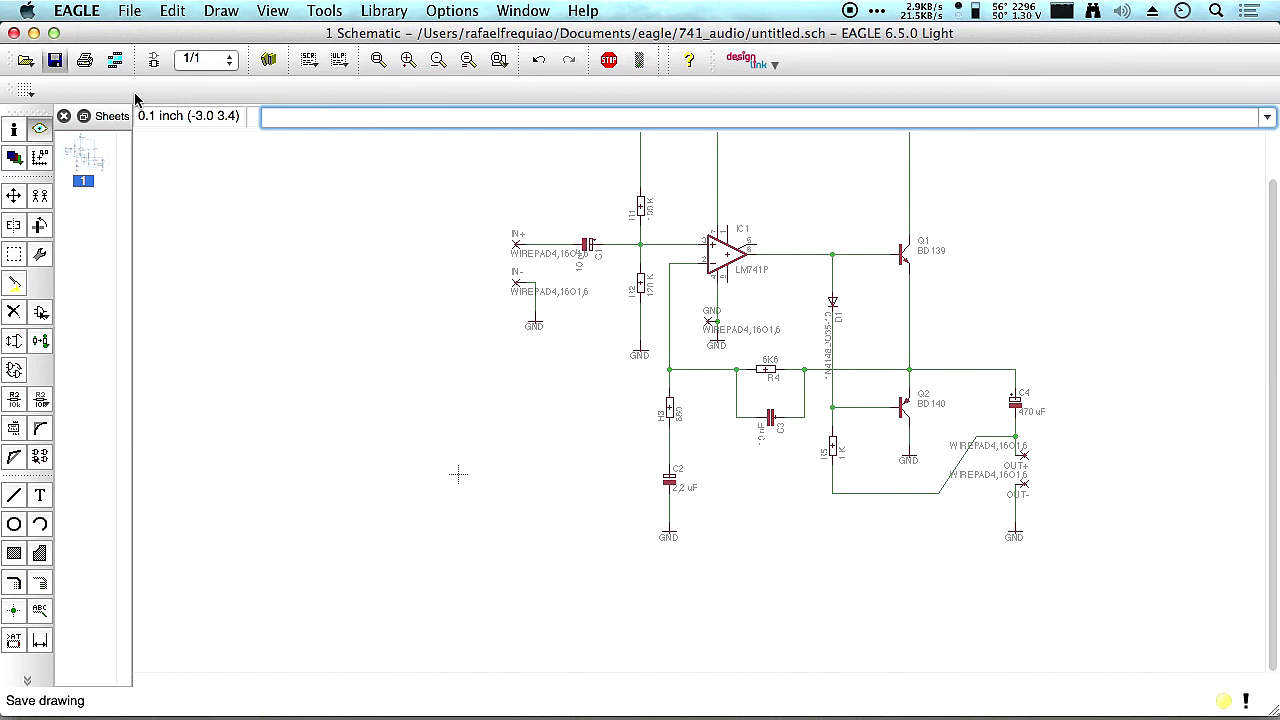
pyautogui.click(56, 61)
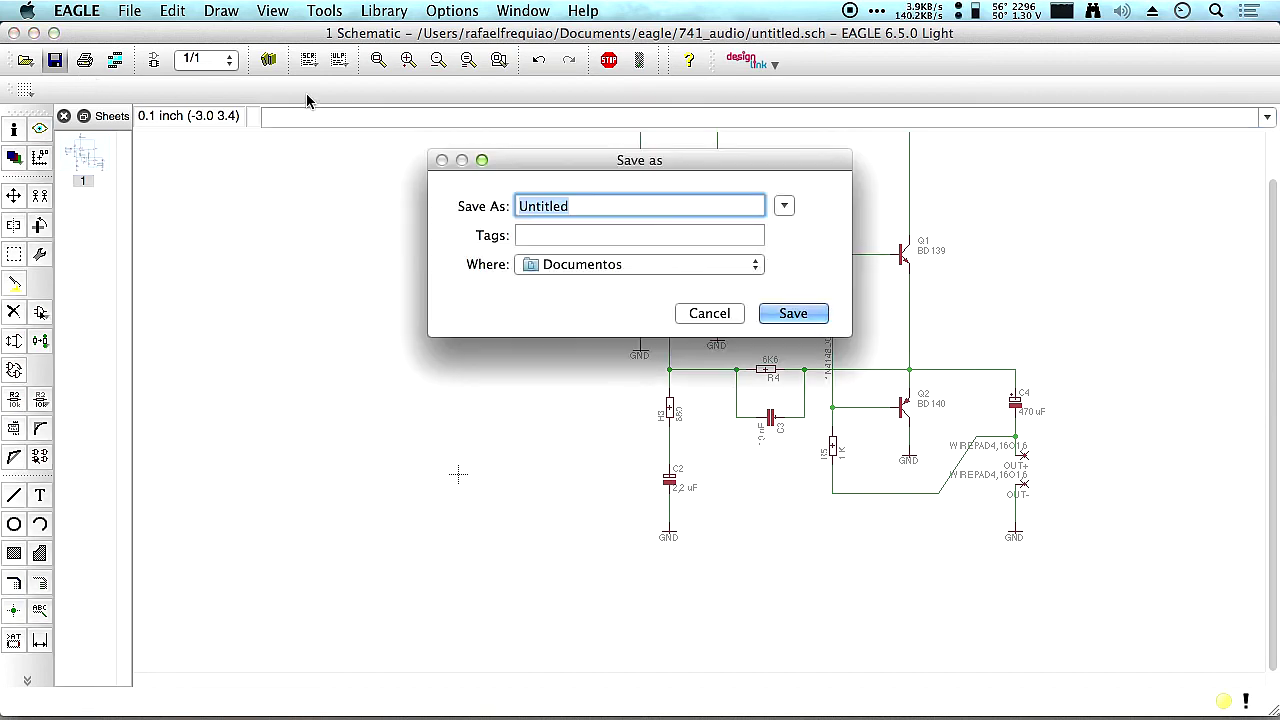
pyautogui.click(575, 266)
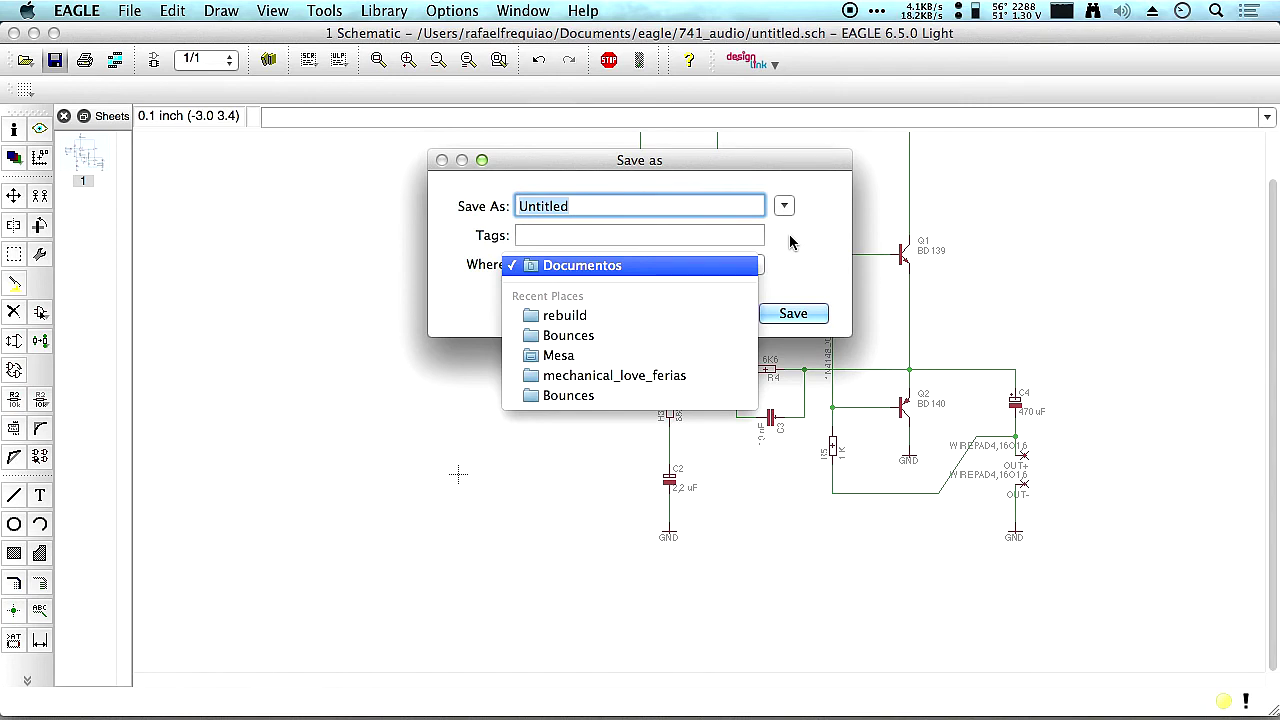
pyautogui.click(790, 242)
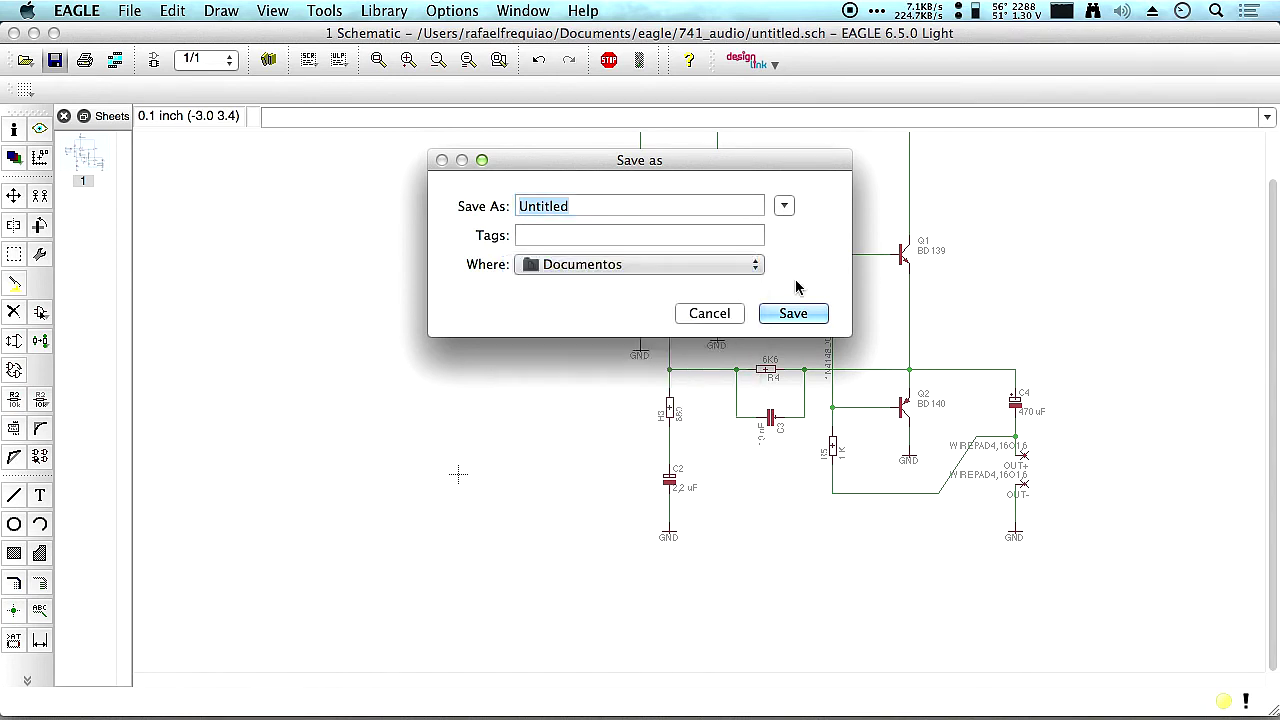
pyautogui.click(783, 207)
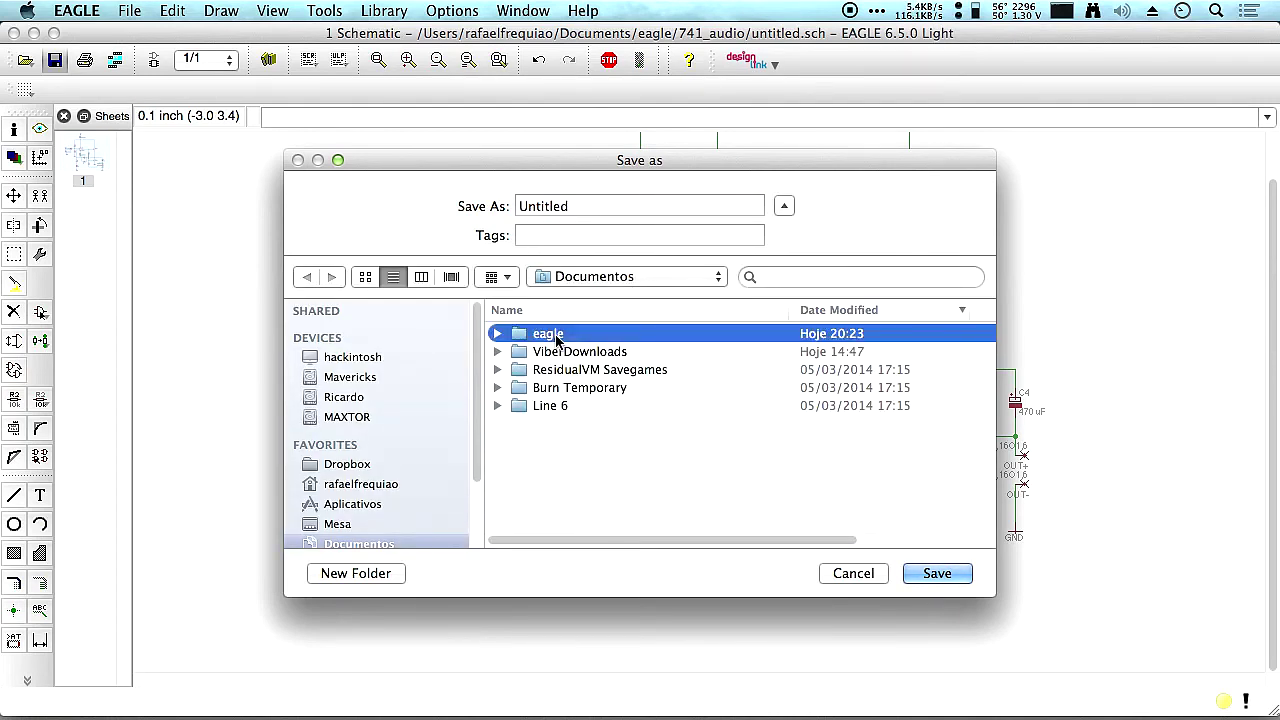
pyautogui.doubleClick(560, 336)
pyautogui.click(562, 334)
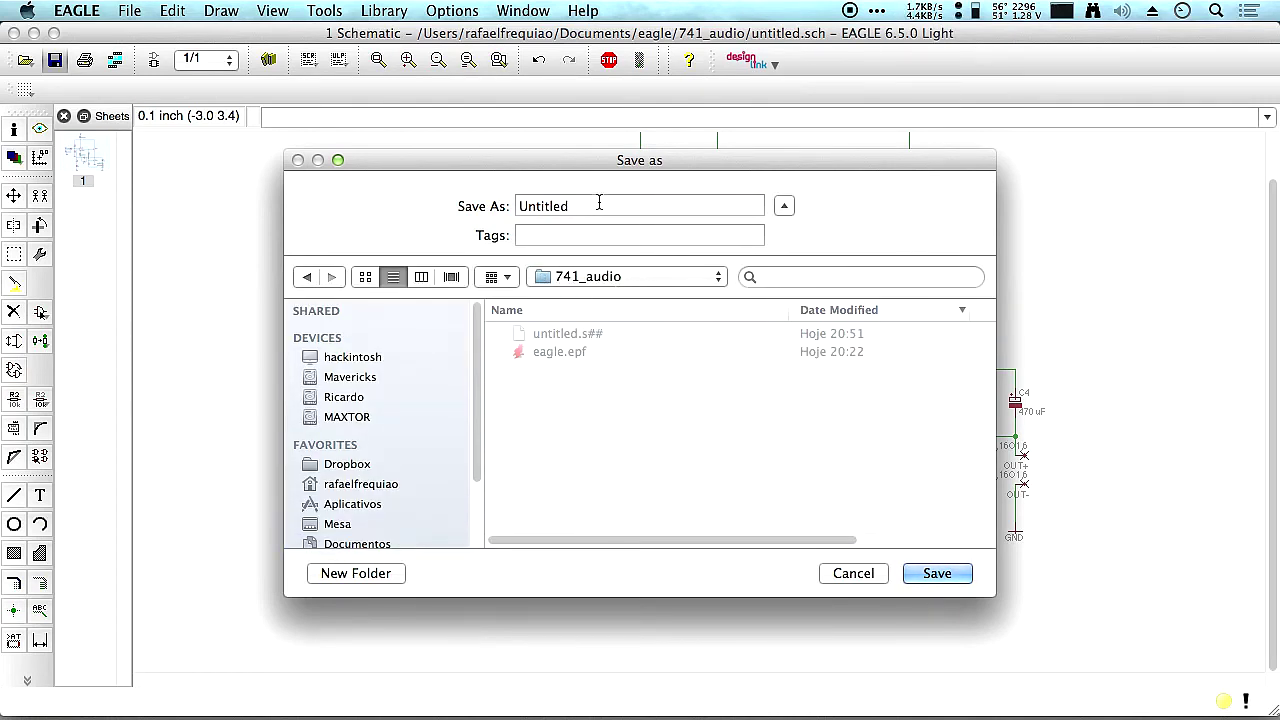
# Name the schematic file esquema and save it.
pyautogui.doubleClick(597, 205)
pyautogui.write('s')
pyautogui.press('BackSpace')
pyautogui.write('esquema')
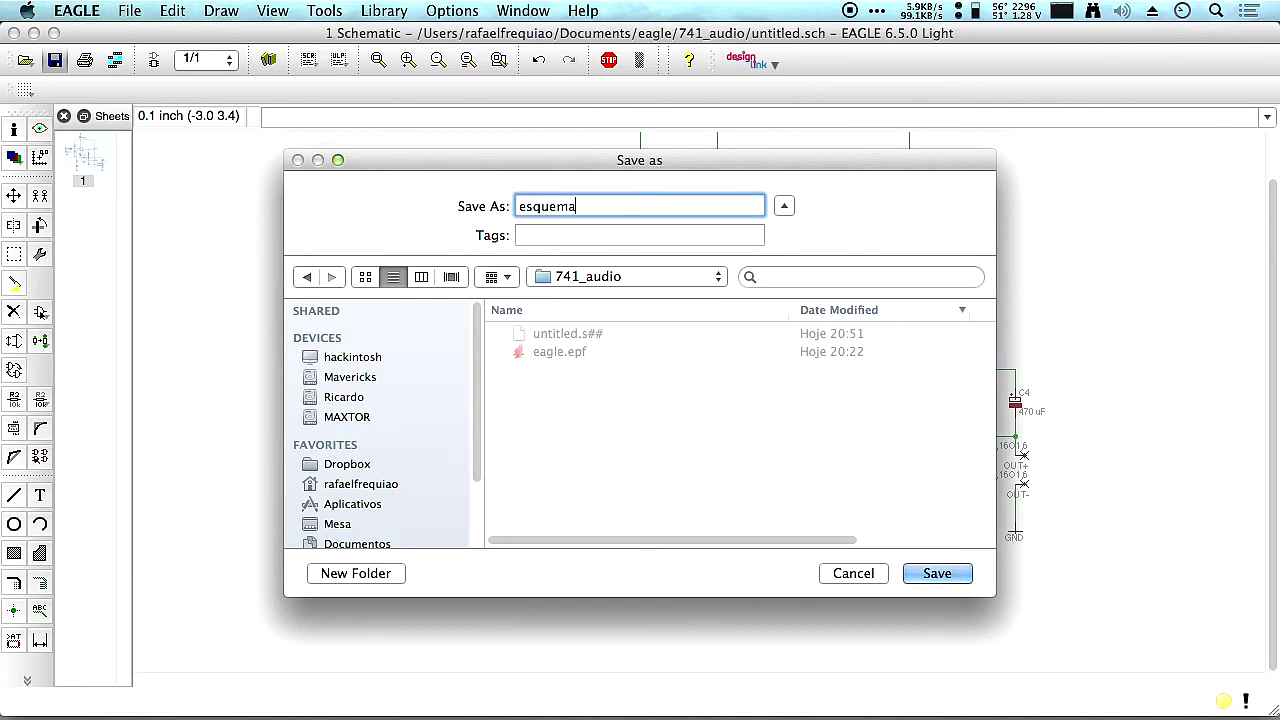
pyautogui.press('Return')
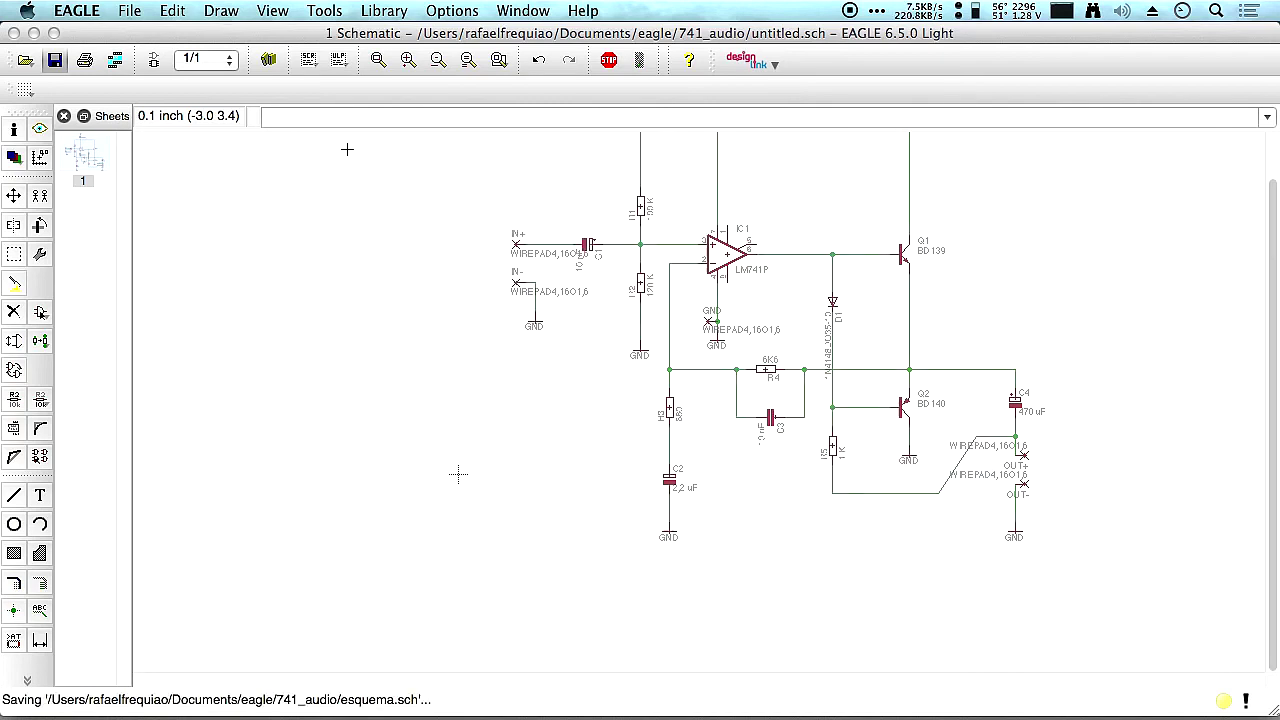
# Switch to the board and have esquema.brd created from the schematic.
pyautogui.scroll(3, 420, 230)
pyautogui.hscroll(4, 420, 230)
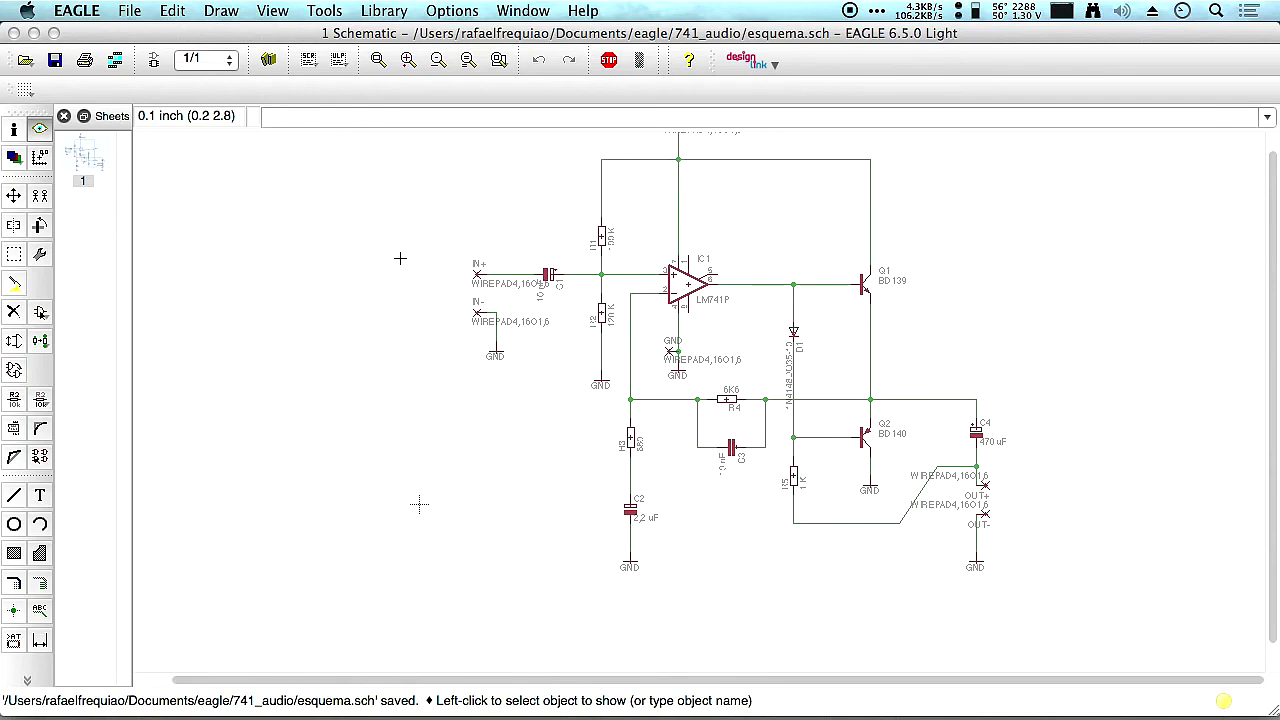
pyautogui.click(129, 10)
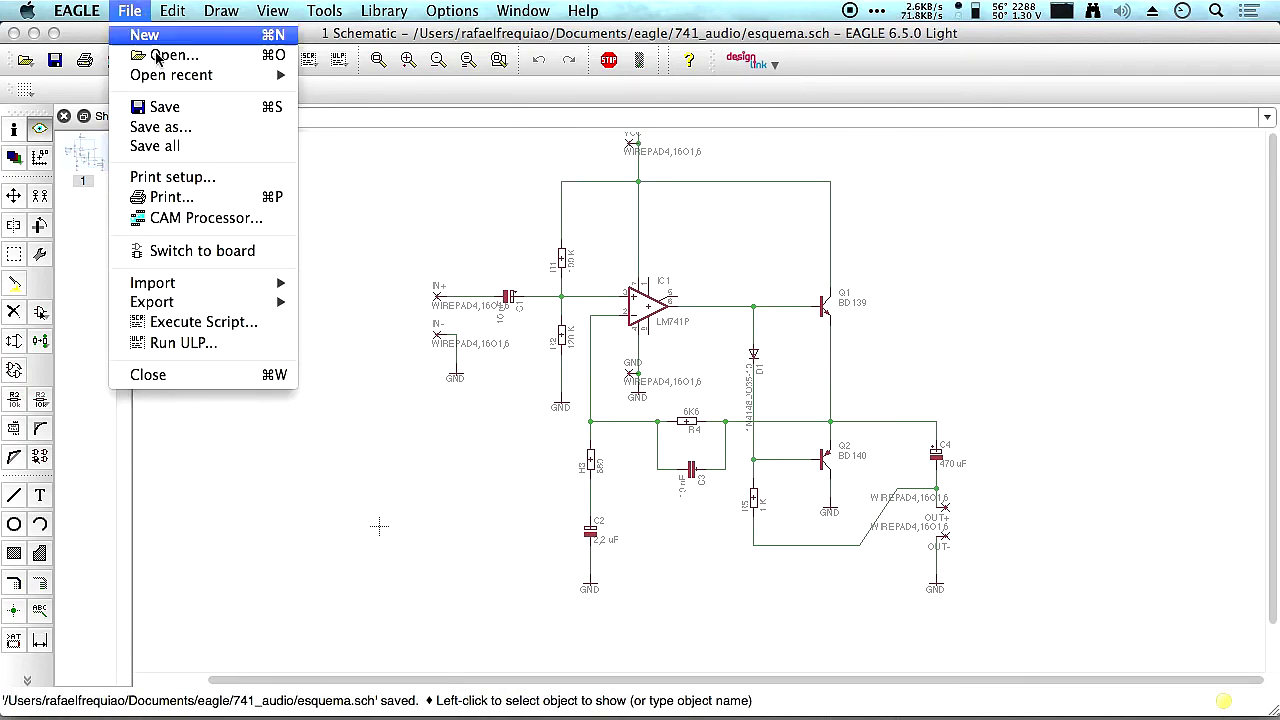
pyautogui.click(221, 254)
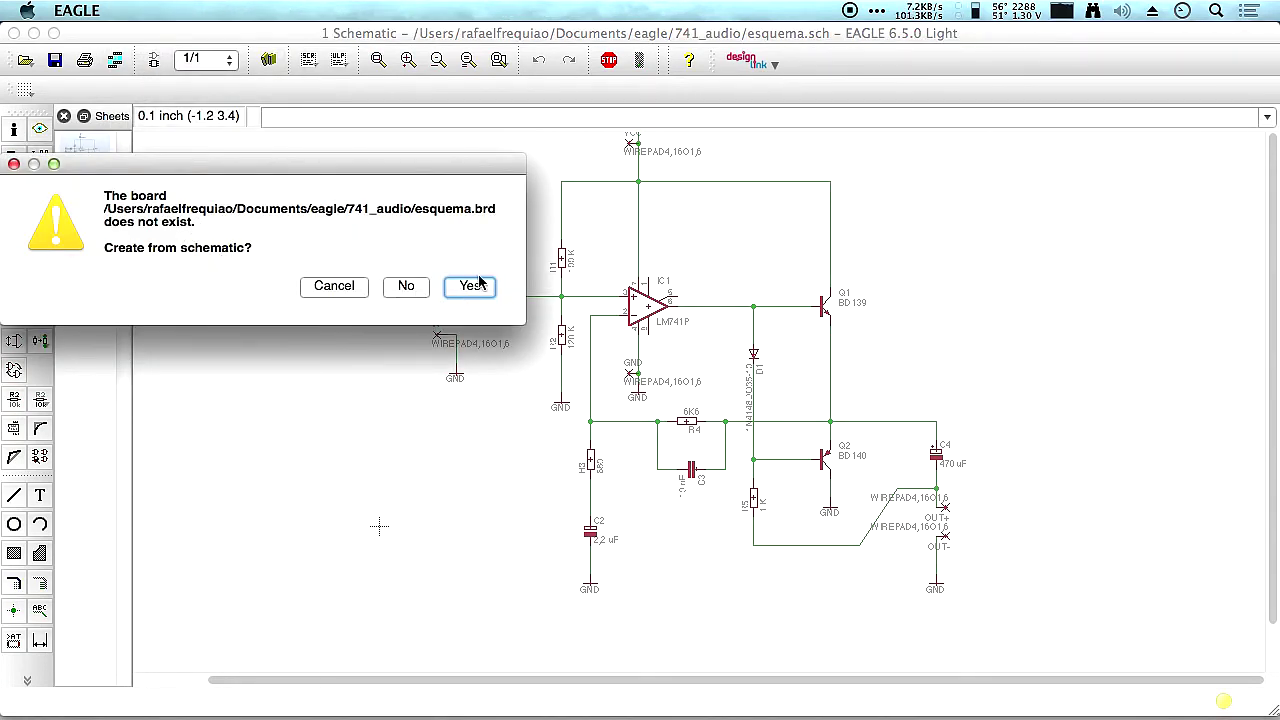
pyautogui.click(469, 287)
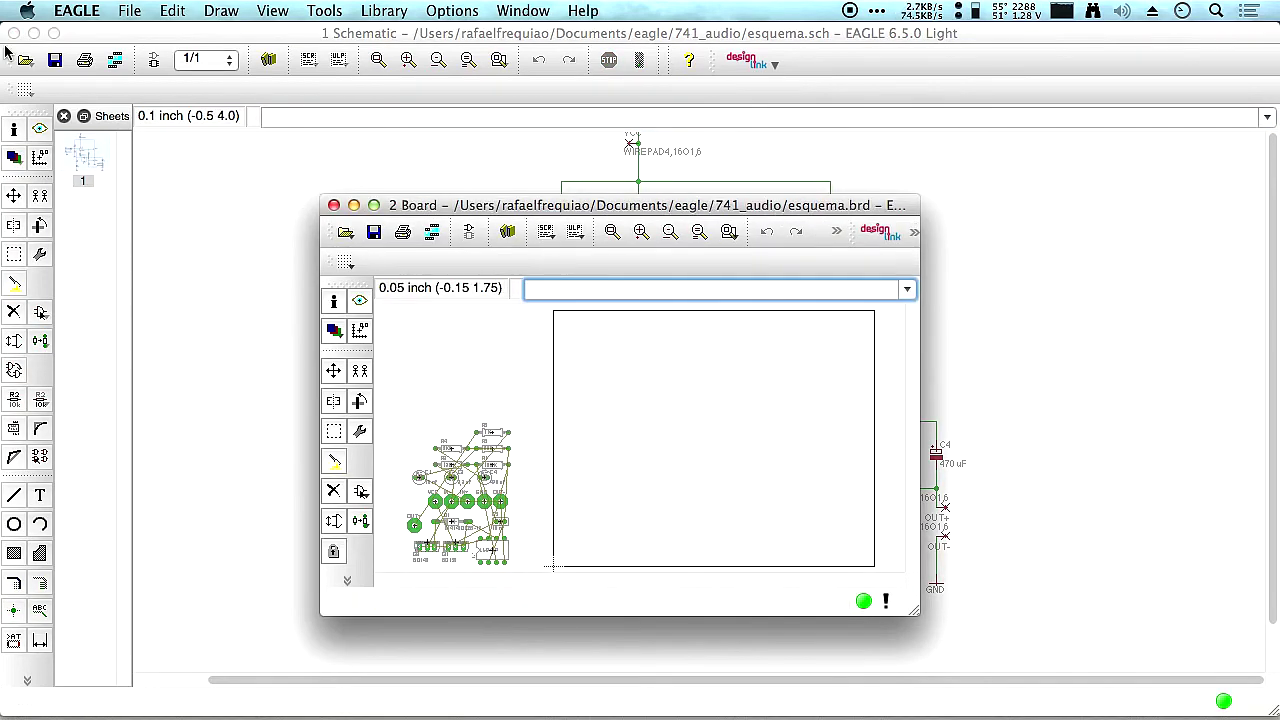
# Minimize the schematic and Control Panel windows and enlarge the board window to fill the screen.
pyautogui.click(34, 33)
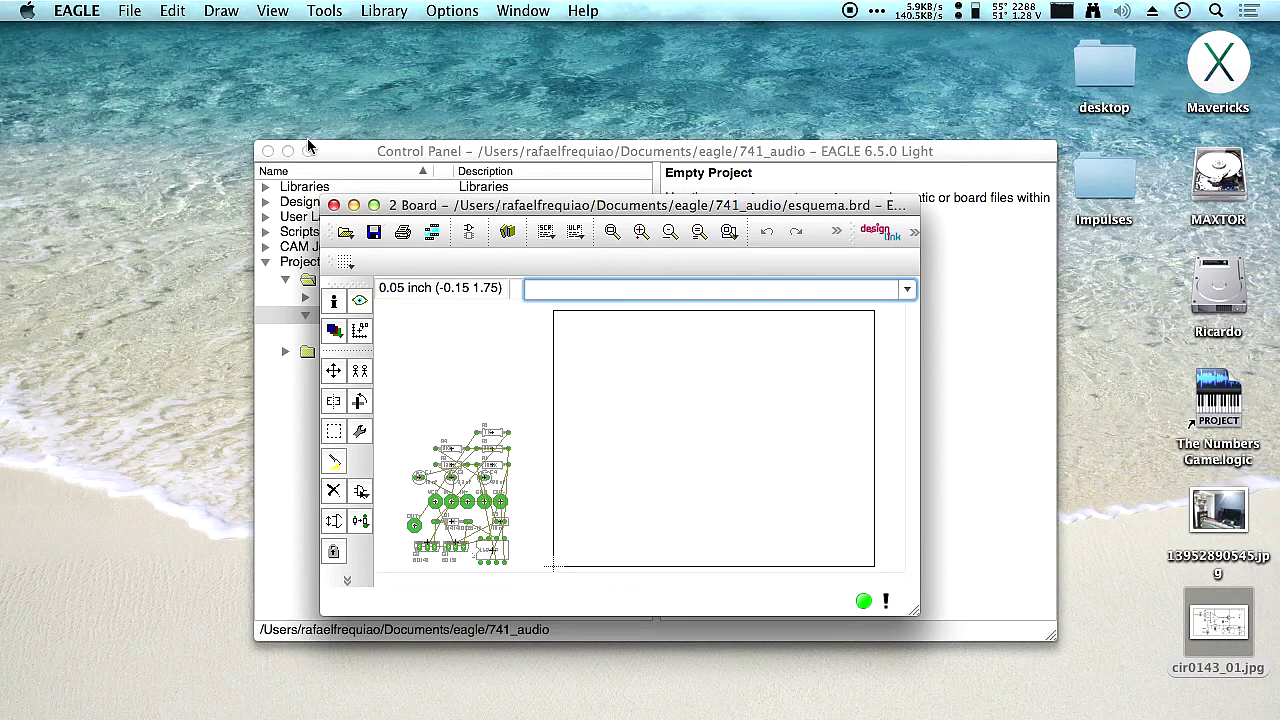
pyautogui.click(282, 149)
pyautogui.click(374, 205)
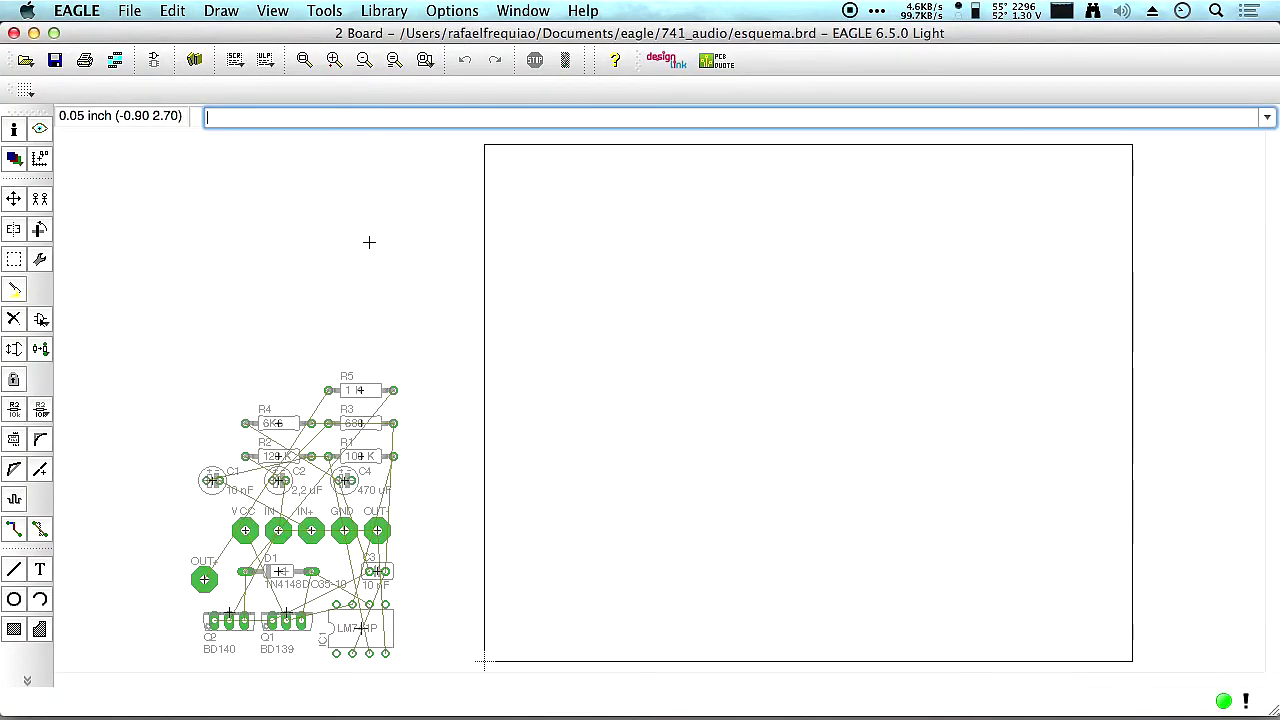
# Set the background to Black for both the layout and schematic editors in the user interface options.
pyautogui.click(77, 11)
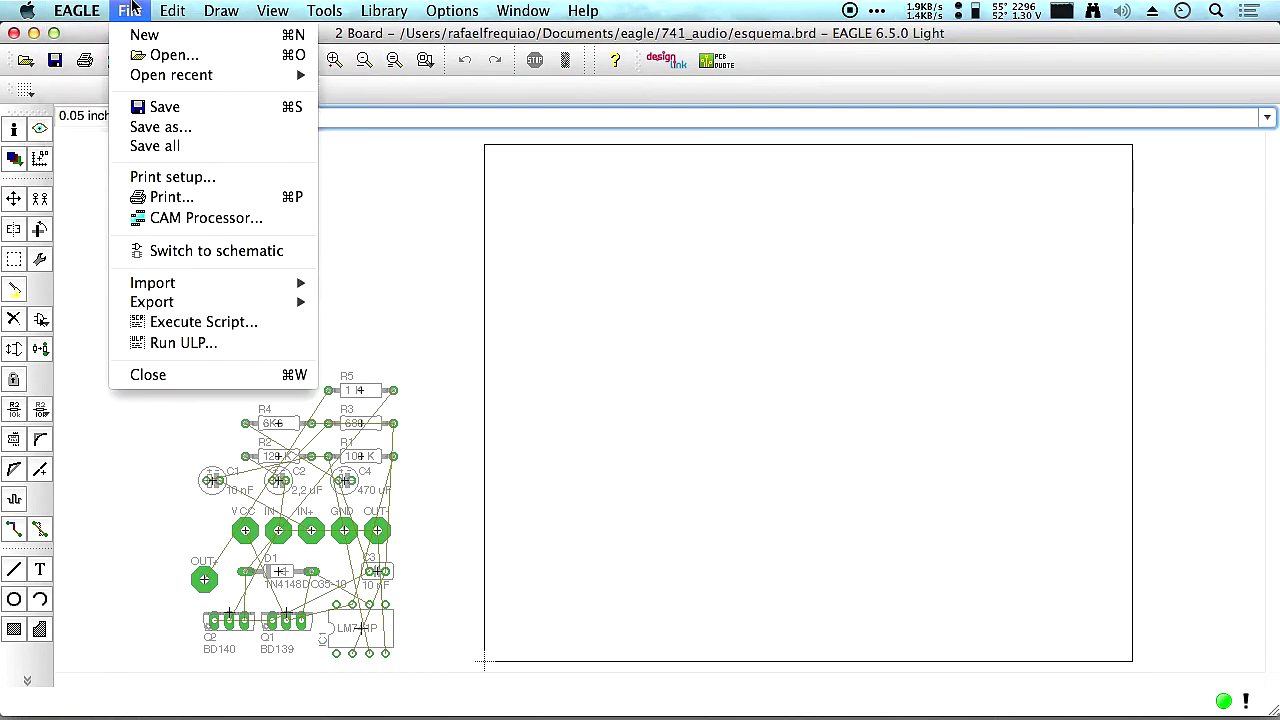
pyautogui.moveTo(479, 8)
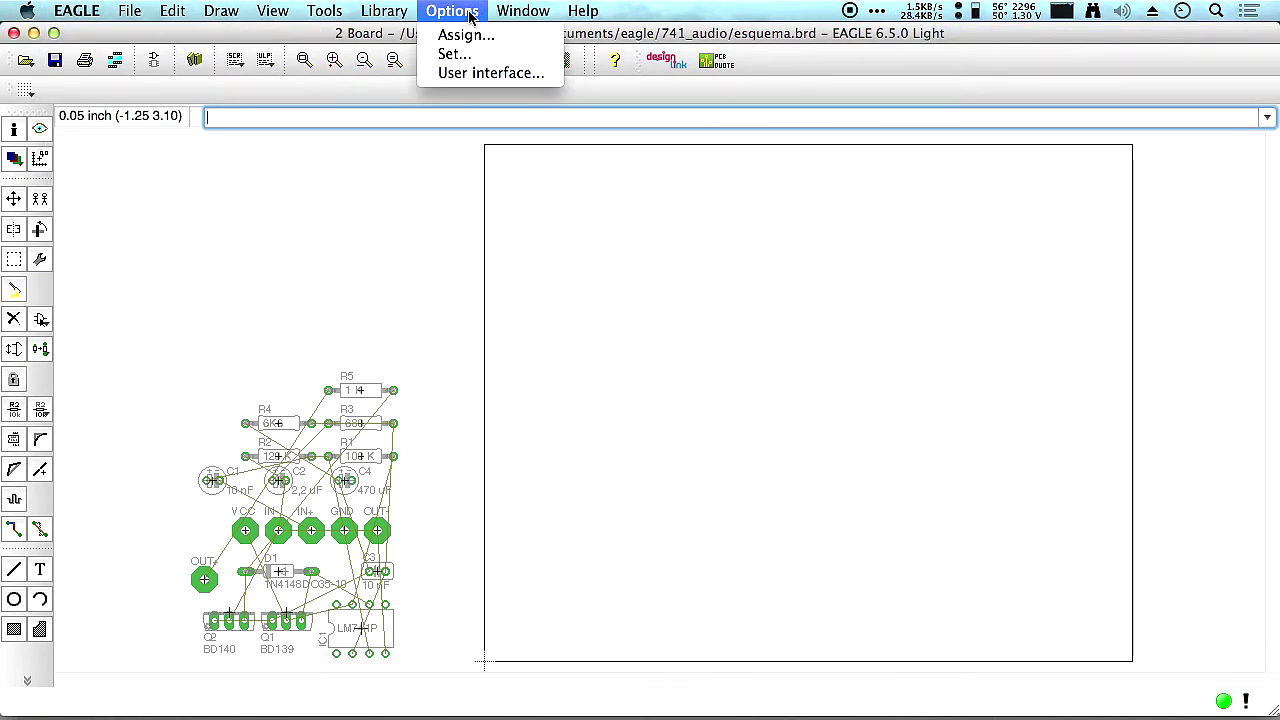
pyautogui.click(471, 73)
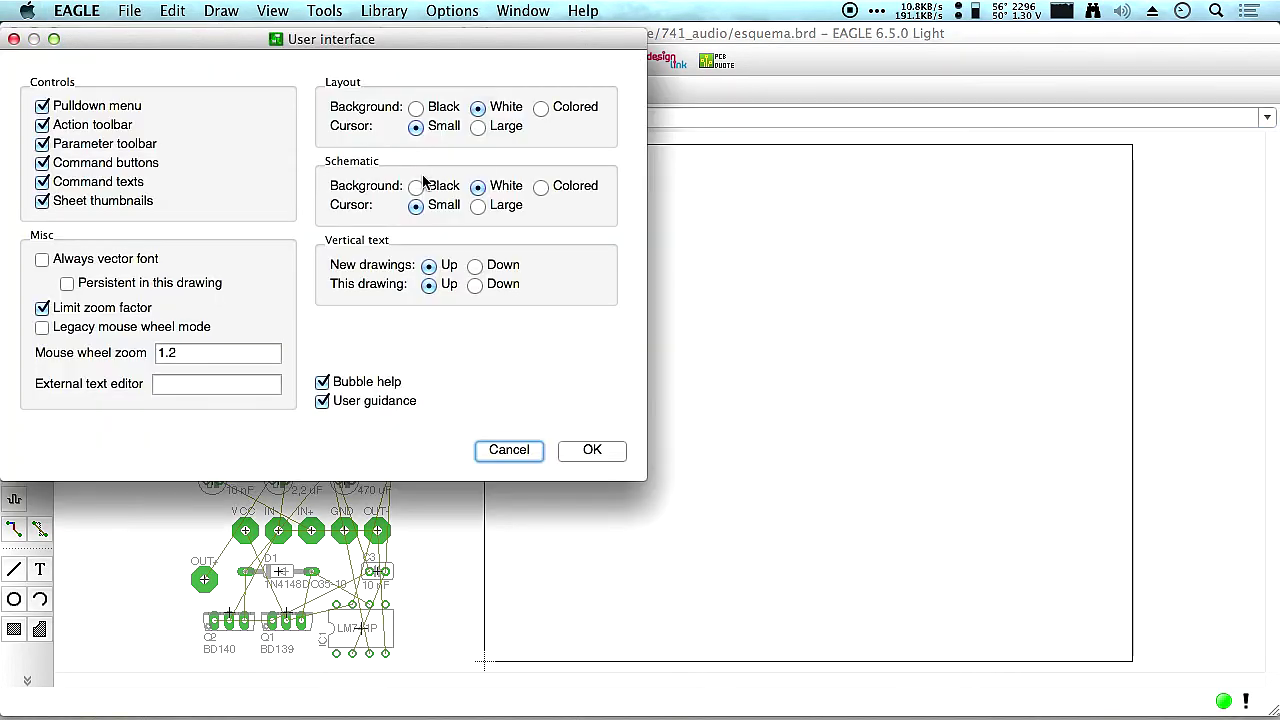
pyautogui.click(416, 187)
pyautogui.click(416, 108)
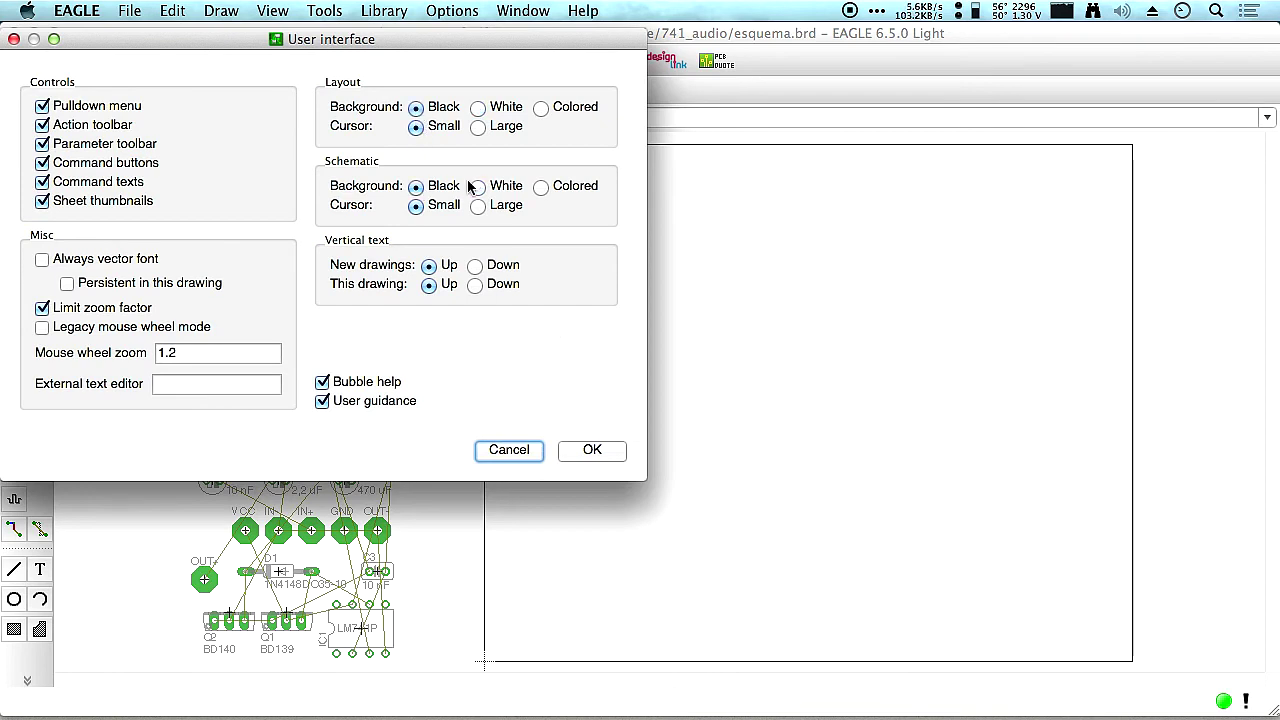
pyautogui.click(590, 452)
# Move IC1 into the board outline, rotated to 270 degrees so it stands vertically.
pyautogui.moveTo(463, 279); pyautogui.dragTo(466, 163, button='middle')
pyautogui.scroll(2, 500, 346)
pyautogui.scroll(3, 500, 314)
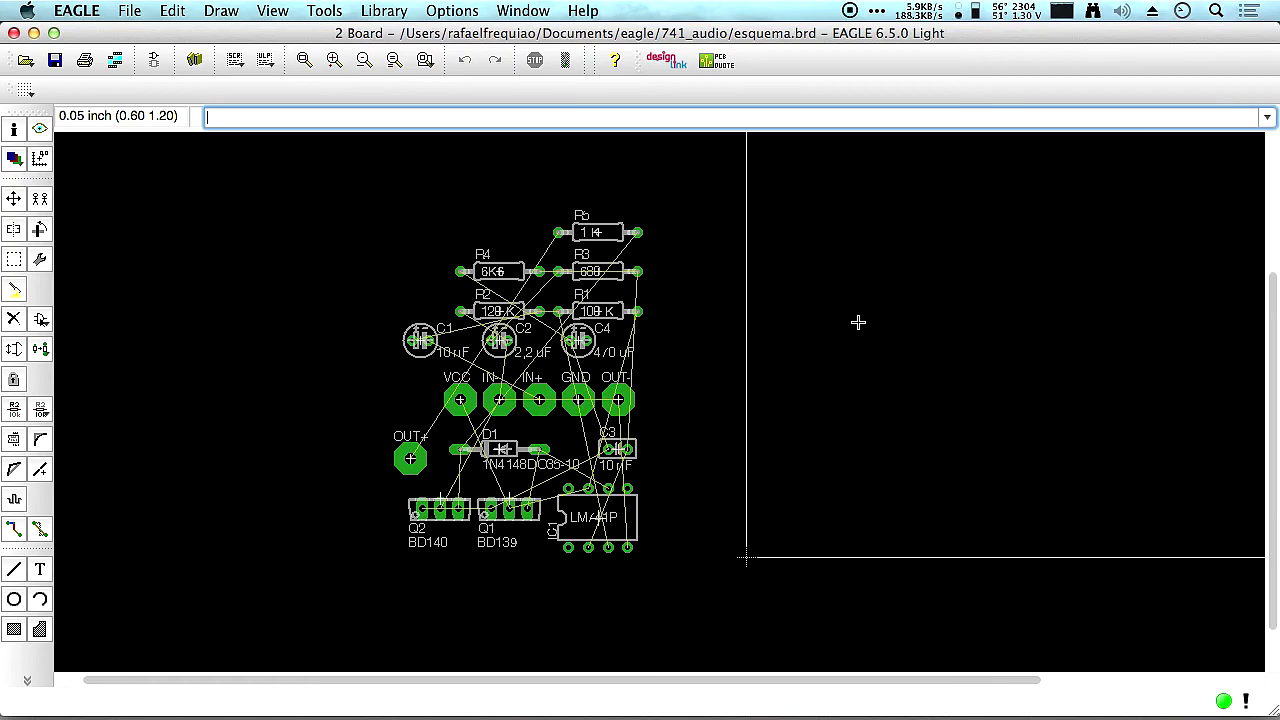
pyautogui.click(13, 199)
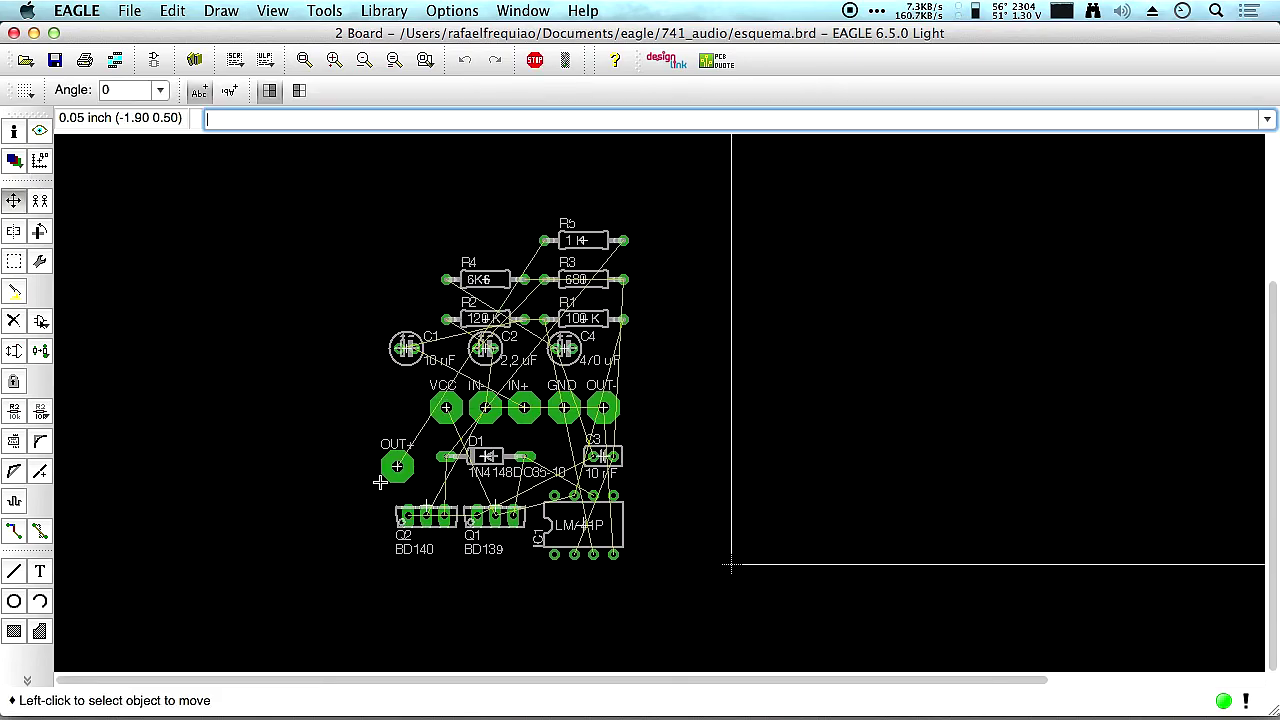
pyautogui.click(552, 527)
pyautogui.hscroll(5, 1013, 348)
pyautogui.rightClick(685, 302)
pyautogui.rightClick(695, 327)
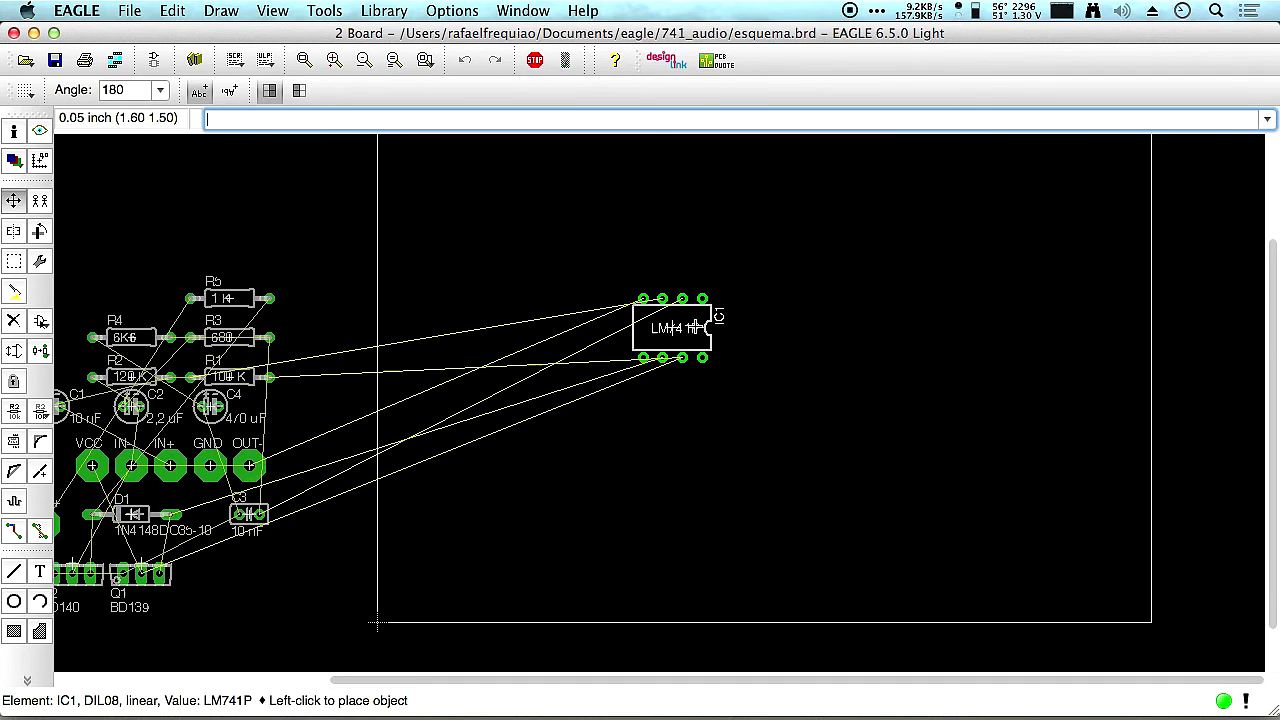
pyautogui.rightClick(694, 327)
pyautogui.click(676, 320)
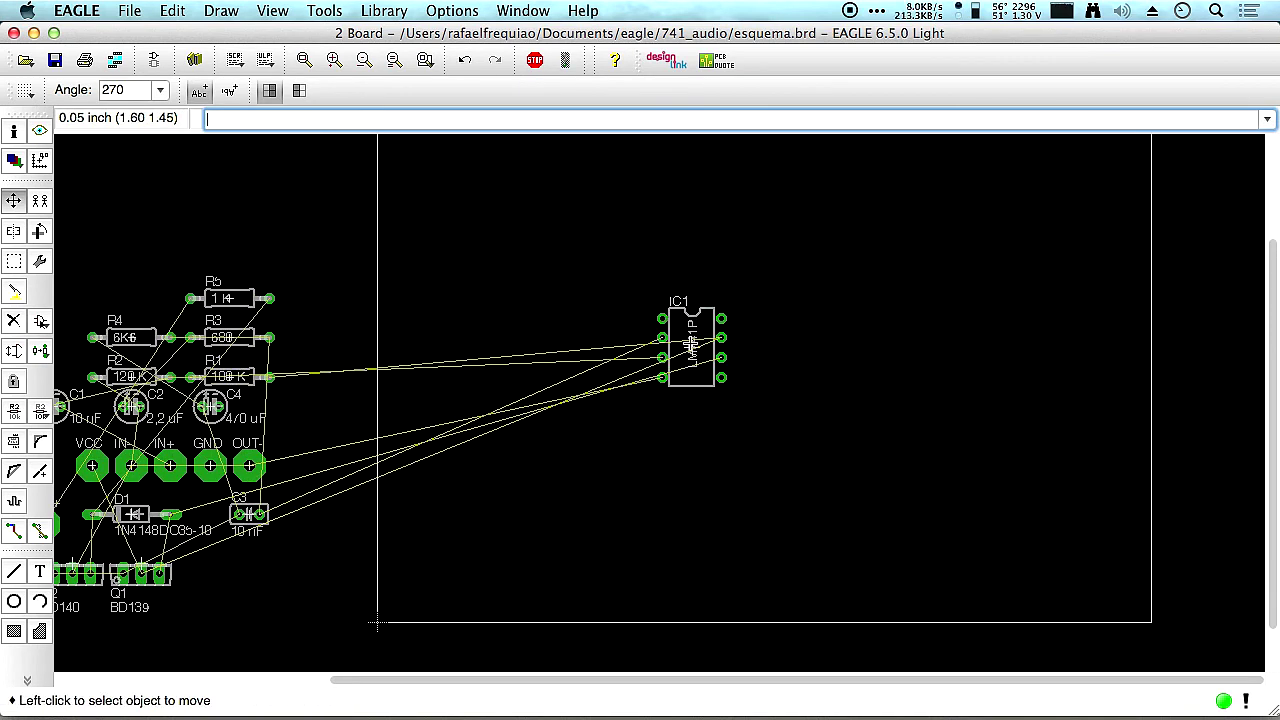
# Reopen the minimized schematic window to view the amplifier circuit, then return to the full board window.
pyautogui.hotkey('ctrl', 'Up')
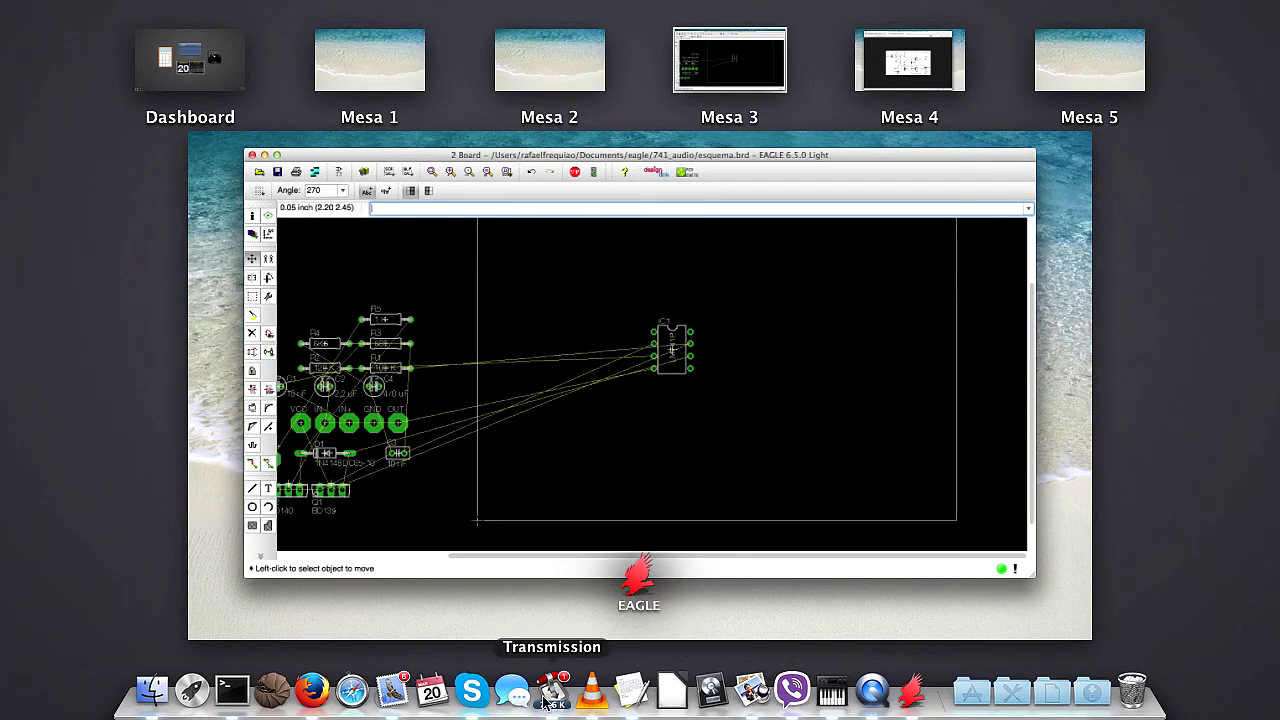
pyautogui.moveTo(910, 697); pyautogui.dragTo(947, 598)
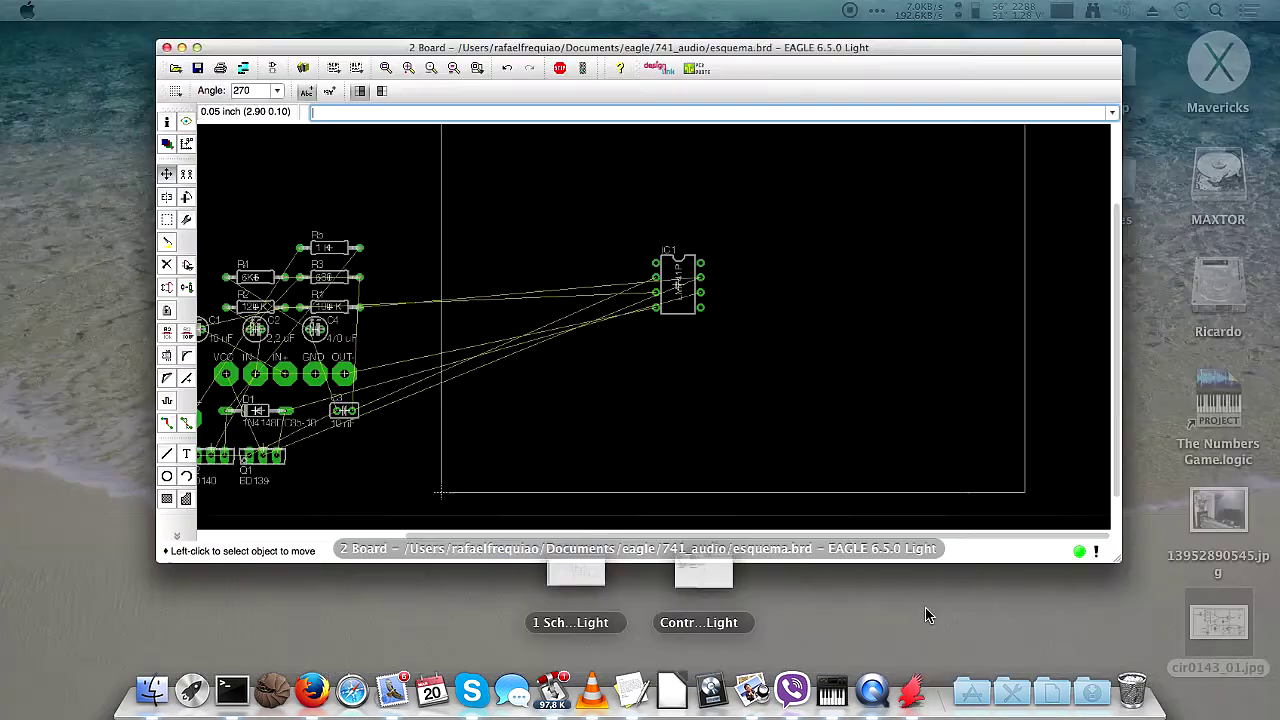
pyautogui.click(563, 585)
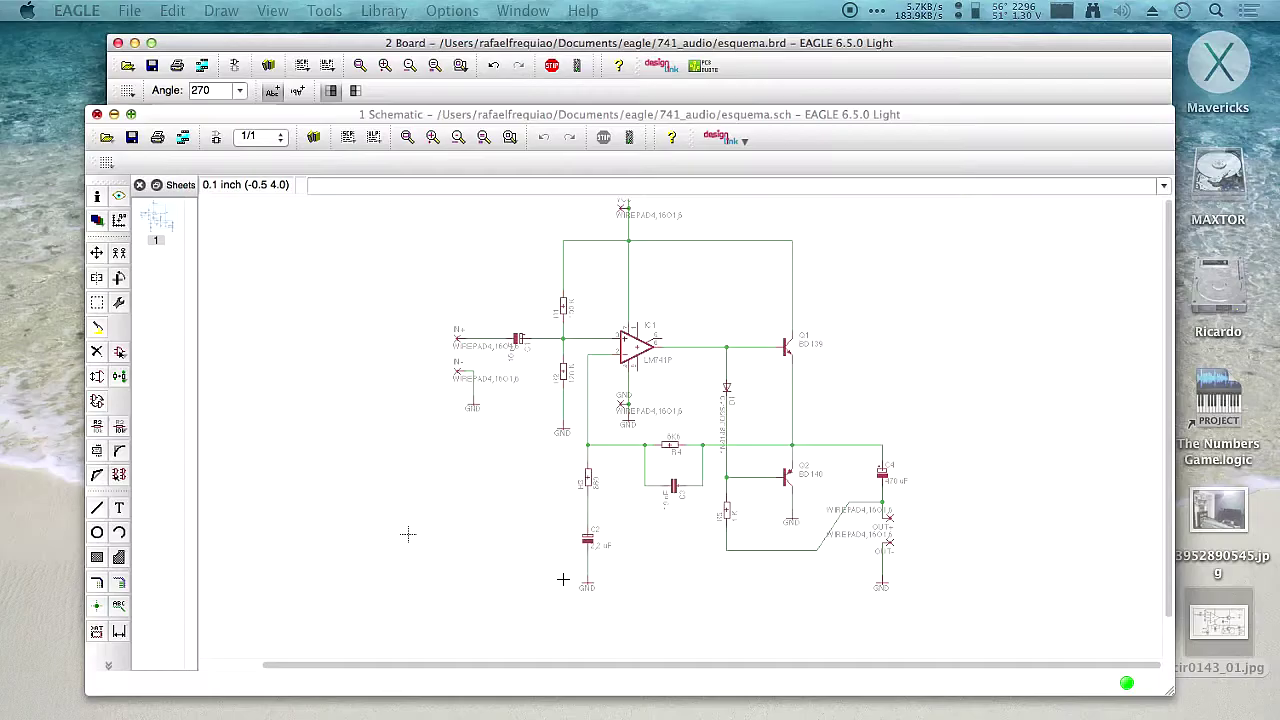
pyautogui.hotkey('ctrl', 'Up')
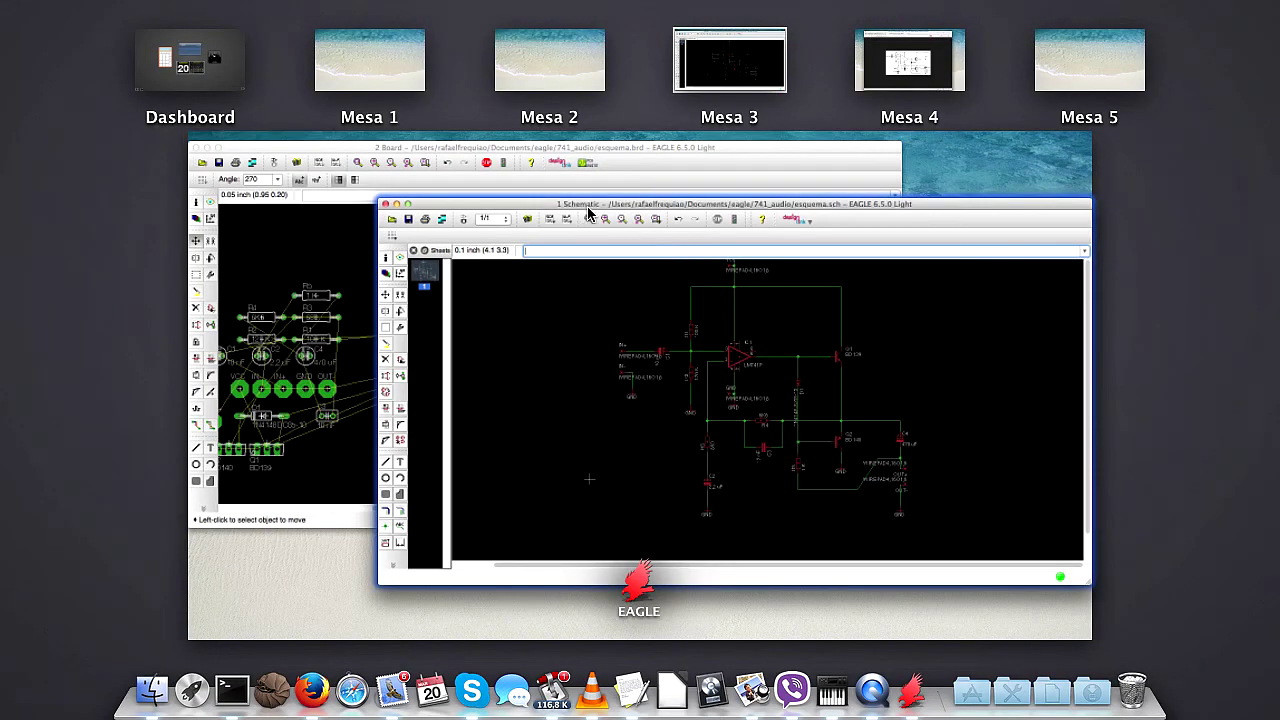
pyautogui.press('space')
pyautogui.click(454, 570)
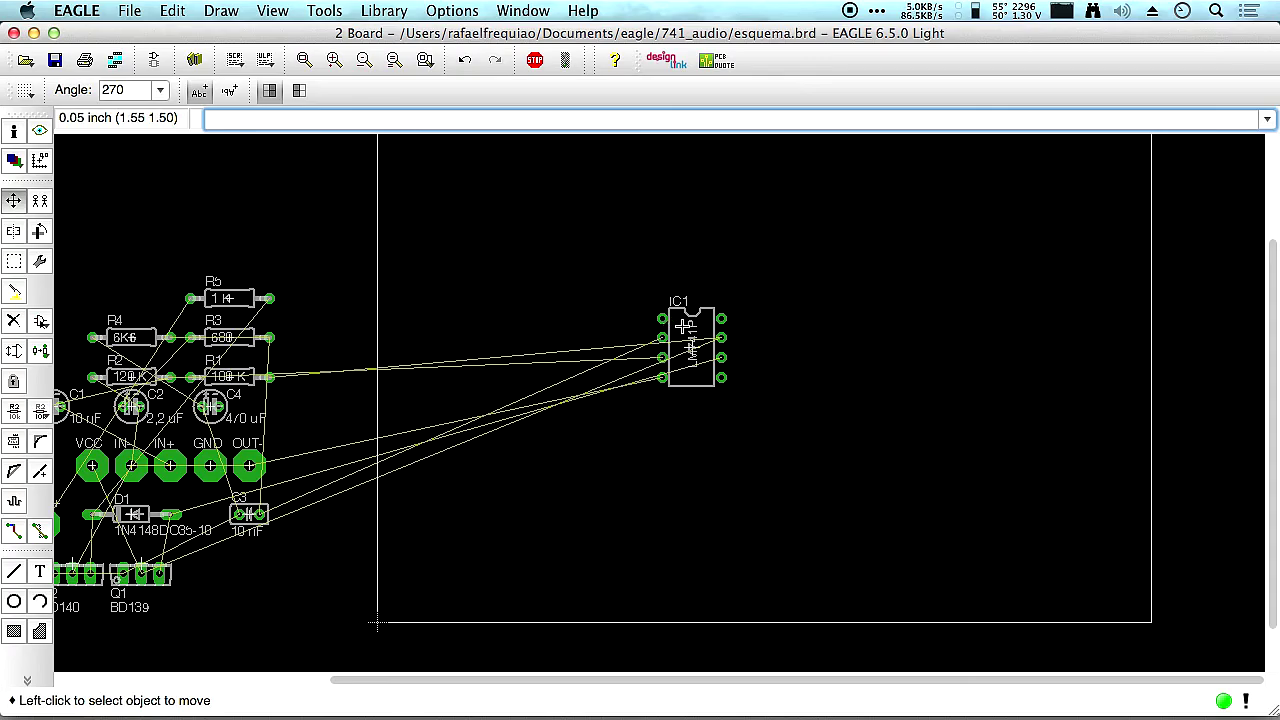
# Shift IC1 further up and to the right within the board outline.
pyautogui.click(681, 326)
pyautogui.click(724, 252)
pyautogui.moveTo(509, 267); pyautogui.dragTo(619, 330, button='middle')
pyautogui.scroll(-3, 612, 340)
pyautogui.scroll(4, 486, 428)
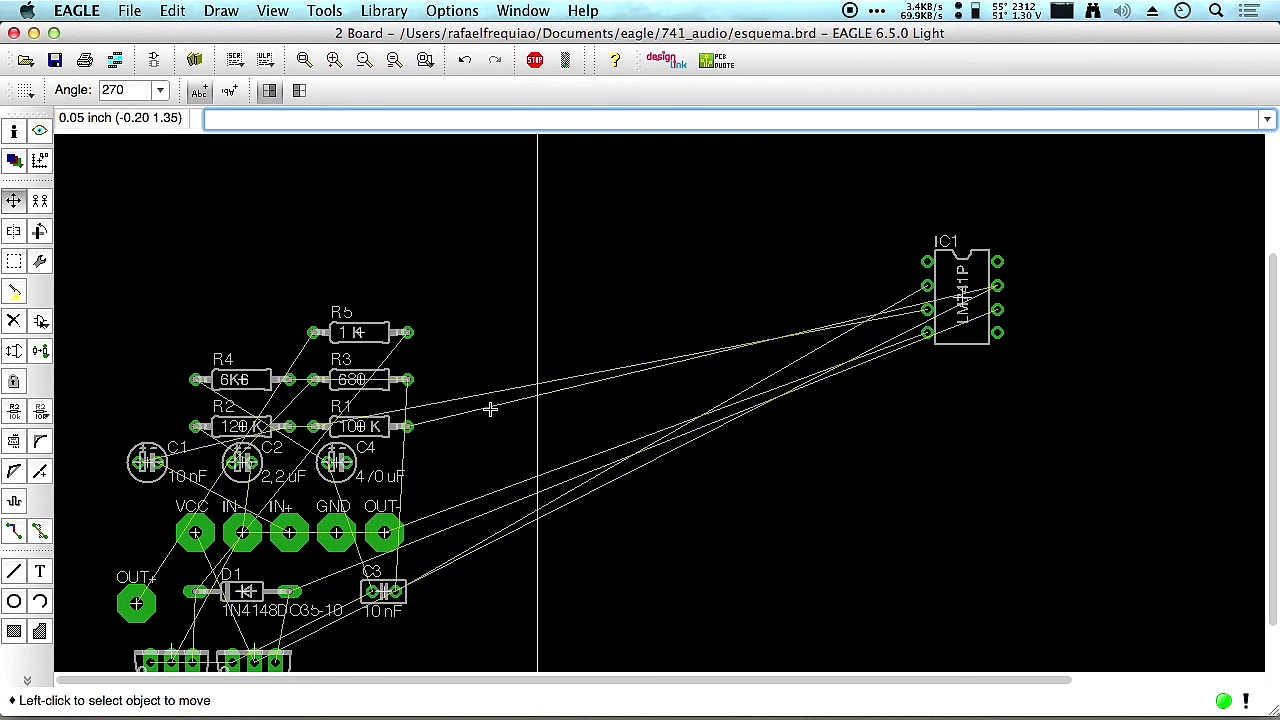
# Move the IN+ pad into the board outline, near its left edge and level with IC1.
pyautogui.scroll(-4, 686, 257)
pyautogui.scroll(2, 634, 269)
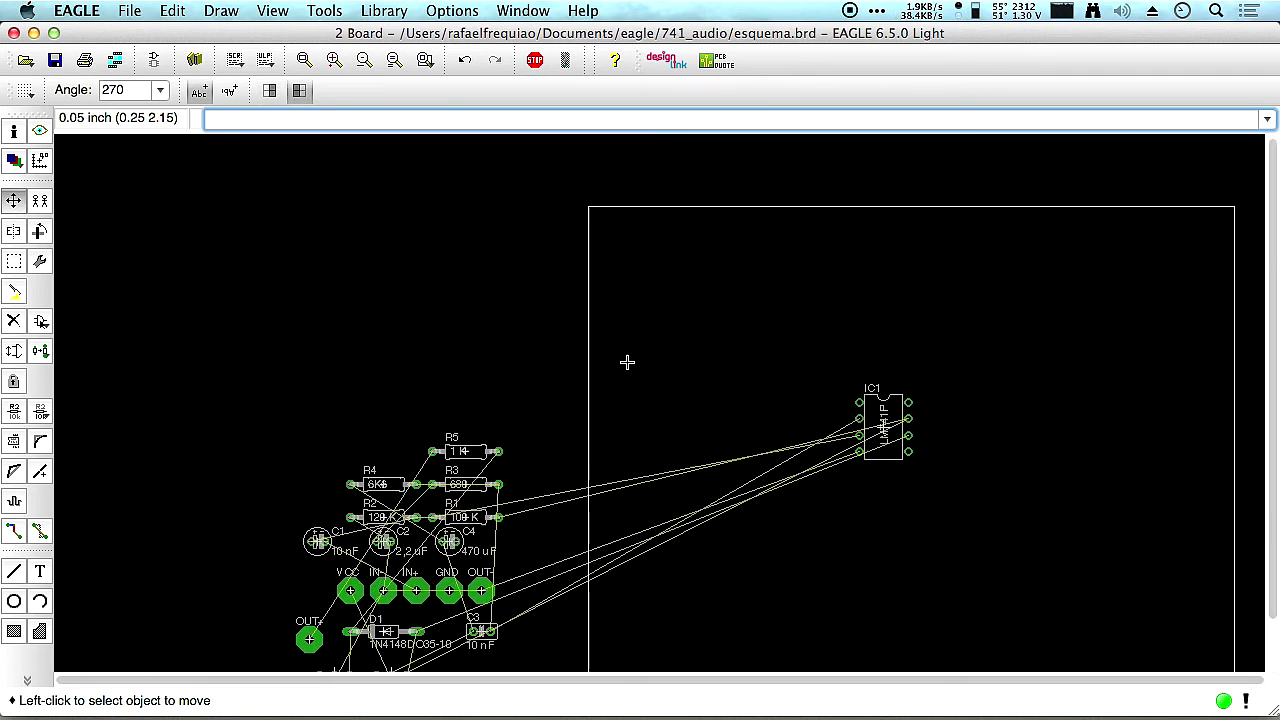
pyautogui.scroll(2, 628, 374)
pyautogui.moveTo(628, 374); pyautogui.dragTo(626, 263, button='middle')
pyautogui.scroll(1, 568, 334)
pyautogui.moveTo(536, 353); pyautogui.dragTo(567, 243, button='middle')
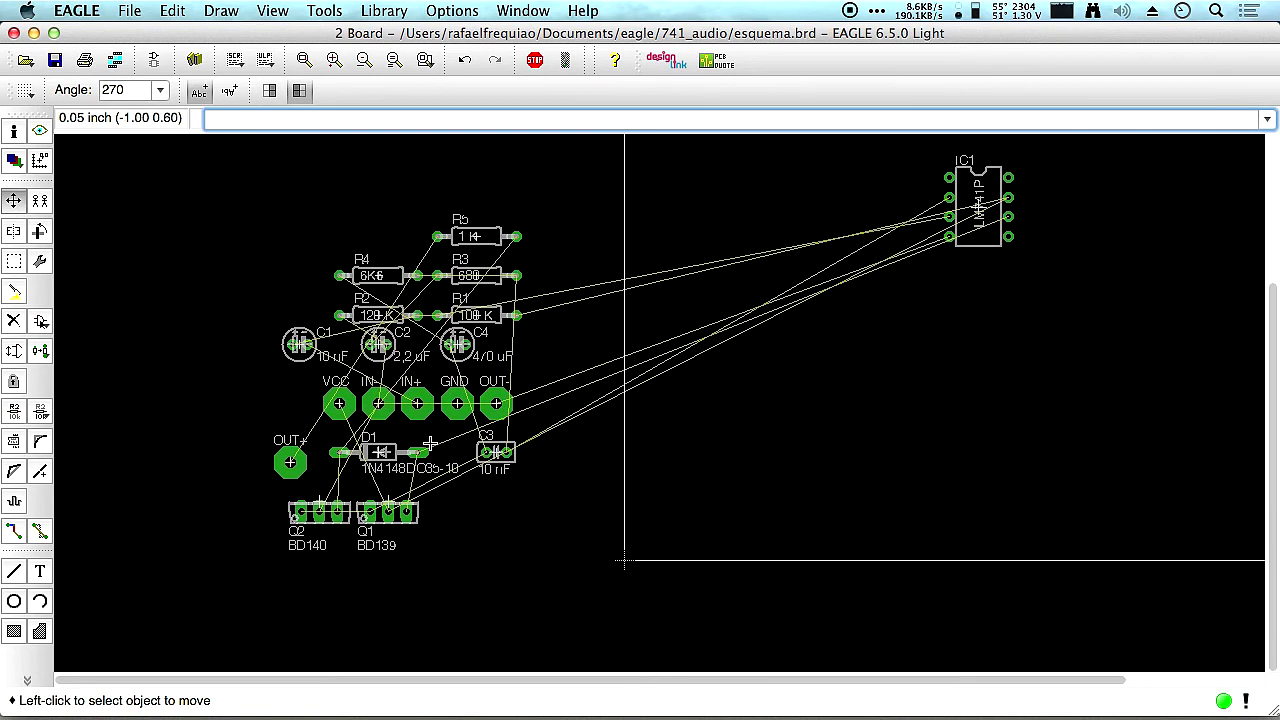
pyautogui.click(421, 405)
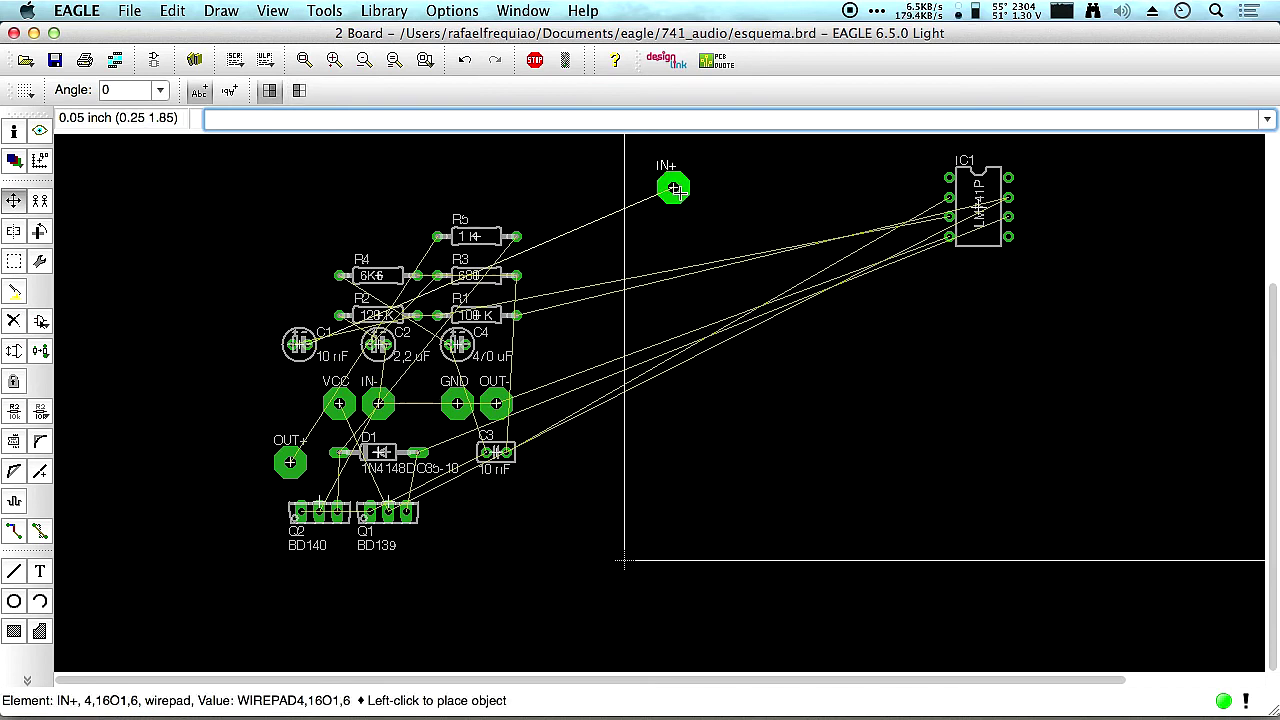
pyautogui.click(781, 197)
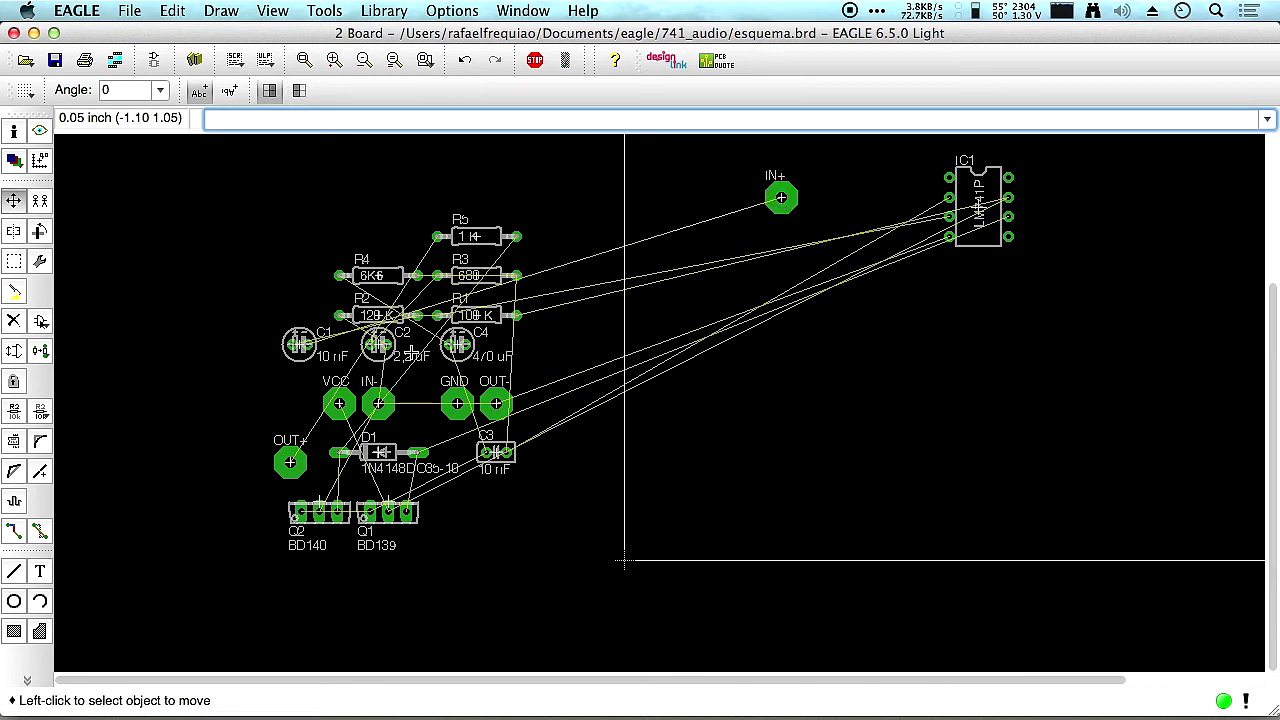
pyautogui.click(781, 197)
pyautogui.click(692, 188)
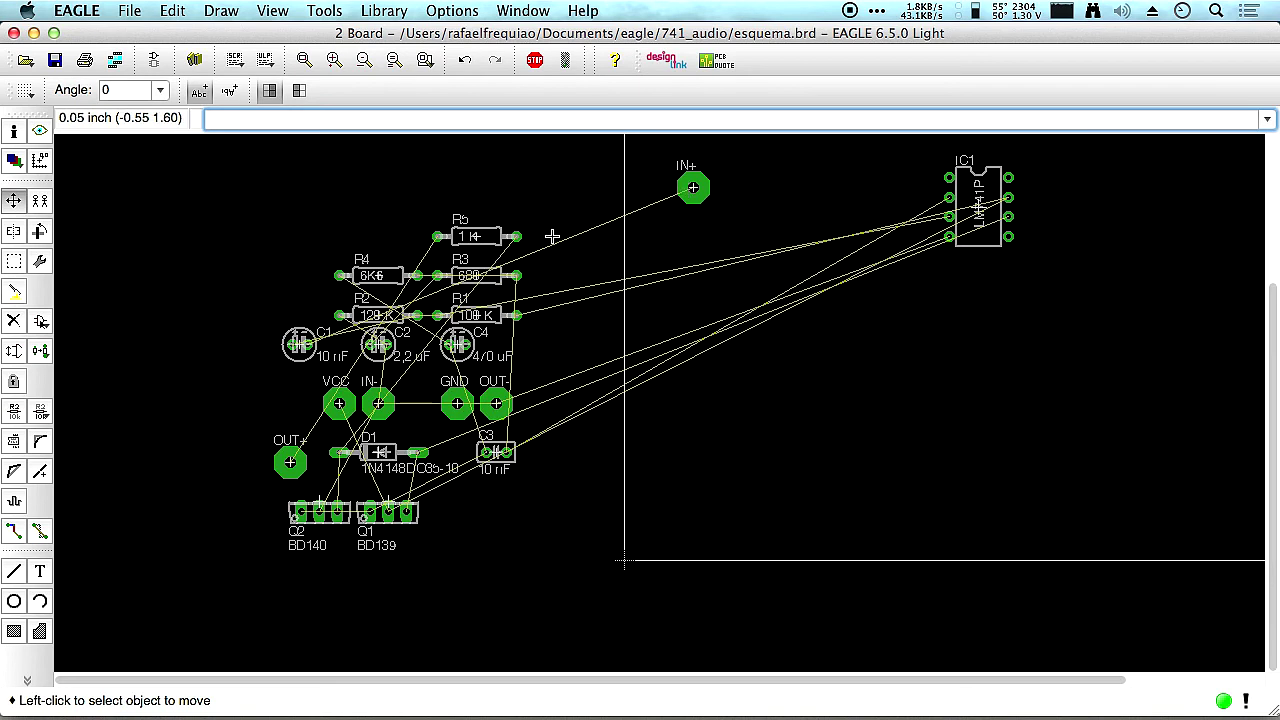
# Place resistor R1 between the IN+ pad and IC1, rotated to 90 degrees.
pyautogui.click(476, 315)
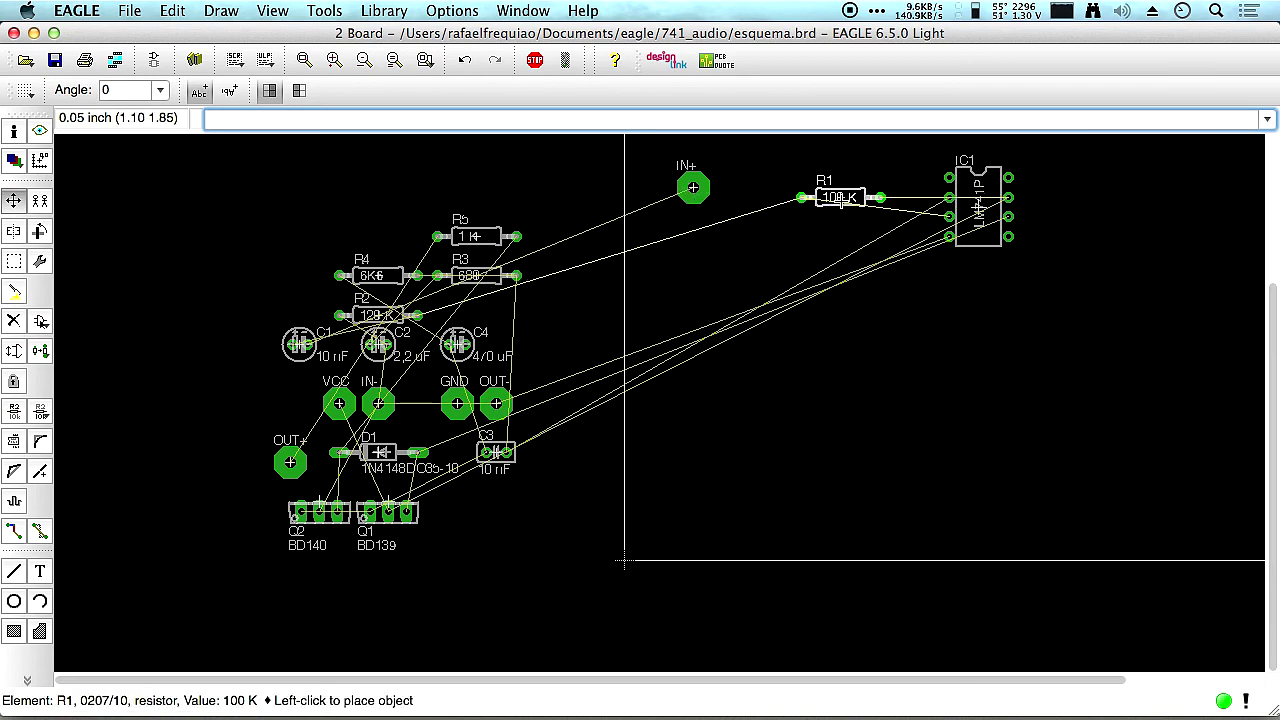
pyautogui.rightClick(838, 197)
pyautogui.rightClick(844, 195)
pyautogui.rightClick(840, 190)
pyautogui.rightClick(829, 177)
pyautogui.rightClick(830, 172)
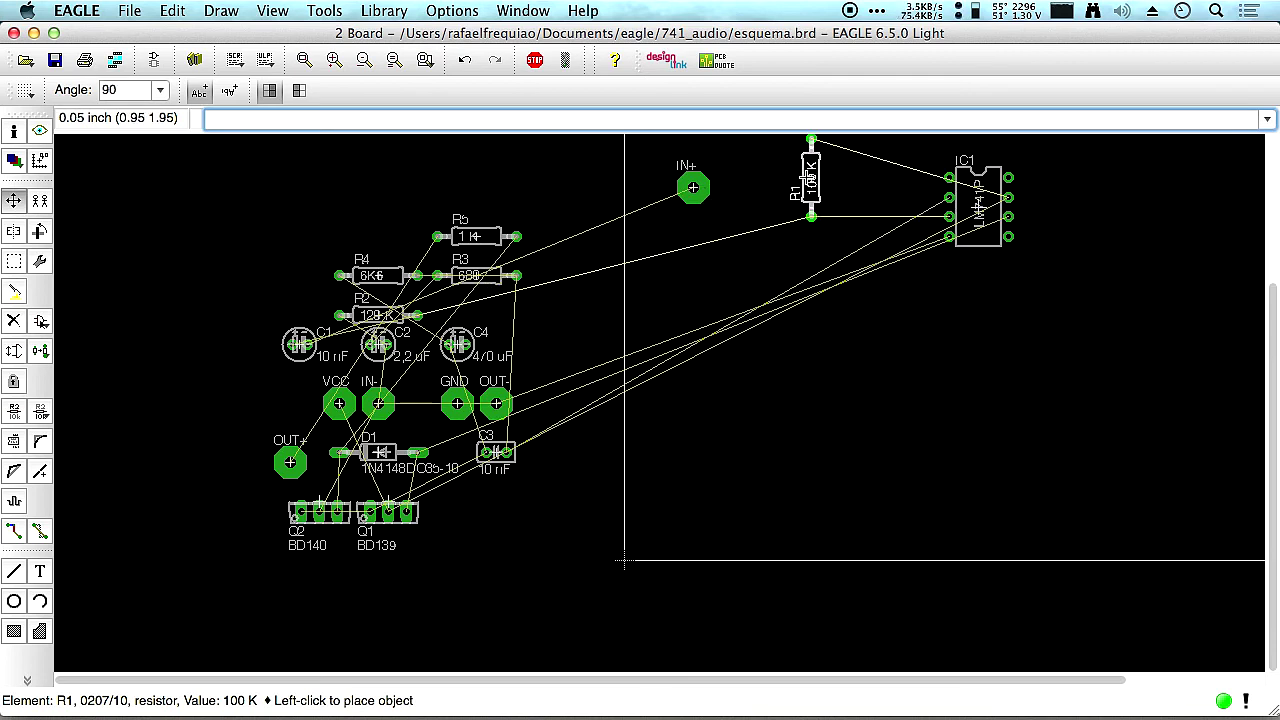
pyautogui.click(811, 177)
# Place resistor R2 directly below R1, rotated to 90 degrees.
pyautogui.click(377, 316)
pyautogui.rightClick(810, 281)
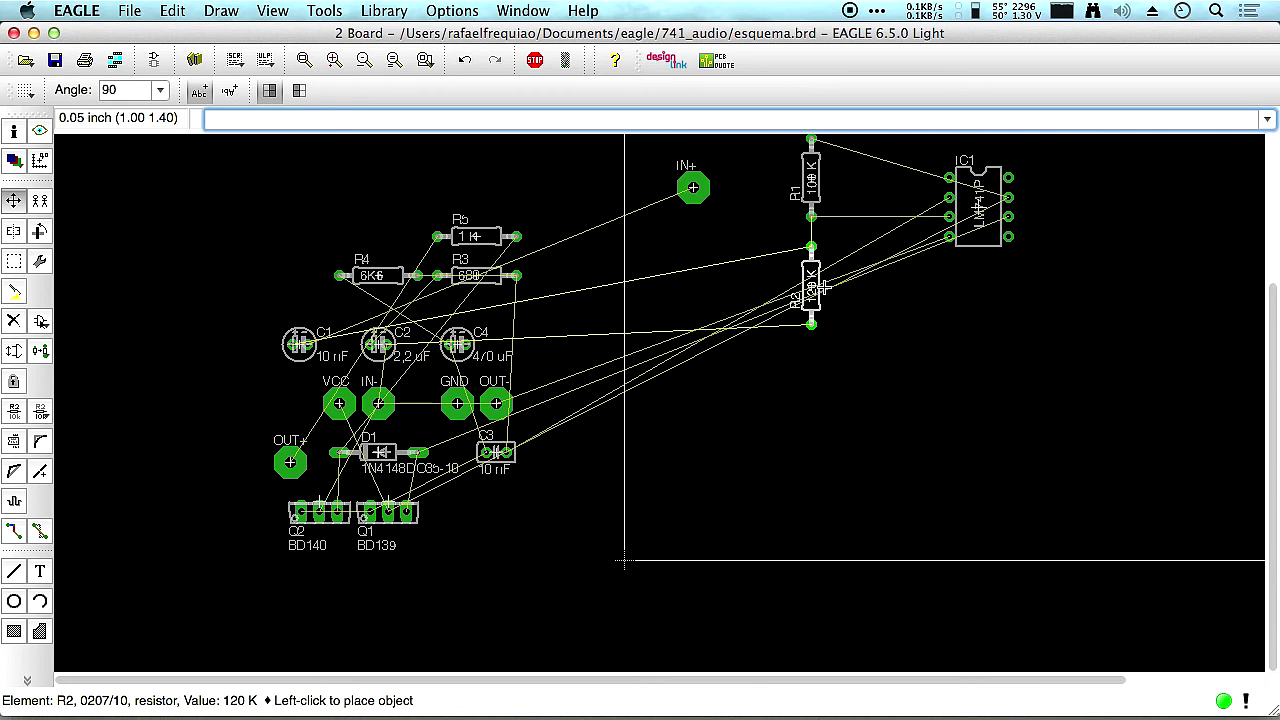
pyautogui.click(818, 287)
# Place capacitor C1 to the left of the R1–R2 junction and move the IN+ pad just above it.
pyautogui.scroll(3, 836, 245)
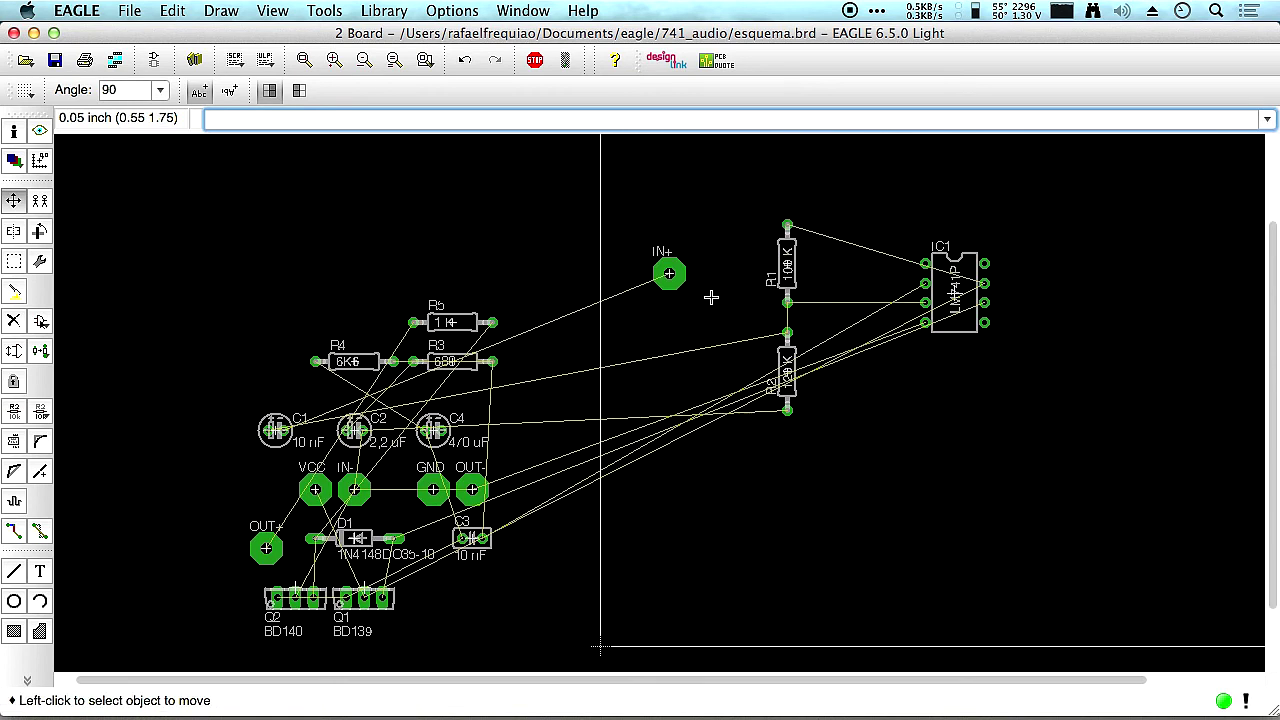
pyautogui.click(276, 430)
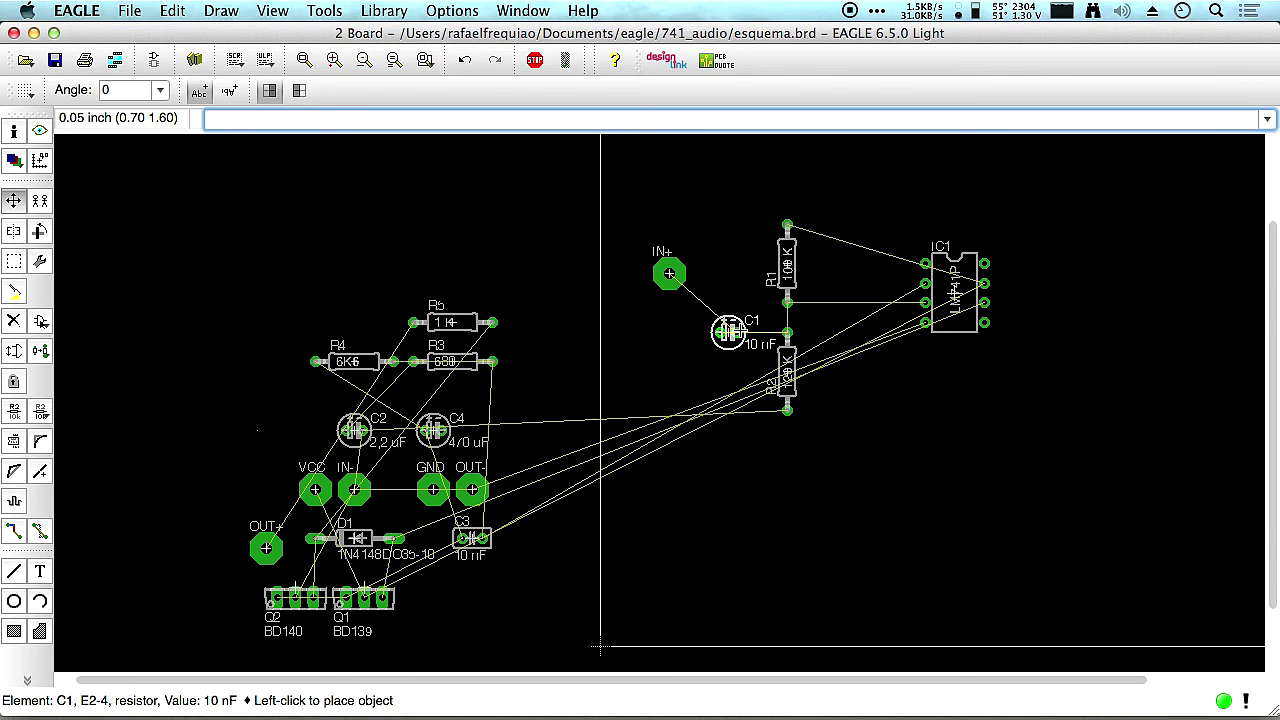
pyautogui.click(729, 331)
pyautogui.click(669, 273)
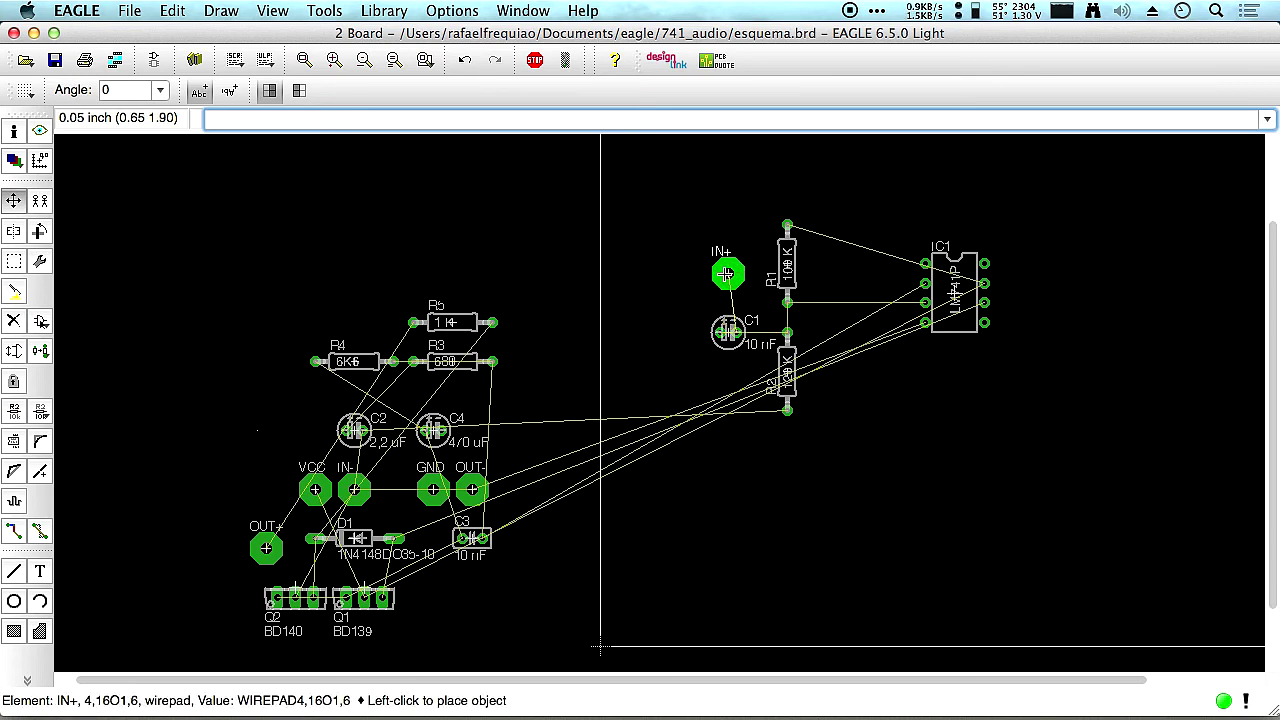
pyautogui.click(729, 265)
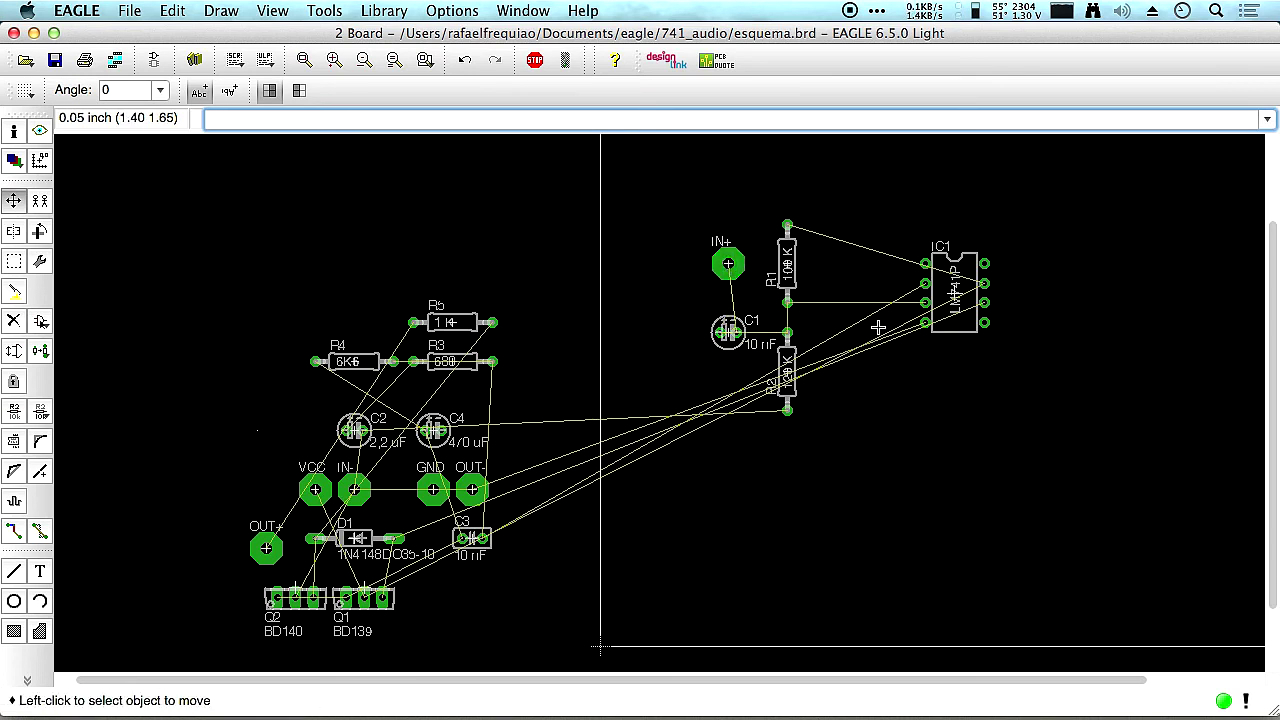
# Recalculate the airwires with Ratsnest.
pyautogui.scroll(-2, 885, 323)
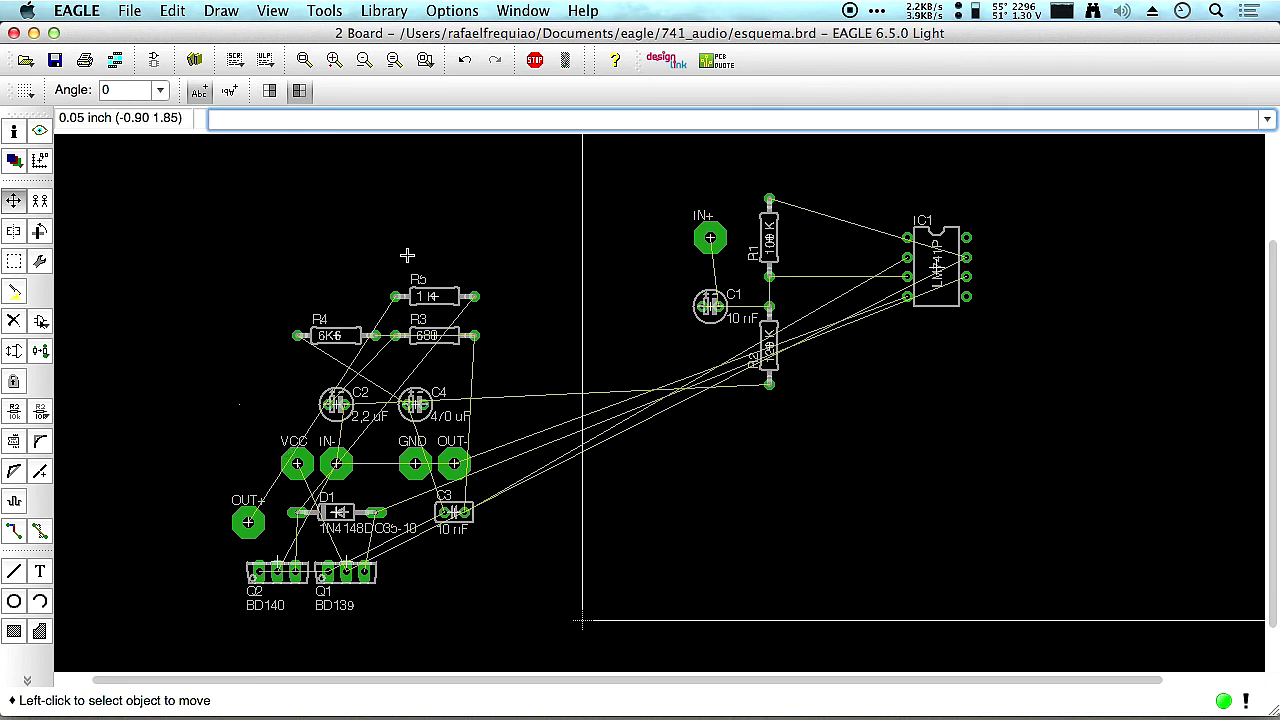
pyautogui.click(28, 683)
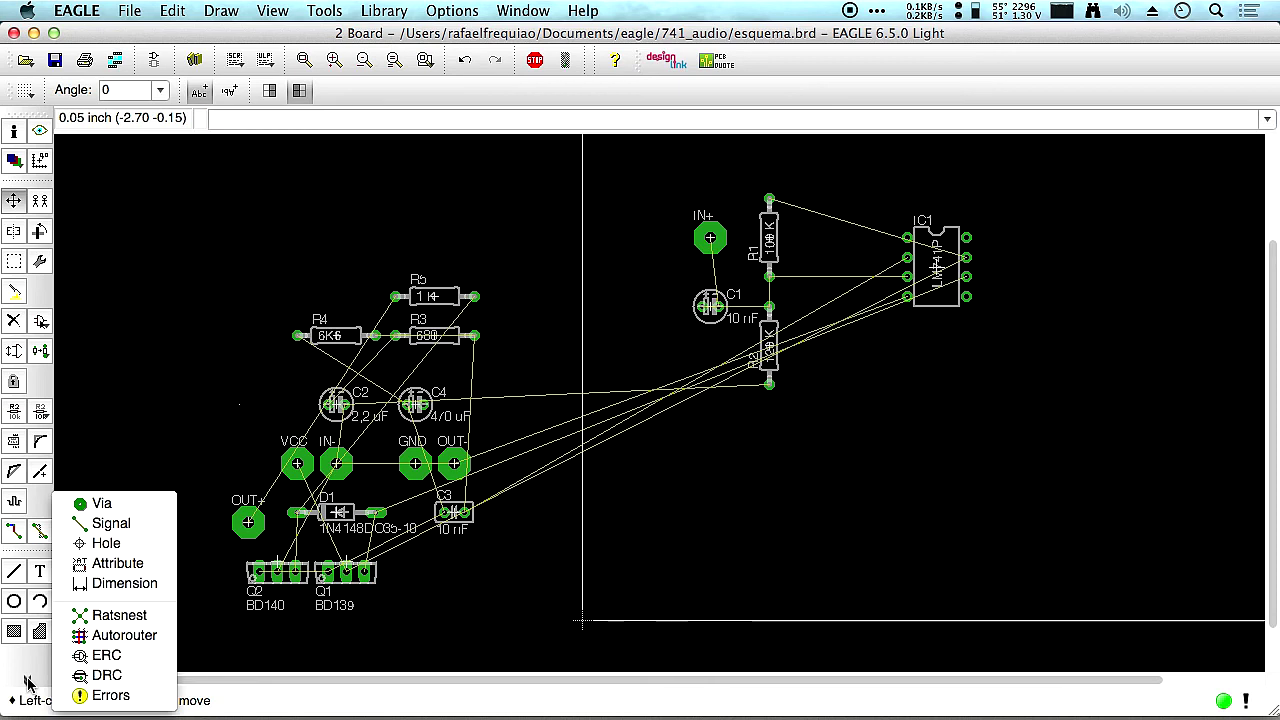
pyautogui.click(110, 676)
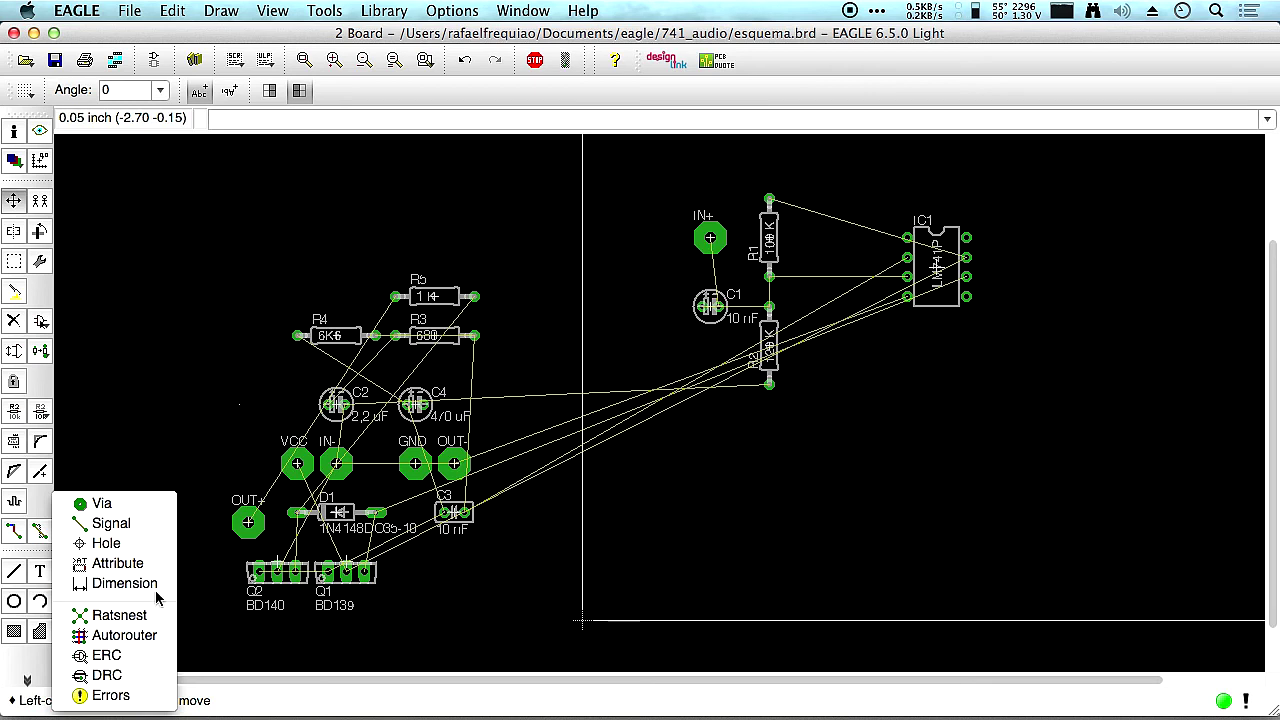
pyautogui.click(135, 613)
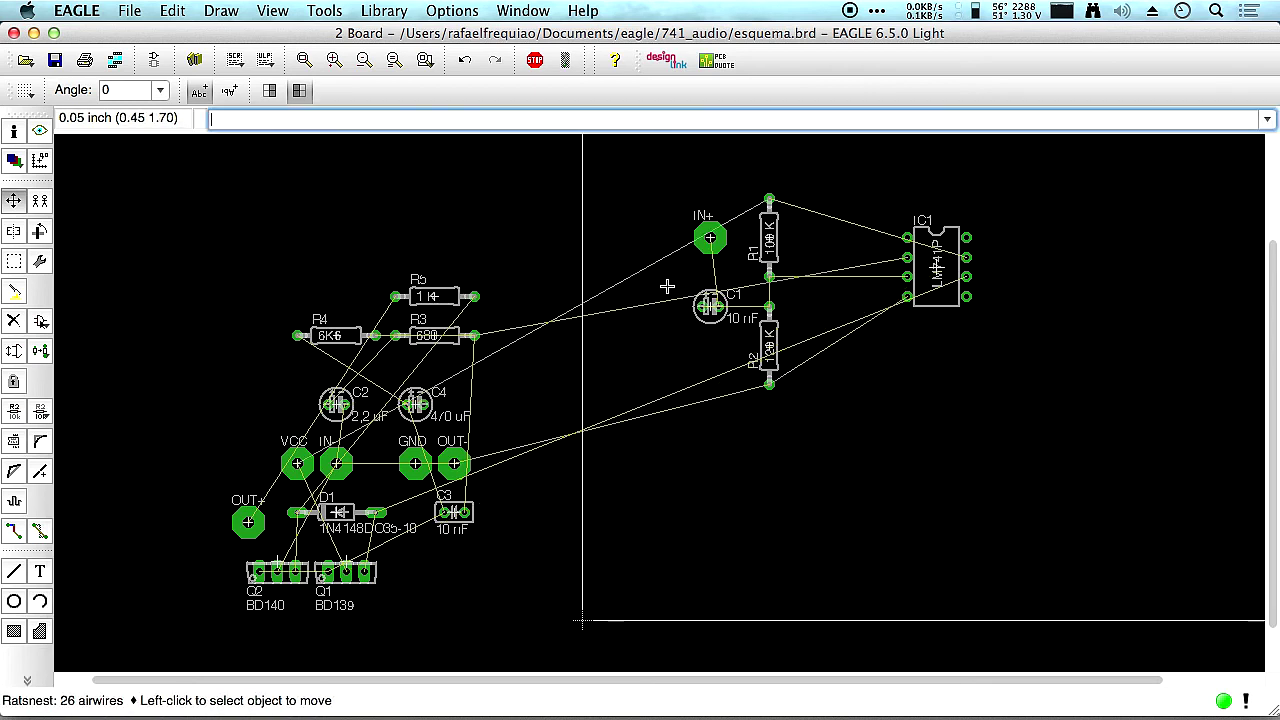
# Move the GND pad into the board outline, to the upper right of IC1.
pyautogui.click(411, 462)
pyautogui.click(1073, 228)
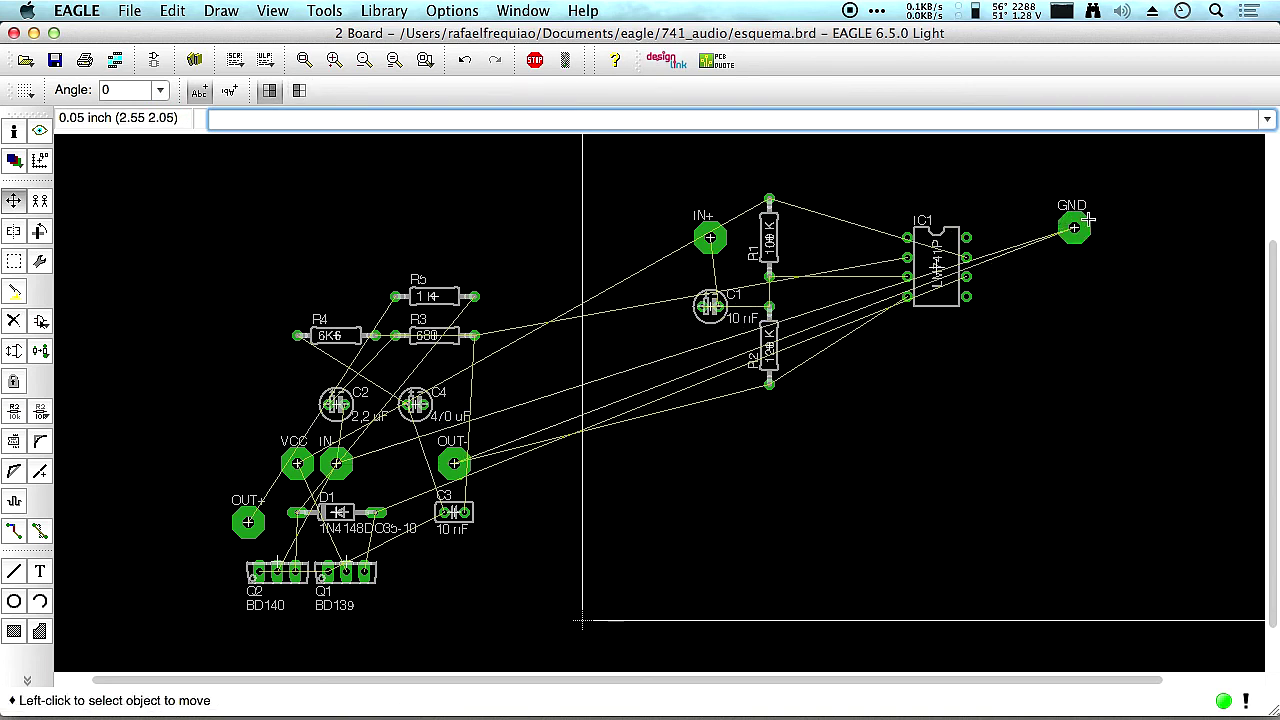
pyautogui.click(1080, 228)
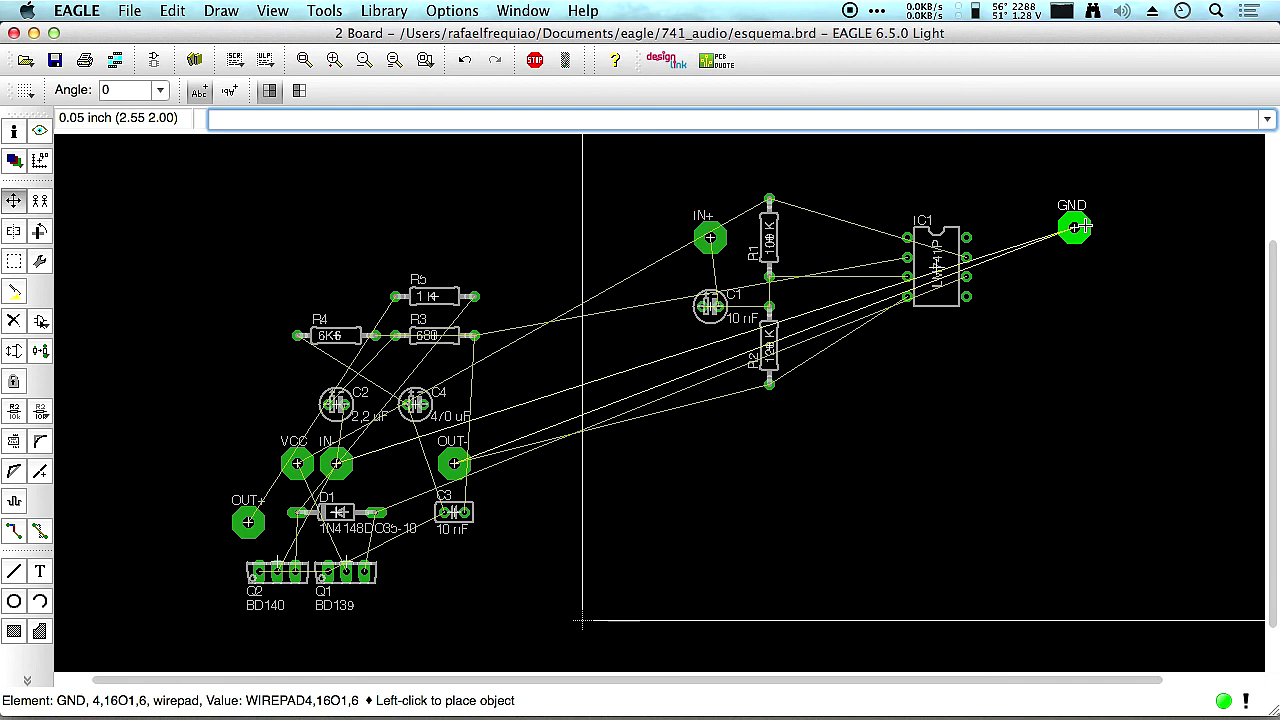
pyautogui.click(471, 451)
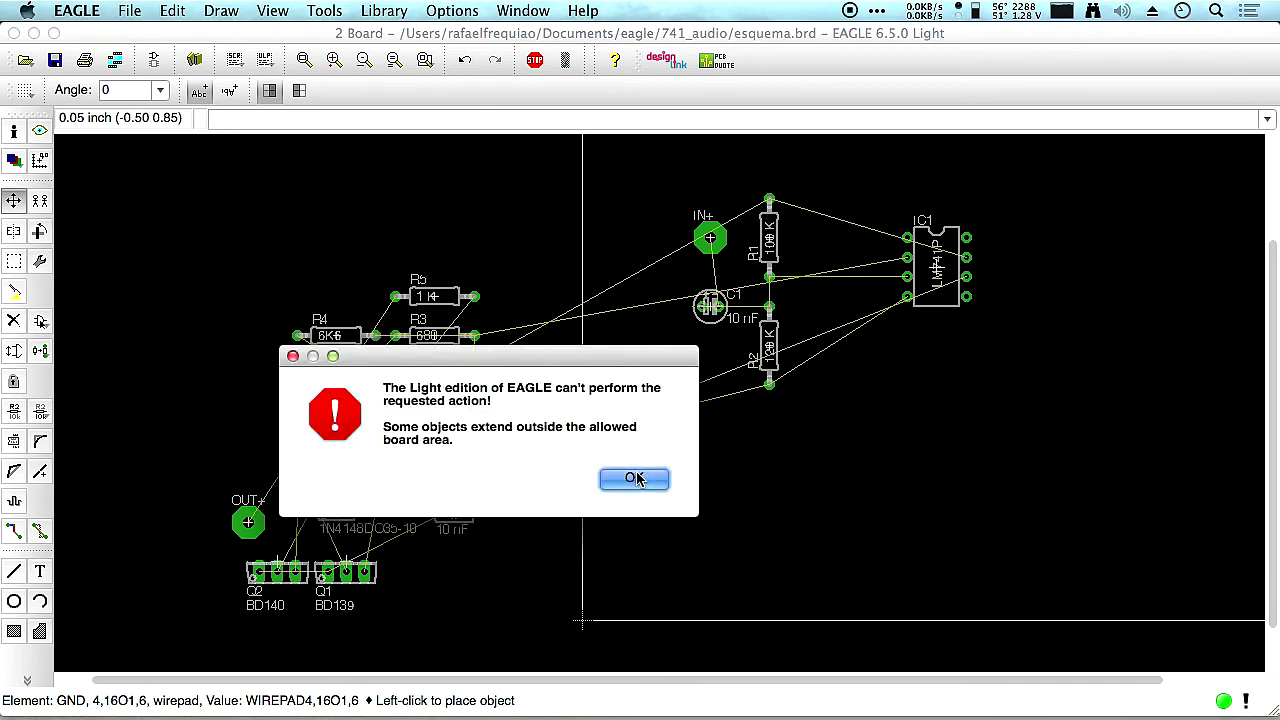
pyautogui.click(640, 477)
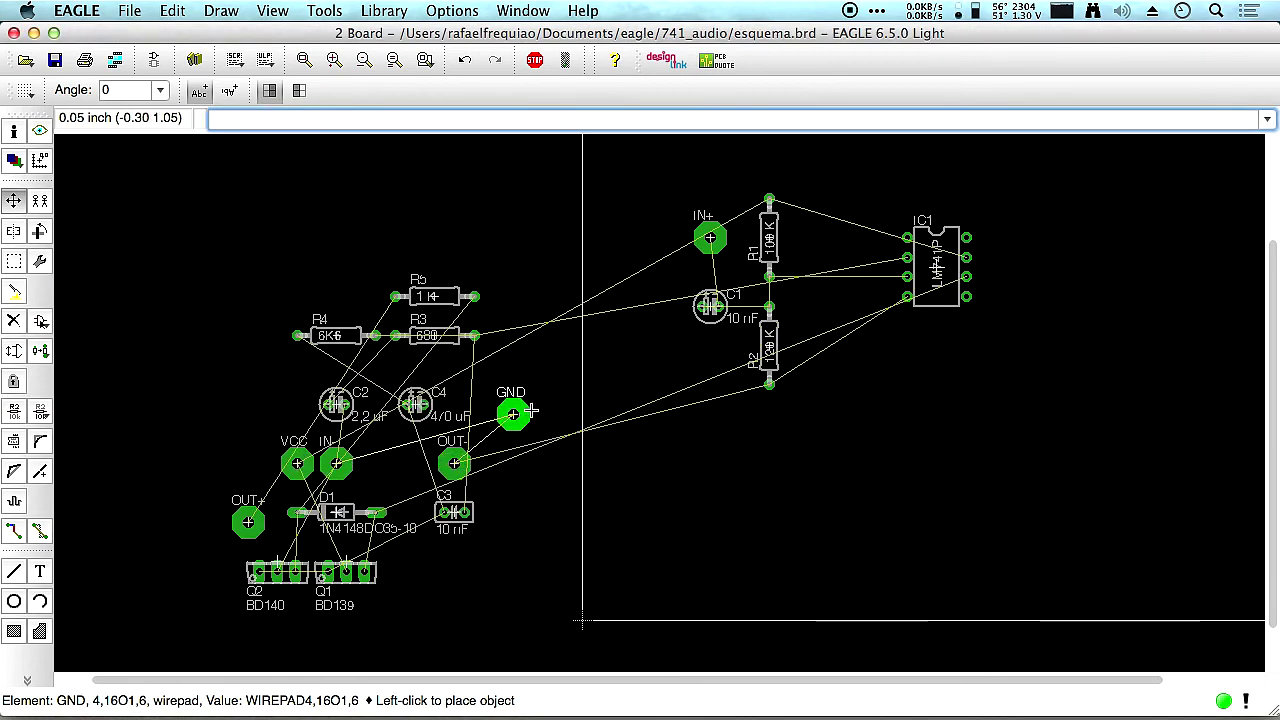
pyautogui.click(1054, 208)
# Move the VCC pad into the board outline directly above R1 and recalculate the airwires with Ratsnest.
pyautogui.click(297, 463)
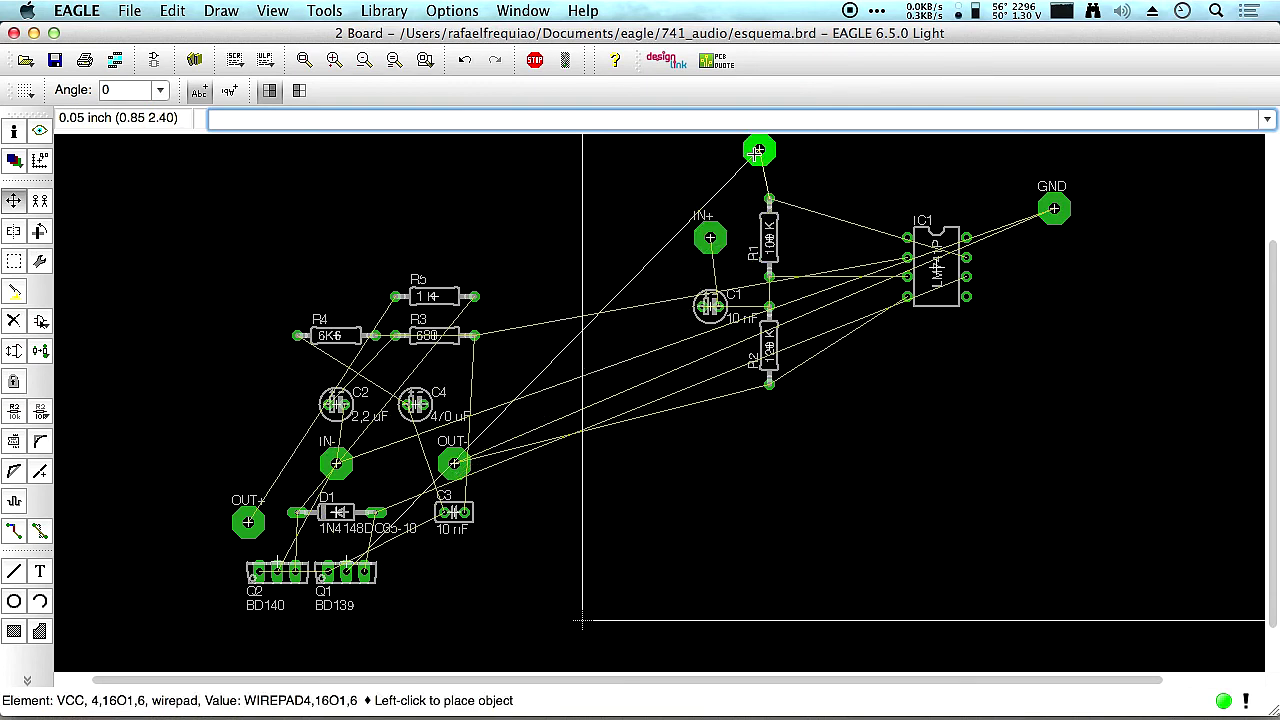
pyautogui.click(769, 151)
pyautogui.scroll(2, 846, 217)
pyautogui.hscroll(2, 800, 230)
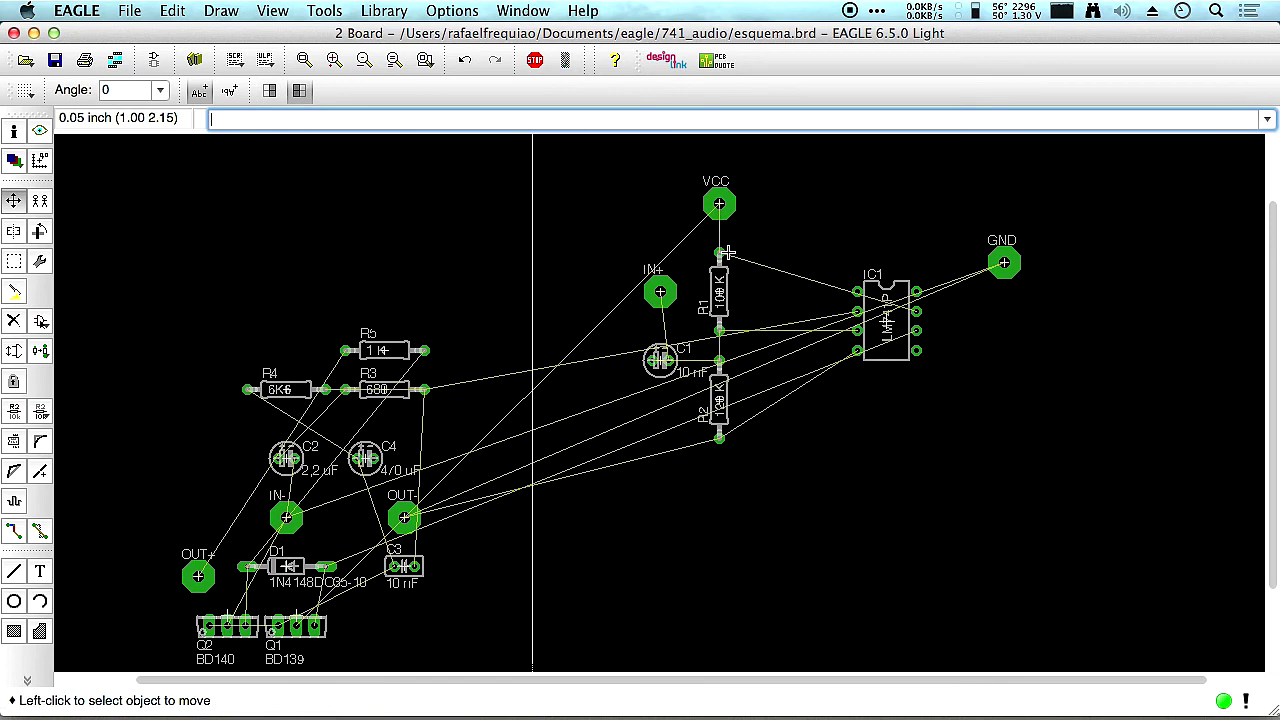
pyautogui.click(24, 681)
pyautogui.click(100, 612)
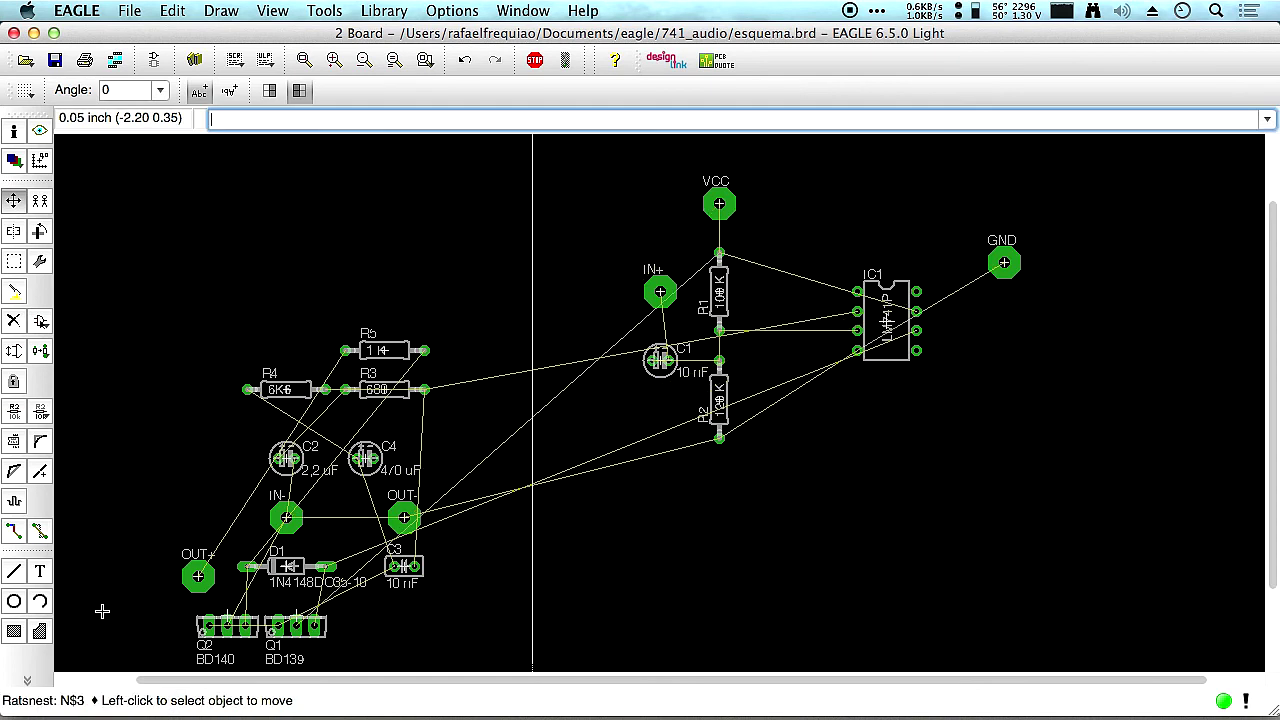
# Move the GND pad below IC1 and the IN- pad to the left of R2's lower end.
pyautogui.click(968, 298)
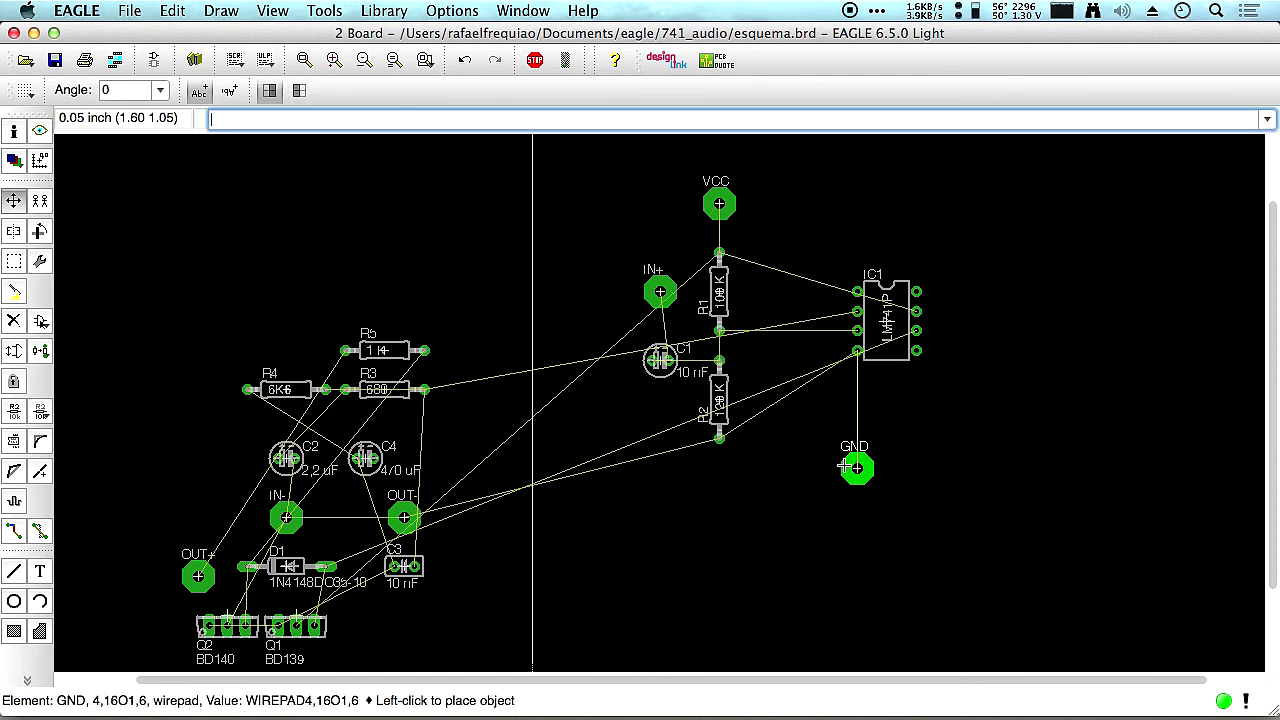
pyautogui.click(845, 459)
pyautogui.scroll(-3, 612, 417)
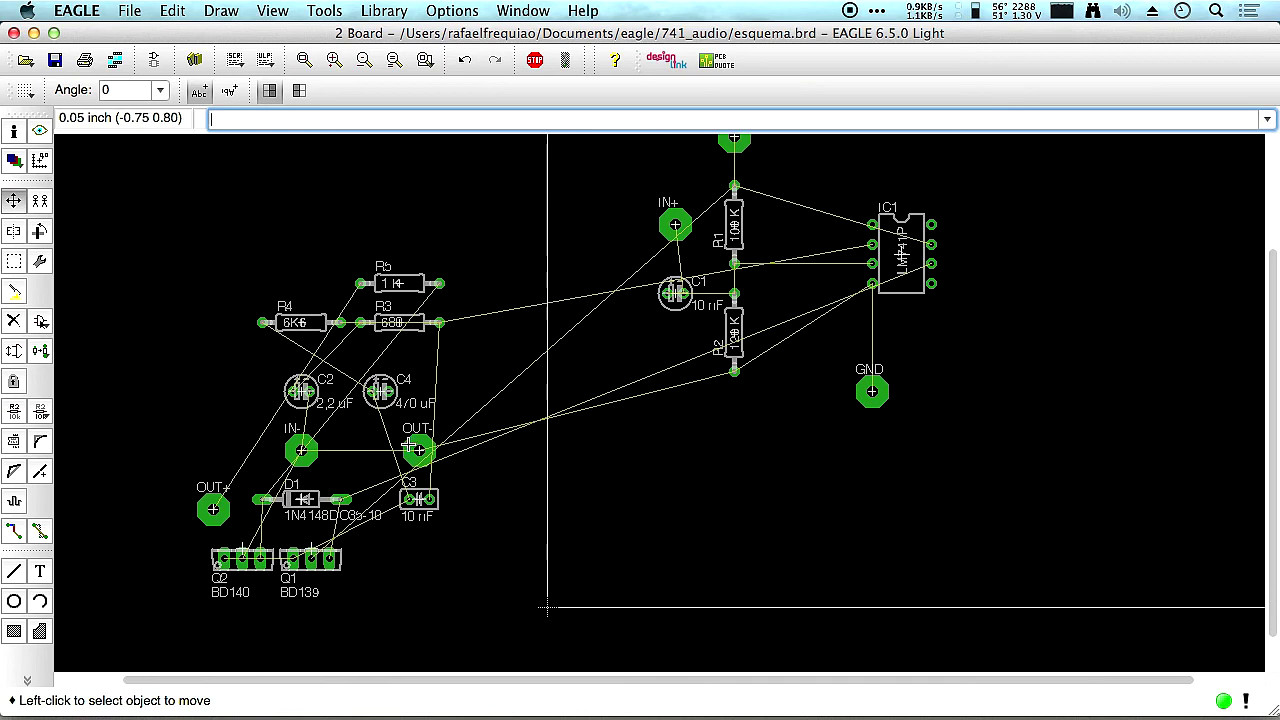
pyautogui.click(297, 450)
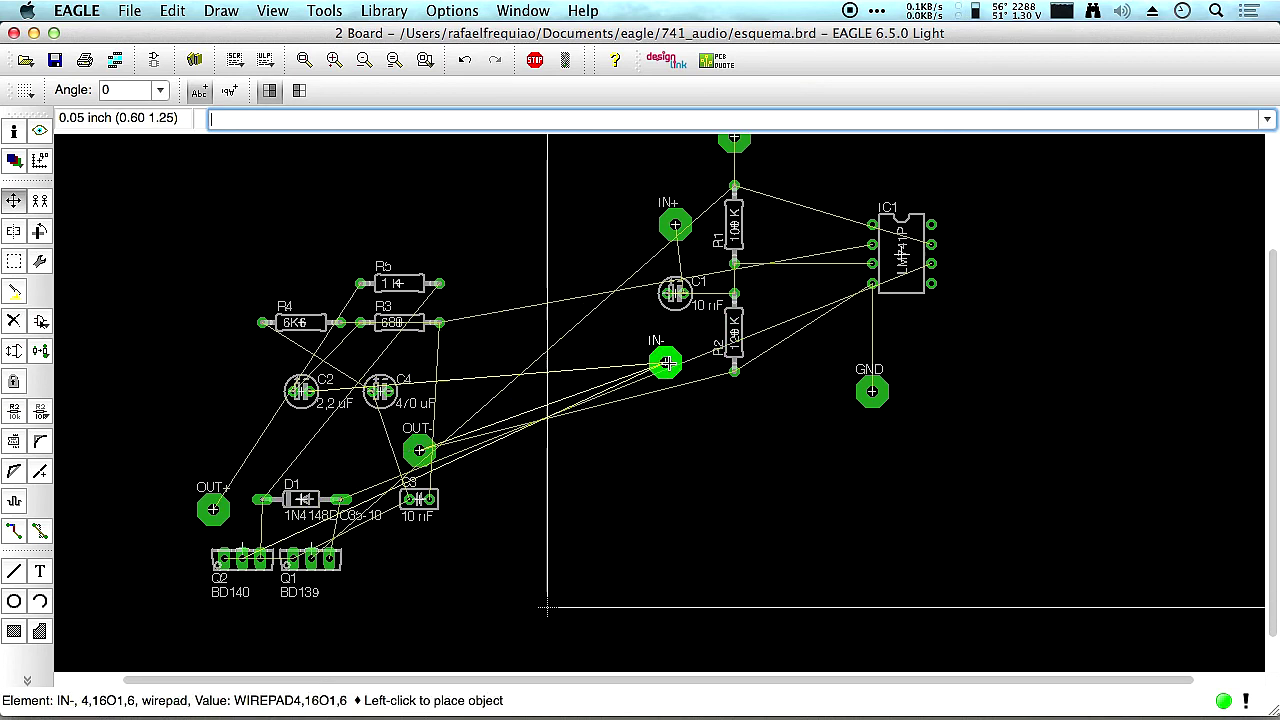
pyautogui.click(675, 371)
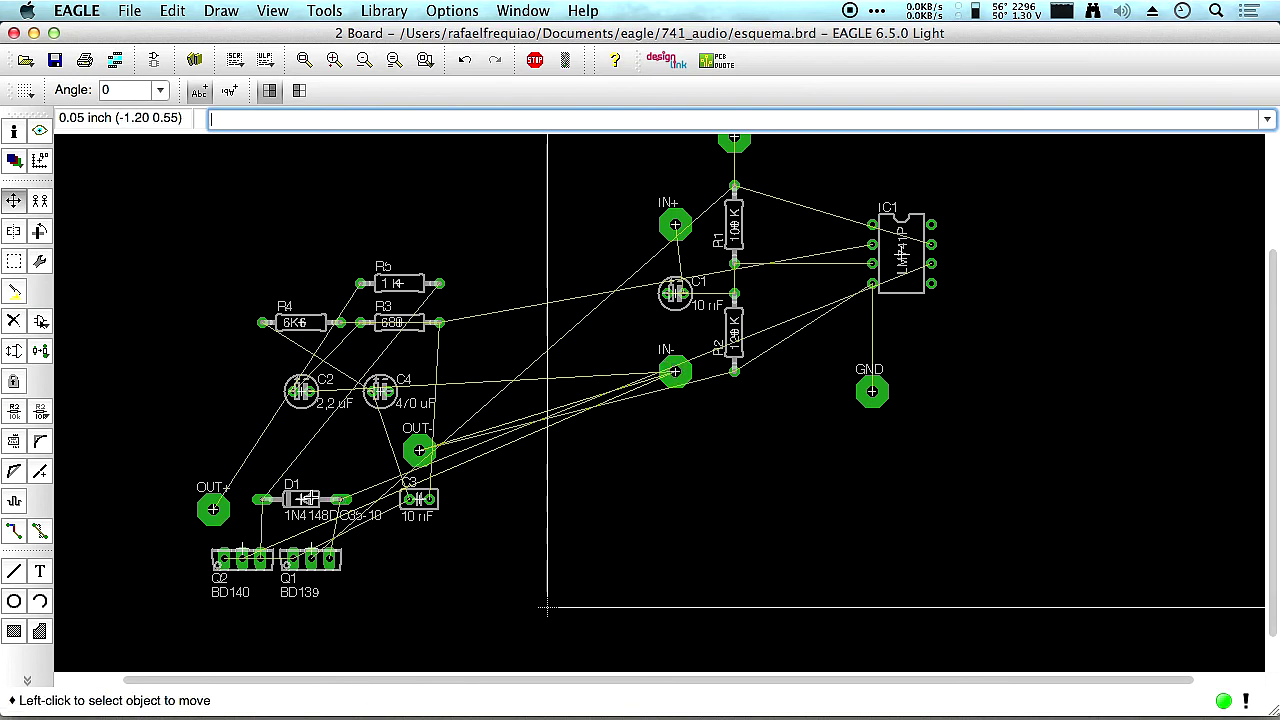
# Place diode D1 to the right of IC1, rotated to 180 degrees and level with IC1's third row of pins.
pyautogui.click(303, 499)
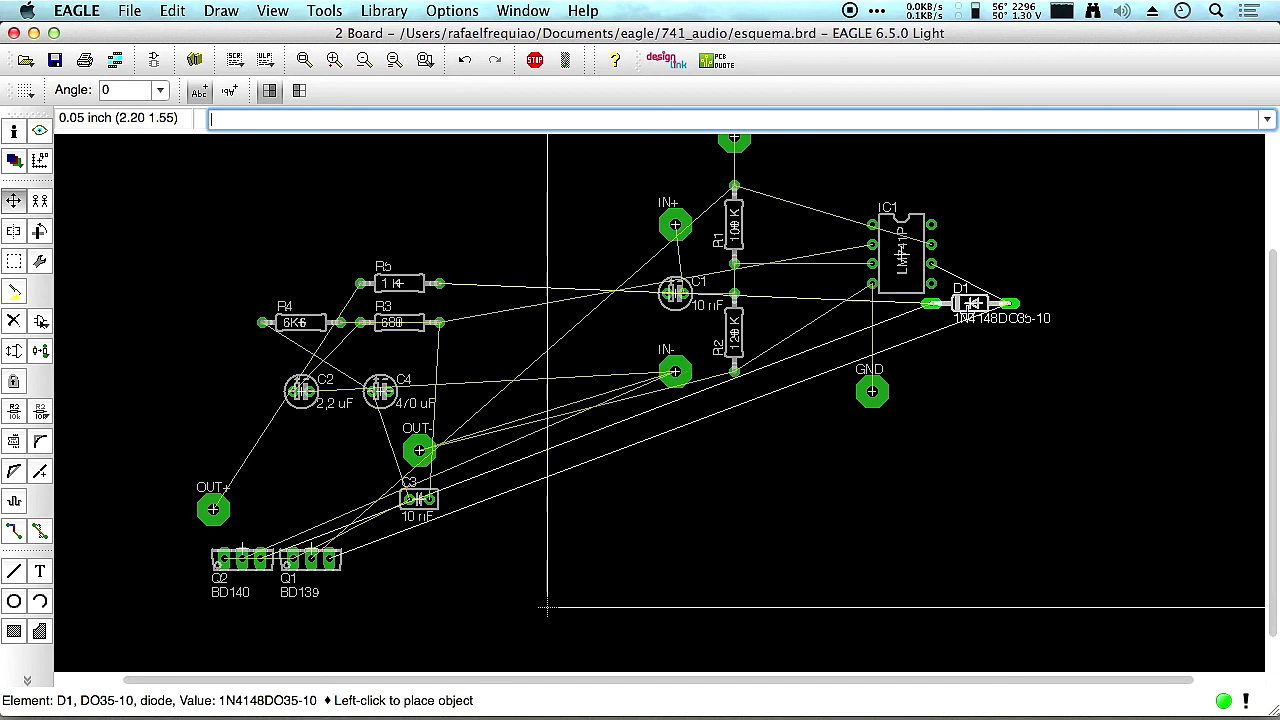
pyautogui.rightClick(1071, 270)
pyautogui.rightClick(1073, 283)
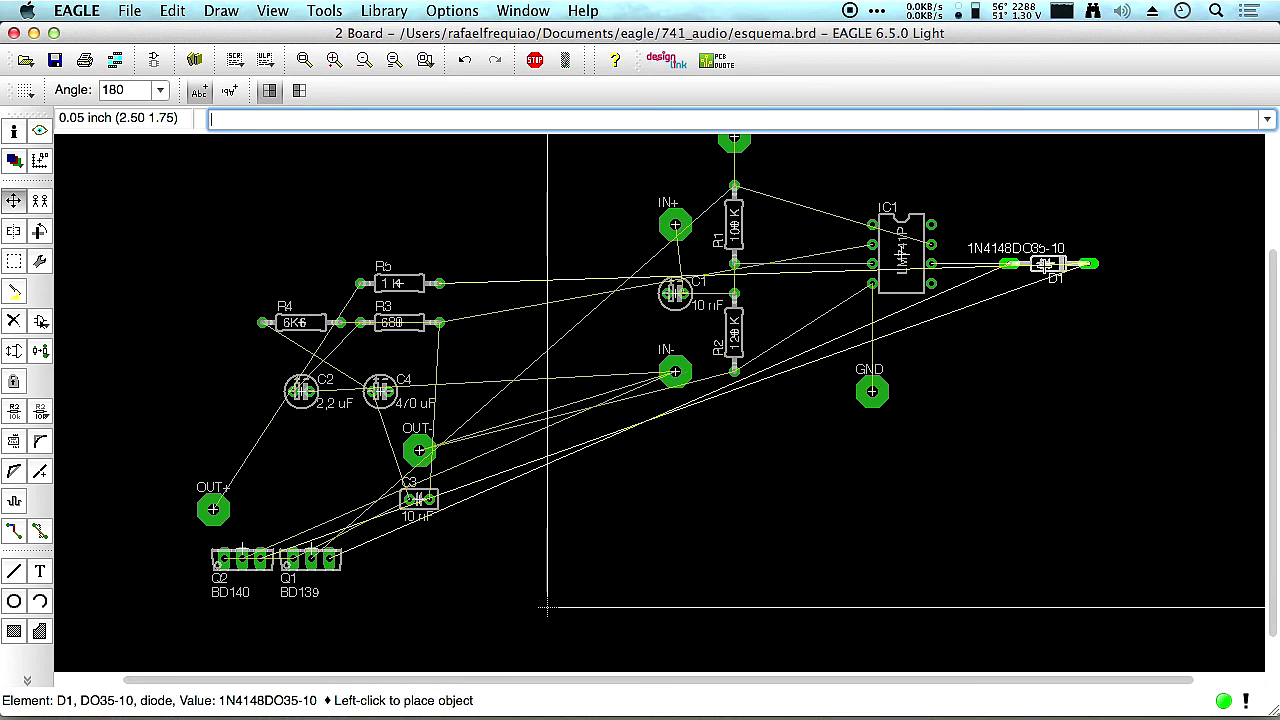
pyautogui.click(1047, 263)
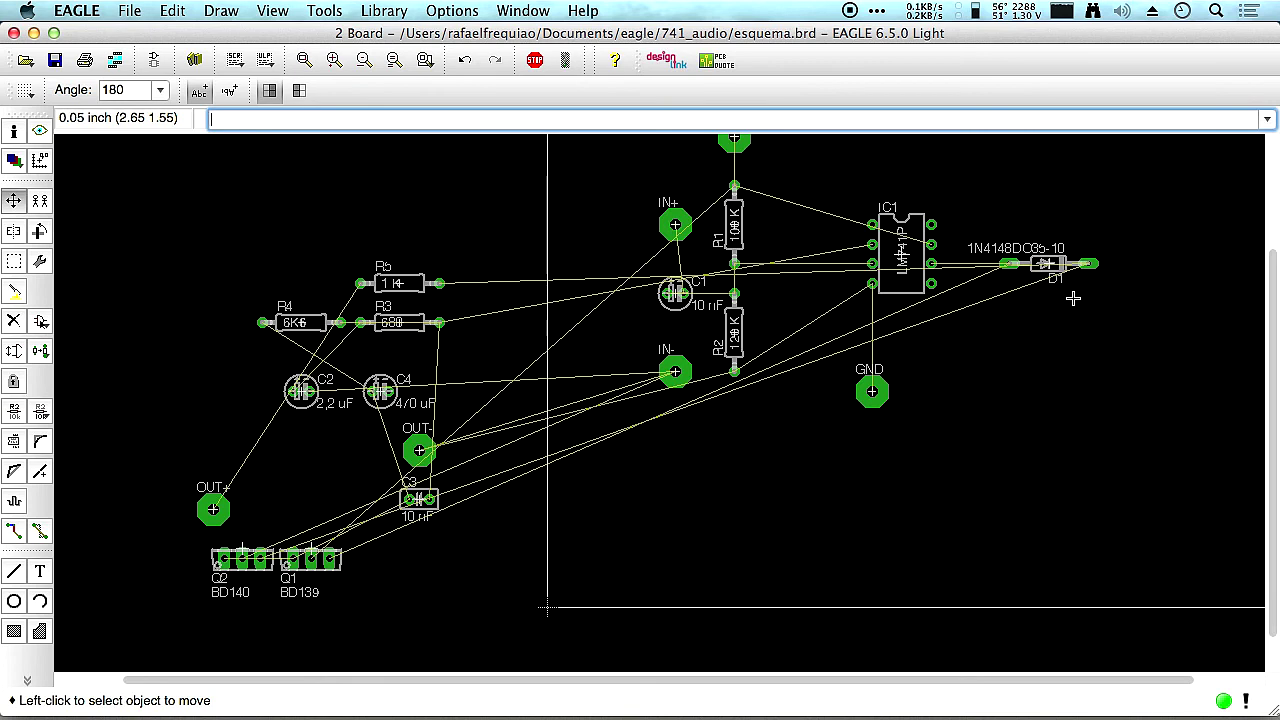
# Place resistor R3 just below IC1, rotated to 90 degrees, and shift the GND pad to the left of R3.
pyautogui.scroll(-3, 1042, 312)
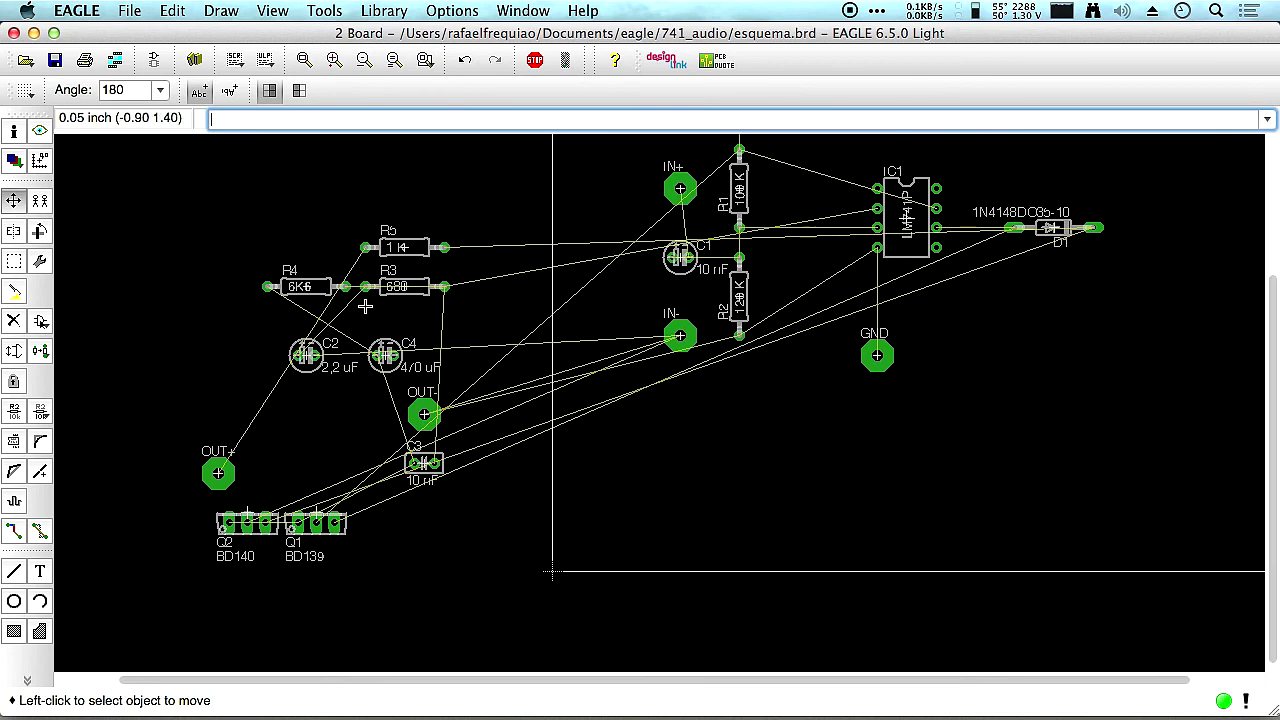
pyautogui.click(410, 287)
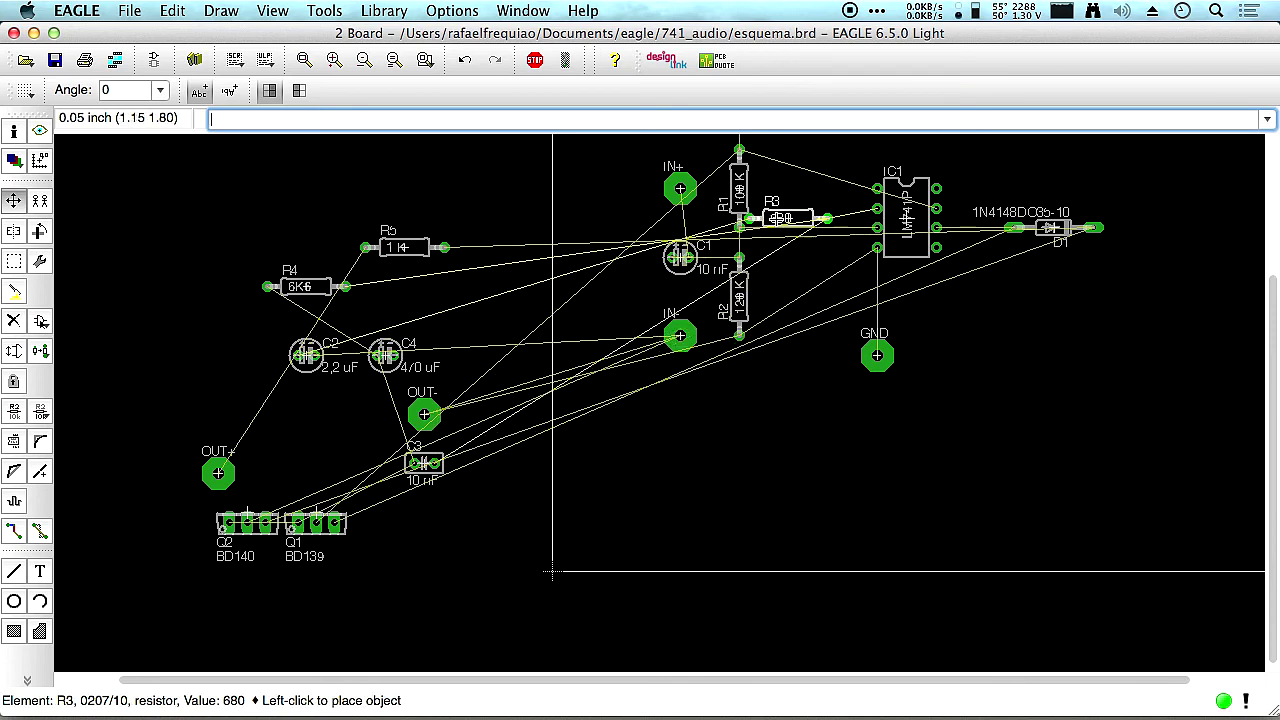
pyautogui.rightClick(817, 270)
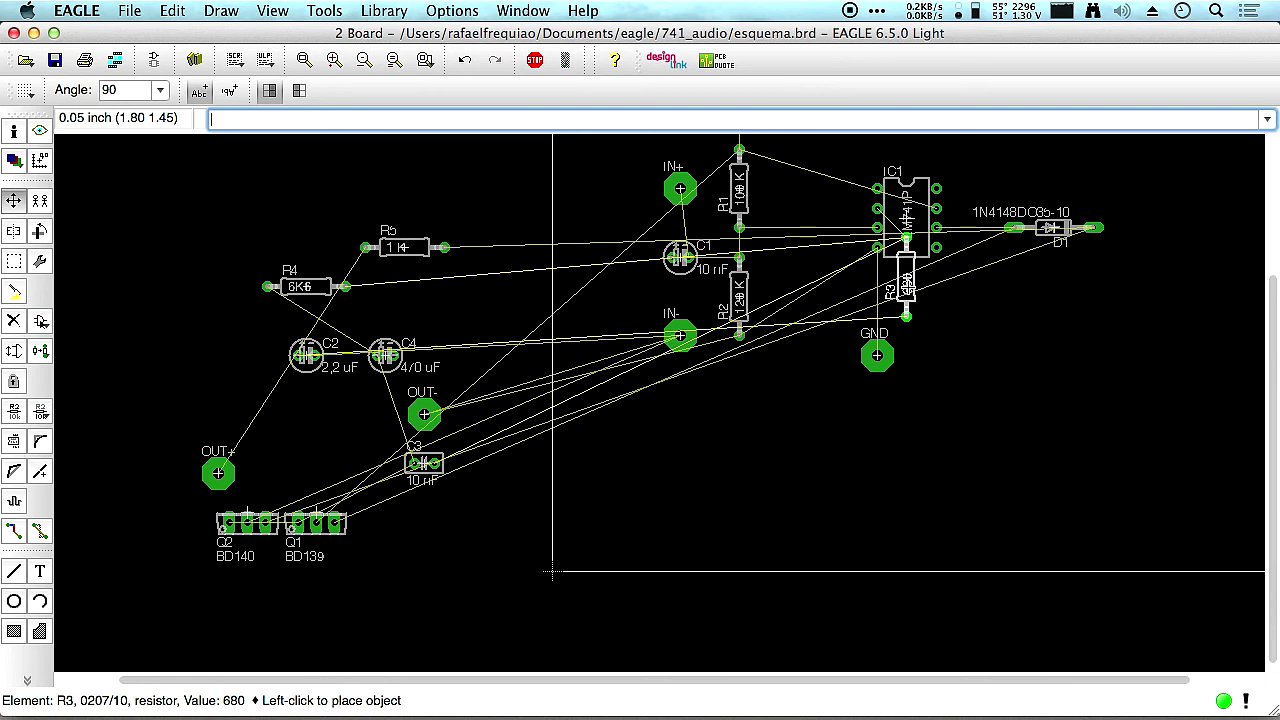
pyautogui.click(906, 288)
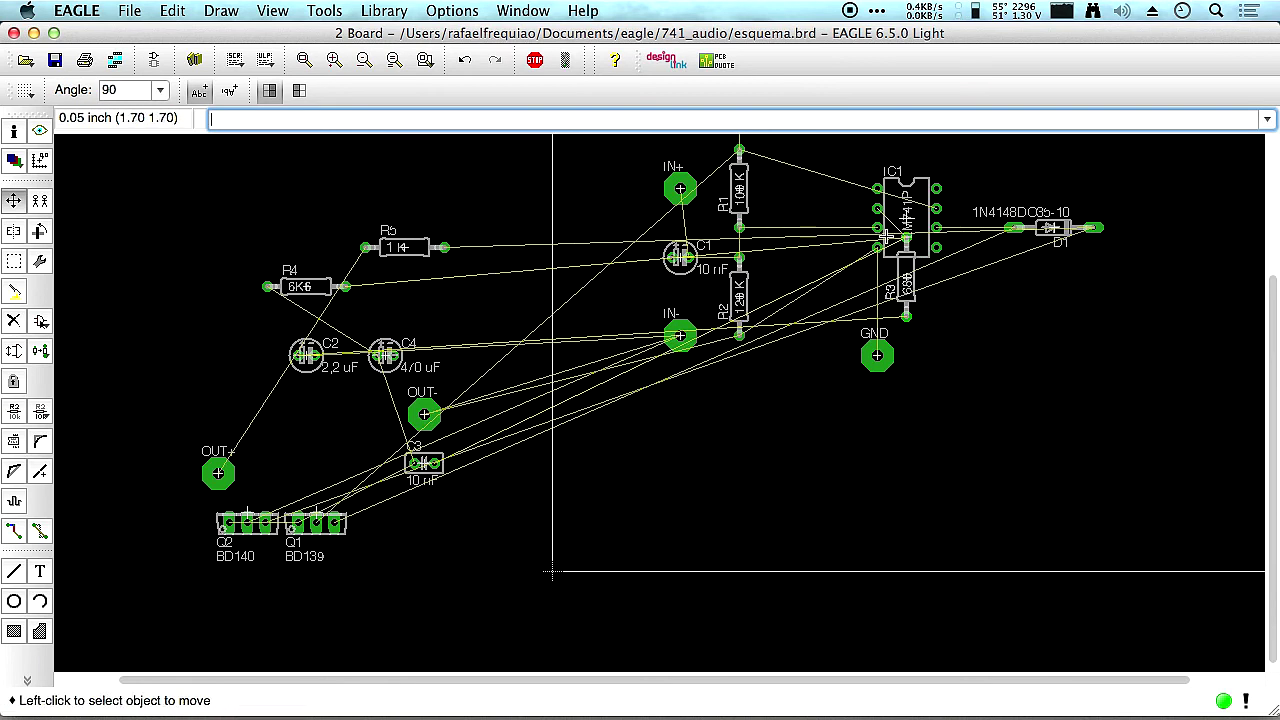
pyautogui.click(885, 274)
pyautogui.click(915, 326)
pyautogui.click(877, 355)
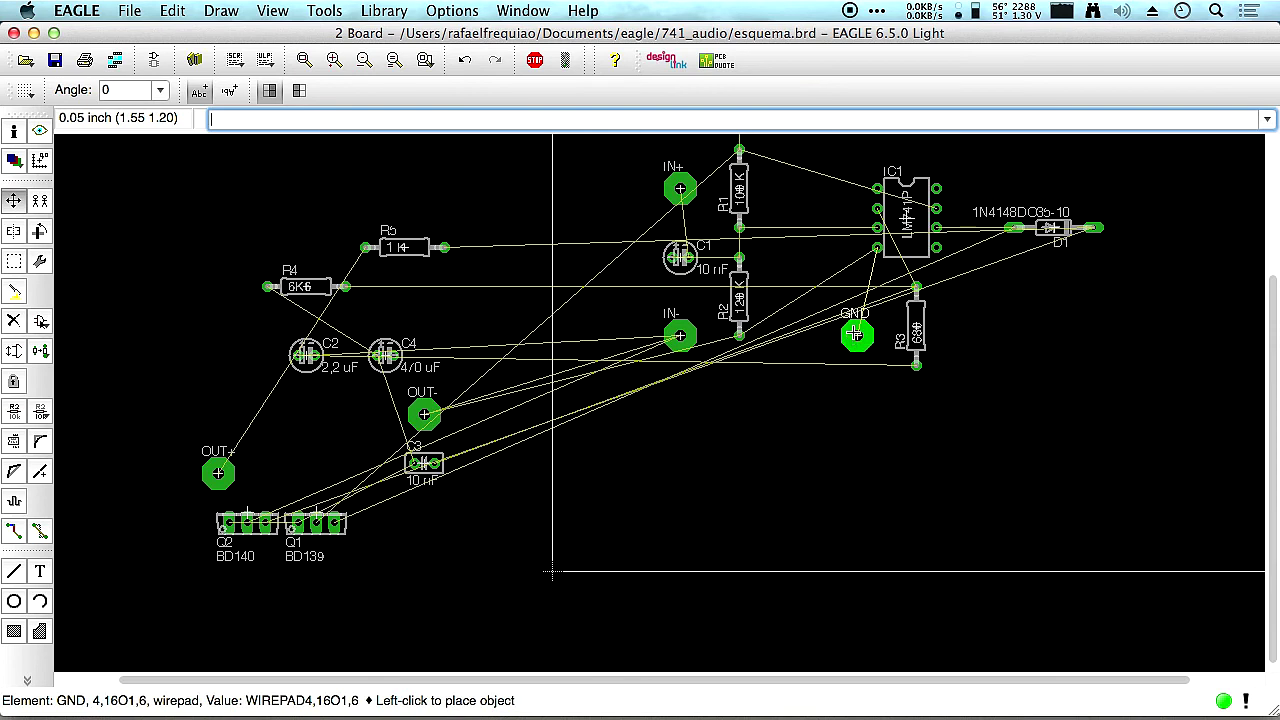
pyautogui.click(837, 345)
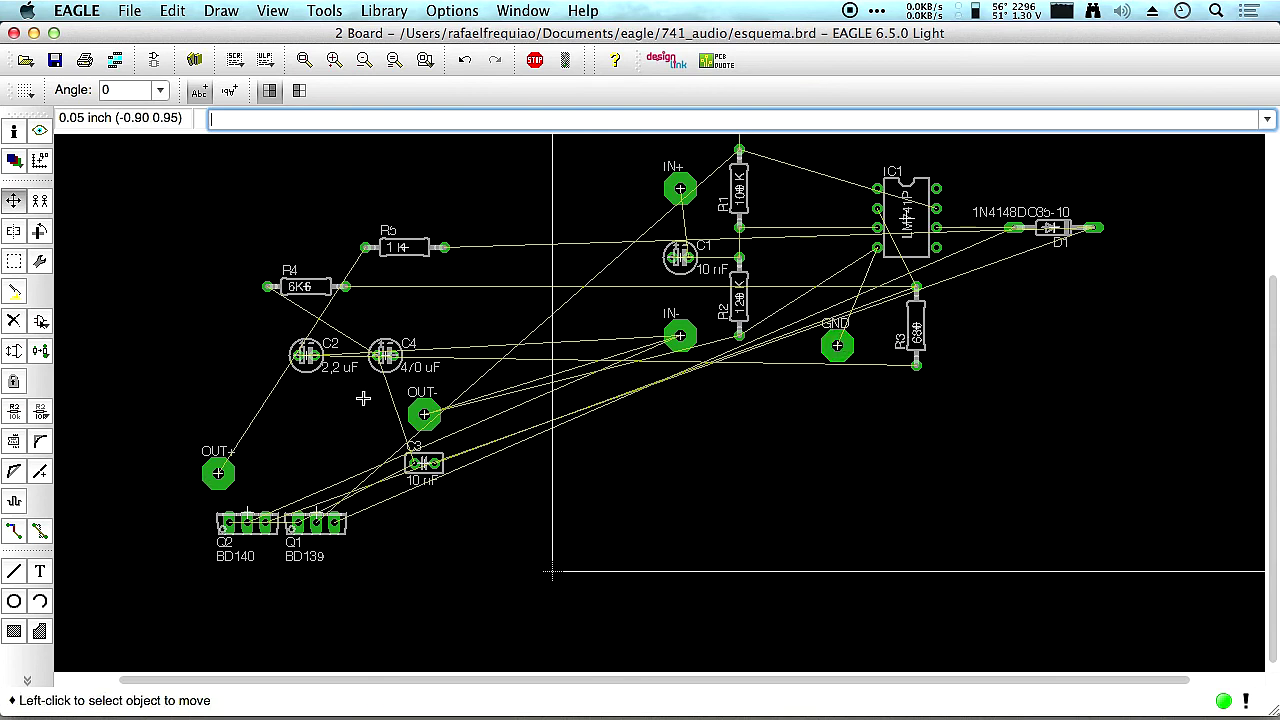
# Place resistor R4 parallel to R3 on its right side, rotated to 90 degrees.
pyautogui.click(322, 292)
pyautogui.click(818, 493)
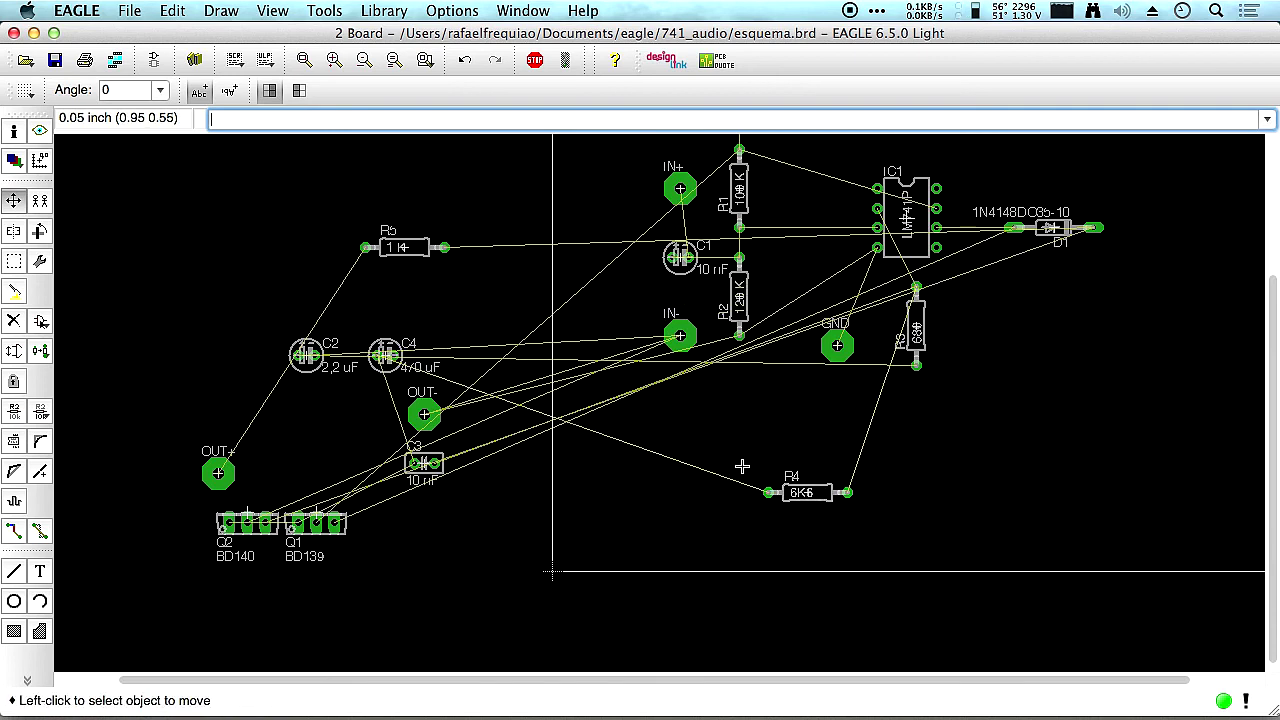
pyautogui.click(831, 485)
pyautogui.rightClick(1000, 345)
pyautogui.rightClick(985, 330)
pyautogui.keyDown('shift'); pyautogui.rightClick(979, 322); pyautogui.keyUp('shift')
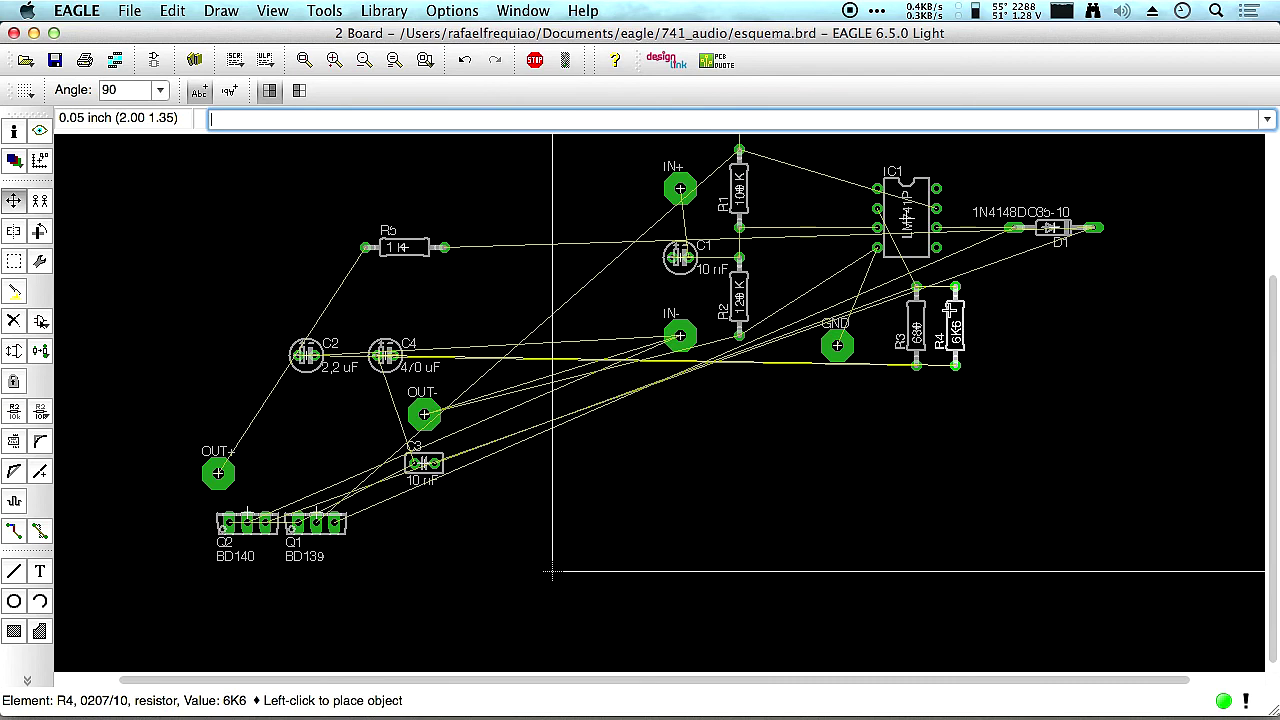
pyautogui.click(955, 325)
# Move capacitor C2 into the board outline, below the GND pad and R3, and recalculate the airwires with Ratsnest.
pyautogui.click(302, 362)
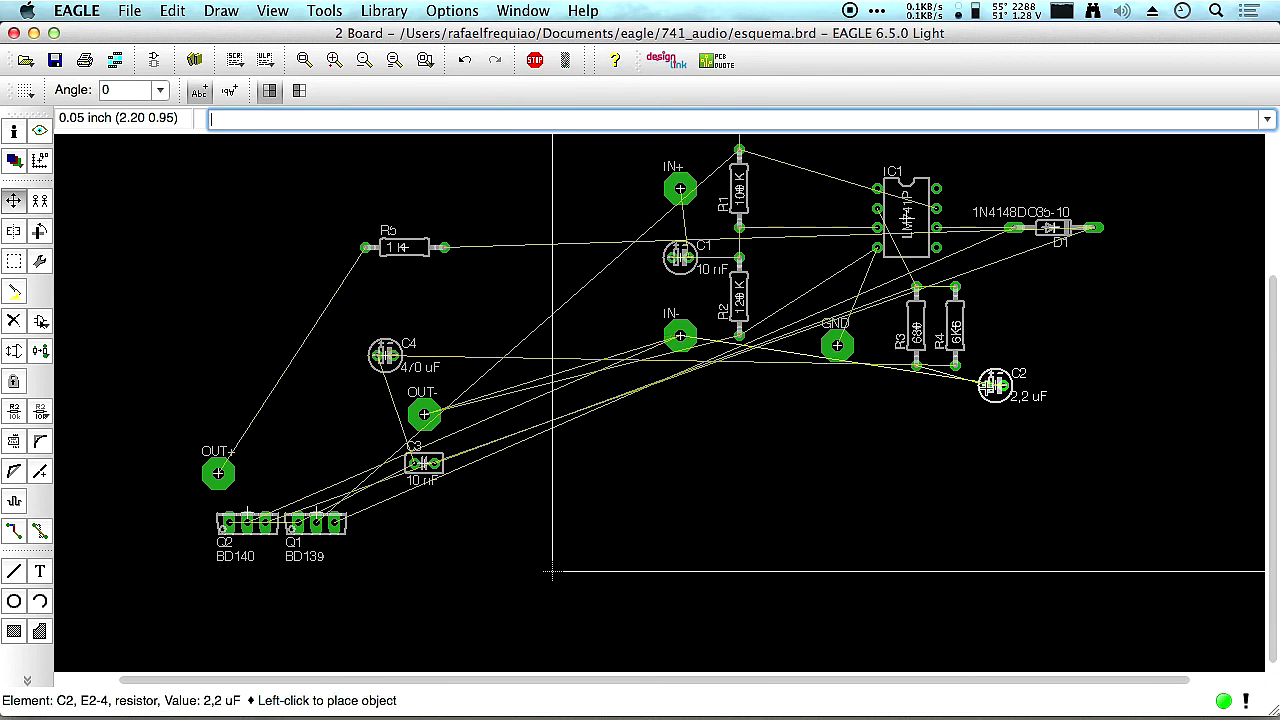
pyautogui.click(872, 432)
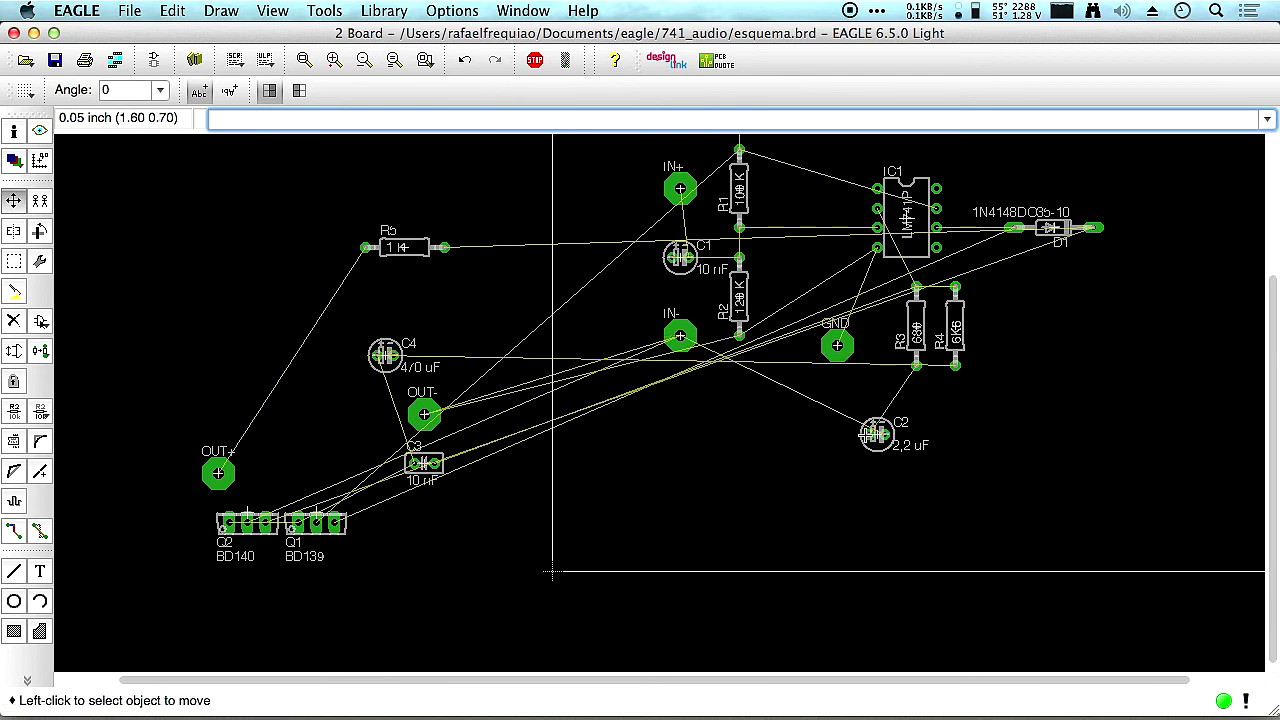
pyautogui.click(27, 680)
pyautogui.click(100, 611)
pyautogui.scroll(2, 814, 389)
pyautogui.scroll(-3, 914, 408)
# Rotate C2 to 180 degrees beside R3's lower pin and align the GND pad horizontally with R2's lower pin.
pyautogui.click(940, 444)
pyautogui.rightClick(932, 452)
pyautogui.rightClick(920, 432)
pyautogui.click(918, 392)
pyautogui.click(878, 352)
pyautogui.click(848, 343)
pyautogui.click(918, 392)
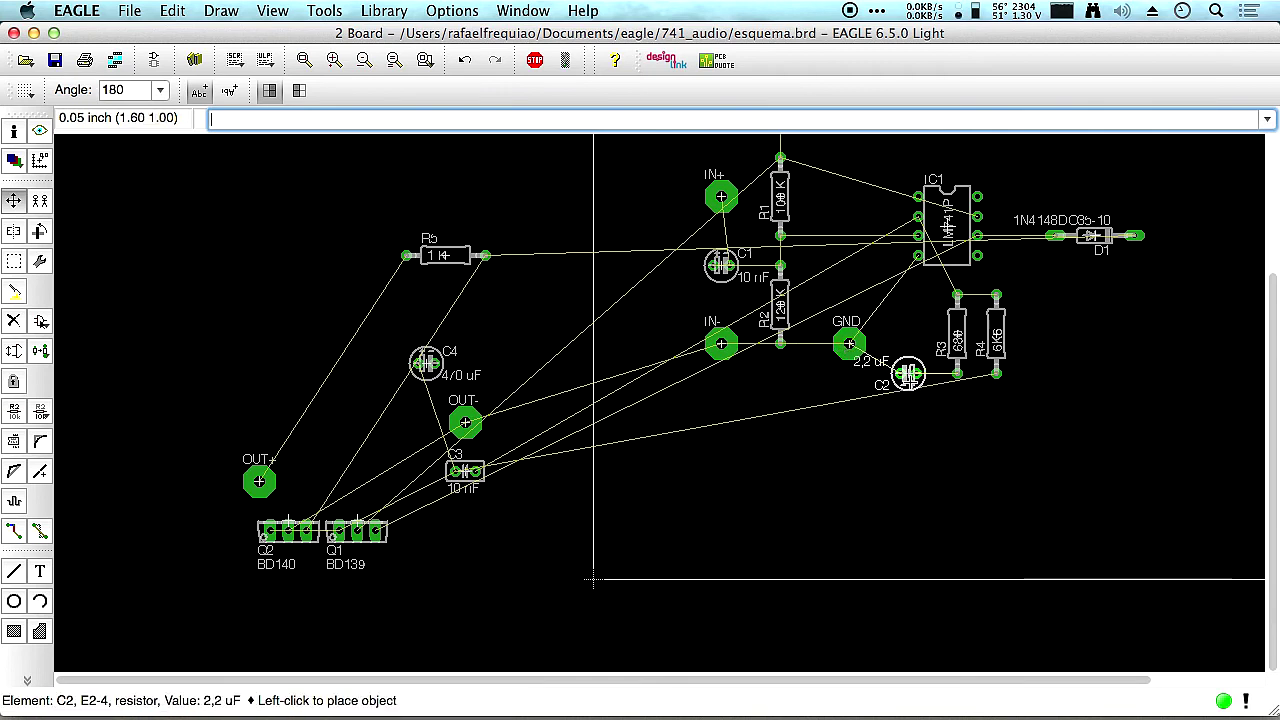
pyautogui.click(908, 375)
# Place resistor R5 to the right of R4, just below D1's outer pin, rotated to 90 degrees.
pyautogui.scroll(3, 941, 333)
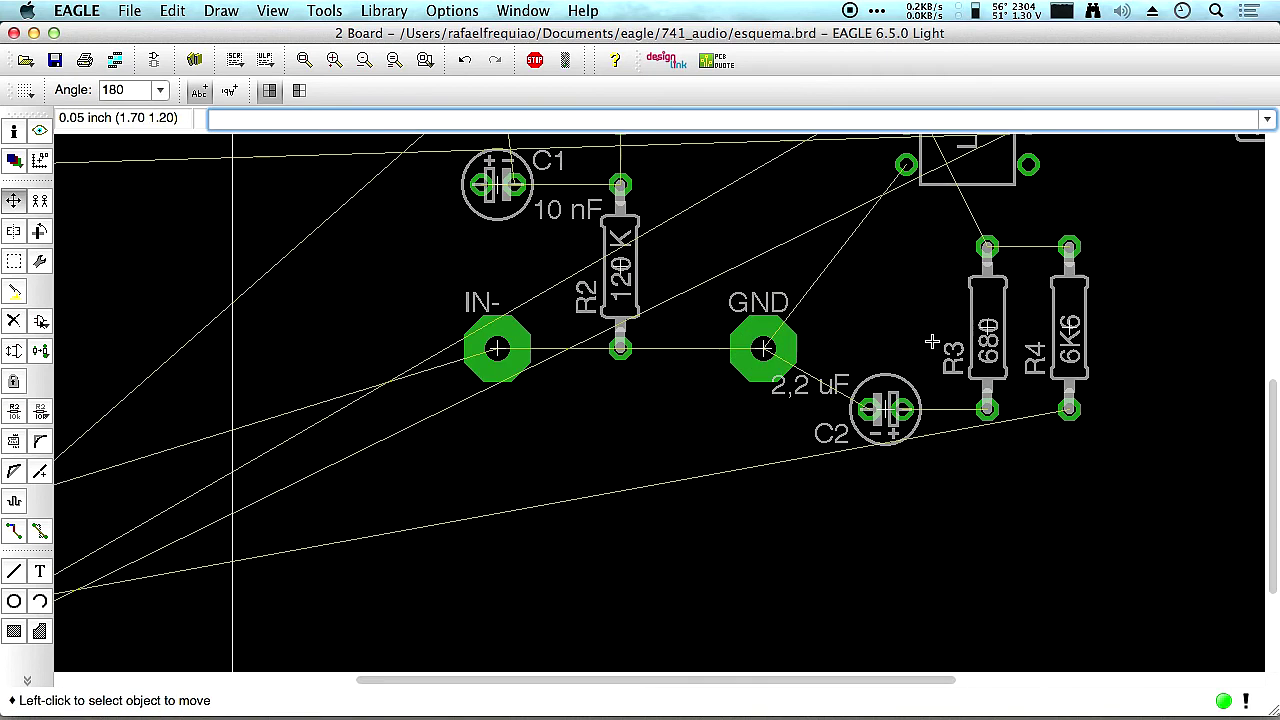
pyautogui.scroll(-3, 941, 333)
pyautogui.scroll(1, 909, 349)
pyautogui.scroll(-2, 909, 349)
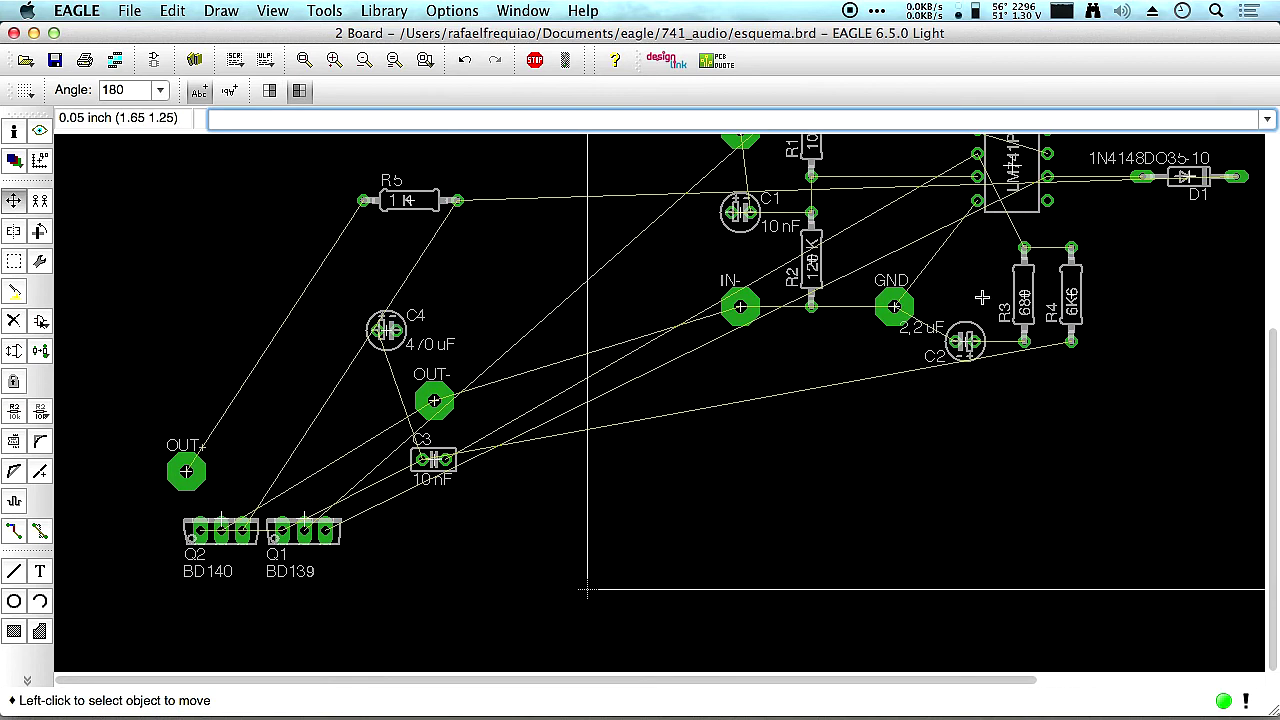
pyautogui.scroll(-1, 514, 286)
pyautogui.click(428, 215)
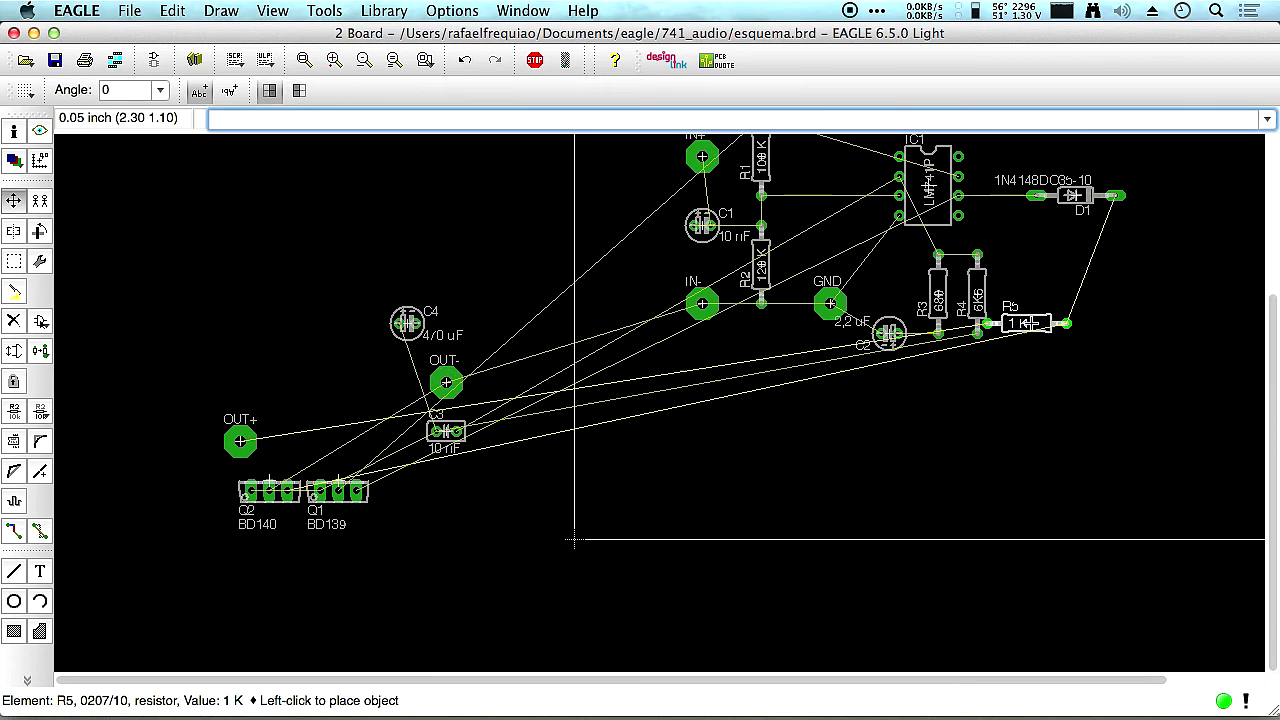
pyautogui.rightClick(1100, 330)
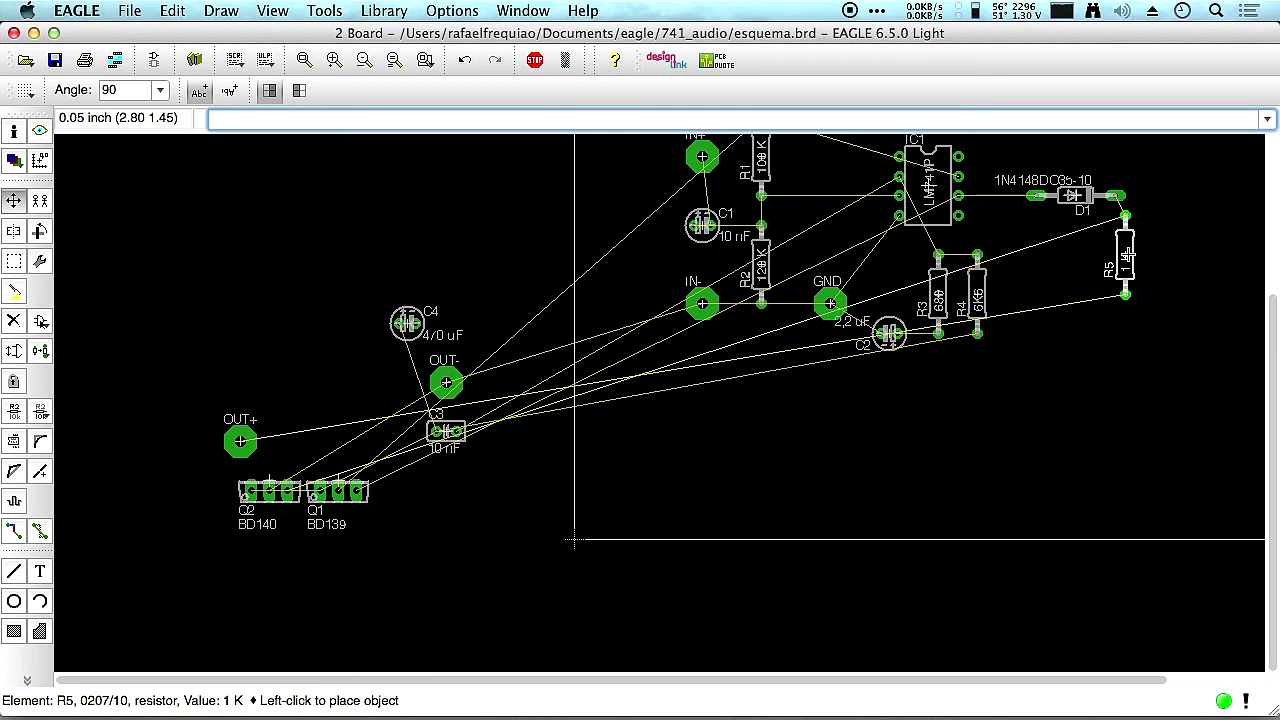
pyautogui.click(1115, 265)
# Shift diode D1 closer to IC1 and align R5 vertically under D1's outer pin.
pyautogui.click(1070, 195)
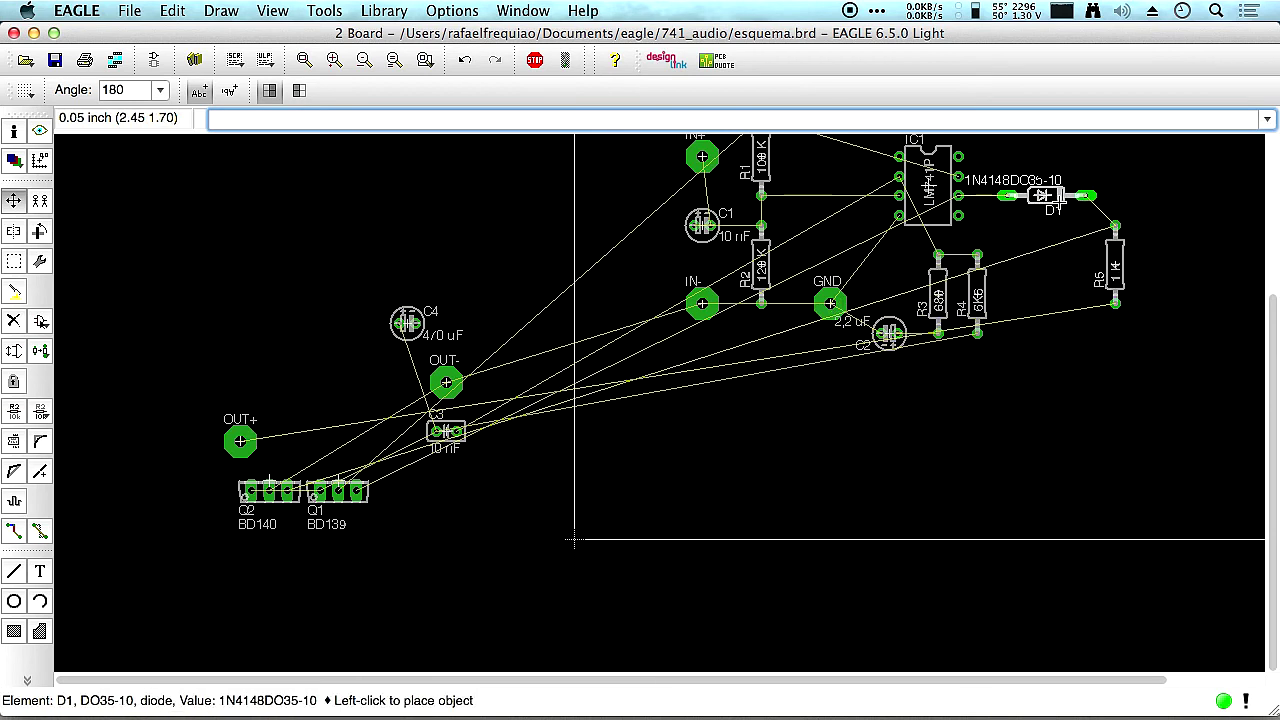
pyautogui.click(1066, 211)
pyautogui.click(1128, 286)
pyautogui.click(1104, 292)
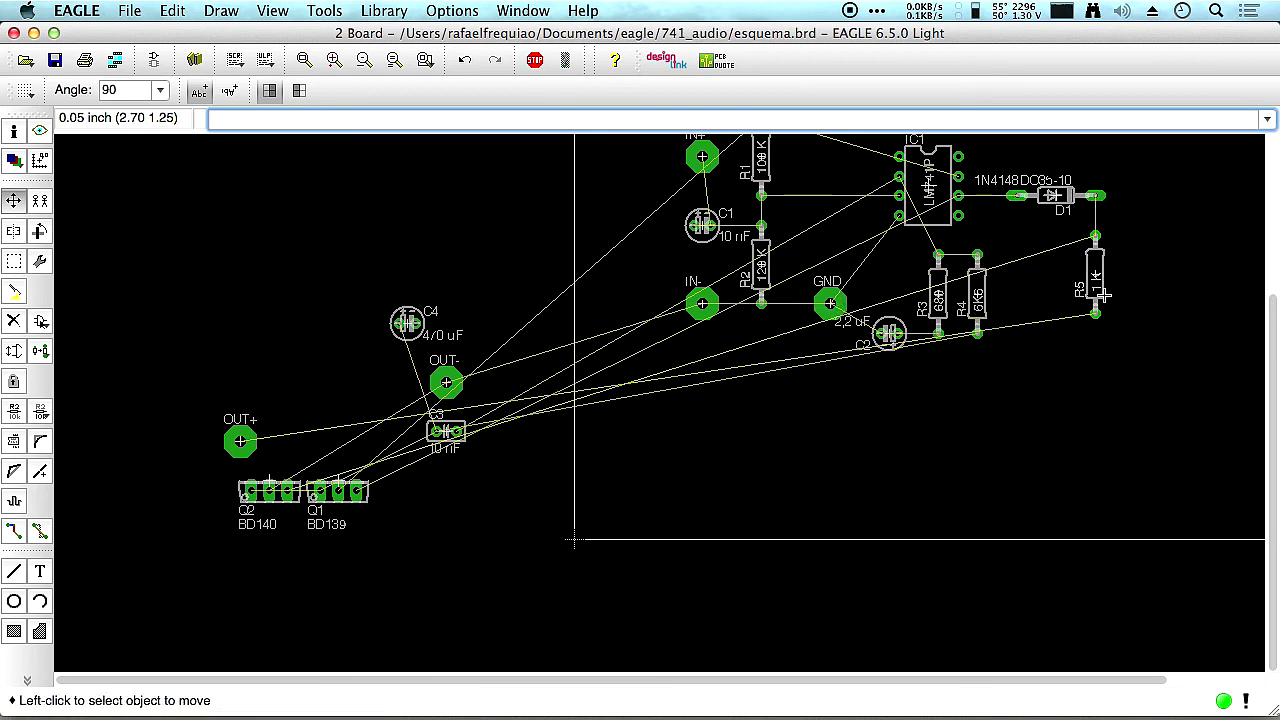
# Place the OUT+ pad directly below R5 and the OUT- pad to the left of OUT+.
pyautogui.click(258, 430)
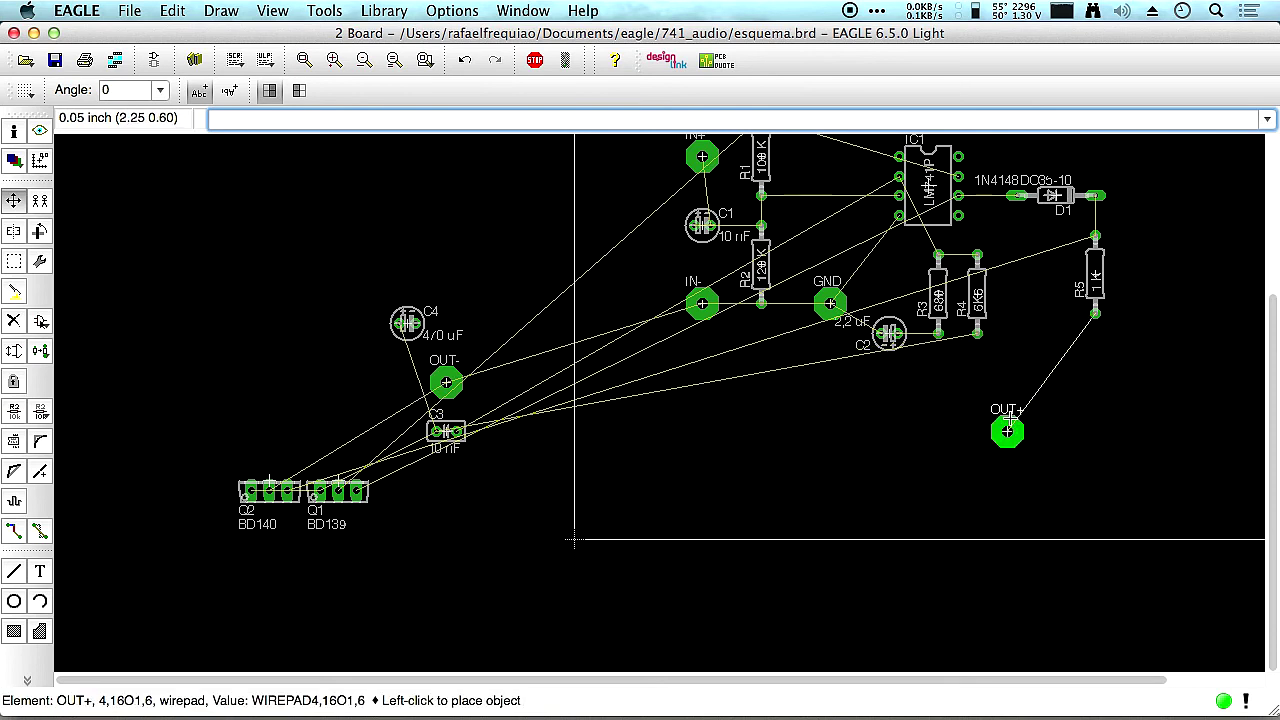
pyautogui.click(1104, 418)
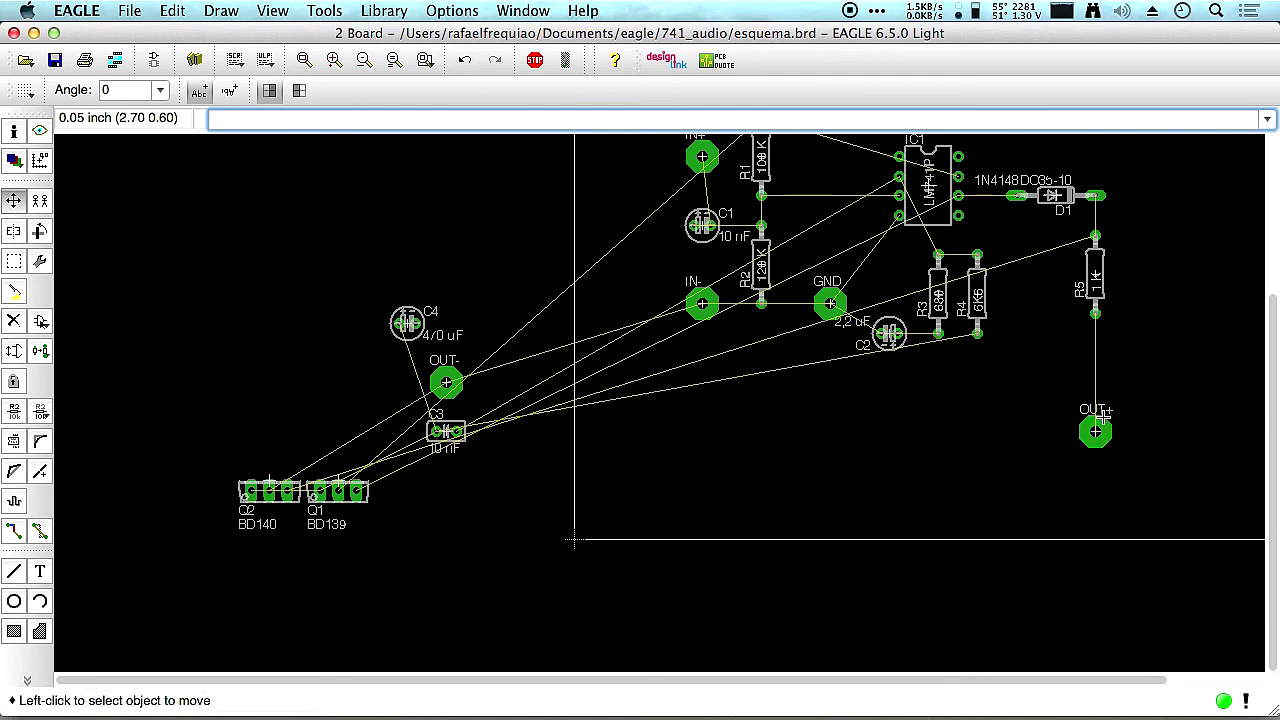
pyautogui.click(446, 382)
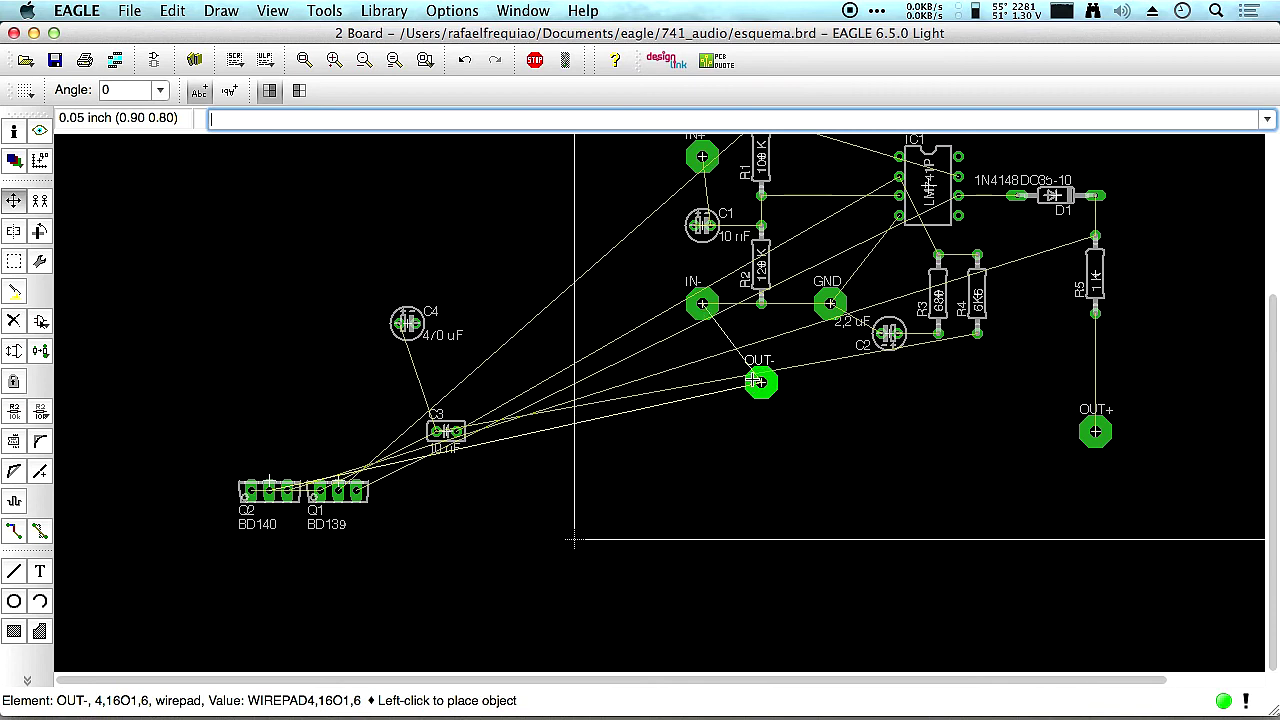
pyautogui.click(1022, 431)
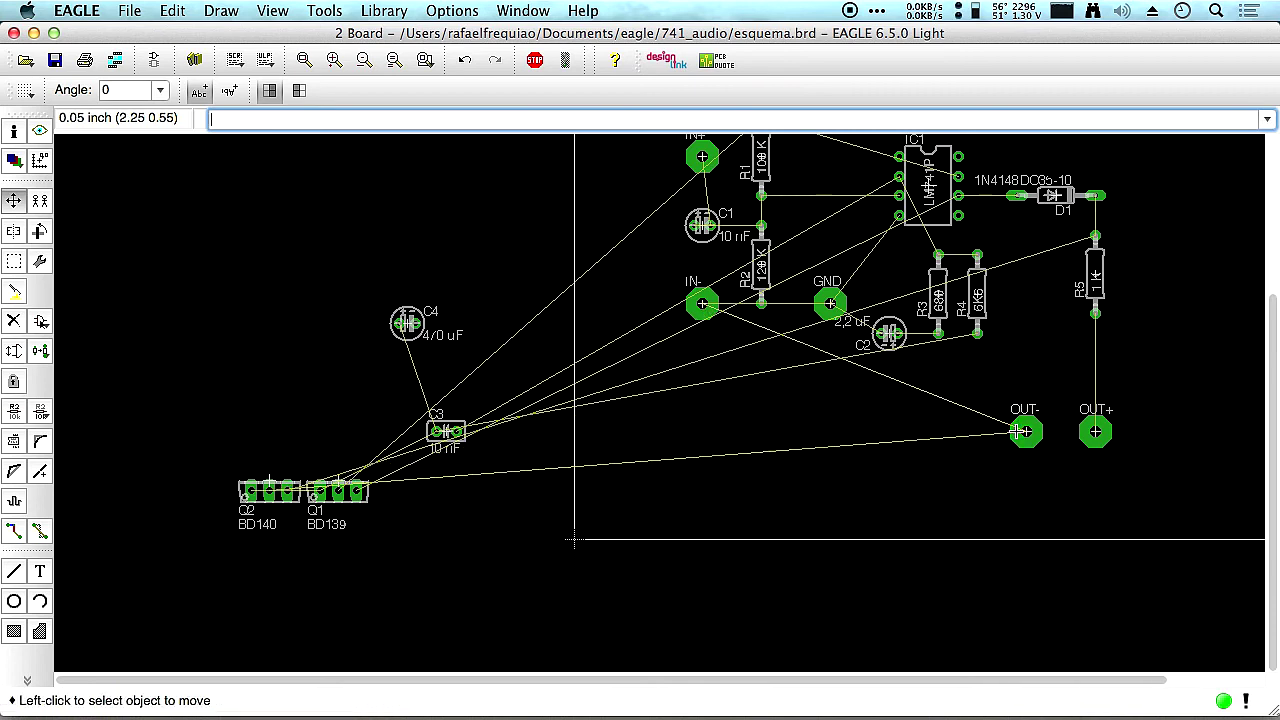
# Place transistor Q1 above and to the right of IC1, unmirrored at 0 degrees.
pyautogui.click(340, 484)
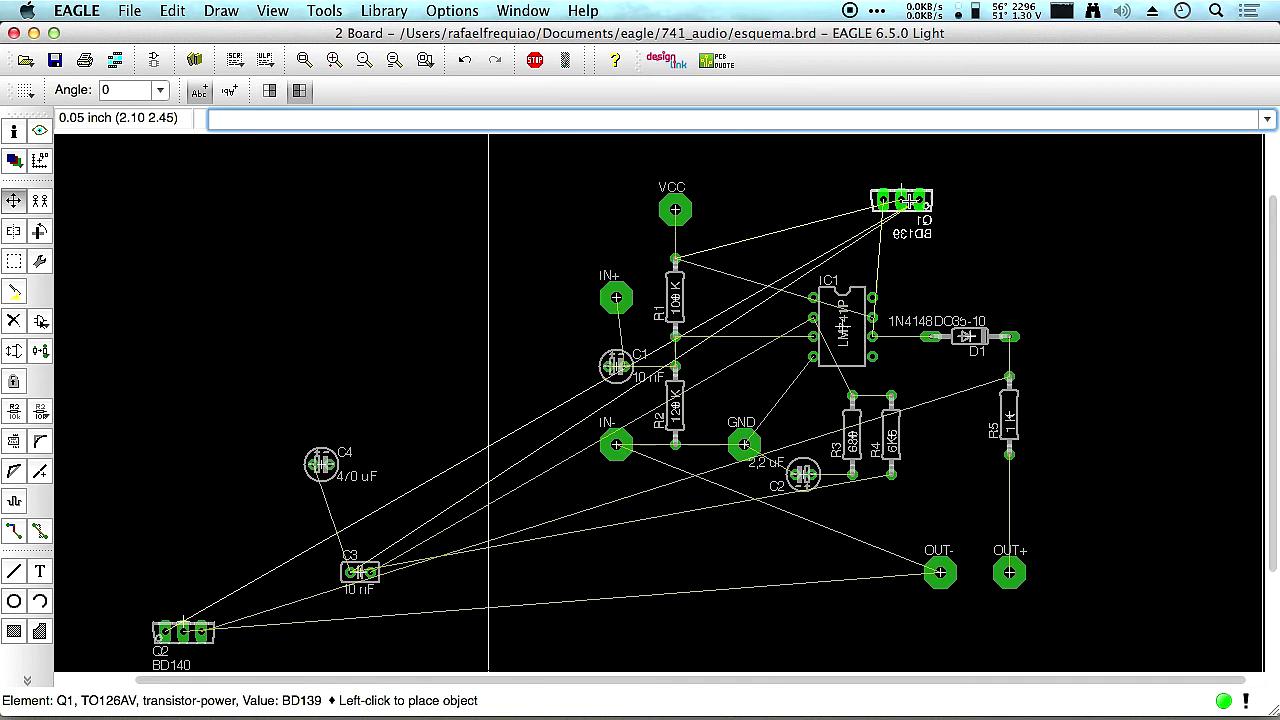
pyautogui.rightClick(940, 190)
pyautogui.rightClick(940, 190)
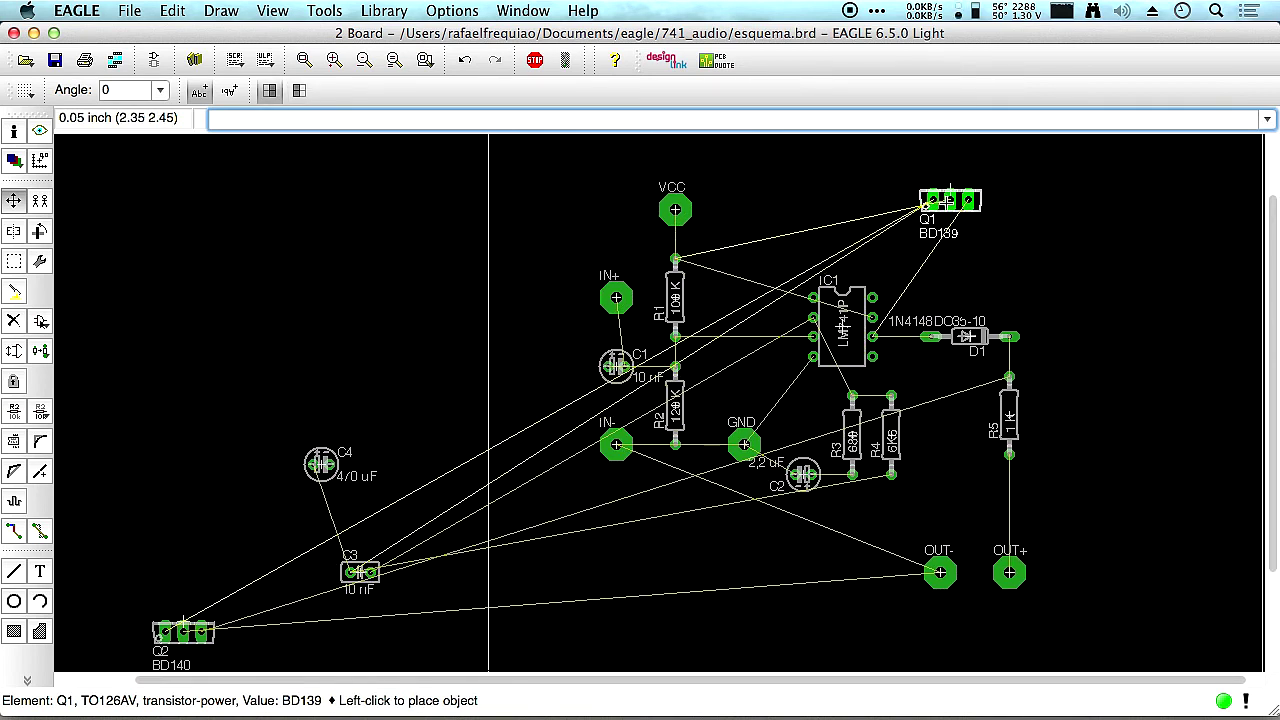
pyautogui.middleClick(950, 200)
pyautogui.middleClick(950, 200)
pyautogui.click(935, 201)
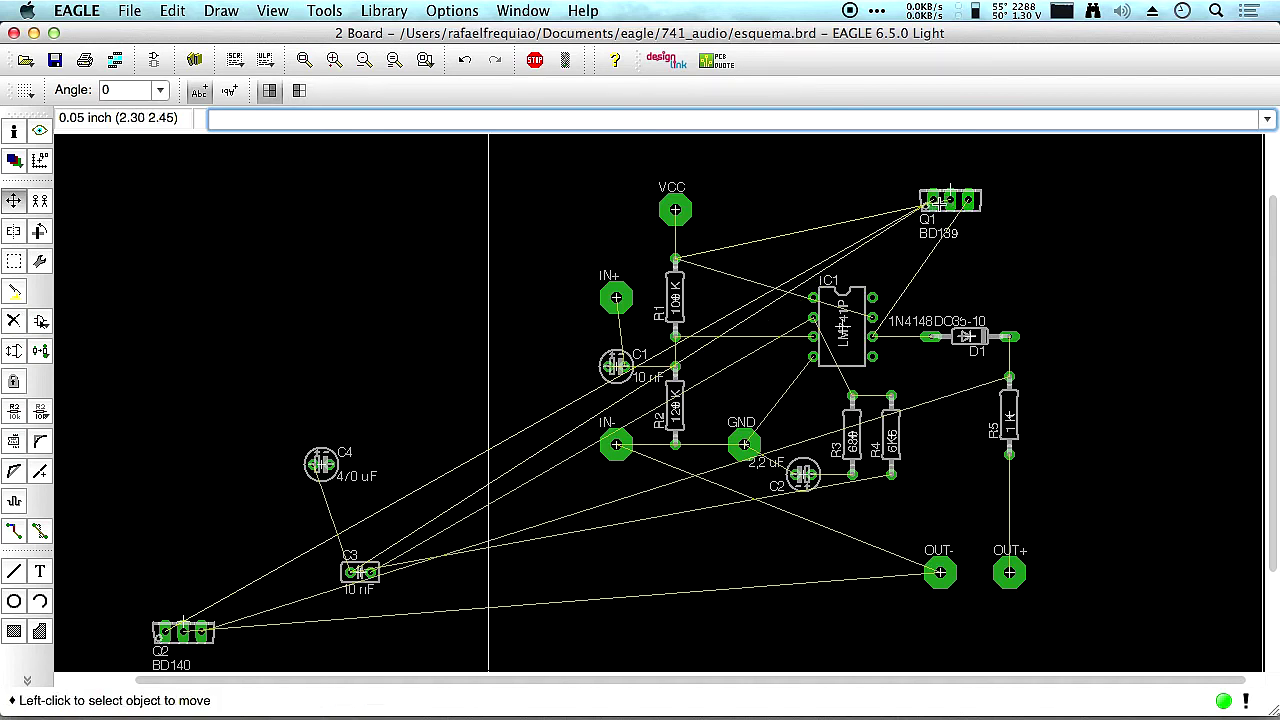
pyautogui.click(930, 202)
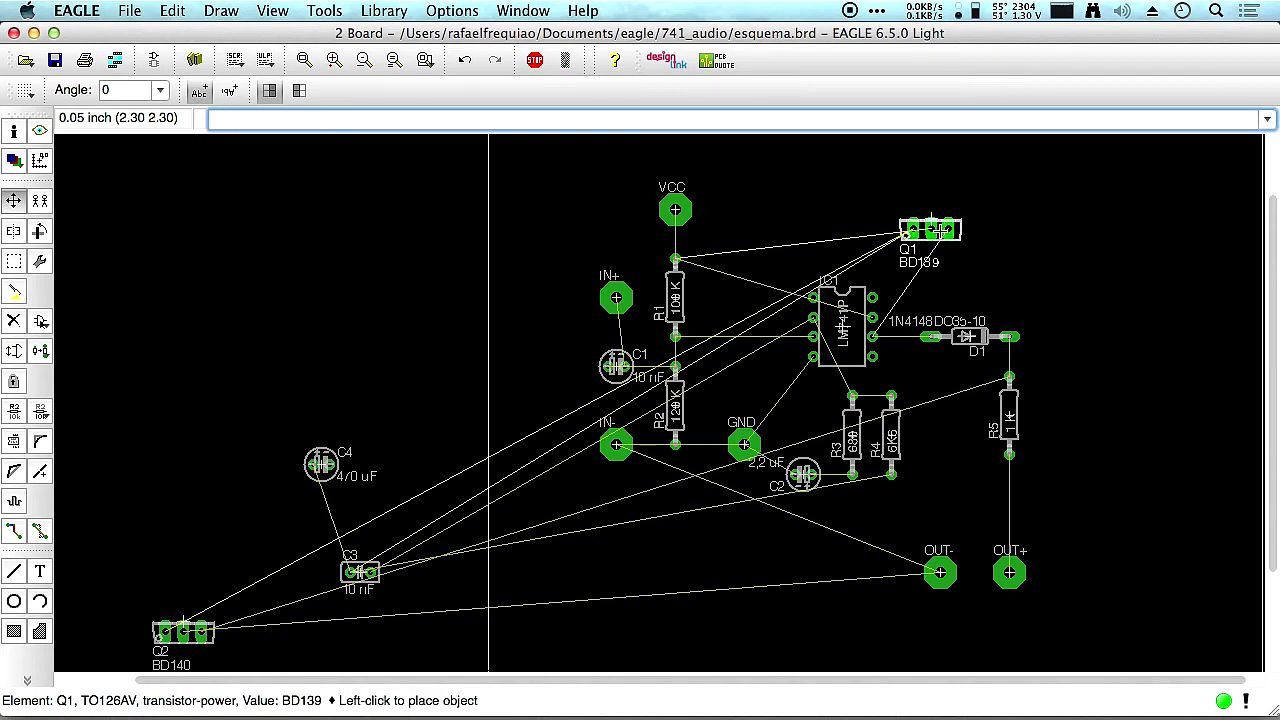
pyautogui.click(931, 218)
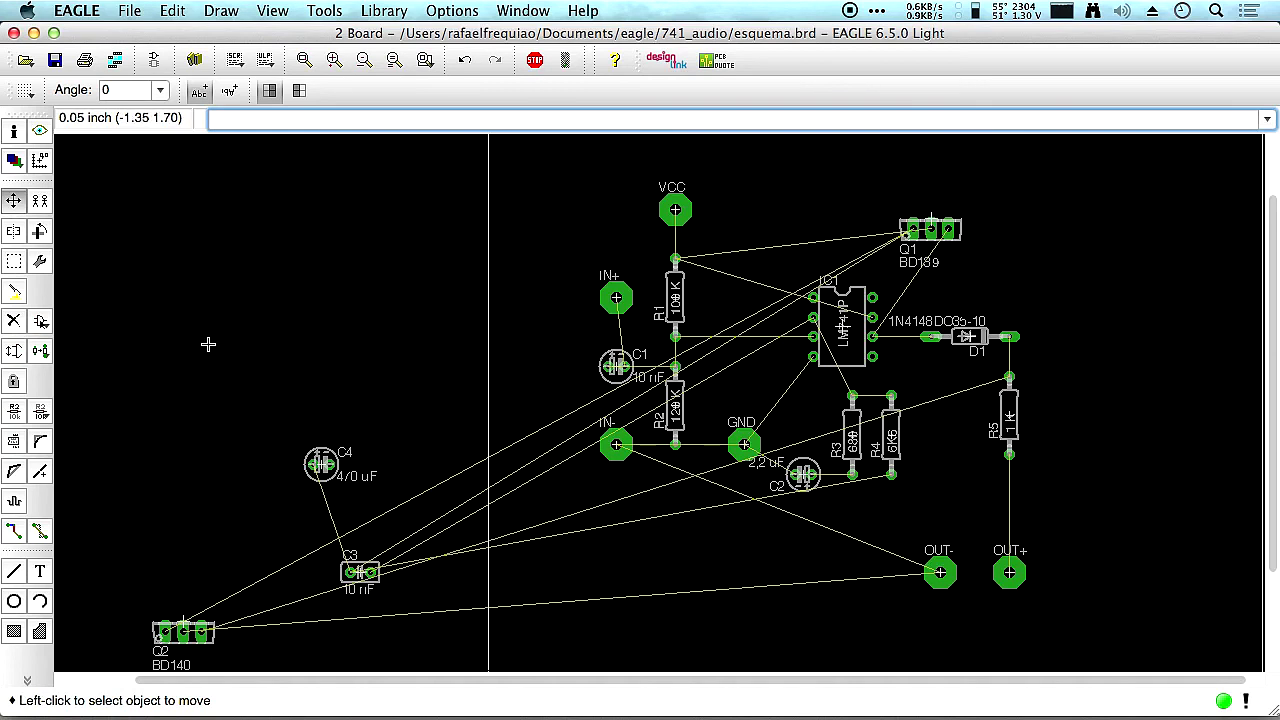
# Place transistor Q2 to the right of Q1 and level with it, shifting diode D1 down below IC1's output pin.
pyautogui.click(163, 628)
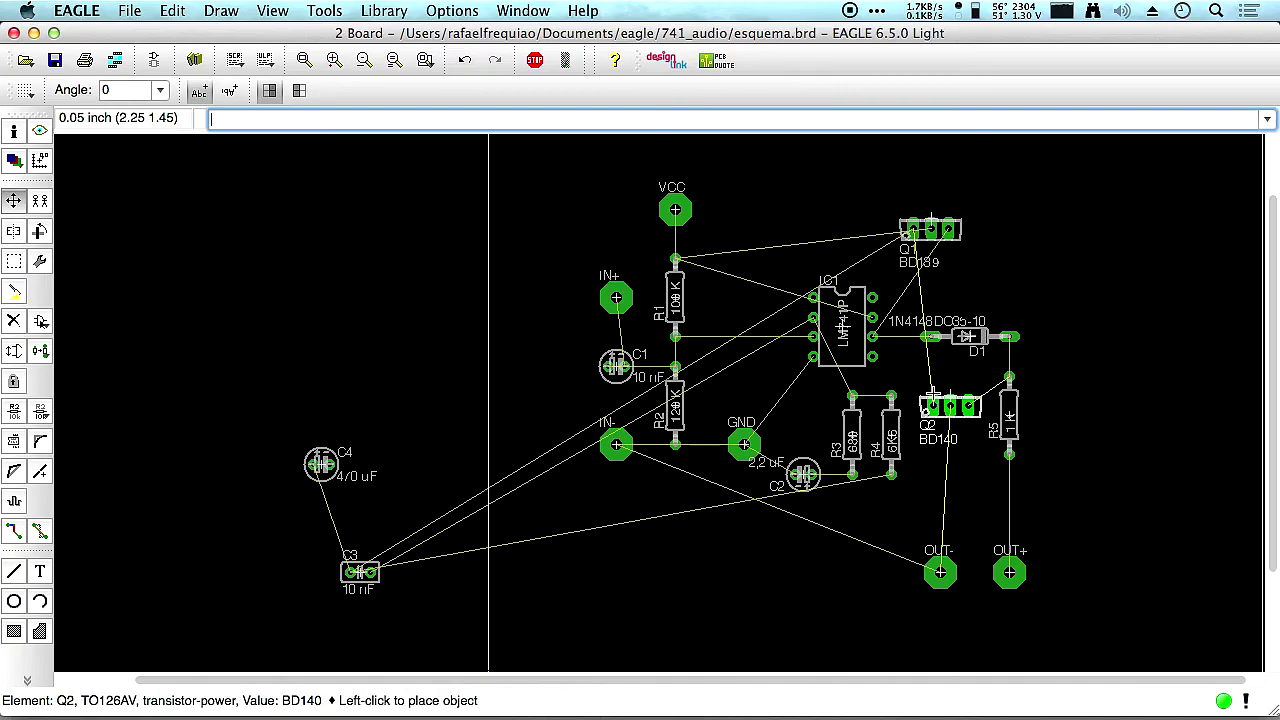
pyautogui.click(948, 405)
pyautogui.click(980, 333)
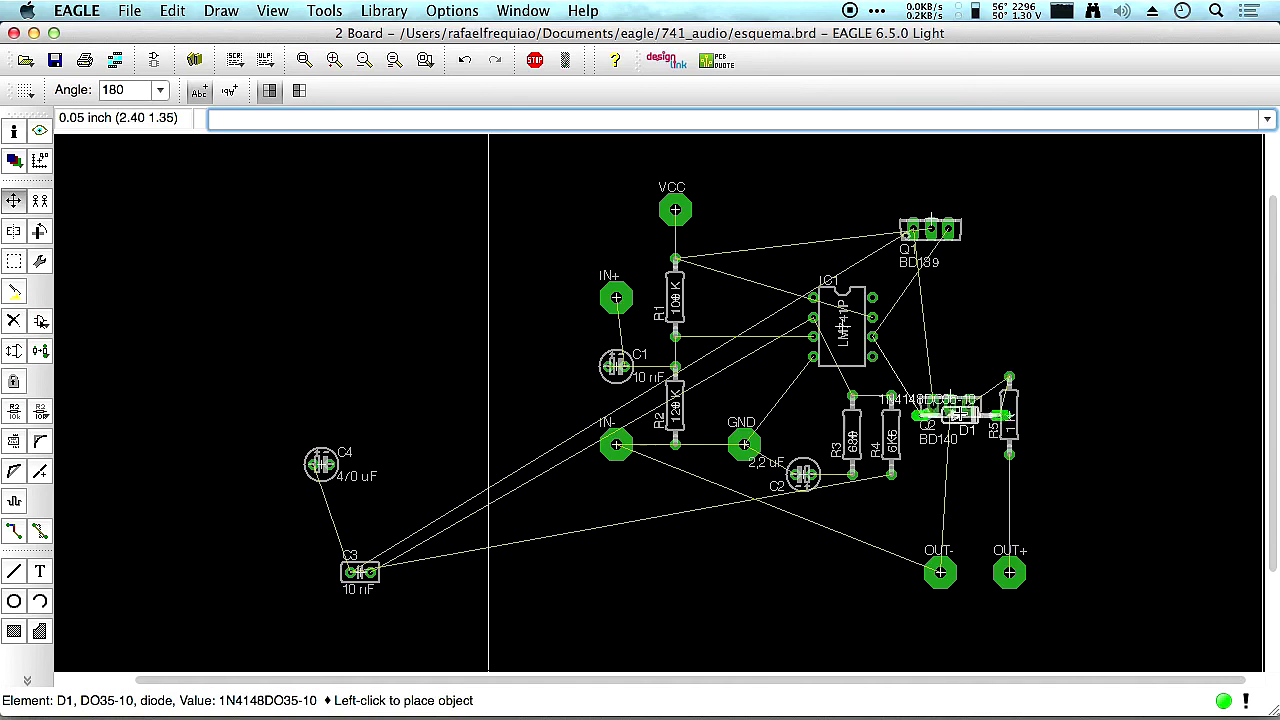
pyautogui.click(958, 443)
pyautogui.click(950, 405)
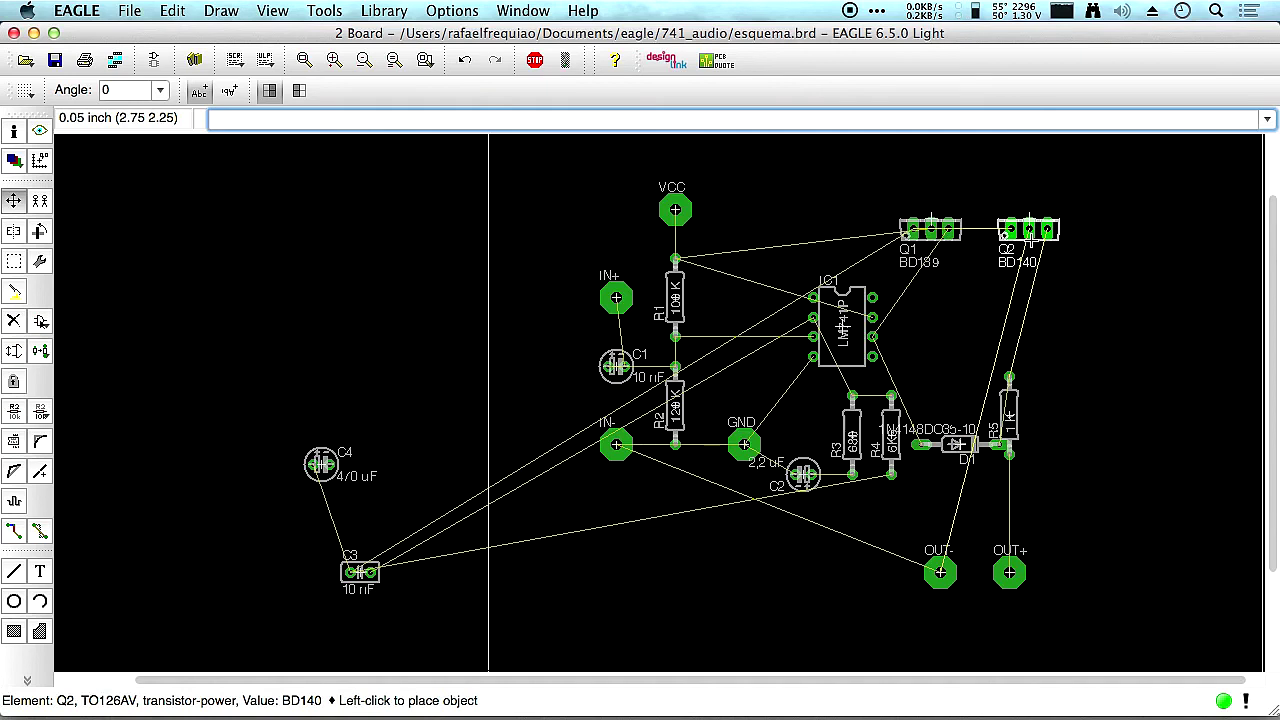
pyautogui.click(1030, 232)
# Rotate diode D1 to 90 degrees with its upper pin level with IC1's output pin, and place R5 just below and right of it.
pyautogui.click(958, 443)
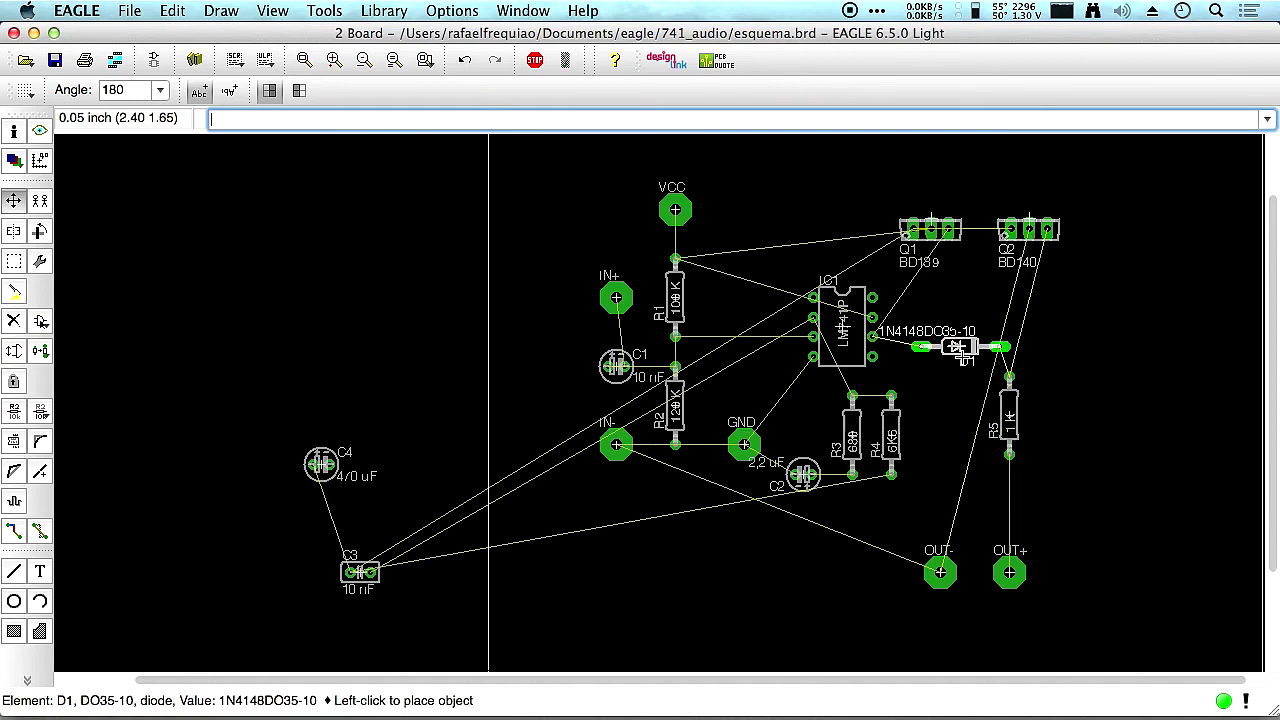
pyautogui.rightClick(960, 338)
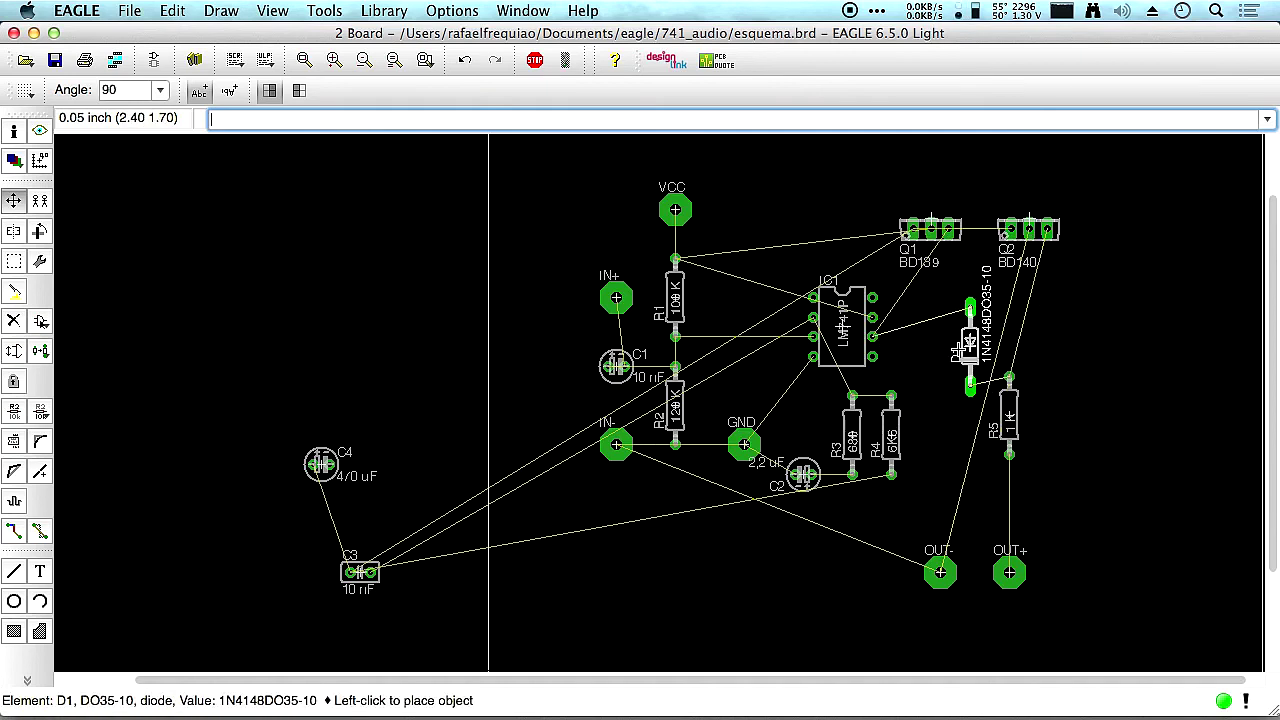
pyautogui.click(931, 375)
pyautogui.click(1009, 416)
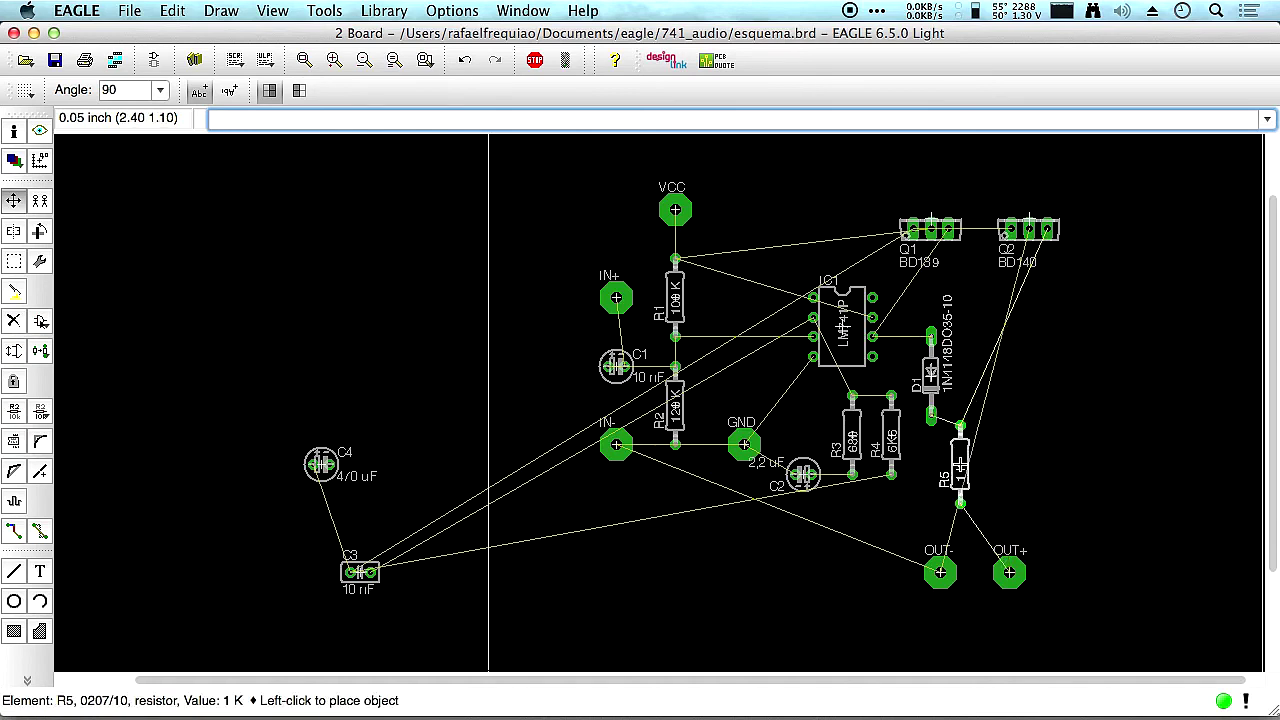
pyautogui.click(960, 465)
# Stack the output pads vertically below R4, with OUT+ above OUT-.
pyautogui.click(941, 570)
pyautogui.click(931, 610)
pyautogui.click(1009, 572)
pyautogui.click(891, 544)
pyautogui.click(931, 610)
pyautogui.click(891, 601)
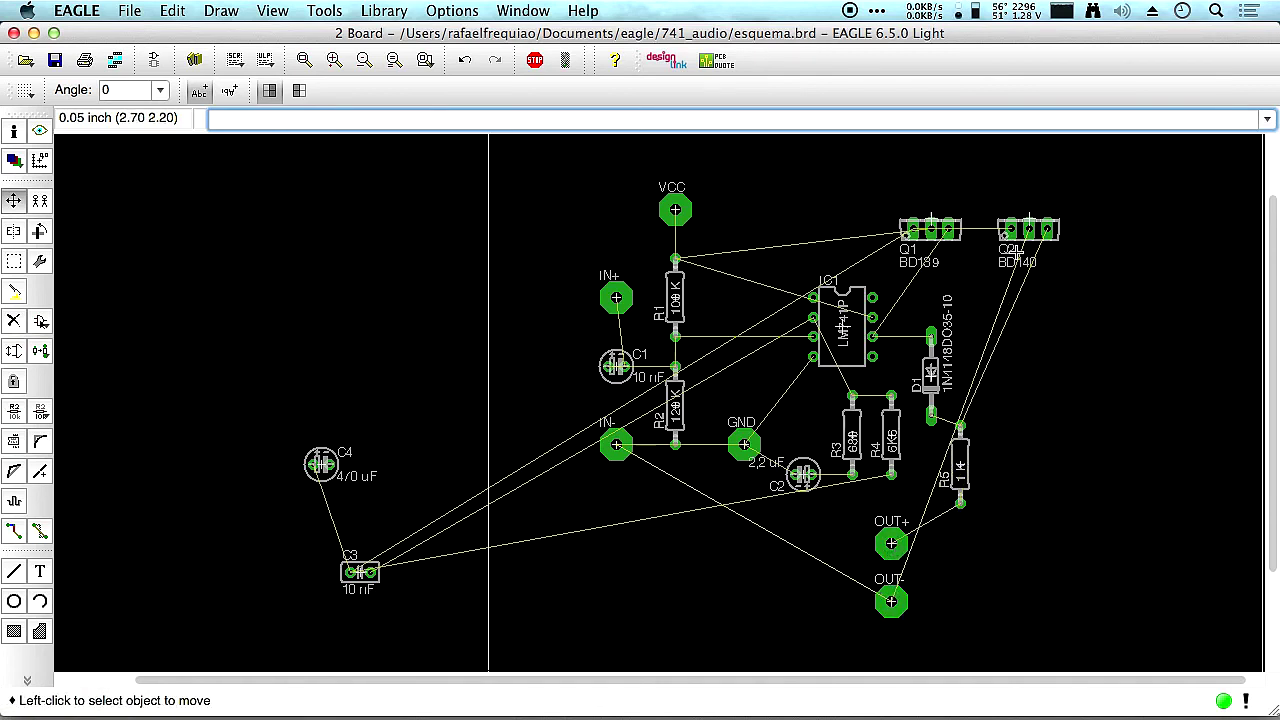
# Move Q1 directly above IC1 and bring Q2 beside it on the right, level with the VCC pad.
pyautogui.click(948, 224)
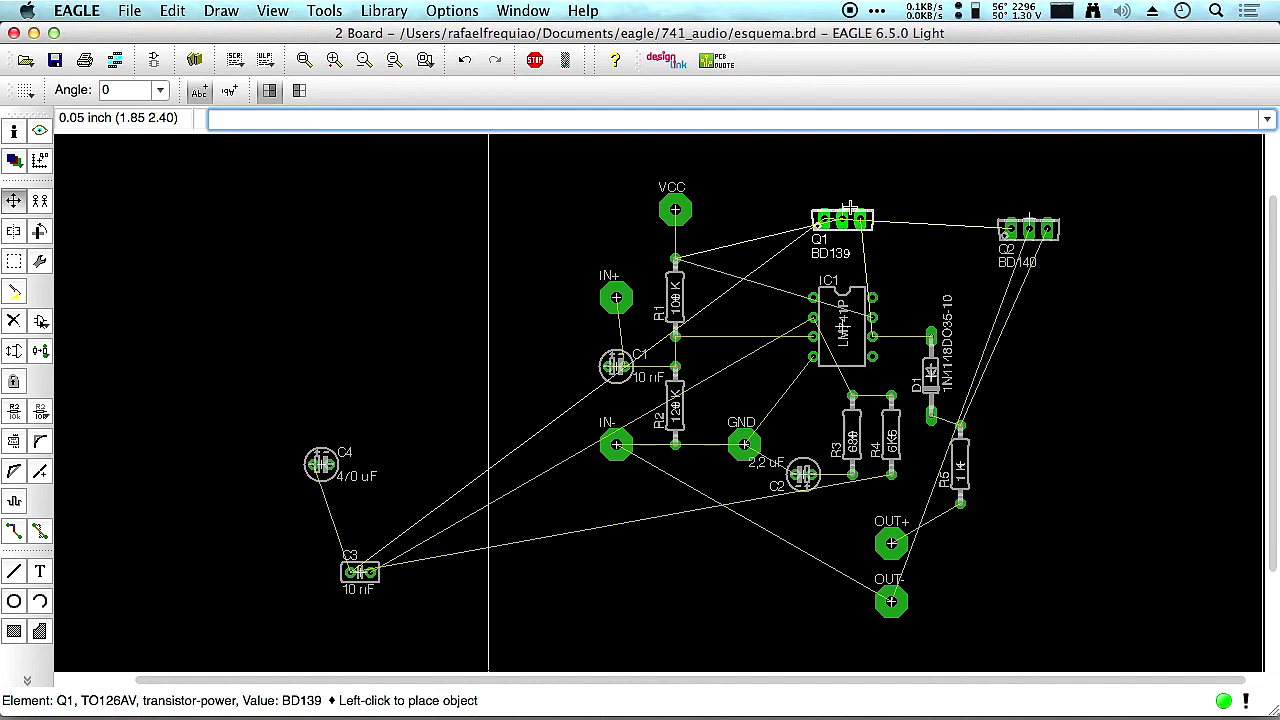
pyautogui.click(842, 209)
pyautogui.click(988, 218)
pyautogui.click(938, 207)
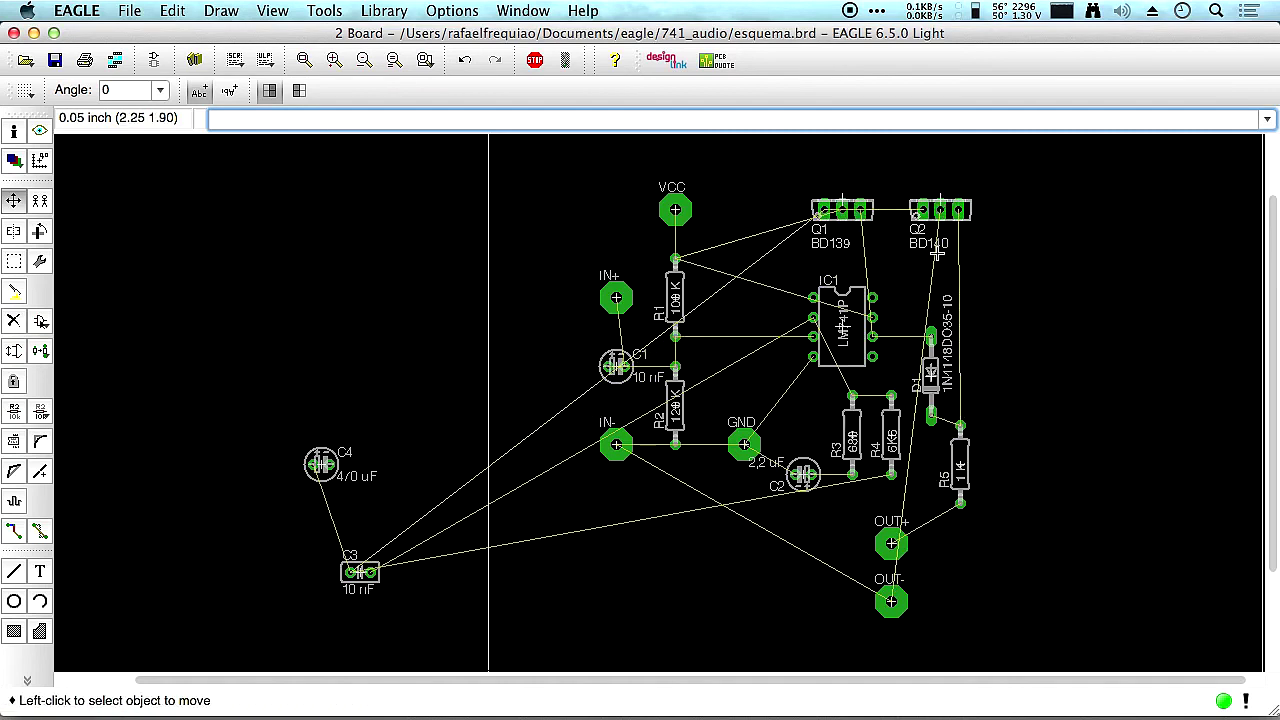
# Place capacitor C3 between Q1 and IC1, and raise Q1 slightly to make room.
pyautogui.scroll(-2, 808, 498)
pyautogui.scroll(1, 566, 497)
pyautogui.click(432, 568)
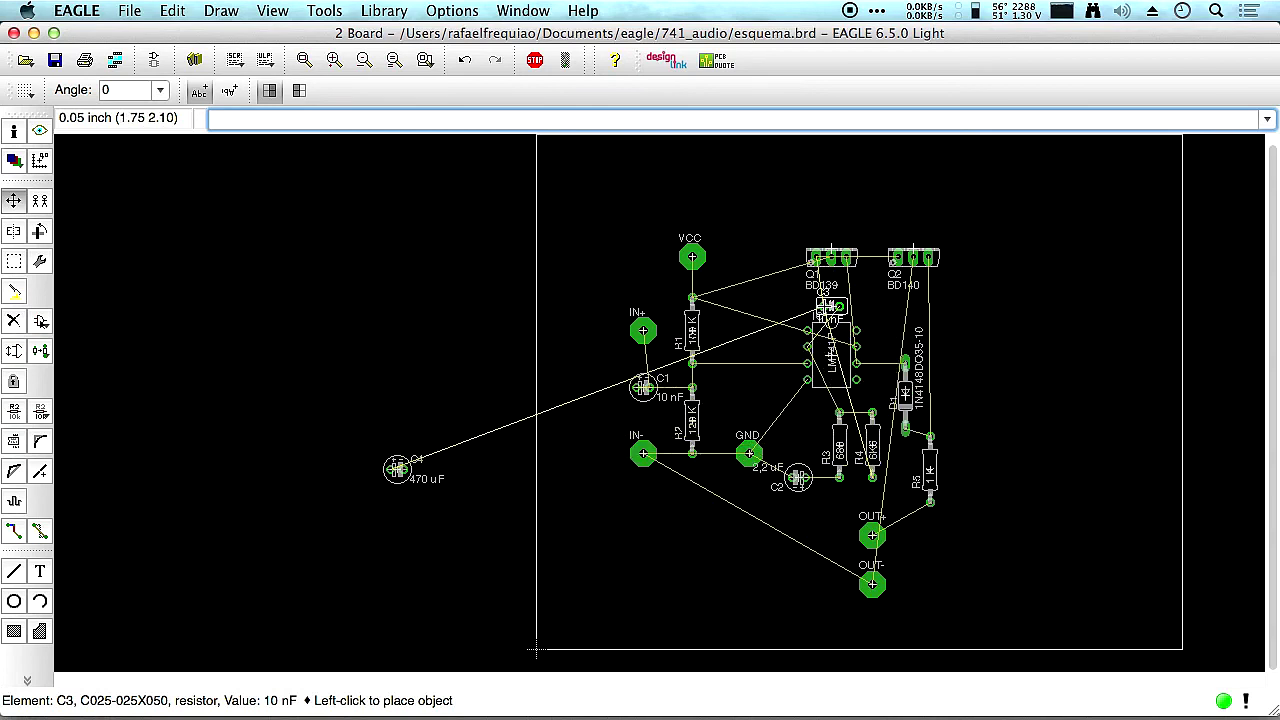
pyautogui.click(829, 310)
pyautogui.click(824, 257)
pyautogui.click(832, 232)
# Move capacitor C3 to the upper left of IC1, between R1 and IC1, keeping it at 0 degrees.
pyautogui.click(829, 306)
pyautogui.rightClick(815, 290)
pyautogui.rightClick(760, 292)
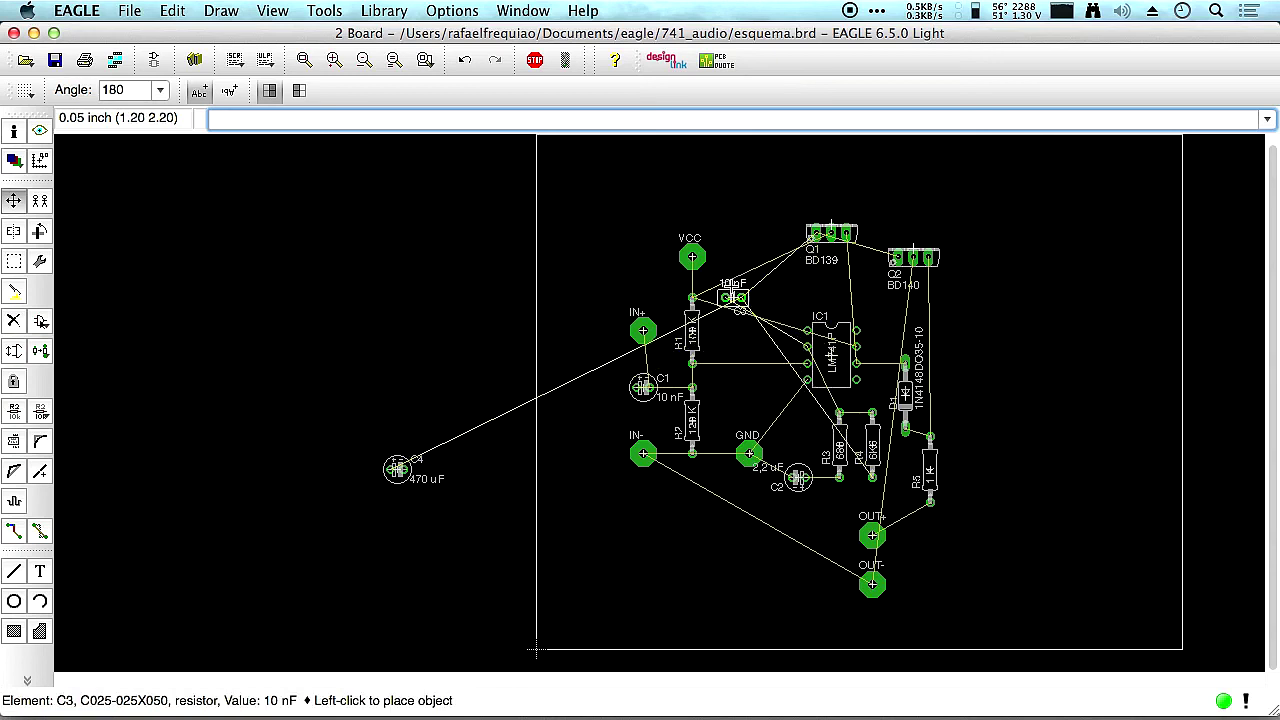
pyautogui.rightClick(694, 324)
pyautogui.rightClick(705, 330)
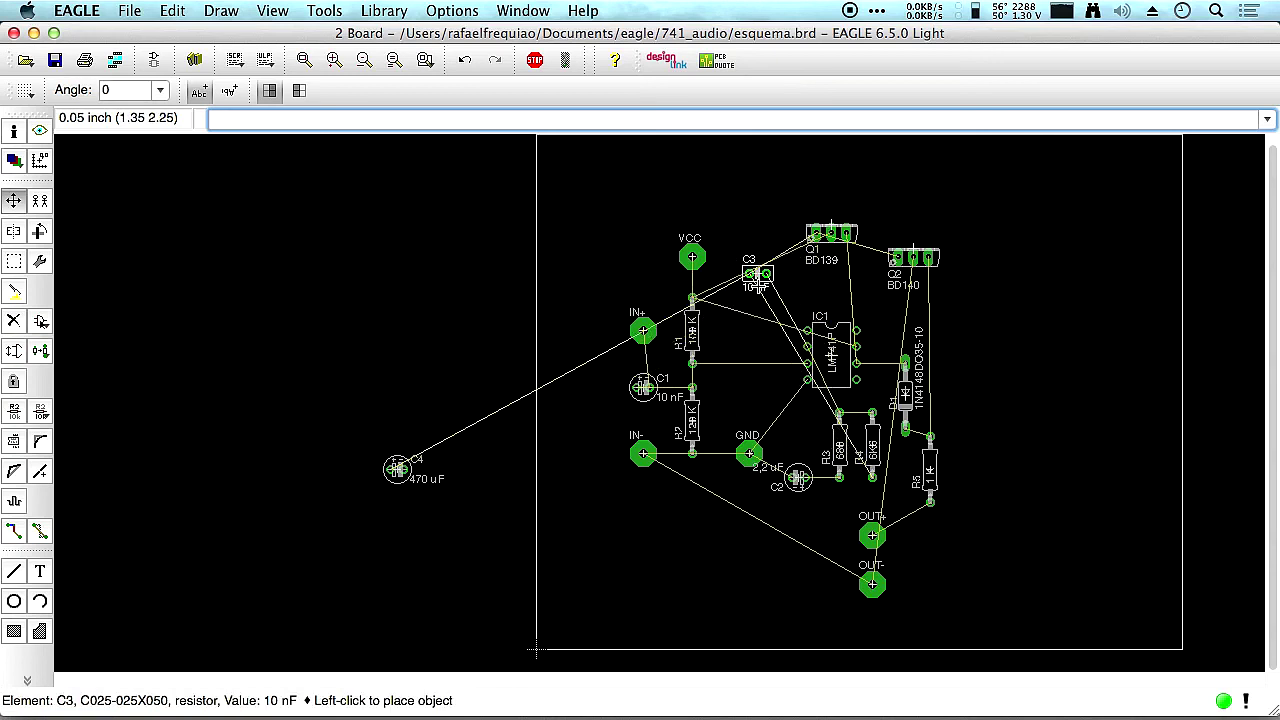
pyautogui.click(766, 298)
# Place capacitor C4 inside the board outline, below and to the left of the GND pad.
pyautogui.click(397, 469)
pyautogui.click(709, 558)
pyautogui.scroll(3, 768, 524)
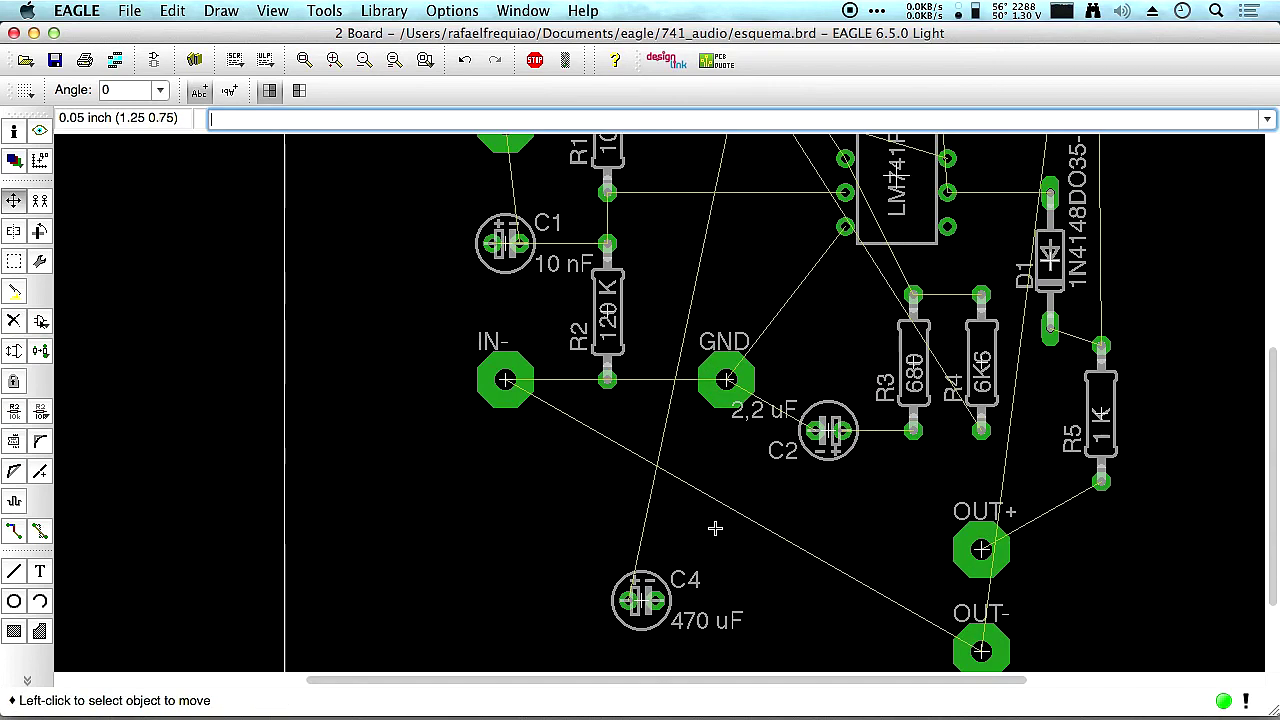
pyautogui.scroll(-3, 689, 509)
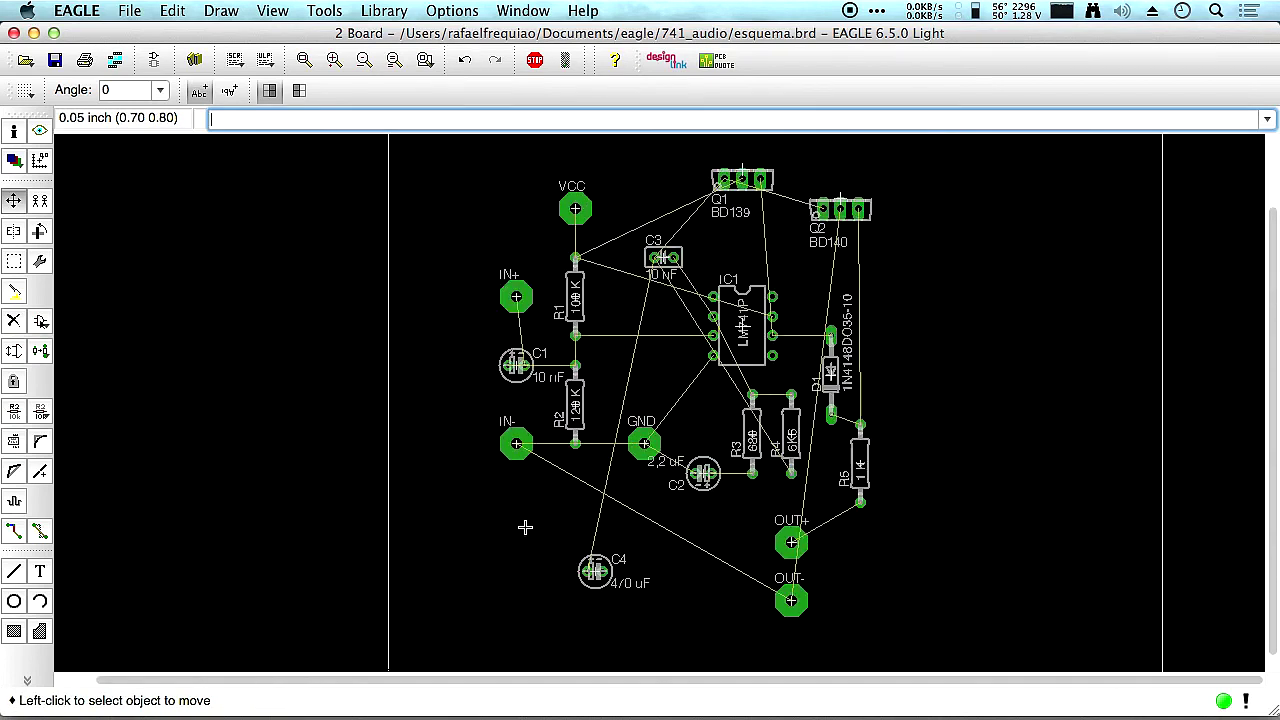
# Recalculate the ratsnest and move capacitor C4 directly below R2, near the level of the OUT- pad.
pyautogui.click(27, 680)
pyautogui.click(111, 615)
pyautogui.click(595, 571)
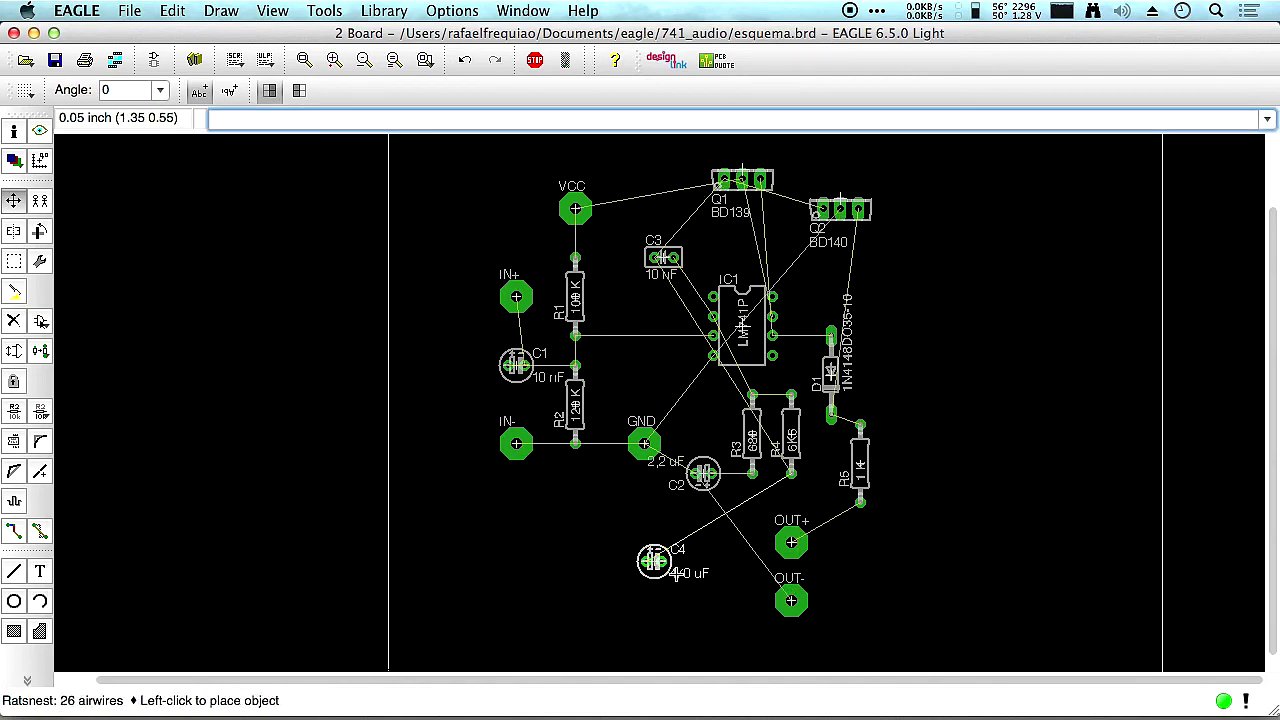
pyautogui.click(575, 591)
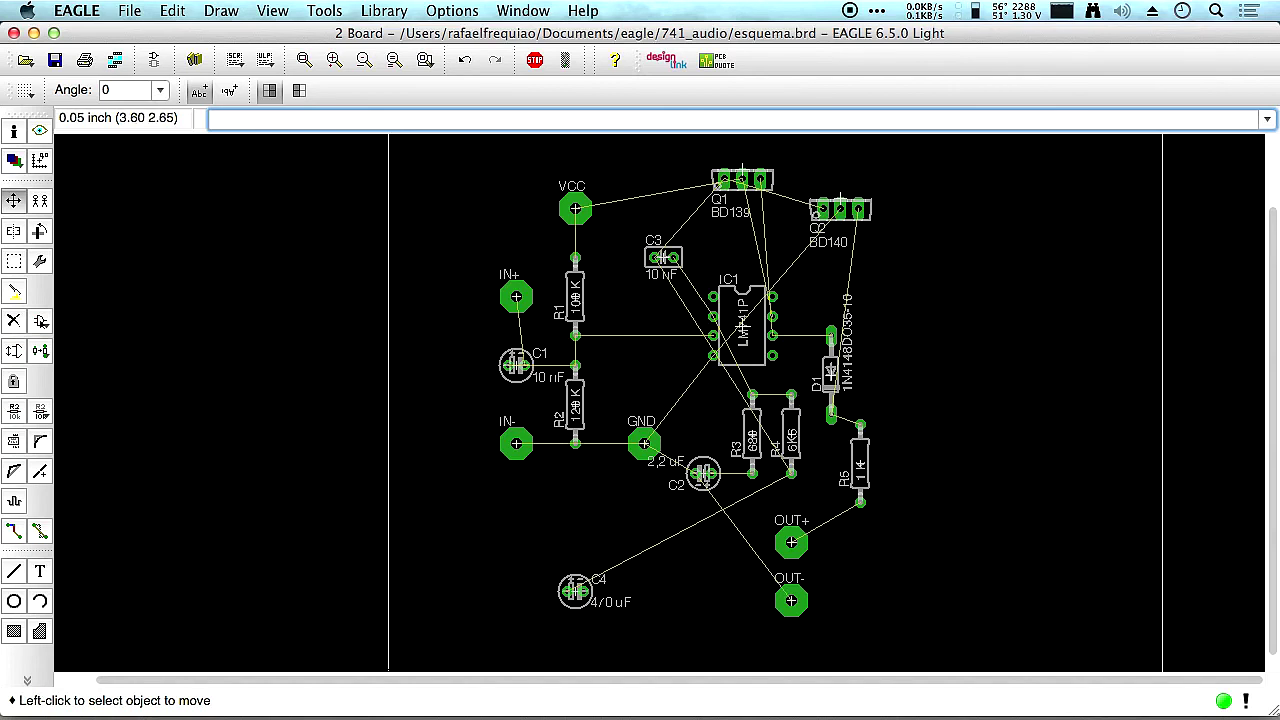
pyautogui.hotkey('ctrl', 'Up')
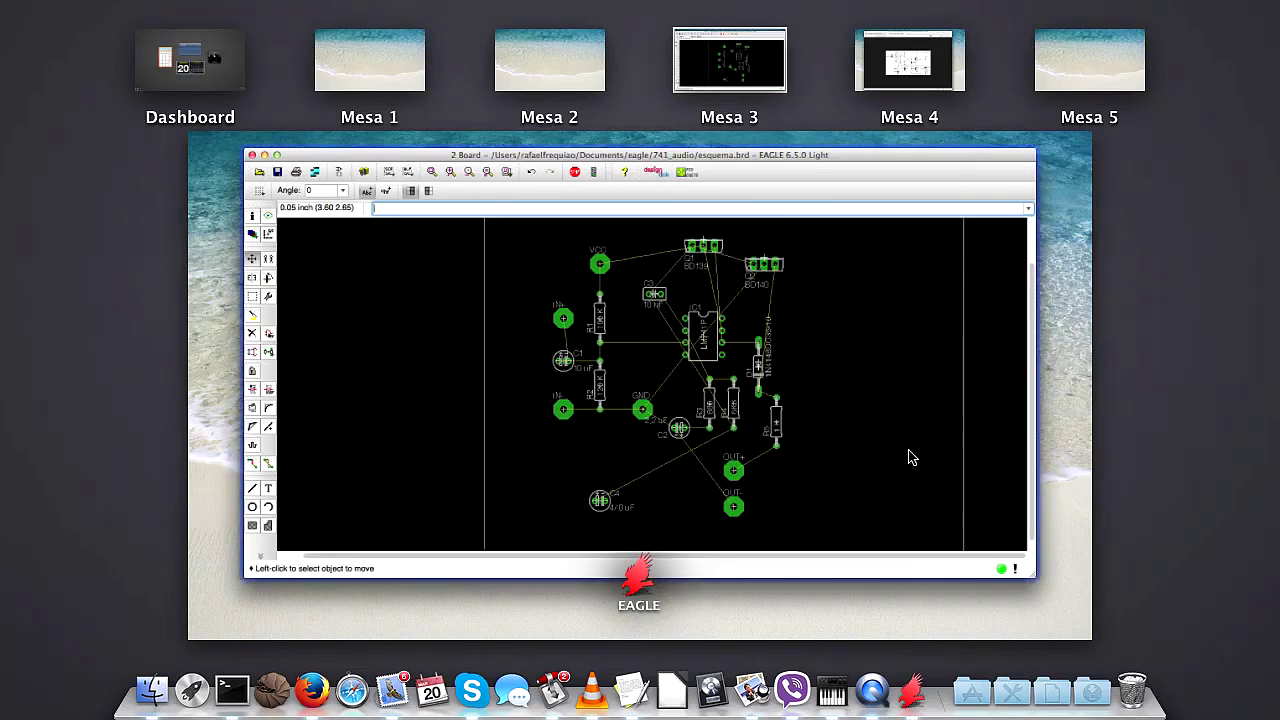
pyautogui.hotkey('ctrl', 'Up')
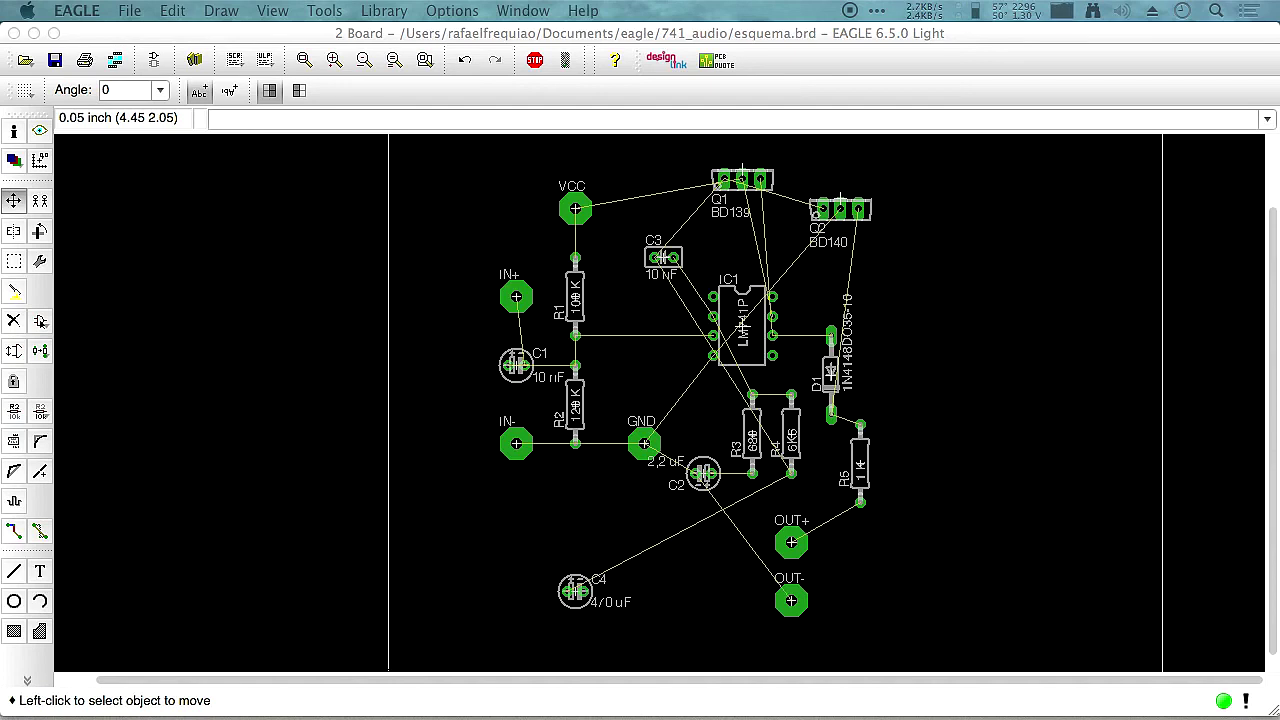
pyautogui.press('Escape')
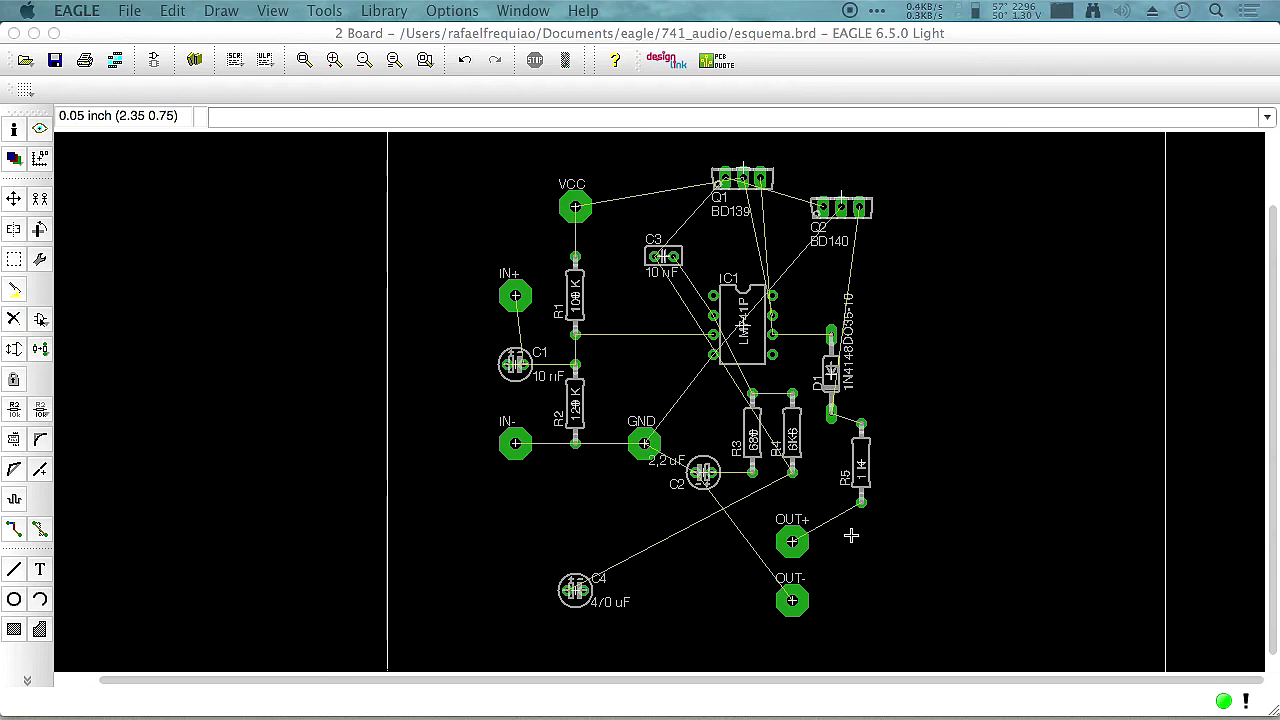
pyautogui.click(600, 585)
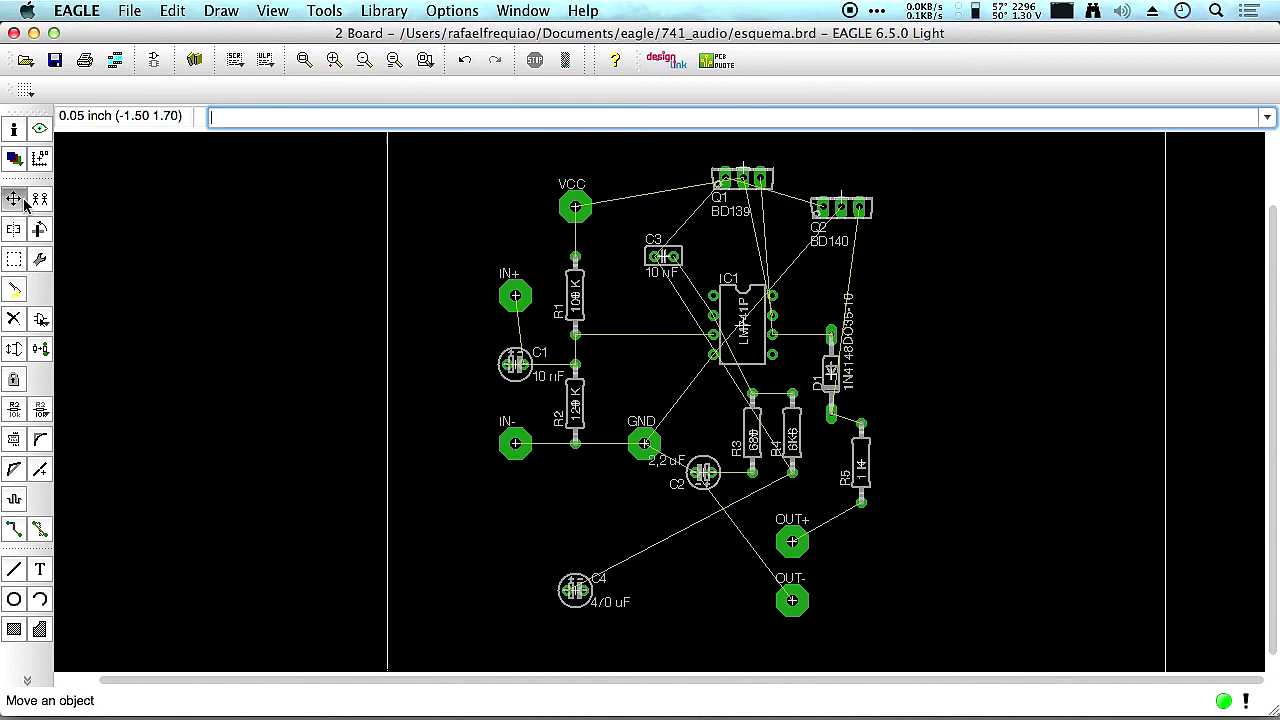
# Move capacitor C4 below the area between the GND pad and C2, rotated to 270 degrees.
pyautogui.click(13, 200)
pyautogui.click(575, 590)
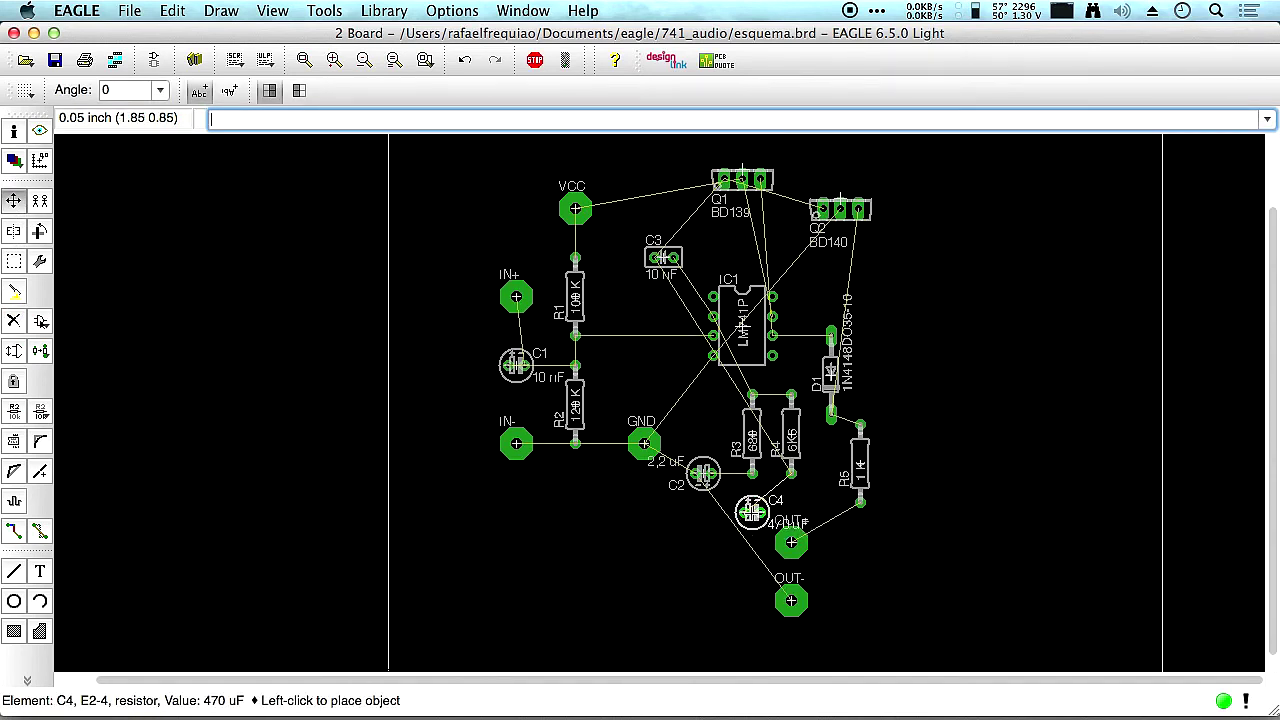
pyautogui.click(624, 580)
pyautogui.scroll(4, 697, 528)
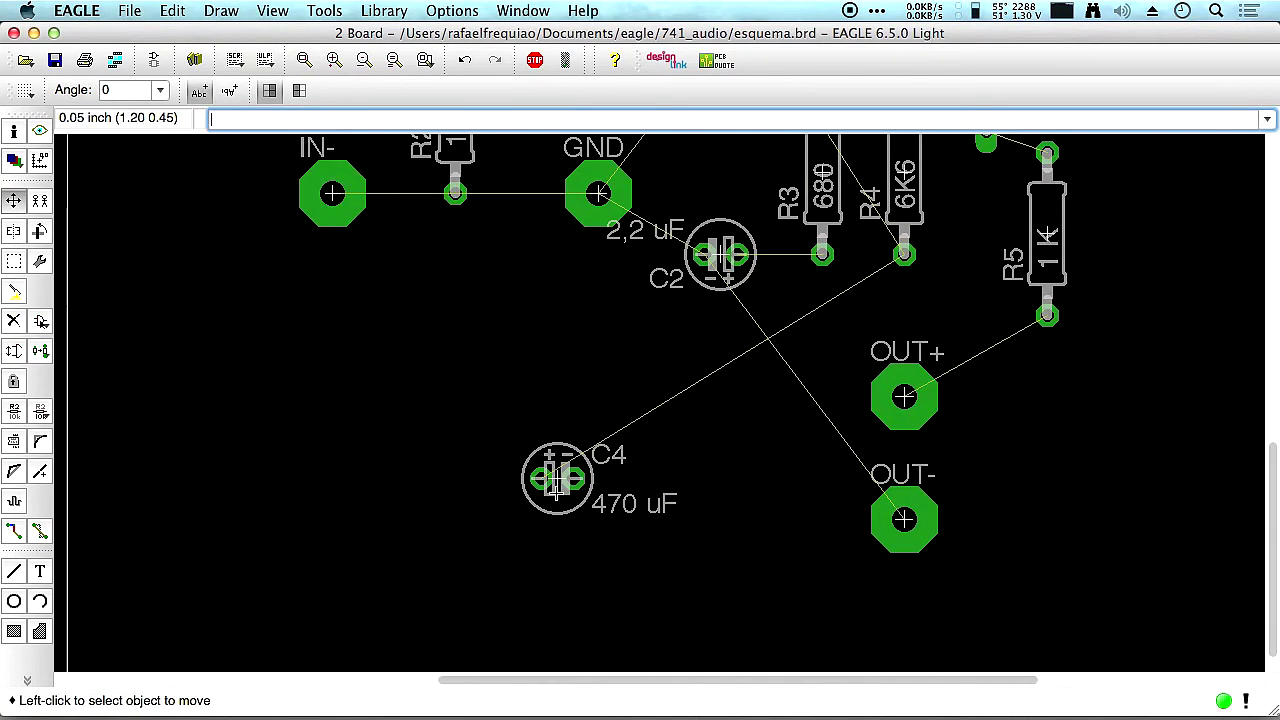
pyautogui.click(557, 478)
pyautogui.rightClick(609, 491)
pyautogui.rightClick(654, 486)
pyautogui.rightClick(654, 486)
pyautogui.click(659, 497)
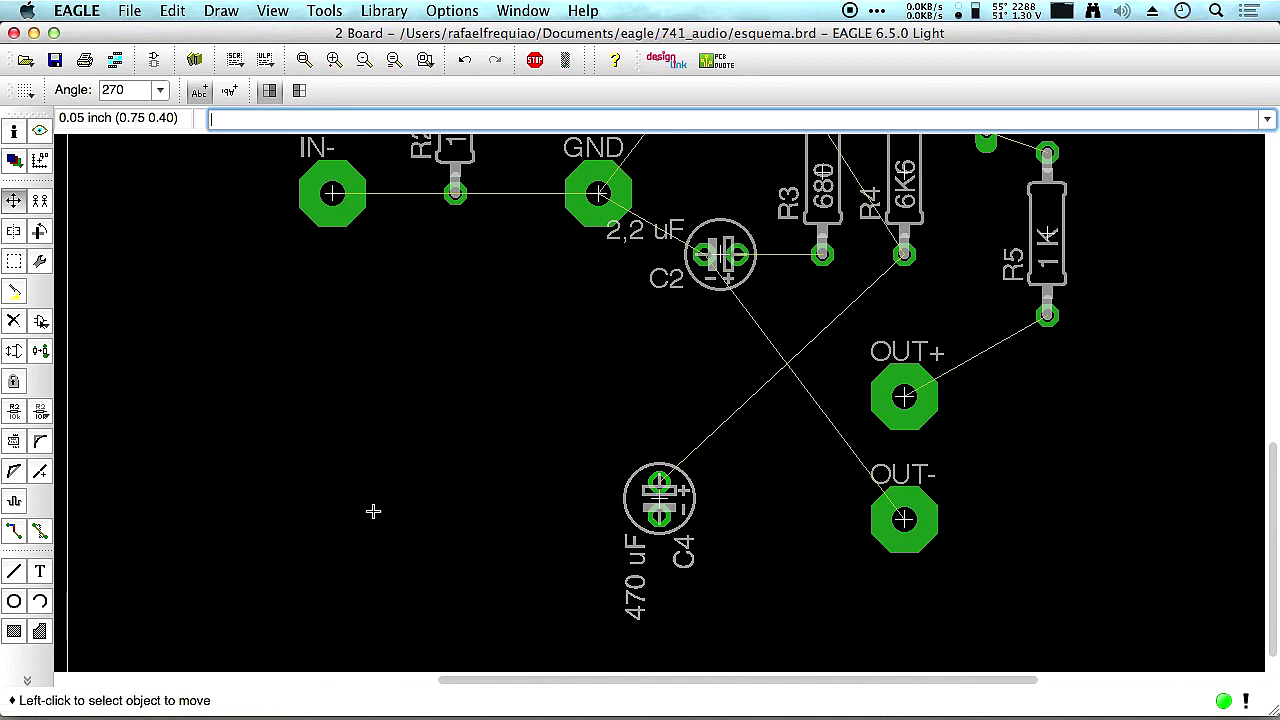
# Recalculate the ratsnest and check the board for design rule errors.
pyautogui.click(27, 680)
pyautogui.click(100, 612)
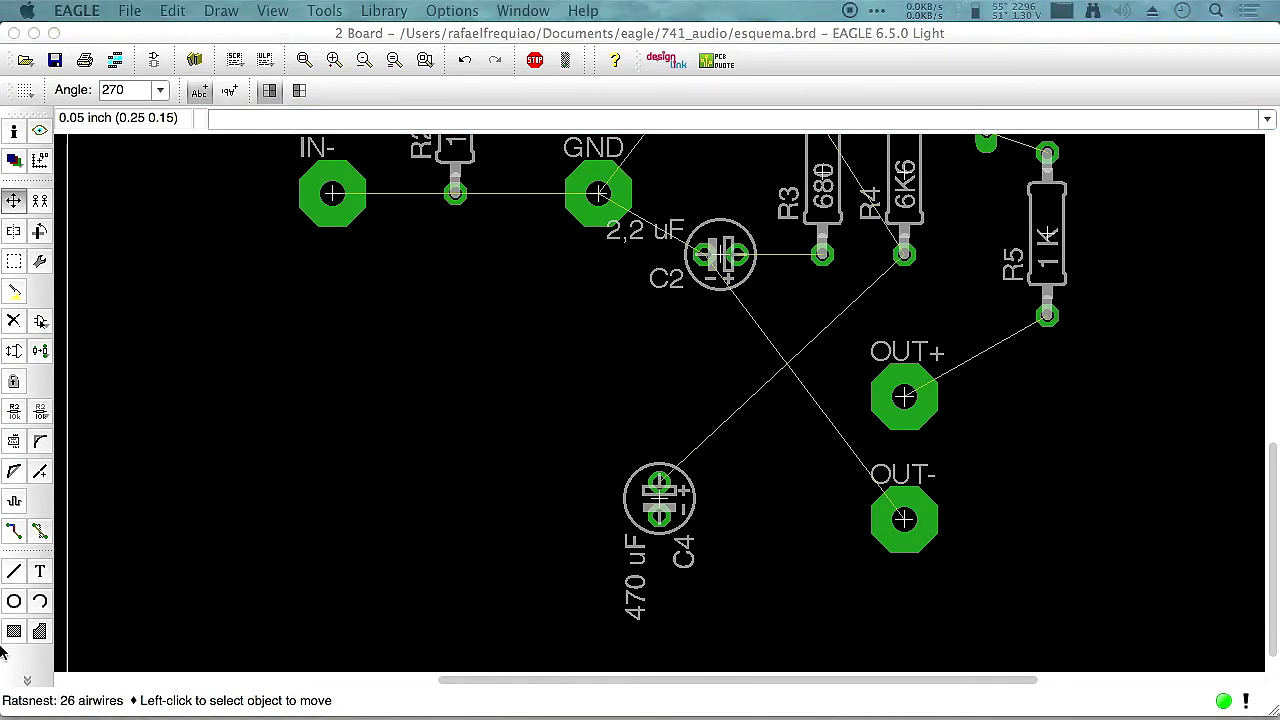
pyautogui.click(27, 680)
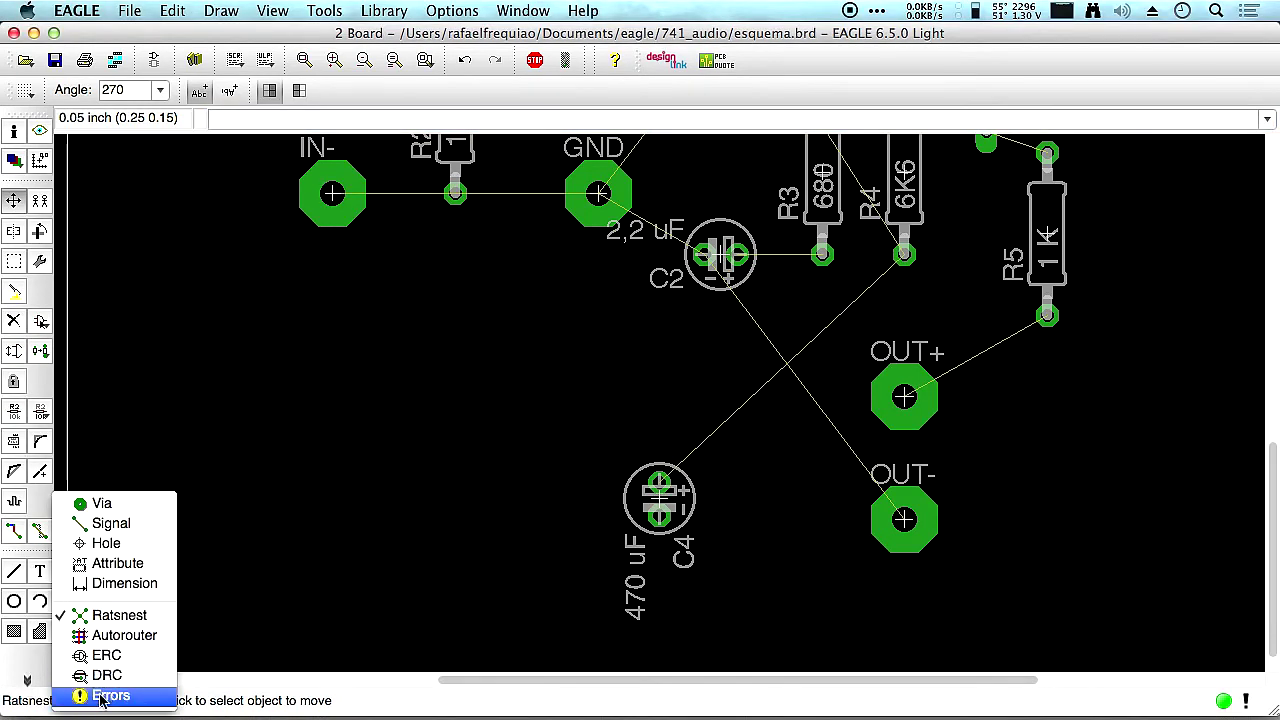
pyautogui.click(105, 696)
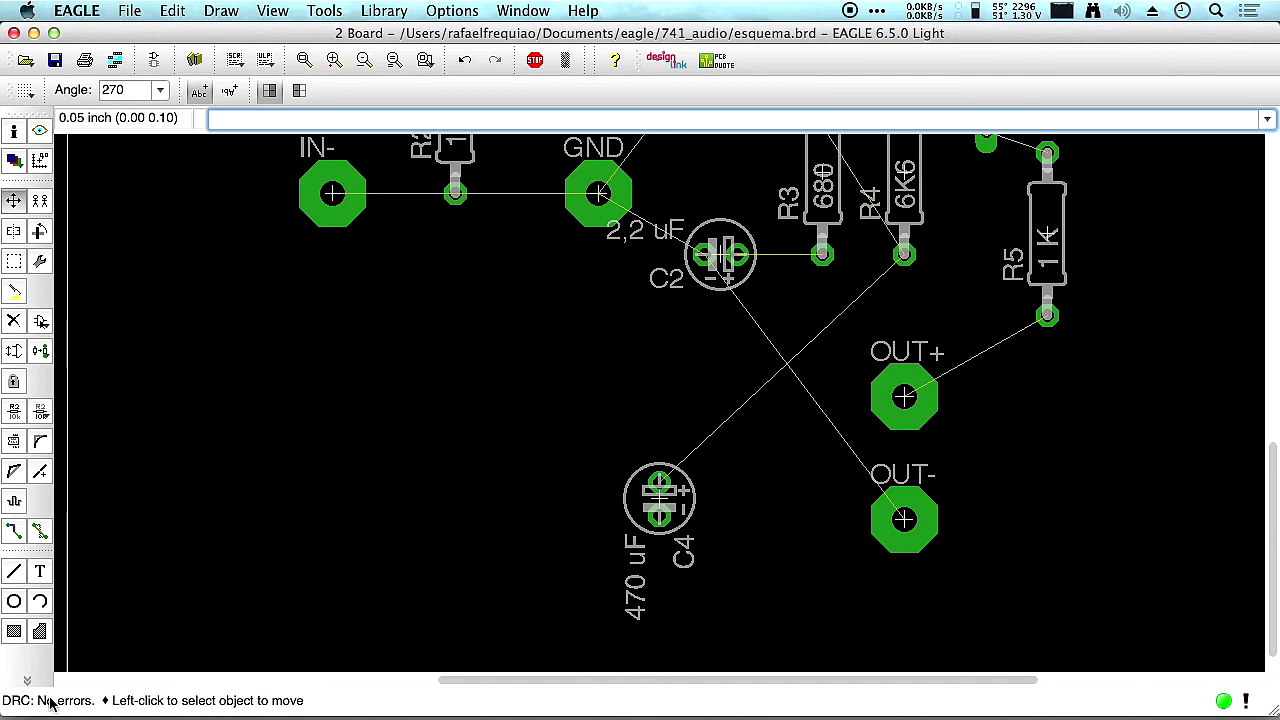
# Shift capacitor C4 straight up, to a height between the OUT+ and OUT- pads.
pyautogui.click(672, 503)
pyautogui.click(676, 443)
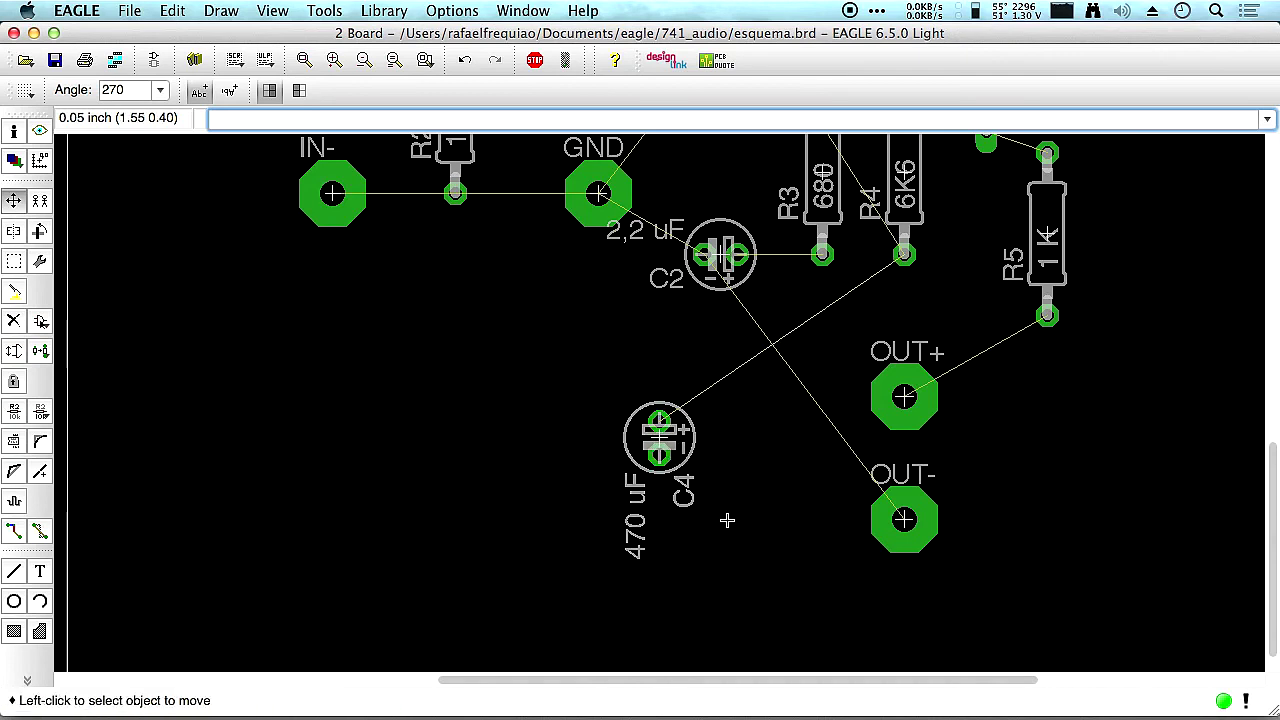
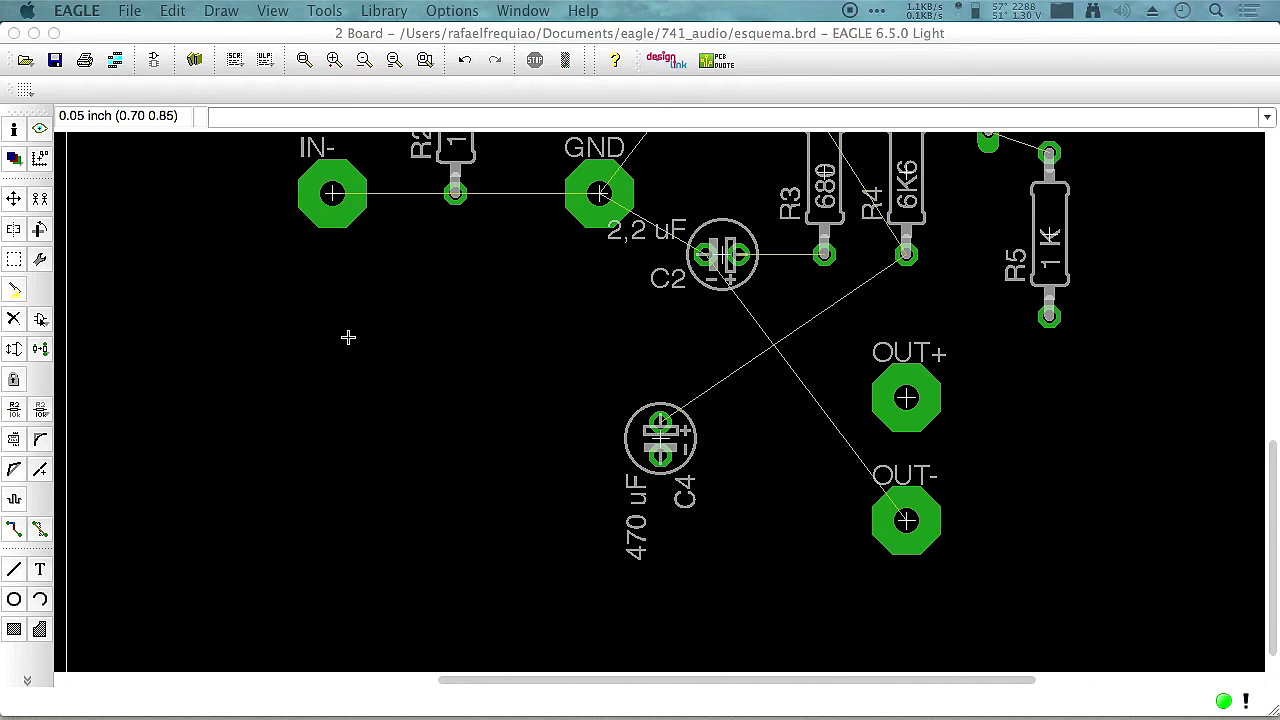
pyautogui.click(16, 569)
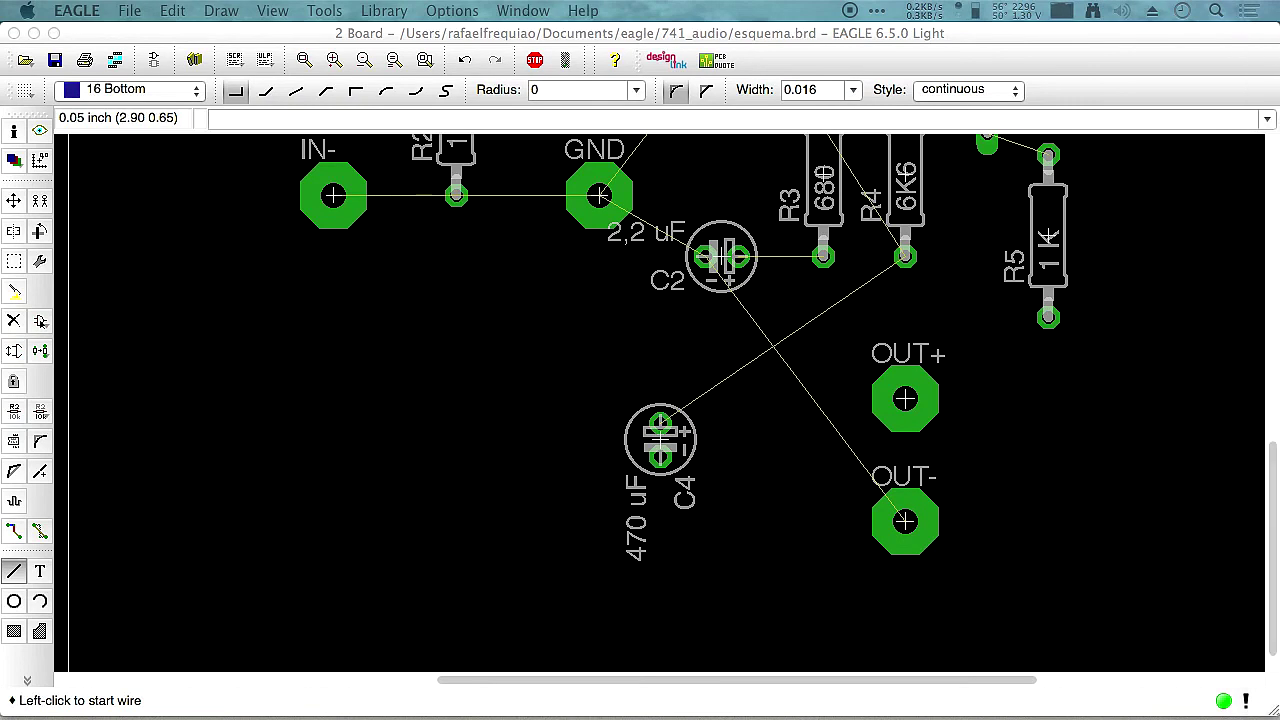
pyautogui.press('Escape')
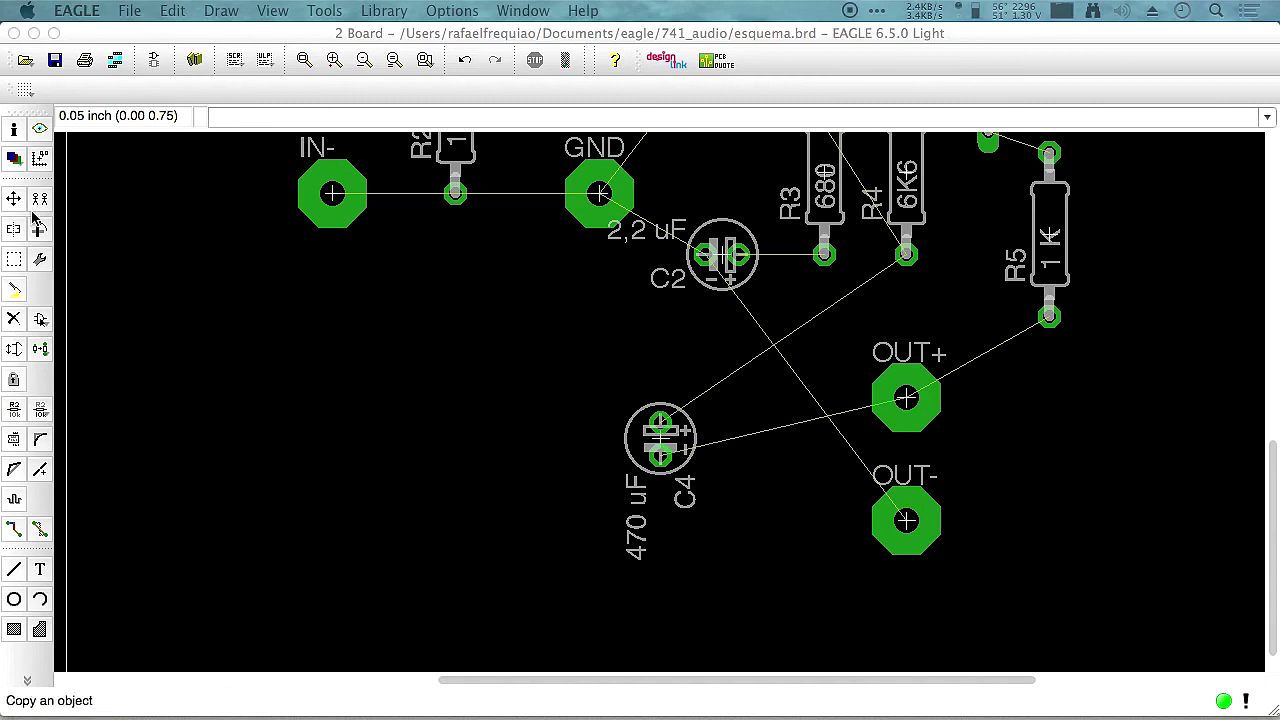
# Move capacitor C4 directly below resistor R4, just above the OUT+ pad.
pyautogui.click(14, 200)
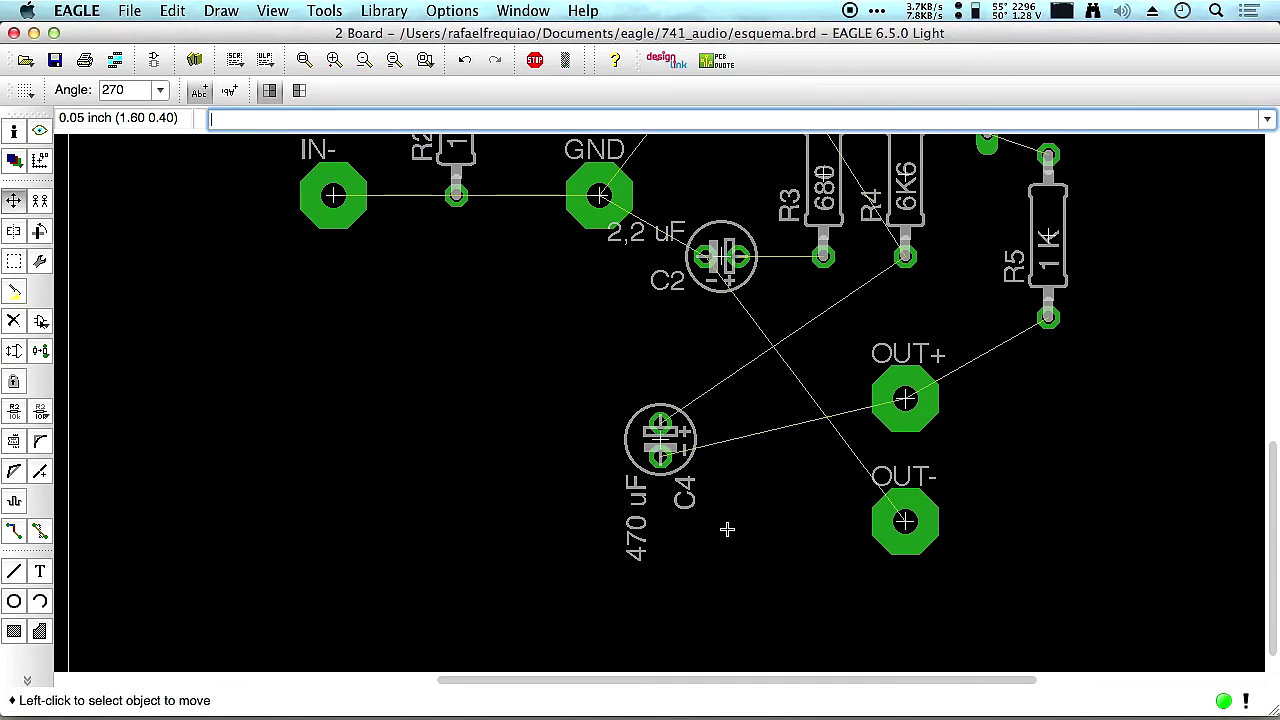
pyautogui.click(700, 448)
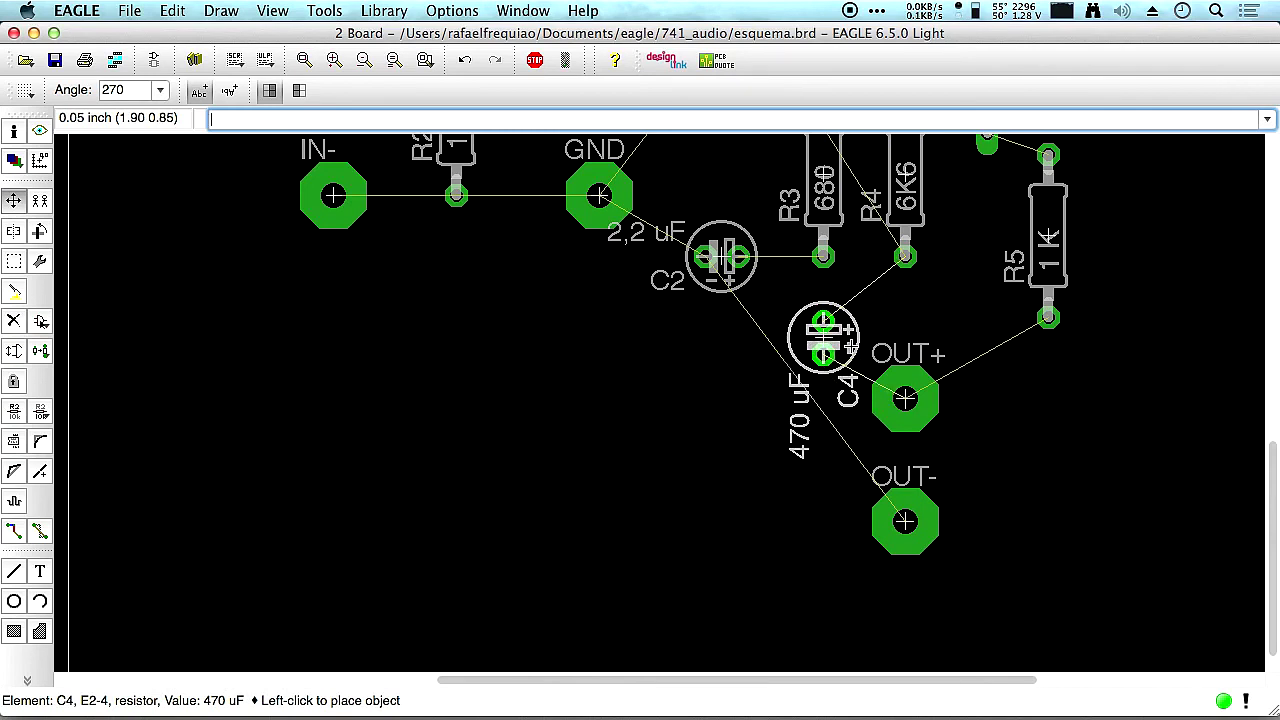
pyautogui.click(926, 352)
# Lower the OUT- pad and place the OUT+ pad directly below C4, between C4 and OUT-.
pyautogui.click(926, 564)
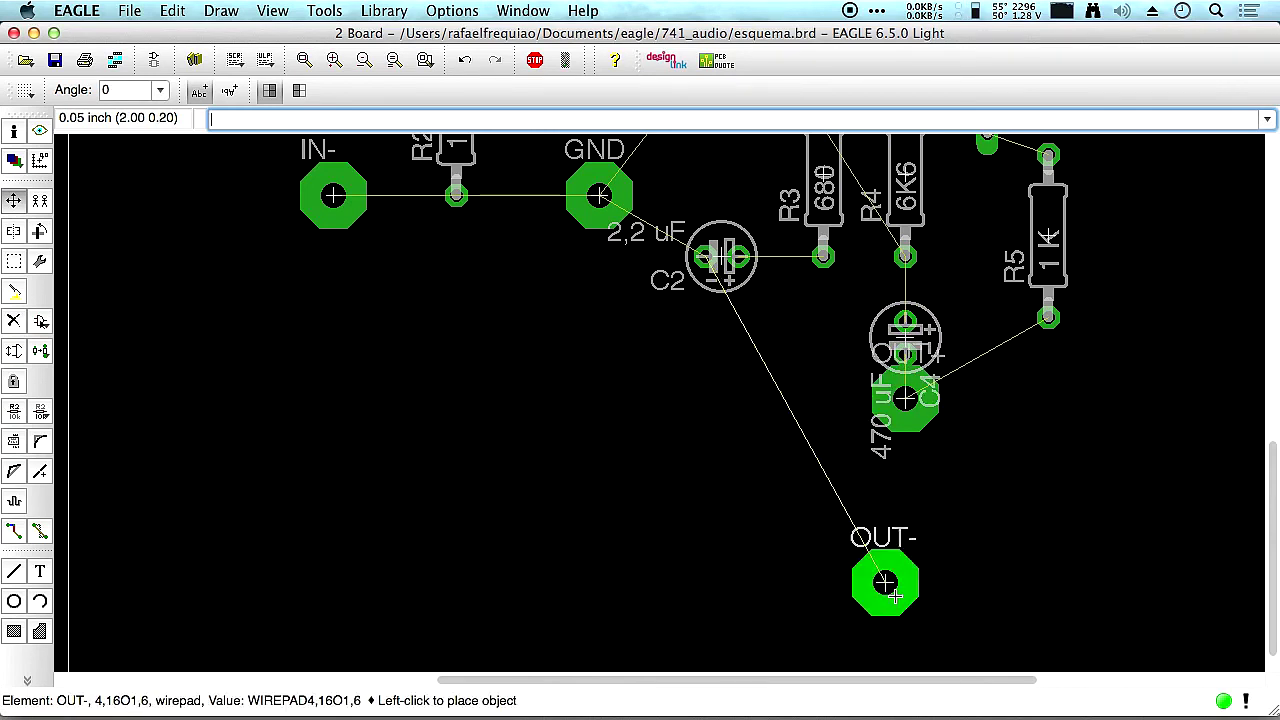
pyautogui.hscroll(5, 895, 500)
pyautogui.click(449, 623)
pyautogui.click(452, 424)
pyautogui.click(449, 458)
pyautogui.click(455, 443)
pyautogui.click(449, 500)
# Move the OUT- pad directly below the GND pad and place the OUT+ pad beside it, between OUT- and C4.
pyautogui.scroll(-2, 537, 441)
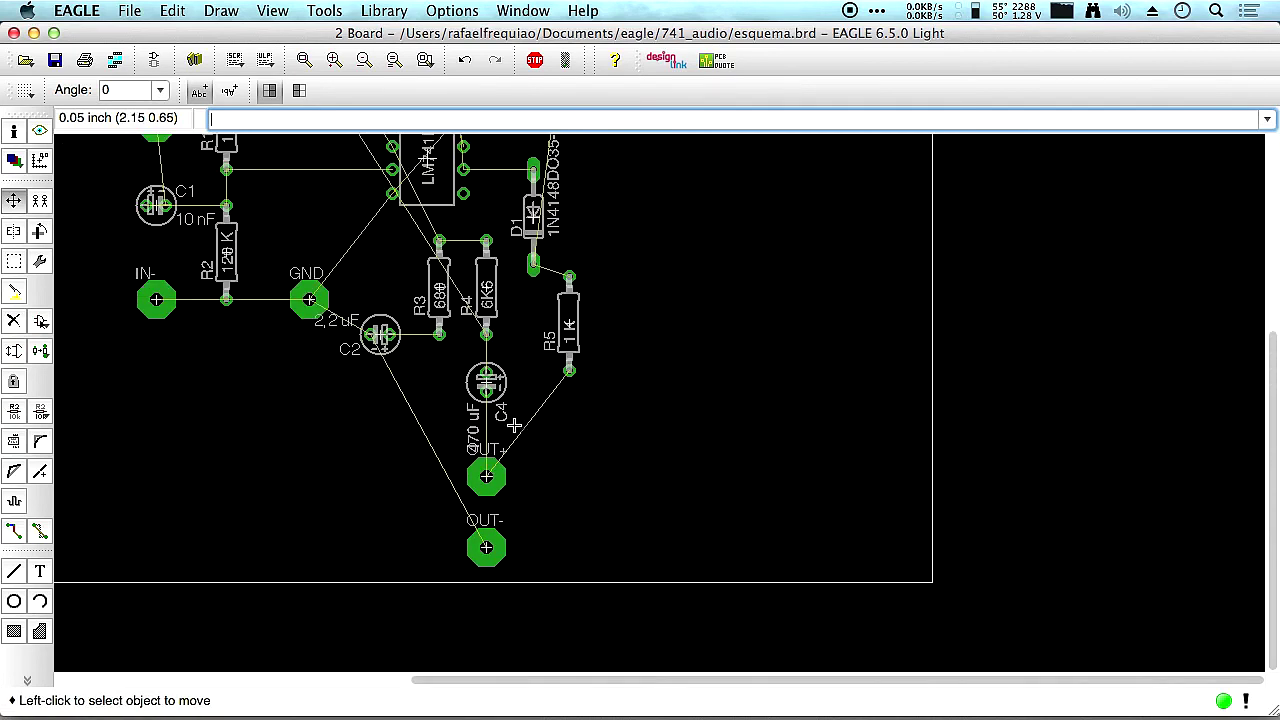
pyautogui.scroll(-3, 518, 431)
pyautogui.scroll(4, 707, 469)
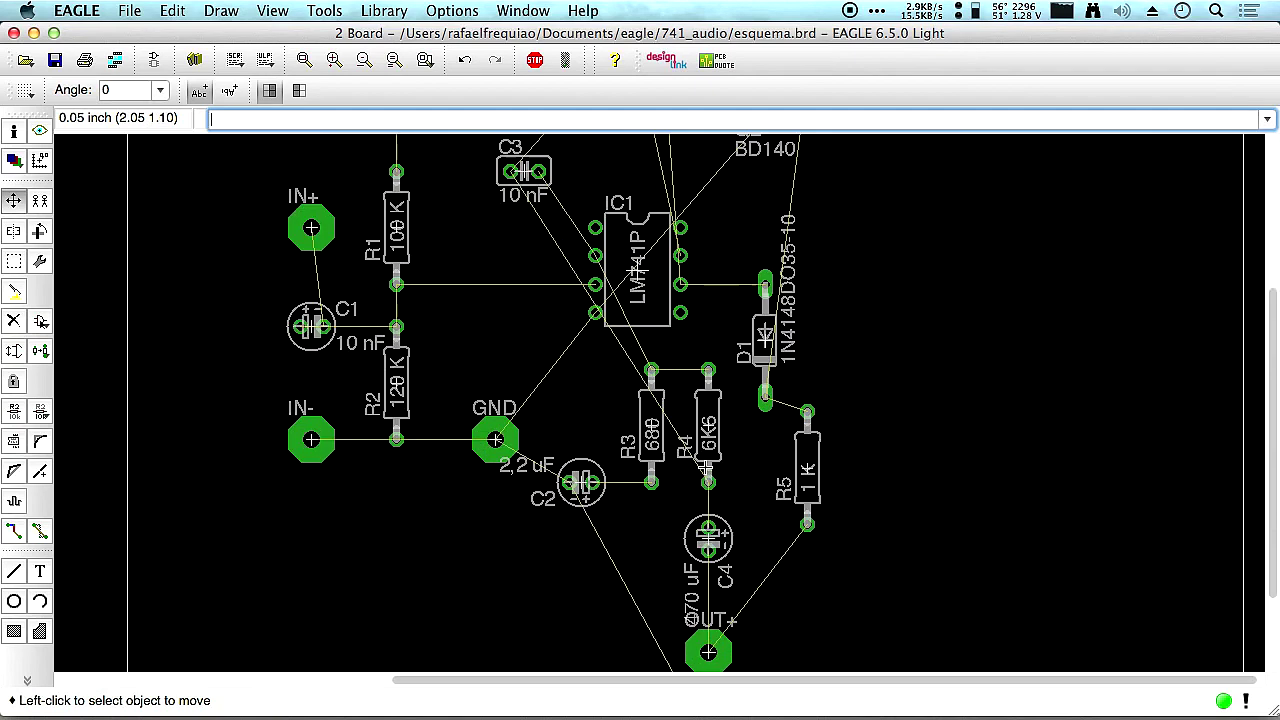
pyautogui.moveTo(787, 531); pyautogui.dragTo(841, 281, button='middle')
pyautogui.click(760, 471)
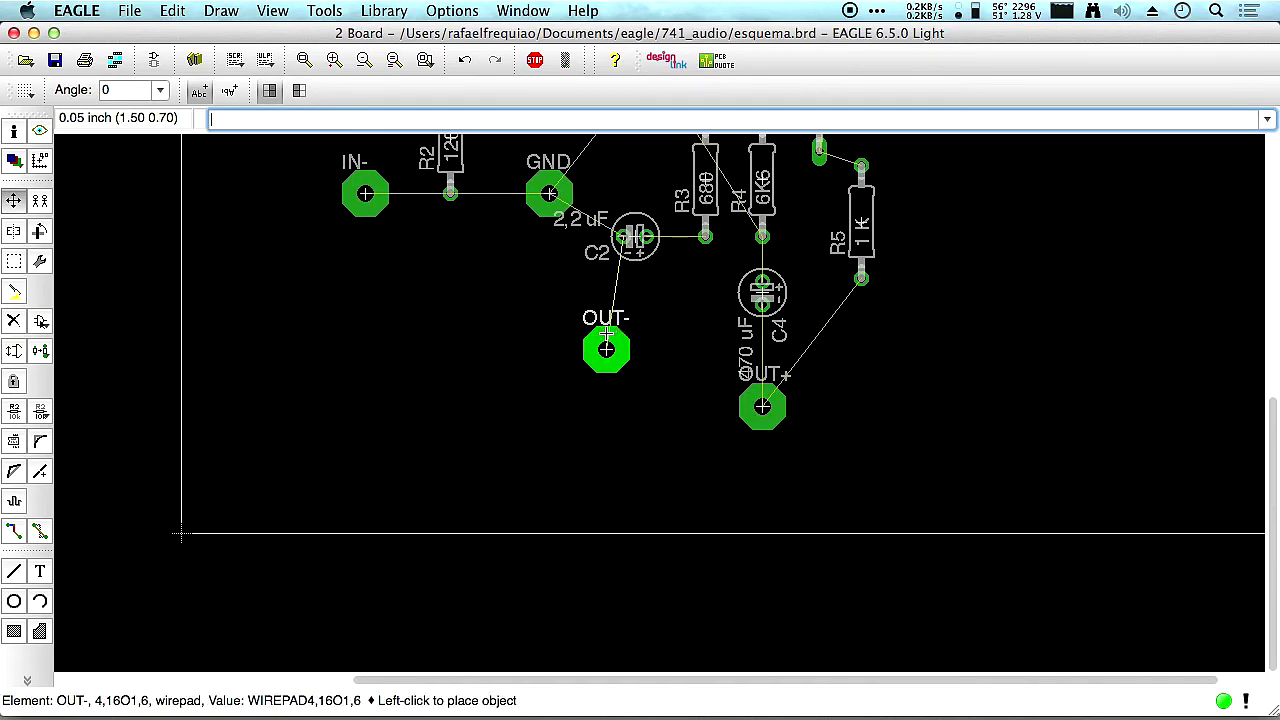
pyautogui.click(592, 348)
pyautogui.click(762, 406)
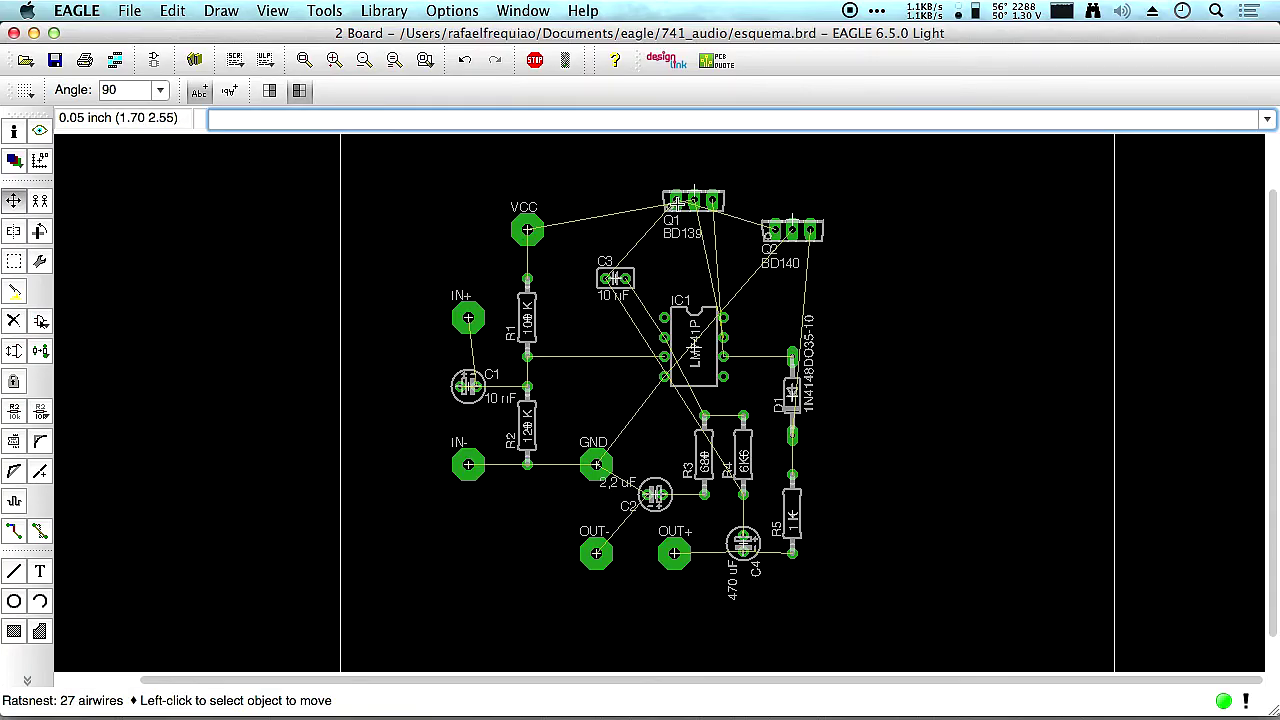
# Lower transistor Q1 to the level of Q2 and VCC, and shift capacitor C3 slightly down and away from Q1.
pyautogui.click(677, 206)
pyautogui.click(677, 236)
pyautogui.click(631, 271)
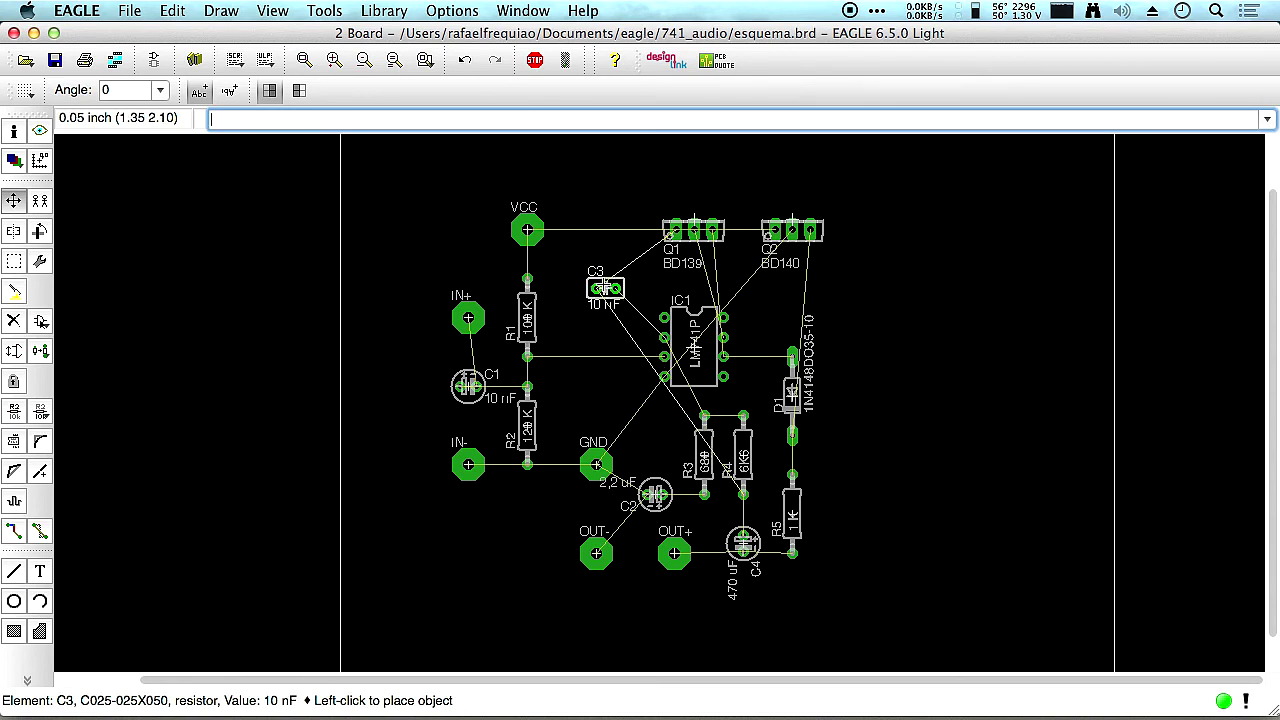
pyautogui.click(604, 288)
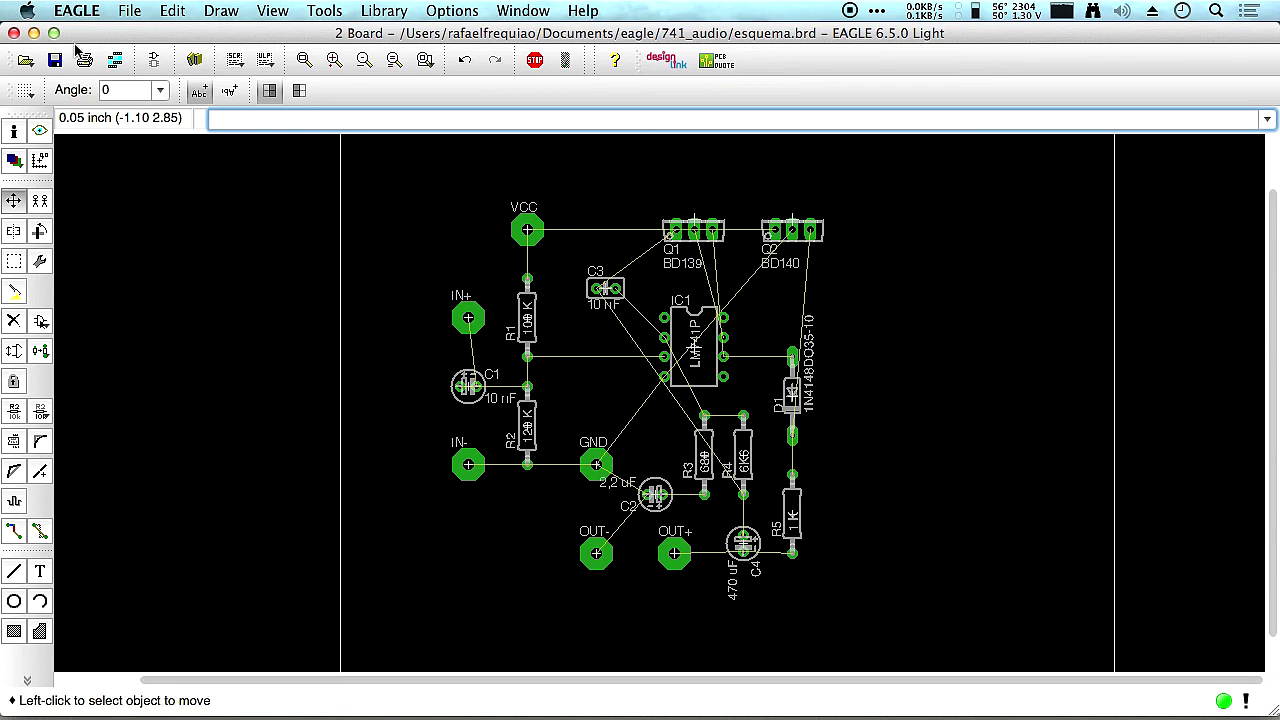
# Set the autorouter's preferred directions to N/A for the Top layer and * for the Bottom layer, and route the board.
pyautogui.click(172, 10)
pyautogui.click(136, 84)
pyautogui.click(29, 681)
pyautogui.click(105, 638)
pyautogui.click(307, 500)
pyautogui.click(313, 445)
pyautogui.moveTo(351, 233); pyautogui.dragTo(766, 231)
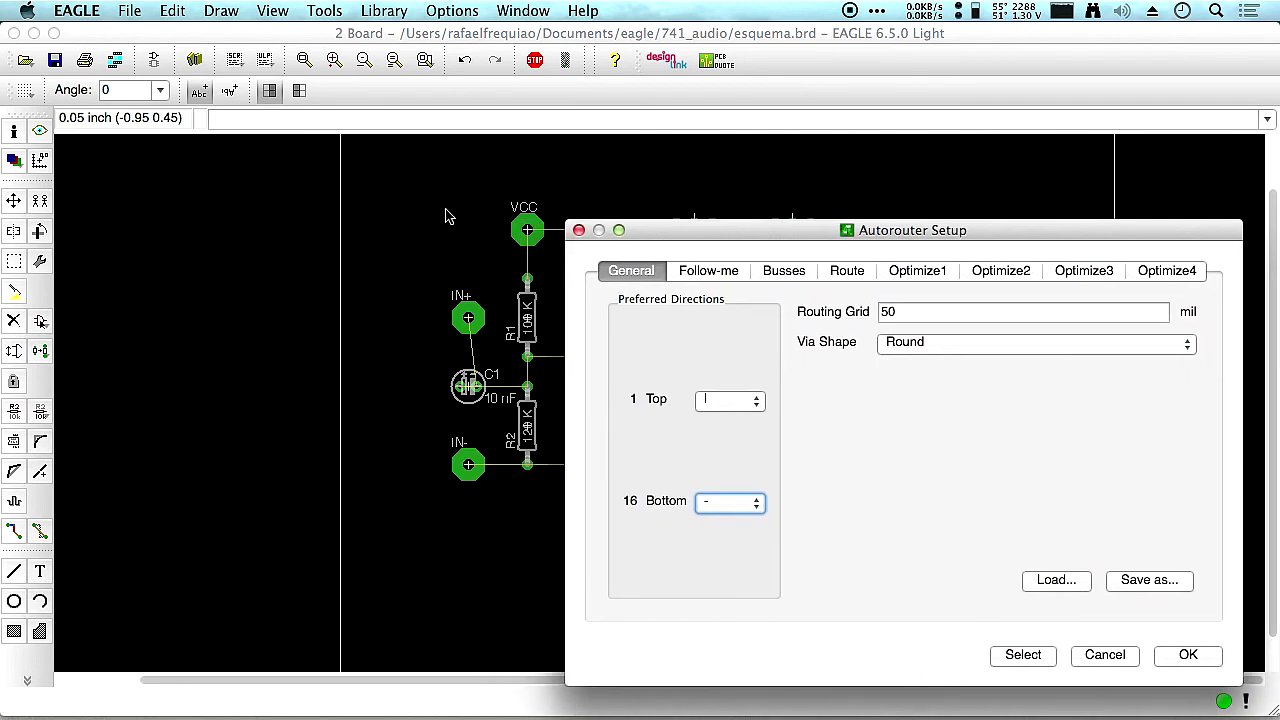
pyautogui.moveTo(673, 230); pyautogui.dragTo(600, 202)
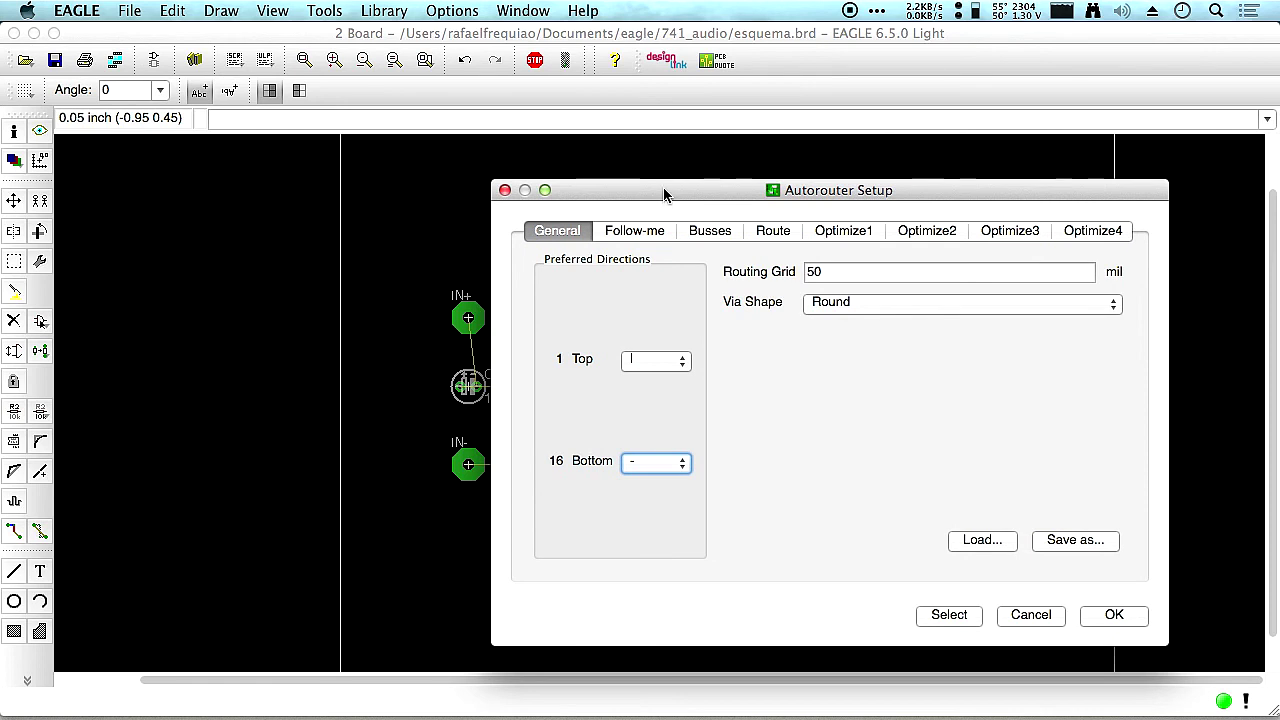
pyautogui.click(632, 363)
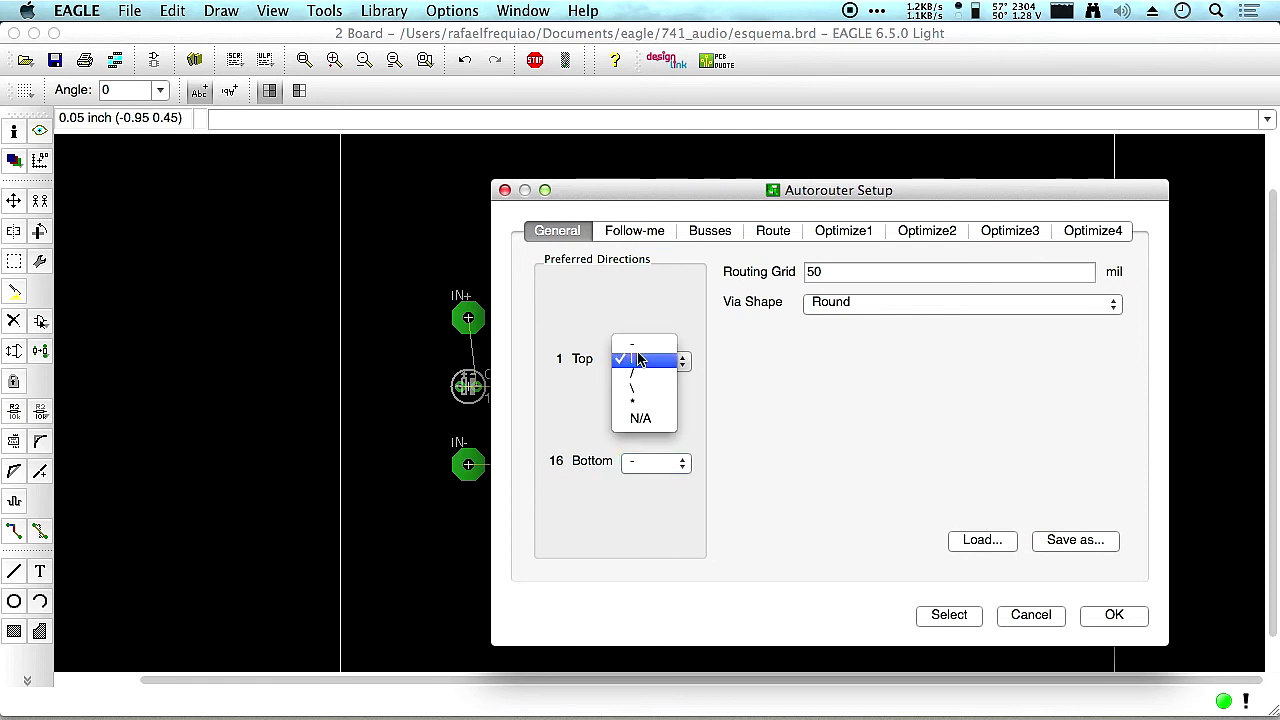
pyautogui.click(637, 428)
pyautogui.click(642, 366)
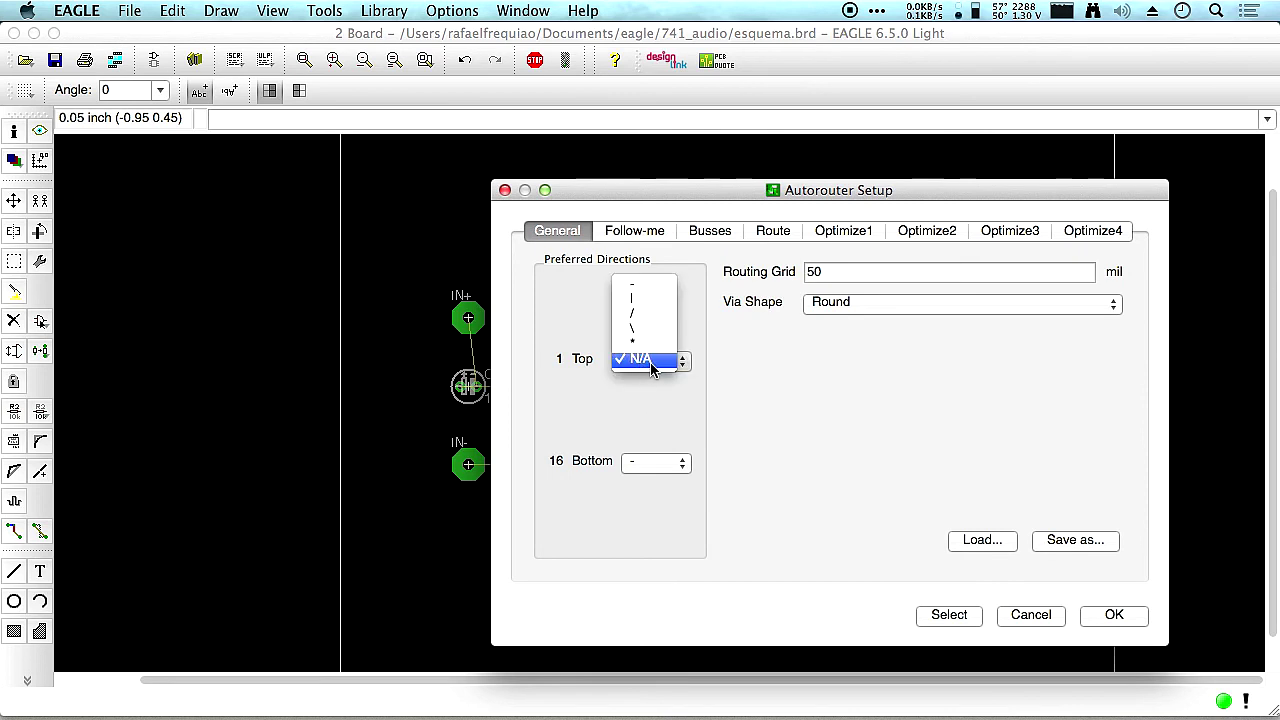
pyautogui.click(651, 369)
pyautogui.click(648, 466)
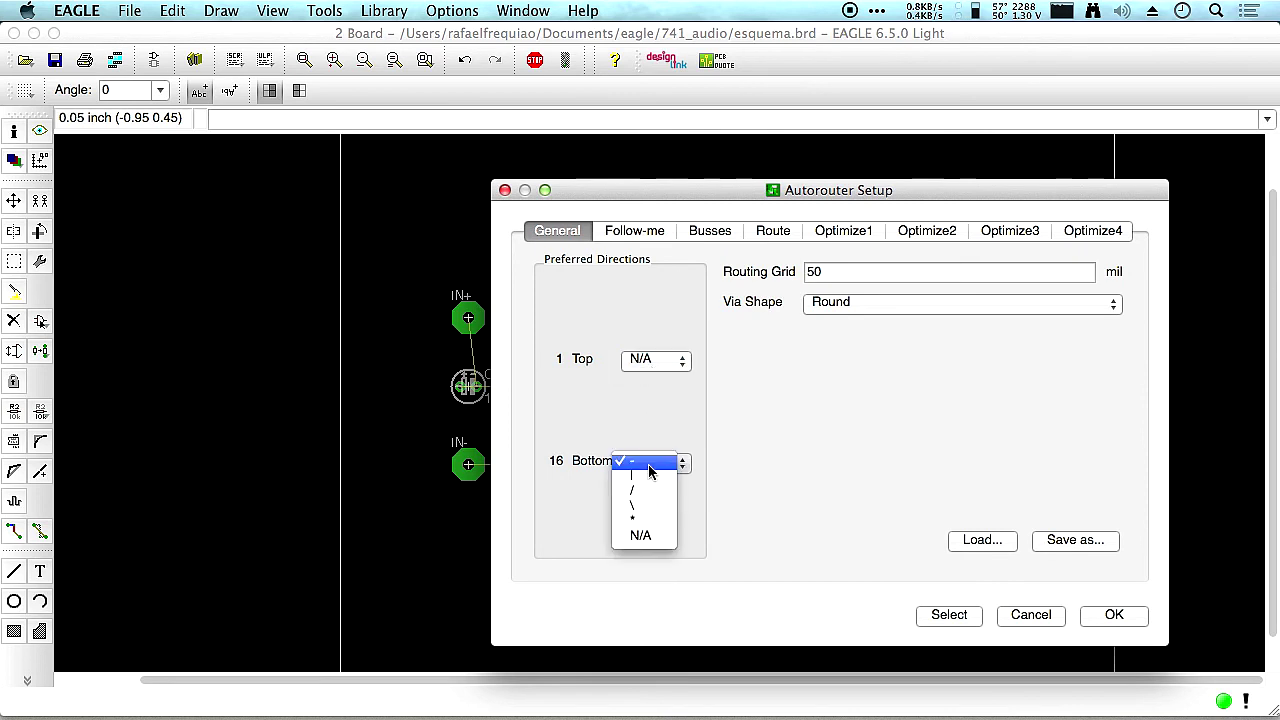
pyautogui.click(648, 522)
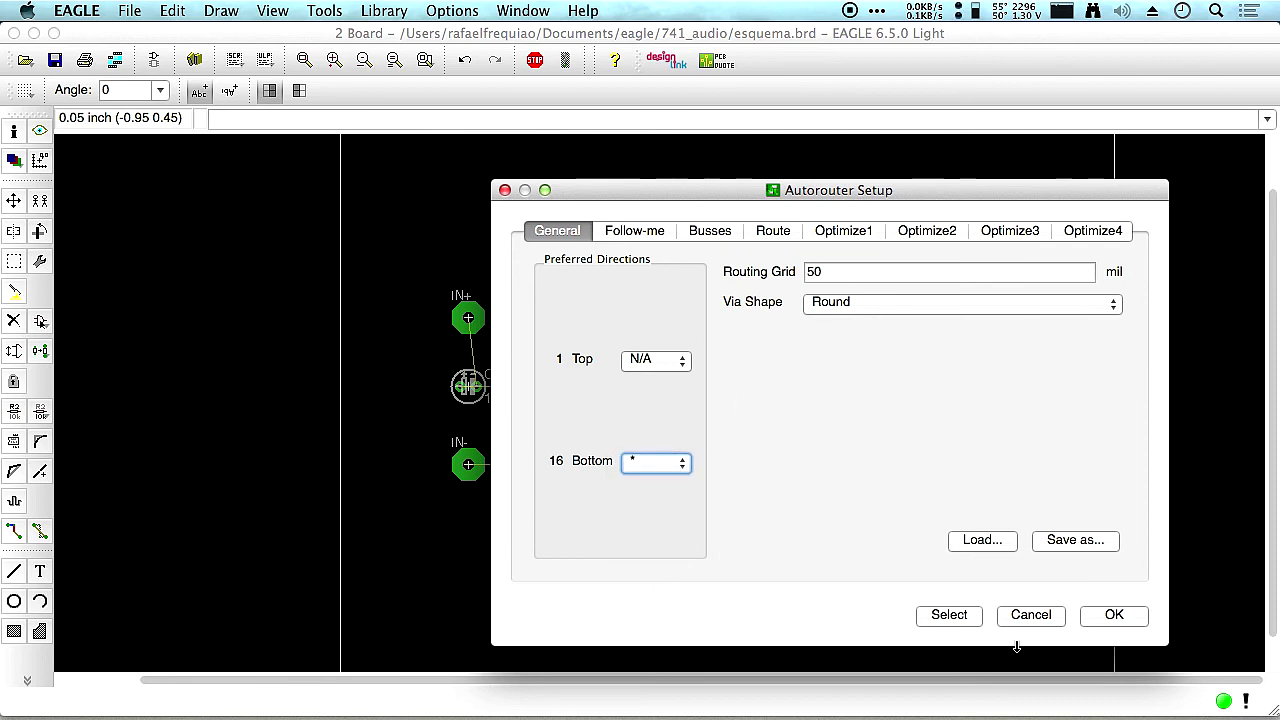
pyautogui.click(1114, 615)
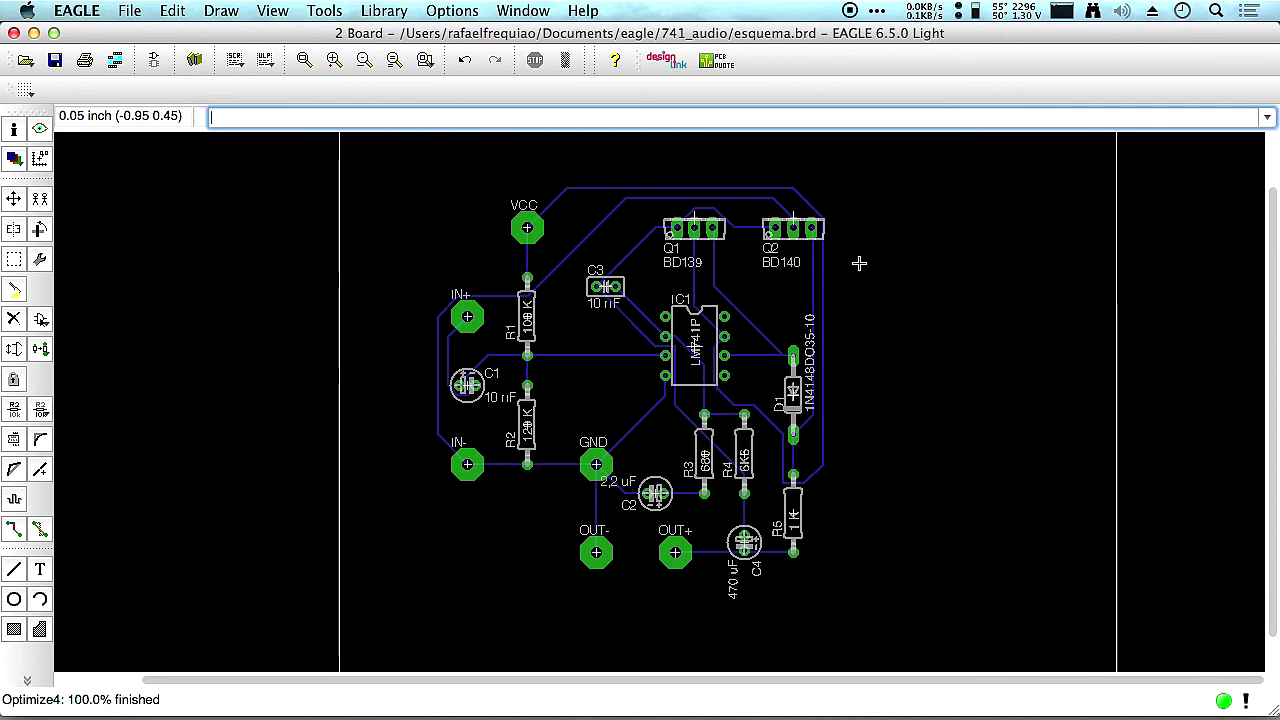
# Examine the autorouted bottom-layer tracks between the components across the whole board.
pyautogui.scroll(2, 834, 297)
pyautogui.scroll(-3, 820, 297)
pyautogui.hscroll(-5, 817, 297)
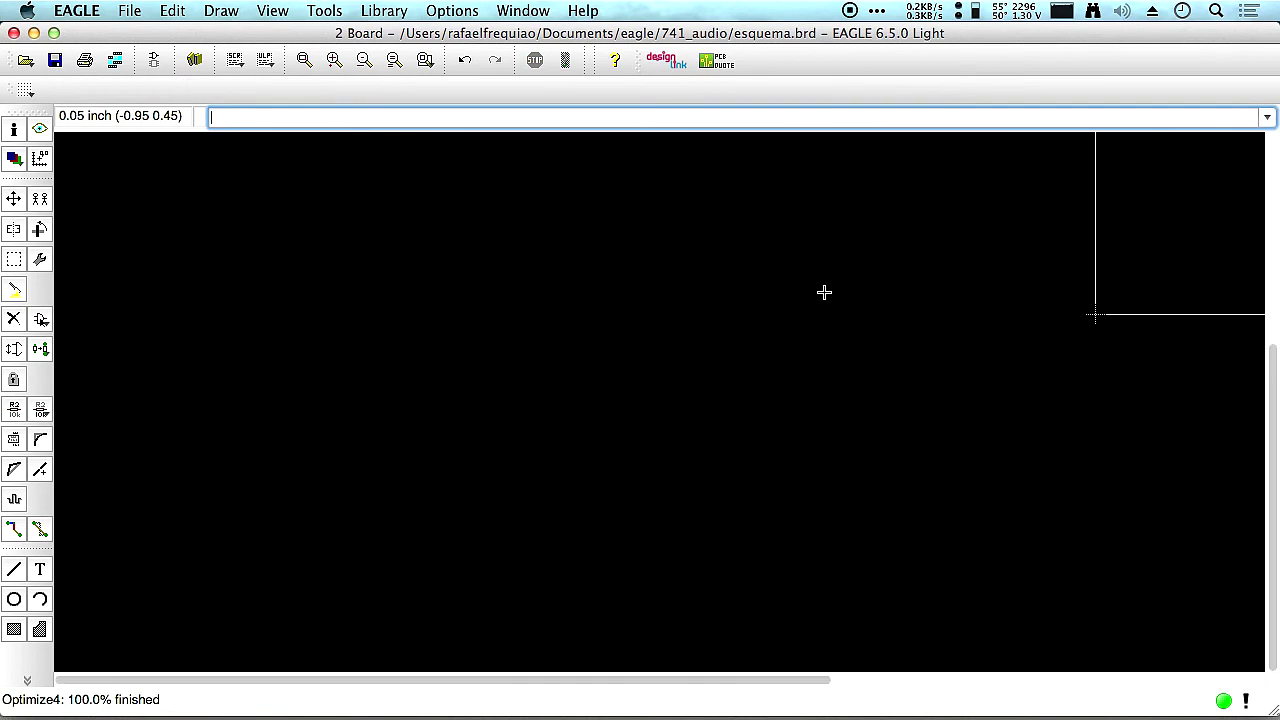
pyautogui.hscroll(2, 552, 440)
pyautogui.hscroll(3, 552, 440)
pyautogui.hscroll(-3, 654, 329)
pyautogui.hscroll(3, 654, 329)
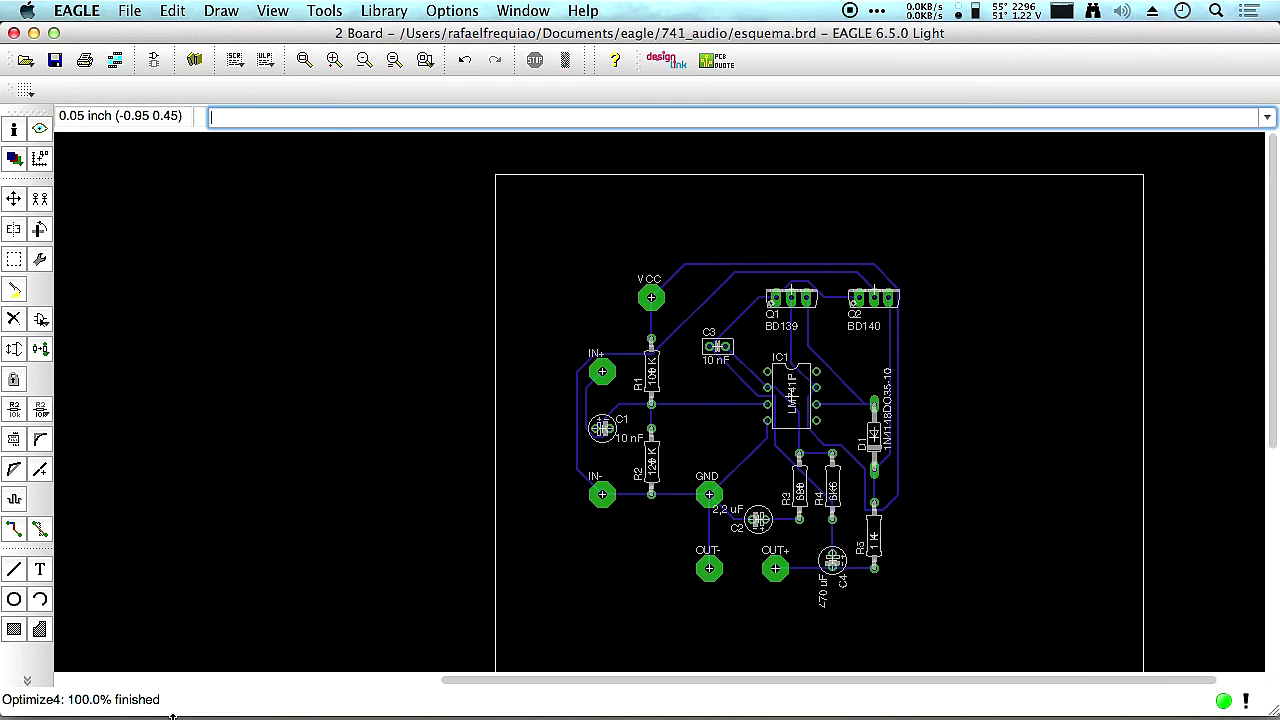
pyautogui.scroll(5, 329, 543)
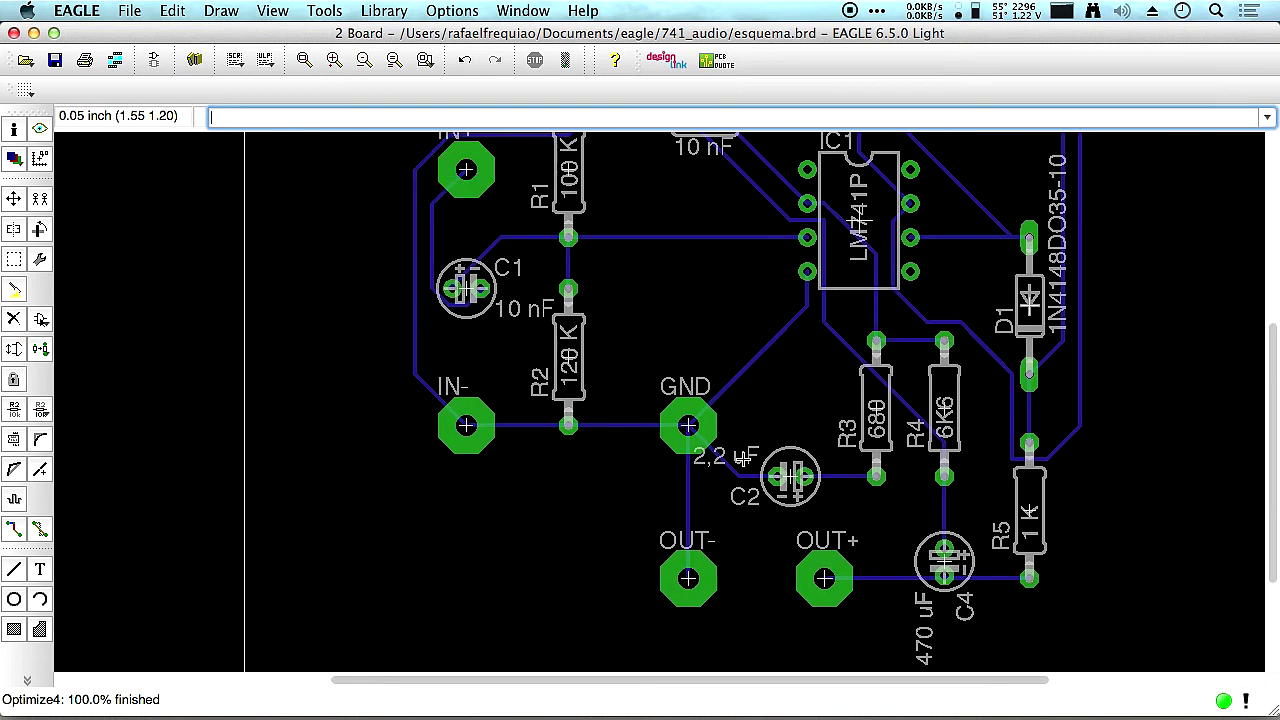
pyautogui.scroll(-3, 638, 535)
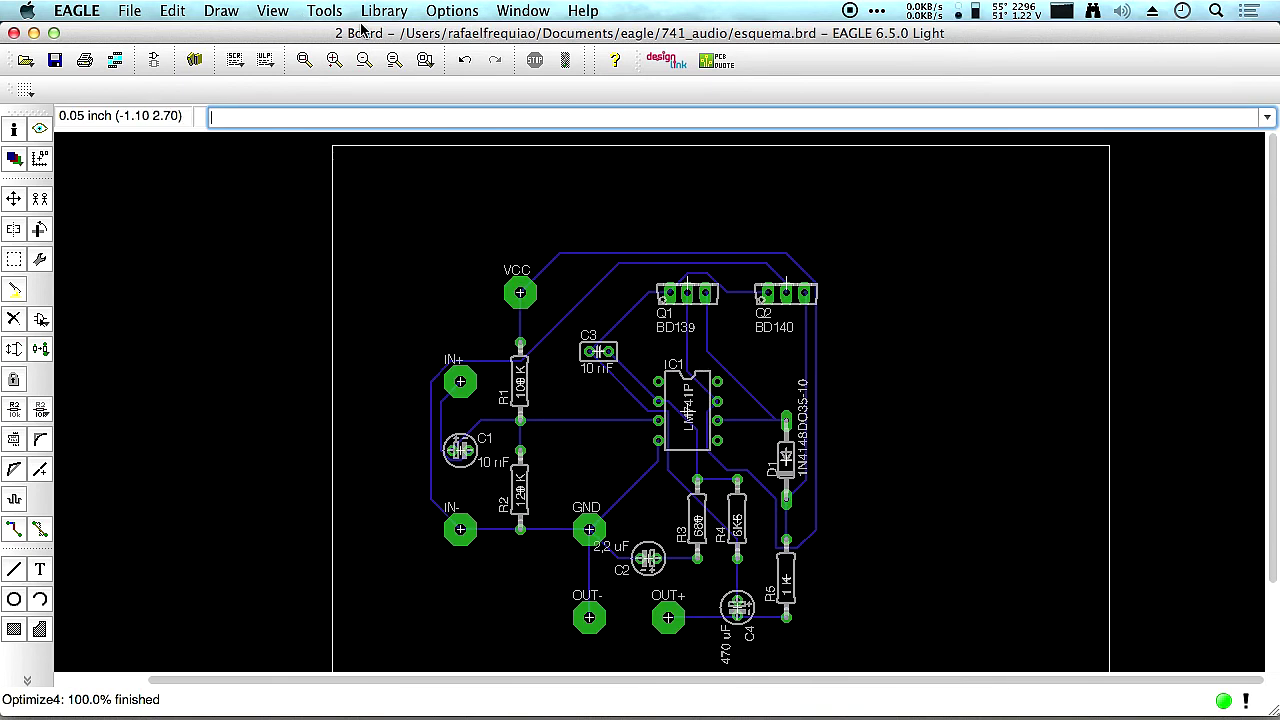
# Rip up all routed signals on the board.
pyautogui.click(37, 530)
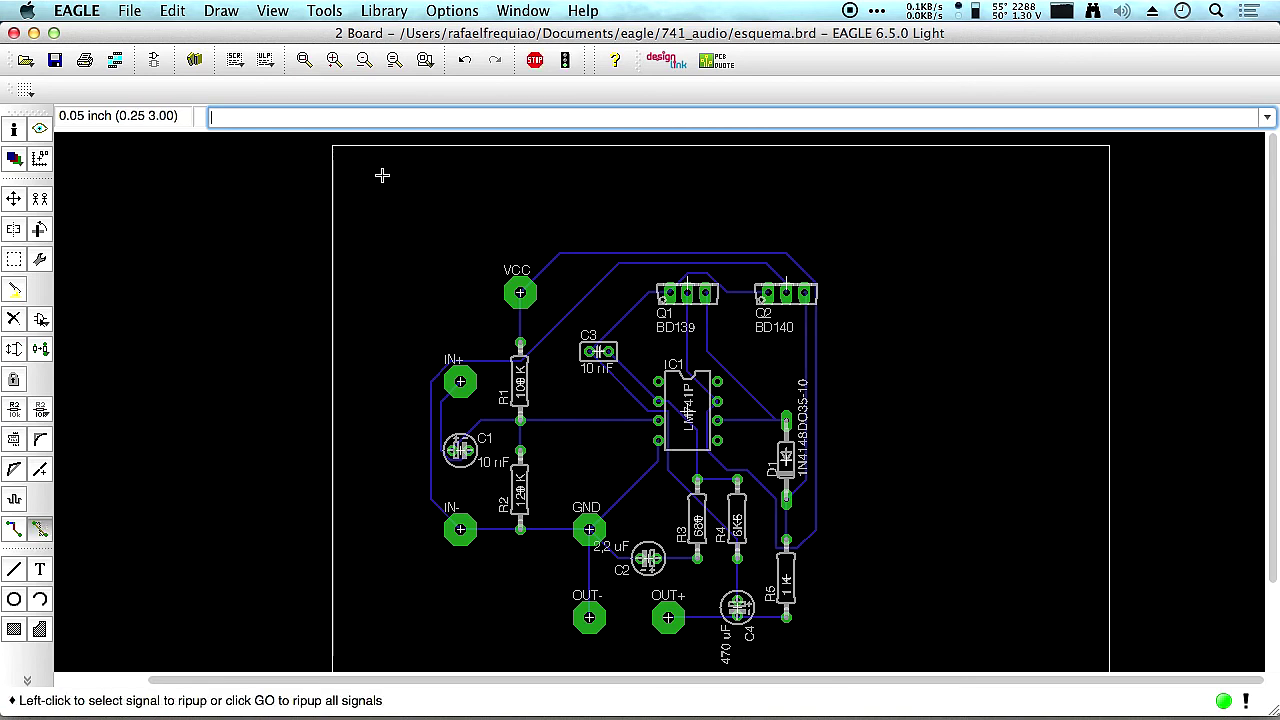
pyautogui.click(566, 62)
pyautogui.moveTo(598, 40); pyautogui.dragTo(370, 142)
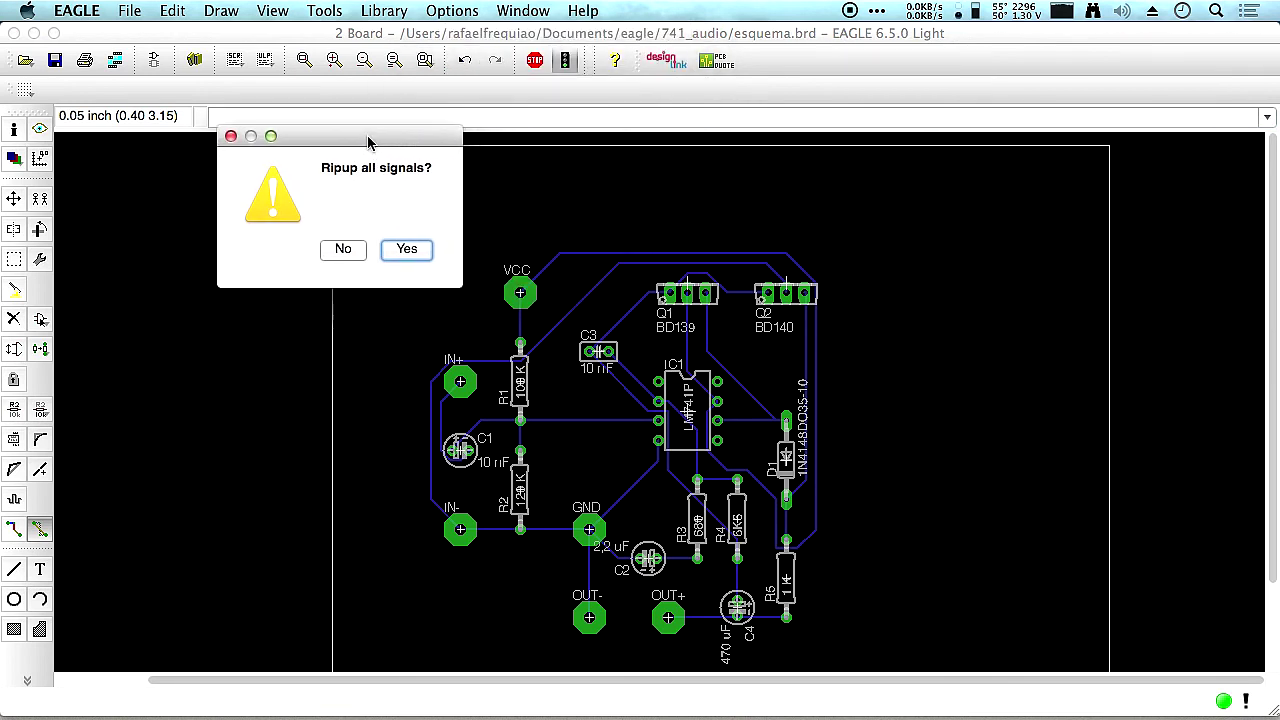
pyautogui.click(406, 249)
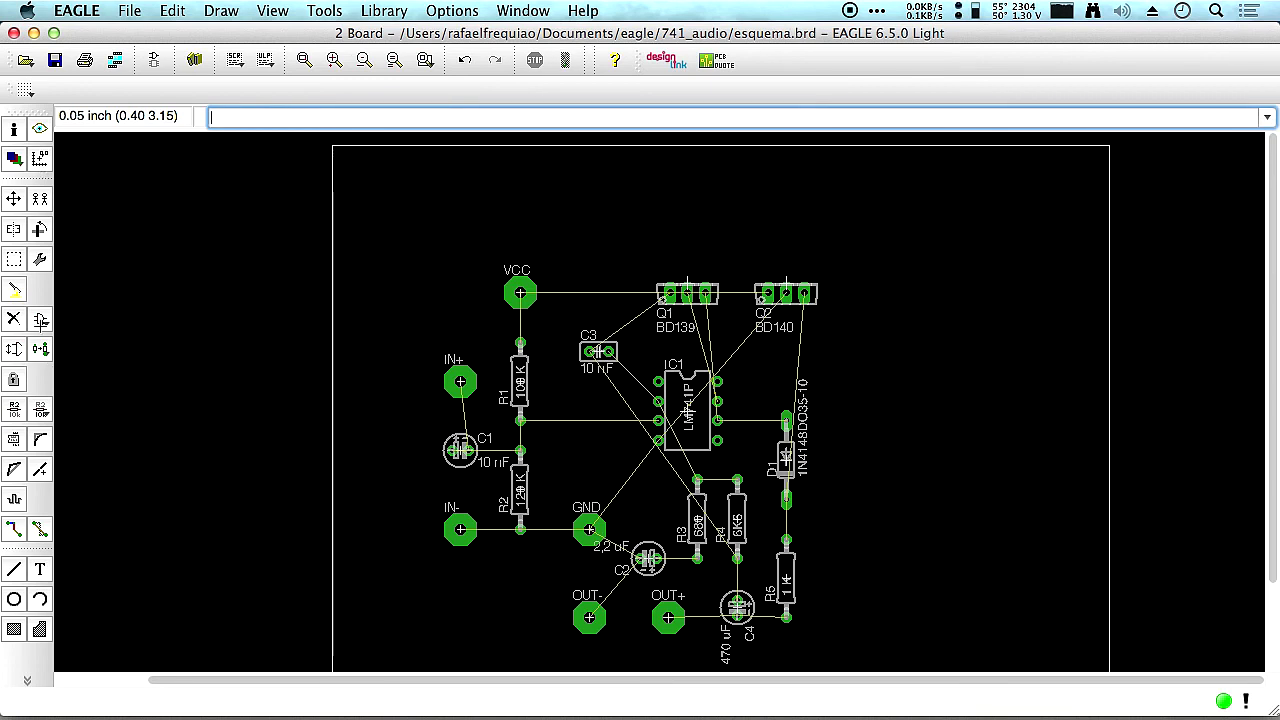
# Set the width, drill and clearance of the default net class to 64 mil.
pyautogui.click(173, 10)
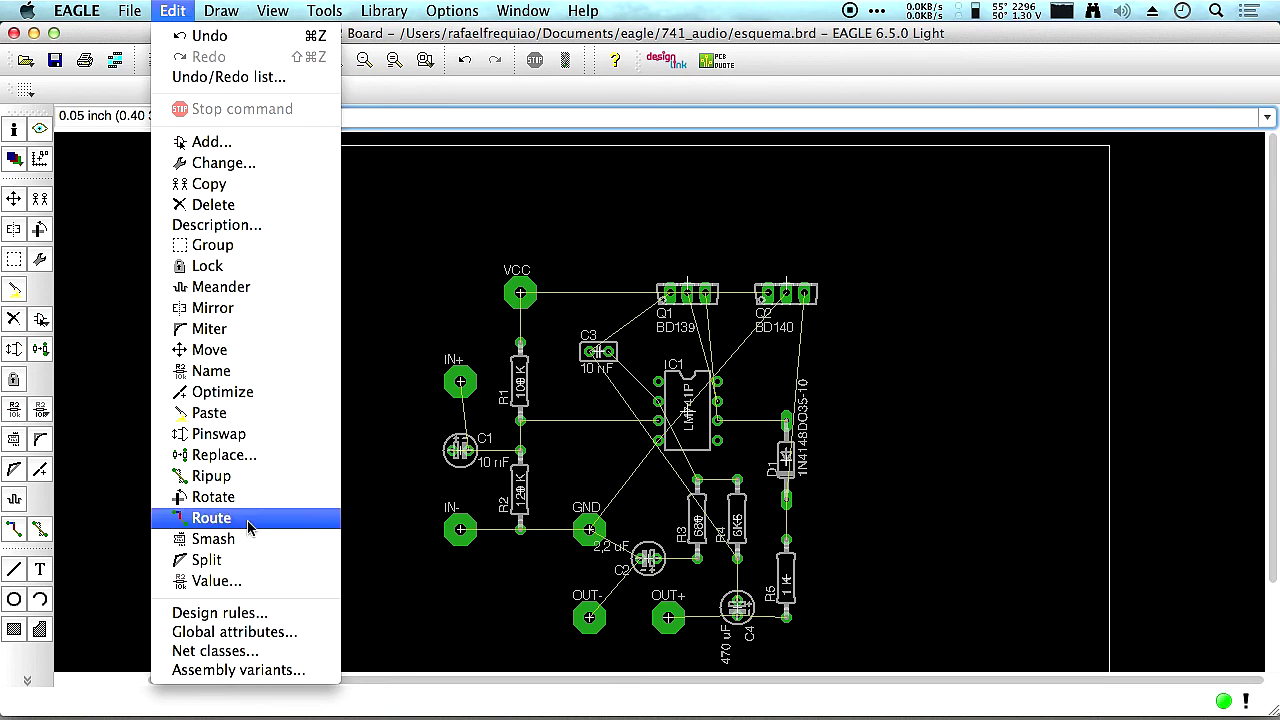
pyautogui.click(228, 652)
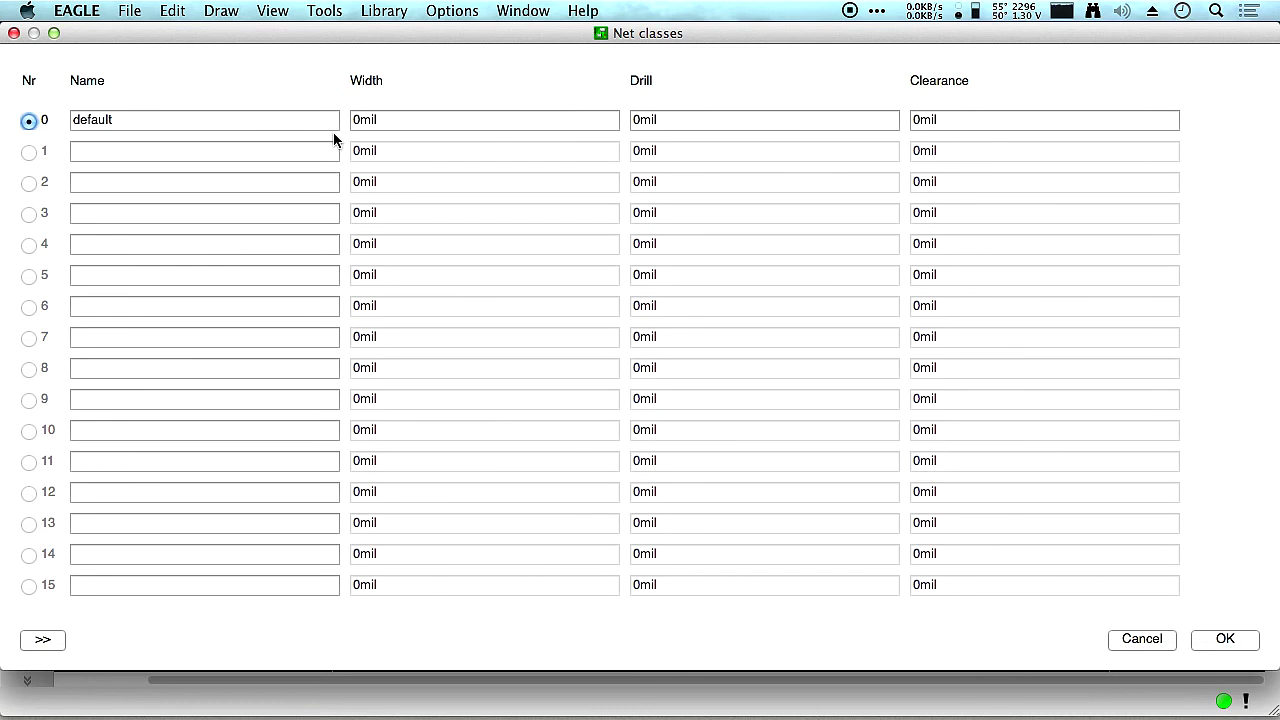
pyautogui.click(450, 117)
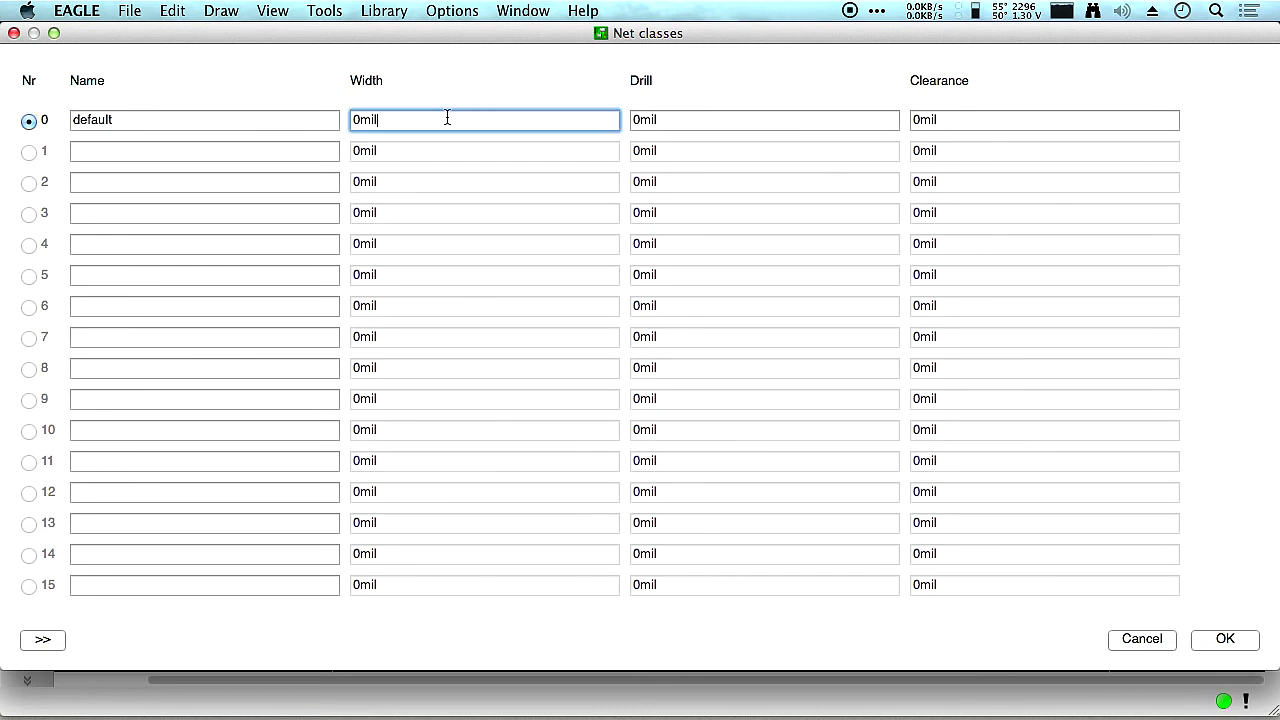
pyautogui.moveTo(419, 113); pyautogui.dragTo(234, 110)
pyautogui.write('64')
pyautogui.press('Tab')
pyautogui.write('64')
pyautogui.press('Tab')
pyautogui.write('64')
pyautogui.click(813, 117)
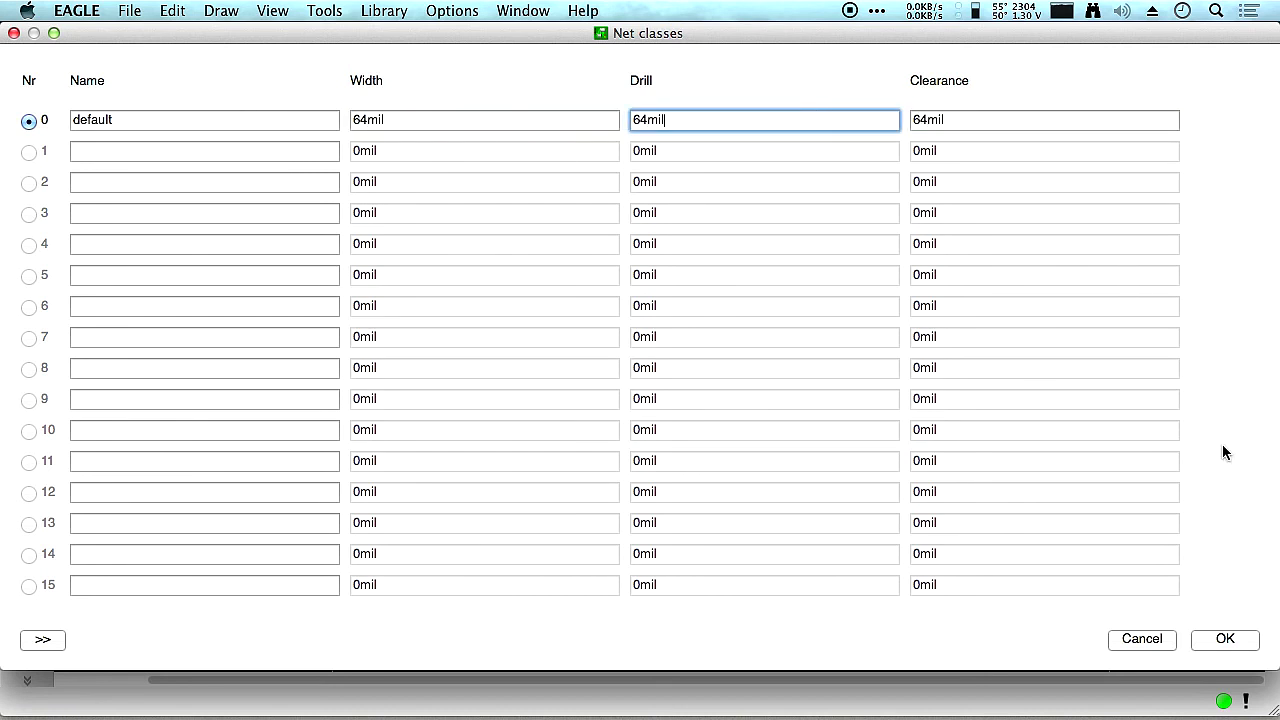
pyautogui.click(1224, 640)
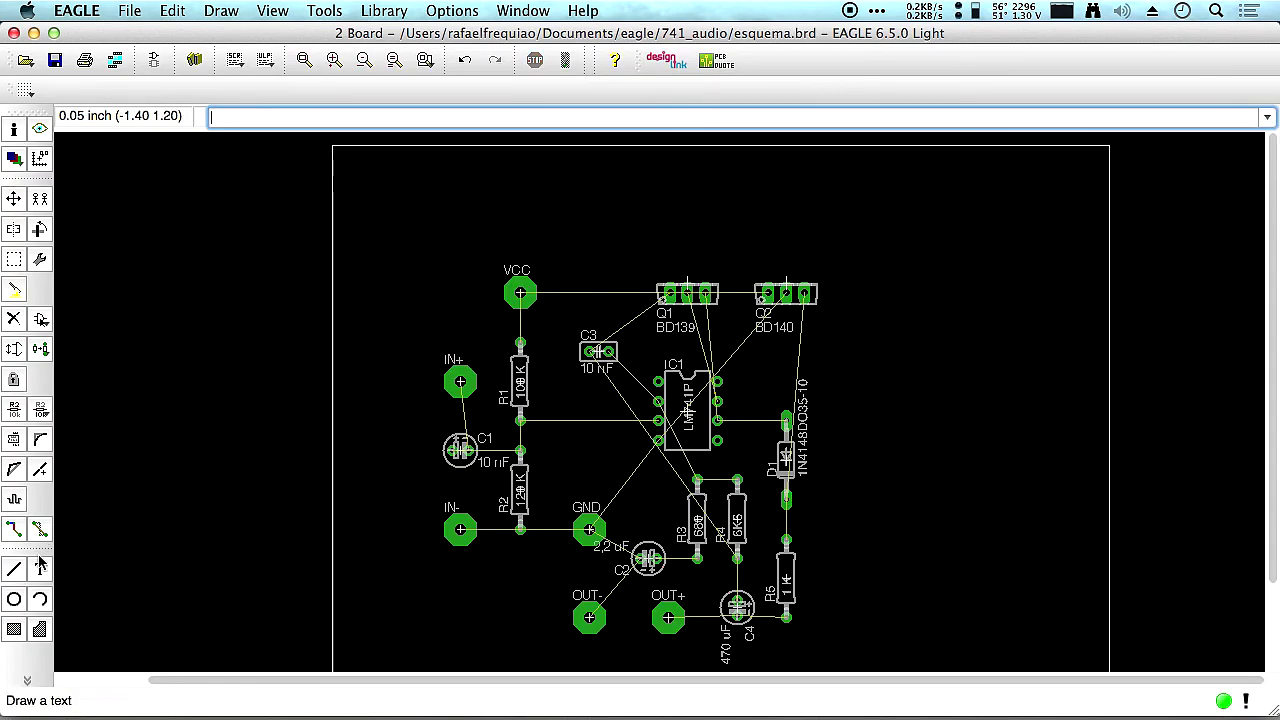
# Autoroute the board again with Top N/A, Bottom * and a 50 mil routing grid.
pyautogui.click(27, 680)
pyautogui.click(115, 634)
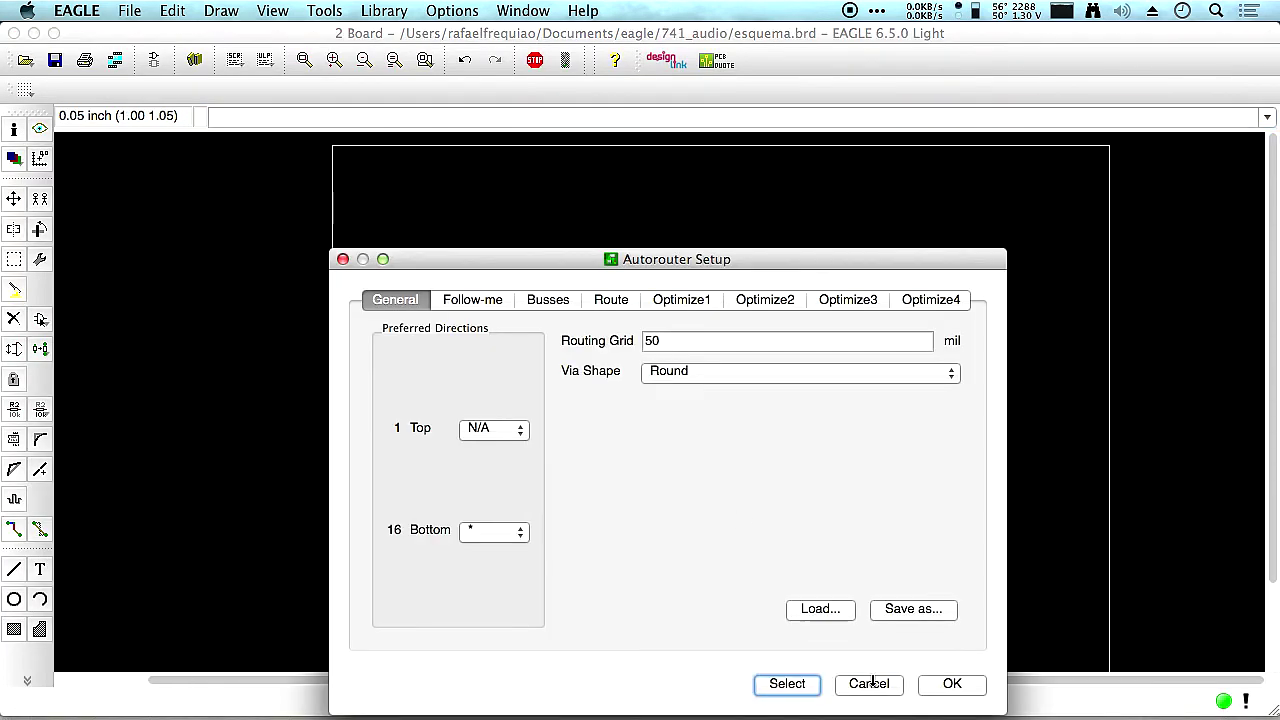
pyautogui.click(948, 684)
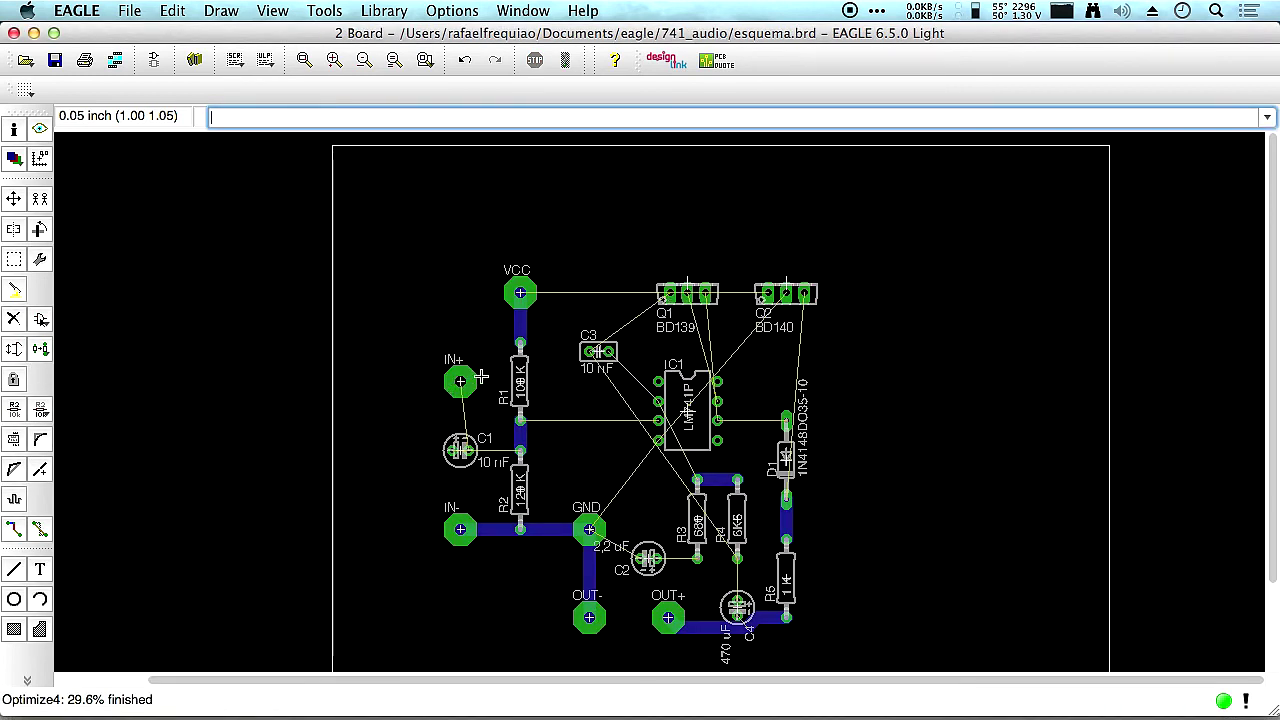
# Rotate capacitor C1 to 180 degrees and place it below IN+ with its negative pad nearly under the IN+ pad.
pyautogui.scroll(5, 464, 428)
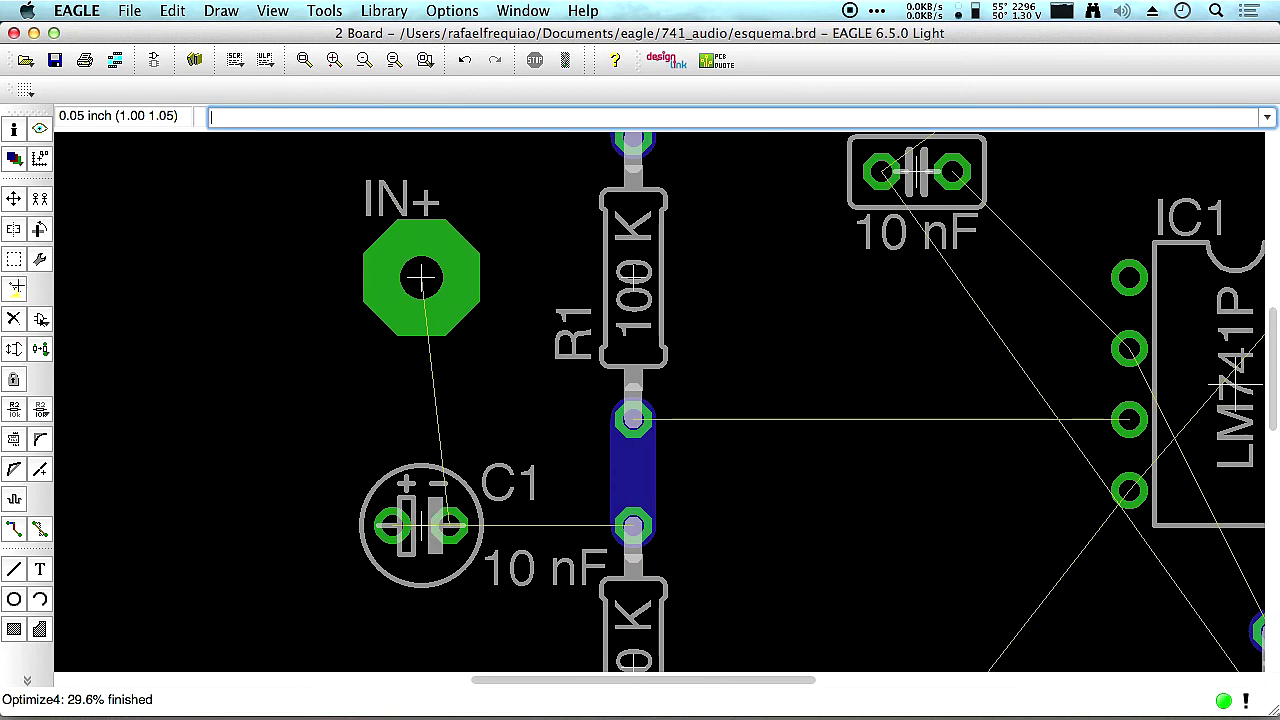
pyautogui.click(14, 198)
pyautogui.click(421, 525)
pyautogui.rightClick(414, 518)
pyautogui.rightClick(410, 522)
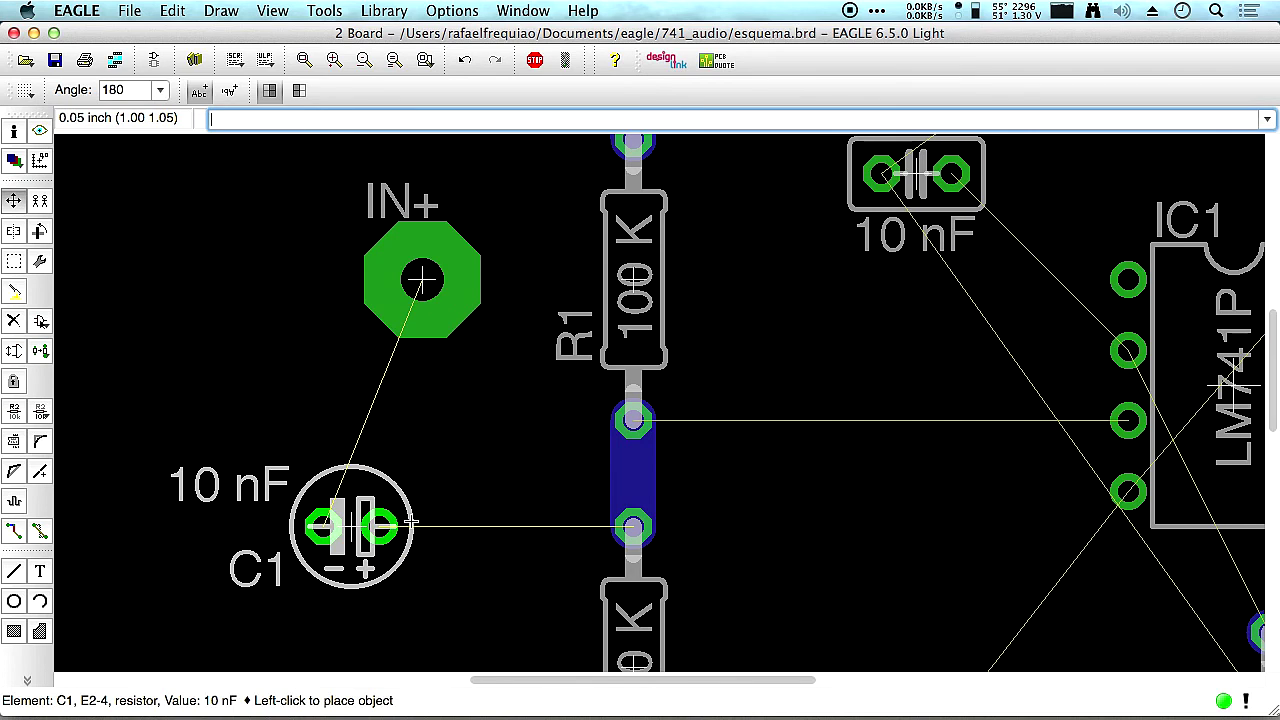
pyautogui.click(472, 522)
pyautogui.click(463, 520)
pyautogui.click(455, 506)
pyautogui.click(453, 508)
pyautogui.click(453, 510)
pyautogui.click(444, 513)
pyautogui.click(444, 513)
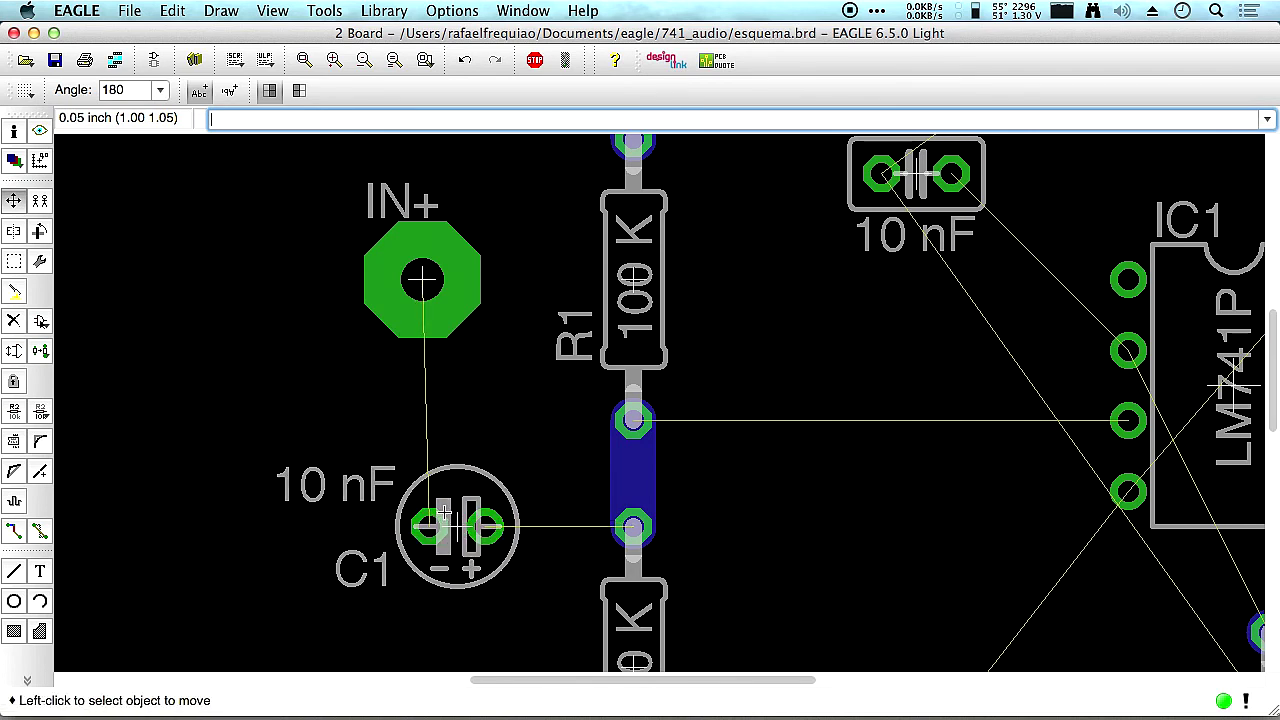
pyautogui.click(34, 33)
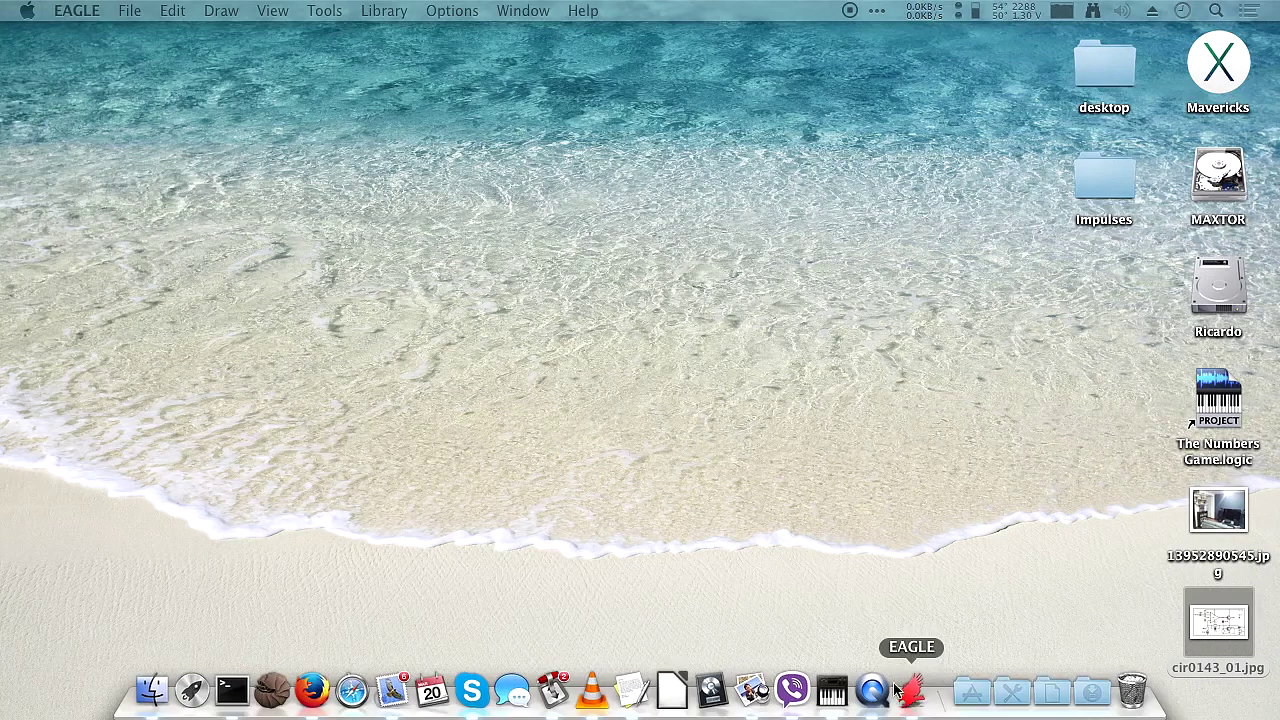
pyautogui.rightClick(909, 688)
pyautogui.moveTo(940, 570)
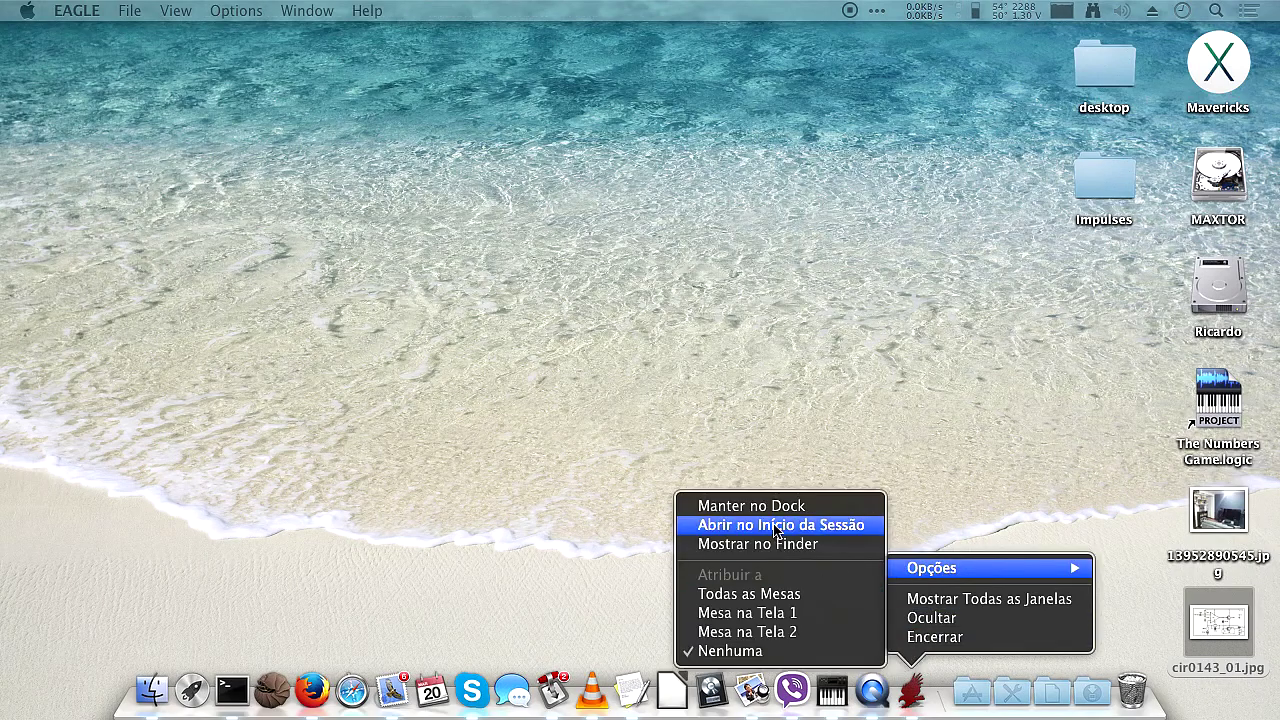
pyautogui.click(1029, 600)
pyautogui.click(704, 571)
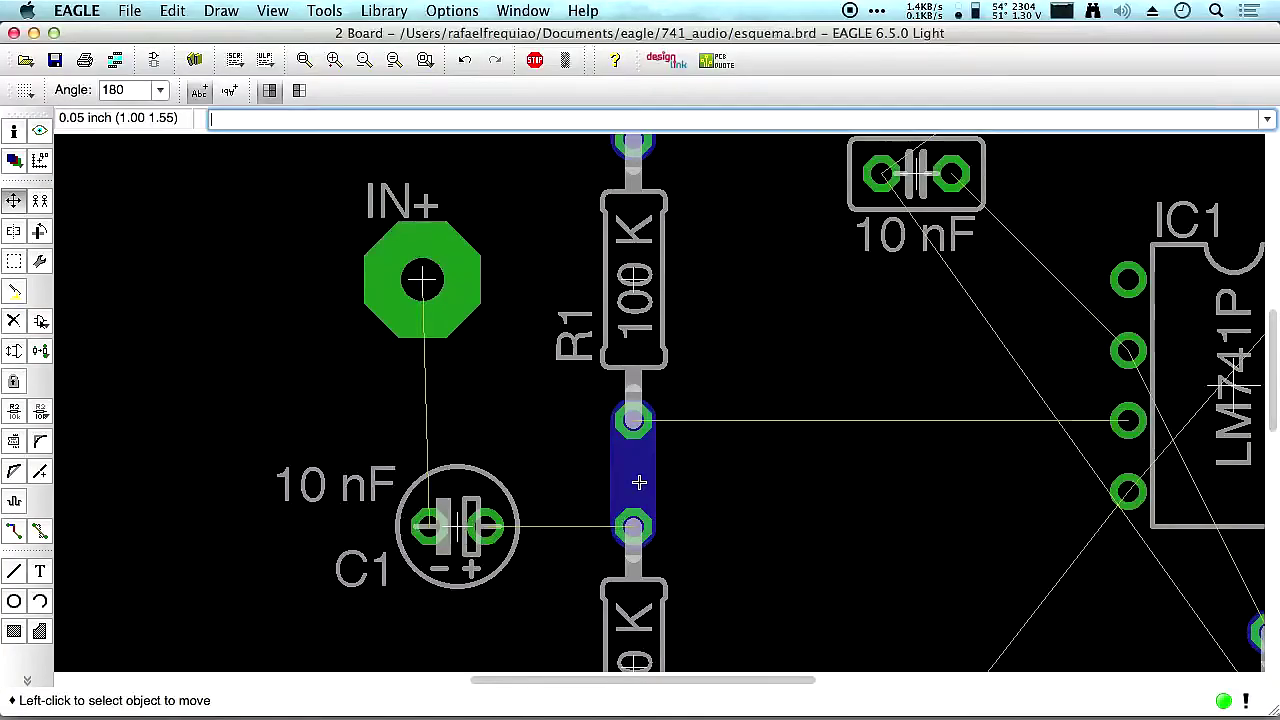
# Try to line up capacitor C1 with the IN+ pad above it.
pyautogui.scroll(-3, 713, 414)
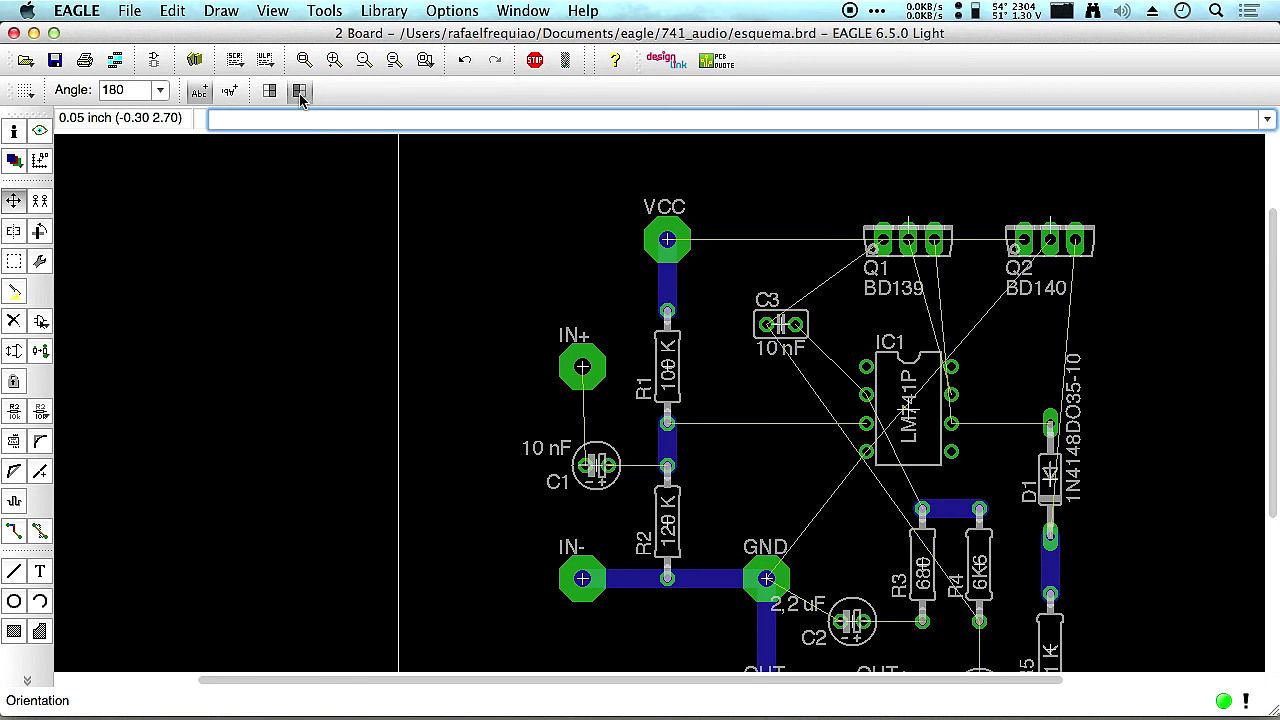
pyautogui.click(597, 465)
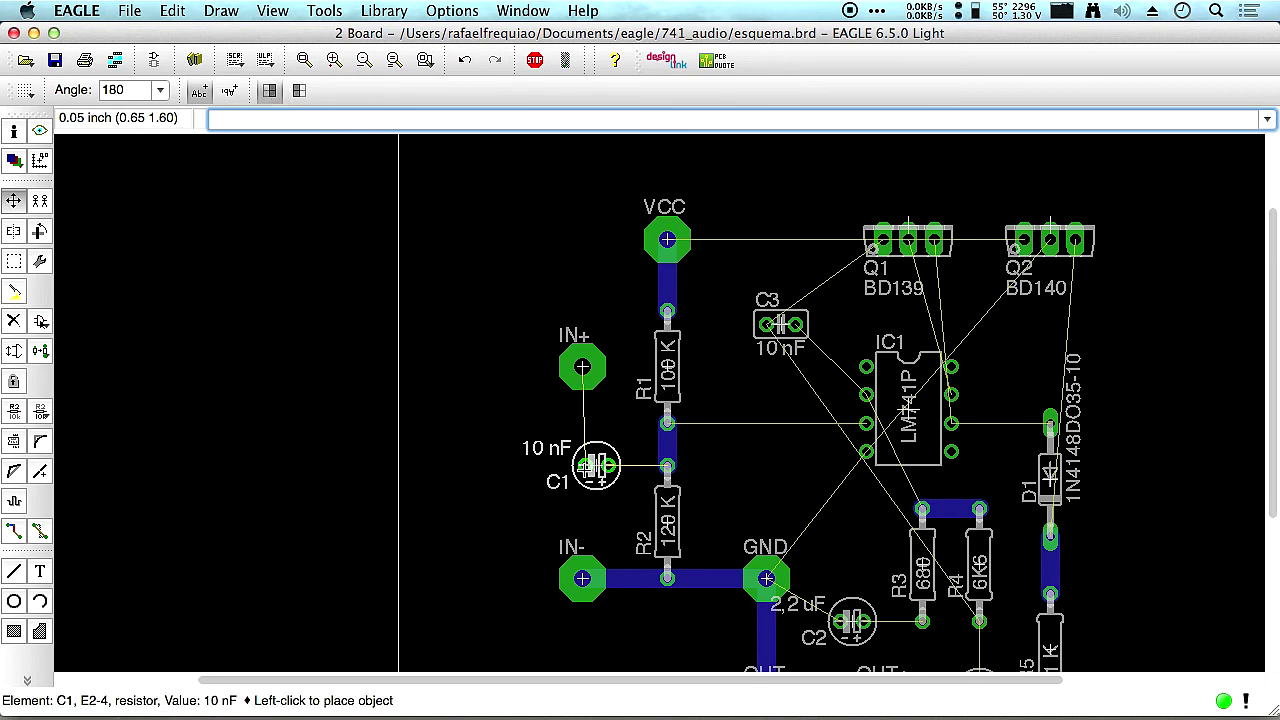
pyautogui.click(597, 465)
pyautogui.click(582, 367)
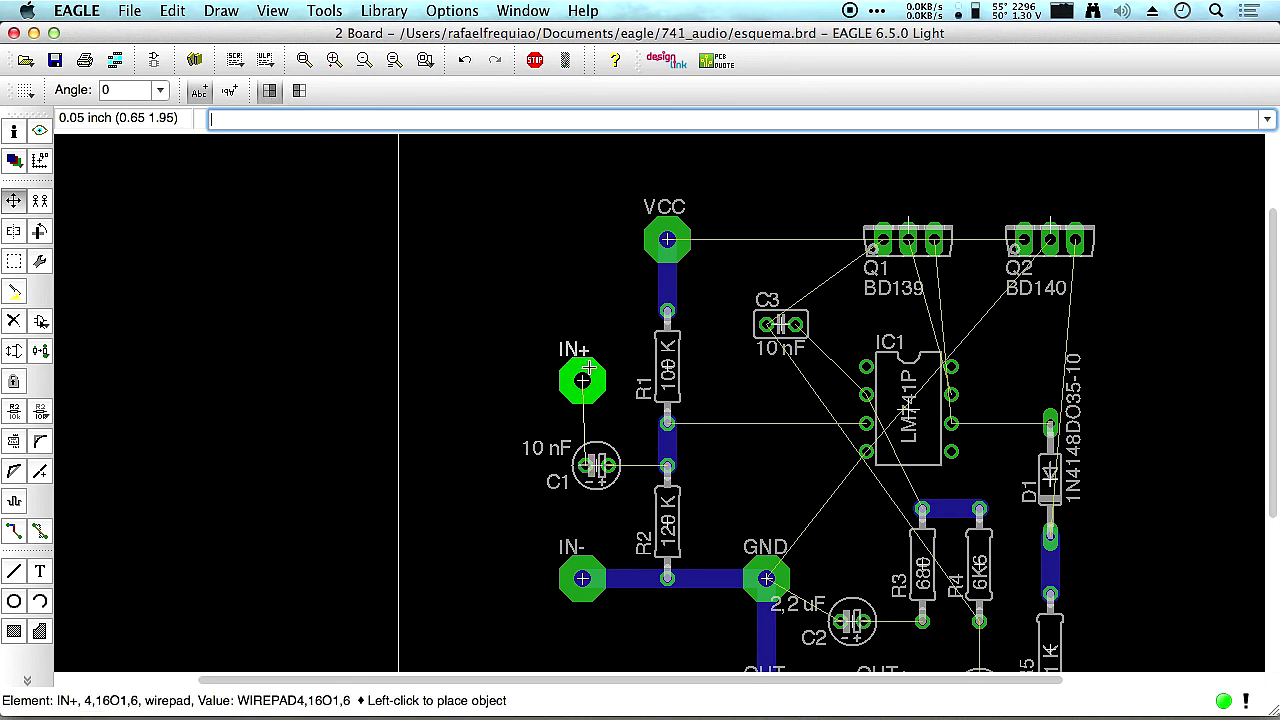
pyautogui.click(582, 367)
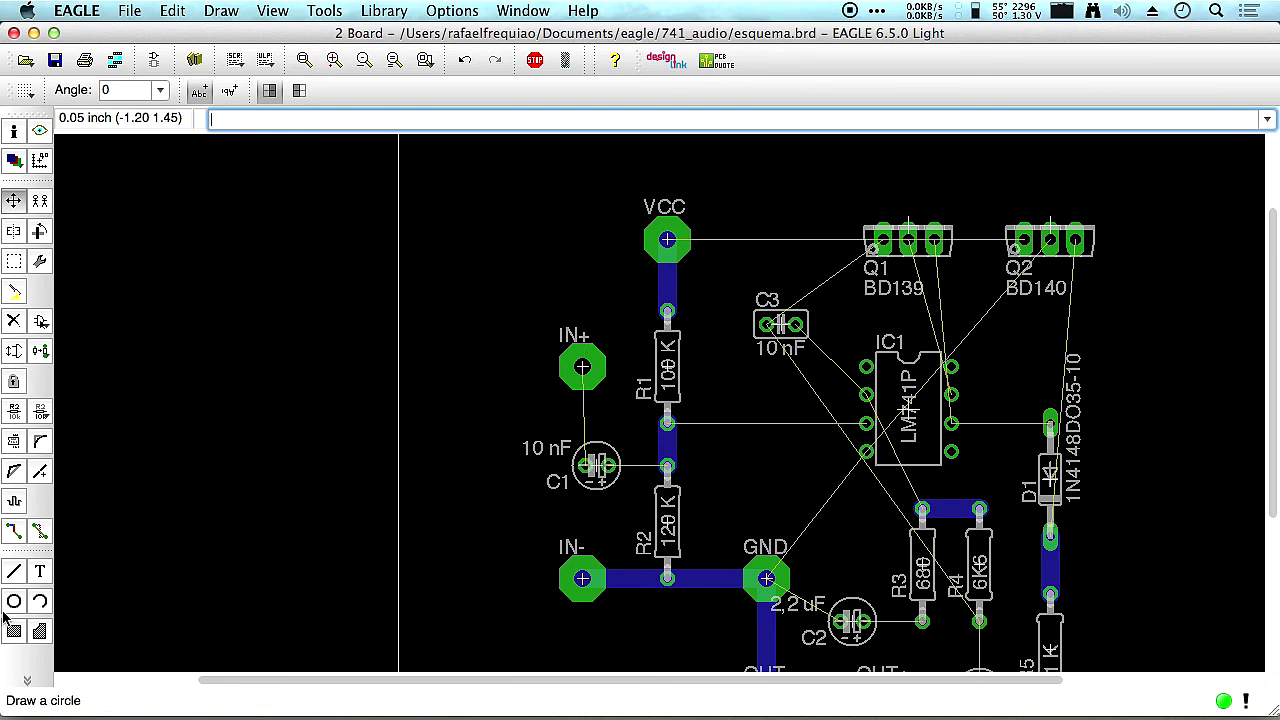
# Run the autorouter on the unrouted connections with the current setup and save the board.
pyautogui.click(27, 680)
pyautogui.click(386, 427)
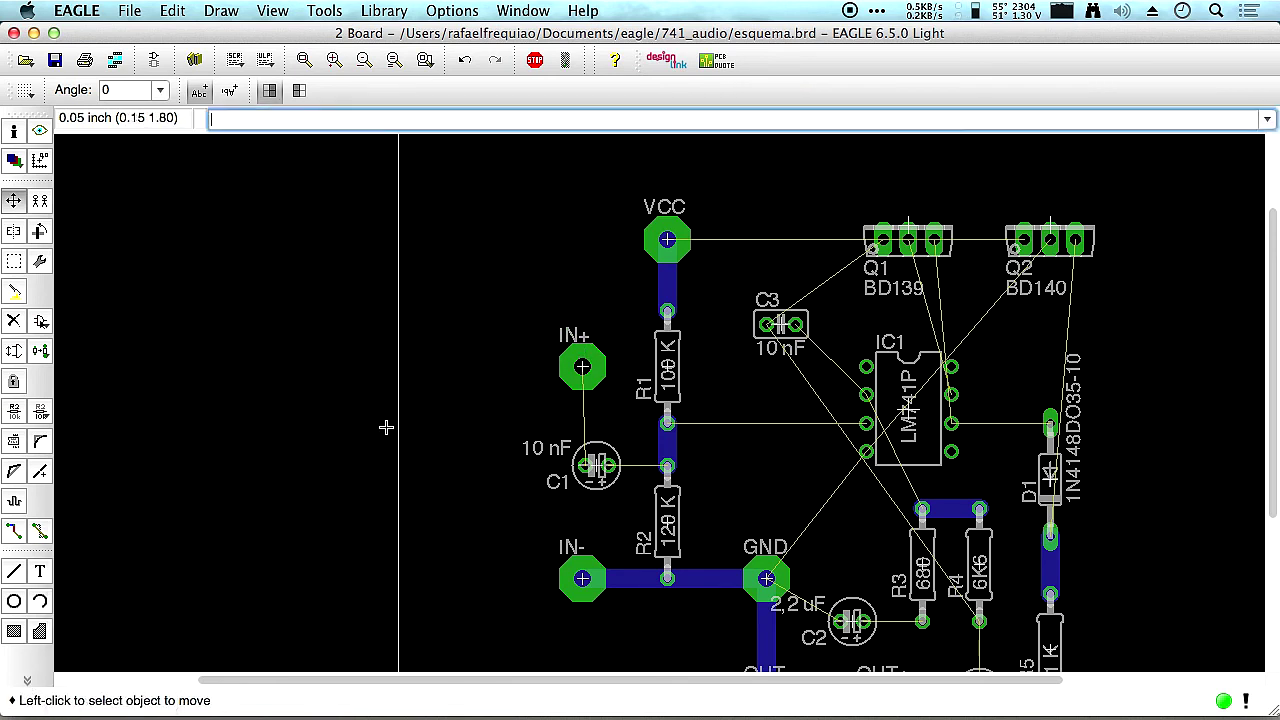
pyautogui.click(948, 685)
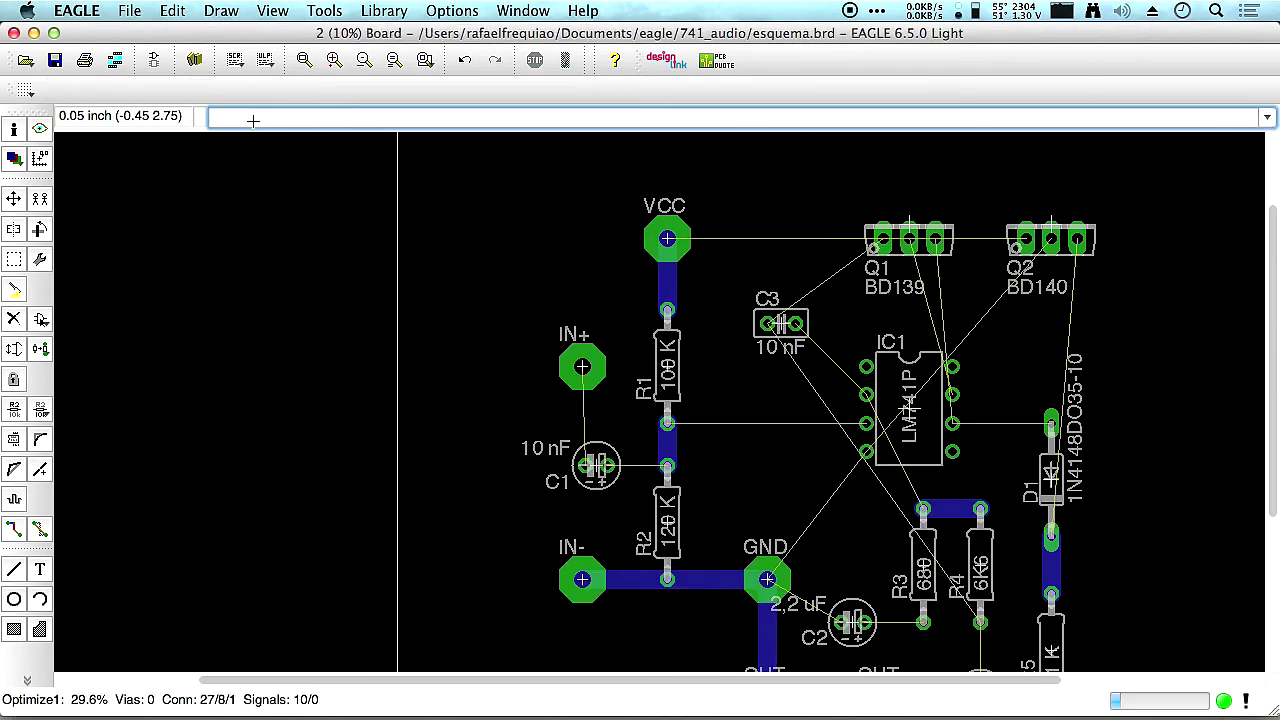
pyautogui.click(55, 60)
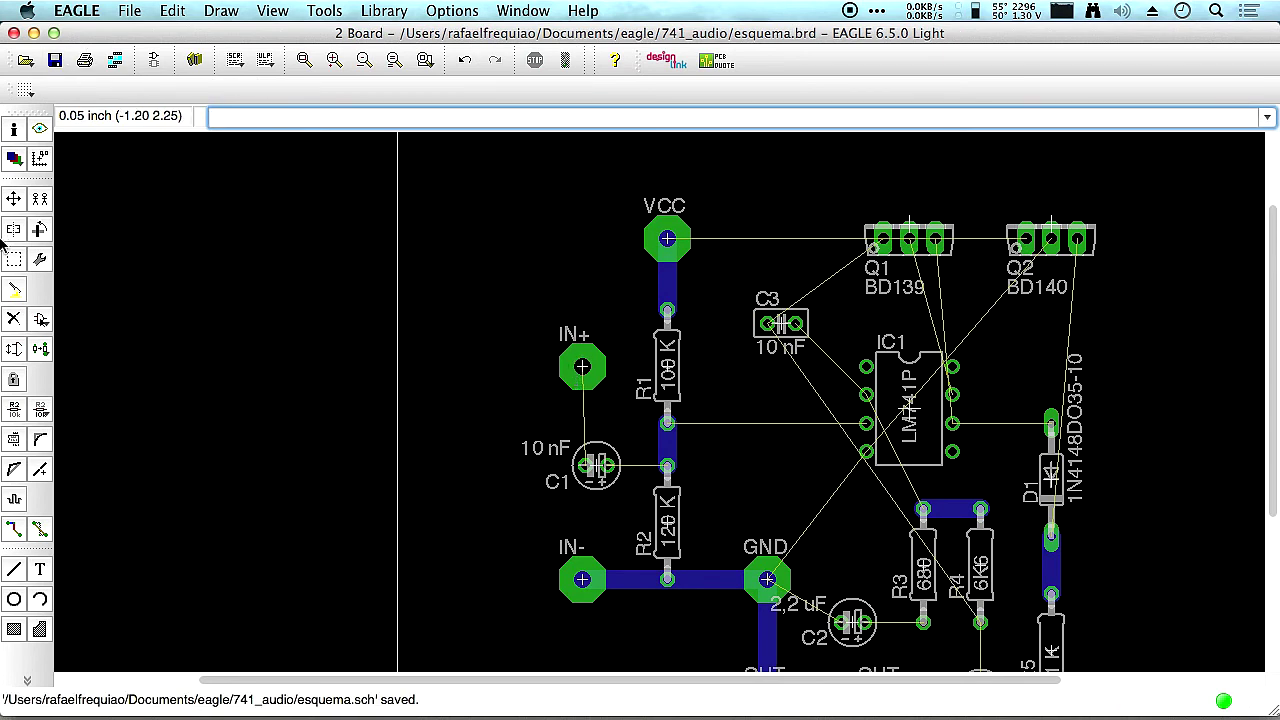
# Set the width, drill and clearance of the default net class to 32 mil.
pyautogui.click(13, 199)
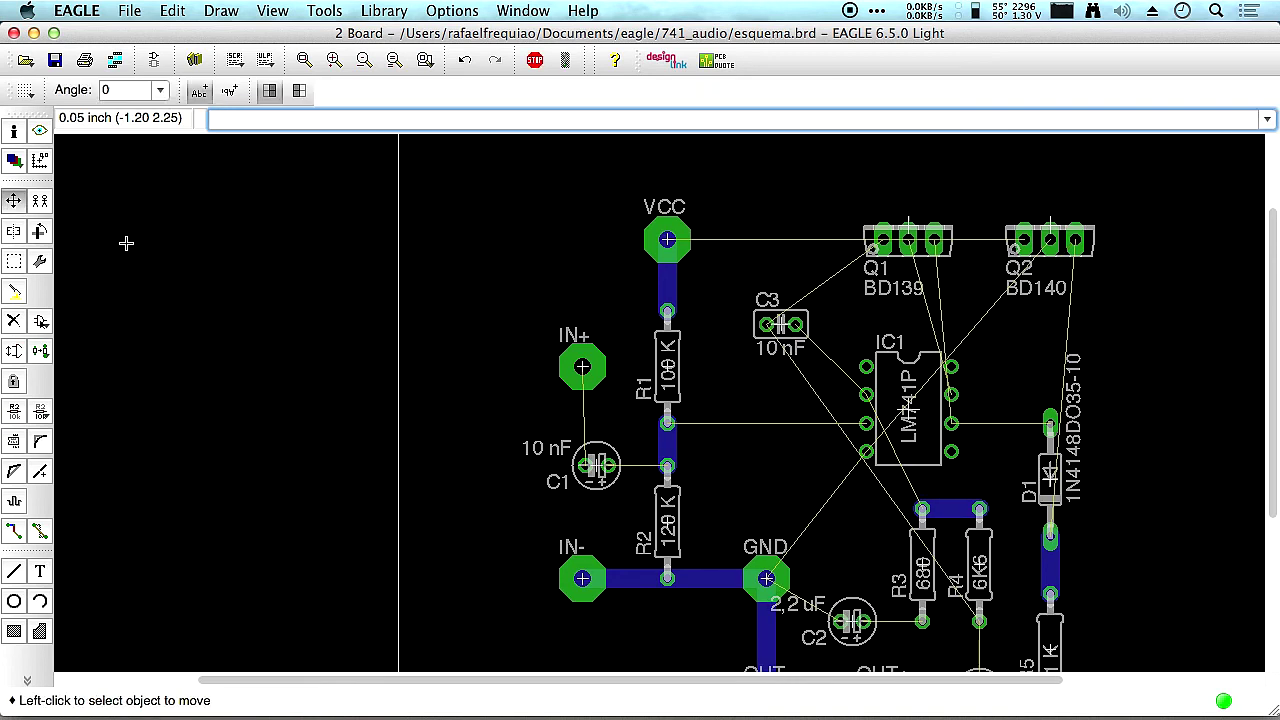
pyautogui.moveTo(740, 363); pyautogui.dragTo(657, 314, button='middle')
pyautogui.scroll(-1, 655, 300)
pyautogui.scroll(-1, 655, 300)
pyautogui.click(165, 12)
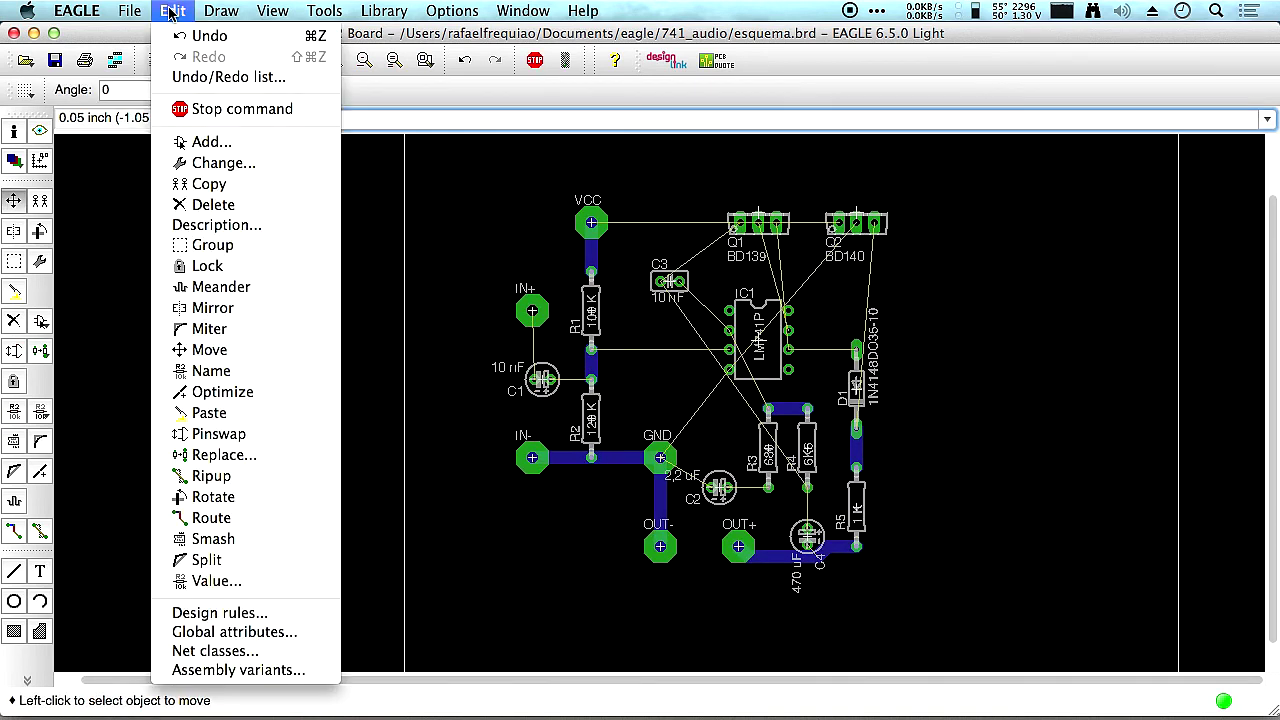
pyautogui.click(215, 651)
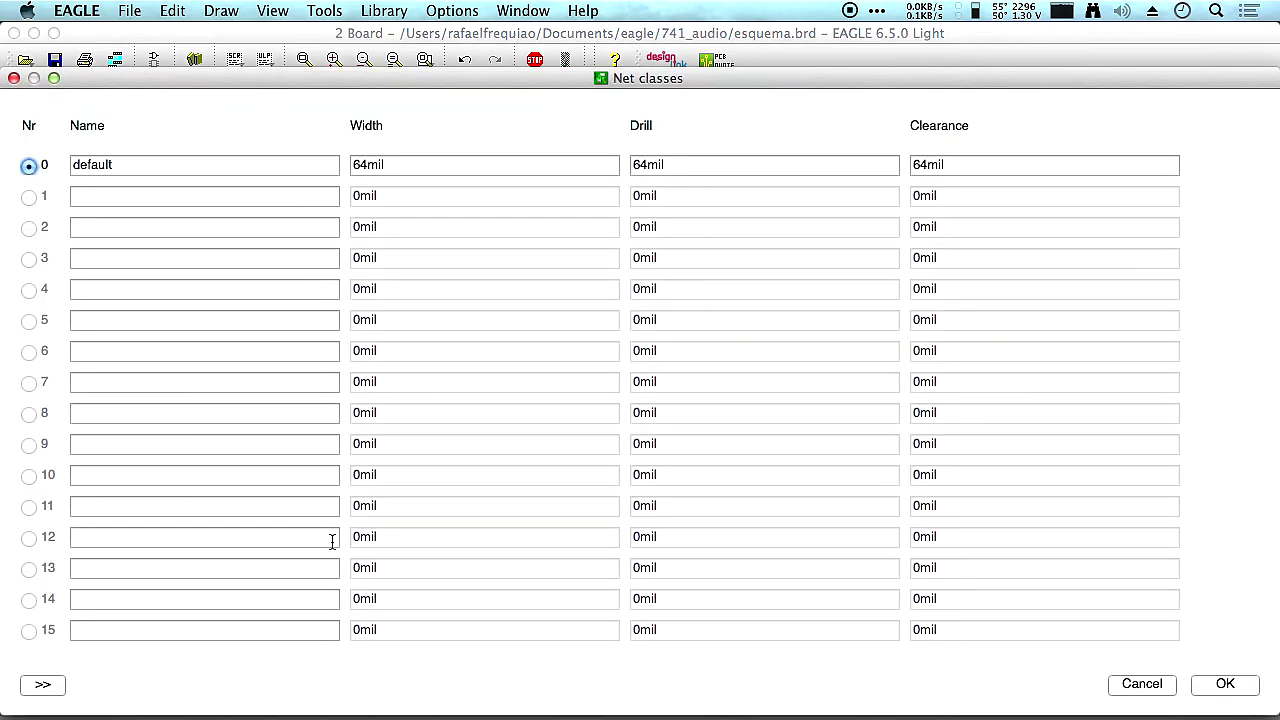
pyautogui.doubleClick(409, 160)
pyautogui.write('32')
pyautogui.doubleClick(680, 166)
pyautogui.write('32')
pyautogui.doubleClick(966, 164)
pyautogui.write('32')
pyautogui.click(1200, 688)
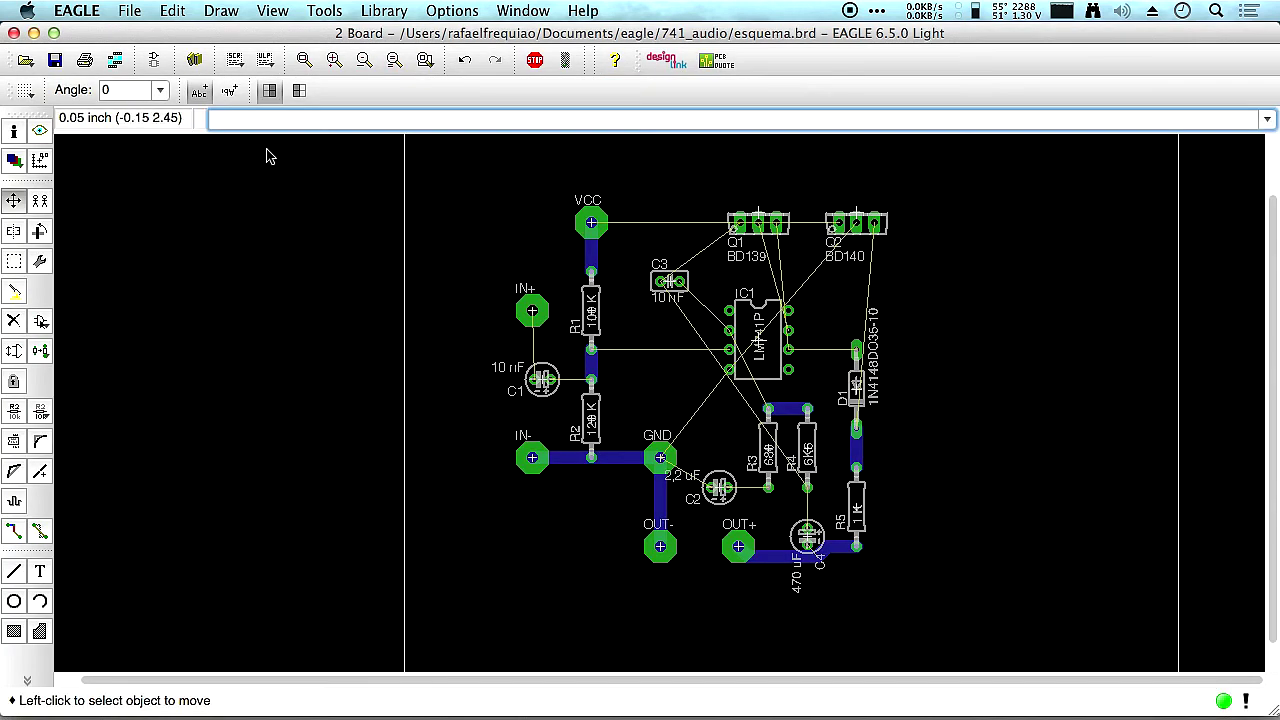
# Autoroute the remaining connections with Top N/A, Bottom *, round vias and a 50 mil routing grid.
pyautogui.press('F11')
pyautogui.press('F11')
pyautogui.click(27, 680)
pyautogui.click(96, 632)
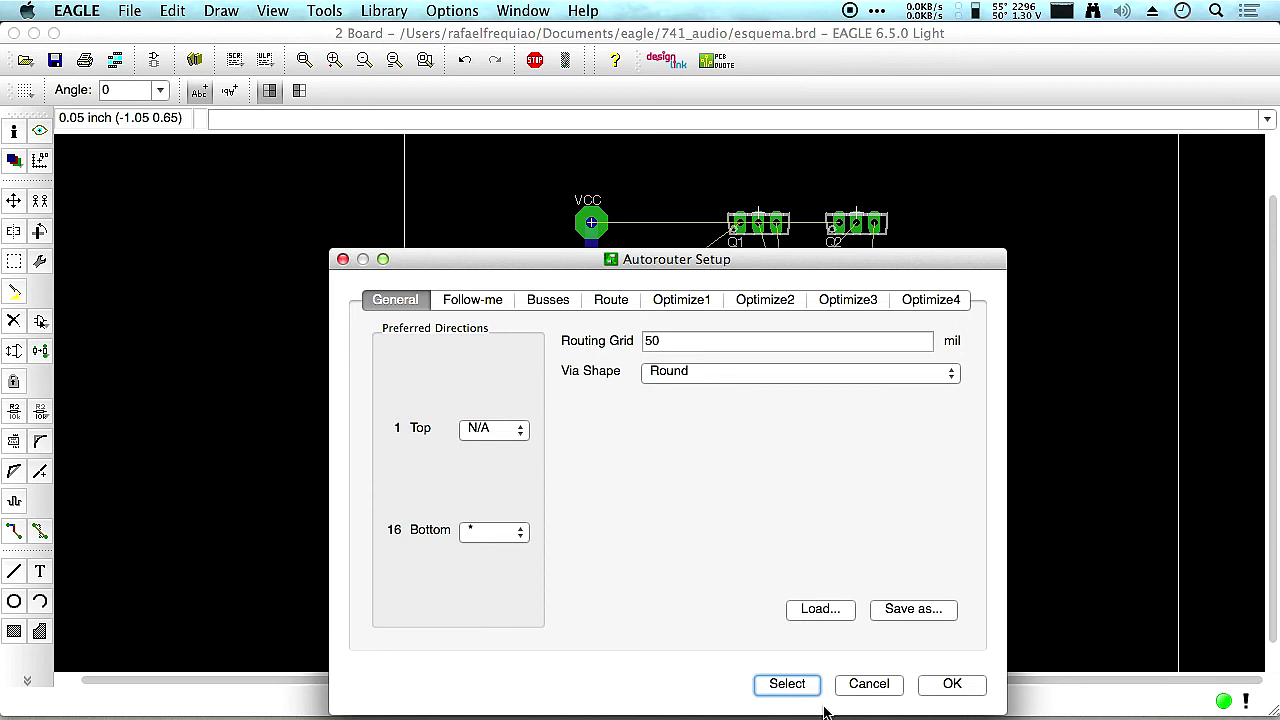
pyautogui.click(975, 688)
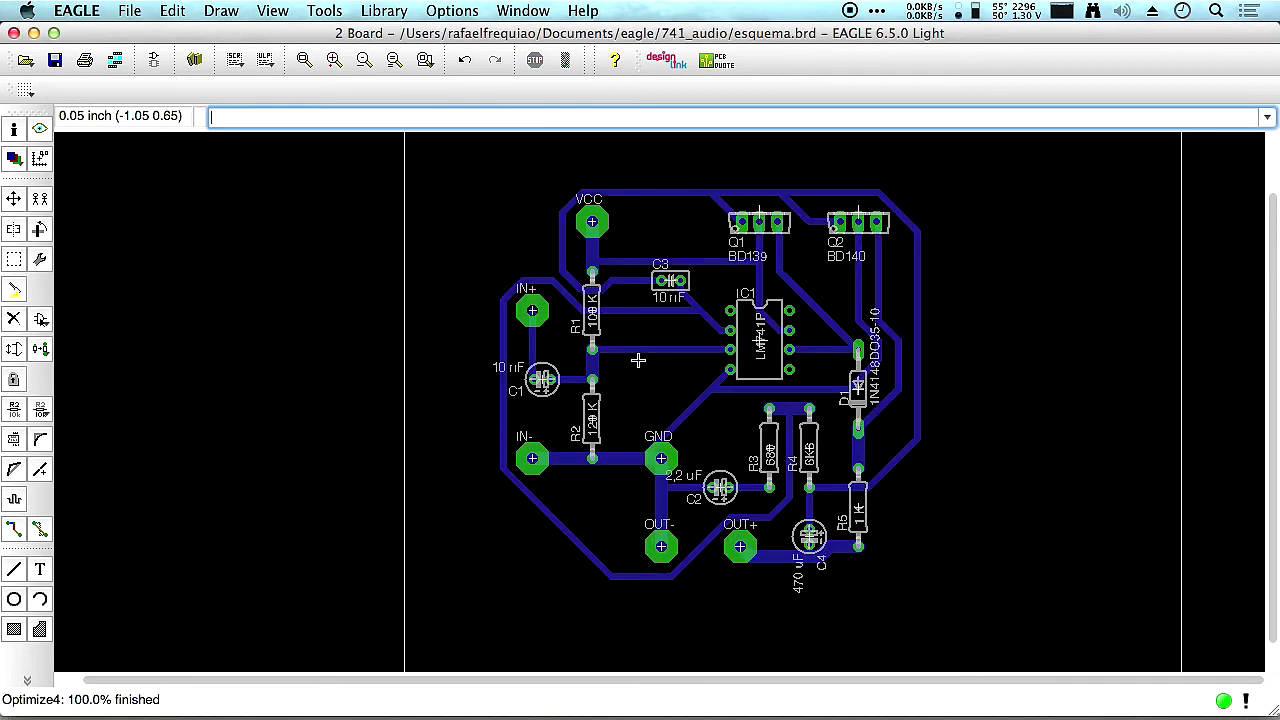
# Examine the routed bottom-layer tracks around the IN, GND and OUT pads and the nearby components.
pyautogui.scroll(2, 886, 277)
pyautogui.scroll(-2, 886, 277)
pyautogui.hscroll(-5, 640, 283)
pyautogui.moveTo(640, 283); pyautogui.dragTo(214, 492, button='middle')
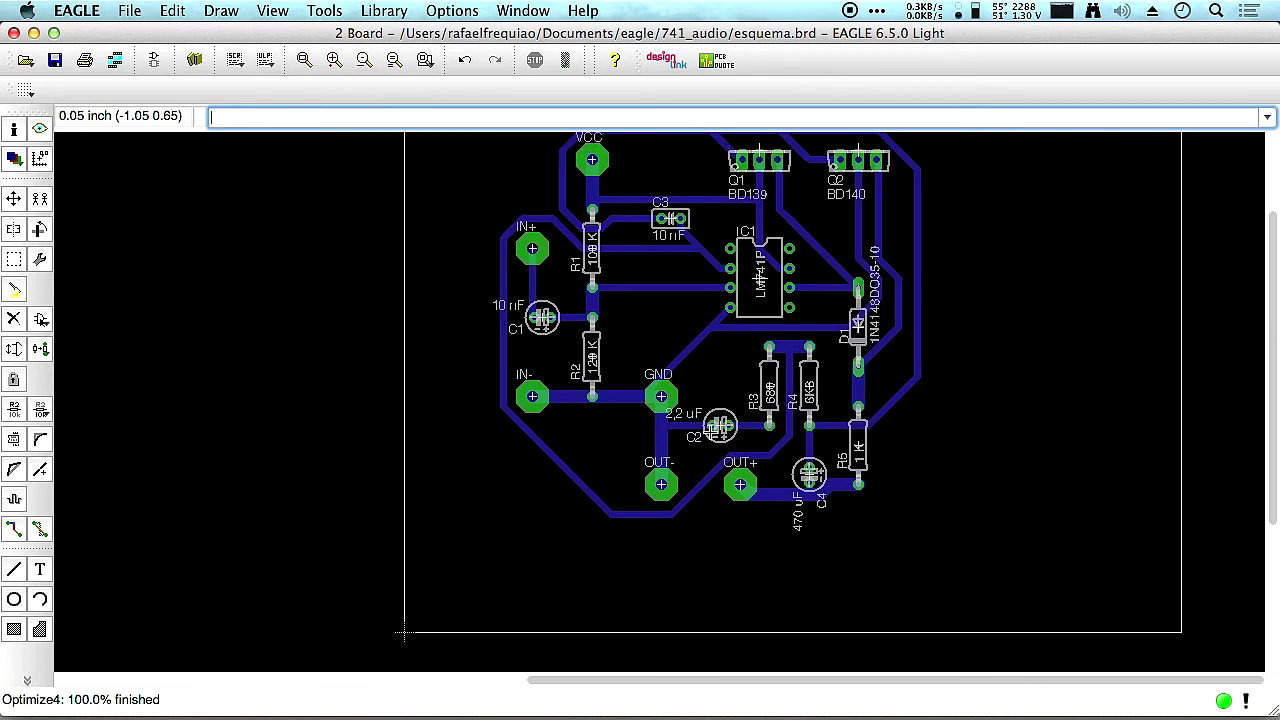
pyautogui.scroll(1, 709, 361)
pyautogui.scroll(1, 709, 361)
pyautogui.hscroll(-5, 603, 337)
pyautogui.moveTo(603, 337); pyautogui.dragTo(474, 494, button='middle')
pyautogui.hscroll(1, 480, 470)
pyautogui.scroll(-1, 877, 334)
pyautogui.hscroll(-5, 714, 403)
pyautogui.moveTo(714, 403); pyautogui.dragTo(334, 500, button='middle')
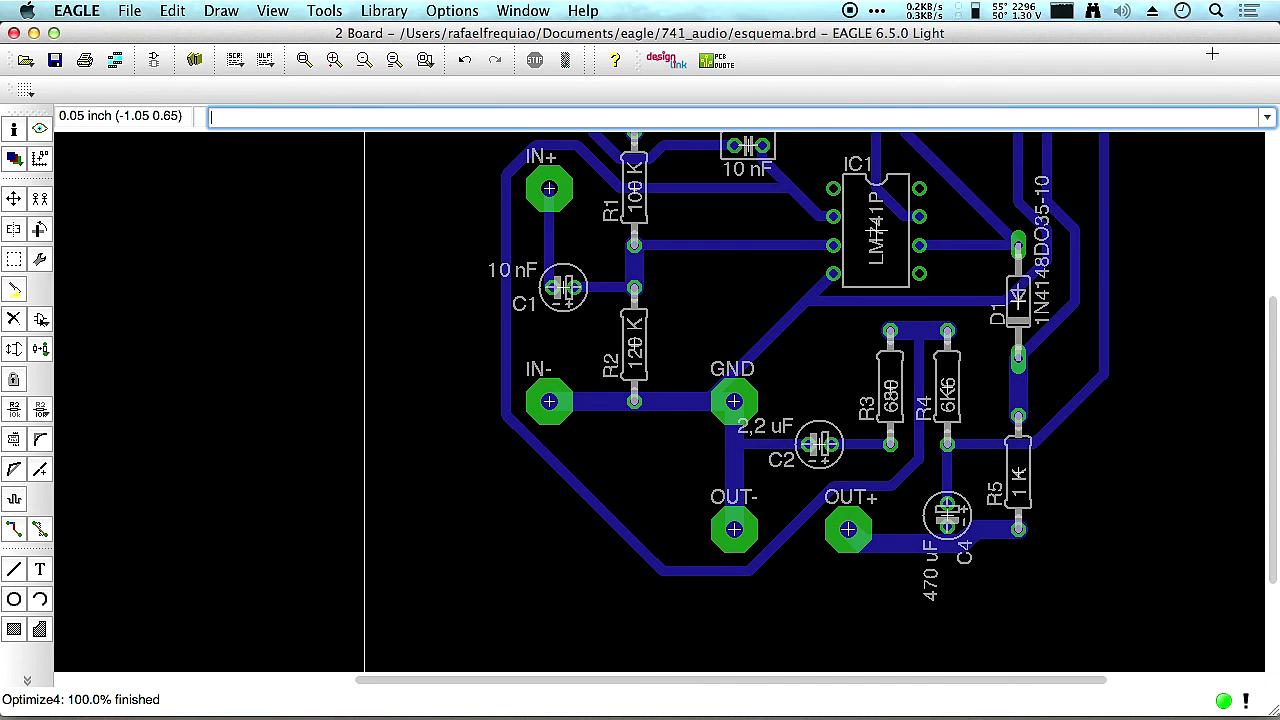
pyautogui.scroll(1, 606, 346)
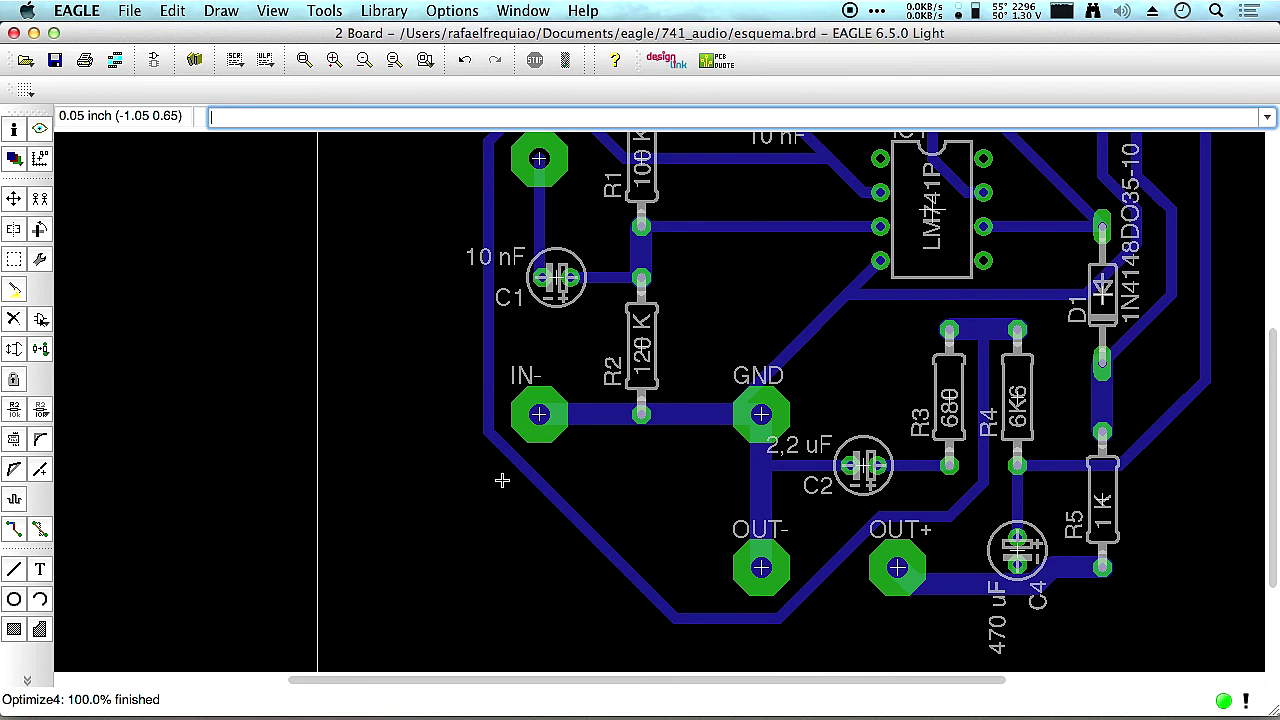
pyautogui.click(13, 199)
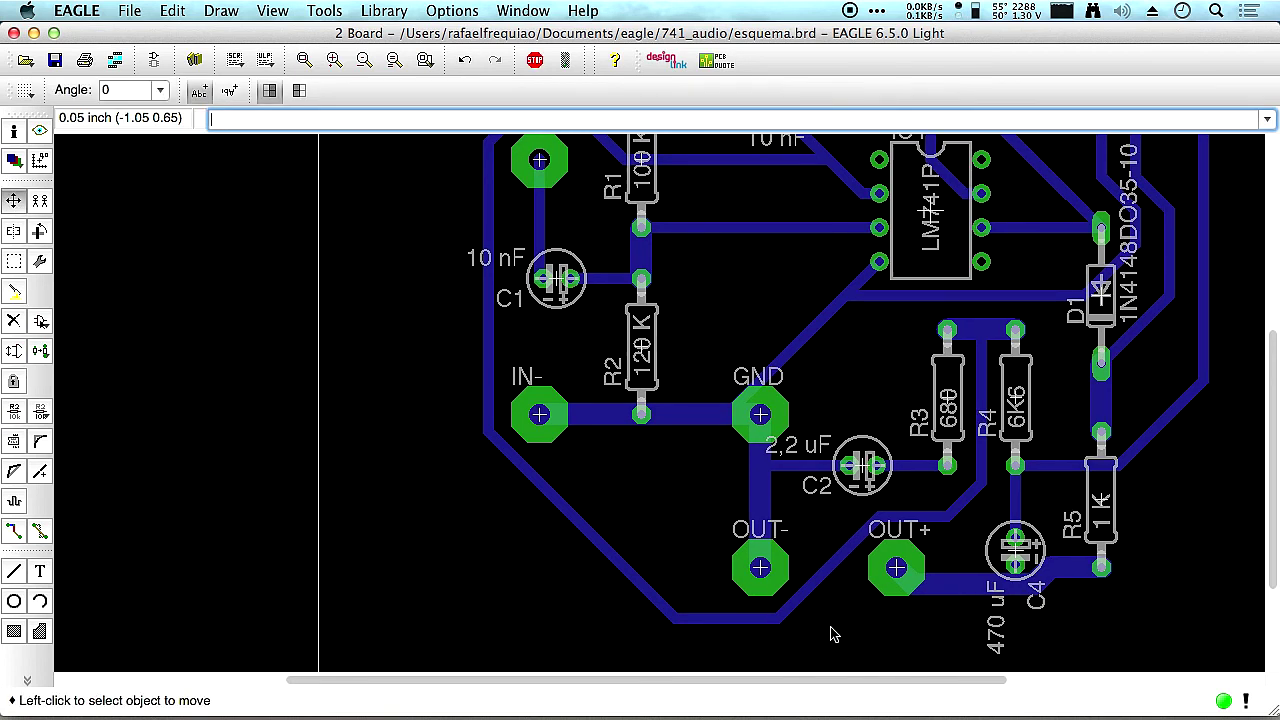